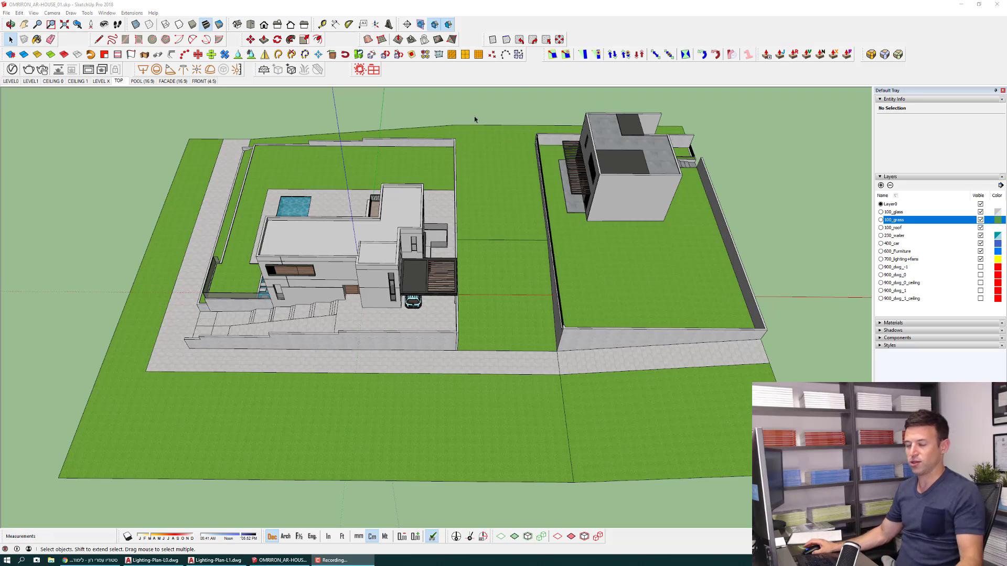
Switch to the POOL (16:9) scene and orbit to higher, wider views of the villa.
{"action": "key", "text": "Page_Down"}
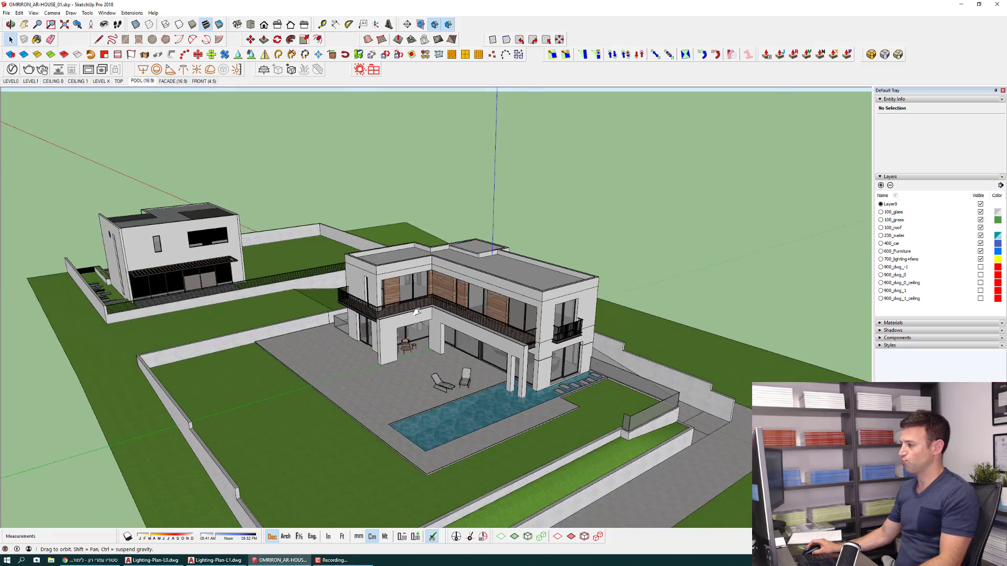
{"action": "middle_click_drag", "start_coordinate": [416, 312], "coordinate": [862, 254]}
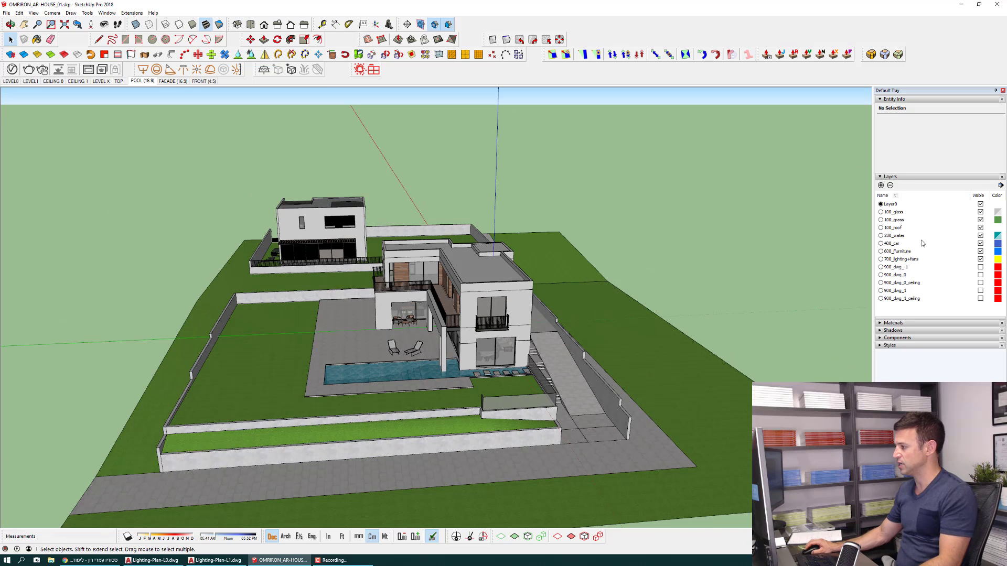
{"action": "mouse_move", "coordinate": [592, 333]}
{"action": "middle_mouse_down"}
{"action": "mouse_move", "coordinate": [773, 325]}
{"action": "mouse_move", "coordinate": [1004, 268]}
{"action": "middle_mouse_up"}
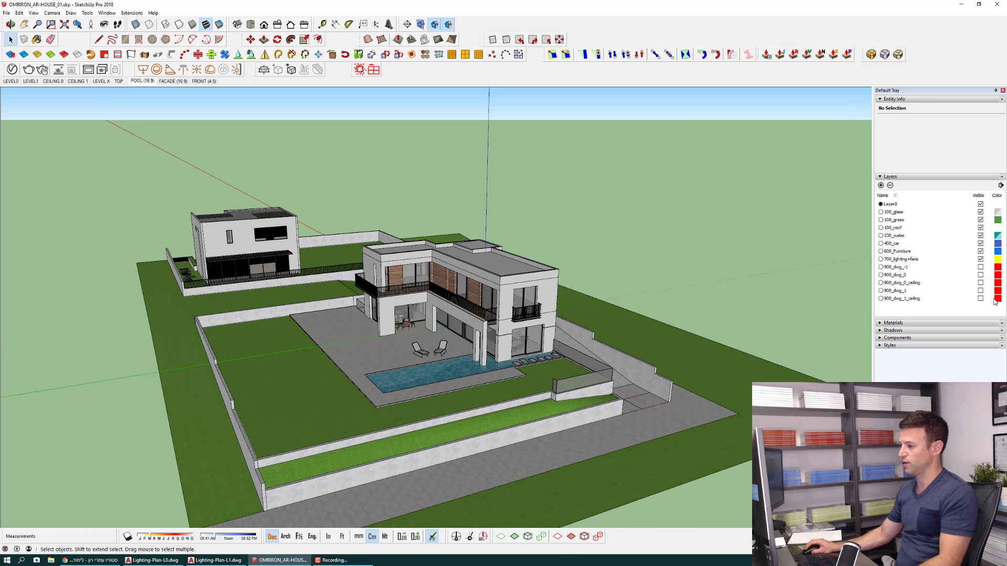
Turn on Color by Layer and zoom in toward the house and pool.
{"action": "left_click", "coordinate": [1000, 186]}
{"action": "left_click", "coordinate": [970, 206]}
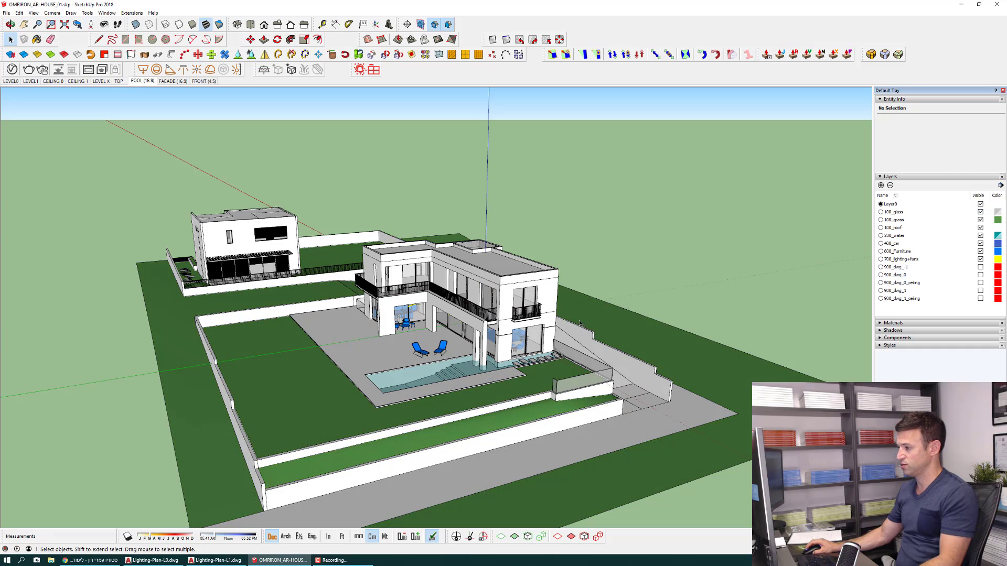
{"action": "scroll", "coordinate": [580, 322], "scroll_direction": "up", "scroll_amount": 2}
{"action": "middle_click_drag", "start_coordinate": [581, 322], "coordinate": [481, 344]}
{"action": "scroll", "coordinate": [481, 344], "scroll_direction": "up", "scroll_amount": 2}
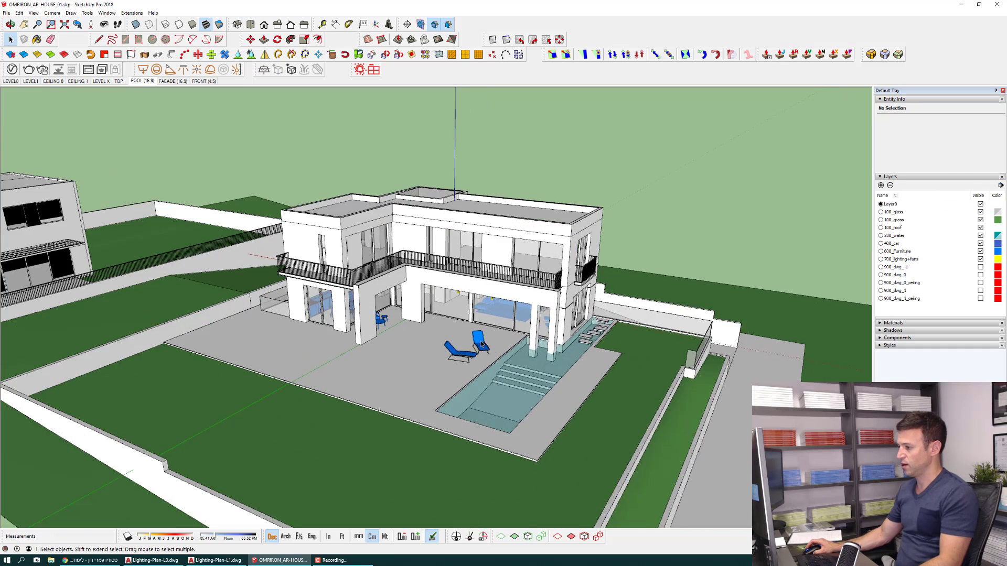
{"action": "scroll", "coordinate": [481, 344], "scroll_direction": "up", "scroll_amount": 3}
{"action": "scroll", "coordinate": [482, 344], "scroll_direction": "up", "scroll_amount": 1}
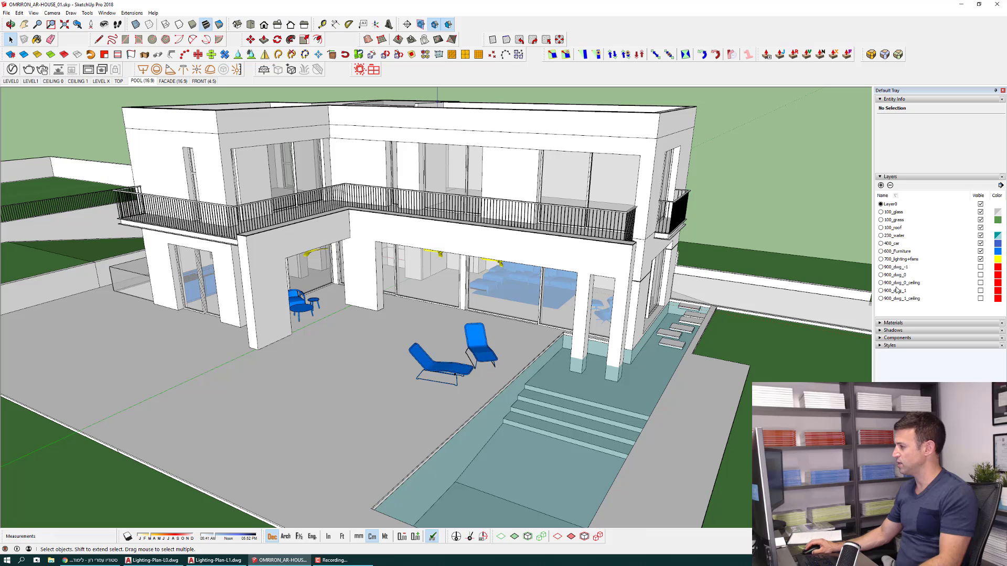
Briefly hide and reshow the 600_Furniture and 230_water layers, then pull back over the garden.
{"action": "left_click", "coordinate": [980, 253]}
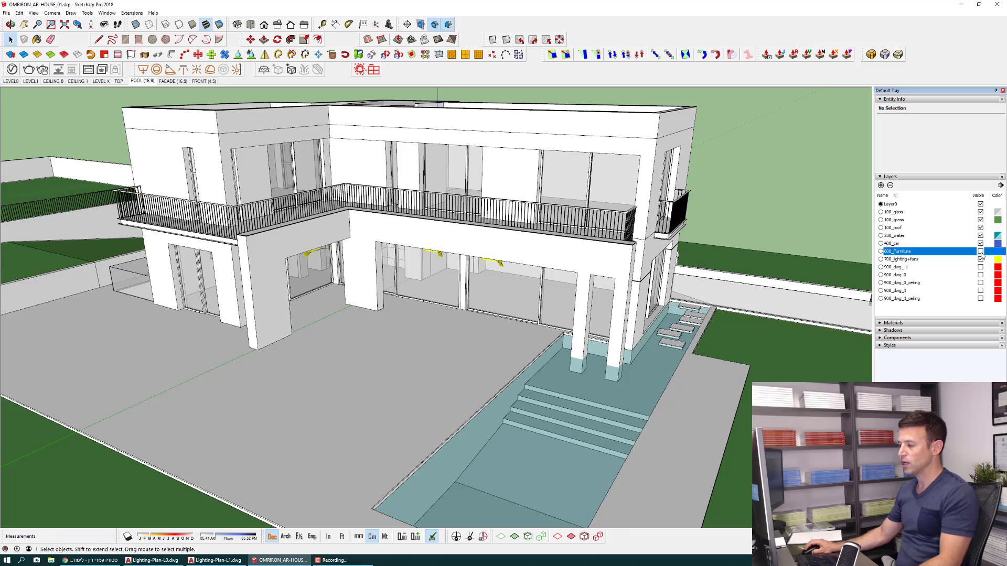
{"action": "left_click", "coordinate": [980, 251]}
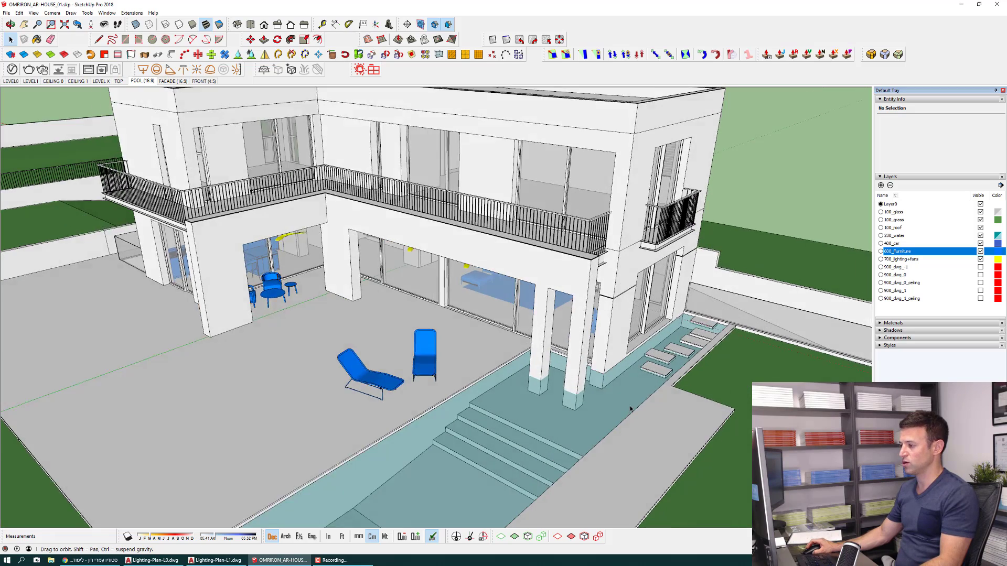
{"action": "middle_click_drag", "start_coordinate": [702, 398], "coordinate": [682, 430]}
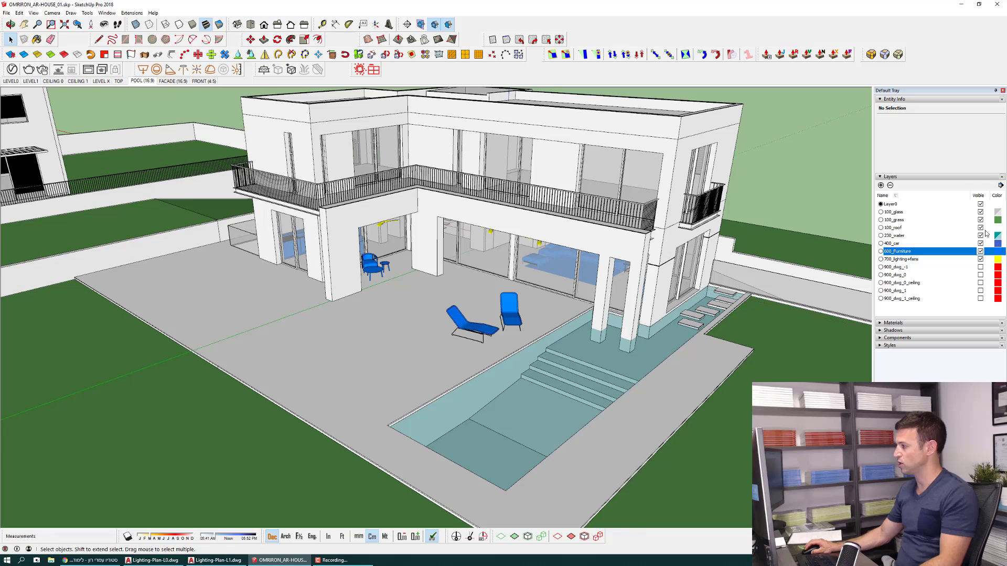
{"action": "left_click", "coordinate": [980, 236]}
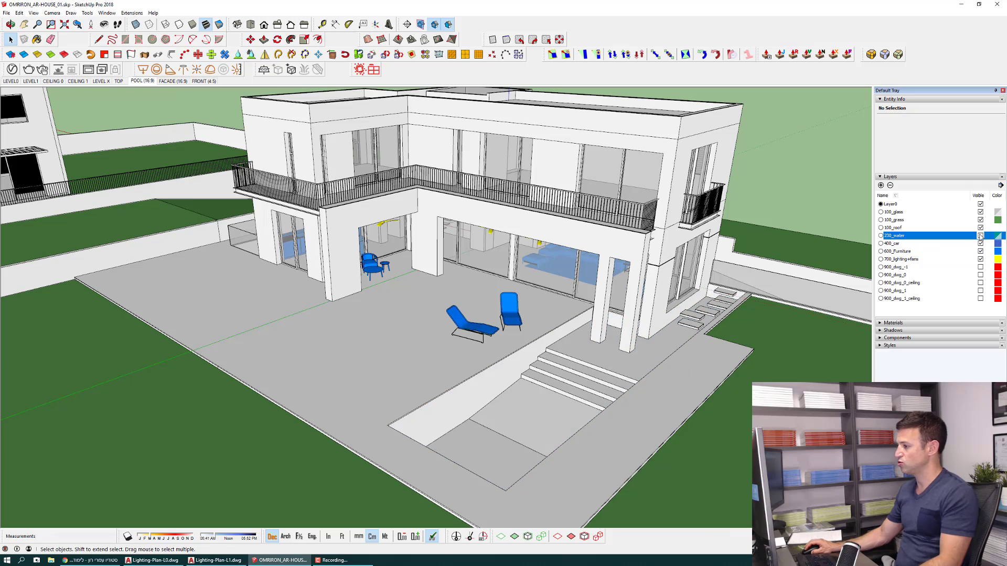
{"action": "left_click", "coordinate": [980, 235]}
{"action": "scroll", "coordinate": [528, 362], "scroll_direction": "down", "scroll_amount": 5}
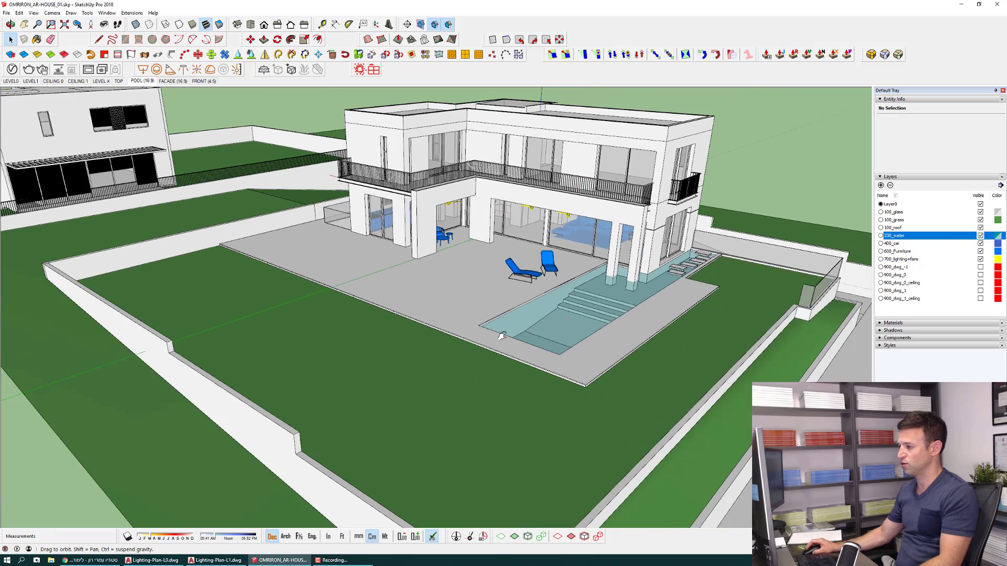
{"action": "mouse_move", "coordinate": [529, 362]}
{"action": "middle_mouse_down"}
{"action": "mouse_move", "coordinate": [487, 340]}
{"action": "mouse_move", "coordinate": [548, 388]}
{"action": "middle_mouse_up"}
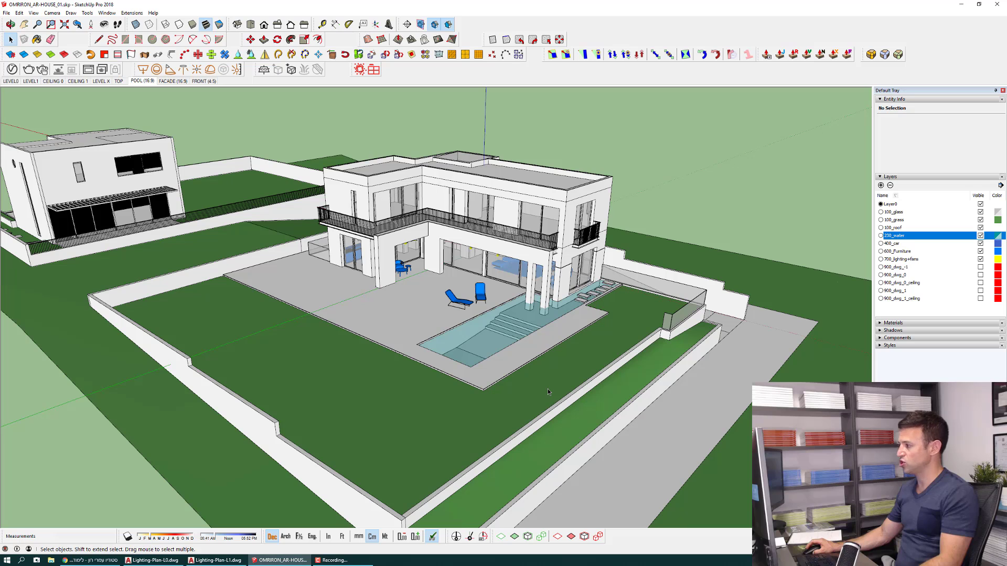
Show the 900_dwg_0 CAD plan layer and bring up Lighting-Plan-L0 in AutoCAD.
{"action": "left_click", "coordinate": [981, 275]}
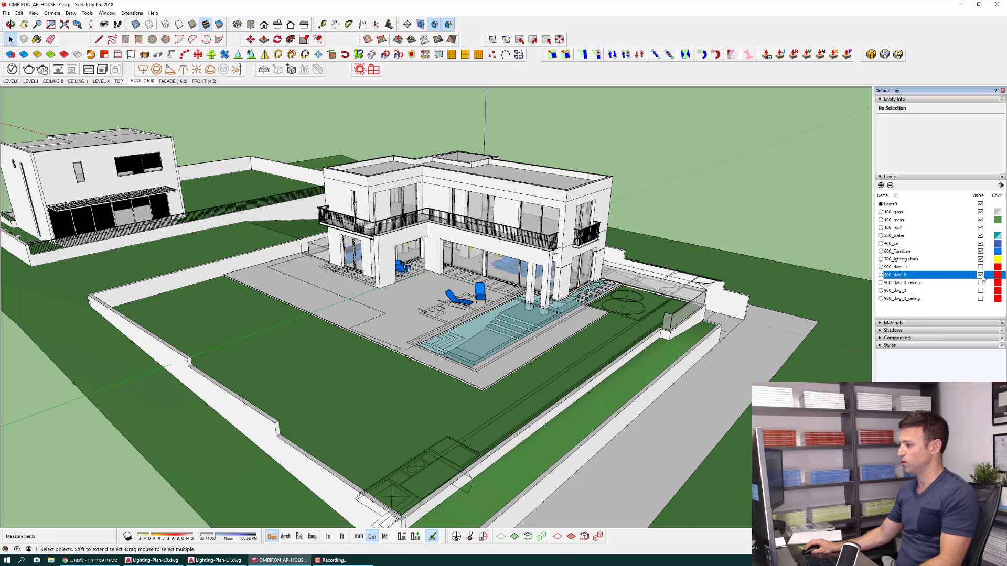
{"action": "scroll", "coordinate": [419, 346], "scroll_direction": "up", "scroll_amount": 3}
{"action": "mouse_move", "coordinate": [420, 346]}
{"action": "middle_mouse_down"}
{"action": "mouse_move", "coordinate": [407, 328]}
{"action": "mouse_move", "coordinate": [399, 341]}
{"action": "middle_mouse_up"}
{"action": "scroll", "coordinate": [415, 335], "scroll_direction": "up", "scroll_amount": 3}
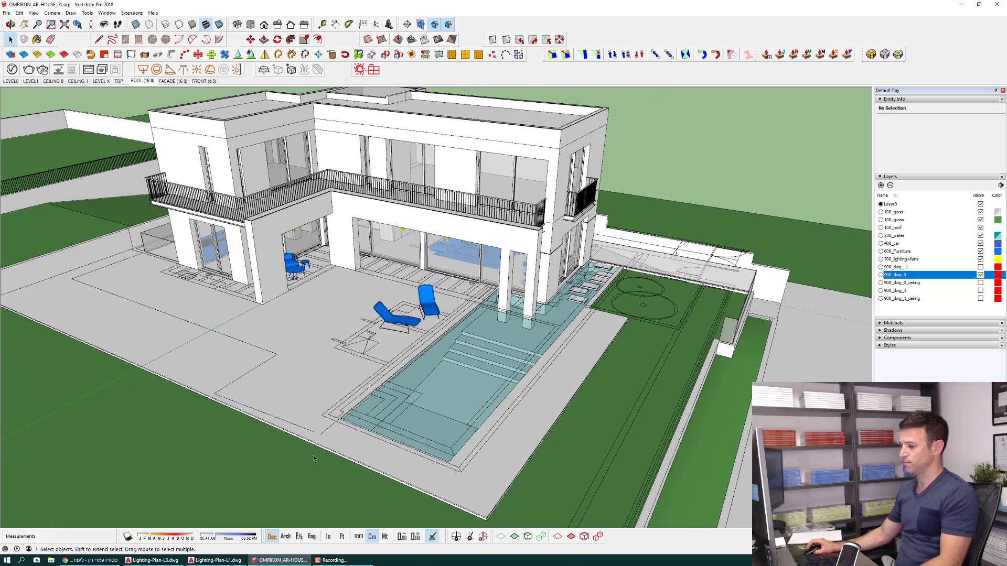
{"action": "left_click", "coordinate": [158, 561]}
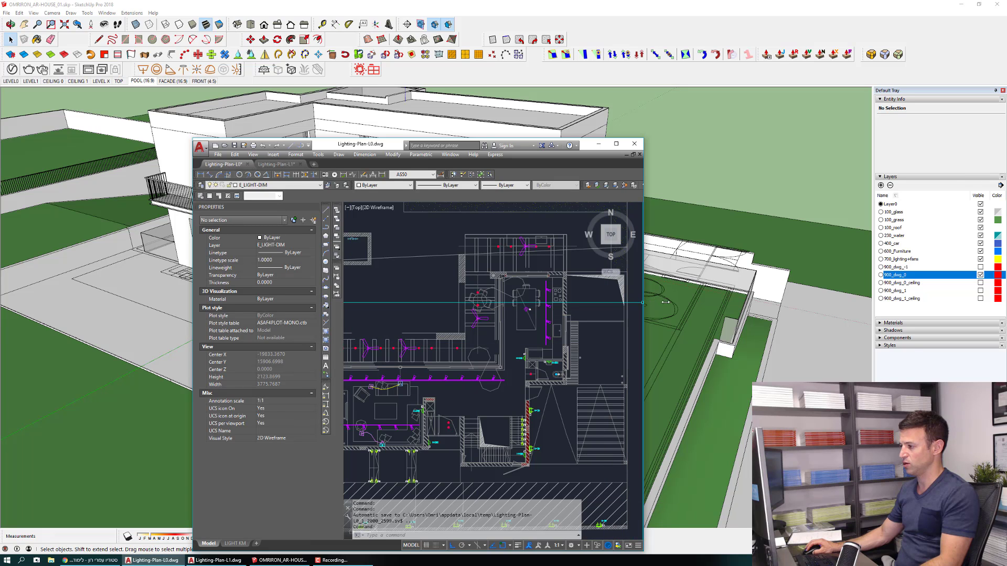
Widen the AutoCAD window and zoom and pan around the Lighting-Plan-L0 drawing.
{"action": "left_click_drag", "start_coordinate": [665, 303], "coordinate": [917, 303]}
{"action": "scroll", "coordinate": [699, 345], "scroll_direction": "down", "scroll_amount": 5}
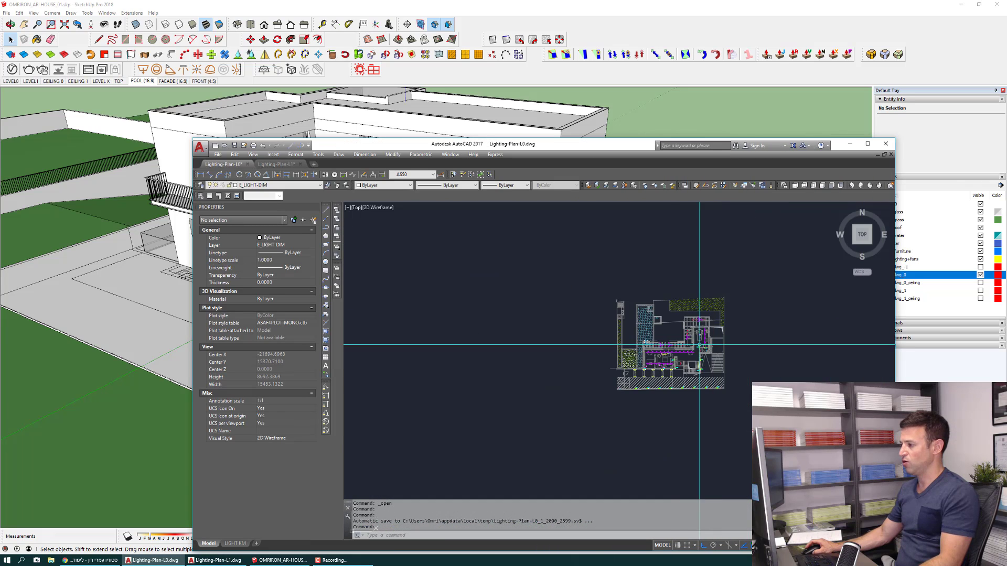
{"action": "scroll", "coordinate": [699, 345], "scroll_direction": "up", "scroll_amount": 4}
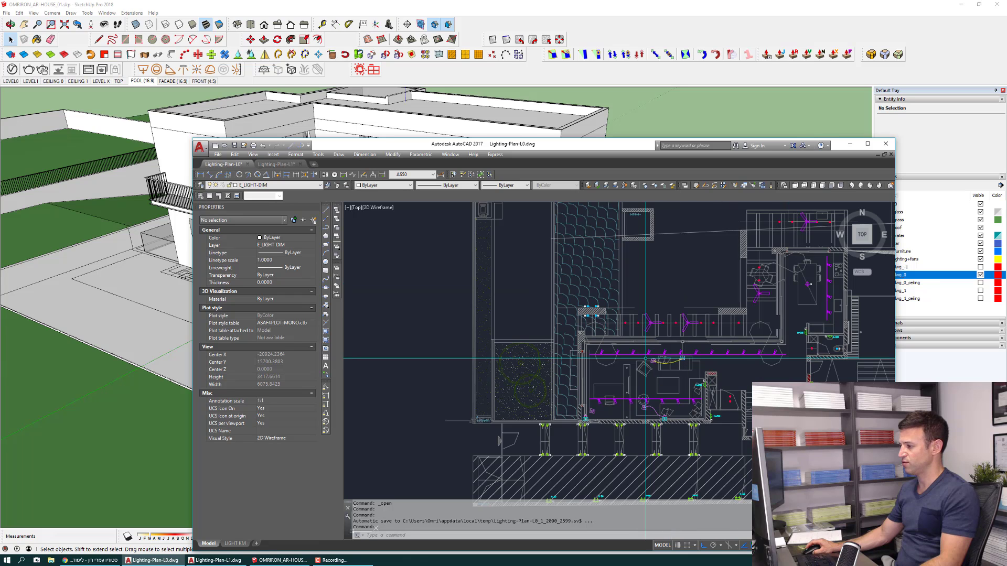
{"action": "middle_click_drag", "start_coordinate": [645, 359], "coordinate": [557, 355]}
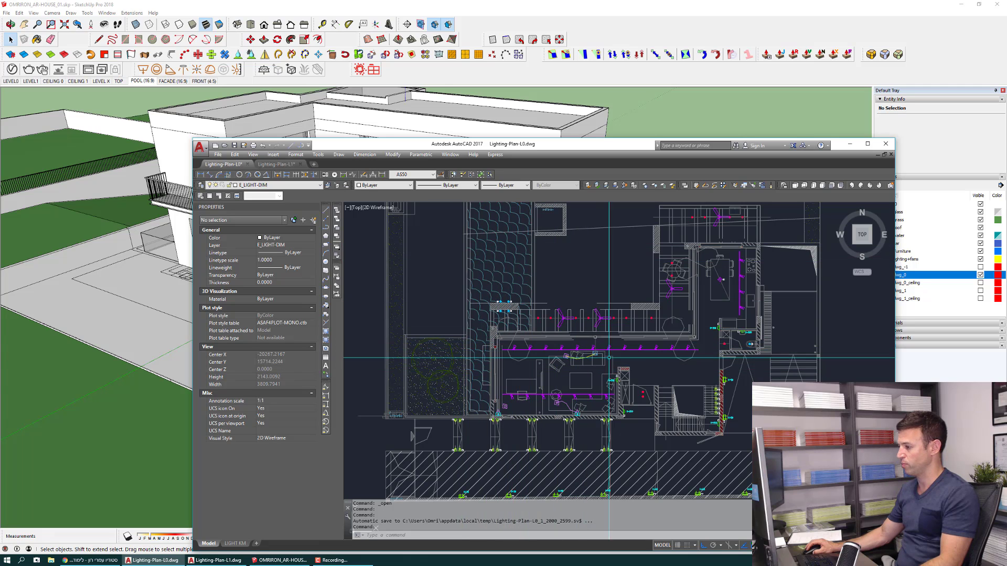
{"action": "scroll", "coordinate": [610, 303], "scroll_direction": "up", "scroll_amount": 2}
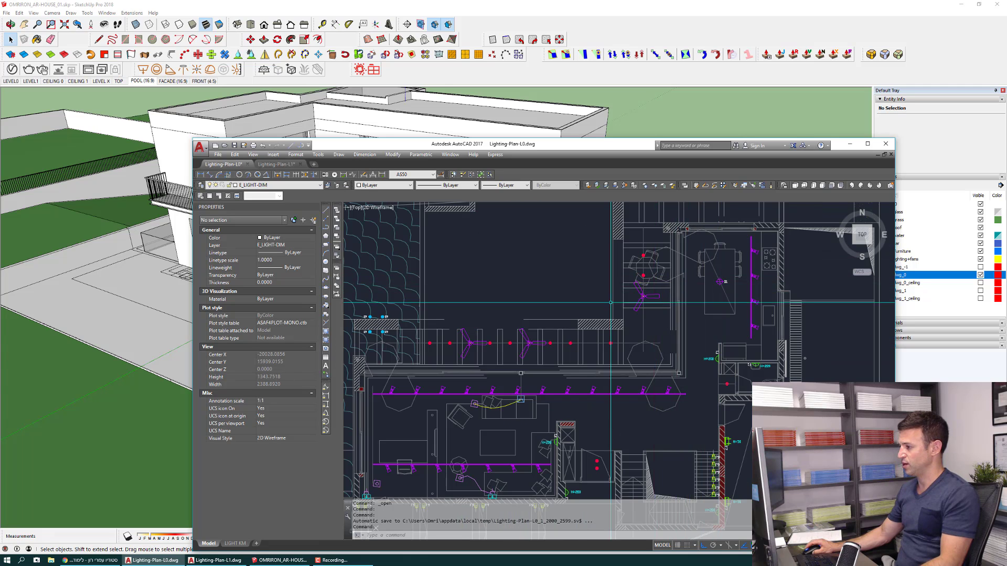
{"action": "scroll", "coordinate": [682, 330], "scroll_direction": "up", "scroll_amount": 1}
{"action": "scroll", "coordinate": [689, 334], "scroll_direction": "down", "scroll_amount": 3}
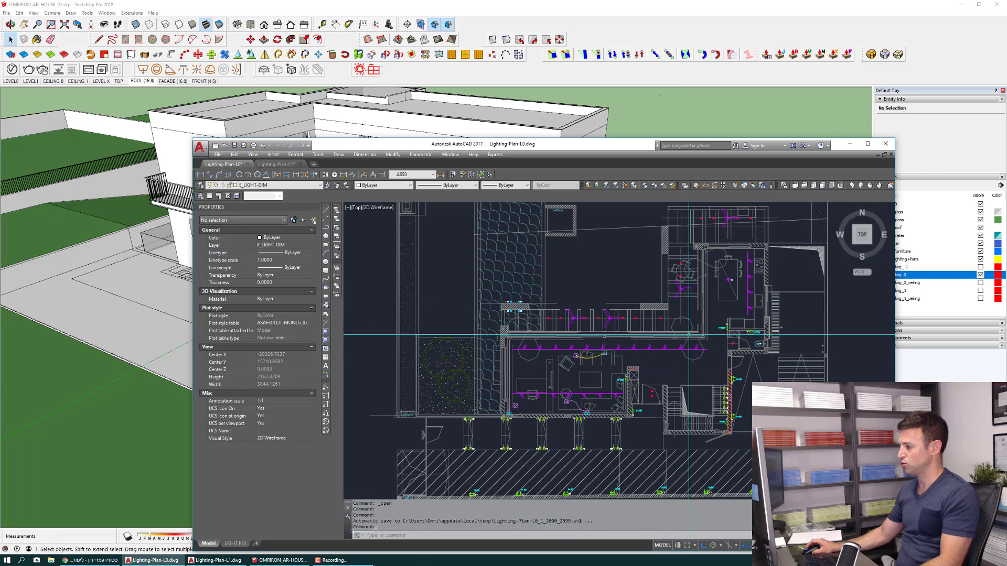
{"action": "scroll", "coordinate": [629, 322], "scroll_direction": "up", "scroll_amount": 2}
{"action": "scroll", "coordinate": [553, 310], "scroll_direction": "up", "scroll_amount": 2}
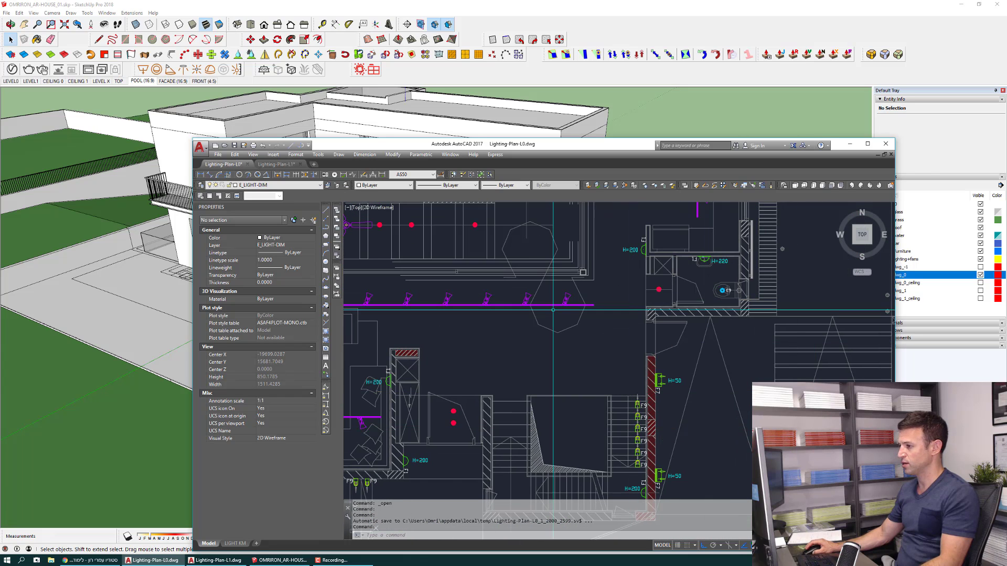
Review the Lighting-Plan-L1 drawing, then minimise AutoCAD to return to SketchUp.
{"action": "left_click", "coordinate": [276, 164]}
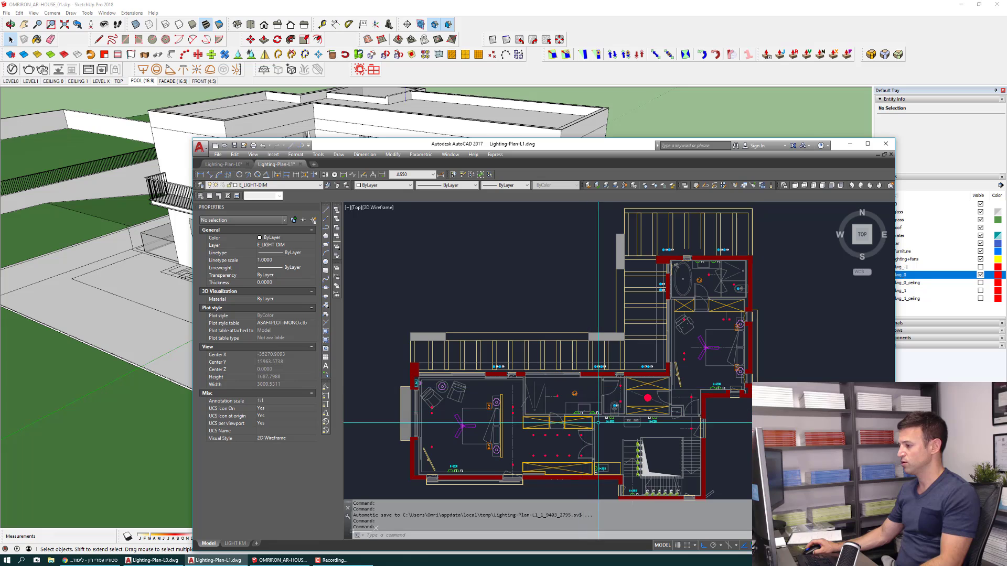
{"action": "scroll", "coordinate": [596, 404], "scroll_direction": "up", "scroll_amount": 1}
{"action": "scroll", "coordinate": [593, 359], "scroll_direction": "up", "scroll_amount": 1}
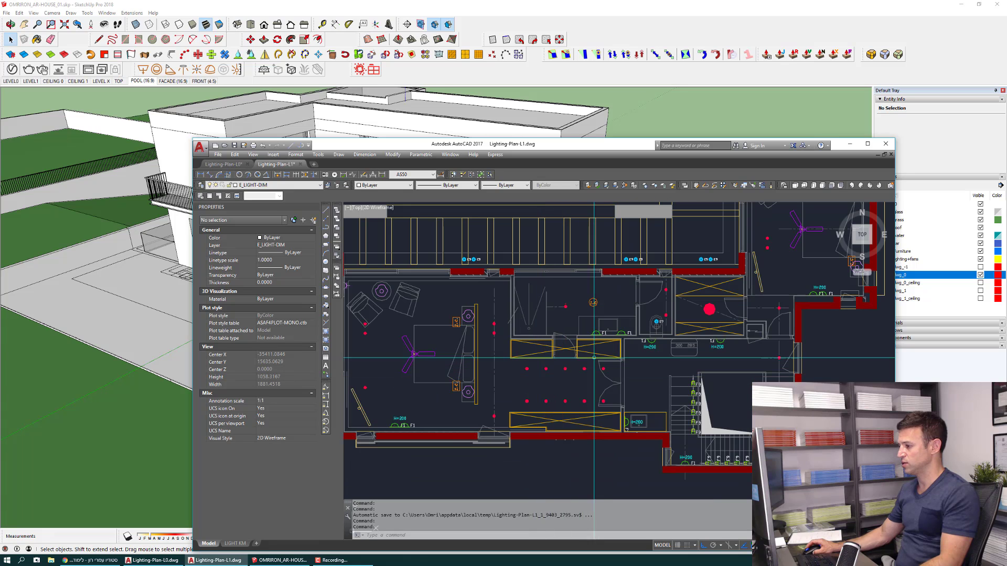
{"action": "middle_click_drag", "start_coordinate": [593, 358], "coordinate": [528, 409]}
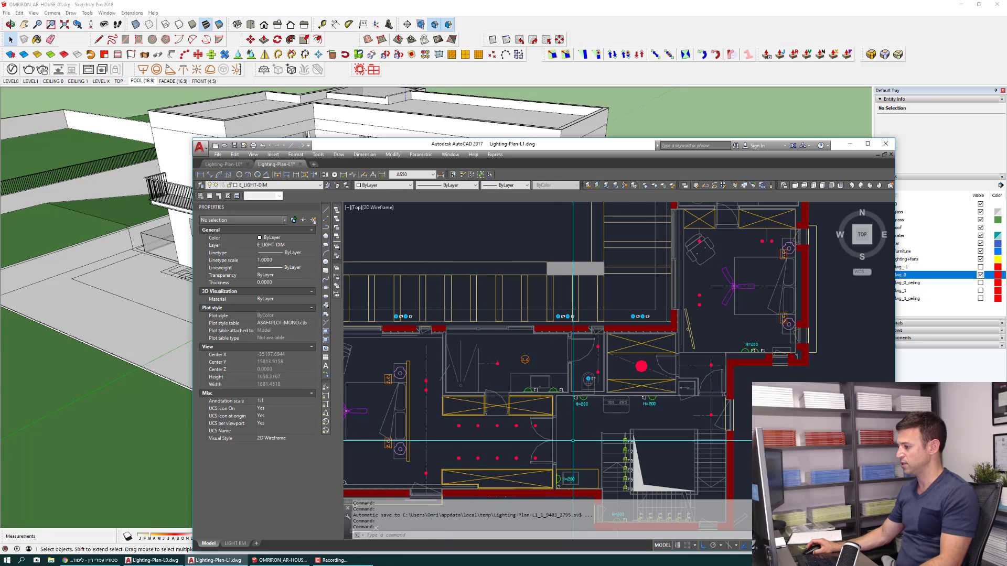
{"action": "scroll", "coordinate": [634, 394], "scroll_direction": "down", "scroll_amount": 2}
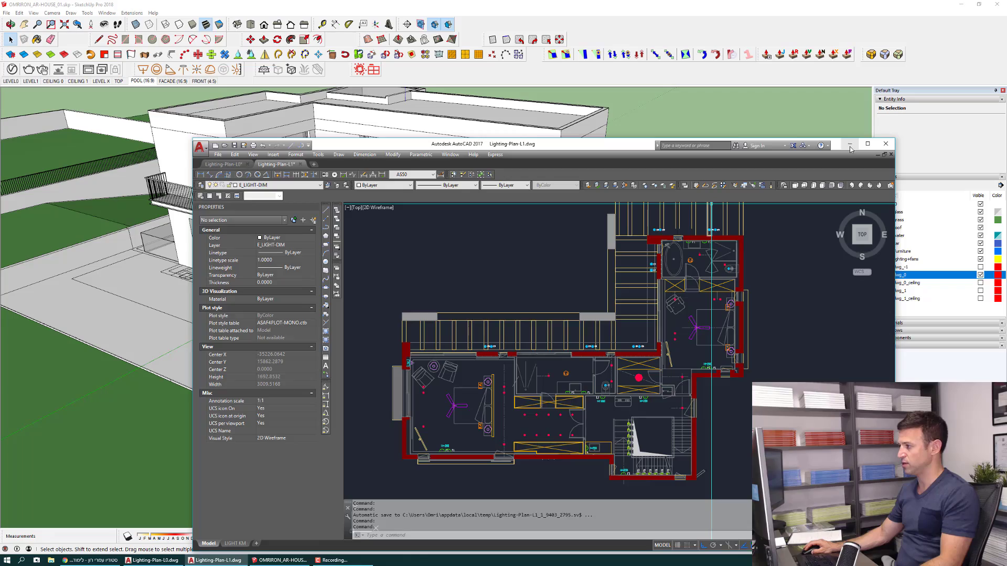
{"action": "left_click", "coordinate": [847, 144]}
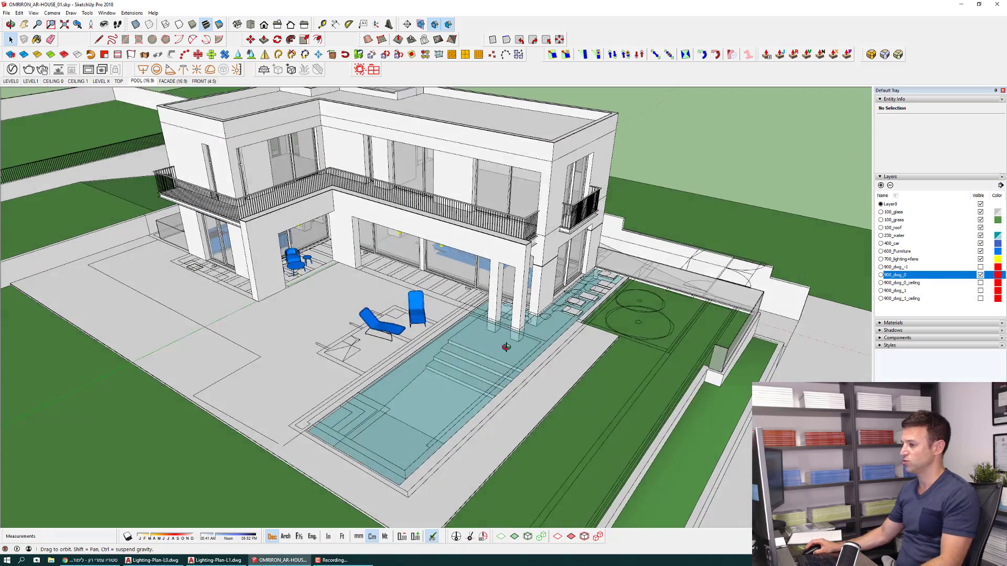
Orbit toward the patio chairs, then fit the whole house and look down on it.
{"action": "middle_click_drag", "start_coordinate": [612, 333], "coordinate": [410, 233]}
{"action": "scroll", "coordinate": [408, 231], "scroll_direction": "up", "scroll_amount": 6}
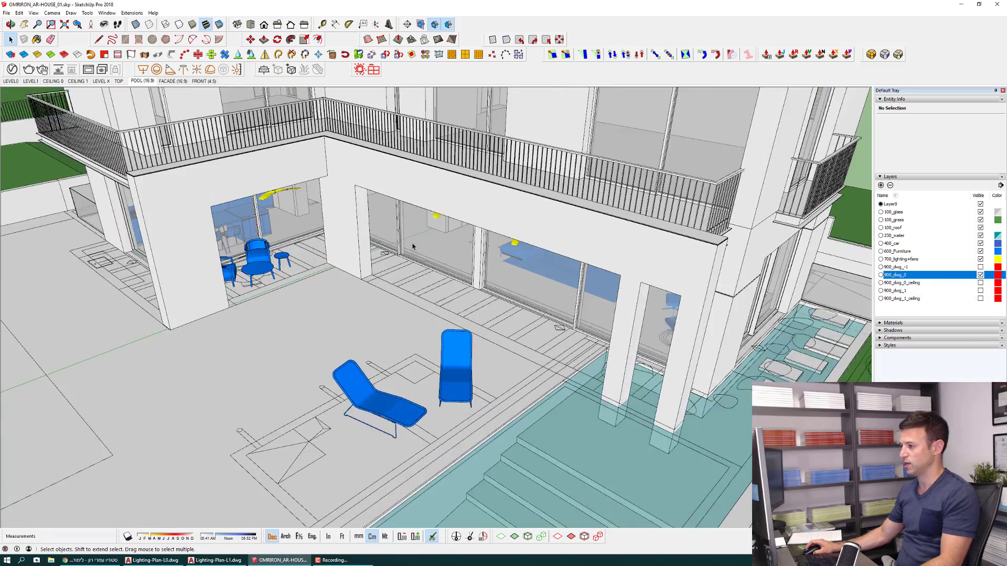
{"action": "scroll", "coordinate": [411, 231], "scroll_direction": "down", "scroll_amount": 3}
{"action": "scroll", "coordinate": [415, 231], "scroll_direction": "down", "scroll_amount": 2}
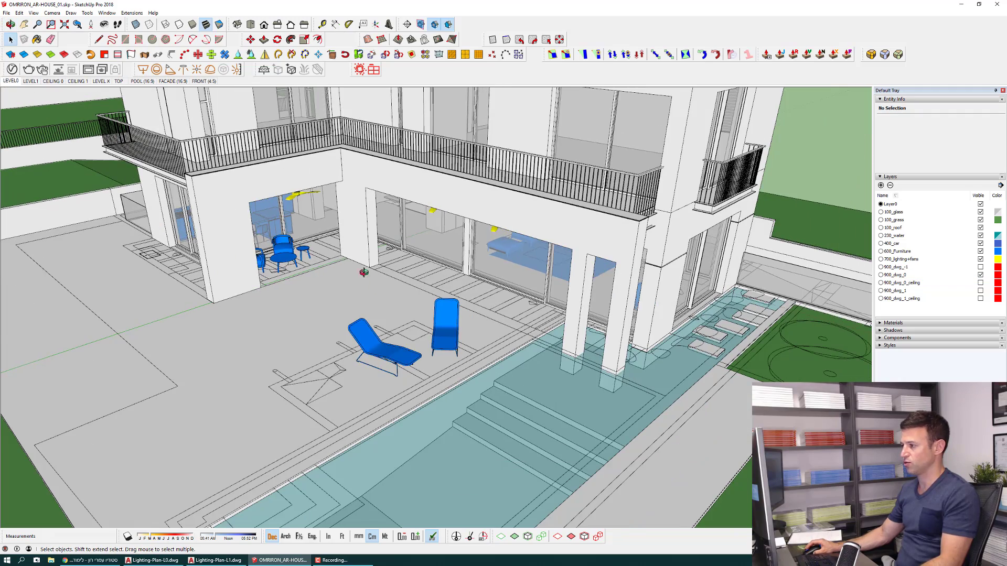
{"action": "scroll", "coordinate": [364, 272], "scroll_direction": "down", "scroll_amount": 4}
{"action": "key", "text": "shift+s"}
{"action": "scroll", "coordinate": [429, 400], "scroll_direction": "up", "scroll_amount": 4}
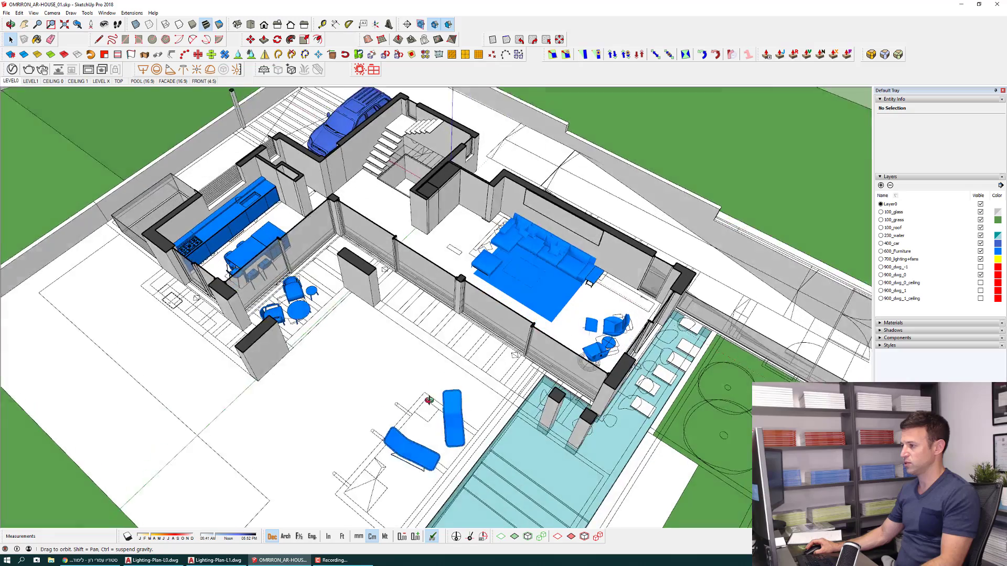
{"action": "middle_click_drag", "start_coordinate": [429, 400], "coordinate": [444, 434]}
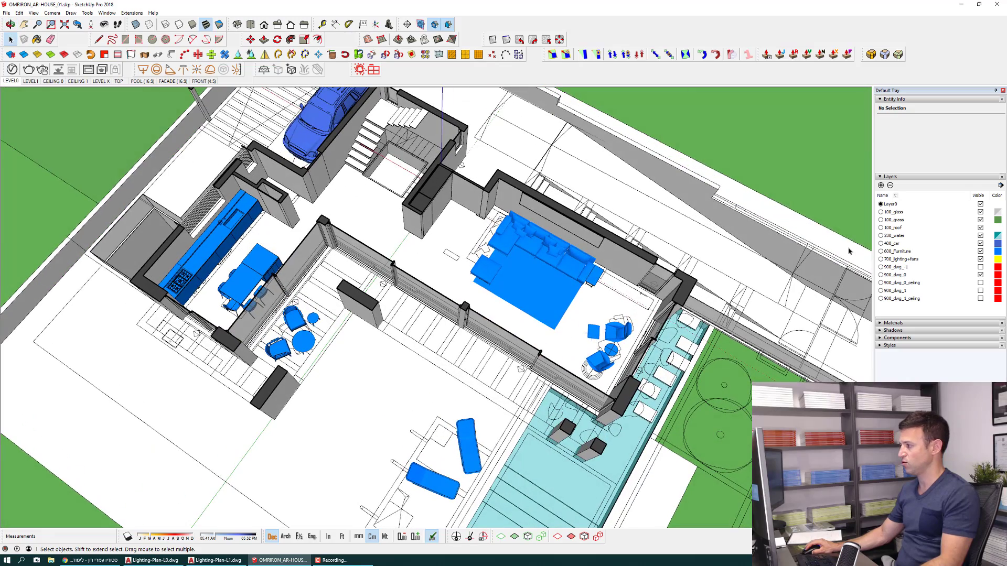
Turn off Color by Layer to show real materials, then switch to the LEVEL1 scene.
{"action": "left_click", "coordinate": [1001, 186]}
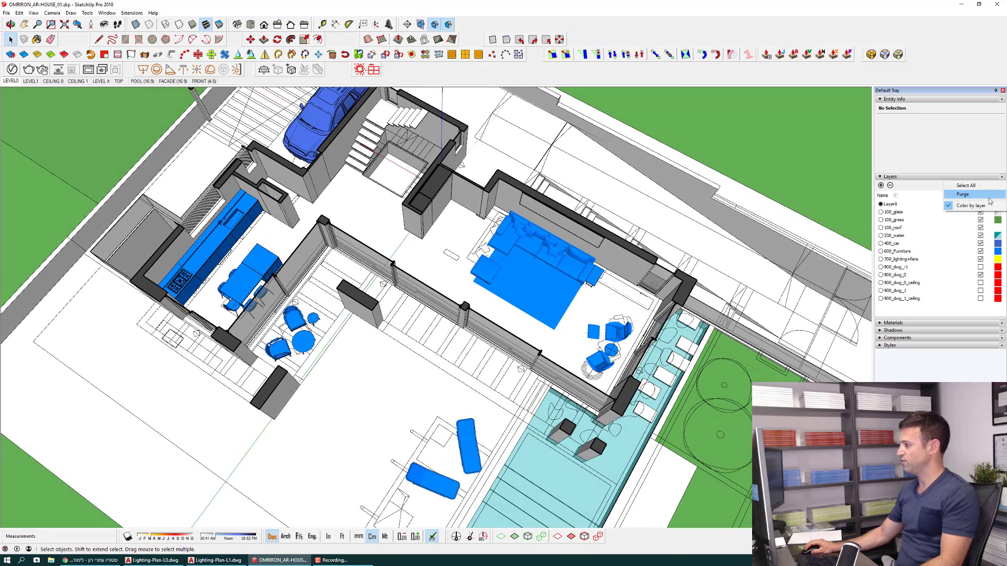
{"action": "left_click", "coordinate": [965, 206]}
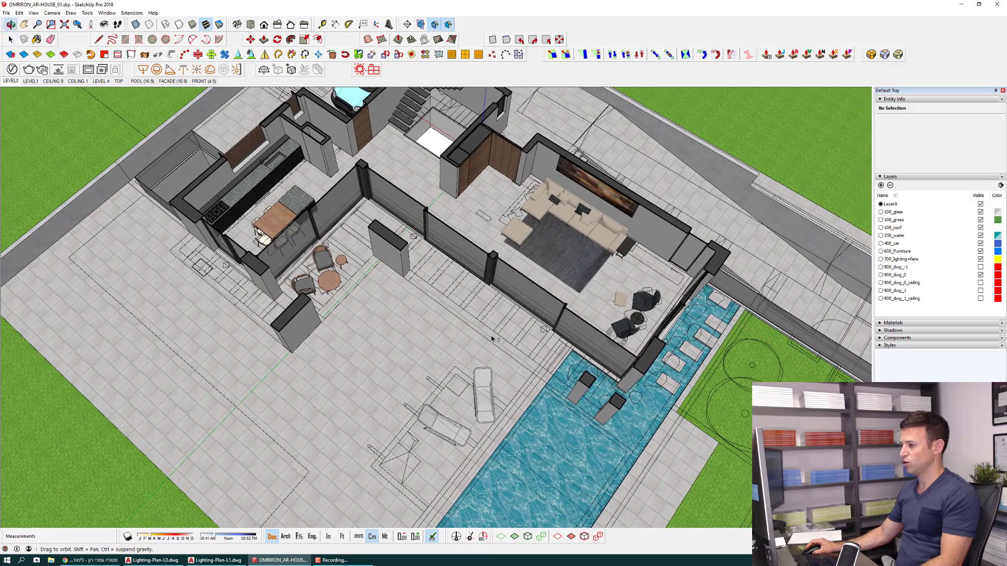
{"action": "scroll", "coordinate": [521, 319], "scroll_direction": "up", "scroll_amount": 3}
{"action": "middle_click_drag", "start_coordinate": [521, 319], "coordinate": [719, 270]}
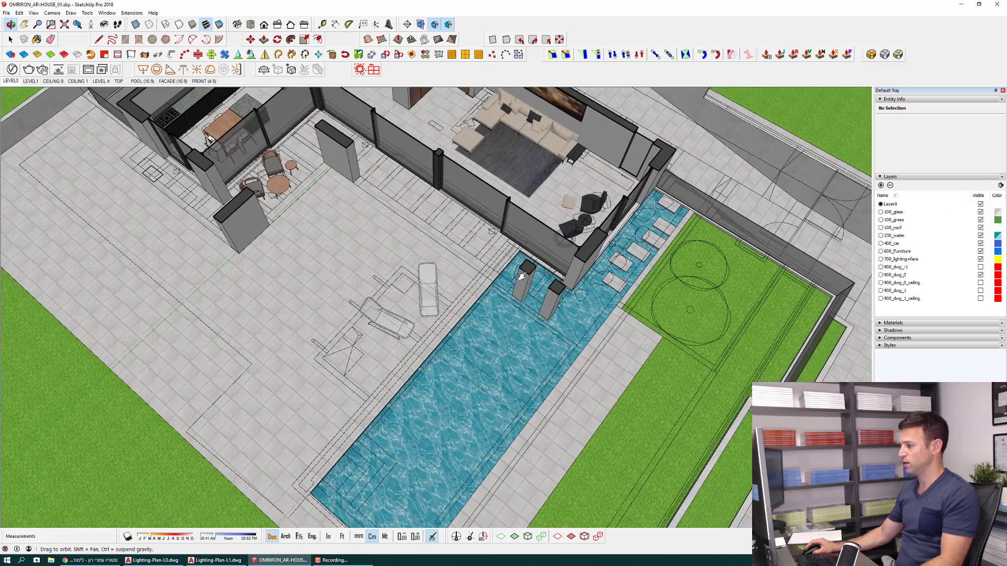
{"action": "scroll", "coordinate": [517, 291], "scroll_direction": "down", "scroll_amount": 3}
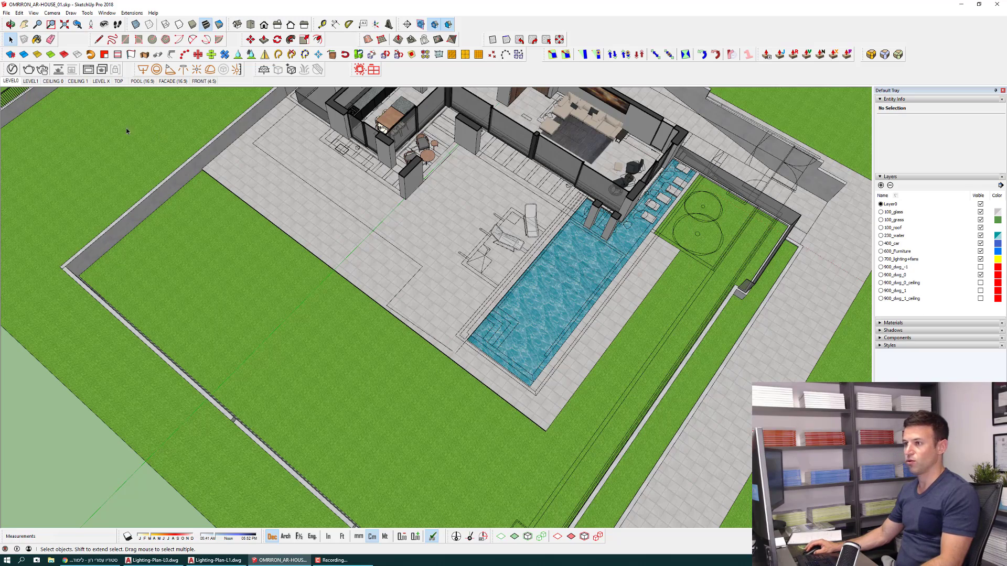
{"action": "left_click", "coordinate": [36, 83]}
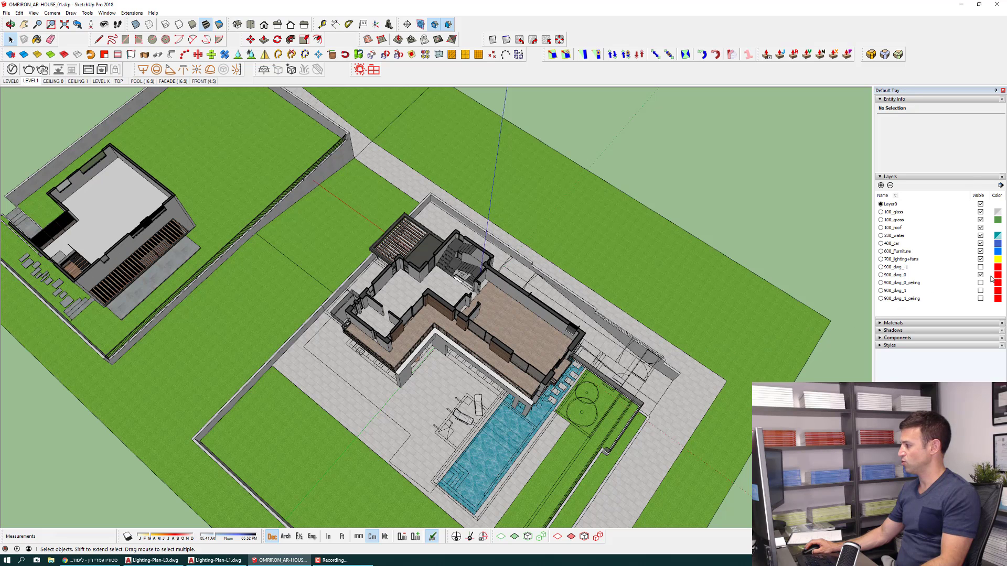
Hide the 900_dwg_0 layer, show 900_dwg_1, and zoom in on the upper floor.
{"action": "left_click", "coordinate": [980, 275]}
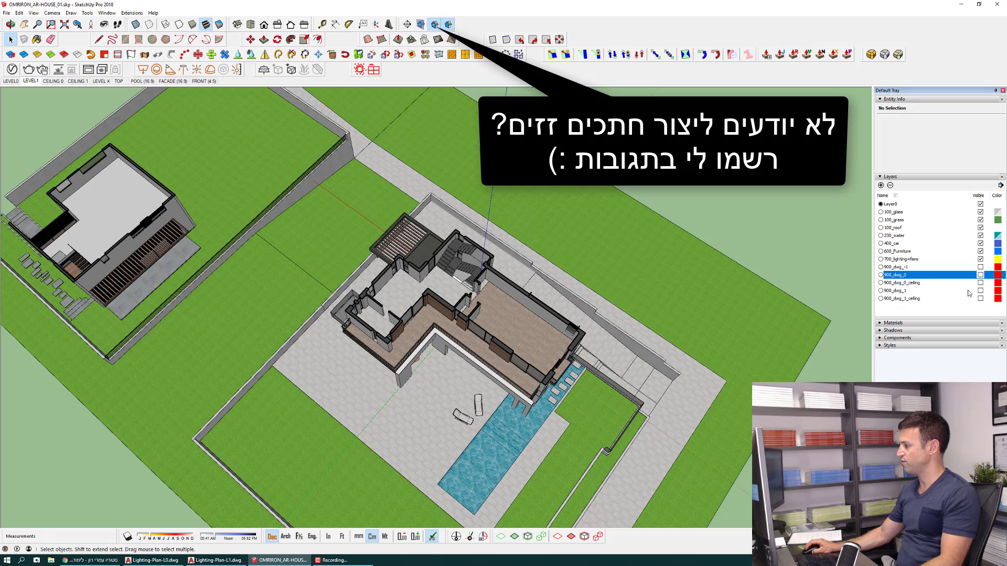
{"action": "left_click", "coordinate": [980, 291]}
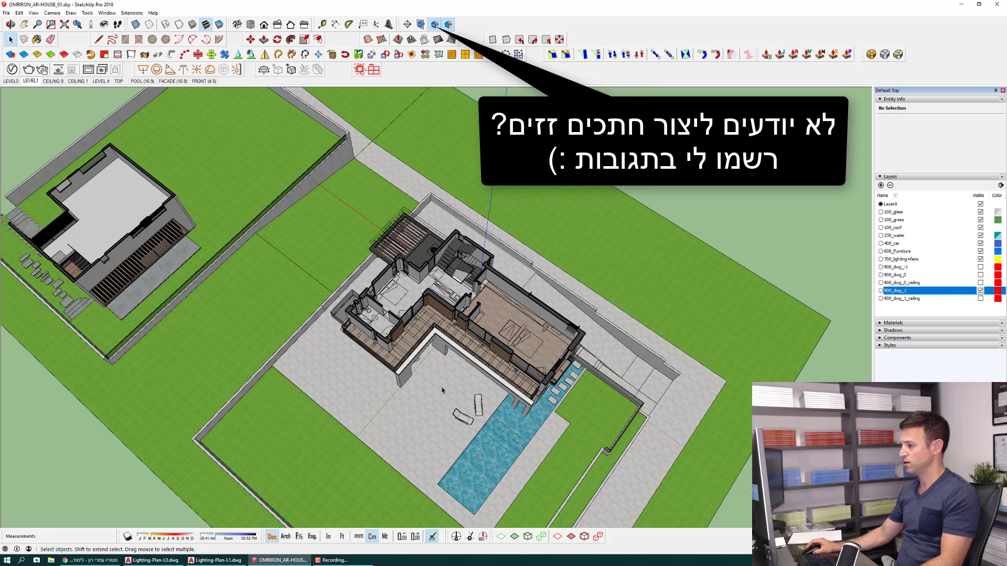
{"action": "scroll", "coordinate": [442, 391], "scroll_direction": "up", "scroll_amount": 2}
{"action": "scroll", "coordinate": [461, 389], "scroll_direction": "up", "scroll_amount": 2}
{"action": "scroll", "coordinate": [493, 388], "scroll_direction": "up", "scroll_amount": 3}
{"action": "scroll", "coordinate": [528, 387], "scroll_direction": "up", "scroll_amount": 3}
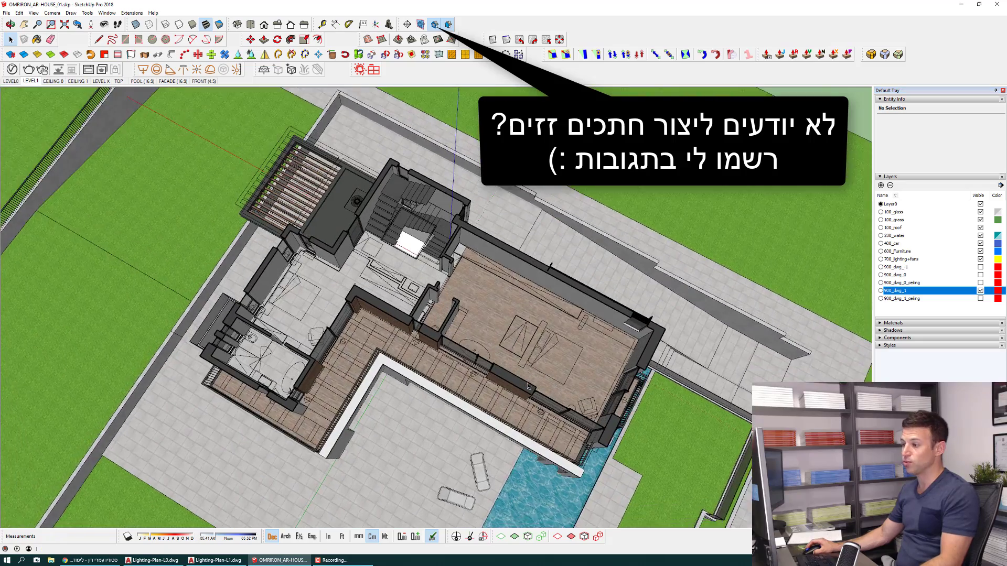
{"action": "scroll", "coordinate": [528, 387], "scroll_direction": "up", "scroll_amount": 2}
{"action": "scroll", "coordinate": [355, 357], "scroll_direction": "up", "scroll_amount": 2}
{"action": "scroll", "coordinate": [356, 358], "scroll_direction": "up", "scroll_amount": 2}
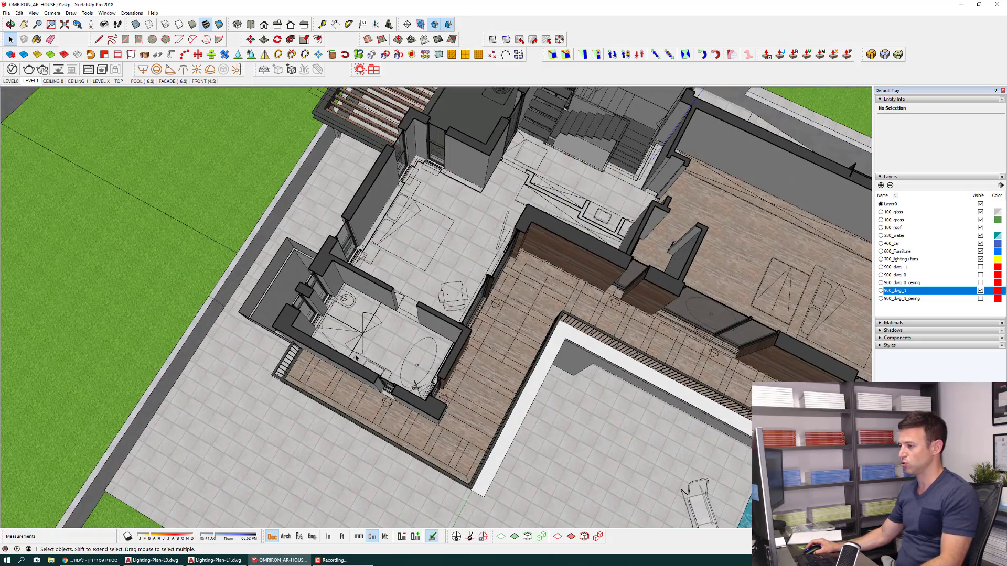
{"action": "scroll", "coordinate": [355, 358], "scroll_direction": "up", "scroll_amount": 2}
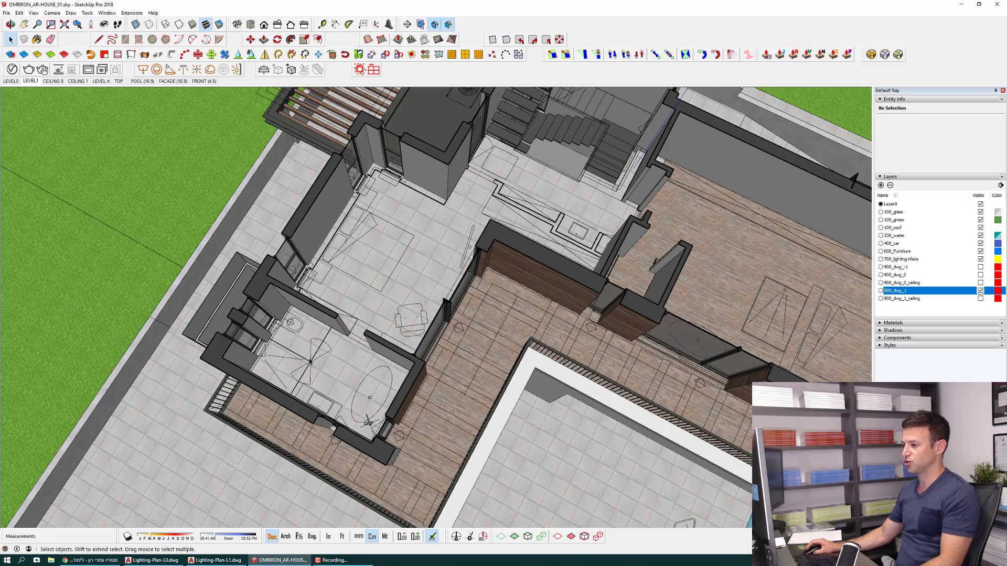
Orbit over the upper floor, then switch to CEILING 0 and look up at the underside.
{"action": "scroll", "coordinate": [384, 405], "scroll_direction": "down", "scroll_amount": 3}
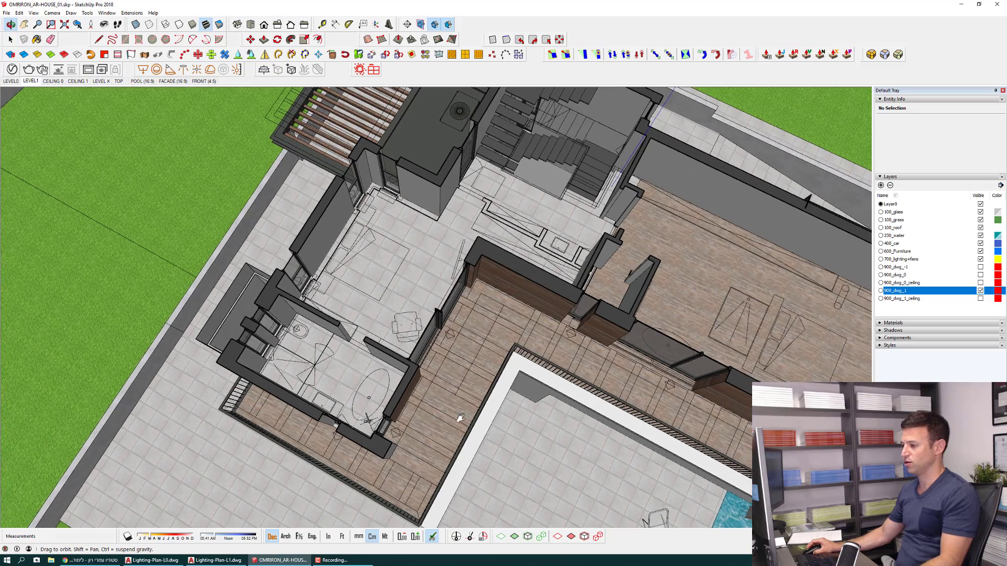
{"action": "scroll", "coordinate": [372, 351], "scroll_direction": "up", "scroll_amount": 3}
{"action": "scroll", "coordinate": [371, 350], "scroll_direction": "up", "scroll_amount": 1}
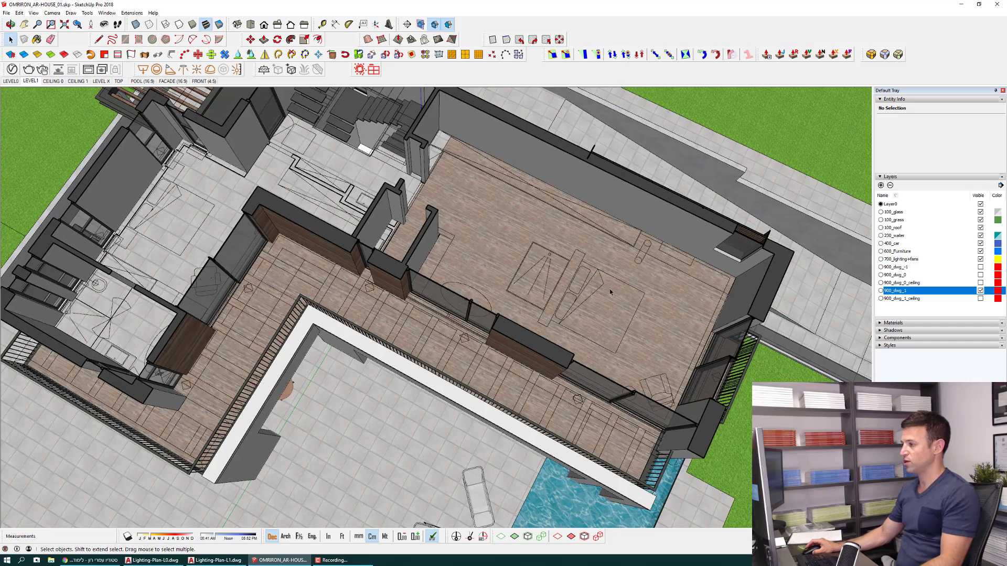
{"action": "middle_click_drag", "start_coordinate": [609, 309], "coordinate": [501, 275]}
{"action": "left_click", "coordinate": [53, 81]}
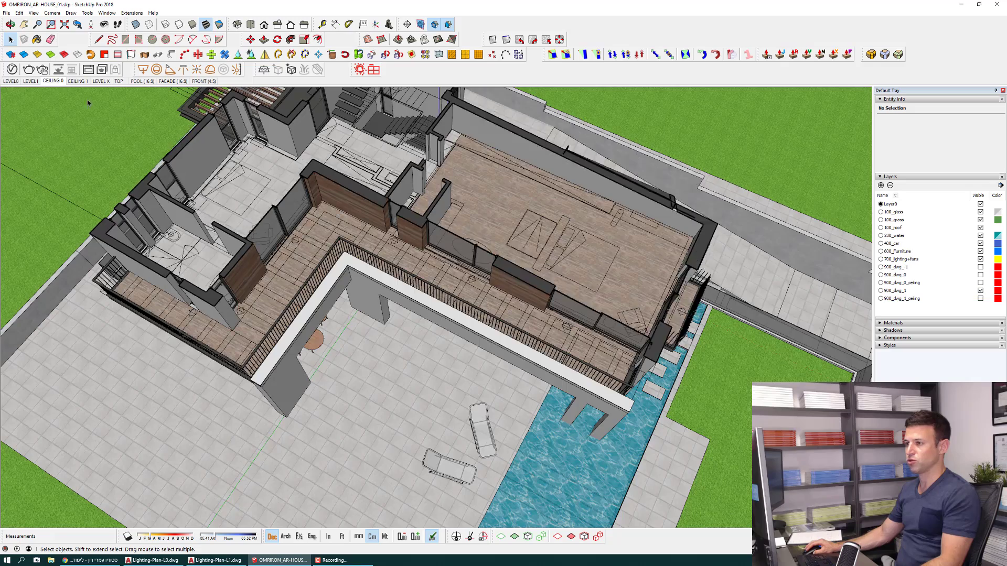
{"action": "middle_click_drag", "start_coordinate": [378, 309], "coordinate": [378, 146]}
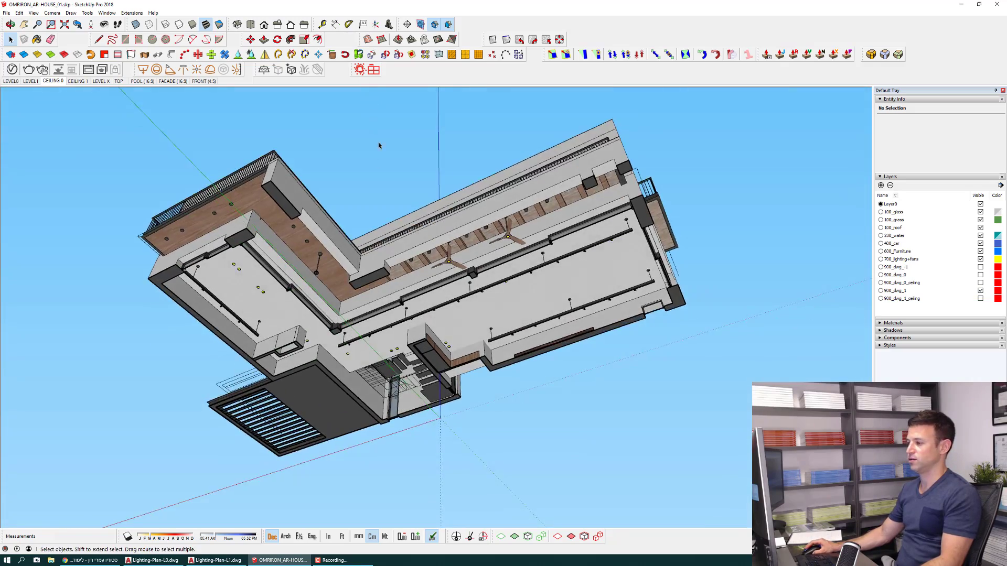
Swap the 900_dwg_1 layer for 900_dwg_0_ceiling and zoom toward the ceiling.
{"action": "left_click", "coordinate": [981, 291]}
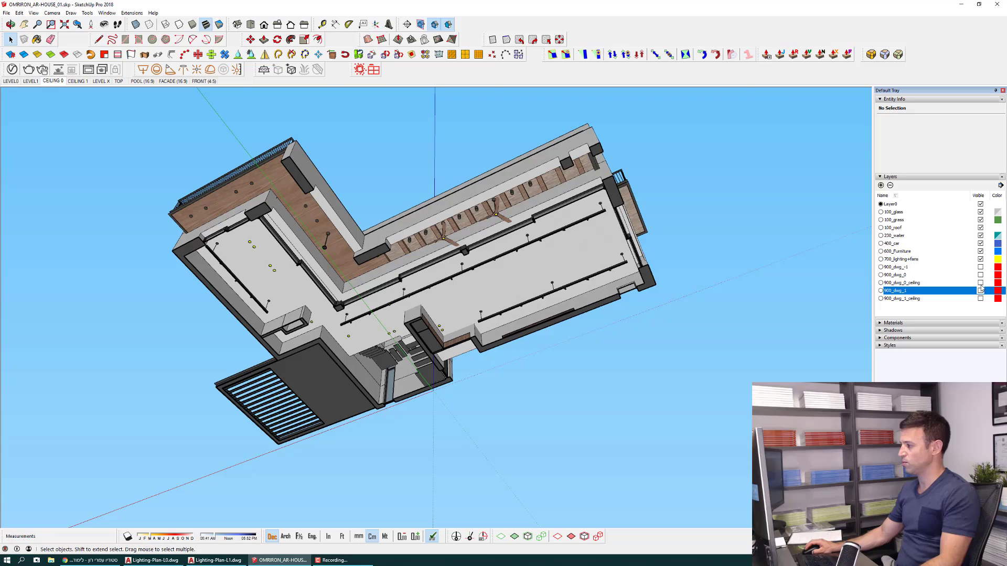
{"action": "left_click", "coordinate": [980, 283]}
{"action": "middle_click_drag", "start_coordinate": [419, 263], "coordinate": [430, 256]}
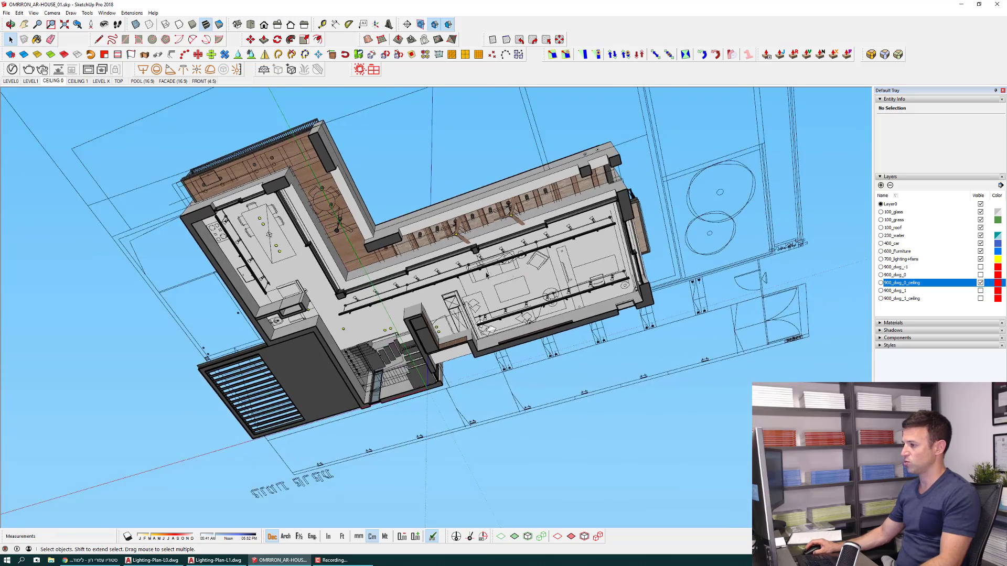
{"action": "scroll", "coordinate": [430, 256], "scroll_direction": "up", "scroll_amount": 3}
{"action": "scroll", "coordinate": [430, 256], "scroll_direction": "up", "scroll_amount": 3}
{"action": "scroll", "coordinate": [430, 256], "scroll_direction": "up", "scroll_amount": 3}
{"action": "scroll", "coordinate": [431, 258], "scroll_direction": "up", "scroll_amount": 2}
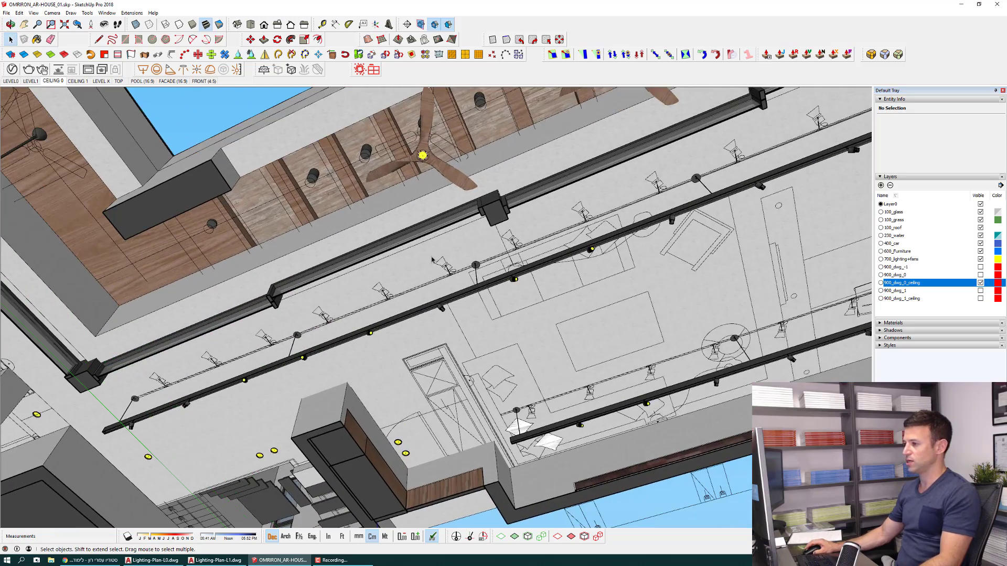
Inspect the ceiling tracks, beam and lights close up from steeper and lower angles.
{"action": "middle_click_drag", "start_coordinate": [430, 332], "coordinate": [396, 444]}
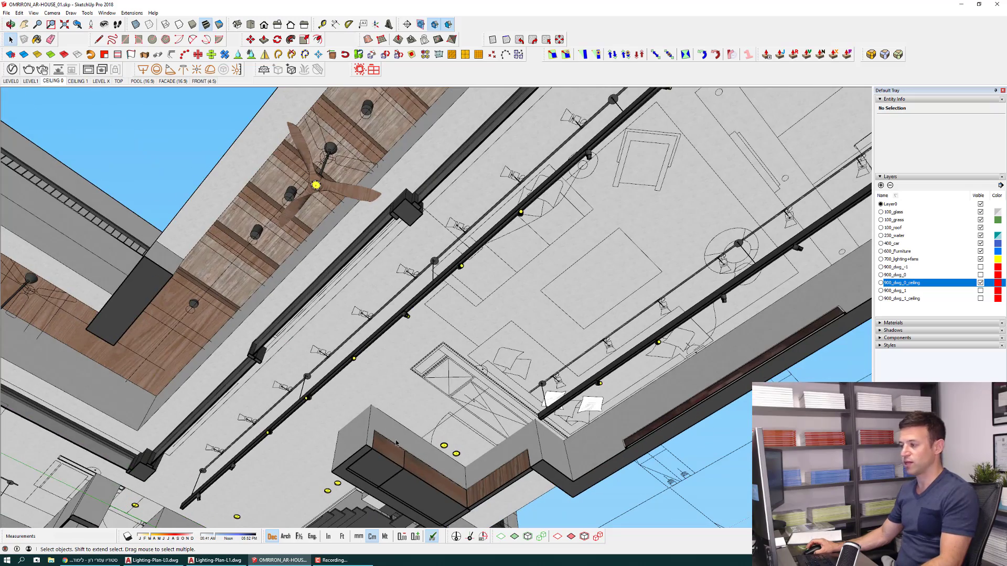
{"action": "scroll", "coordinate": [408, 472], "scroll_direction": "up", "scroll_amount": 2}
{"action": "scroll", "coordinate": [406, 435], "scroll_direction": "up", "scroll_amount": 2}
{"action": "scroll", "coordinate": [404, 398], "scroll_direction": "up", "scroll_amount": 2}
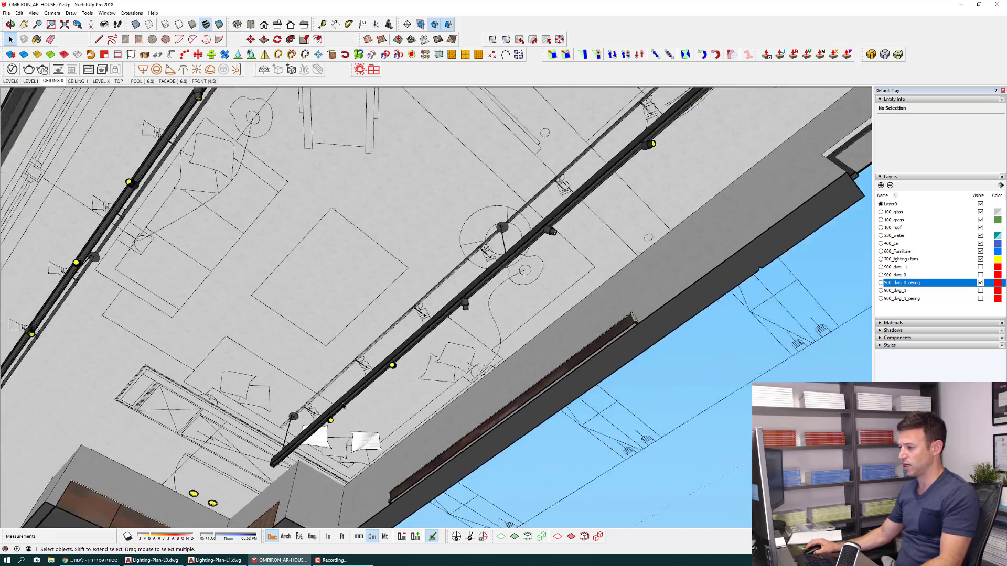
{"action": "scroll", "coordinate": [401, 370], "scroll_direction": "up", "scroll_amount": 2}
{"action": "scroll", "coordinate": [421, 346], "scroll_direction": "up", "scroll_amount": 2}
{"action": "mouse_move", "coordinate": [411, 346]}
{"action": "middle_mouse_down"}
{"action": "mouse_move", "coordinate": [425, 406]}
{"action": "mouse_move", "coordinate": [427, 387]}
{"action": "mouse_move", "coordinate": [426, 404]}
{"action": "mouse_move", "coordinate": [399, 332]}
{"action": "mouse_move", "coordinate": [432, 198]}
{"action": "middle_mouse_up"}
Zoom back out to see the whole ground-floor ceiling underside.
{"action": "scroll", "coordinate": [401, 330], "scroll_direction": "down", "scroll_amount": 2}
{"action": "scroll", "coordinate": [402, 331], "scroll_direction": "down", "scroll_amount": 2}
{"action": "scroll", "coordinate": [406, 331], "scroll_direction": "down", "scroll_amount": 3}
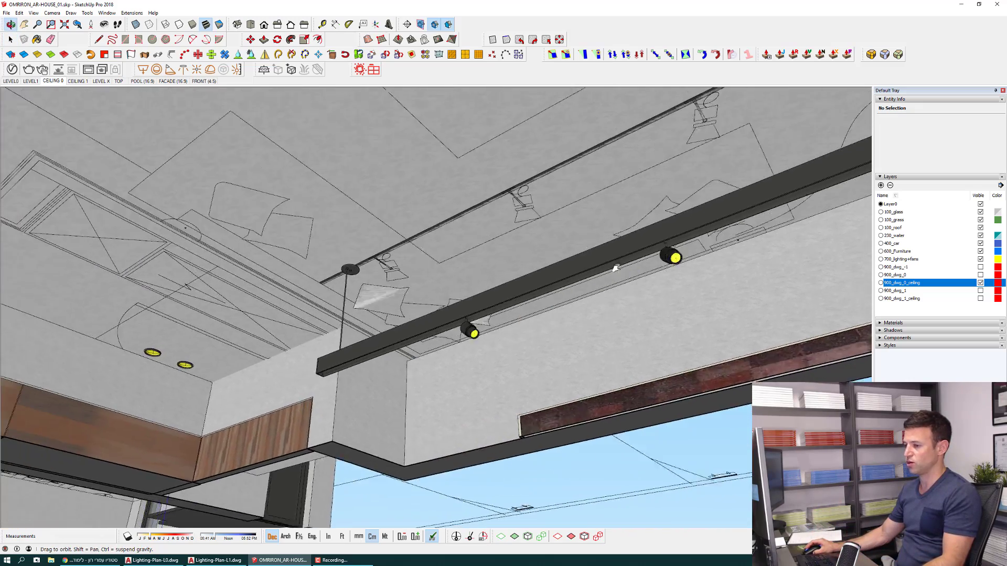
{"action": "scroll", "coordinate": [432, 198], "scroll_direction": "down", "scroll_amount": 3}
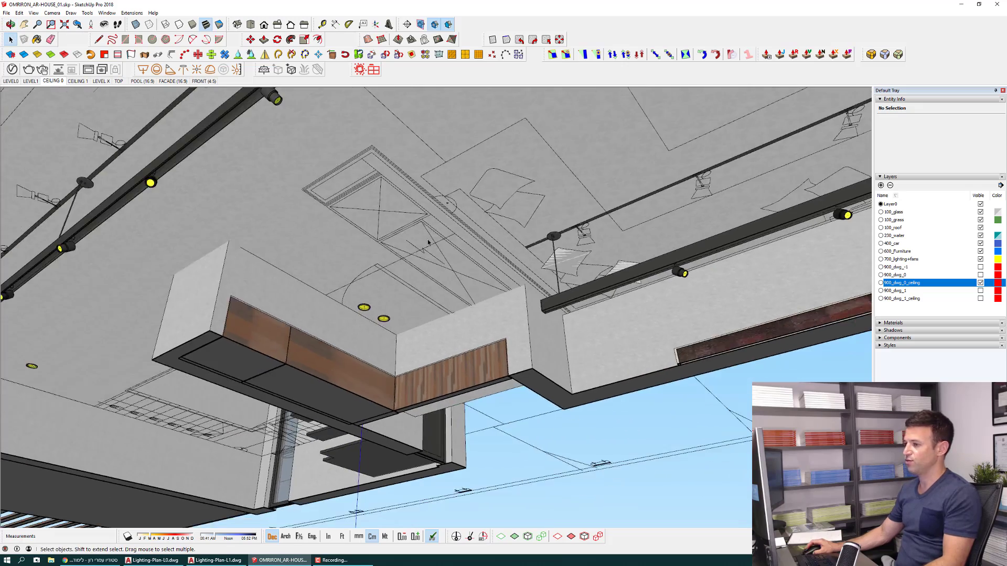
{"action": "scroll", "coordinate": [377, 178], "scroll_direction": "down", "scroll_amount": 4}
{"action": "scroll", "coordinate": [316, 160], "scroll_direction": "down", "scroll_amount": 3}
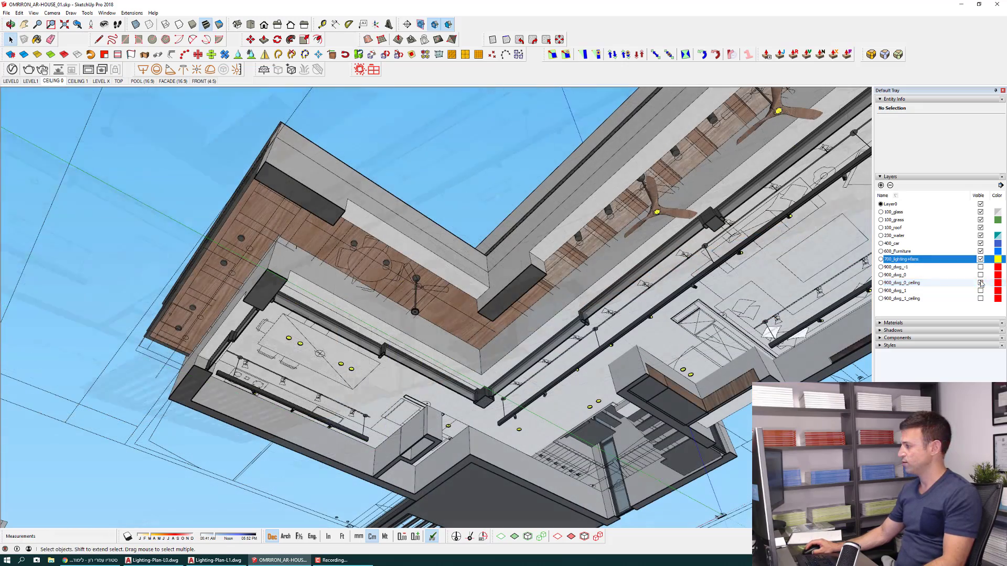
Switch to CEILING 1, swap 900_dwg_0_ceiling for 900_dwg_1_ceiling, and zoom in.
{"action": "left_click", "coordinate": [79, 82]}
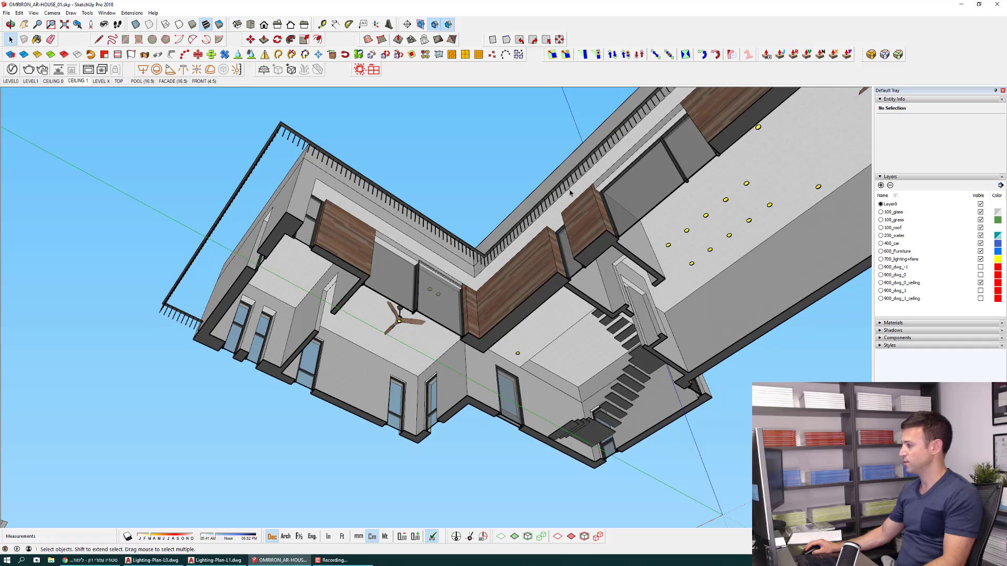
{"action": "left_click", "coordinate": [980, 282]}
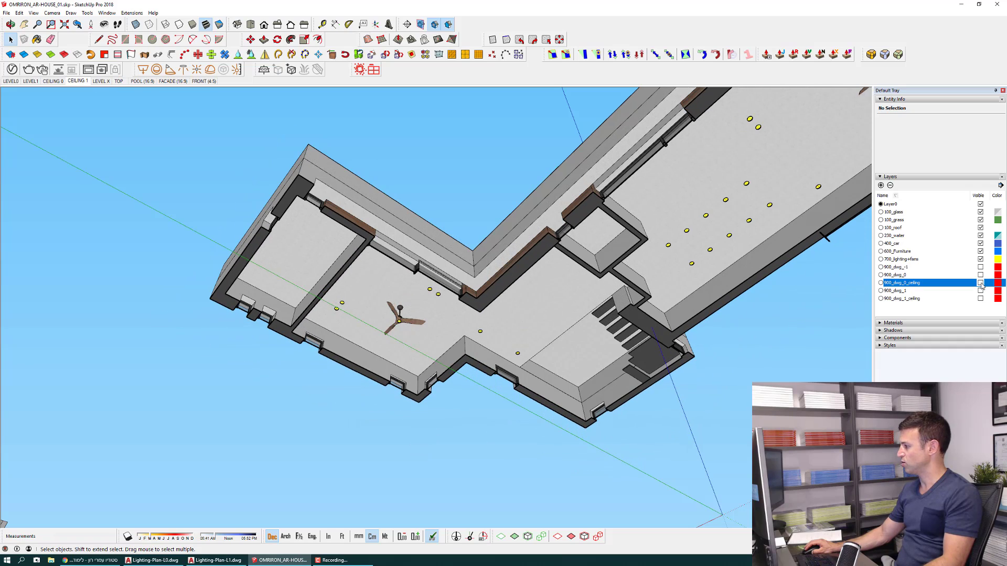
{"action": "left_click", "coordinate": [980, 298]}
{"action": "scroll", "coordinate": [359, 337], "scroll_direction": "up", "scroll_amount": 2}
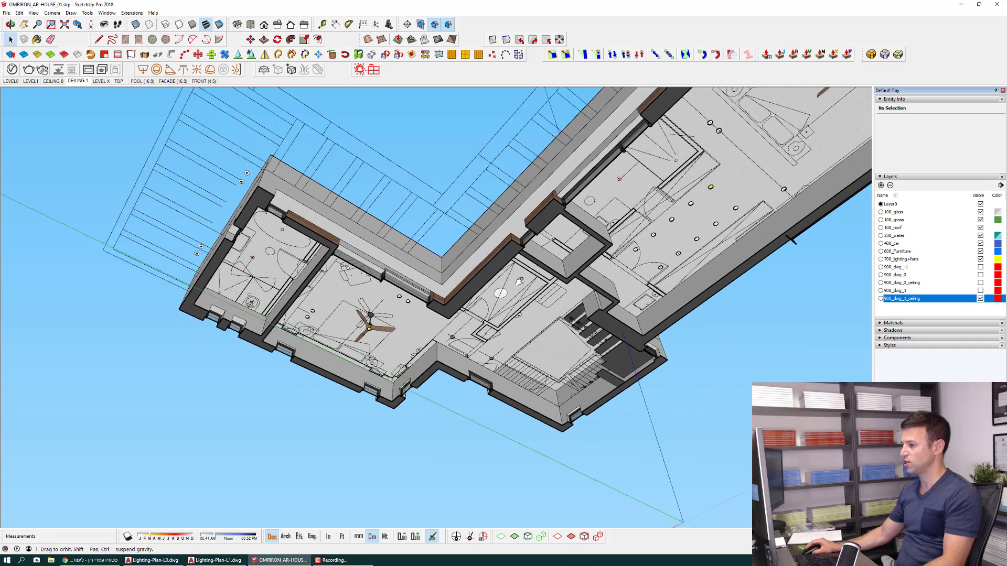
{"action": "scroll", "coordinate": [359, 337], "scroll_direction": "up", "scroll_amount": 2}
{"action": "scroll", "coordinate": [633, 250], "scroll_direction": "up", "scroll_amount": 2}
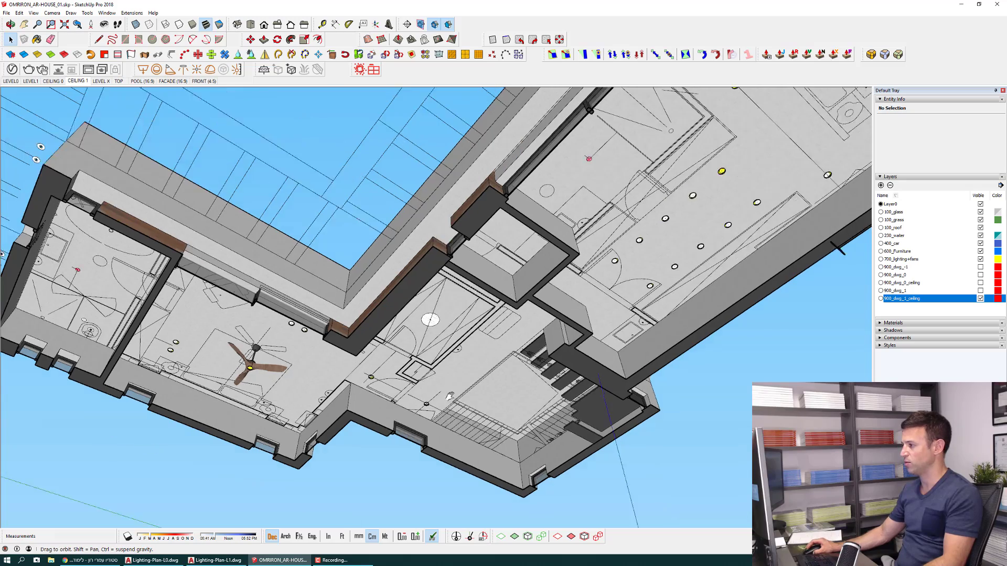
{"action": "scroll", "coordinate": [633, 249], "scroll_direction": "up", "scroll_amount": 2}
{"action": "scroll", "coordinate": [633, 250], "scroll_direction": "up", "scroll_amount": 2}
{"action": "scroll", "coordinate": [633, 250], "scroll_direction": "up", "scroll_amount": 2}
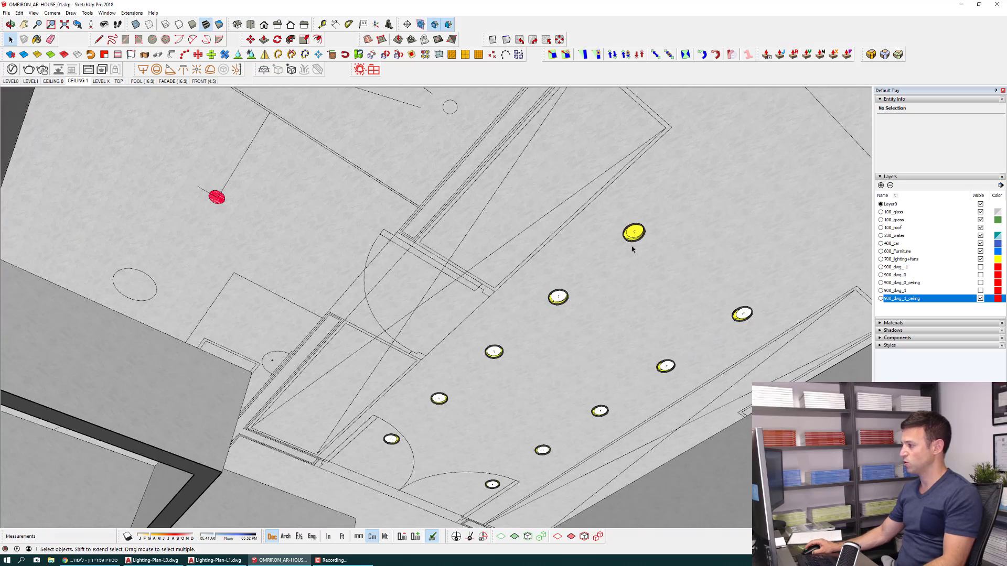
Hide and reshow the 700_lighting+fans layer, then zoom out to the ceiling slab.
{"action": "left_click", "coordinate": [980, 259]}
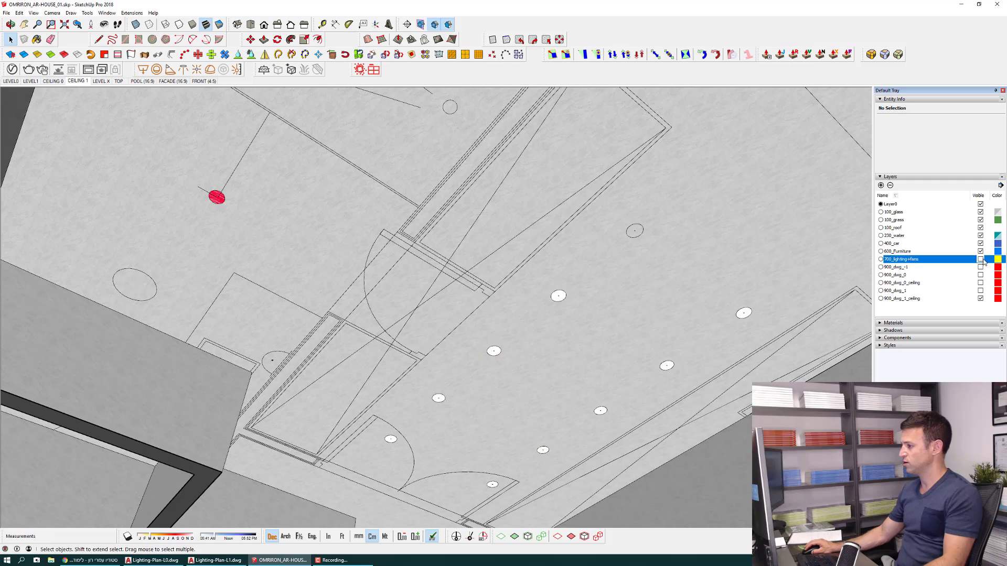
{"action": "left_click", "coordinate": [980, 259]}
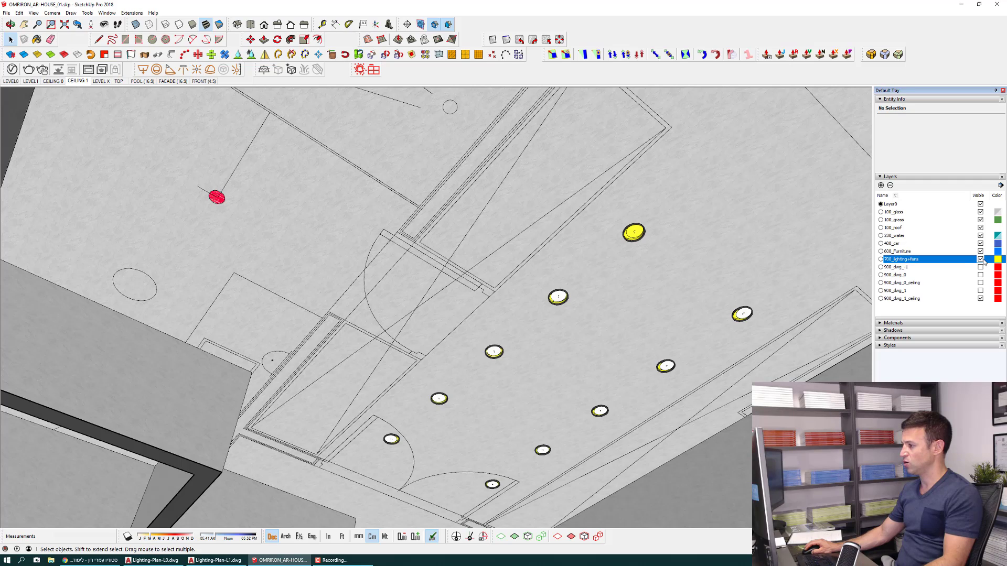
{"action": "scroll", "coordinate": [484, 289], "scroll_direction": "down", "scroll_amount": 2}
{"action": "scroll", "coordinate": [483, 289], "scroll_direction": "down", "scroll_amount": 3}
{"action": "scroll", "coordinate": [483, 288], "scroll_direction": "down", "scroll_amount": 3}
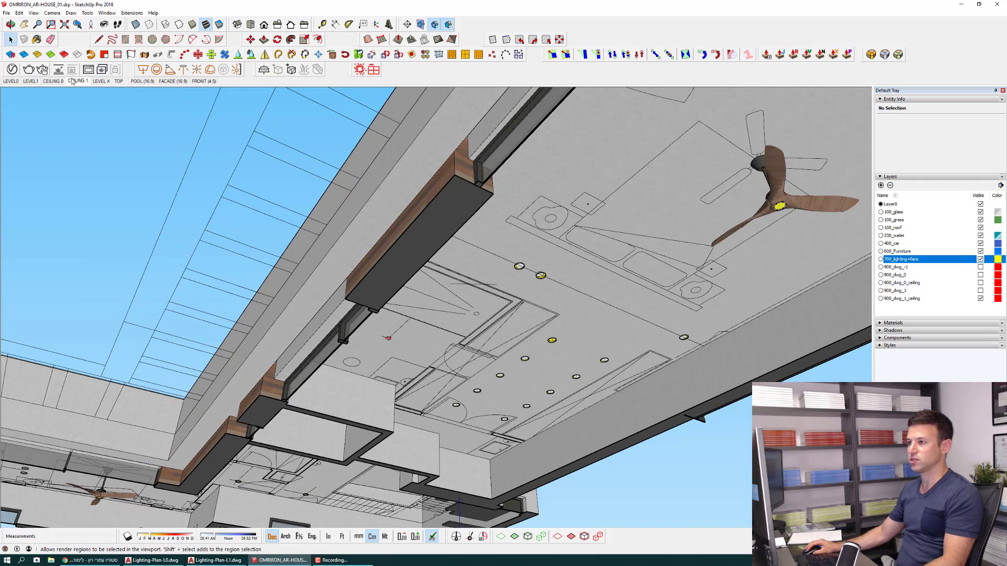
Go to POOL, hide 900_dwg_1_ceiling, switch to LEVEL X, and open the V-Ray Asset Editor.
{"action": "left_click", "coordinate": [148, 81]}
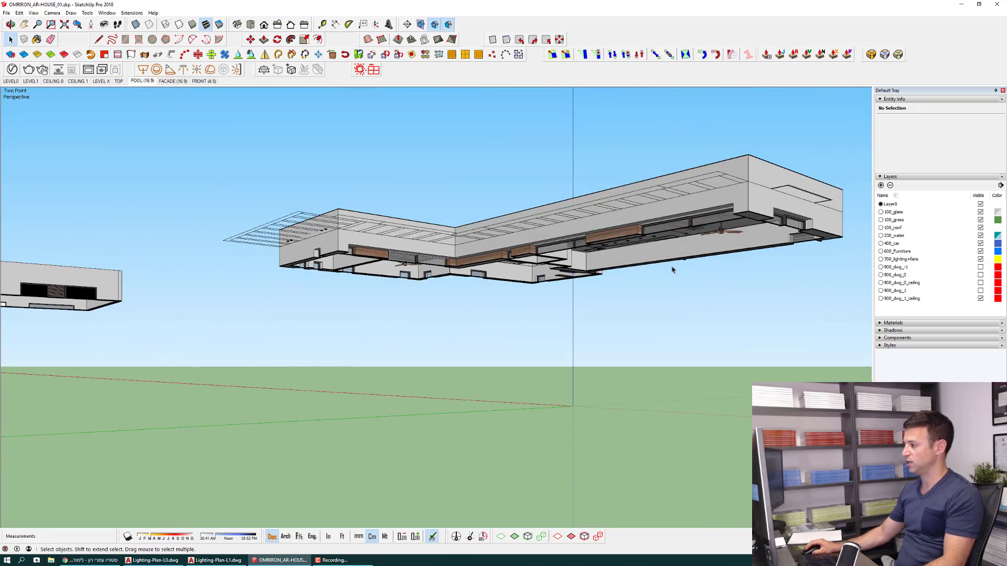
{"action": "left_click", "coordinate": [980, 299]}
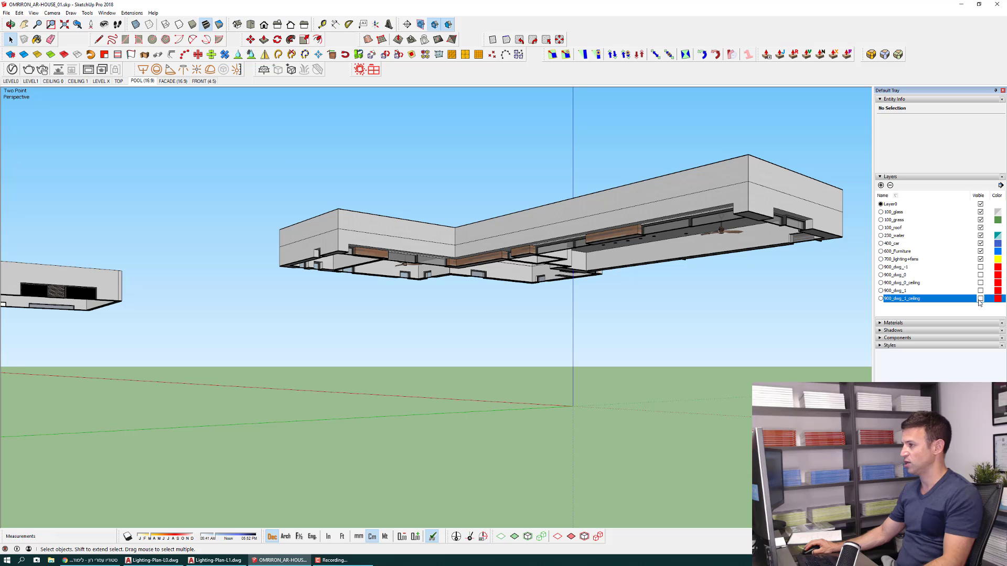
{"action": "left_click", "coordinate": [107, 82]}
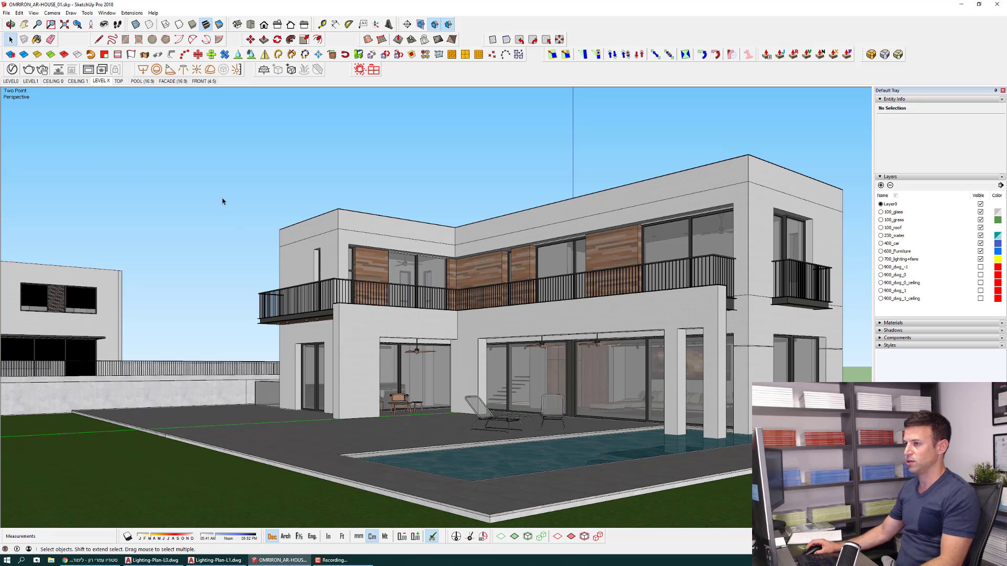
{"action": "left_click", "coordinate": [13, 70]}
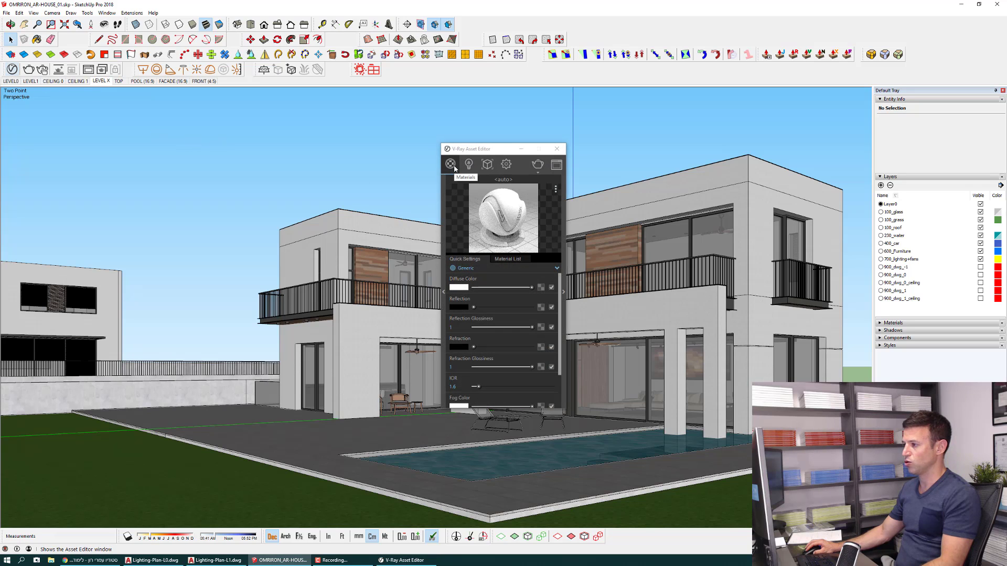
Set V-Ray render quality to Low with Progressive off, then show Render Output at 800 × 450.
{"action": "left_click", "coordinate": [509, 165]}
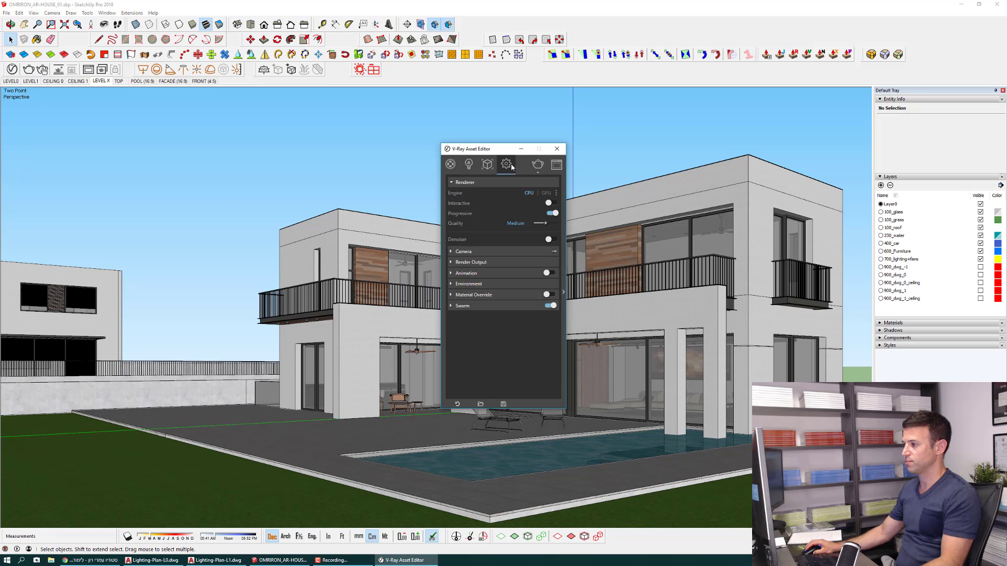
{"action": "left_click", "coordinate": [564, 293]}
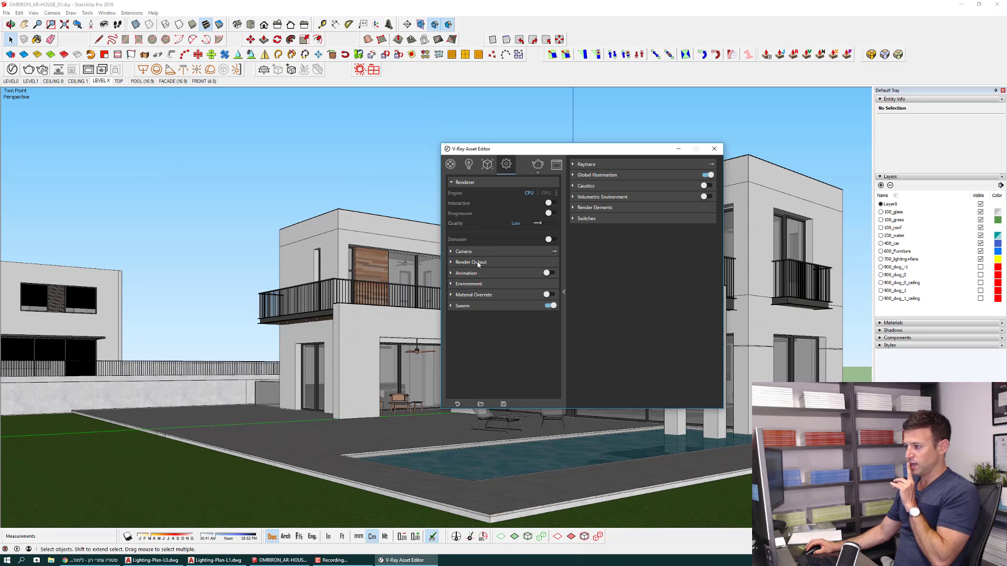
{"action": "left_click", "coordinate": [464, 183]}
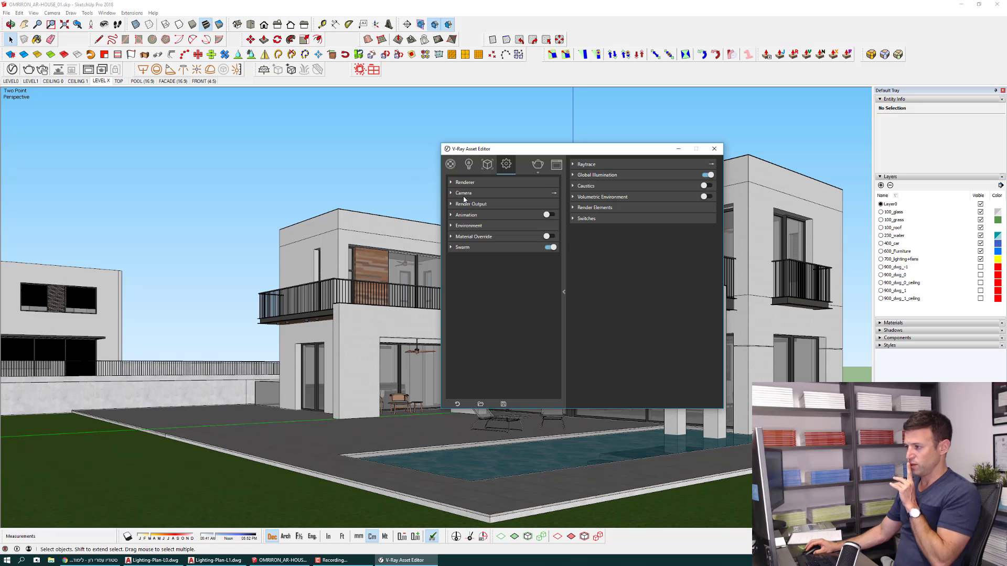
{"action": "left_click", "coordinate": [466, 206]}
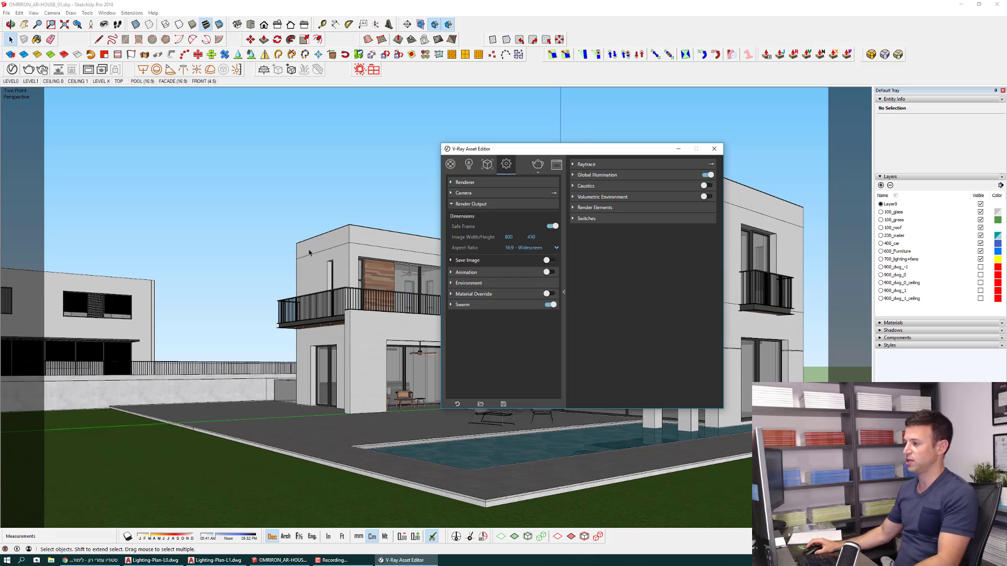
Set the render output image width to 1200 (675 high).
{"action": "double_click", "coordinate": [516, 237]}
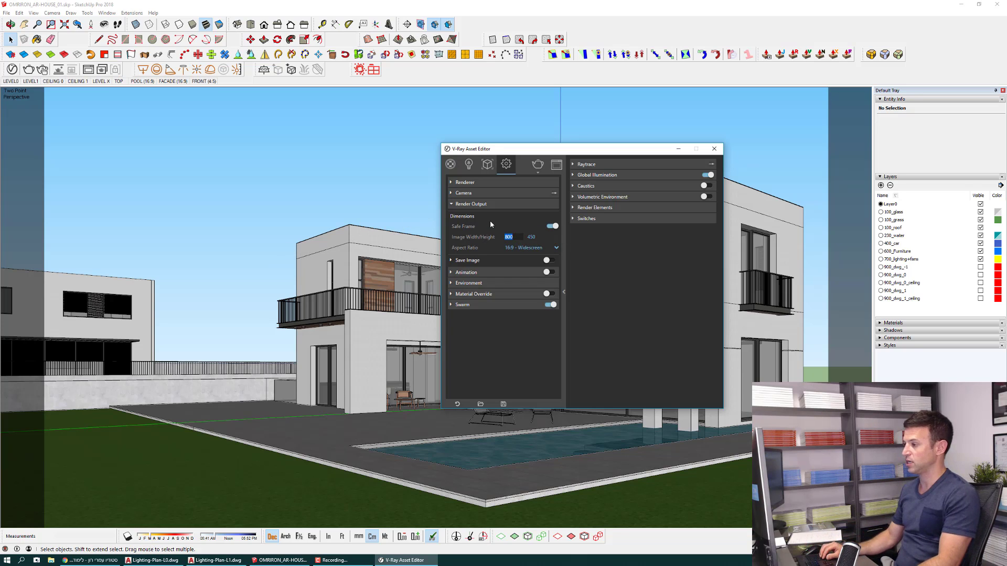
{"action": "type", "text": "120"}
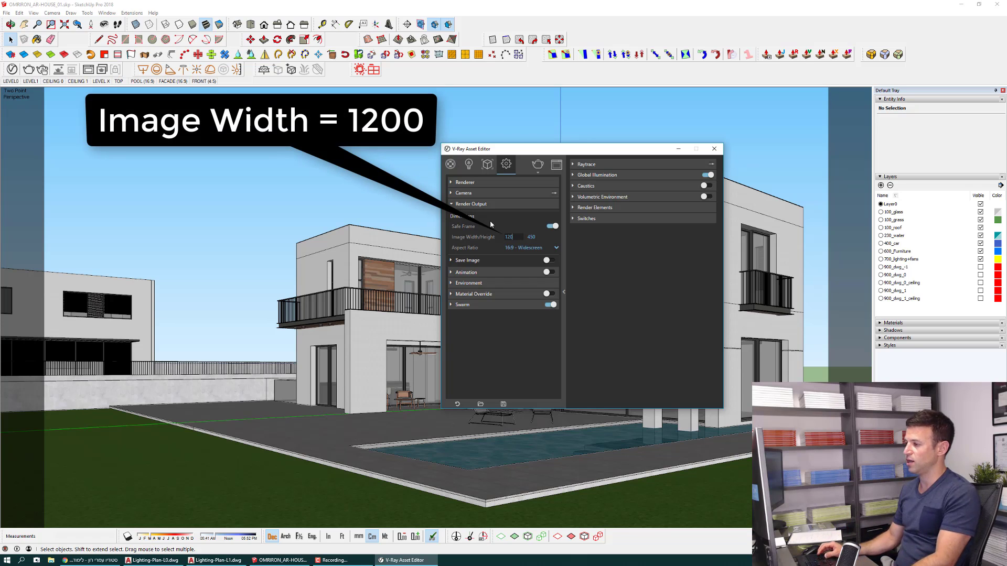
{"action": "key", "text": "Return"}
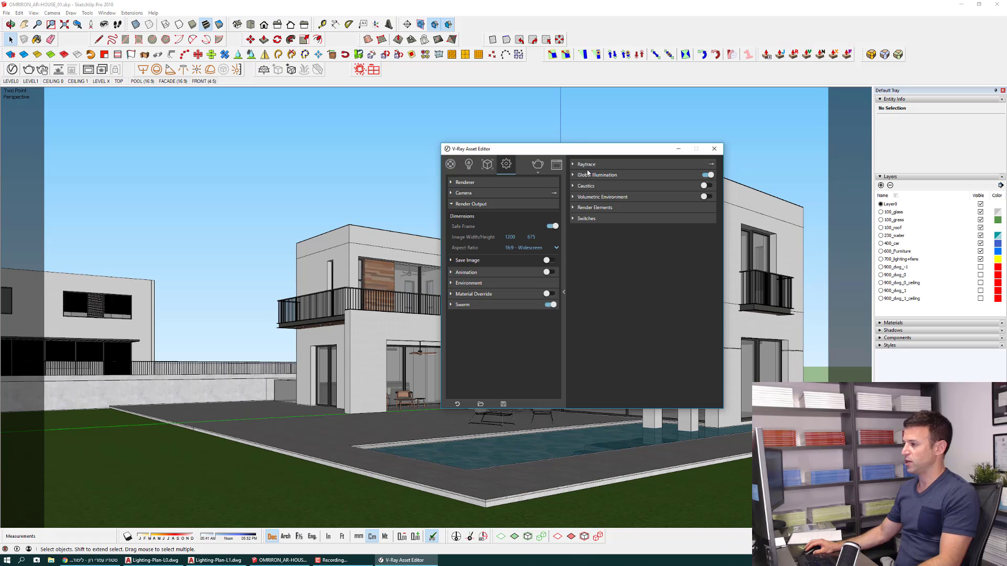
{"action": "left_click", "coordinate": [452, 205]}
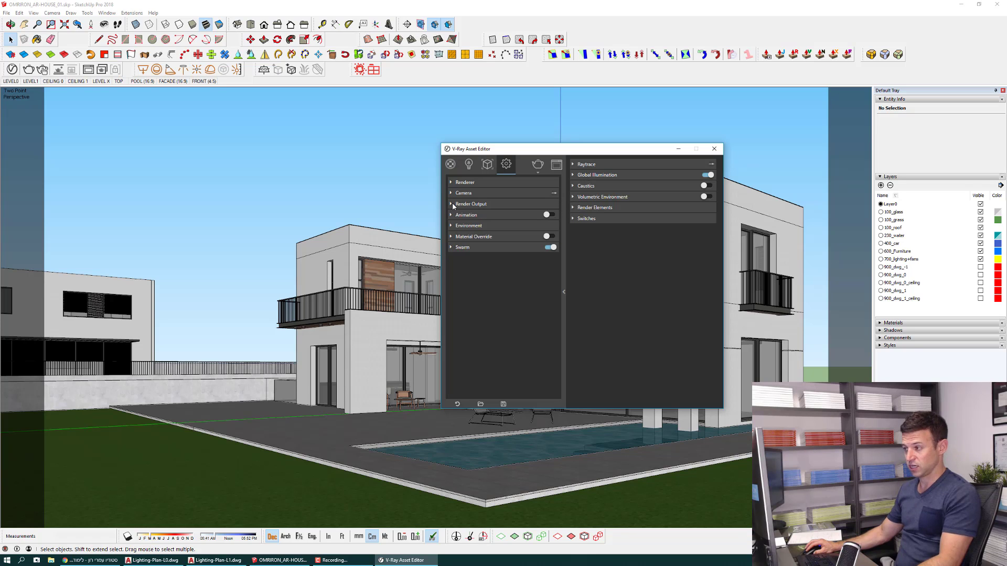
Set Global Illumination primary rays to Irradiance map.
{"action": "left_click", "coordinate": [573, 175]}
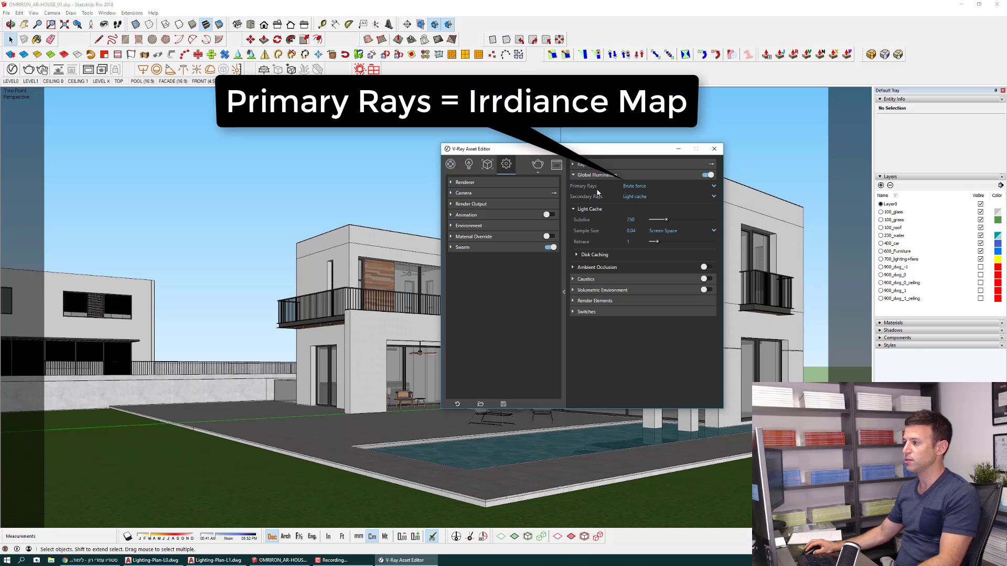
{"action": "left_click", "coordinate": [640, 187]}
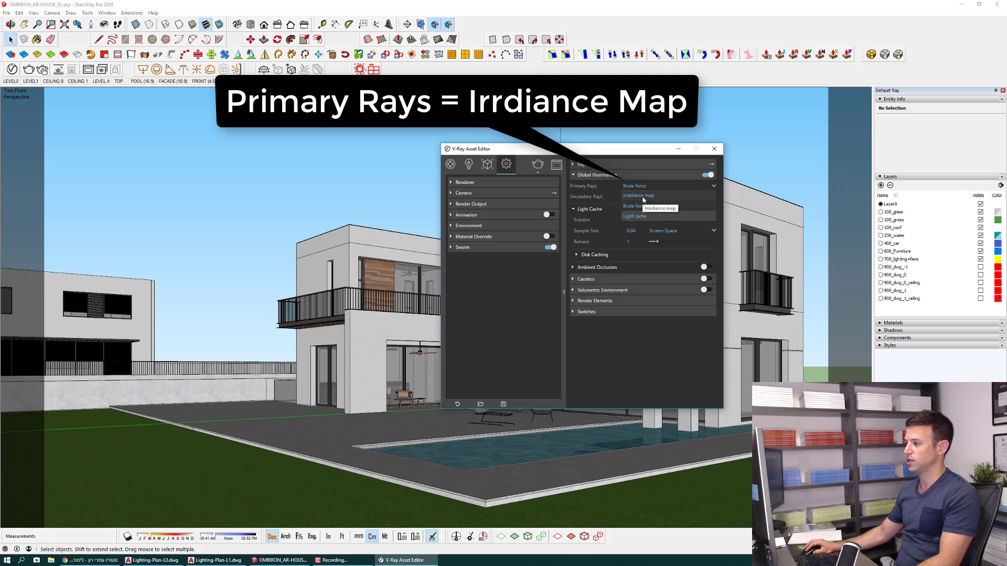
{"action": "left_click", "coordinate": [642, 197]}
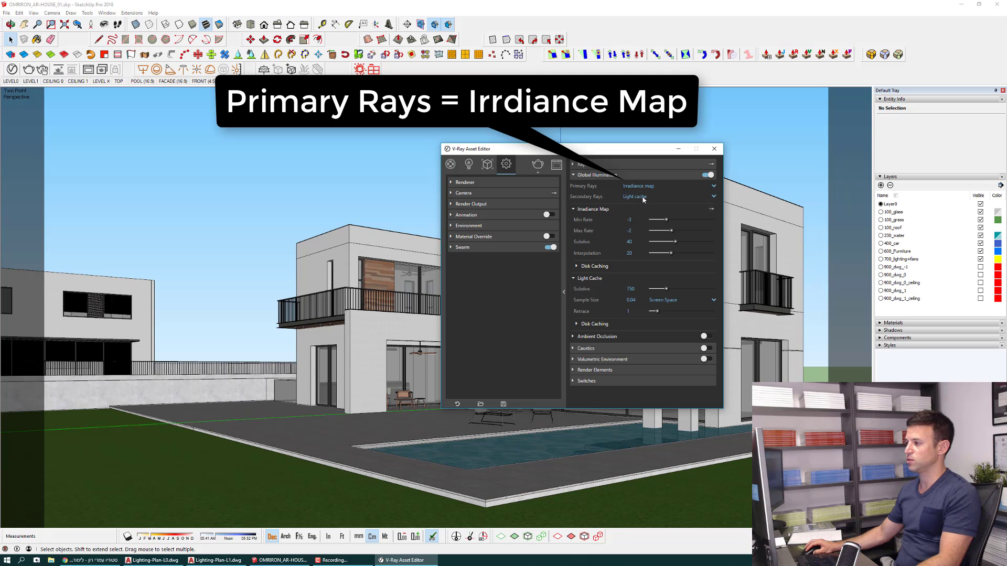
{"action": "left_click", "coordinate": [574, 175]}
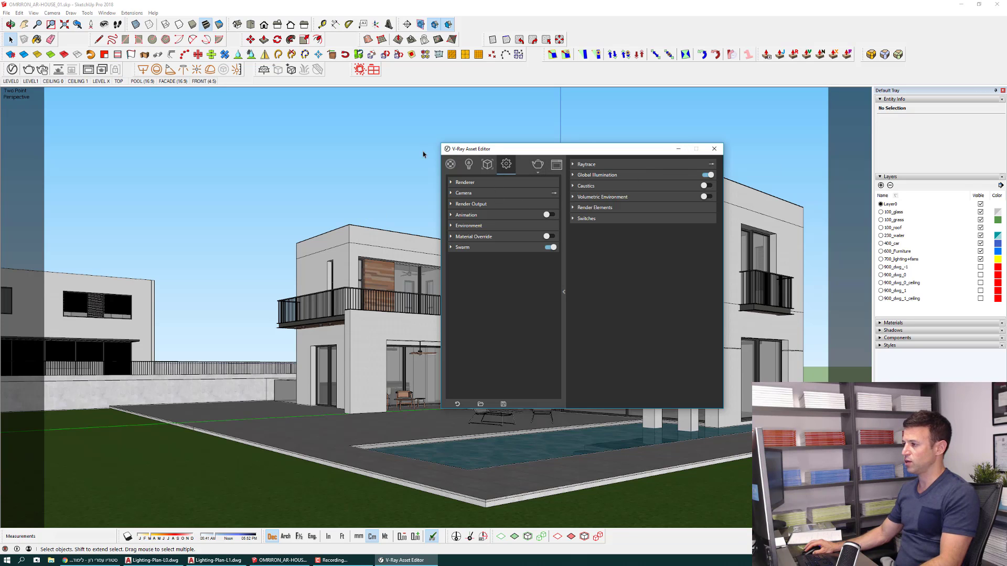
Run a 1200 × 675 V-Ray test render of the house, stop it early, and close the frame buffer.
{"action": "left_click_drag", "start_coordinate": [513, 153], "coordinate": [90, 143]}
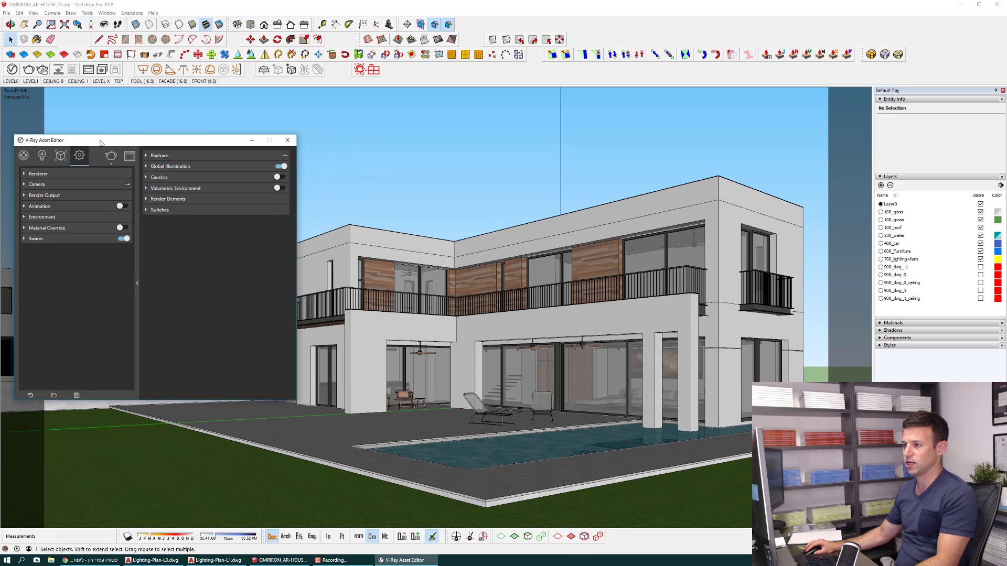
{"action": "left_click_drag", "start_coordinate": [100, 143], "coordinate": [158, 135]}
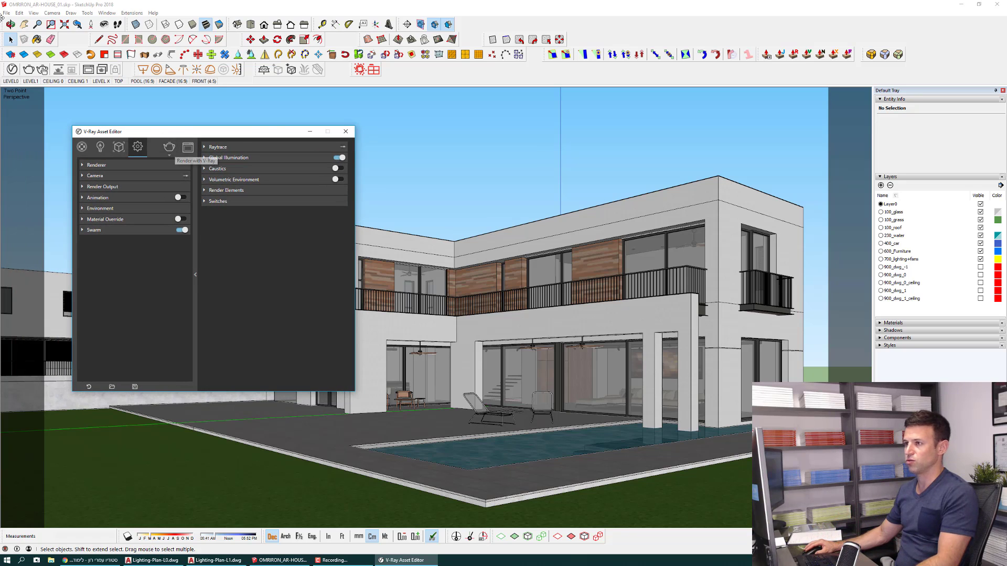
{"action": "left_click", "coordinate": [169, 147]}
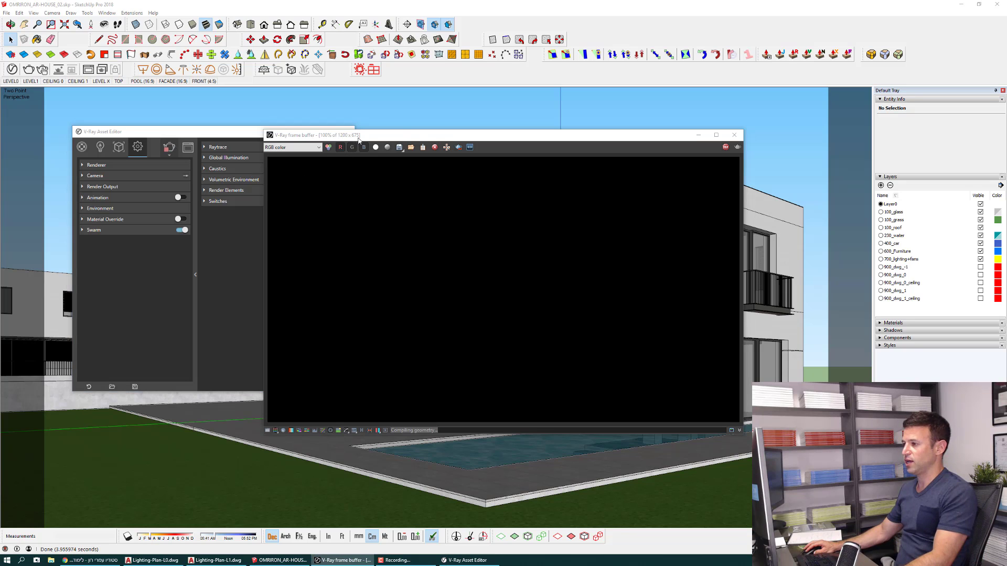
{"action": "left_click_drag", "start_coordinate": [347, 135], "coordinate": [450, 130]}
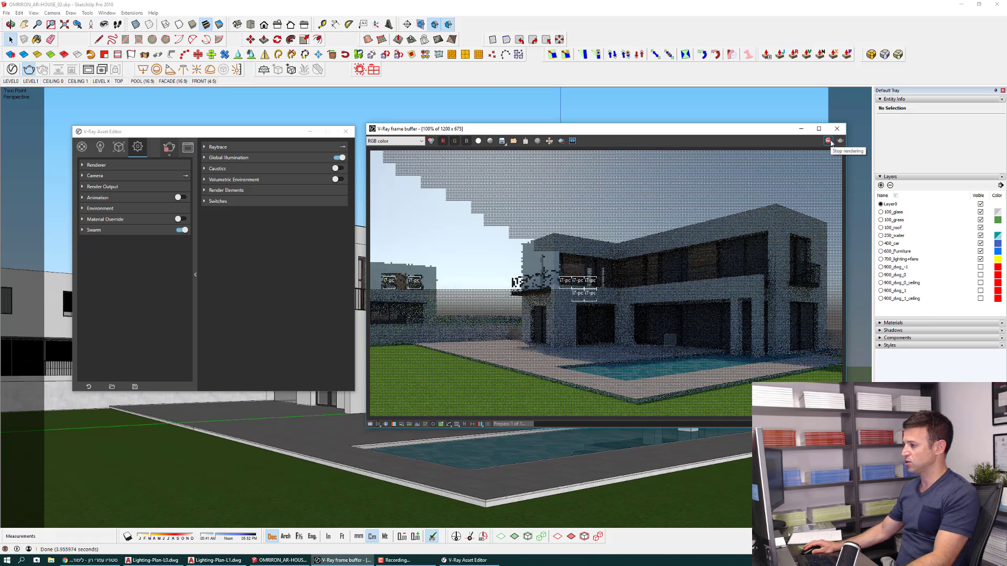
{"action": "left_click", "coordinate": [829, 142]}
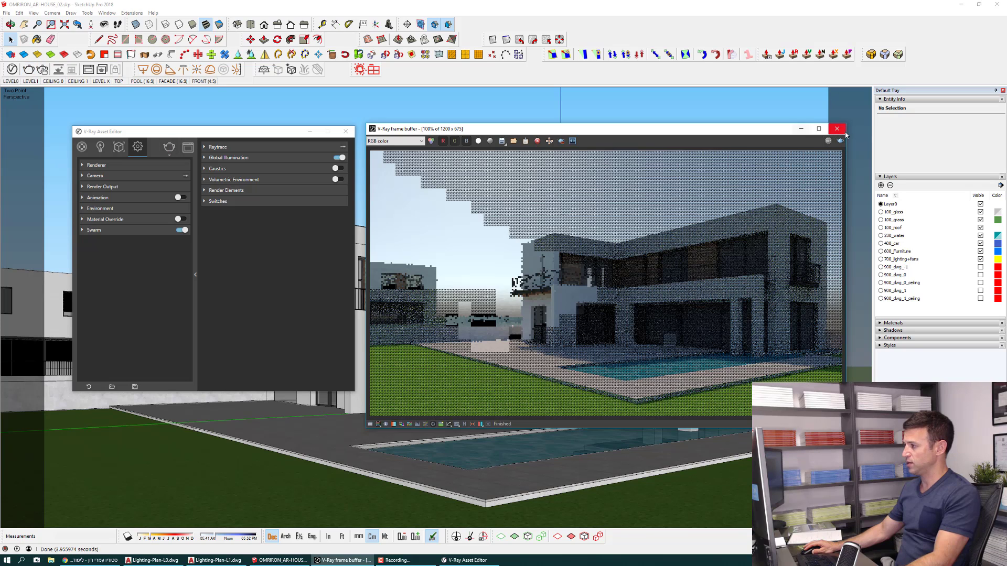
{"action": "left_click", "coordinate": [837, 128]}
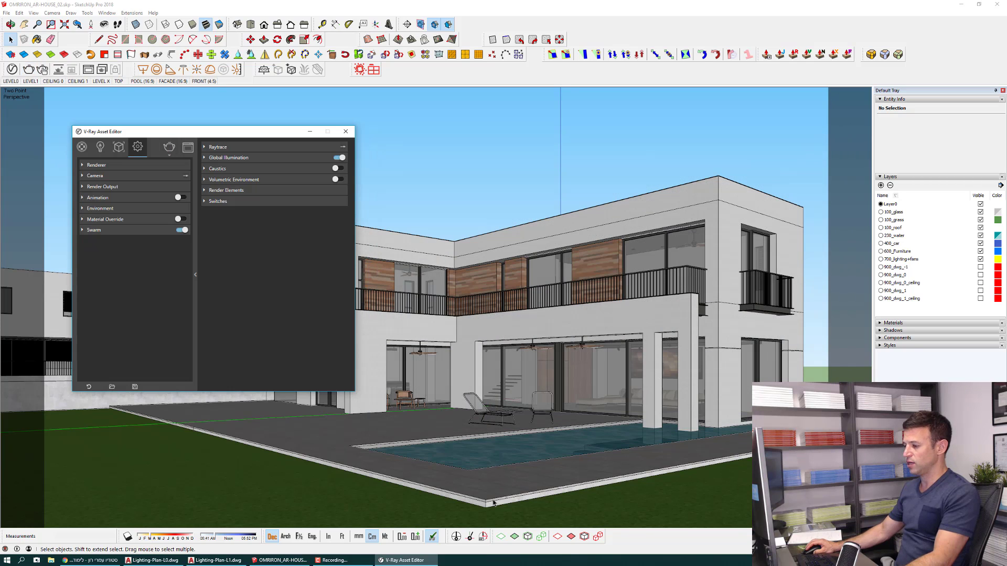
Collapse Layers, show the Shadows settings, and close the V-Ray Asset Editor.
{"action": "left_click", "coordinate": [879, 176]}
{"action": "left_click", "coordinate": [880, 192]}
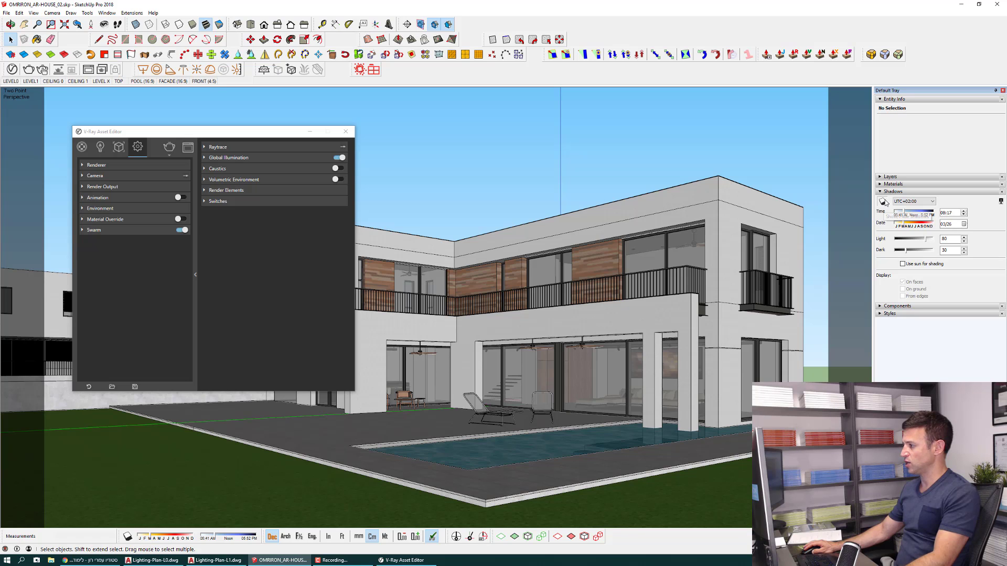
{"action": "left_click", "coordinate": [350, 134]}
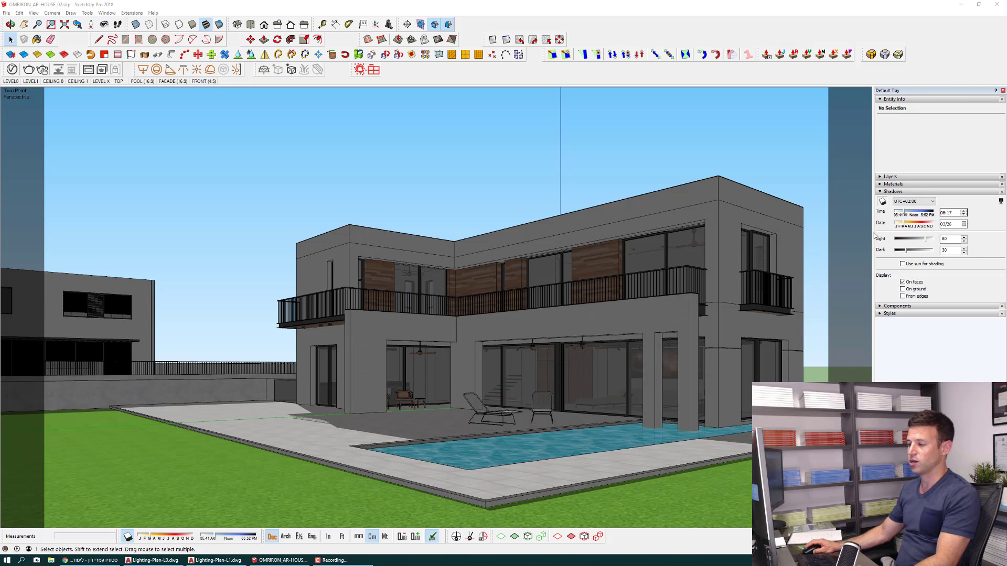
Orbit above the house and select its roof group.
{"action": "middle_click_drag", "start_coordinate": [520, 346], "coordinate": [492, 375]}
{"action": "key", "text": "Page_Down"}
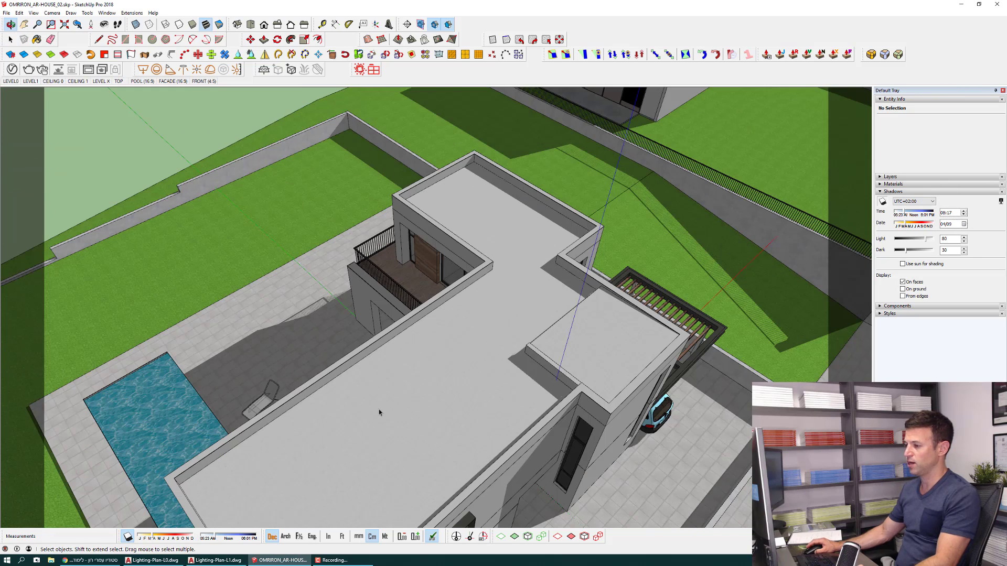
{"action": "left_click", "coordinate": [432, 411]}
{"action": "key", "text": "Page_Down"}
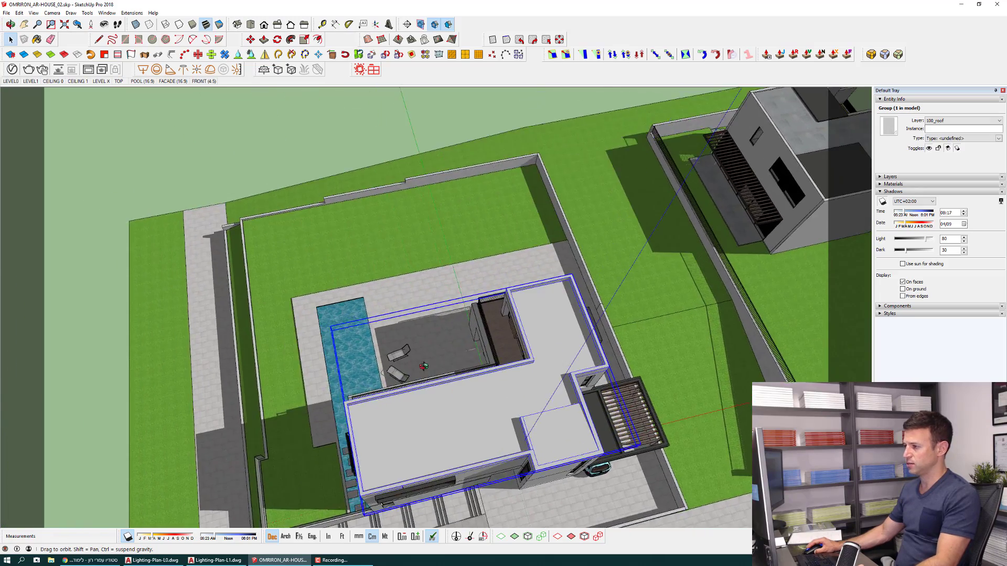
{"action": "mouse_move", "coordinate": [432, 330]}
{"action": "middle_mouse_down"}
{"action": "mouse_move", "coordinate": [338, 306]}
{"action": "mouse_move", "coordinate": [357, 237]}
{"action": "middle_mouse_up"}
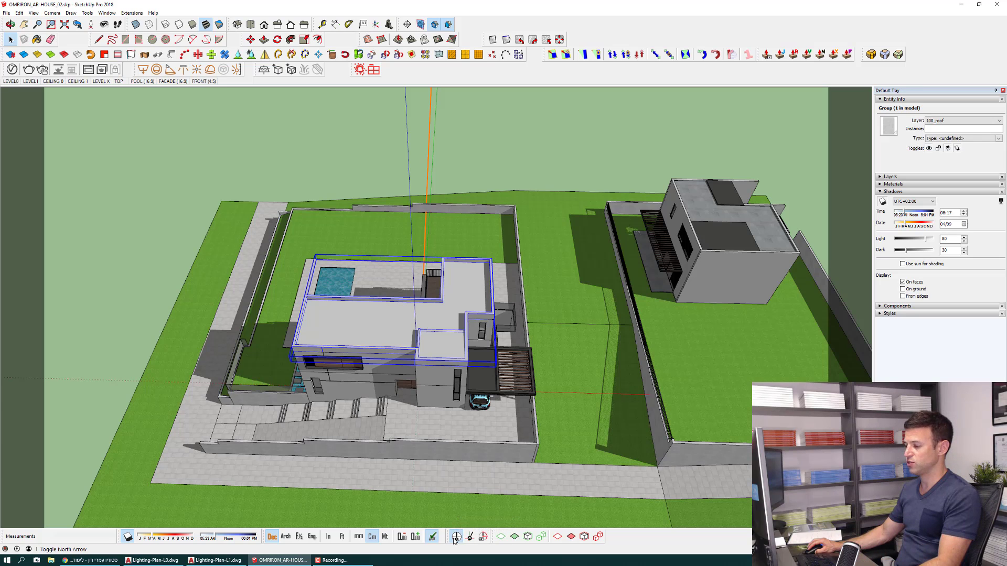
Switch to Top view and centre the house in the view.
{"action": "left_click", "coordinate": [250, 25]}
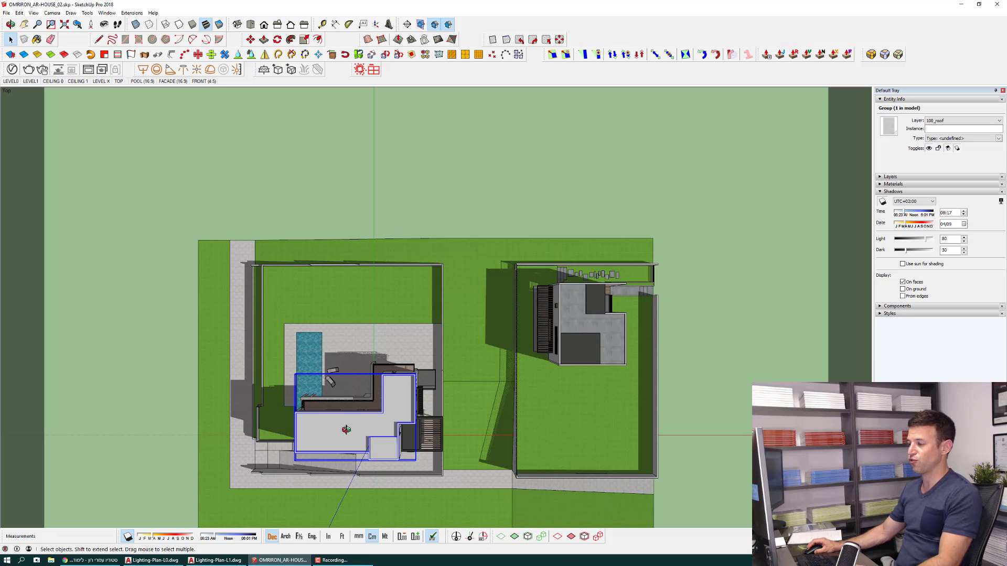
{"action": "middle_click_drag", "start_coordinate": [303, 402], "coordinate": [316, 299], "text": "shift"}
{"action": "scroll", "coordinate": [320, 298], "scroll_direction": "up", "scroll_amount": 2}
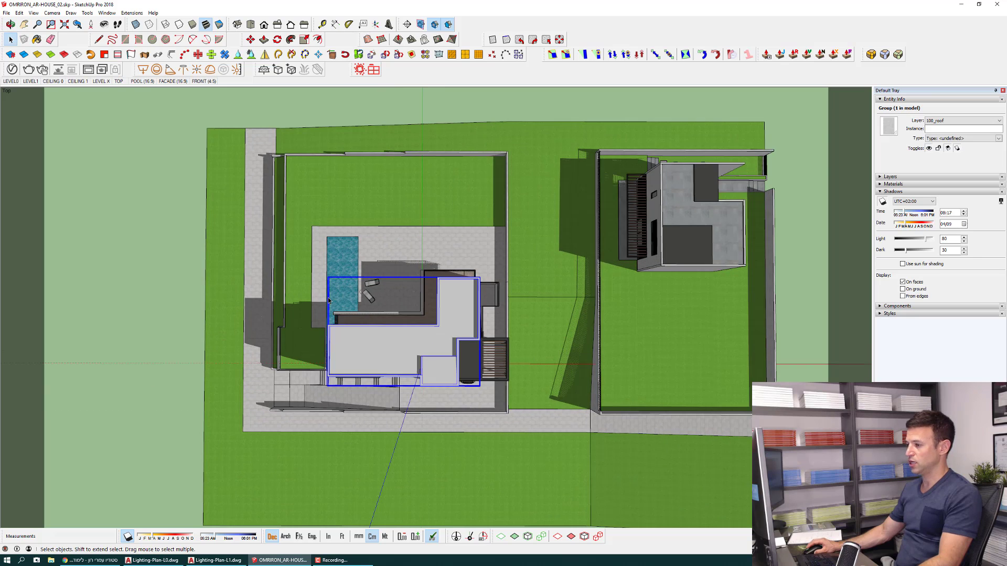
{"action": "scroll", "coordinate": [329, 297], "scroll_direction": "up", "scroll_amount": 1}
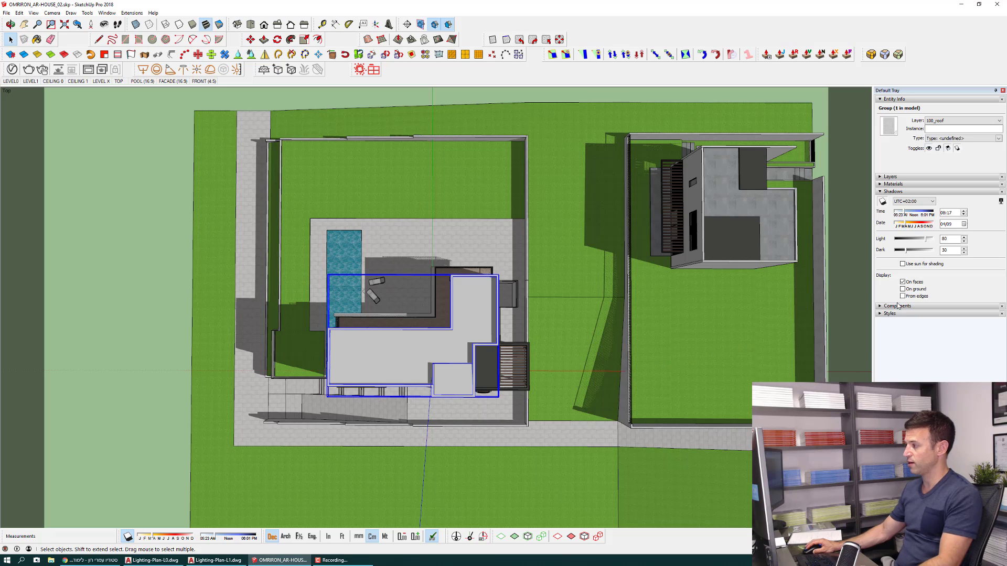
Step the shadow time later to 14:17, then orbit back to a perspective view.
{"action": "double_click", "coordinate": [942, 214]}
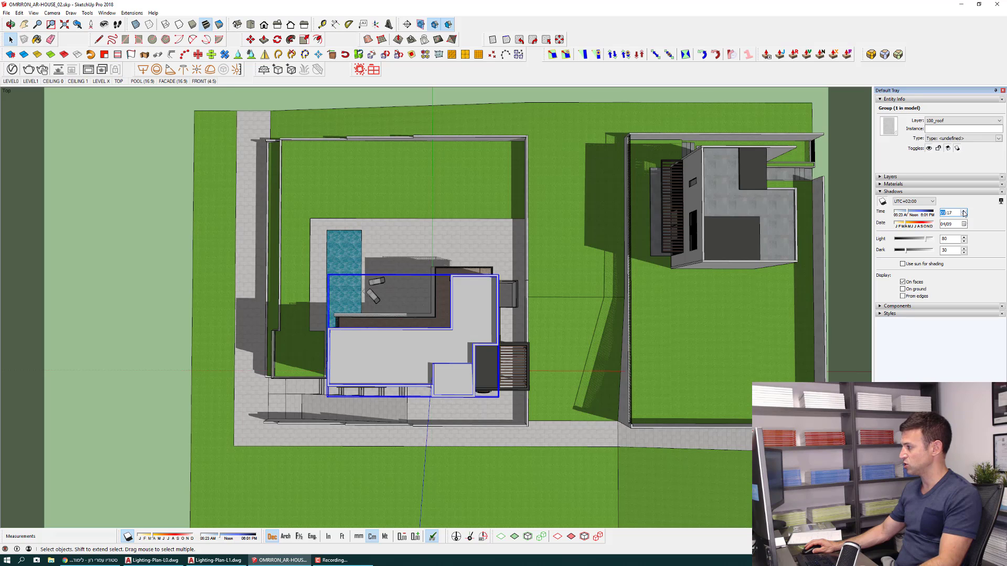
{"action": "left_click", "coordinate": [963, 211]}
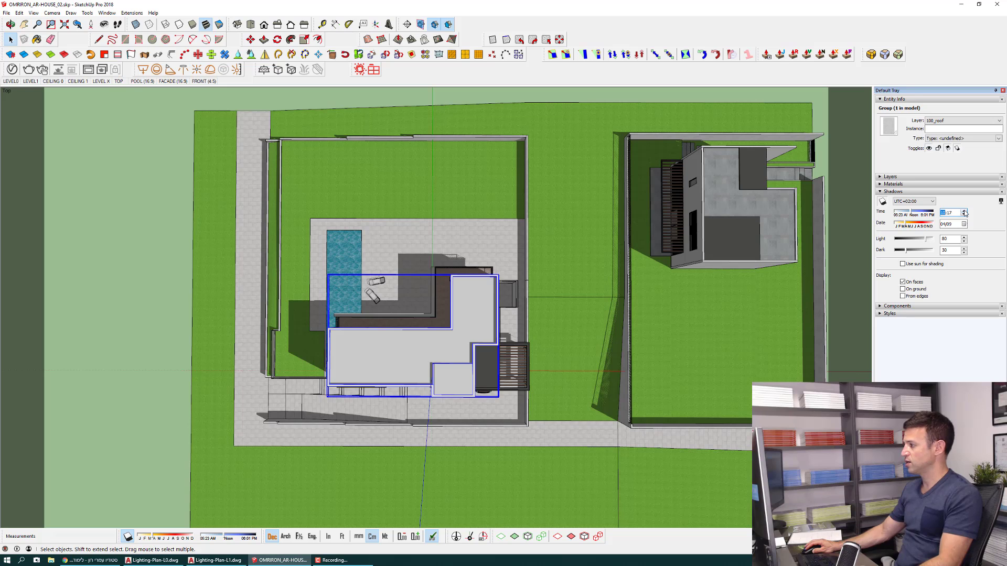
{"action": "left_click", "coordinate": [964, 211]}
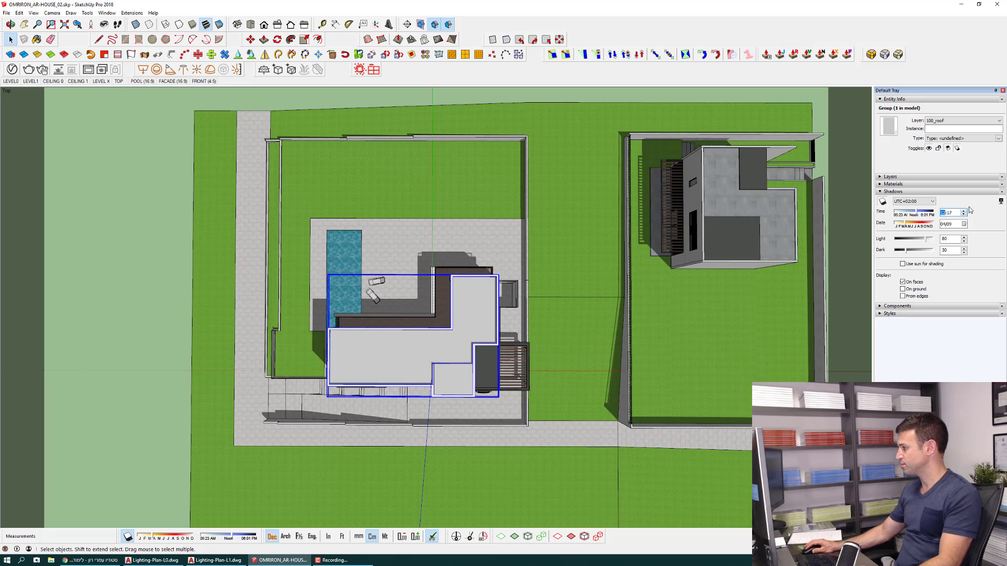
{"action": "left_click", "coordinate": [965, 212]}
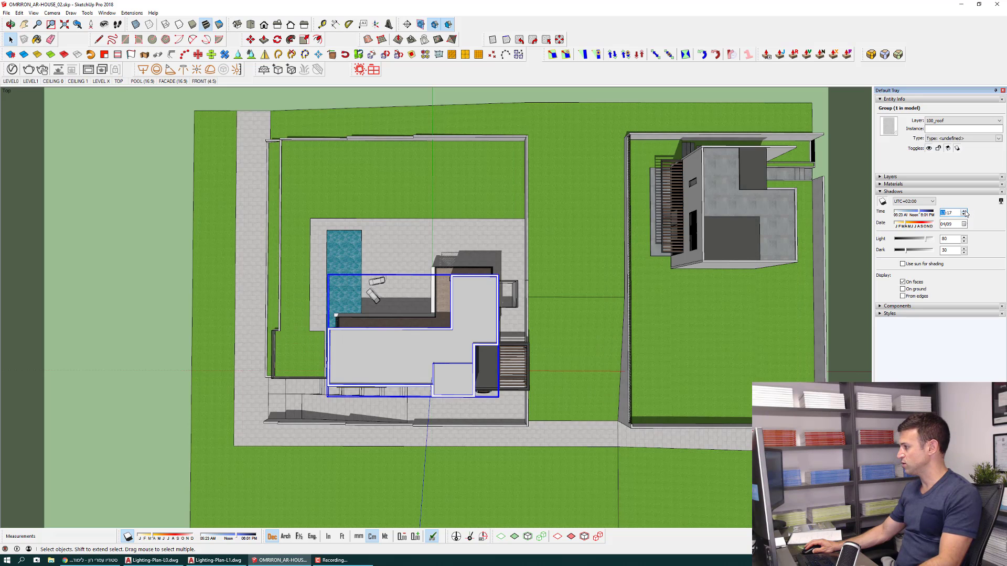
{"action": "left_click", "coordinate": [964, 212]}
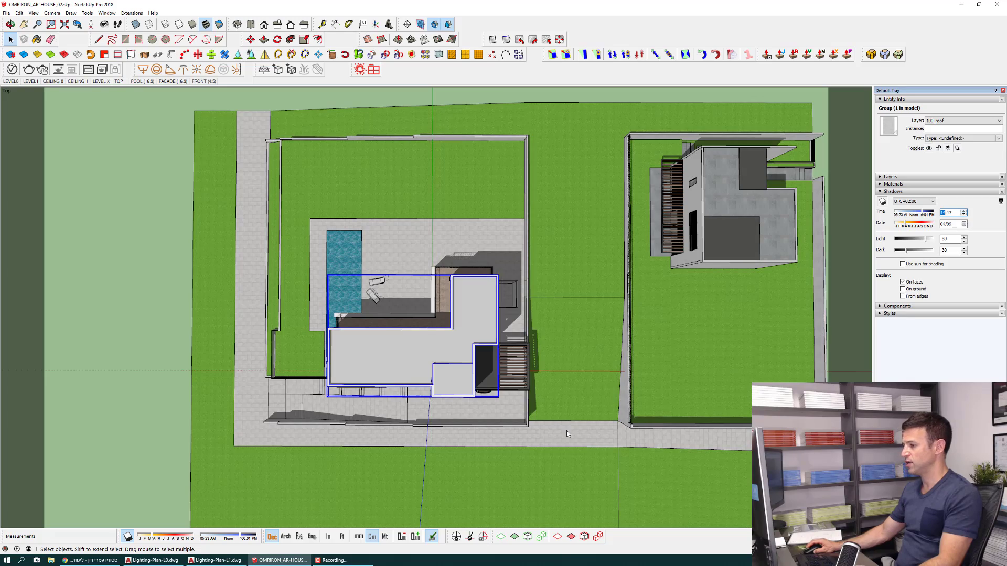
{"action": "mouse_move", "coordinate": [245, 384]}
{"action": "middle_mouse_down"}
{"action": "mouse_move", "coordinate": [323, 300]}
{"action": "mouse_move", "coordinate": [529, 354]}
{"action": "mouse_move", "coordinate": [422, 316]}
{"action": "mouse_move", "coordinate": [412, 284]}
{"action": "middle_mouse_up"}
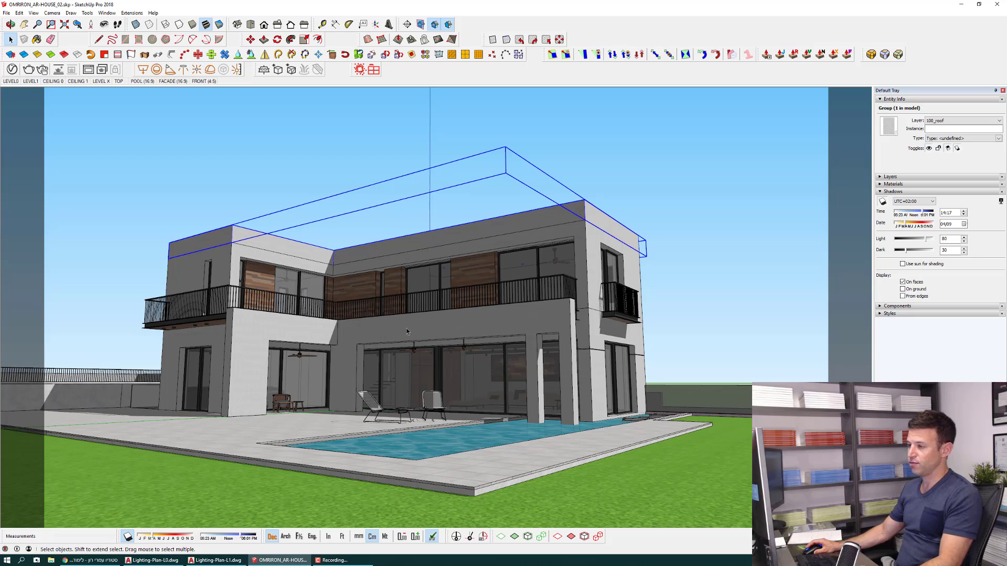
Go to the POOL scene, adjust the shadow hour, and render it with V-Ray at 1200 × 675.
{"action": "left_click", "coordinate": [144, 81]}
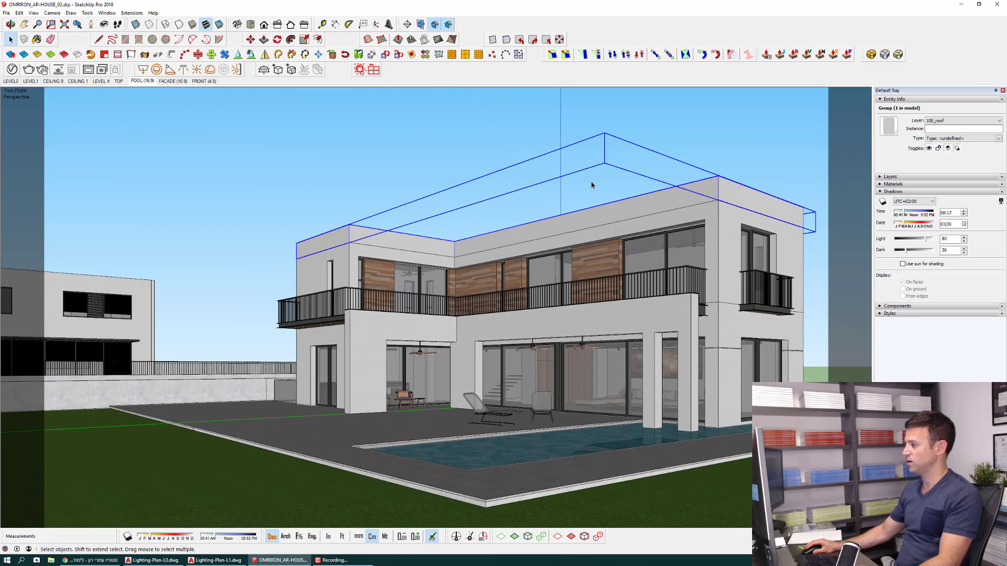
{"action": "left_click", "coordinate": [942, 213]}
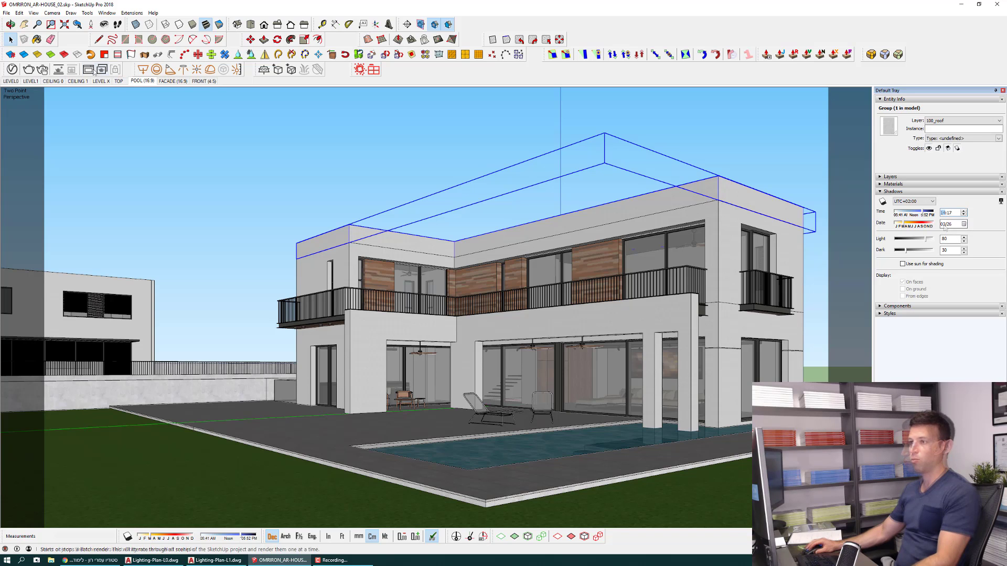
{"action": "type", "text": "14"}
{"action": "left_click", "coordinate": [884, 54]}
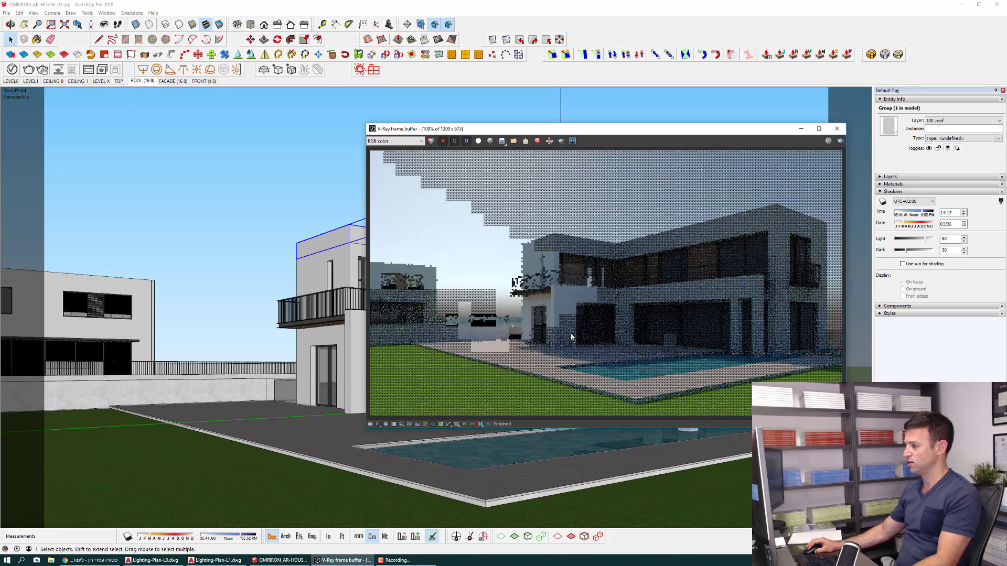
Re-render the POOL view, remove all three old renders from the VFB history, and close it.
{"action": "left_click", "coordinate": [839, 143]}
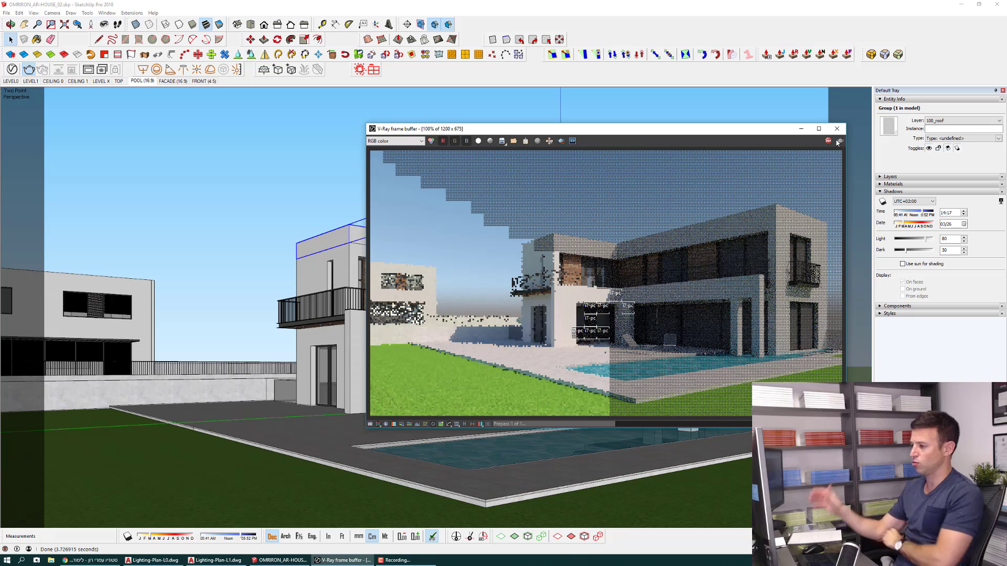
{"action": "left_click", "coordinate": [466, 425]}
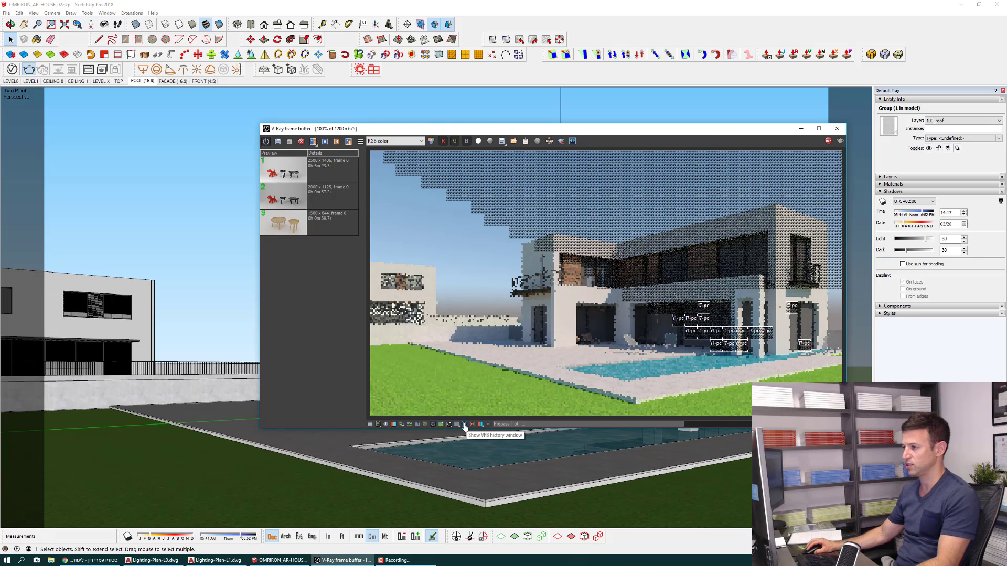
{"action": "left_click", "coordinate": [323, 223]}
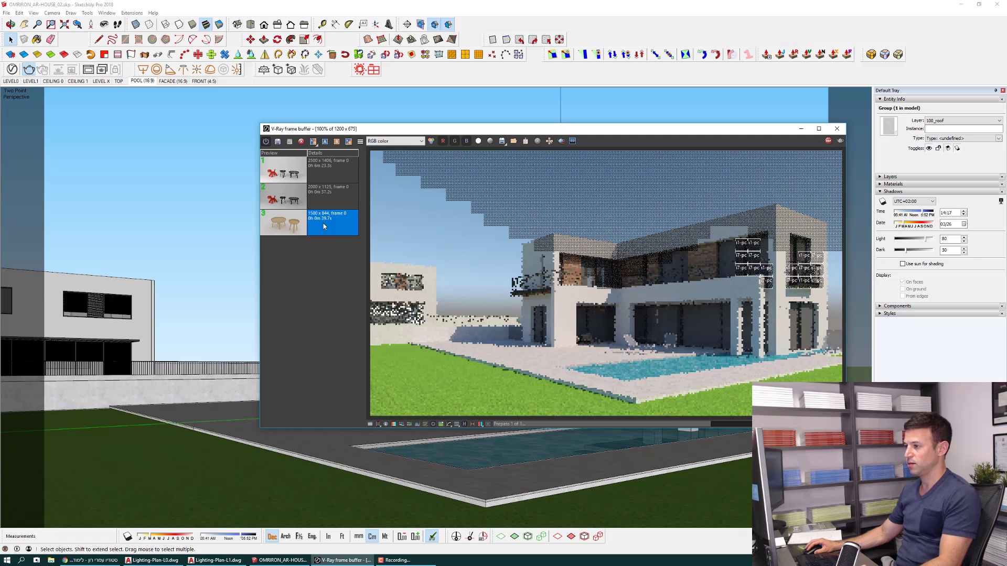
{"action": "left_click", "coordinate": [322, 179], "text": "shift"}
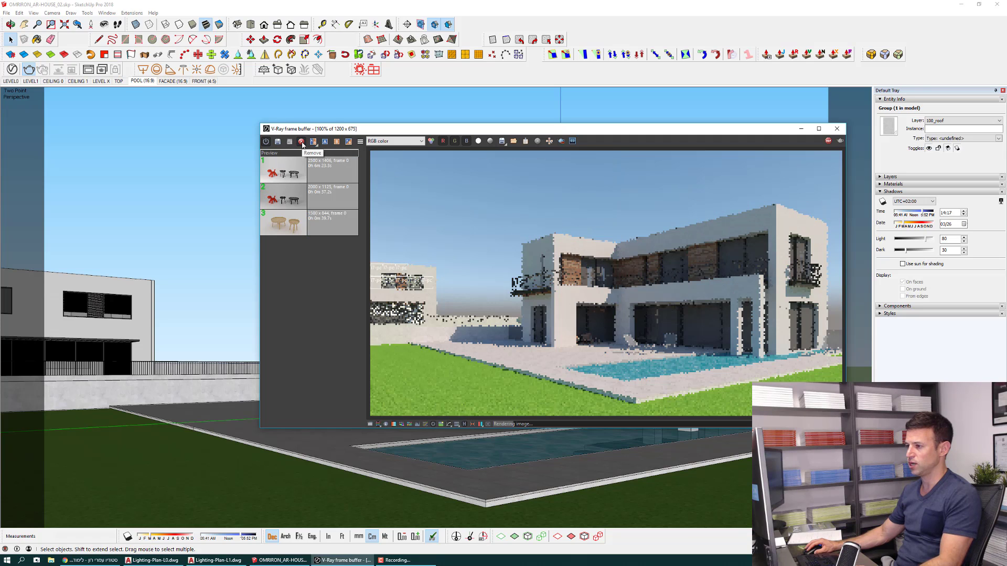
{"action": "left_click", "coordinate": [302, 142]}
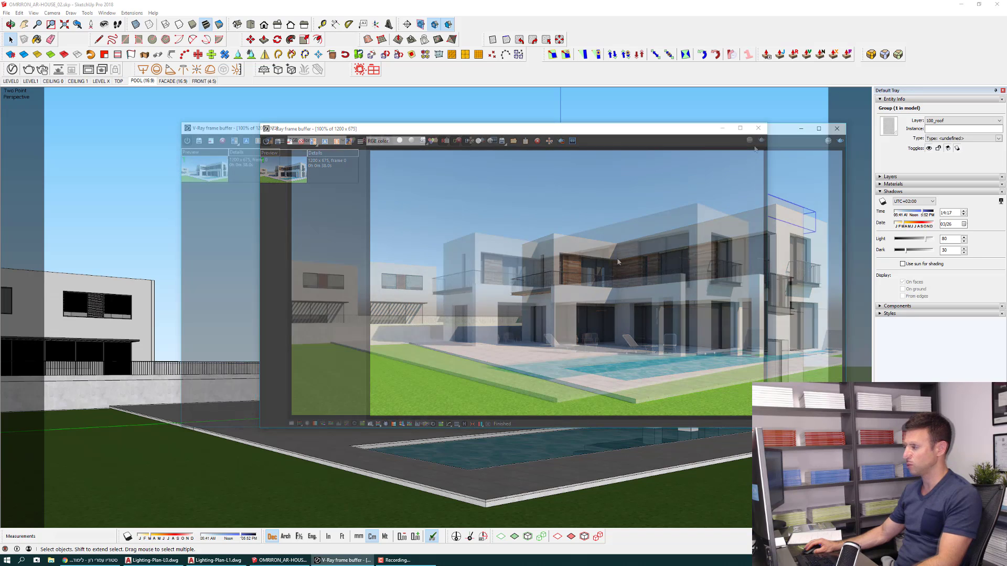
{"action": "key", "text": "alt+F4"}
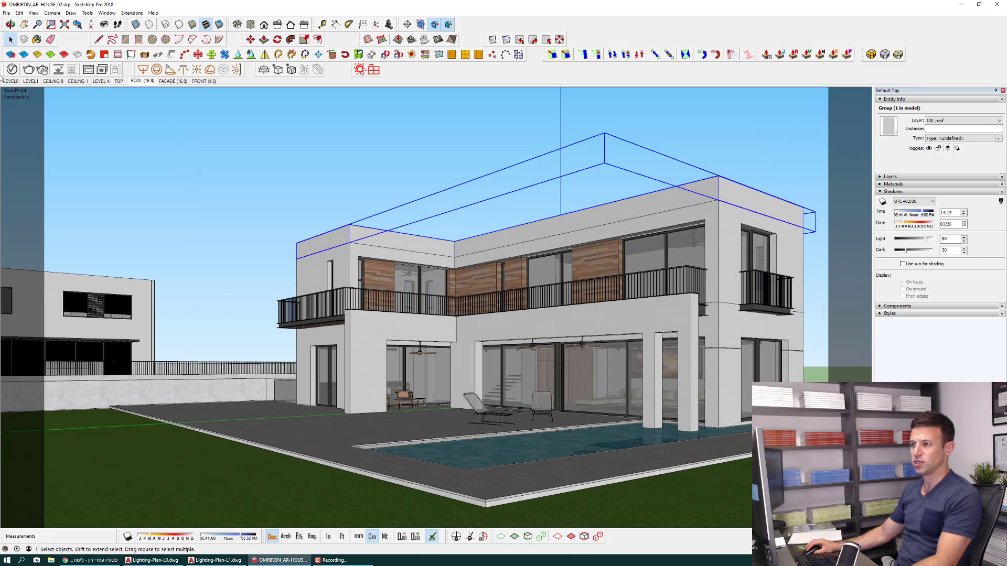
Enable V-Ray Material Override and start a white clay render of the POOL view, stopping it partway.
{"action": "left_click", "coordinate": [12, 70]}
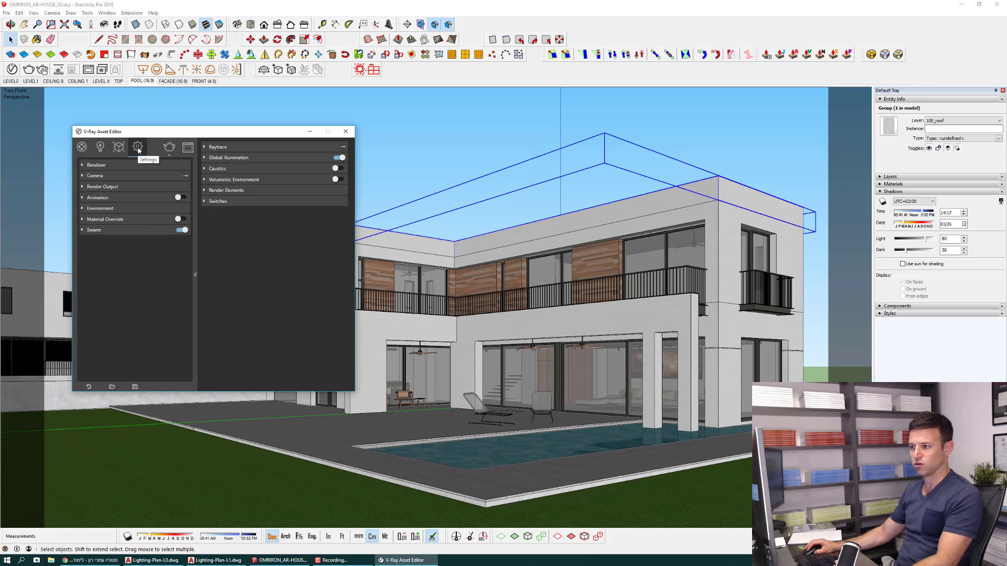
{"action": "left_click", "coordinate": [180, 220]}
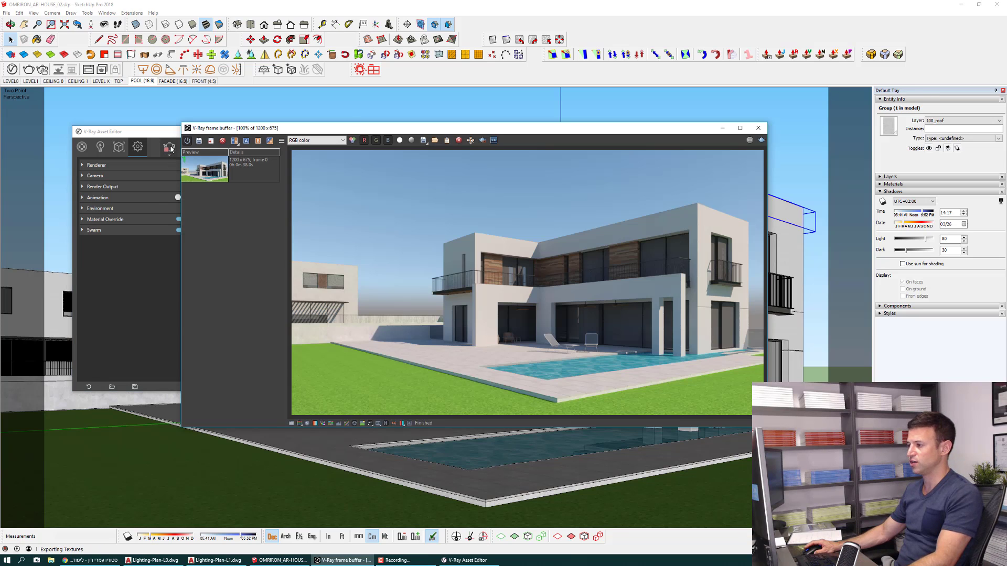
{"action": "left_click_drag", "start_coordinate": [399, 130], "coordinate": [507, 136]}
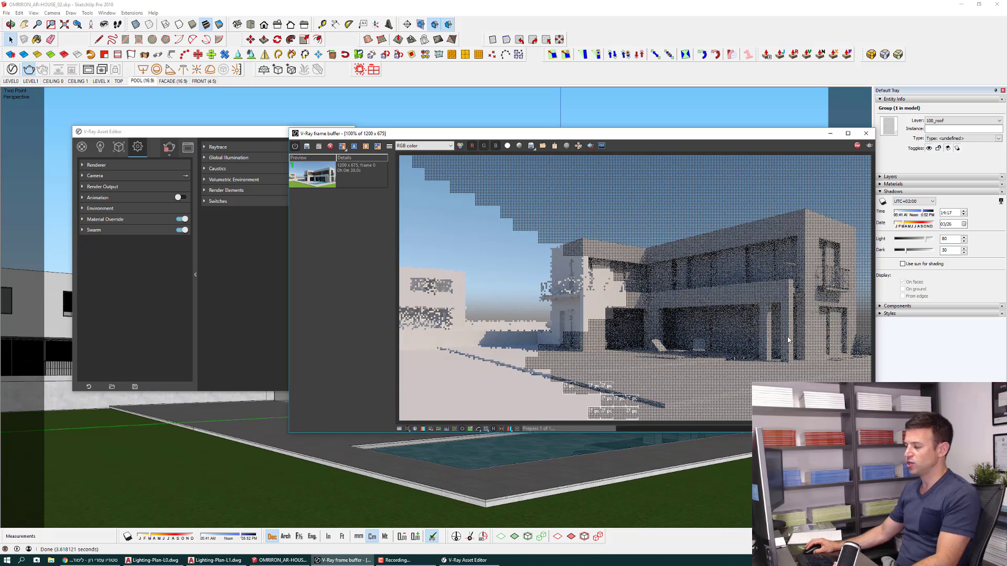
{"action": "left_click", "coordinate": [858, 147]}
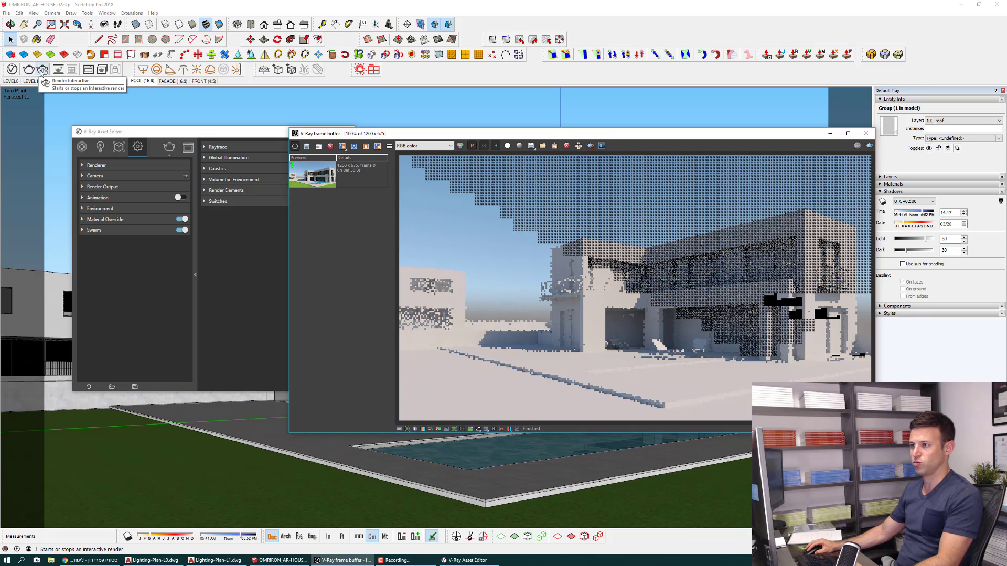
Run an interactive V-Ray clay render of the POOL view with Lock Camera Orientation on.
{"action": "left_click", "coordinate": [42, 71]}
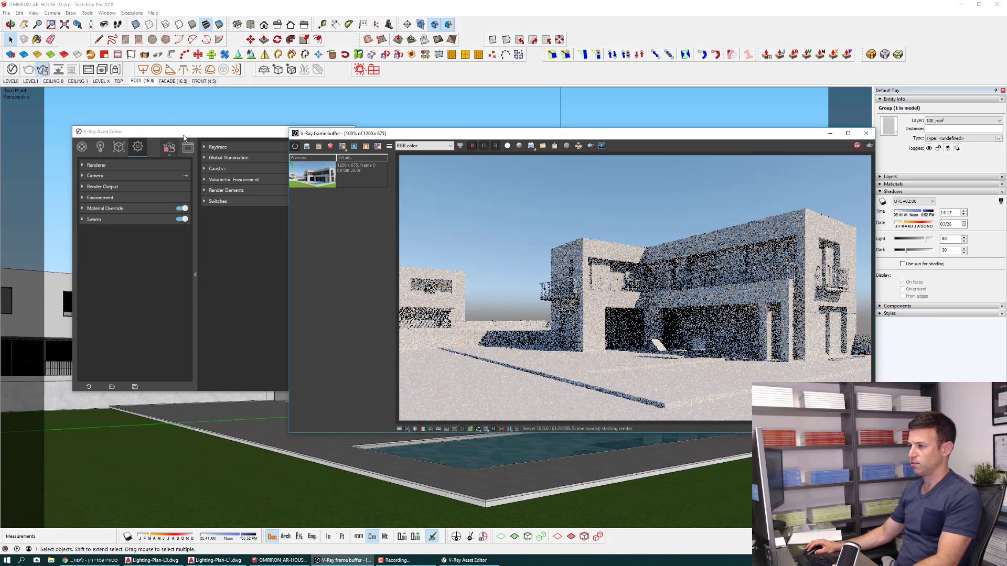
{"action": "left_click_drag", "start_coordinate": [184, 137], "coordinate": [119, 144]}
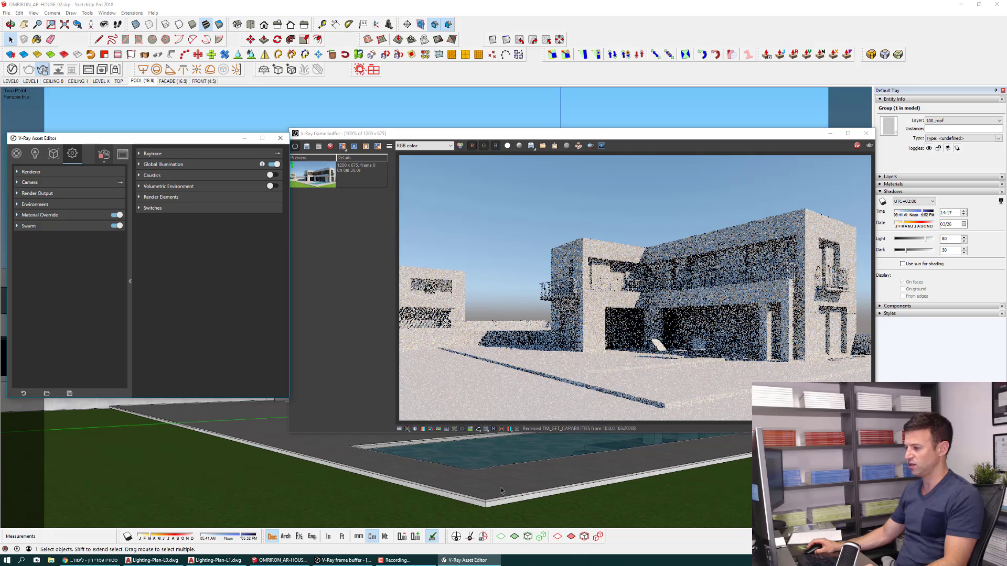
{"action": "middle_click_drag", "start_coordinate": [496, 491], "coordinate": [482, 497]}
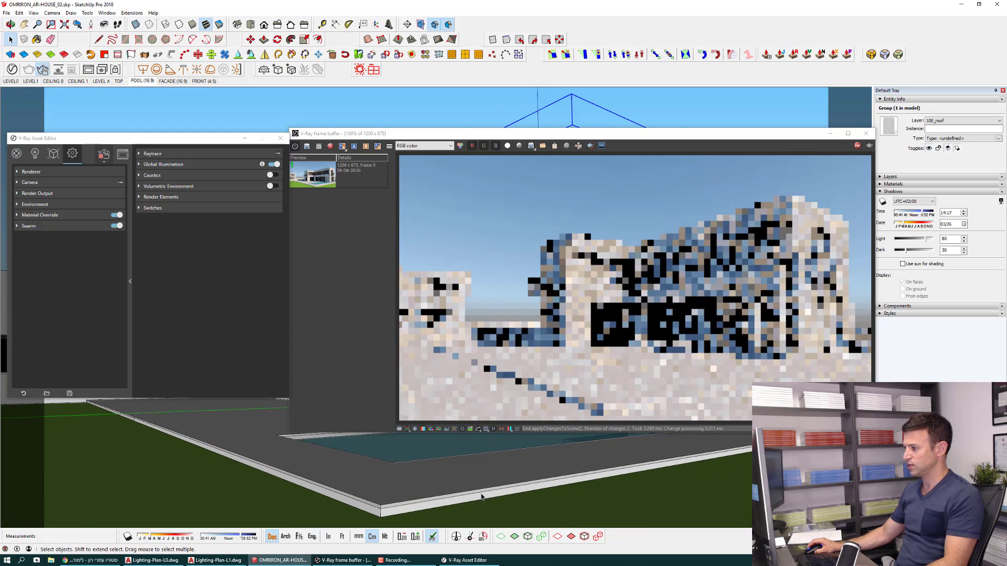
{"action": "left_click", "coordinate": [141, 82]}
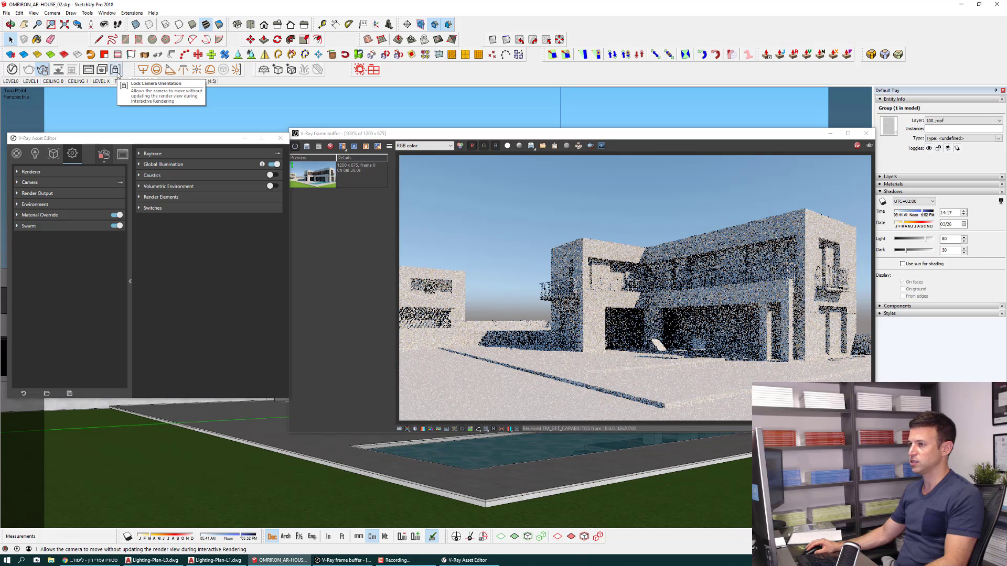
{"action": "left_click", "coordinate": [115, 70]}
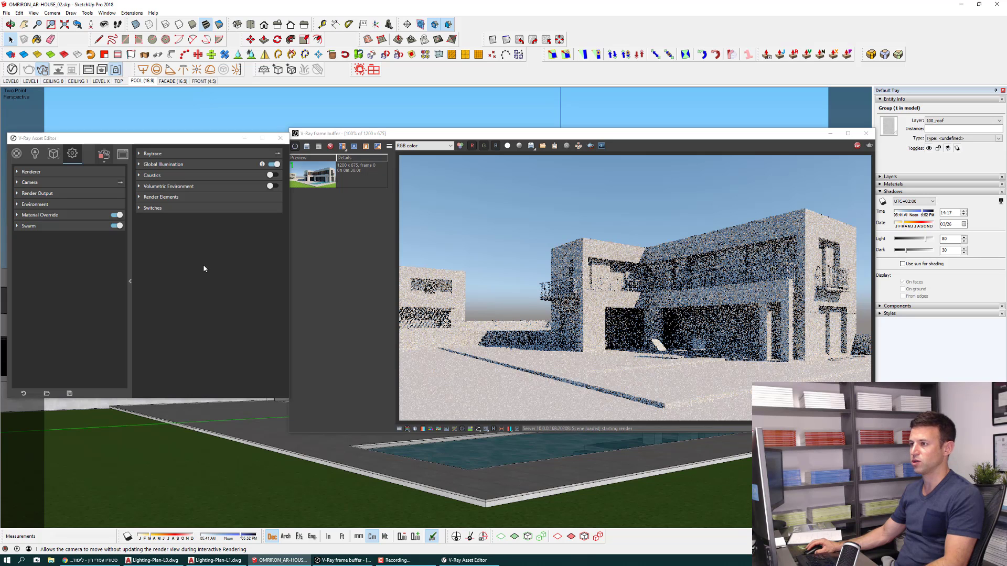
{"action": "scroll", "coordinate": [291, 483], "scroll_direction": "up", "scroll_amount": 2}
{"action": "scroll", "coordinate": [291, 484], "scroll_direction": "up", "scroll_amount": 2}
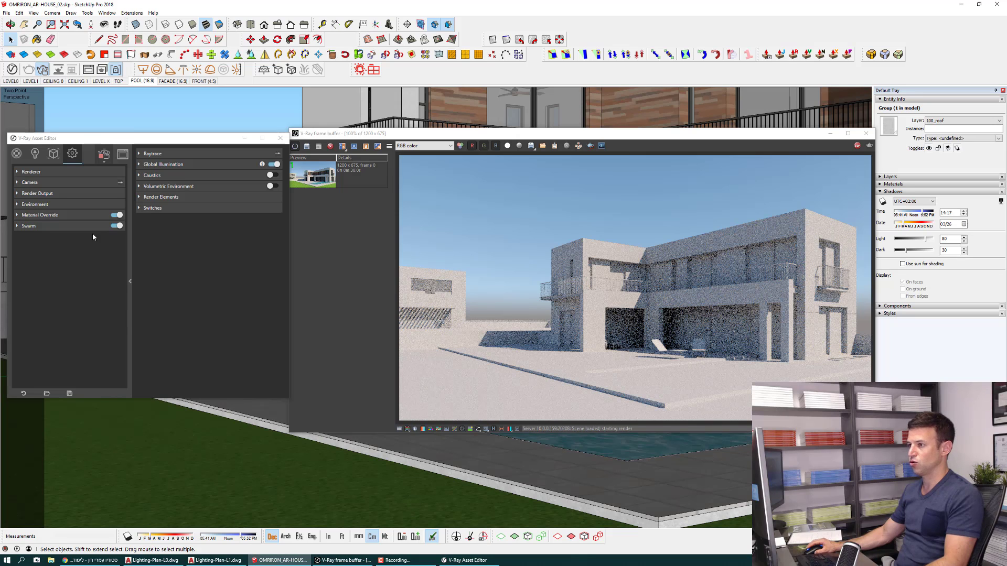
{"action": "left_click", "coordinate": [148, 81]}
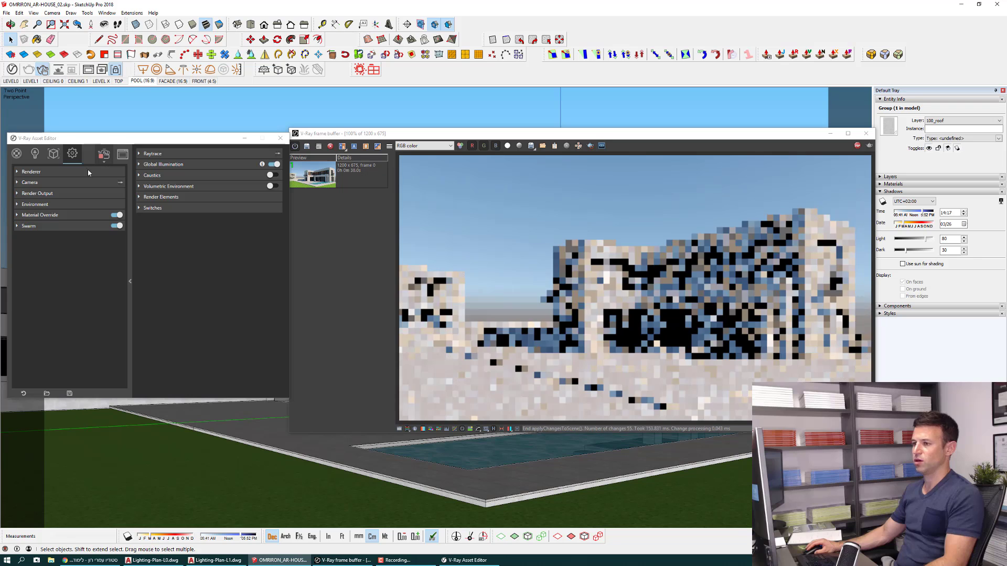
Set the V-Ray SunLight Size Multiplier to 5 and go back to the render settings.
{"action": "left_click", "coordinate": [35, 153]}
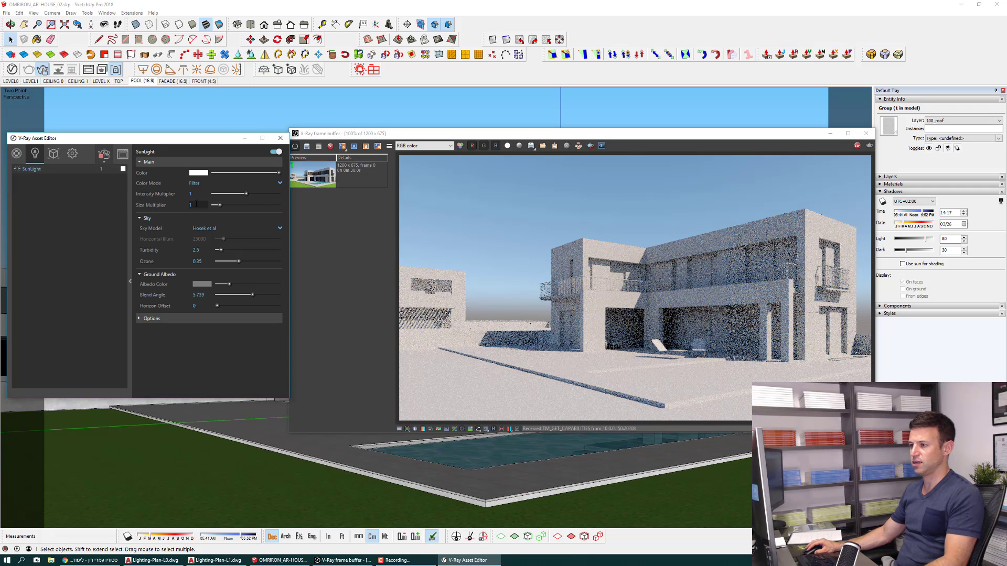
{"action": "double_click", "coordinate": [196, 204]}
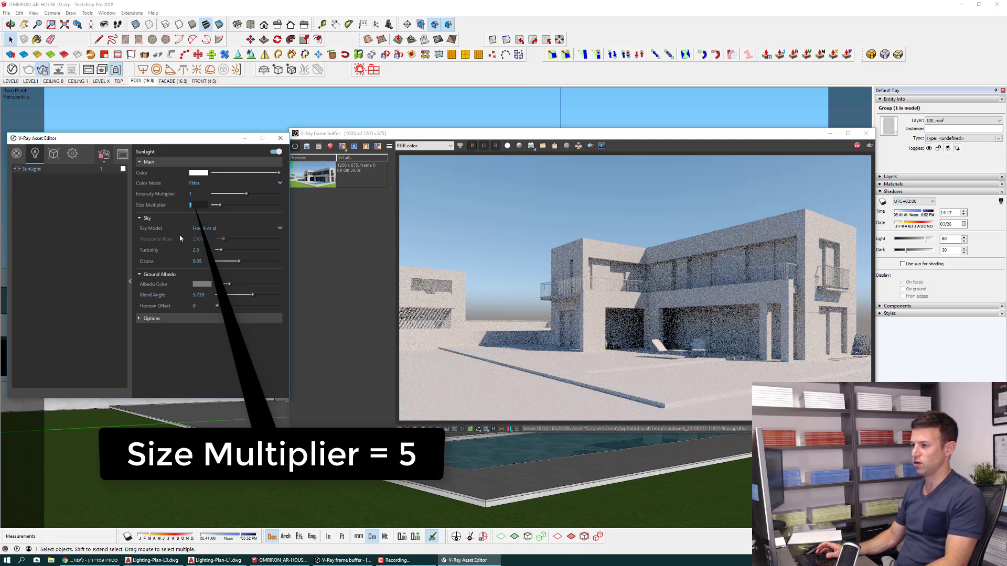
{"action": "type", "text": "5"}
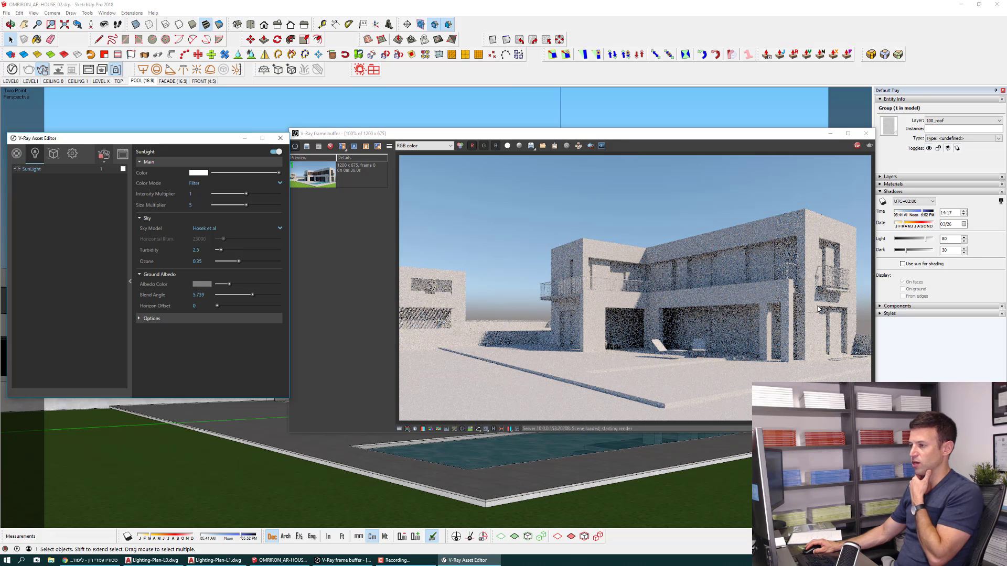
{"action": "left_click_drag", "start_coordinate": [563, 141], "coordinate": [574, 144]}
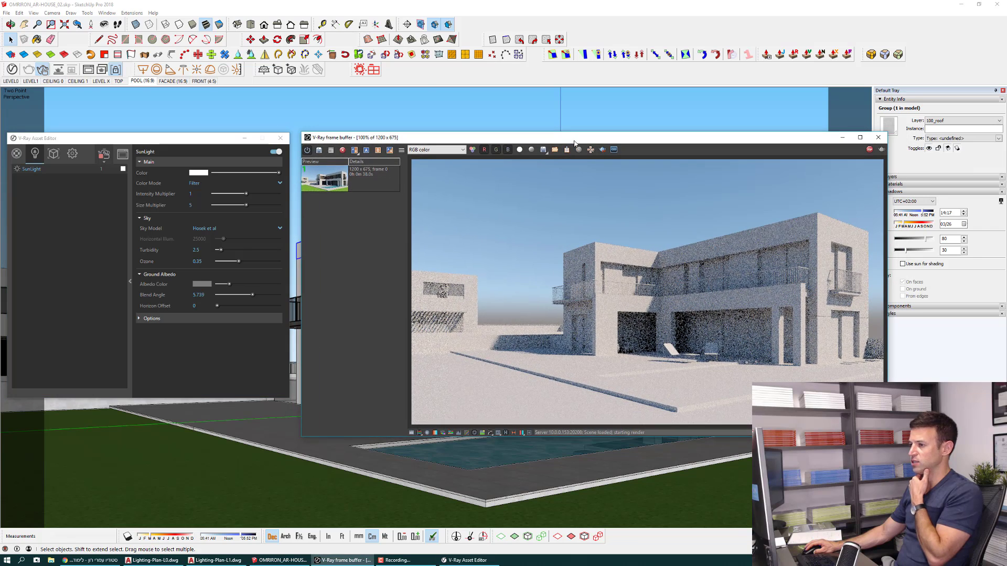
{"action": "left_click", "coordinate": [73, 153]}
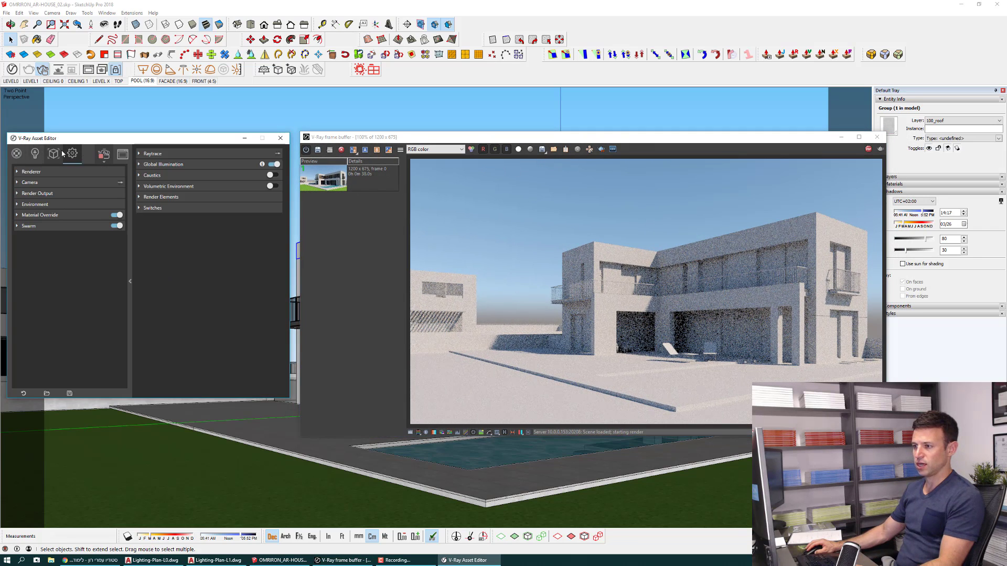
{"action": "left_click", "coordinate": [130, 282]}
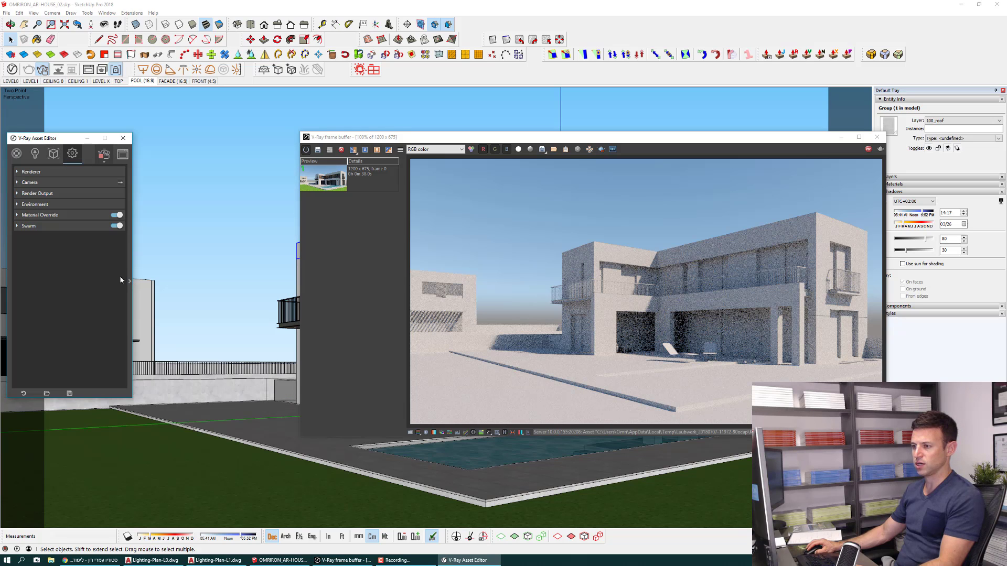
Change the Environment background texture from sky to a Bitmap.
{"action": "left_click", "coordinate": [17, 204]}
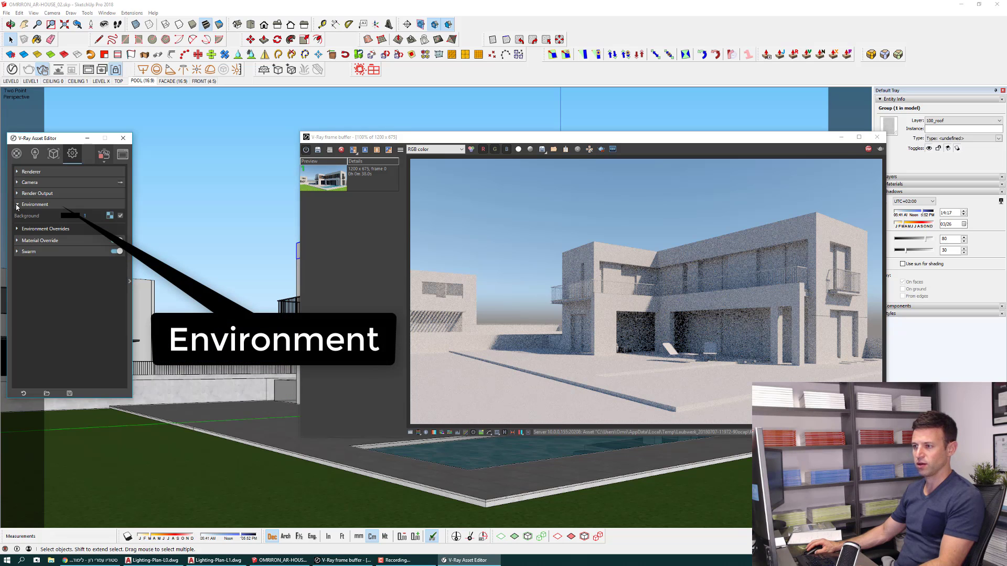
{"action": "left_click", "coordinate": [109, 216]}
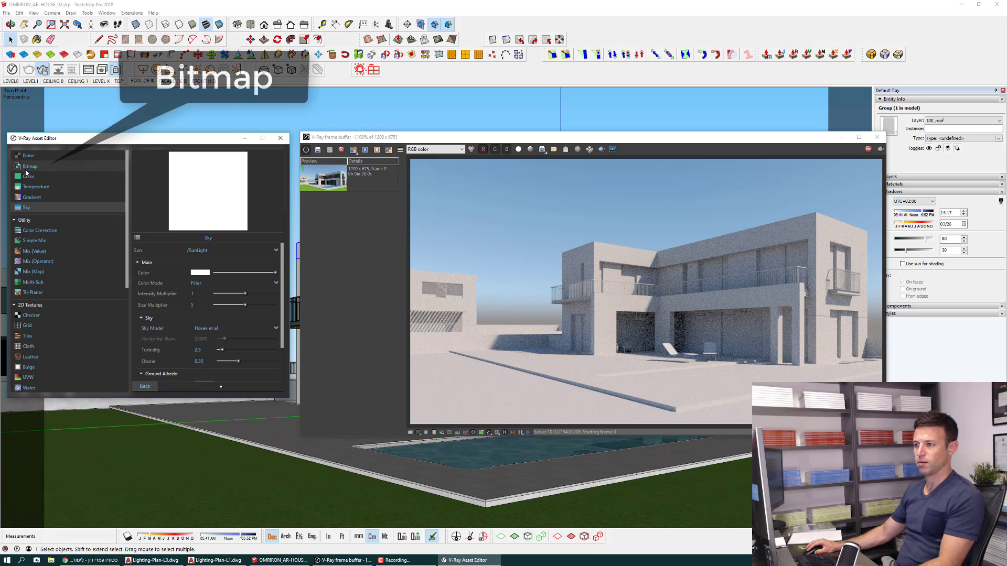
{"action": "left_click", "coordinate": [28, 166]}
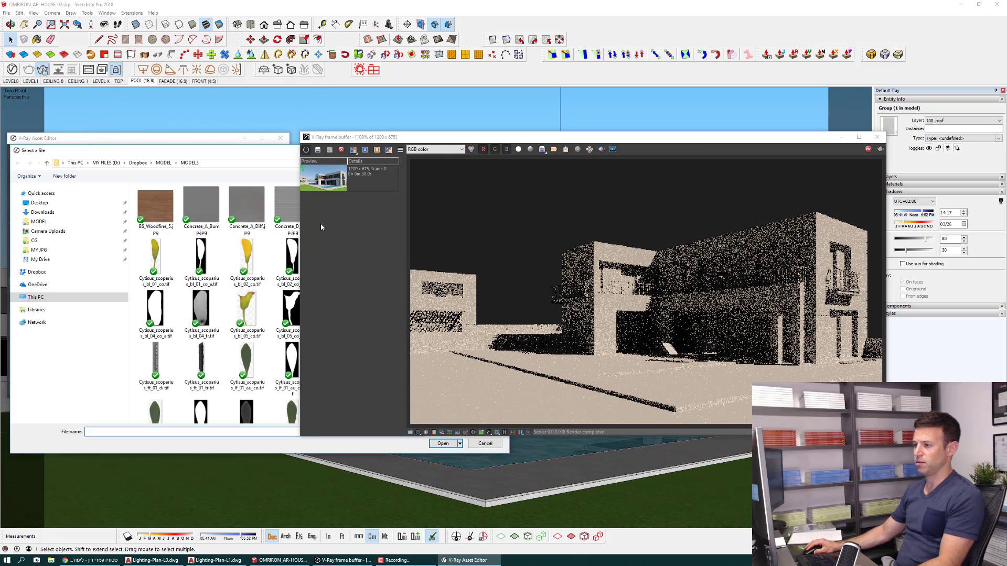
Browse the Bitmap file picker to MODEL > materials-for-ar-house.
{"action": "left_click", "coordinate": [164, 163]}
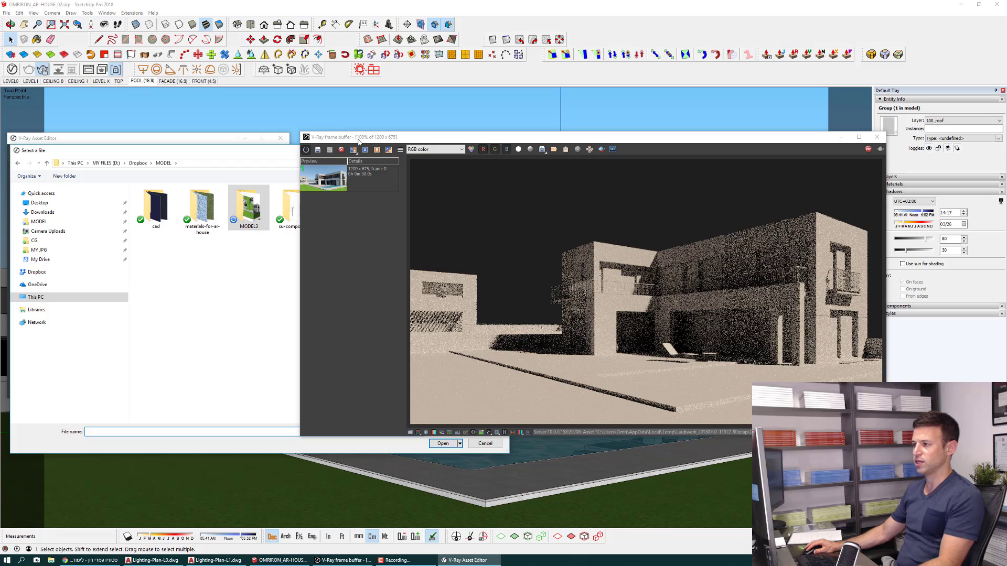
{"action": "left_click_drag", "start_coordinate": [359, 140], "coordinate": [421, 161]}
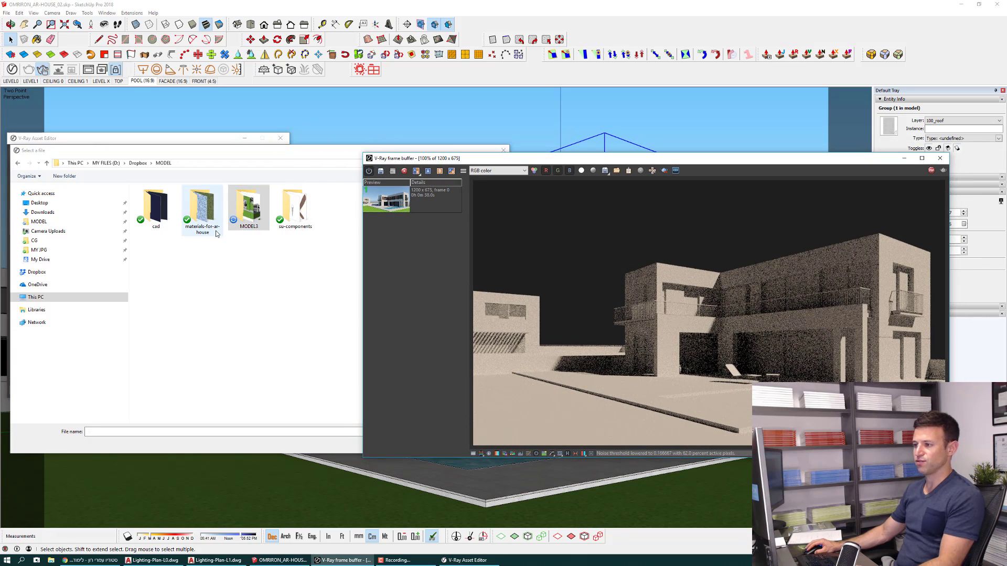
{"action": "left_click", "coordinate": [206, 209]}
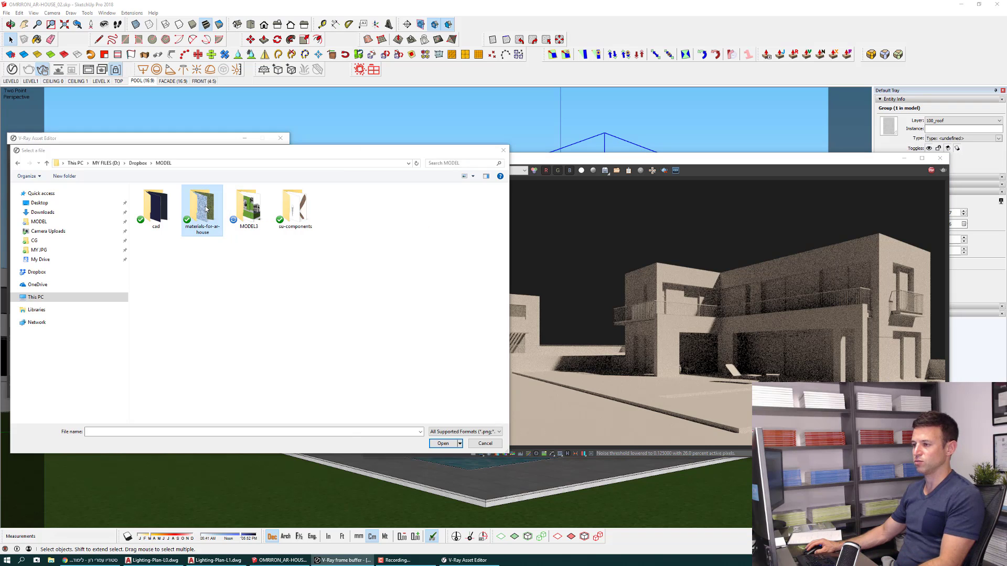
{"action": "double_click", "coordinate": [206, 210]}
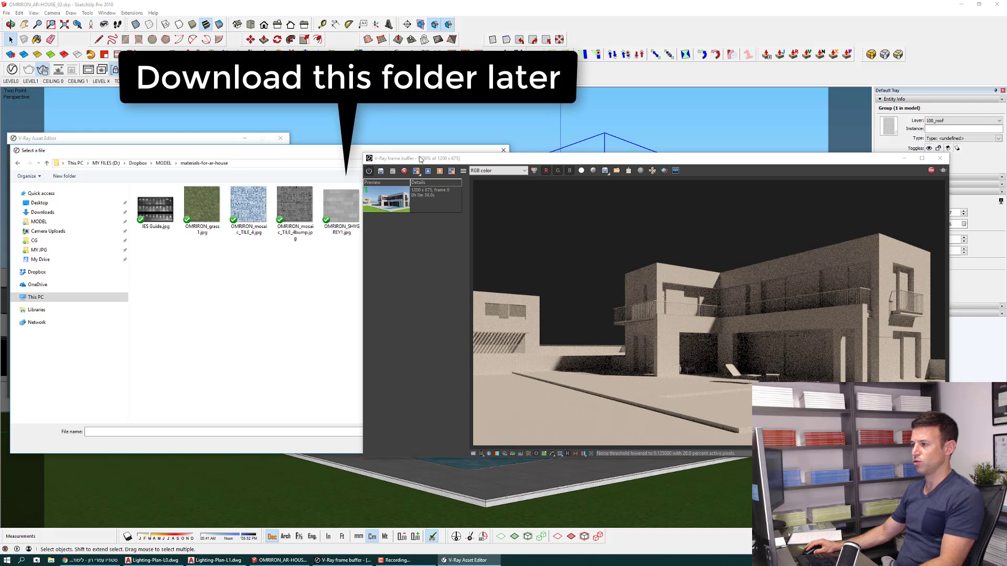
{"action": "left_click_drag", "start_coordinate": [420, 159], "coordinate": [525, 159]}
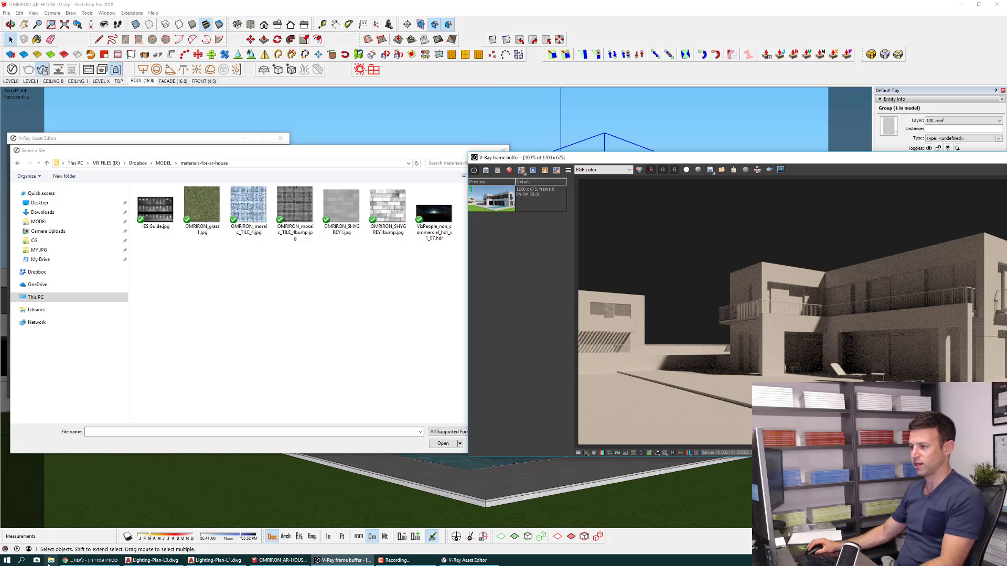
{"action": "left_click", "coordinate": [50, 561]}
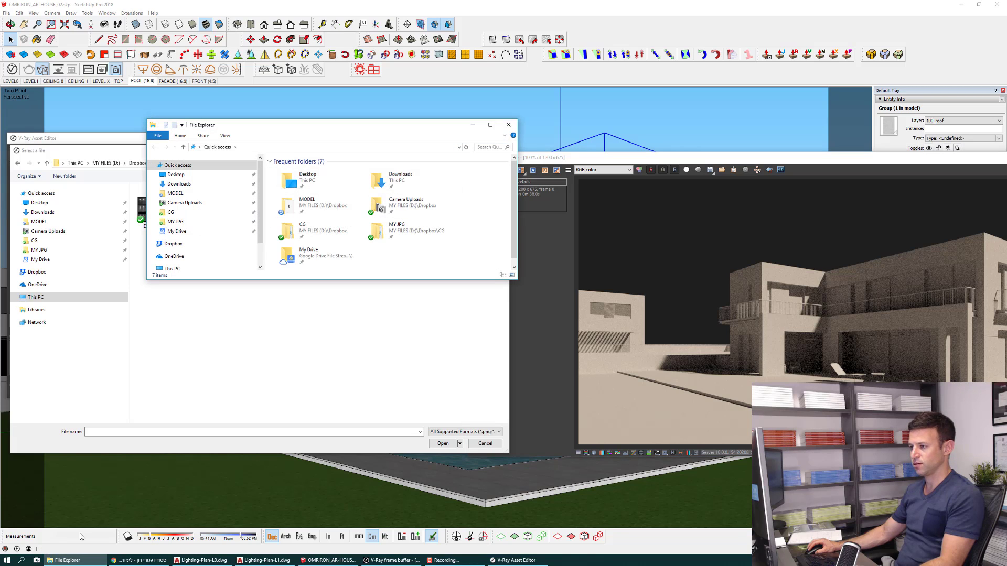
Open VizPeople_non_commercial_hdr_v1_catalog.pdf from D:\Dropbox\MODEL\materials-for-ar-house.
{"action": "double_click", "coordinate": [306, 205]}
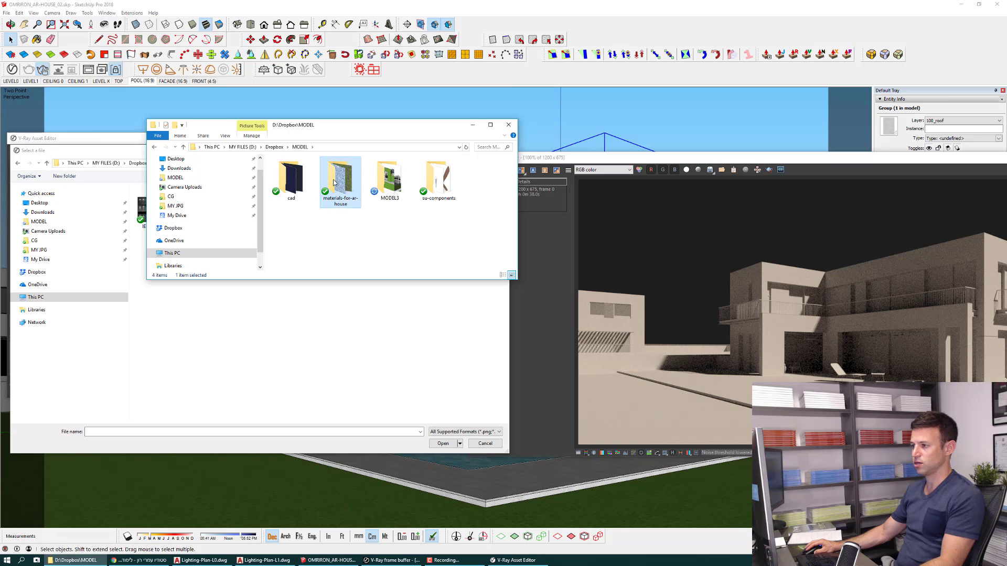
{"action": "double_click", "coordinate": [334, 185]}
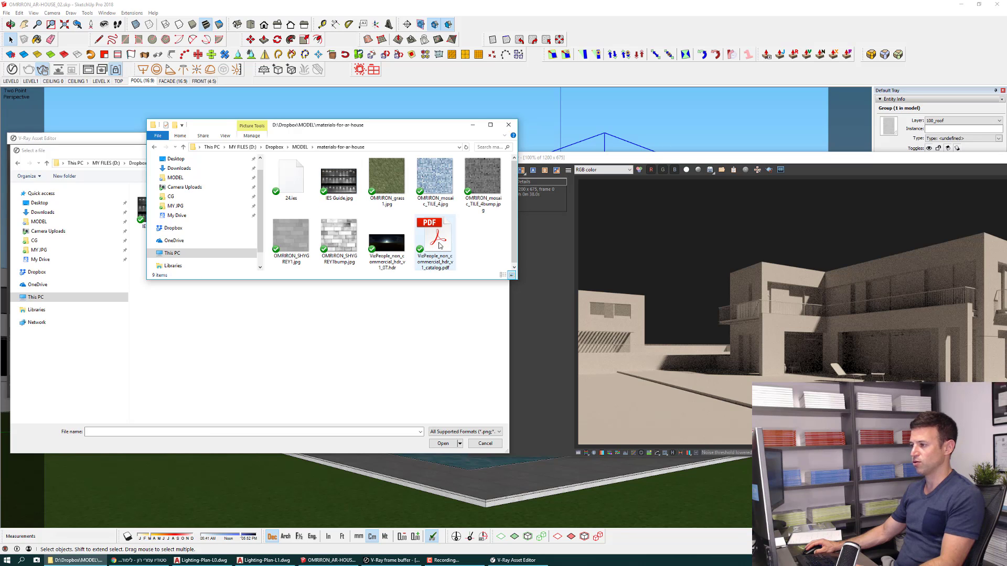
{"action": "mouse_move", "coordinate": [430, 236]}
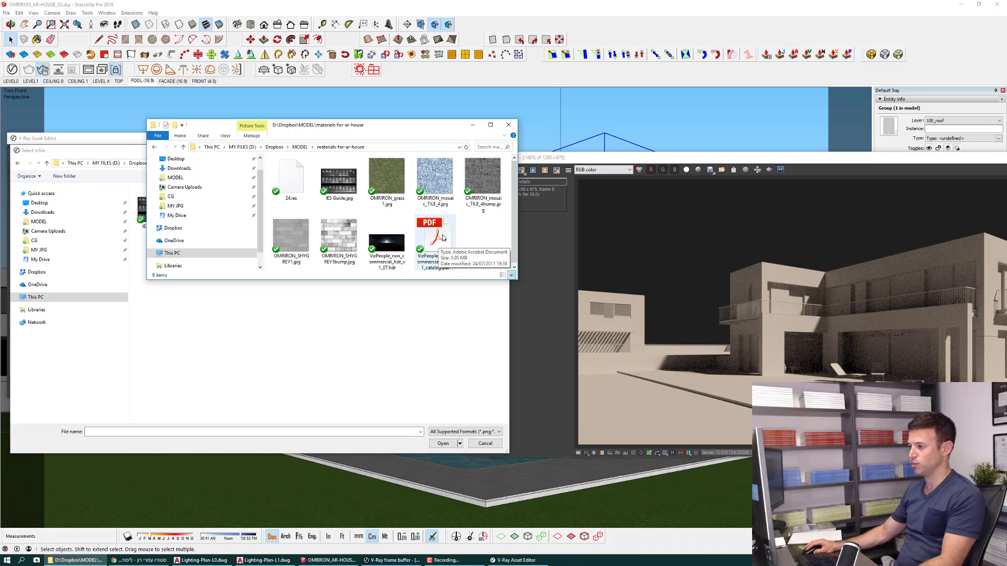
{"action": "double_click", "coordinate": [442, 234]}
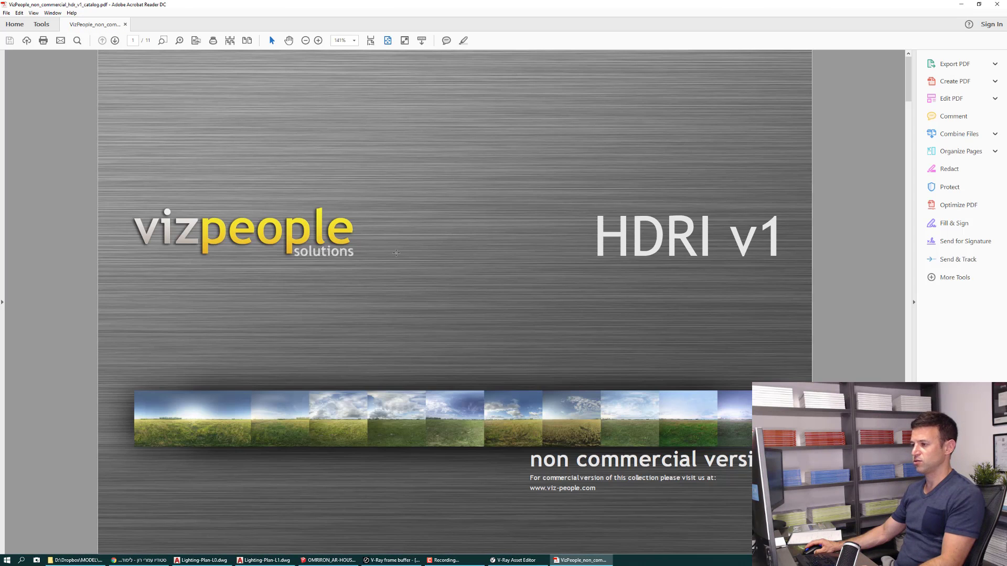
Scroll the HDRI catalog to the #07 field HDRI (6000 × 2900 px), then close Acrobat Reader.
{"action": "scroll", "coordinate": [666, 398], "scroll_direction": "down", "scroll_amount": 1}
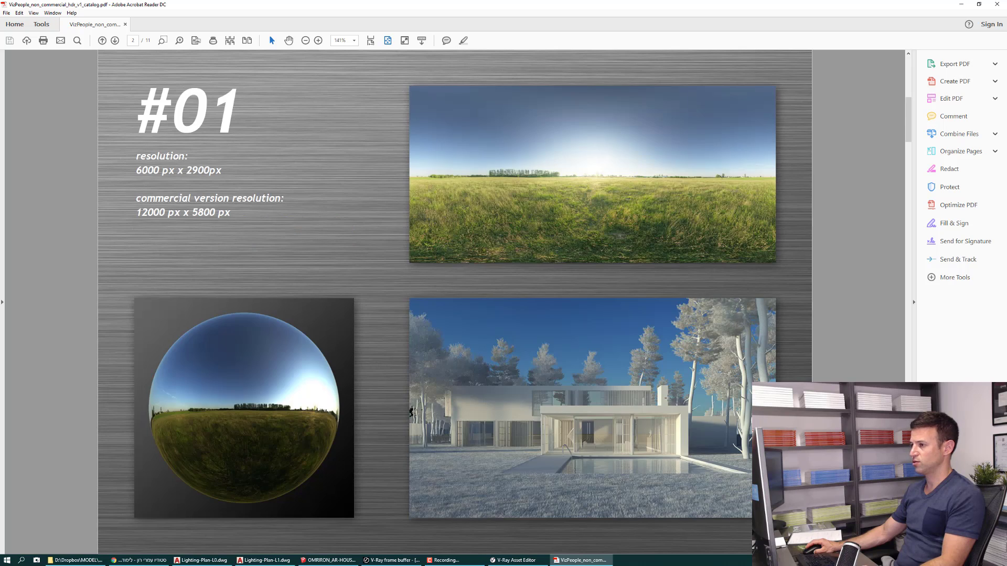
{"action": "scroll", "coordinate": [666, 397], "scroll_direction": "down", "scroll_amount": 1}
{"action": "scroll", "coordinate": [666, 398], "scroll_direction": "down", "scroll_amount": 2}
{"action": "scroll", "coordinate": [673, 397], "scroll_direction": "down", "scroll_amount": 1}
{"action": "scroll", "coordinate": [673, 397], "scroll_direction": "down", "scroll_amount": 1}
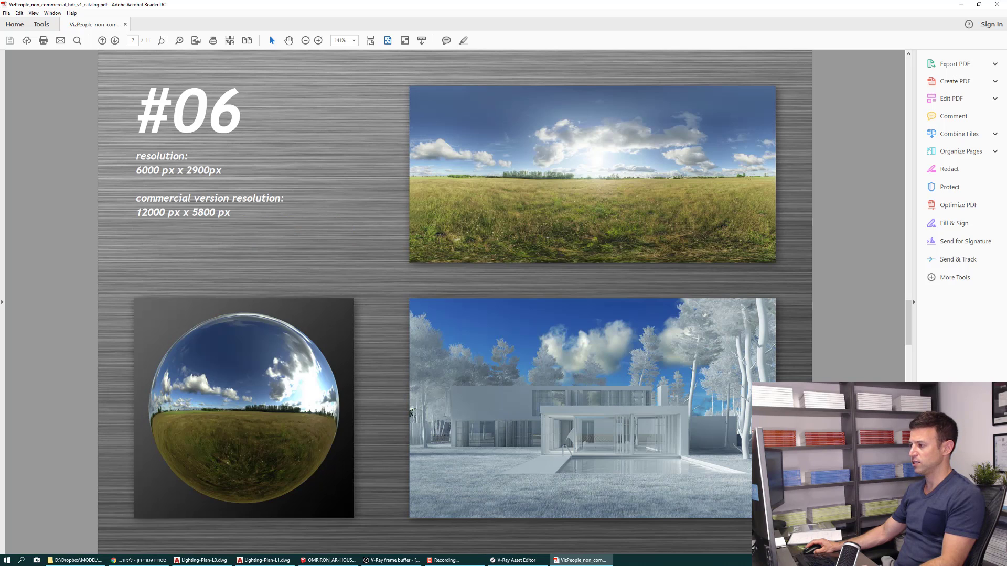
{"action": "scroll", "coordinate": [673, 397], "scroll_direction": "down", "scroll_amount": 1}
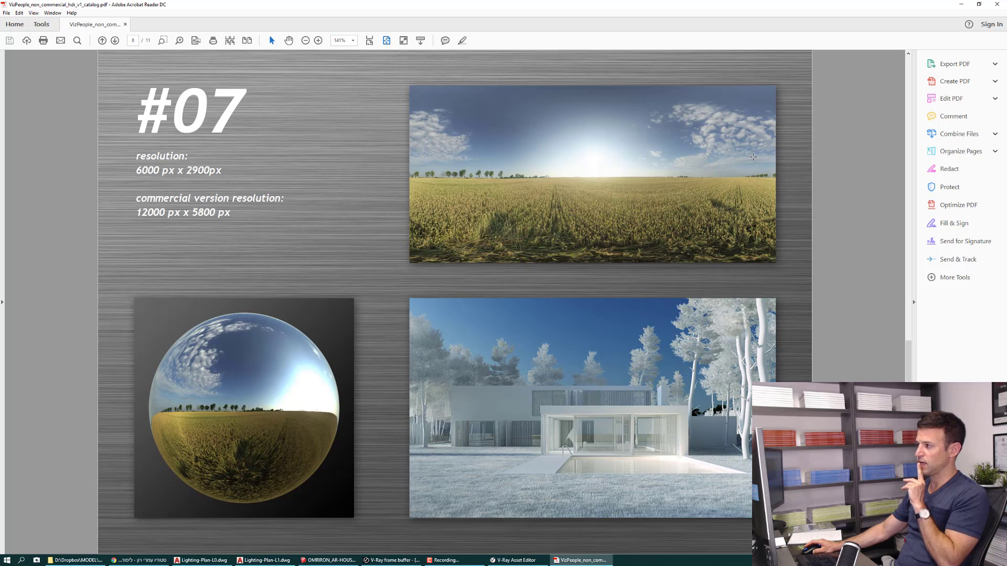
{"action": "left_click", "coordinate": [997, 4]}
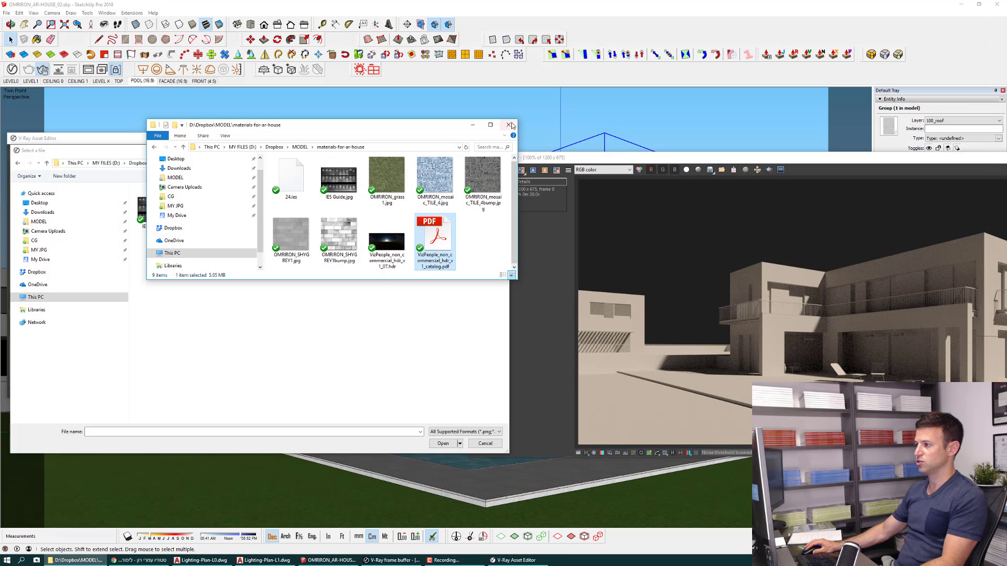
Load VizPeople HDRI #07 as the V-Ray background bitmap.
{"action": "left_click", "coordinate": [509, 125]}
{"action": "left_click", "coordinate": [440, 231]}
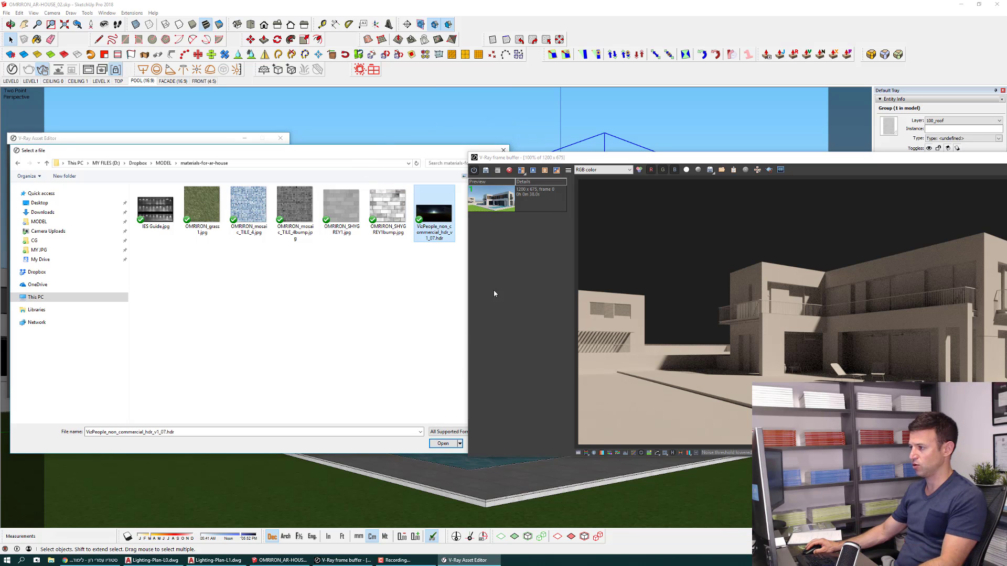
{"action": "left_click", "coordinate": [449, 445]}
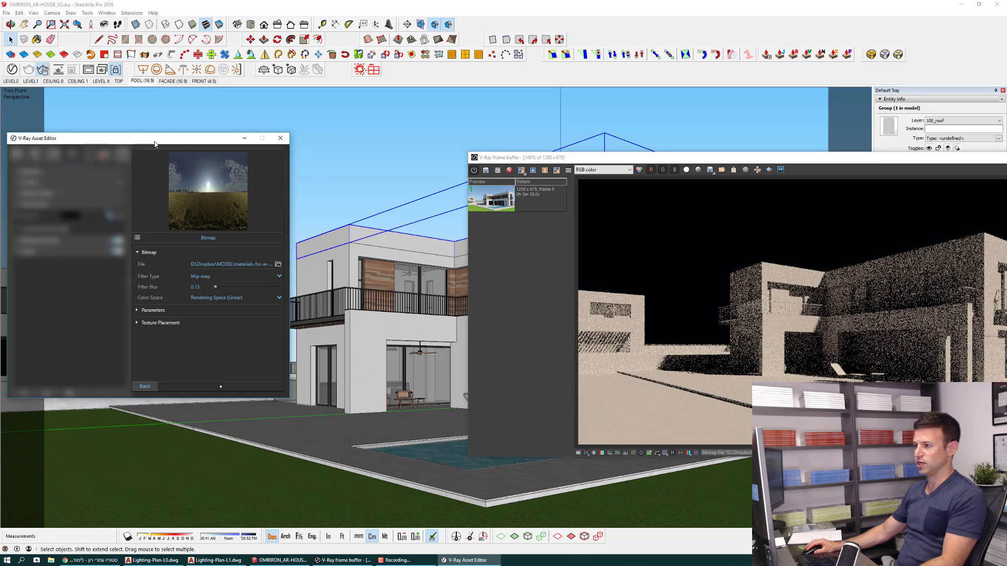
Set the HDRI's texture placement to Environment, then return to the V-Ray Settings list.
{"action": "left_click_drag", "start_coordinate": [154, 146], "coordinate": [213, 143]}
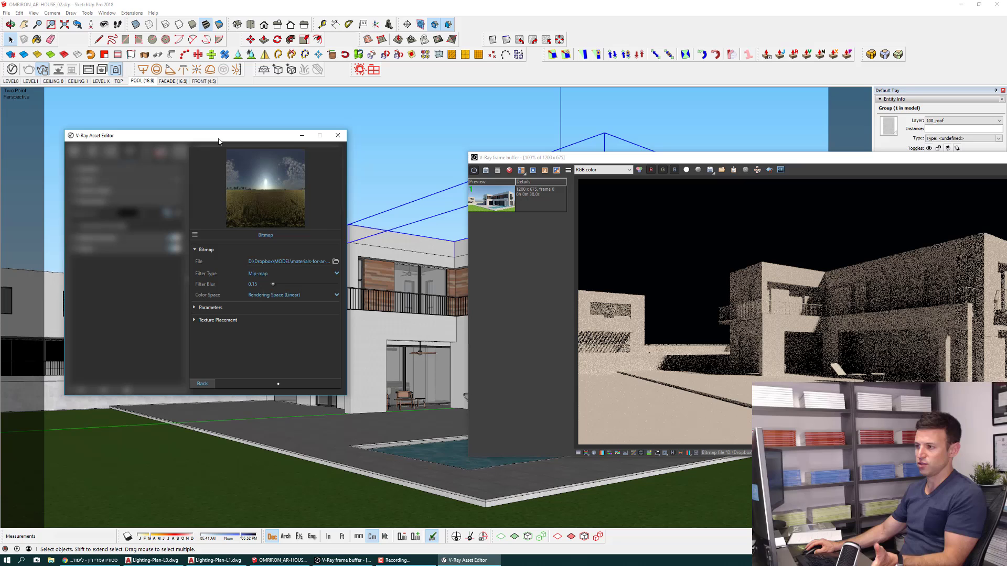
{"action": "left_click", "coordinate": [214, 321]}
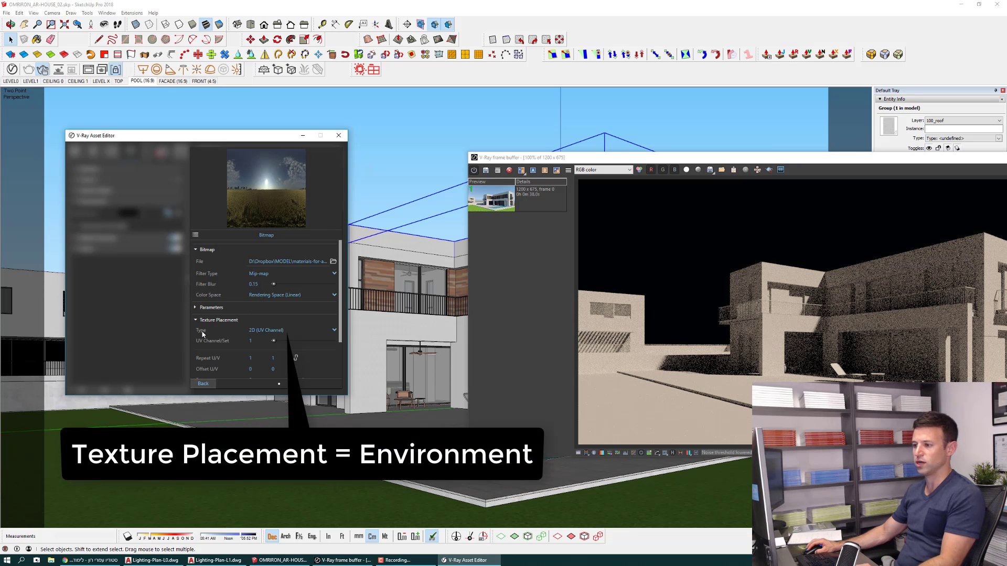
{"action": "left_click", "coordinate": [258, 332]}
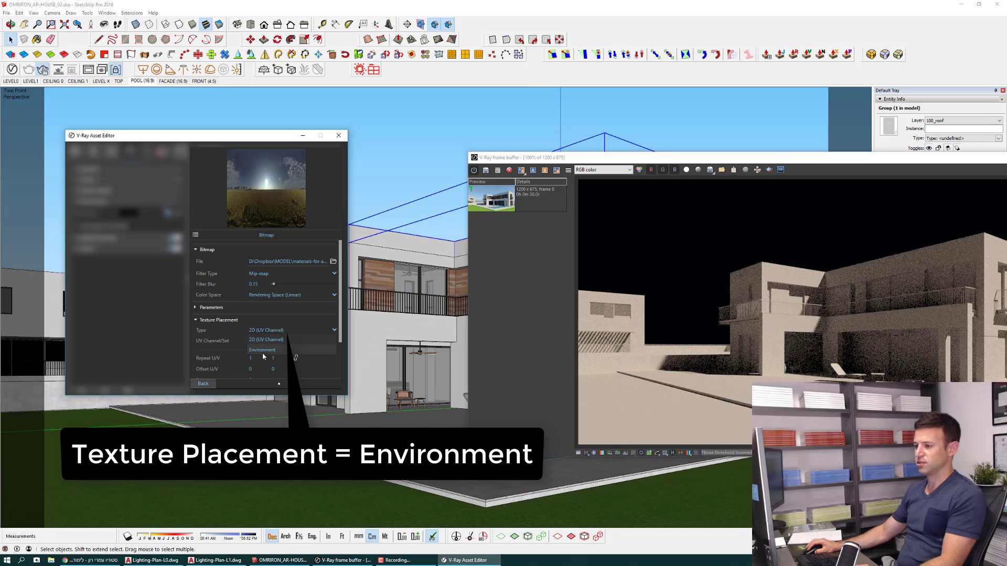
{"action": "left_click", "coordinate": [262, 350]}
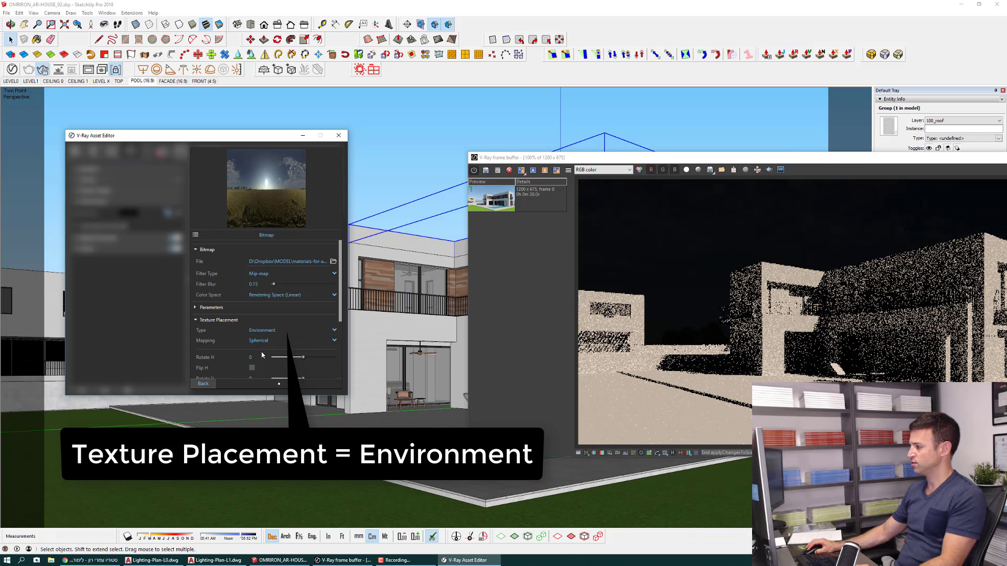
{"action": "left_click_drag", "start_coordinate": [580, 158], "coordinate": [470, 148]}
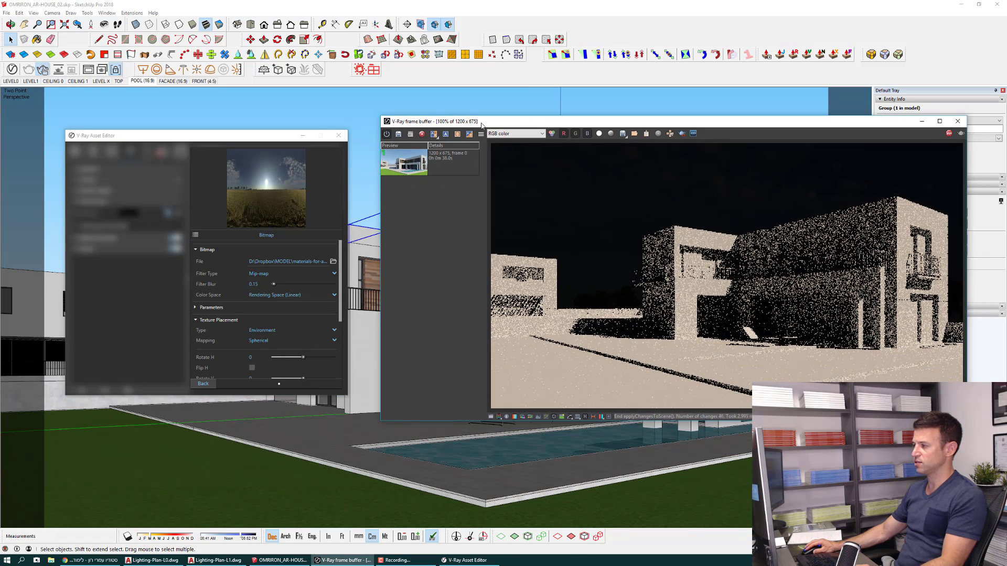
{"action": "left_click", "coordinate": [203, 383]}
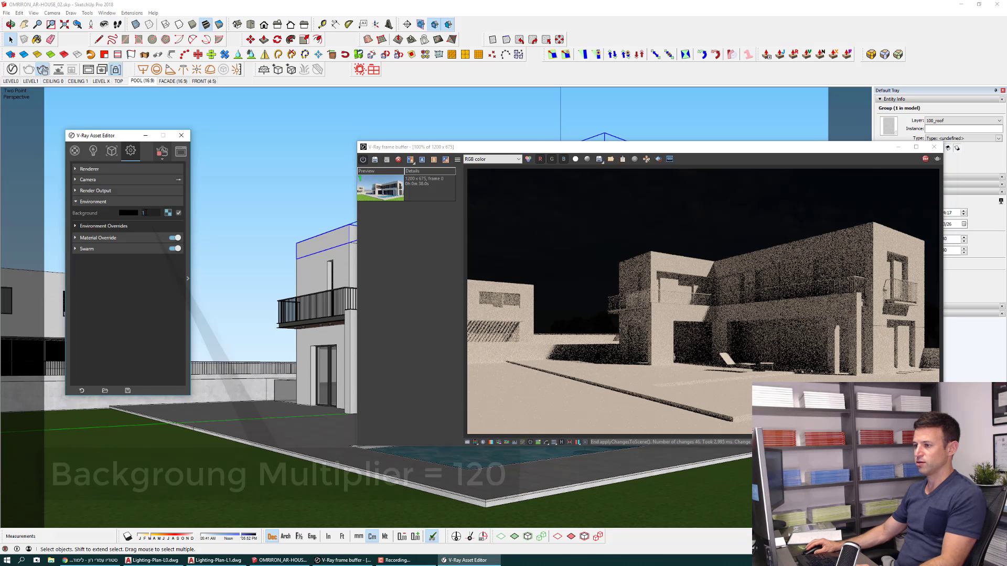
Set the Background multiplier to 120 and reopen the background texture's Bitmap settings.
{"action": "double_click", "coordinate": [142, 213]}
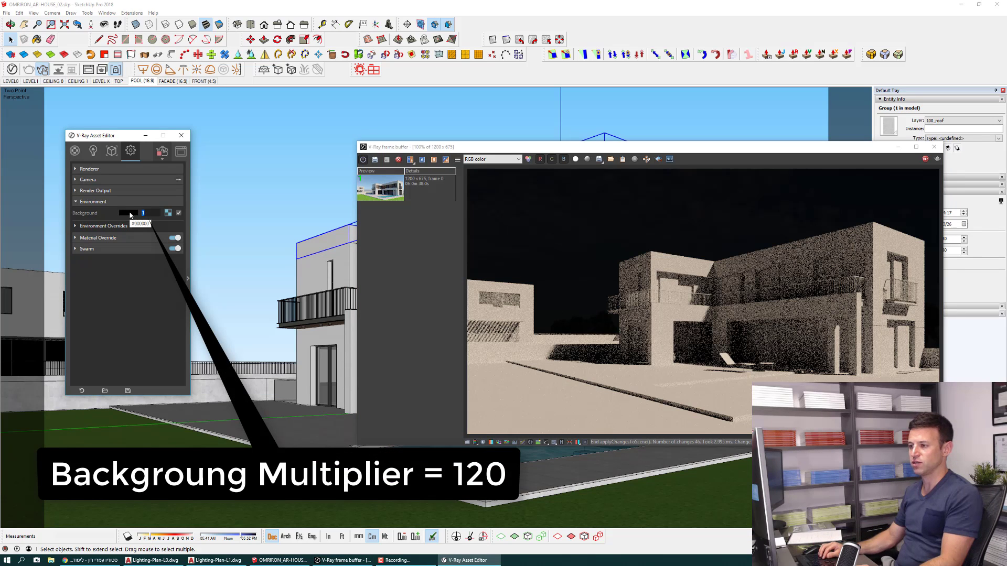
{"action": "type", "text": "20"}
{"action": "key", "text": "Return"}
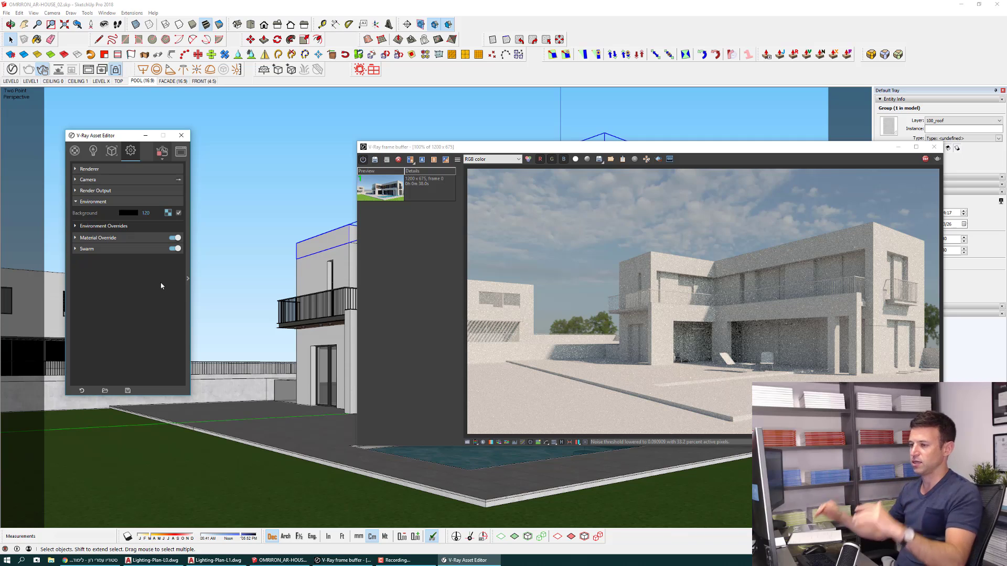
{"action": "left_click", "coordinate": [168, 214]}
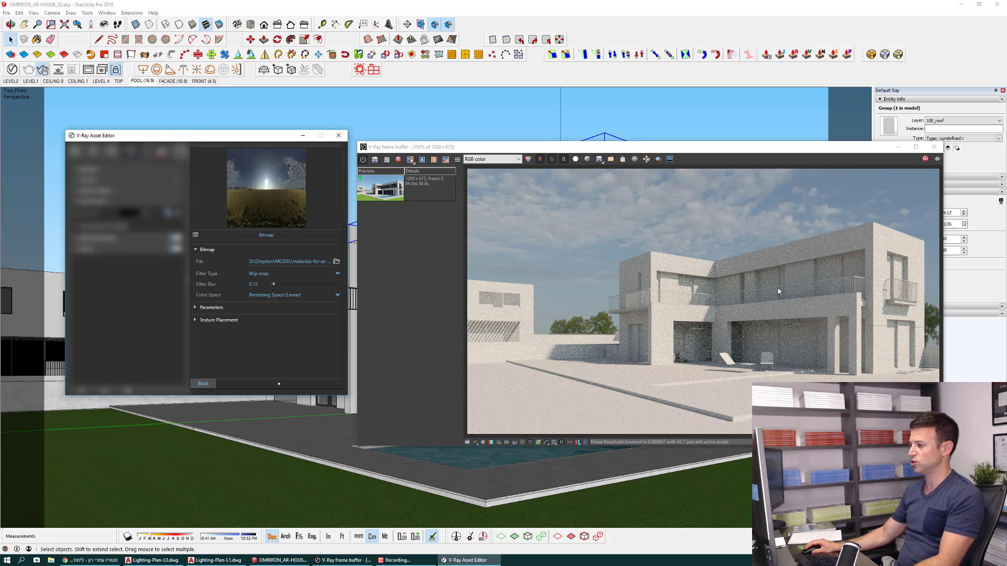
Set the sky bitmap's Crop / Place placement to Crop with a height of 0.92.
{"action": "left_click_drag", "start_coordinate": [412, 149], "coordinate": [415, 136]}
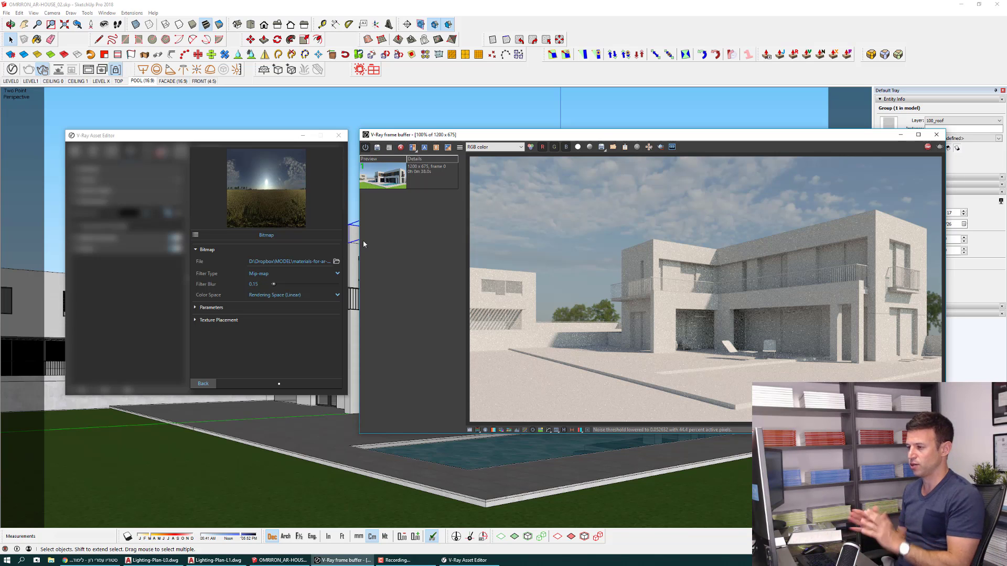
{"action": "left_click", "coordinate": [199, 308]}
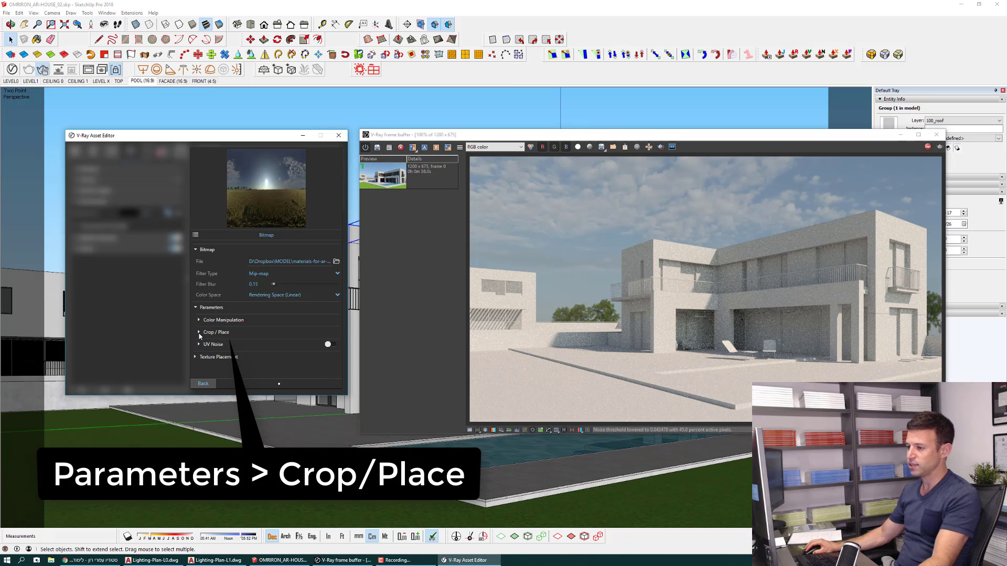
{"action": "left_click", "coordinate": [199, 333]}
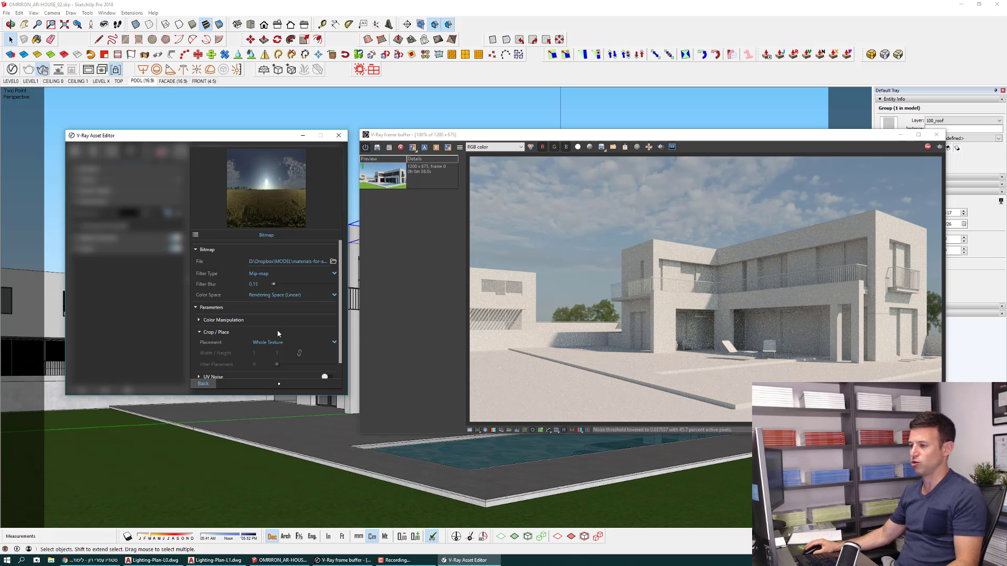
{"action": "left_click", "coordinate": [276, 344]}
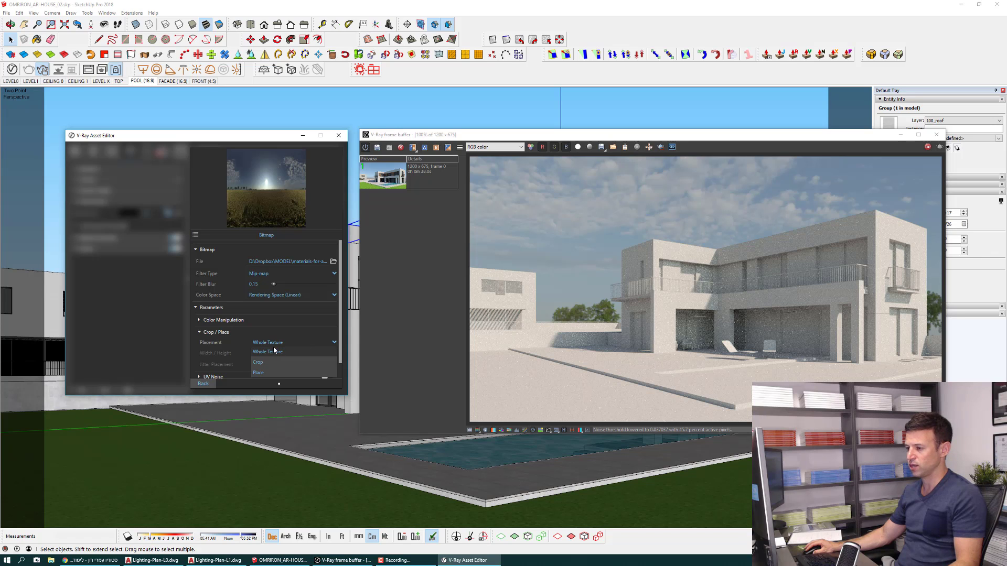
{"action": "left_click", "coordinate": [262, 361]}
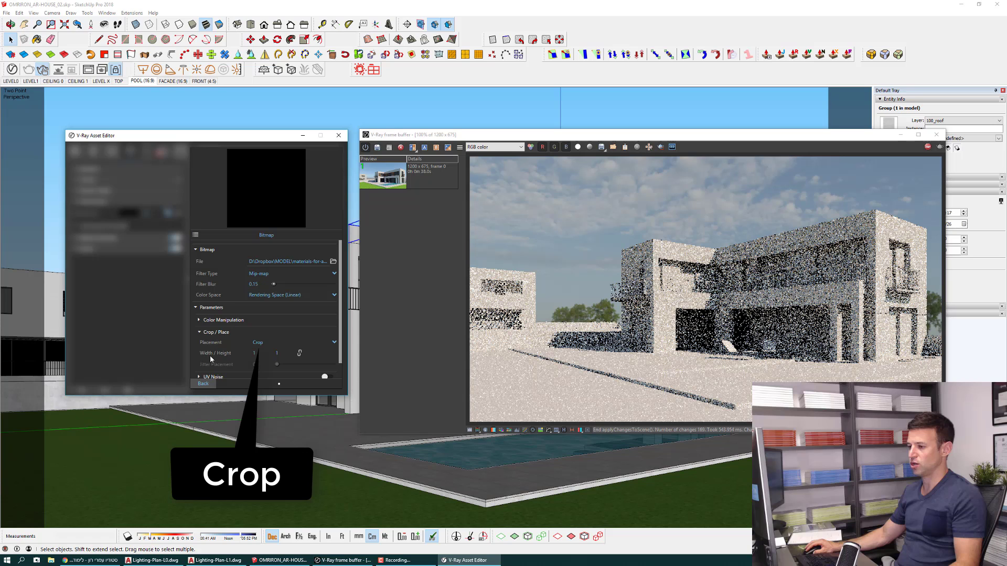
{"action": "left_click", "coordinate": [279, 353]}
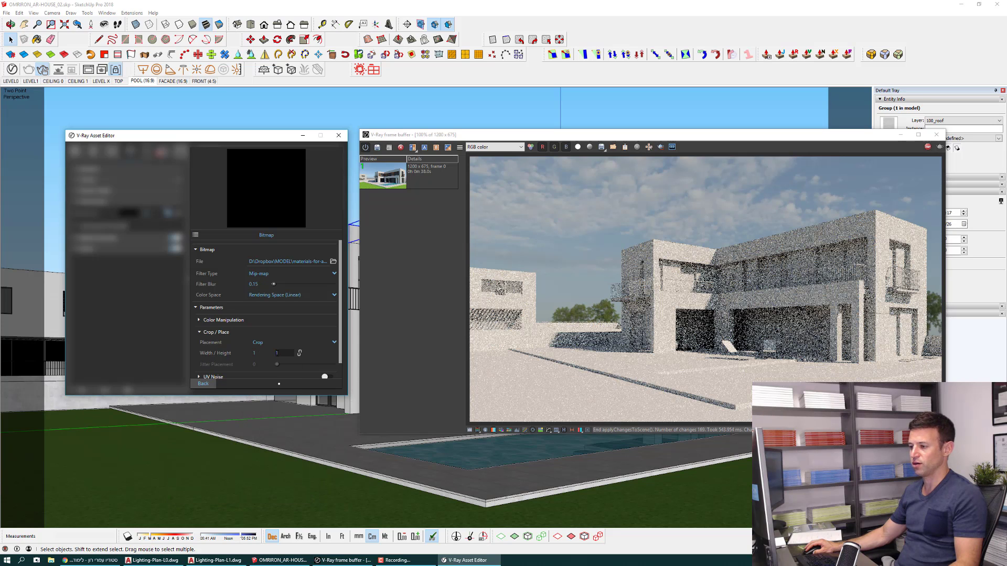
{"action": "type", "text": "0."}
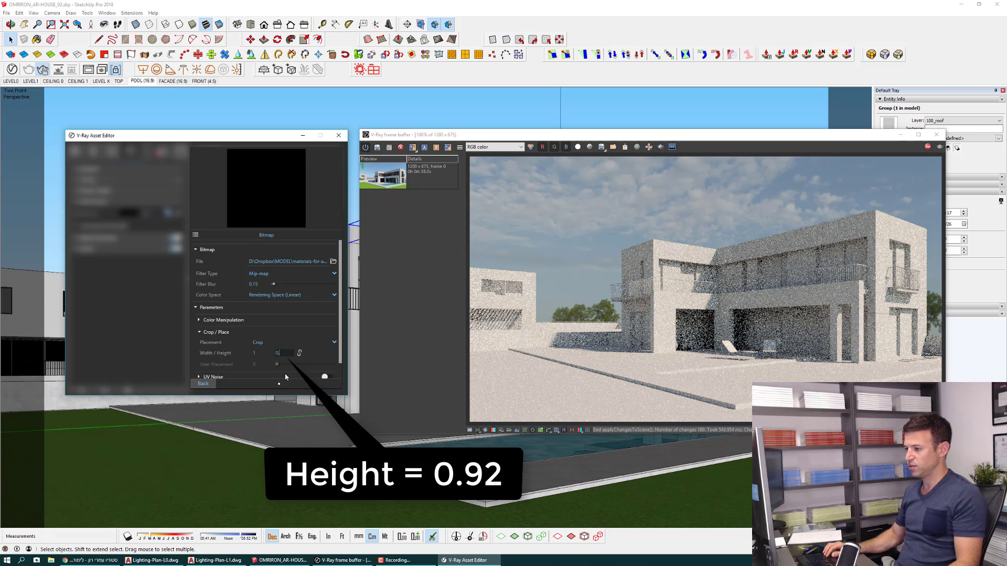
{"action": "type", "text": "92"}
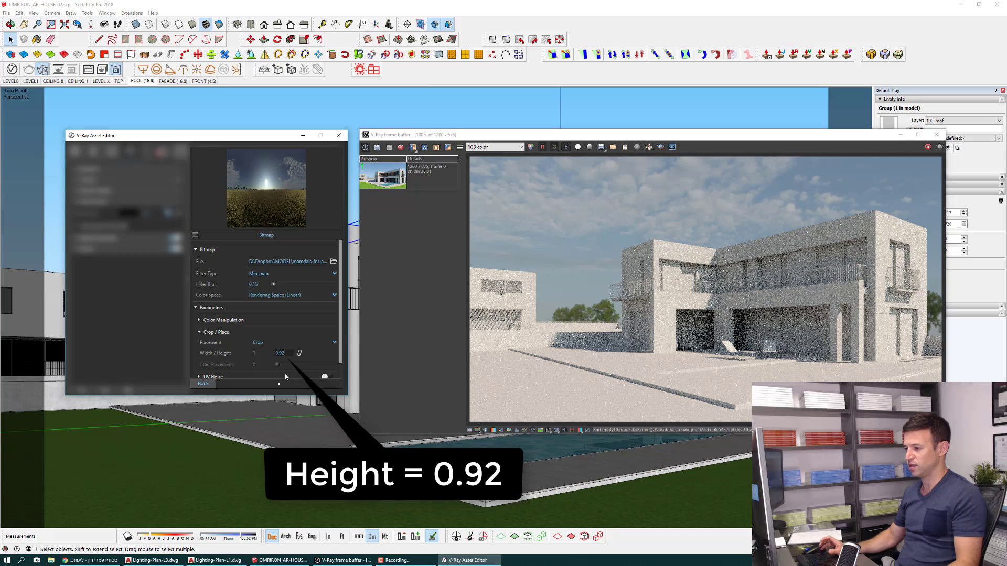
{"action": "key", "text": "Return"}
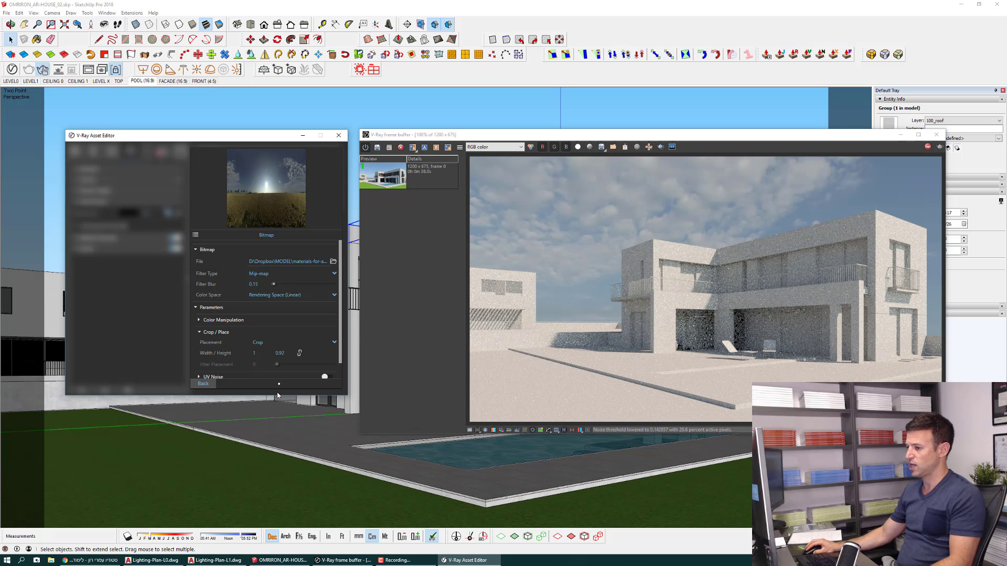
Stop the V-Ray interactive render and close the frame buffer window.
{"action": "left_click", "coordinate": [203, 385]}
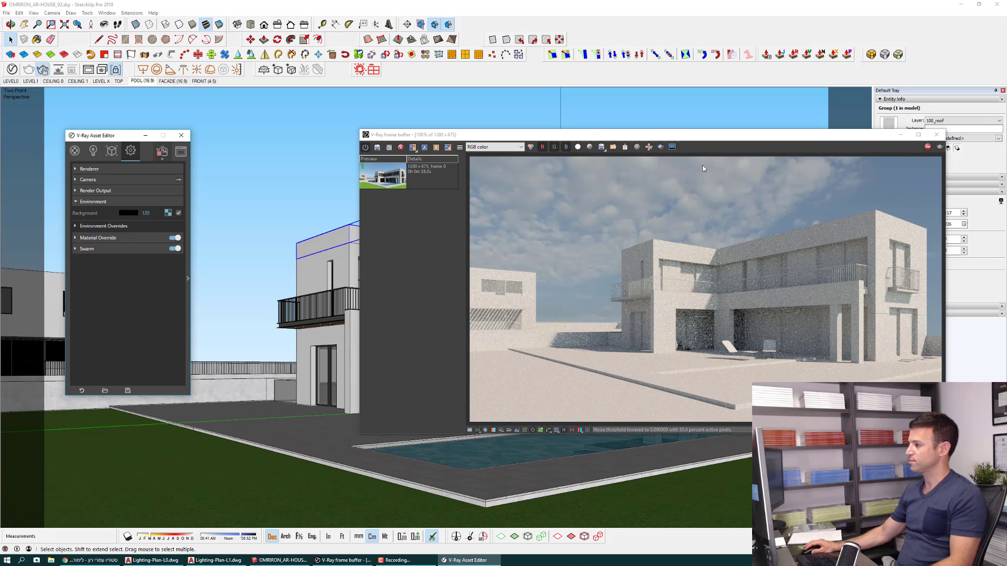
{"action": "left_click_drag", "start_coordinate": [699, 135], "coordinate": [602, 135]}
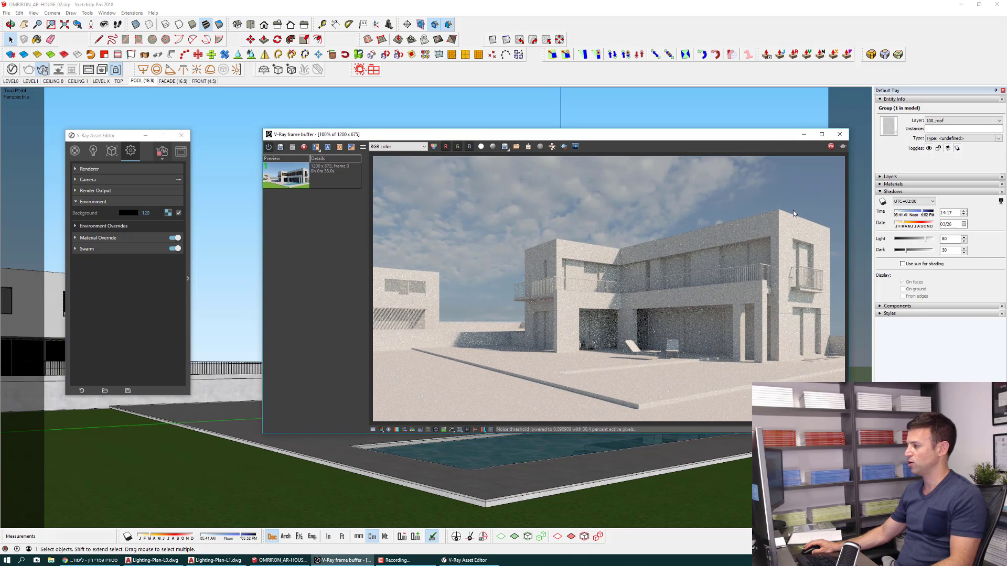
{"action": "left_click", "coordinate": [831, 149]}
{"action": "left_click", "coordinate": [840, 135]}
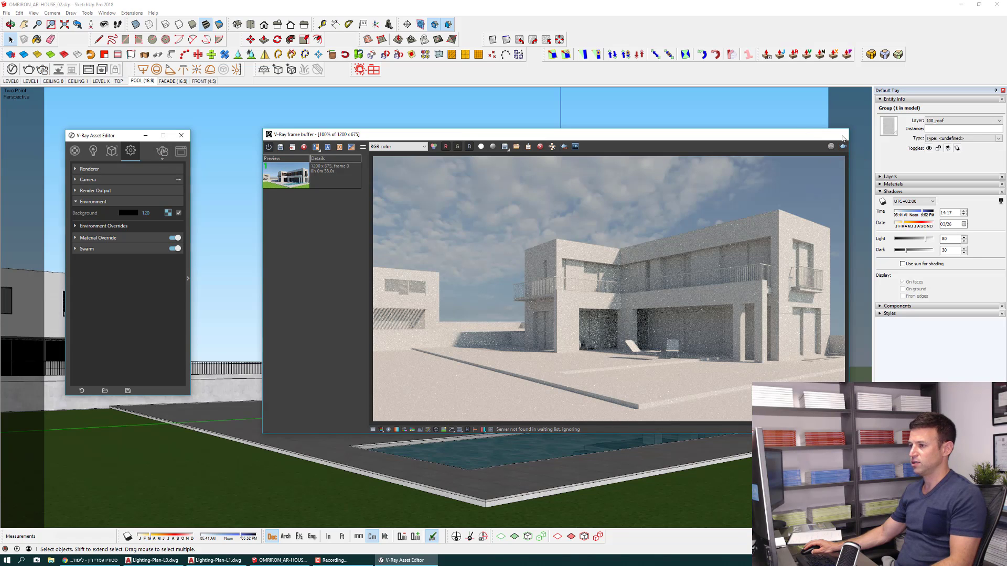
Turn off Interactive in the Renderer settings and expand Material Override.
{"action": "left_click", "coordinate": [105, 169]}
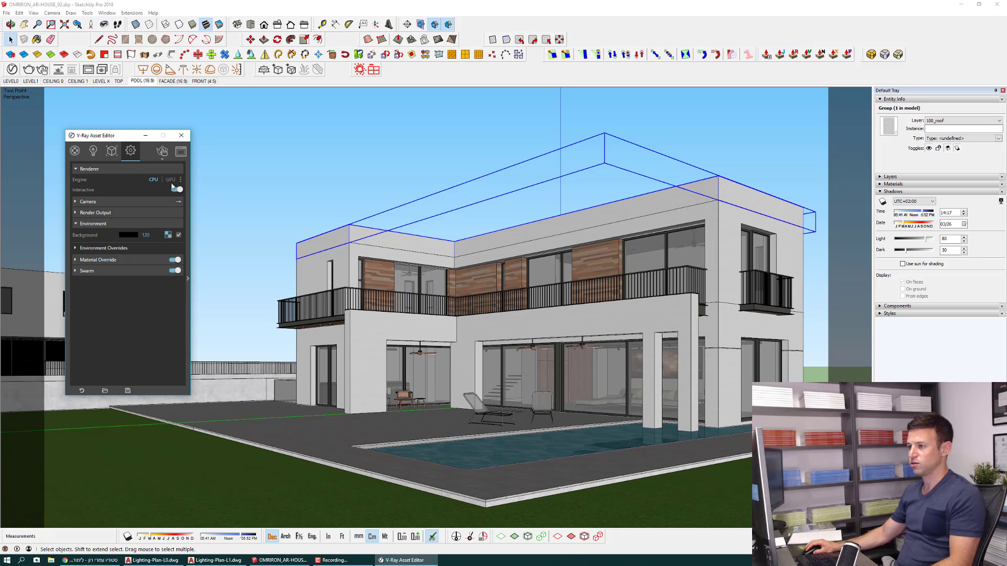
{"action": "left_click", "coordinate": [177, 190]}
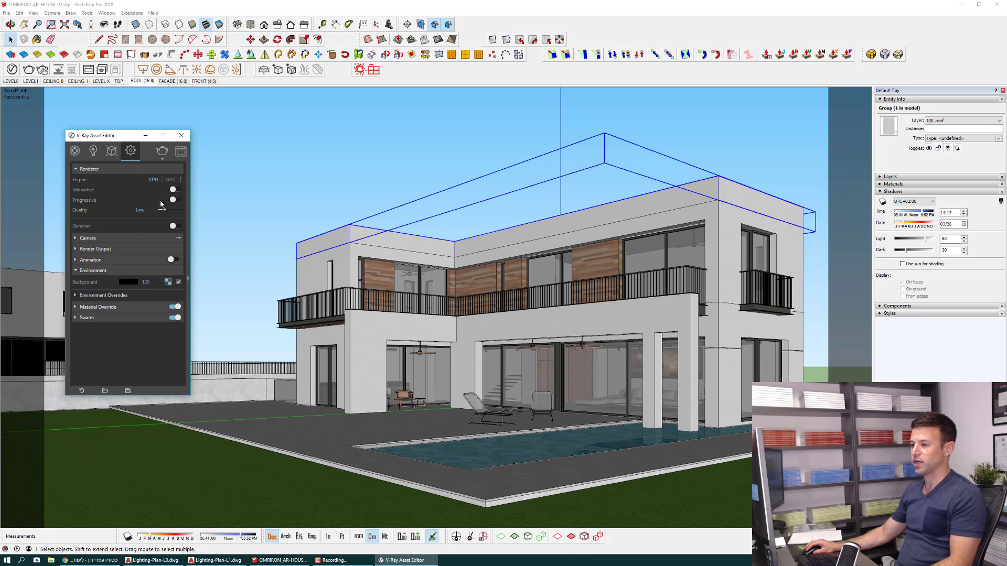
{"action": "left_click", "coordinate": [76, 308]}
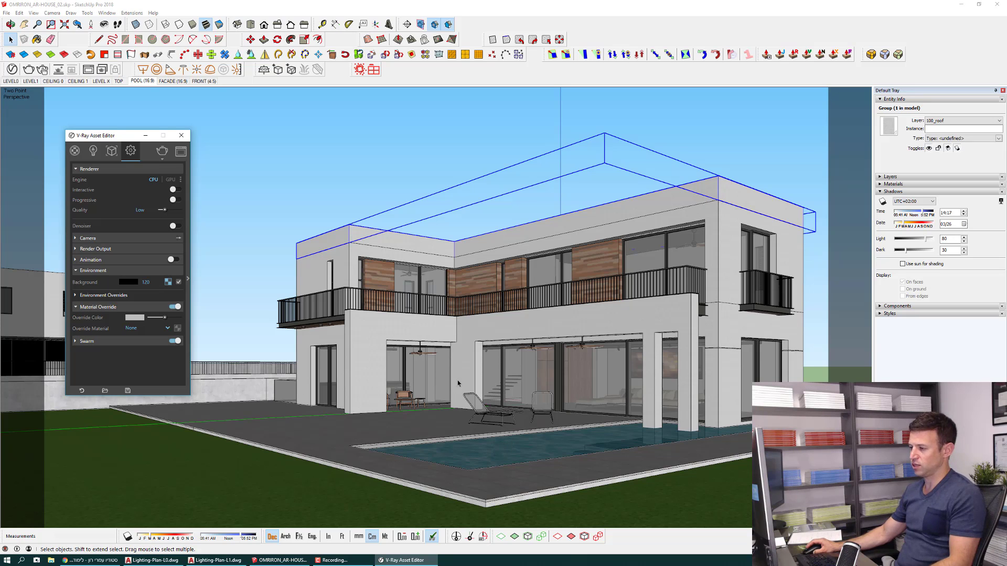
Sample the balcony wall's Wood Floor Light material into the V-Ray material editor.
{"action": "middle_click_drag", "start_coordinate": [451, 401], "coordinate": [581, 476]}
{"action": "scroll", "coordinate": [580, 477], "scroll_direction": "up", "scroll_amount": 5}
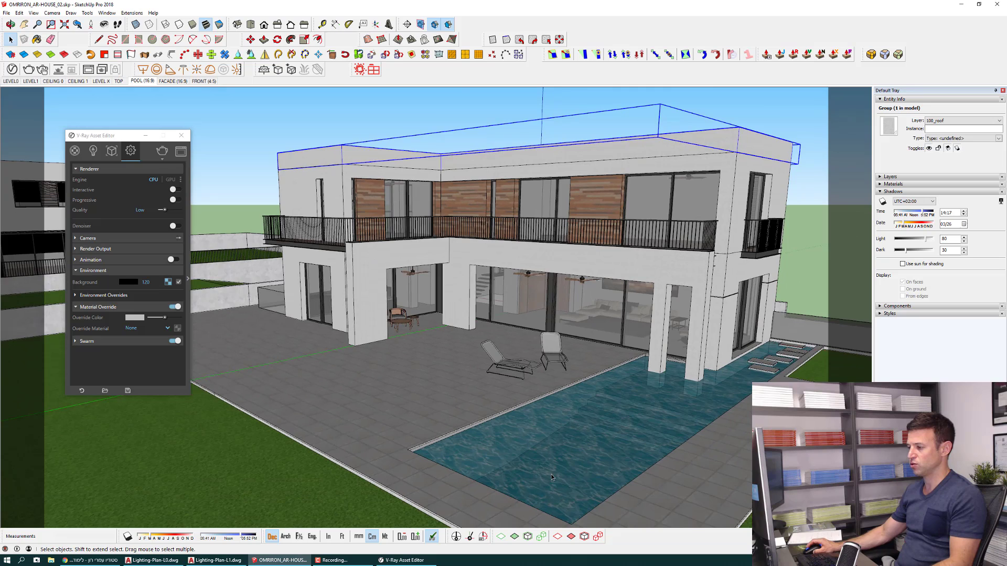
{"action": "scroll", "coordinate": [581, 474], "scroll_direction": "up", "scroll_amount": 1}
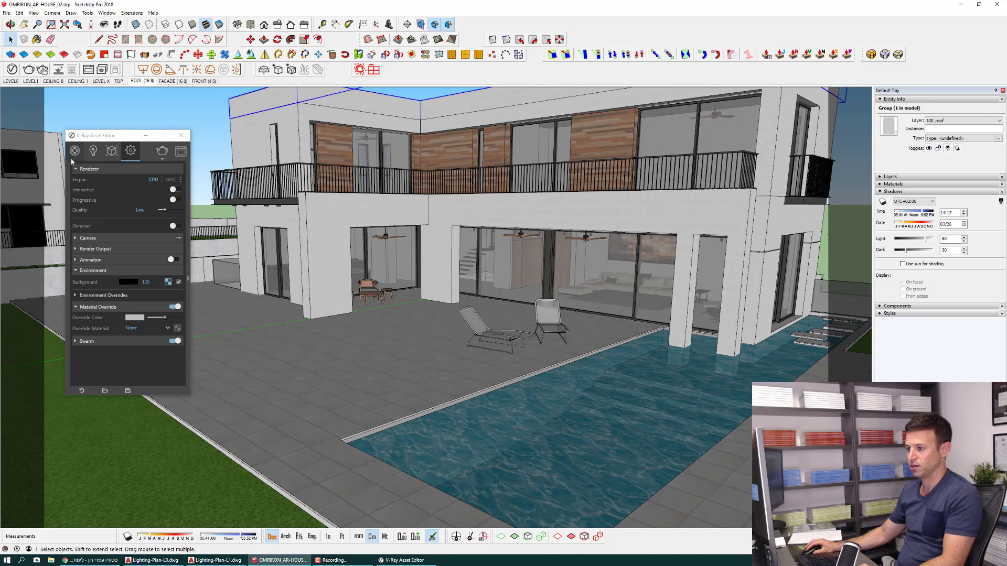
{"action": "scroll", "coordinate": [360, 405], "scroll_direction": "up", "scroll_amount": 2}
{"action": "scroll", "coordinate": [464, 404], "scroll_direction": "up", "scroll_amount": 2}
{"action": "scroll", "coordinate": [535, 175], "scroll_direction": "up", "scroll_amount": 2}
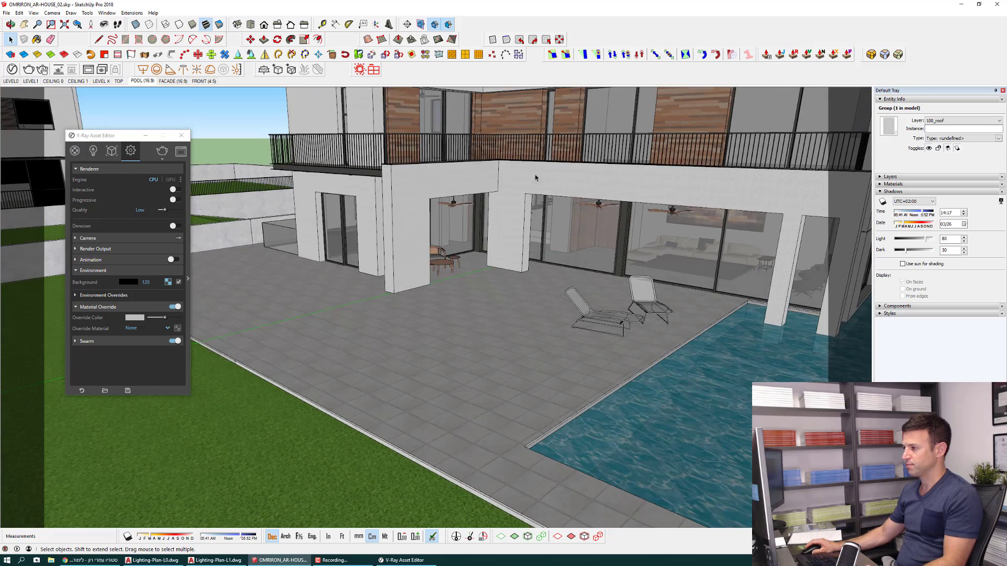
{"action": "scroll", "coordinate": [513, 96], "scroll_direction": "up", "scroll_amount": 2}
{"action": "scroll", "coordinate": [494, 225], "scroll_direction": "up", "scroll_amount": 2}
{"action": "scroll", "coordinate": [478, 224], "scroll_direction": "up", "scroll_amount": 2}
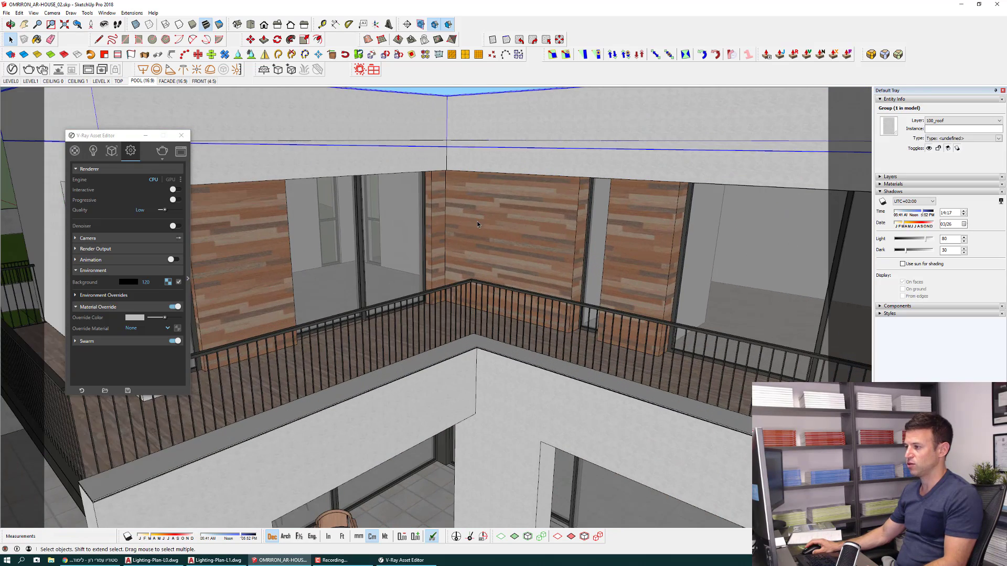
{"action": "left_click", "coordinate": [880, 185]}
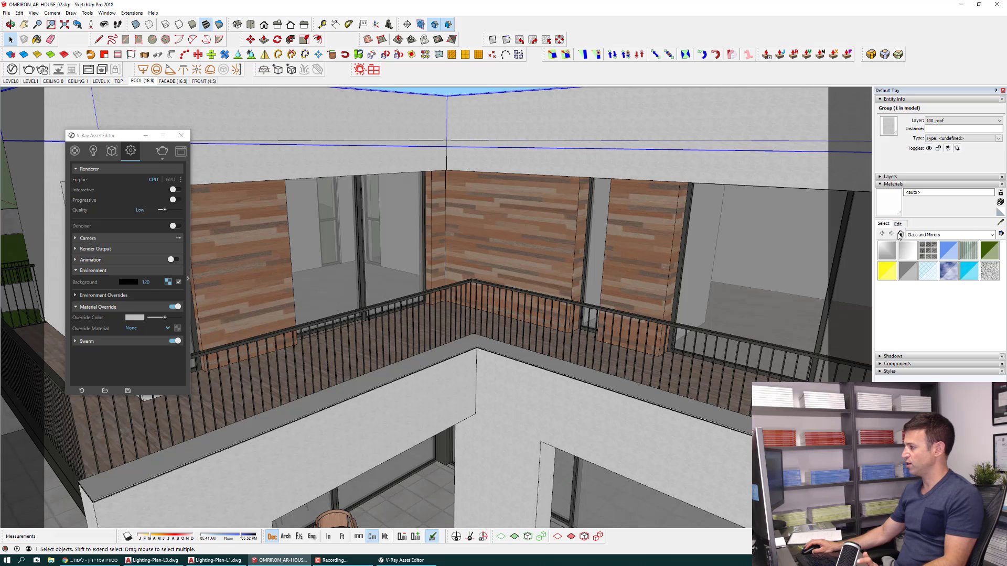
{"action": "left_click", "coordinate": [901, 235]}
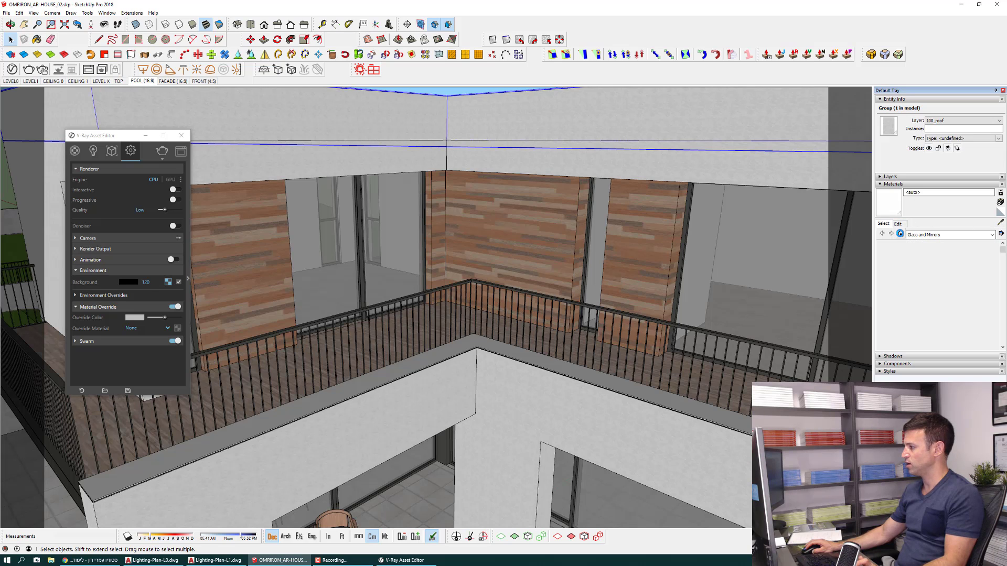
{"action": "left_click", "coordinate": [1001, 224]}
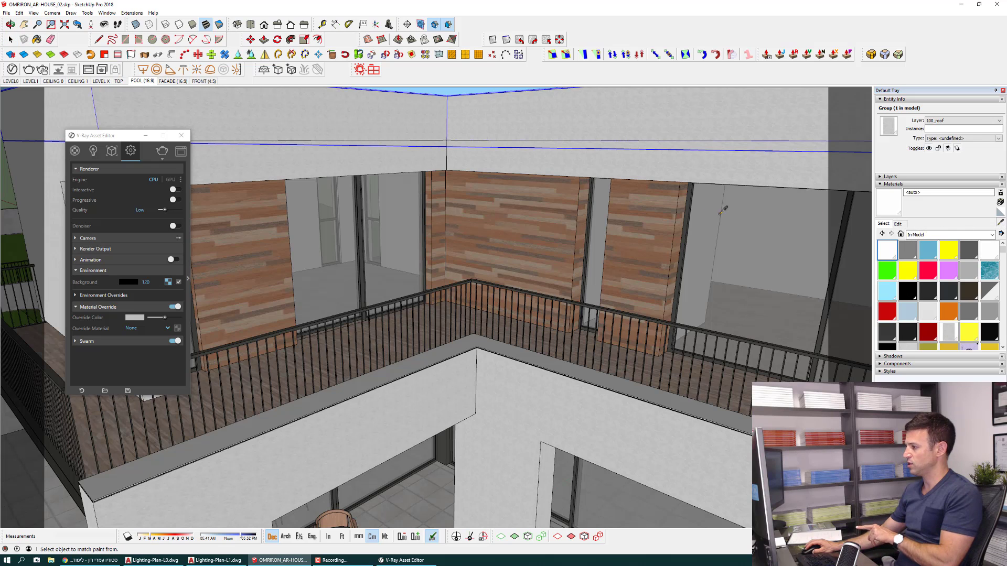
{"action": "left_click", "coordinate": [655, 218]}
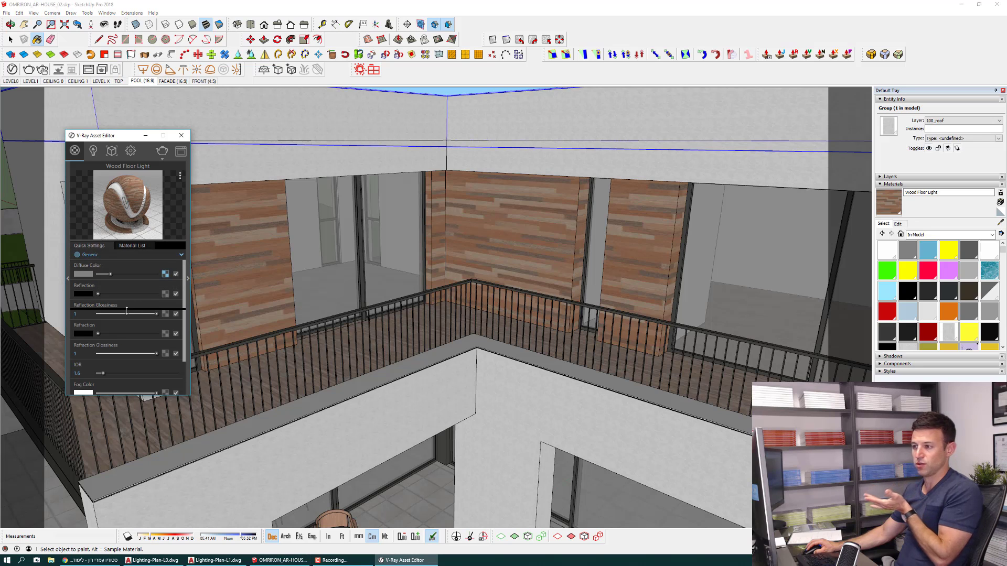
Enlarge the preview sphere, make the editor taller, and move it to screen centre.
{"action": "left_click_drag", "start_coordinate": [126, 311], "coordinate": [126, 357]}
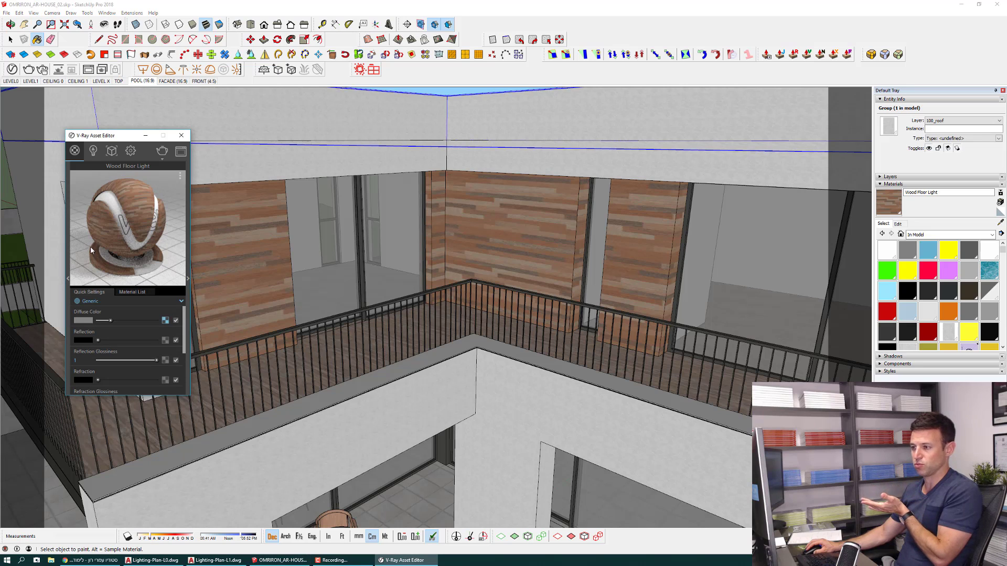
{"action": "left_click", "coordinate": [162, 397]}
{"action": "middle_click_drag", "start_coordinate": [244, 371], "coordinate": [156, 395]}
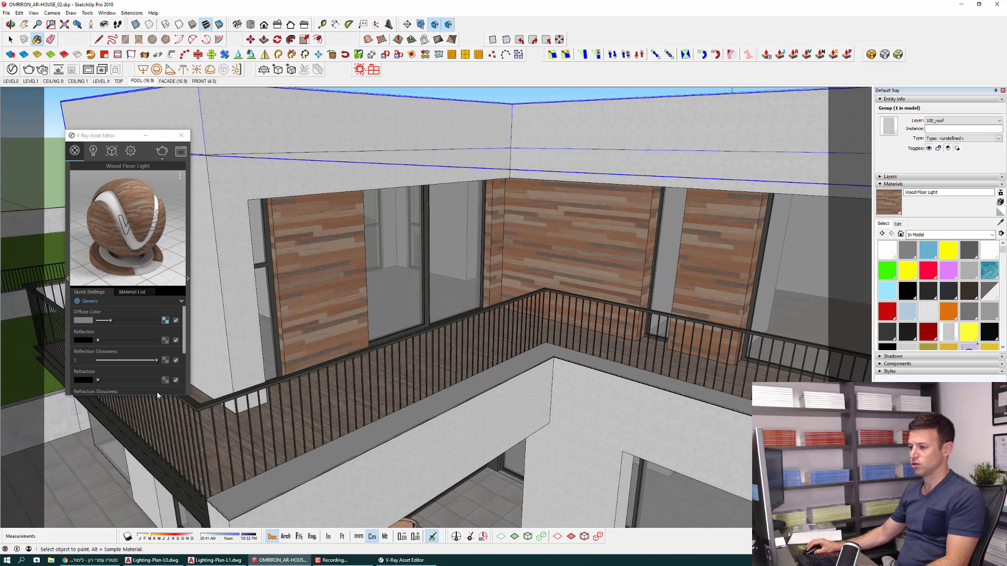
{"action": "left_click_drag", "start_coordinate": [151, 396], "coordinate": [151, 467]}
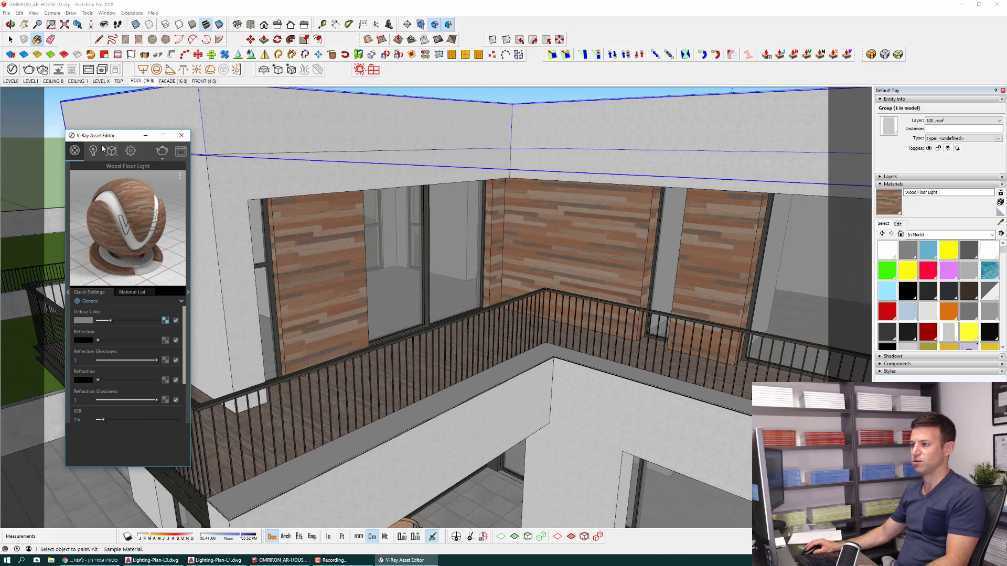
{"action": "left_click_drag", "start_coordinate": [98, 138], "coordinate": [410, 121]}
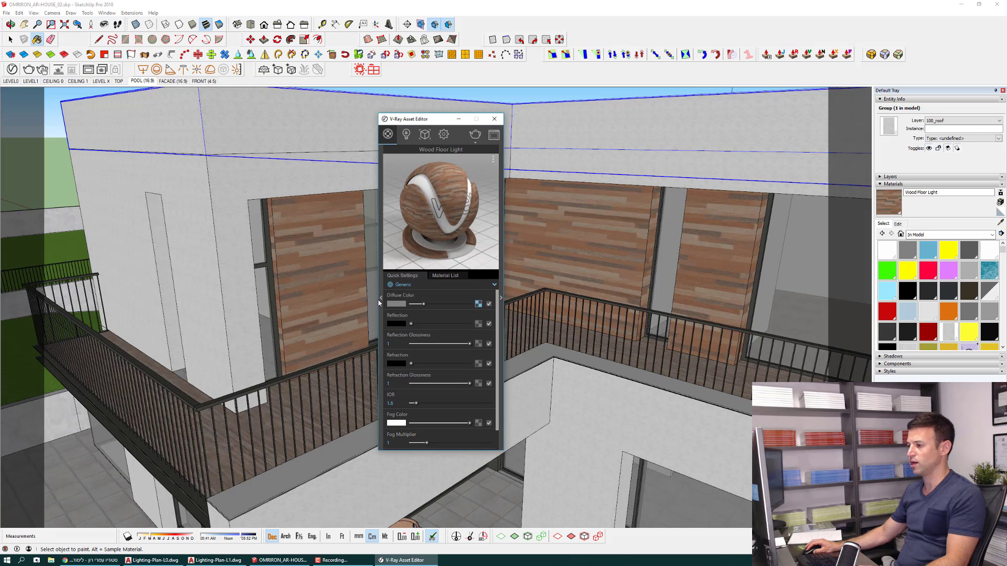
Open the V-Ray library's Wood & Laminate category with enlarged material previews.
{"action": "left_click", "coordinate": [382, 298]}
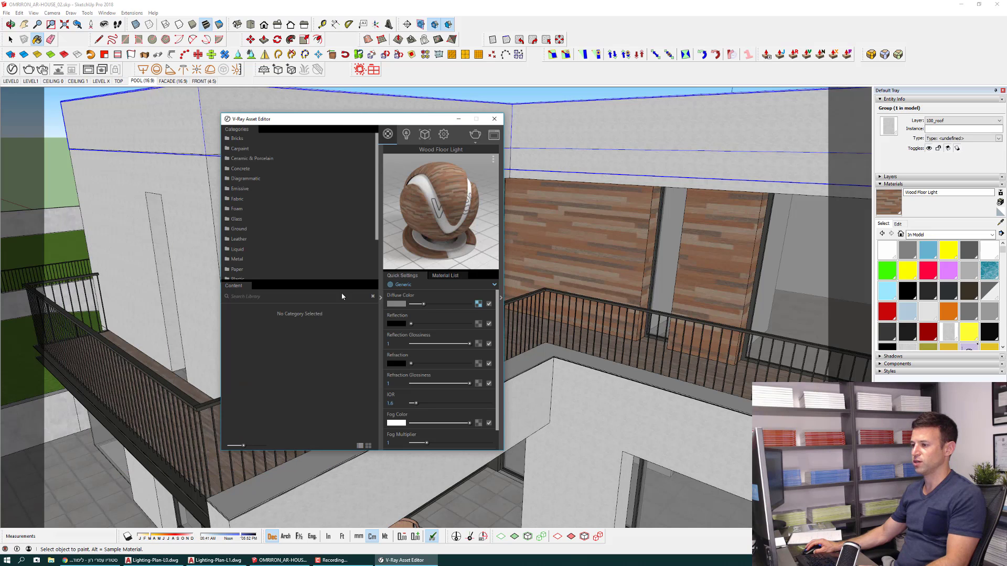
{"action": "scroll", "coordinate": [254, 241], "scroll_direction": "down", "scroll_amount": 3}
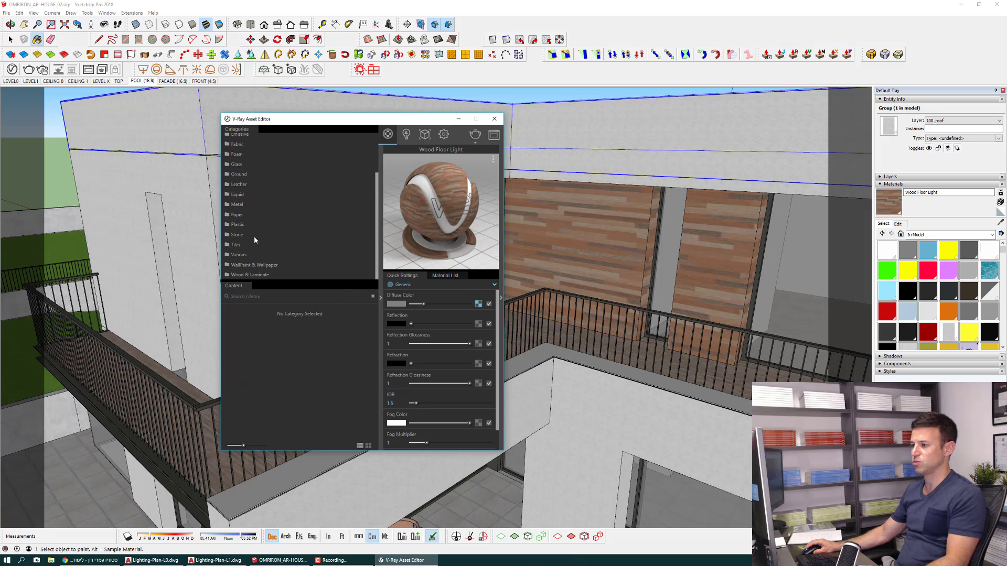
{"action": "left_click", "coordinate": [261, 276]}
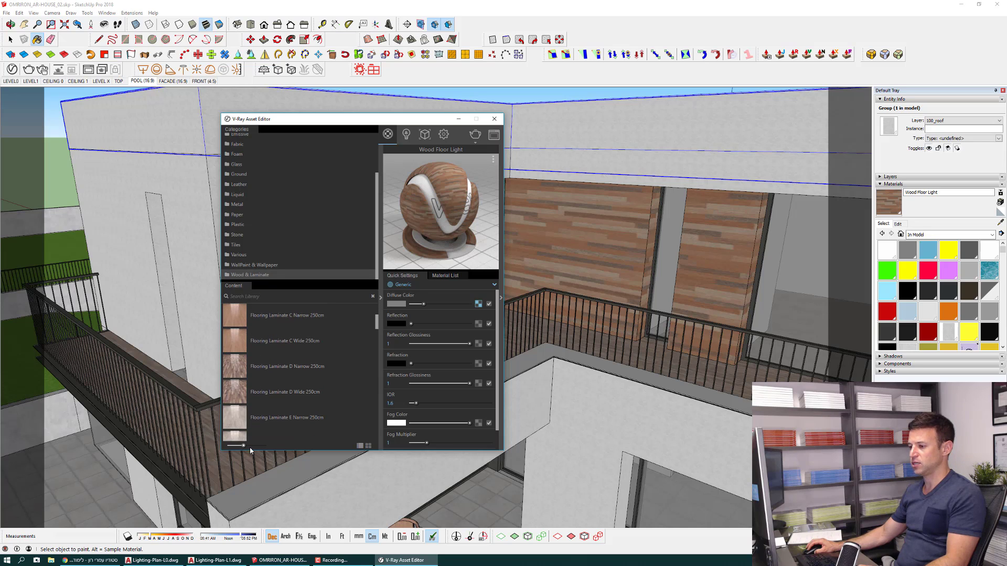
{"action": "left_click_drag", "start_coordinate": [242, 445], "coordinate": [276, 447]}
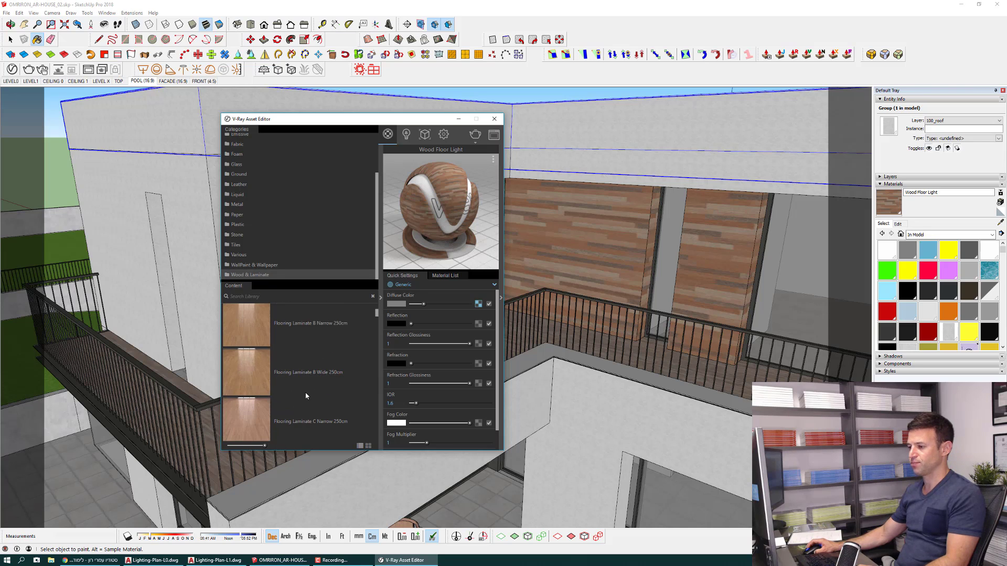
Scroll through the Wood & Laminate materials and show them as a thumbnail grid.
{"action": "scroll", "coordinate": [307, 393], "scroll_direction": "down", "scroll_amount": 2}
{"action": "scroll", "coordinate": [306, 388], "scroll_direction": "down", "scroll_amount": 2}
{"action": "scroll", "coordinate": [306, 386], "scroll_direction": "down", "scroll_amount": 2}
{"action": "scroll", "coordinate": [307, 382], "scroll_direction": "down", "scroll_amount": 2}
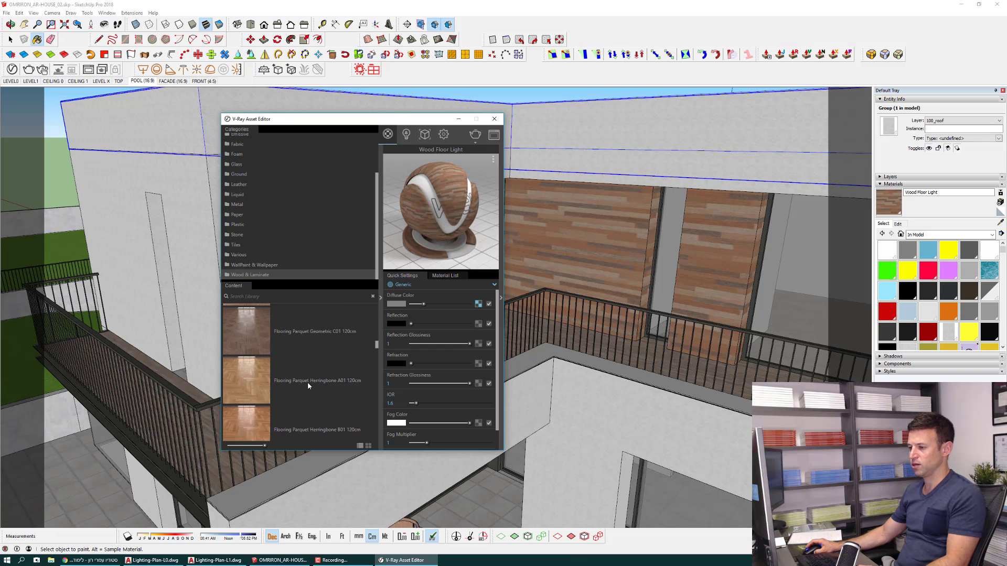
{"action": "scroll", "coordinate": [307, 382], "scroll_direction": "down", "scroll_amount": 2}
{"action": "scroll", "coordinate": [307, 381], "scroll_direction": "down", "scroll_amount": 2}
{"action": "scroll", "coordinate": [306, 378], "scroll_direction": "down", "scroll_amount": 2}
{"action": "scroll", "coordinate": [306, 375], "scroll_direction": "down", "scroll_amount": 2}
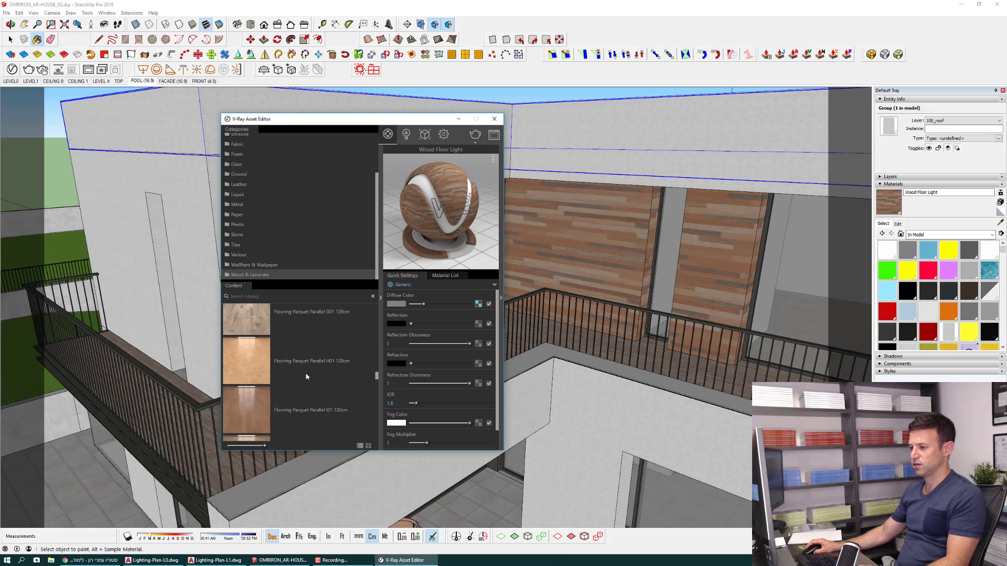
{"action": "scroll", "coordinate": [307, 376], "scroll_direction": "down", "scroll_amount": 2}
{"action": "scroll", "coordinate": [307, 376], "scroll_direction": "down", "scroll_amount": 2}
{"action": "scroll", "coordinate": [307, 376], "scroll_direction": "down", "scroll_amount": 2}
{"action": "scroll", "coordinate": [307, 376], "scroll_direction": "down", "scroll_amount": 2}
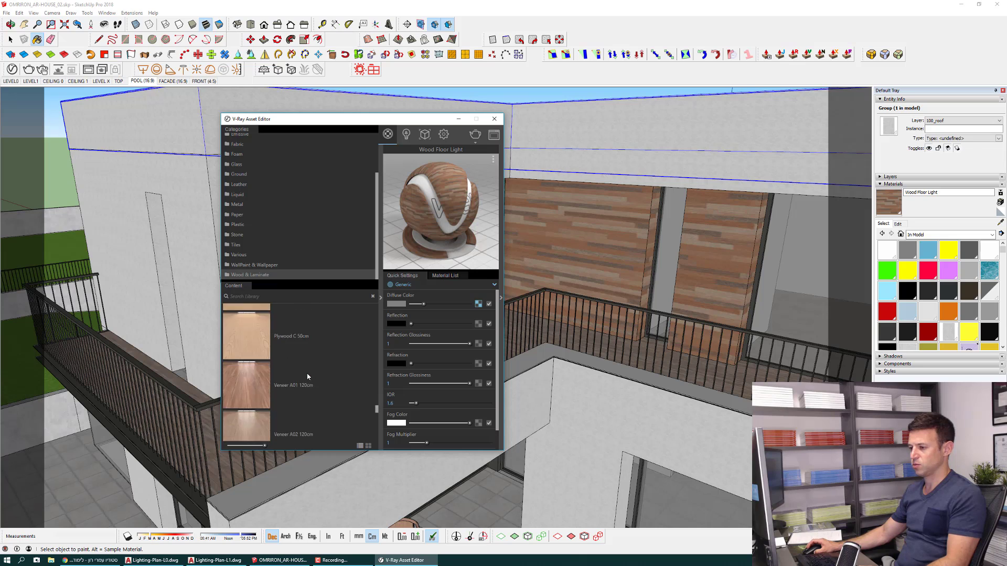
{"action": "scroll", "coordinate": [307, 376], "scroll_direction": "down", "scroll_amount": 2}
{"action": "scroll", "coordinate": [307, 375], "scroll_direction": "down", "scroll_amount": 2}
{"action": "scroll", "coordinate": [307, 373], "scroll_direction": "down", "scroll_amount": 2}
{"action": "scroll", "coordinate": [310, 377], "scroll_direction": "down", "scroll_amount": 2}
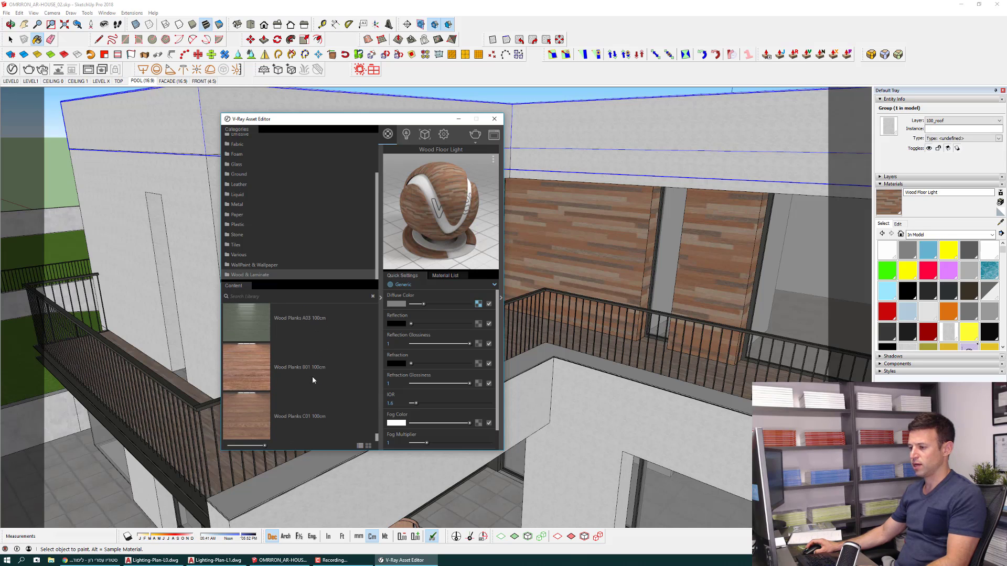
{"action": "left_click", "coordinate": [368, 447]}
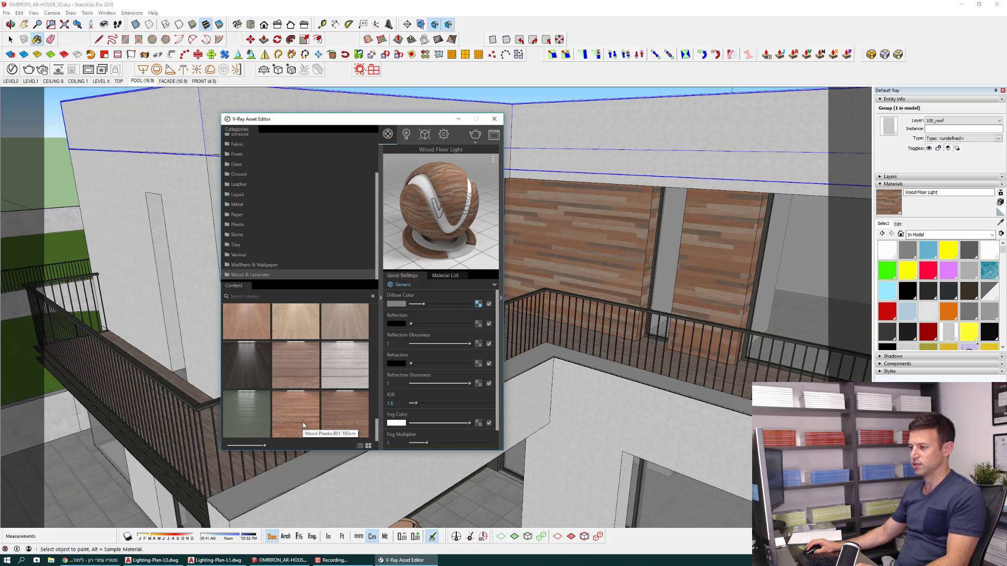
Add Wood_Planks_B01_100cm to the Material List and set it as the replacement material.
{"action": "left_click", "coordinate": [451, 277]}
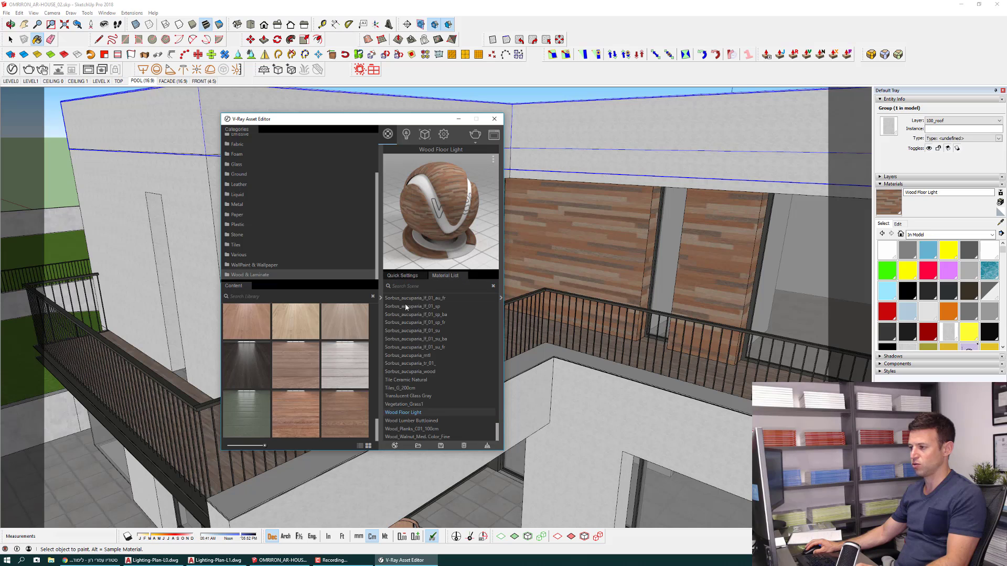
{"action": "left_click_drag", "start_coordinate": [298, 418], "coordinate": [428, 338]}
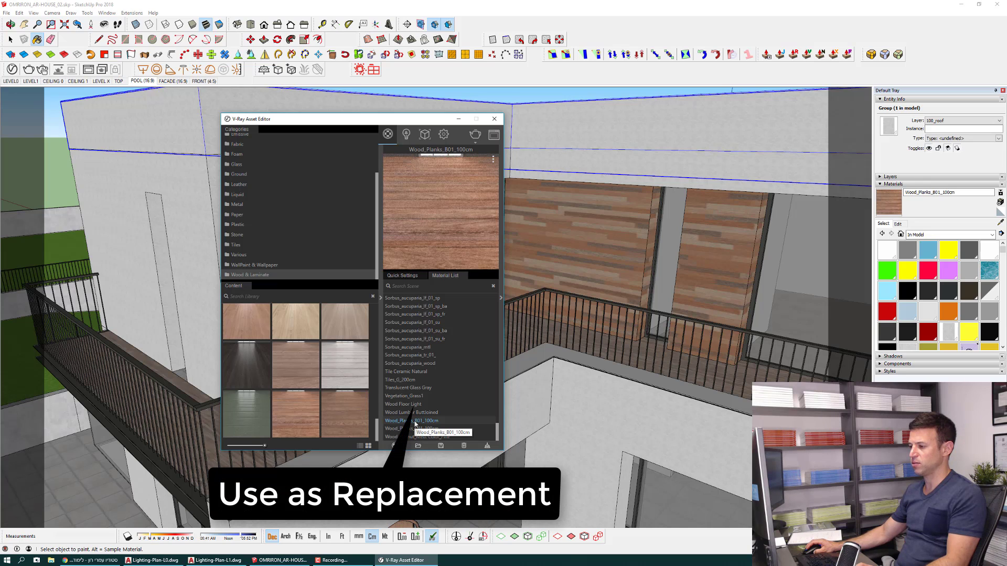
{"action": "right_click", "coordinate": [414, 424]}
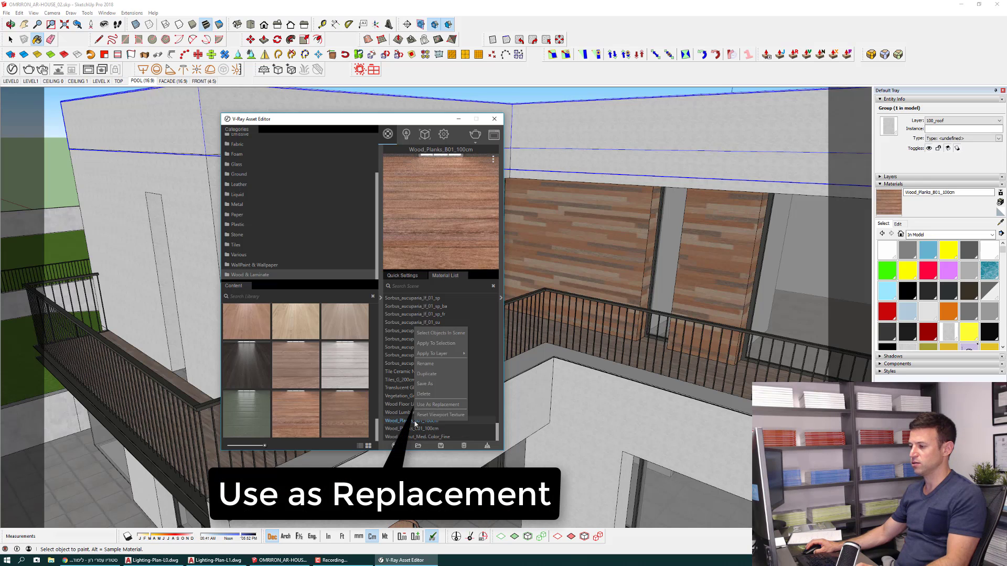
{"action": "left_click", "coordinate": [441, 405]}
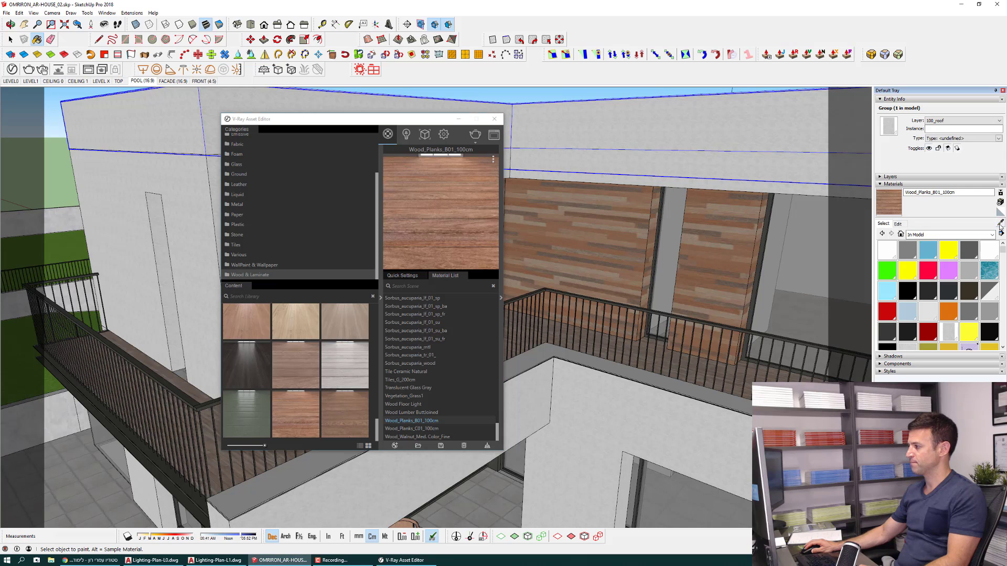
Sample the wall and replace Wood Floor Light with the wood planks.
{"action": "key", "text": "alt"}
{"action": "left_click", "coordinate": [595, 235], "text": "alt"}
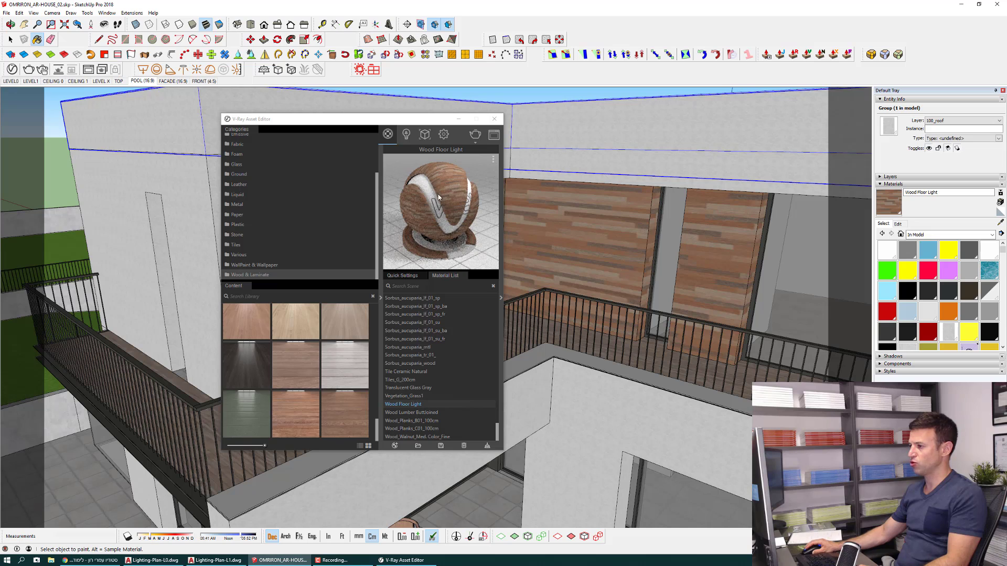
{"action": "scroll", "coordinate": [414, 423], "scroll_direction": "up", "scroll_amount": 1}
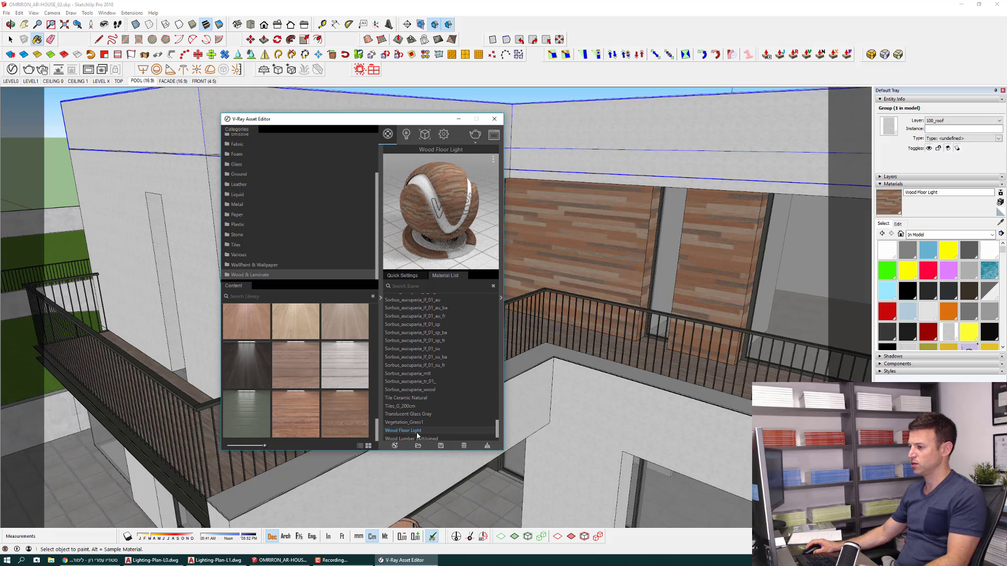
{"action": "right_click", "coordinate": [418, 434]}
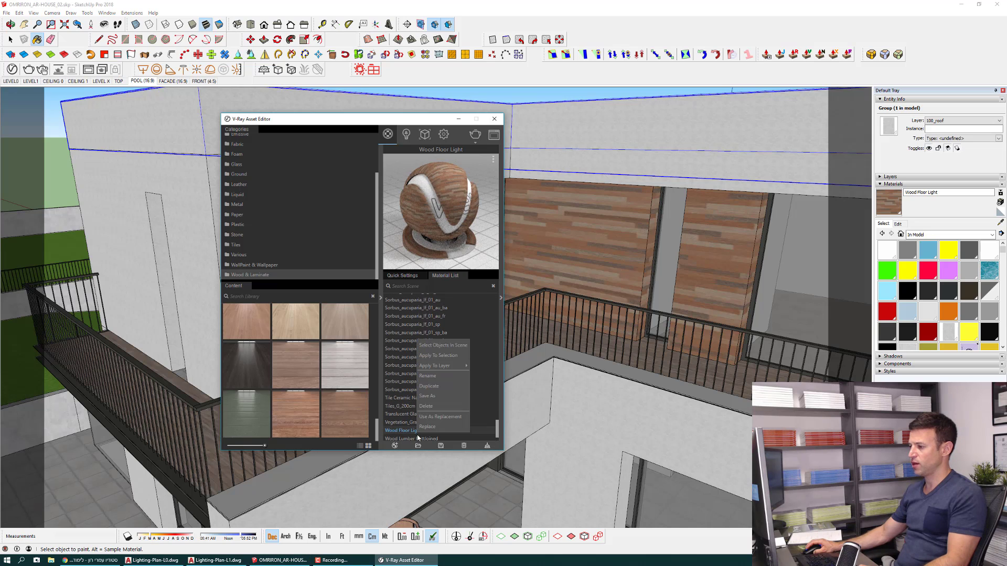
{"action": "left_click", "coordinate": [446, 427]}
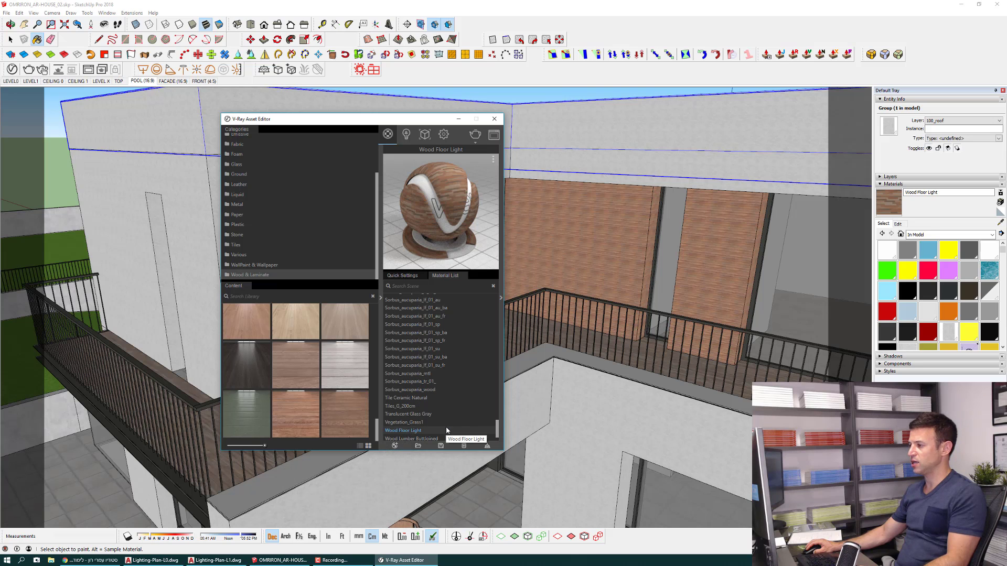
Sample the balcony wall again to check it now uses Wood_Planks_B01_100cm.
{"action": "mouse_move", "coordinate": [576, 358]}
{"action": "middle_mouse_down"}
{"action": "mouse_move", "coordinate": [620, 283]}
{"action": "mouse_move", "coordinate": [625, 248]}
{"action": "middle_mouse_up"}
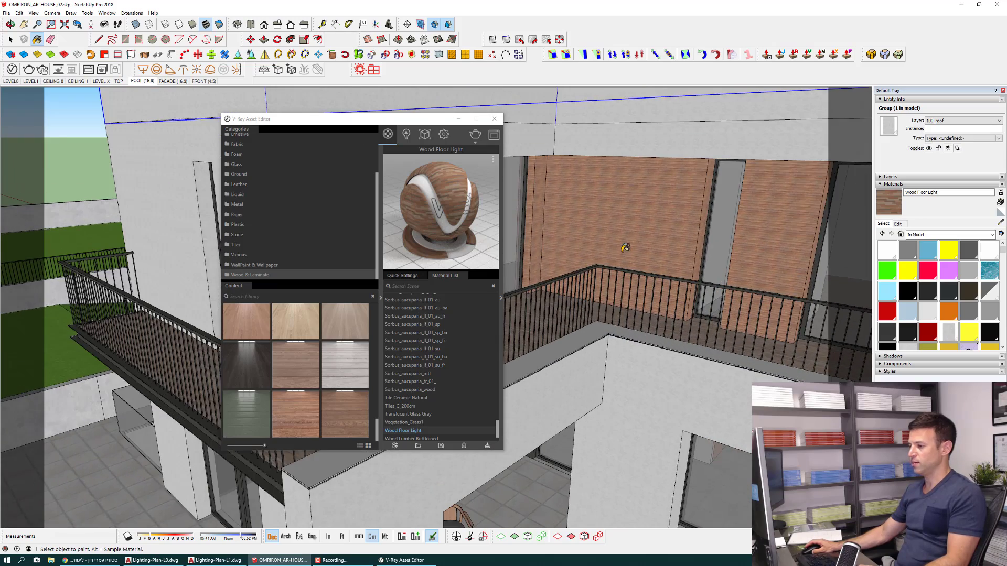
{"action": "scroll", "coordinate": [616, 213], "scroll_direction": "up", "scroll_amount": 3}
{"action": "scroll", "coordinate": [622, 212], "scroll_direction": "up", "scroll_amount": 3}
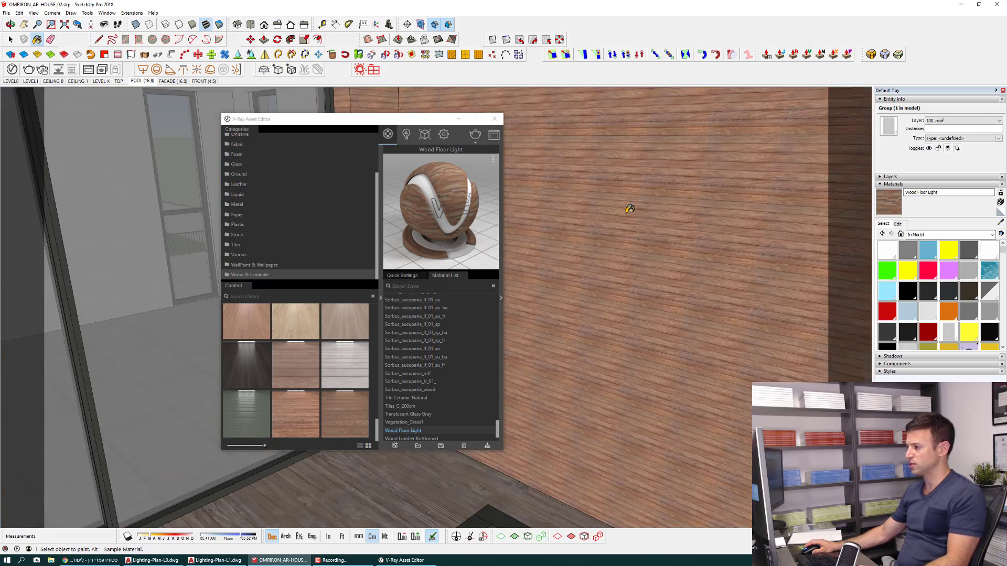
{"action": "scroll", "coordinate": [627, 214], "scroll_direction": "up", "scroll_amount": 2}
{"action": "left_click", "coordinate": [628, 214], "text": "alt"}
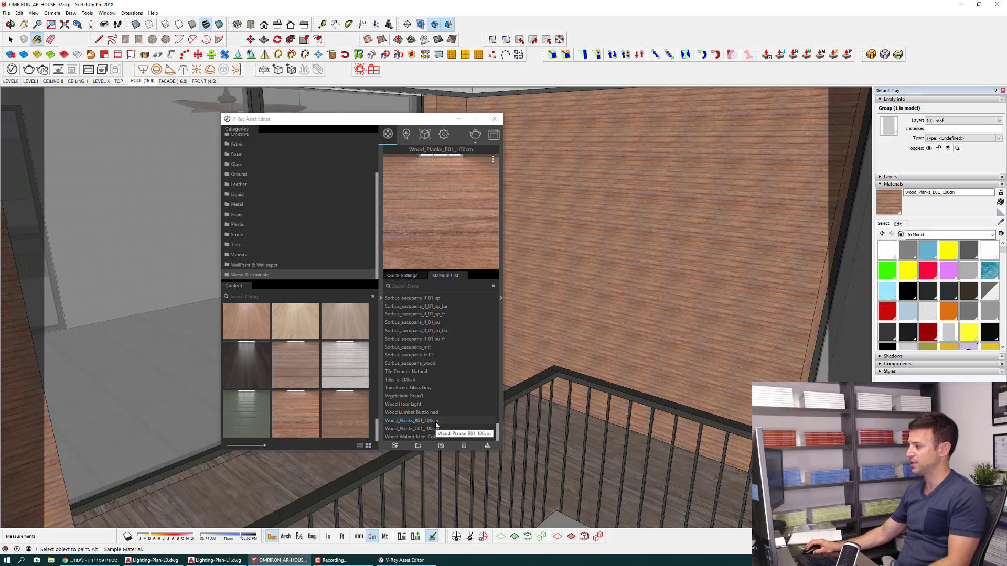
Set the Wood_Planks_B01_100cm texture size to 100 cm.
{"action": "left_click", "coordinate": [898, 224]}
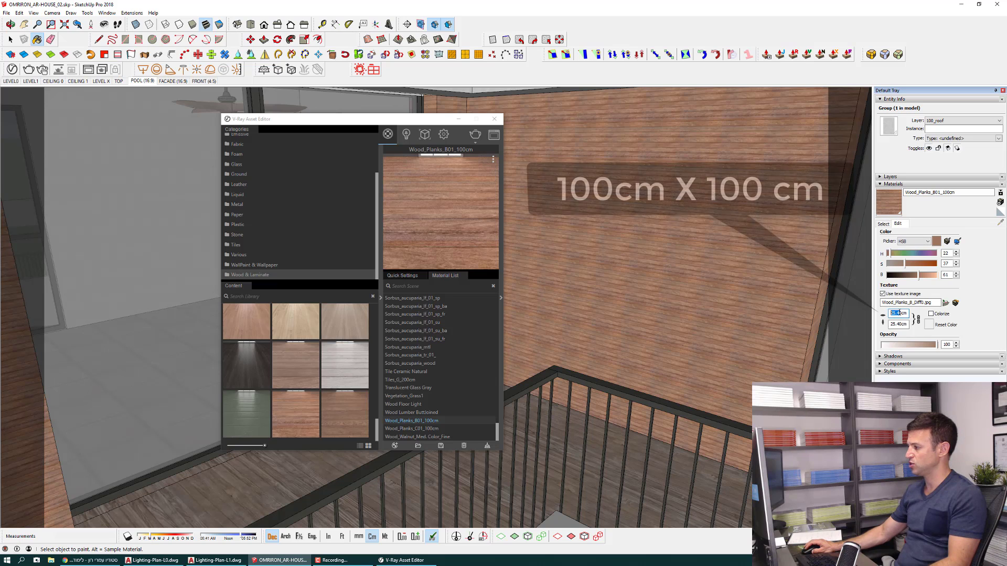
{"action": "type", "text": "100"}
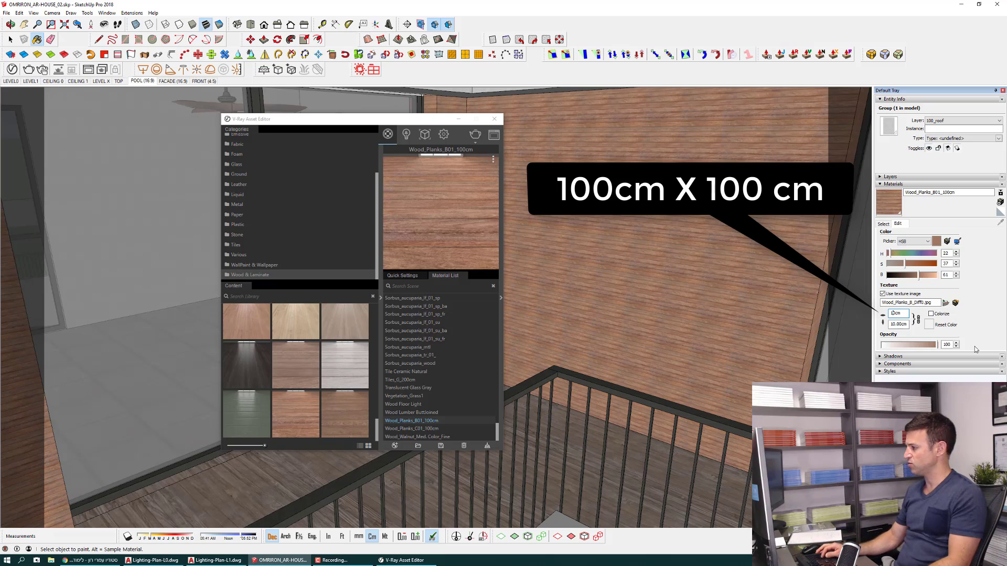
{"action": "key", "text": "Return"}
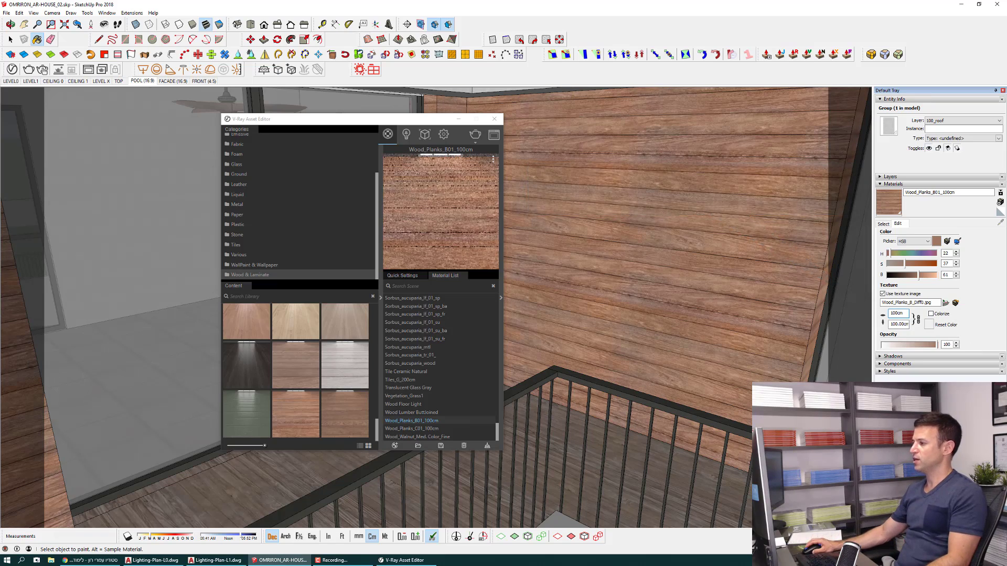
Orbit and zoom in on the balcony's wood floor and wall corner.
{"action": "middle_click_drag", "start_coordinate": [579, 341], "coordinate": [619, 319]}
{"action": "scroll", "coordinate": [618, 319], "scroll_direction": "down", "scroll_amount": 3}
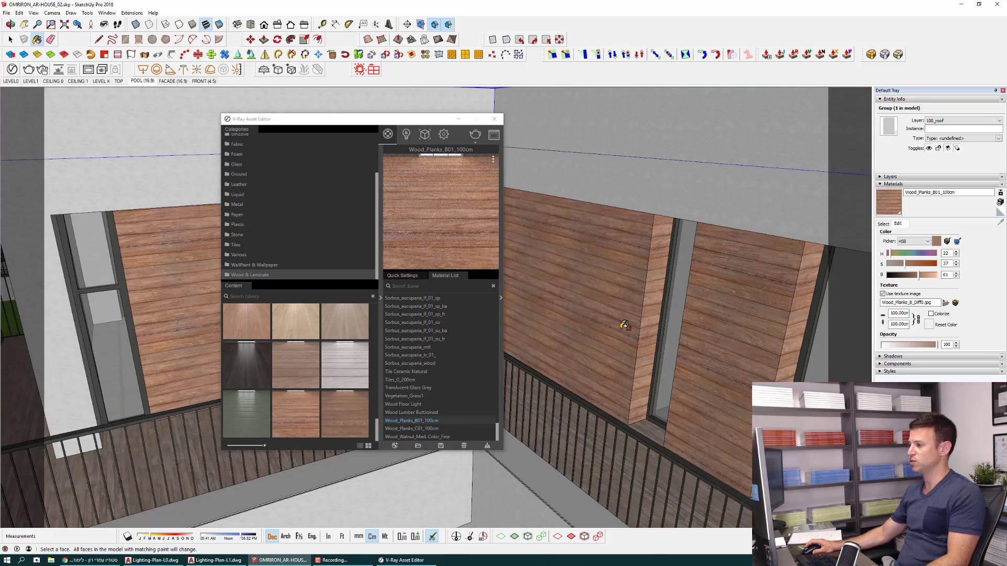
{"action": "scroll", "coordinate": [620, 322], "scroll_direction": "down", "scroll_amount": 3}
{"action": "scroll", "coordinate": [607, 356], "scroll_direction": "down", "scroll_amount": 2}
{"action": "scroll", "coordinate": [667, 359], "scroll_direction": "down", "scroll_amount": 2}
{"action": "middle_click_drag", "start_coordinate": [674, 350], "coordinate": [637, 302]}
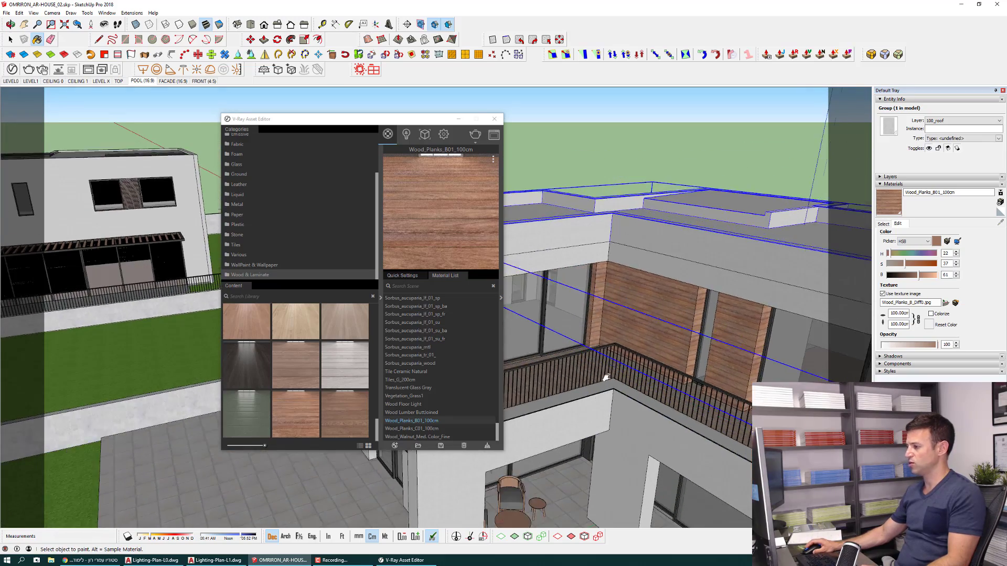
{"action": "scroll", "coordinate": [636, 300], "scroll_direction": "up", "scroll_amount": 2}
{"action": "scroll", "coordinate": [636, 300], "scroll_direction": "up", "scroll_amount": 2}
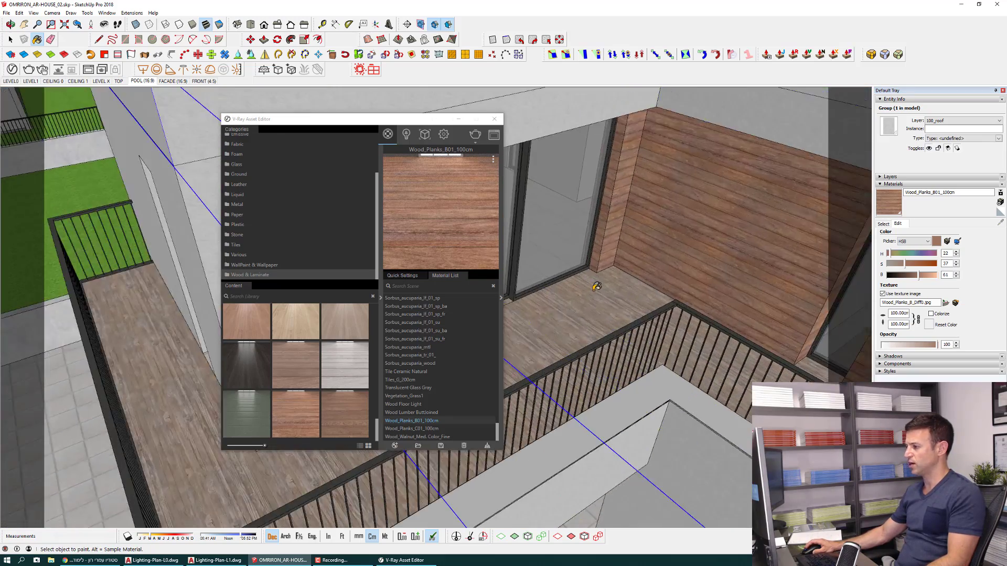
{"action": "scroll", "coordinate": [624, 326], "scroll_direction": "up", "scroll_amount": 2}
{"action": "scroll", "coordinate": [603, 360], "scroll_direction": "up", "scroll_amount": 2}
{"action": "scroll", "coordinate": [614, 355], "scroll_direction": "up", "scroll_amount": 2}
{"action": "scroll", "coordinate": [615, 356], "scroll_direction": "up", "scroll_amount": 1}
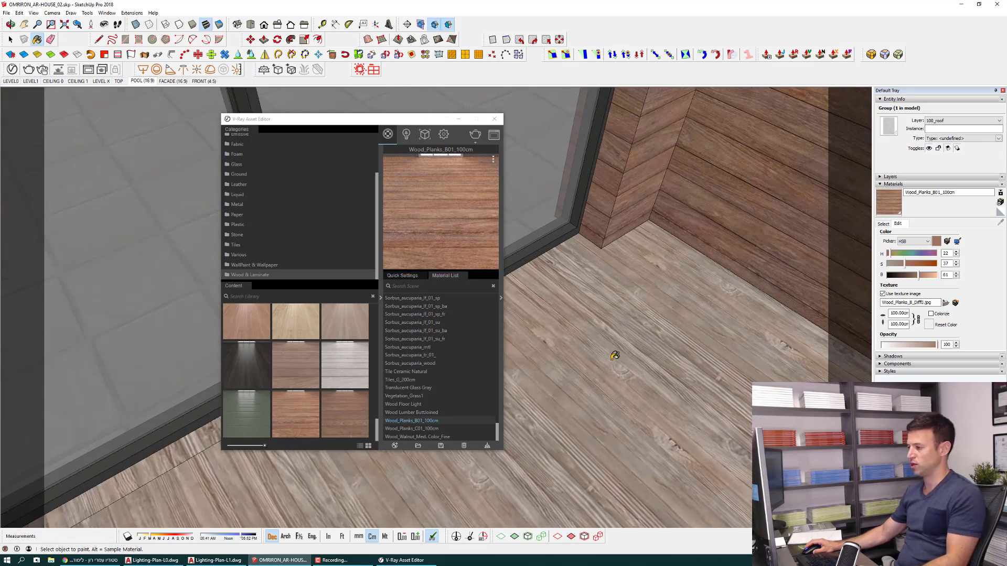
Sample the floor's current material and scroll the Wood library to the parquet flooring.
{"action": "left_click", "coordinate": [611, 371]}
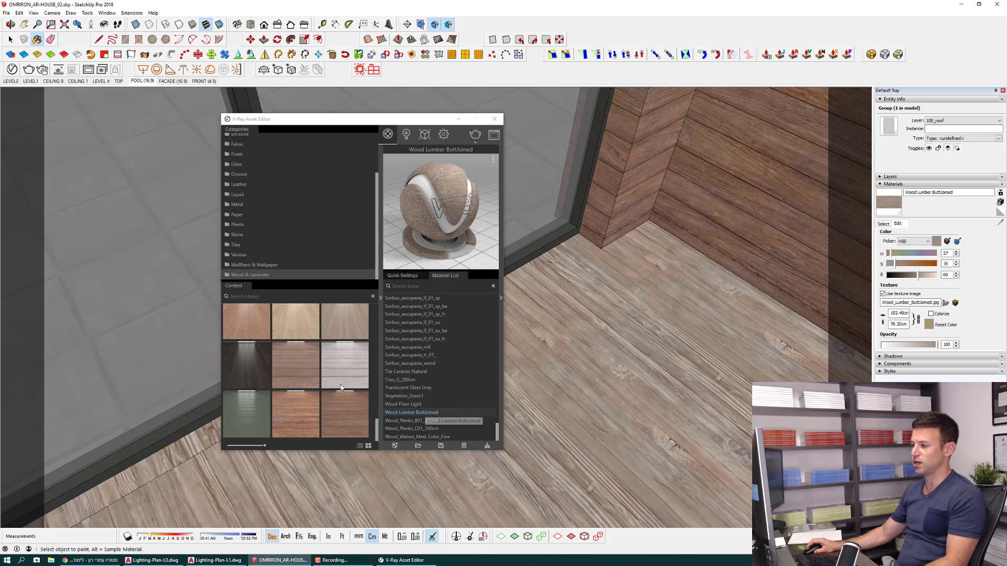
{"action": "scroll", "coordinate": [340, 386], "scroll_direction": "up", "scroll_amount": 2}
{"action": "scroll", "coordinate": [341, 386], "scroll_direction": "up", "scroll_amount": 2}
{"action": "scroll", "coordinate": [341, 386], "scroll_direction": "up", "scroll_amount": 2}
{"action": "scroll", "coordinate": [343, 385], "scroll_direction": "up", "scroll_amount": 2}
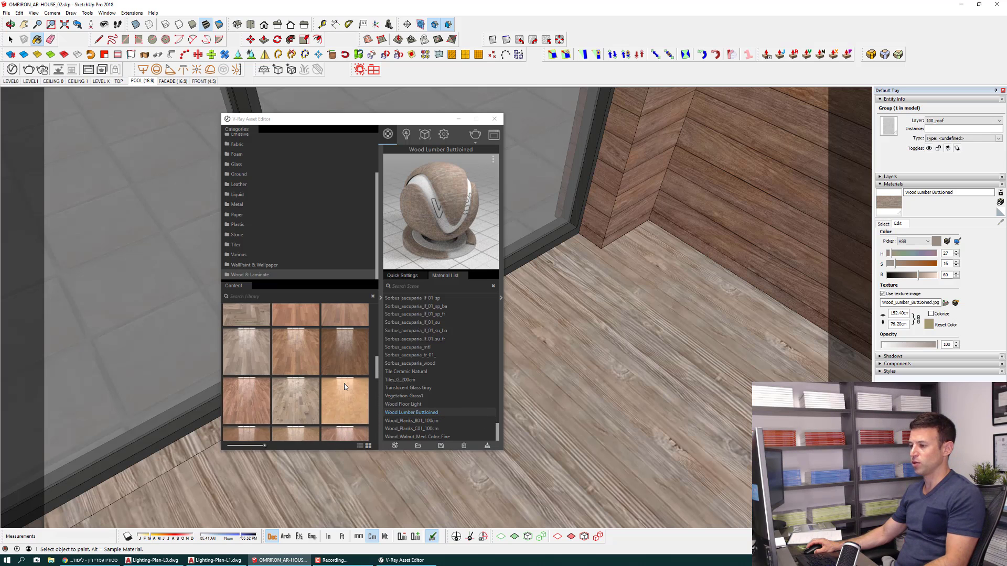
{"action": "scroll", "coordinate": [344, 385], "scroll_direction": "up", "scroll_amount": 2}
{"action": "scroll", "coordinate": [344, 385], "scroll_direction": "up", "scroll_amount": 2}
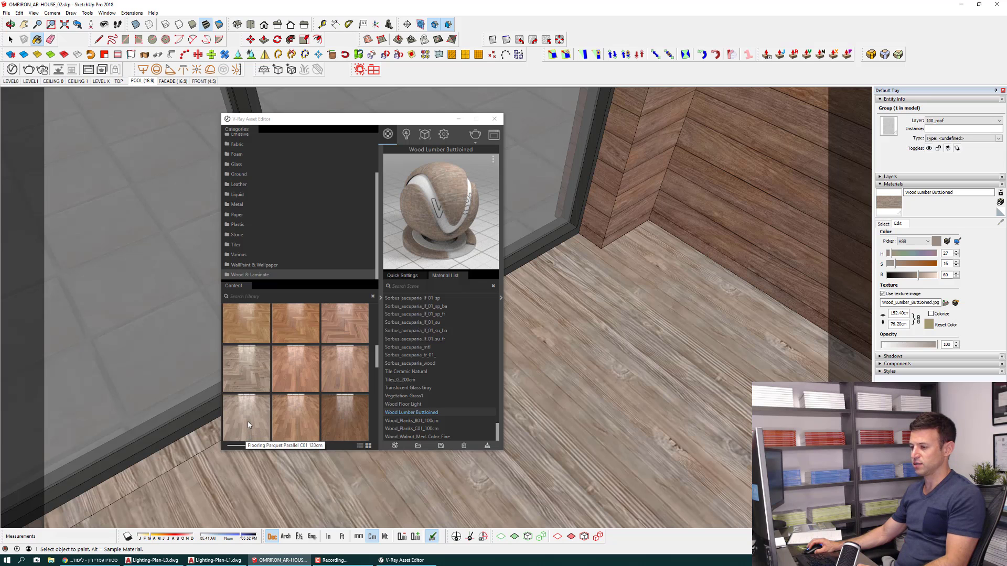
Add Flooring_Parquet_Parallel_C01_120cm to the Material List and set it as the replacement.
{"action": "left_click_drag", "start_coordinate": [248, 424], "coordinate": [422, 365]}
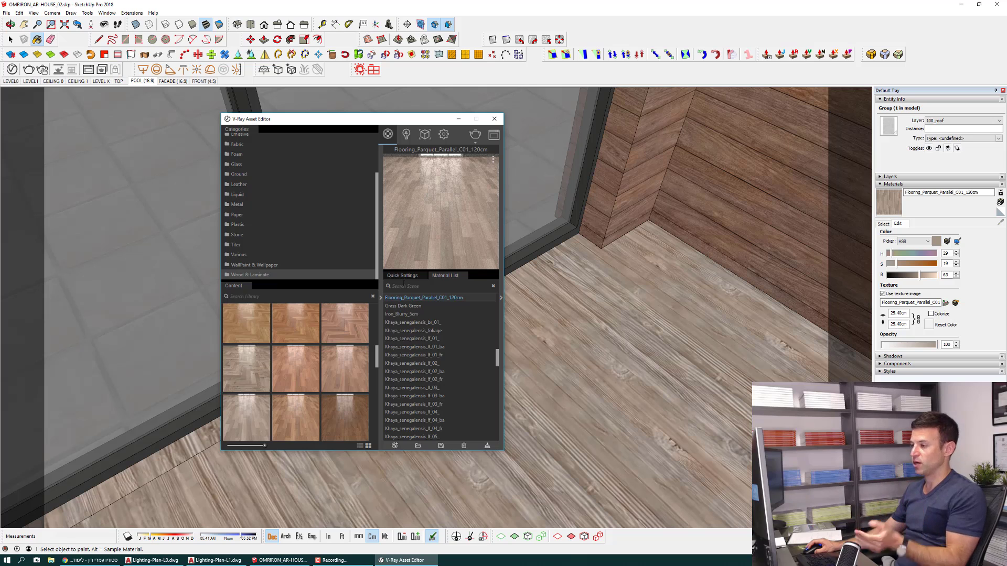
{"action": "right_click", "coordinate": [428, 303]}
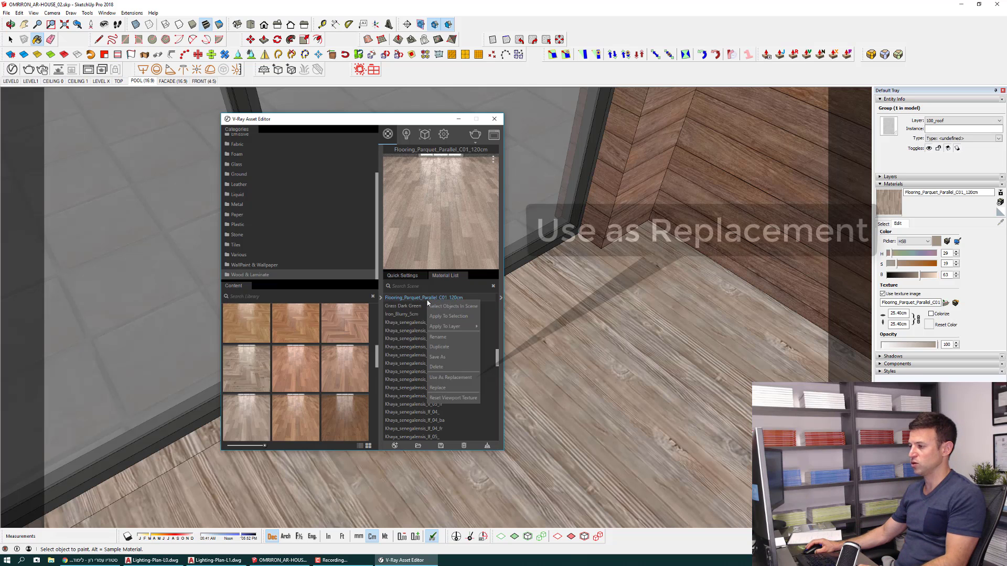
{"action": "left_click", "coordinate": [454, 378]}
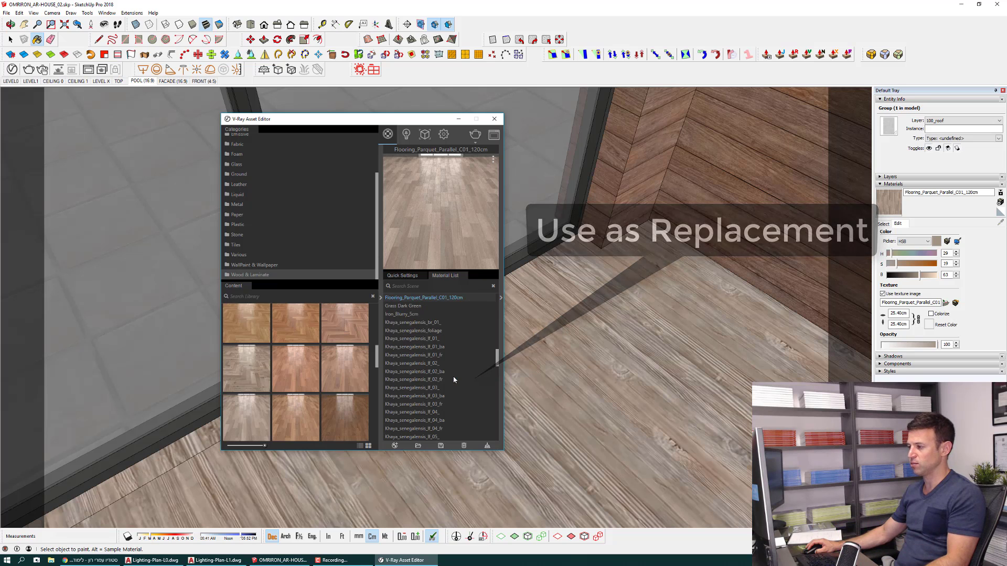
Replace the floor's Wood Lumber ButtJoined with the parquet and set its texture size to 120 cm.
{"action": "left_click", "coordinate": [607, 361]}
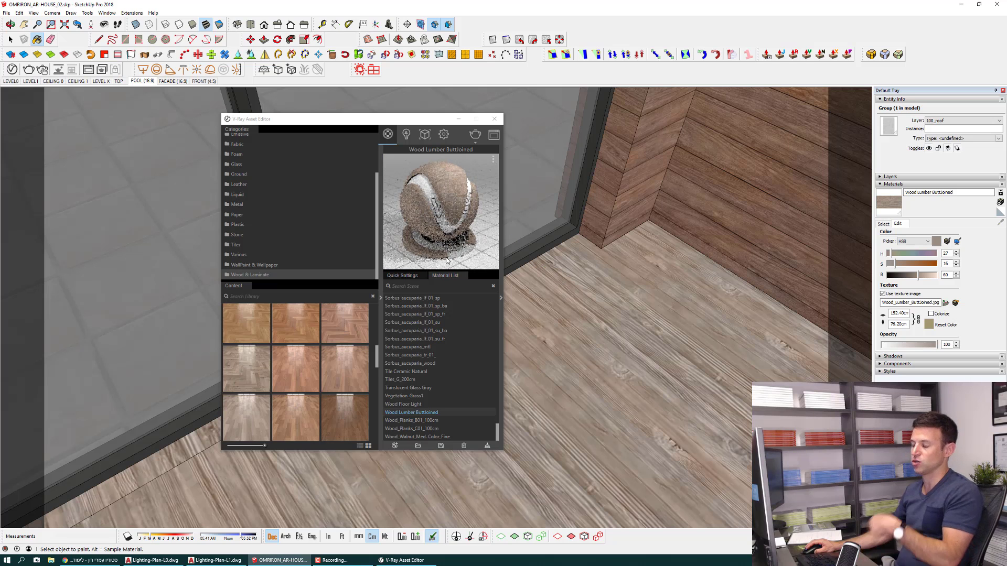
{"action": "right_click", "coordinate": [436, 412]}
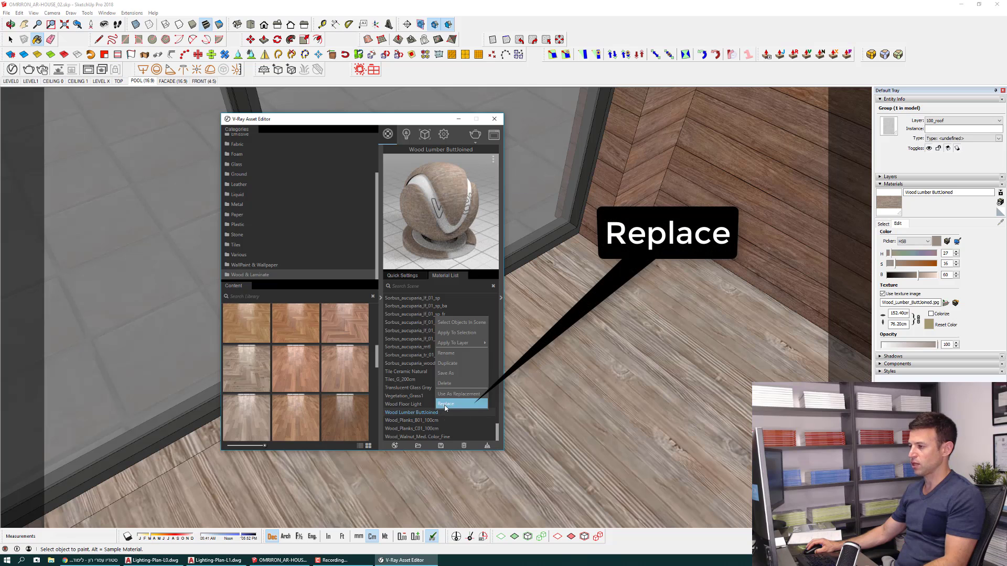
{"action": "left_click", "coordinate": [445, 408]}
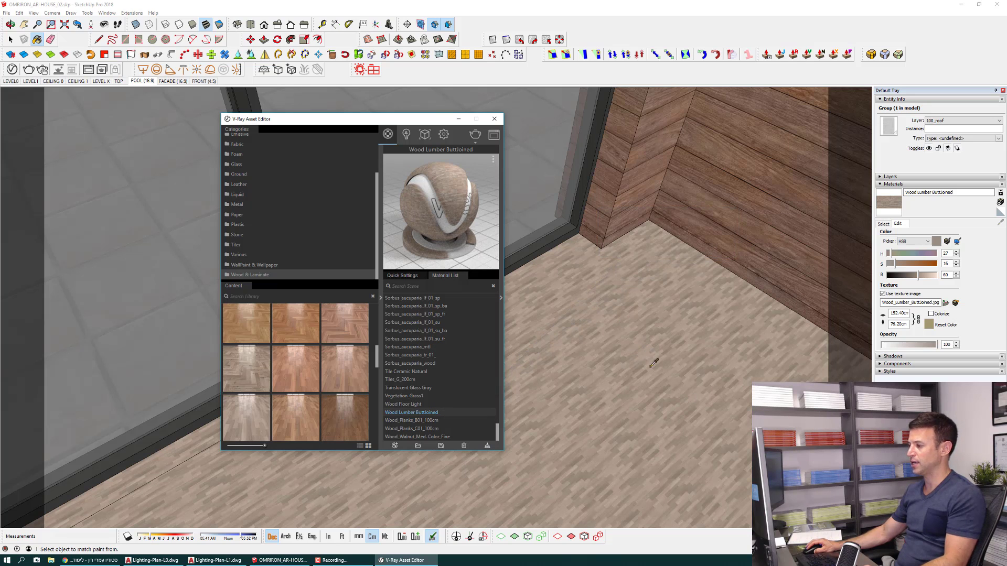
{"action": "left_click", "coordinate": [650, 366], "text": "alt"}
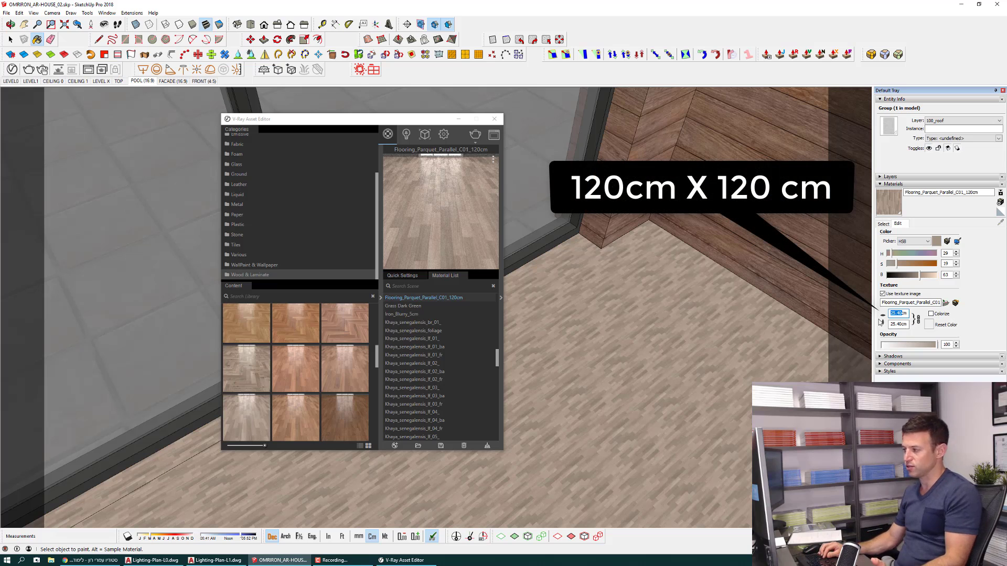
{"action": "type", "text": "0"}
{"action": "key", "text": "Return"}
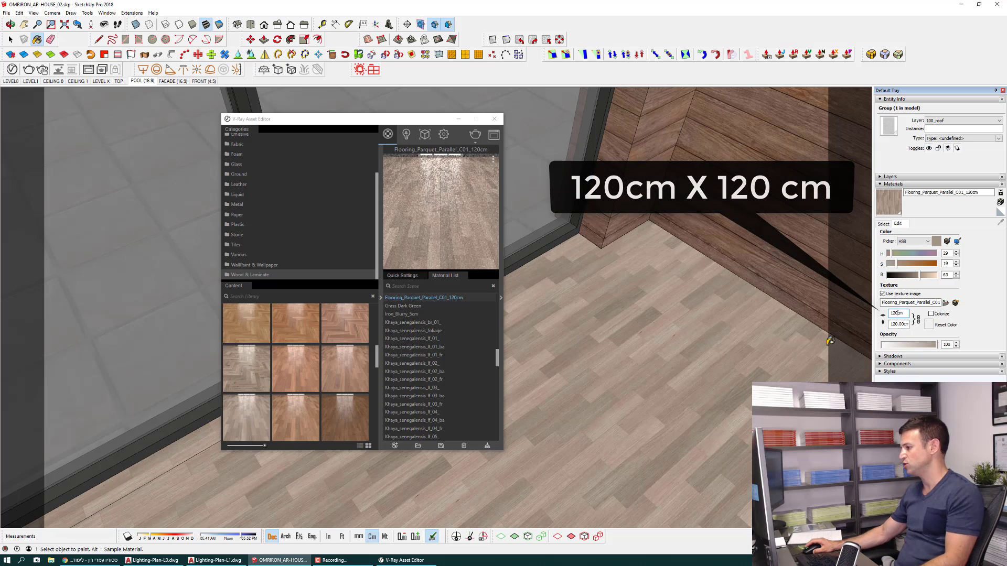
Pan and orbit the view over the balcony, lawn and roof toward the grey wall.
{"action": "scroll", "coordinate": [638, 332], "scroll_direction": "down", "scroll_amount": 2}
{"action": "scroll", "coordinate": [664, 342], "scroll_direction": "down", "scroll_amount": 2}
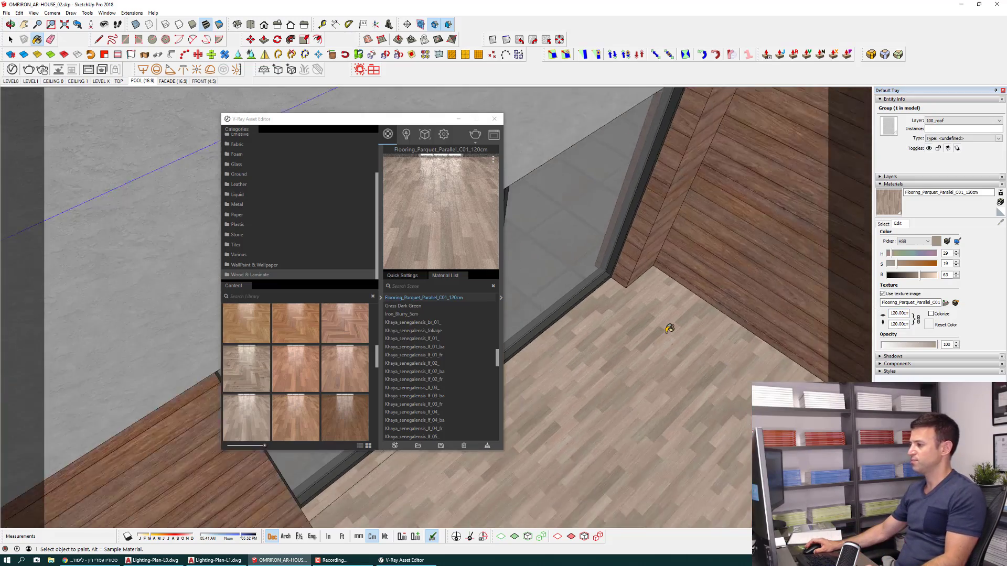
{"action": "scroll", "coordinate": [671, 320], "scroll_direction": "down", "scroll_amount": 3}
{"action": "scroll", "coordinate": [666, 341], "scroll_direction": "down", "scroll_amount": 2}
{"action": "scroll", "coordinate": [664, 315], "scroll_direction": "down", "scroll_amount": 3}
{"action": "scroll", "coordinate": [669, 367], "scroll_direction": "down", "scroll_amount": 2}
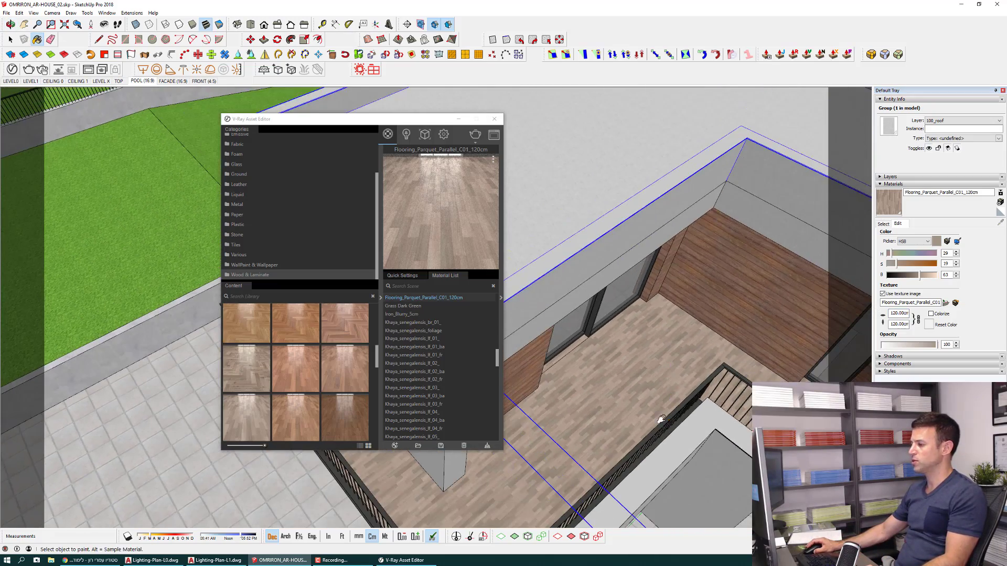
{"action": "middle_click_drag", "start_coordinate": [661, 418], "coordinate": [666, 199], "text": "shift"}
{"action": "scroll", "coordinate": [608, 326], "scroll_direction": "up", "scroll_amount": 3}
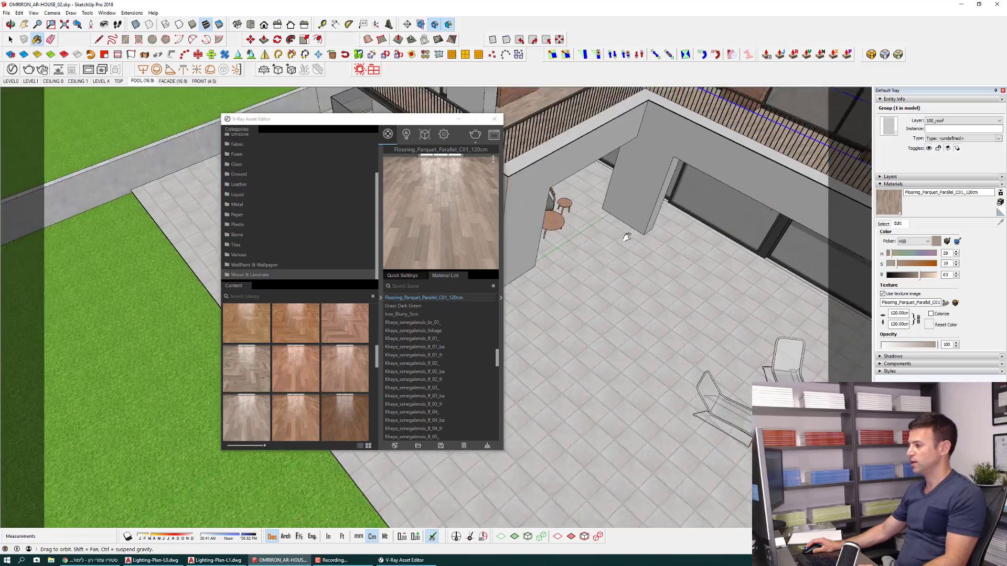
{"action": "scroll", "coordinate": [608, 326], "scroll_direction": "up", "scroll_amount": 2}
{"action": "mouse_move", "coordinate": [609, 327]}
{"action": "middle_mouse_down", "text": "shift"}
{"action": "mouse_move", "coordinate": [663, 326]}
{"action": "mouse_move", "coordinate": [776, 285]}
{"action": "mouse_move", "coordinate": [710, 232]}
{"action": "mouse_move", "coordinate": [657, 251]}
{"action": "mouse_move", "coordinate": [646, 210]}
{"action": "middle_mouse_up", "text": "shift"}
{"action": "scroll", "coordinate": [630, 257], "scroll_direction": "up", "scroll_amount": 3}
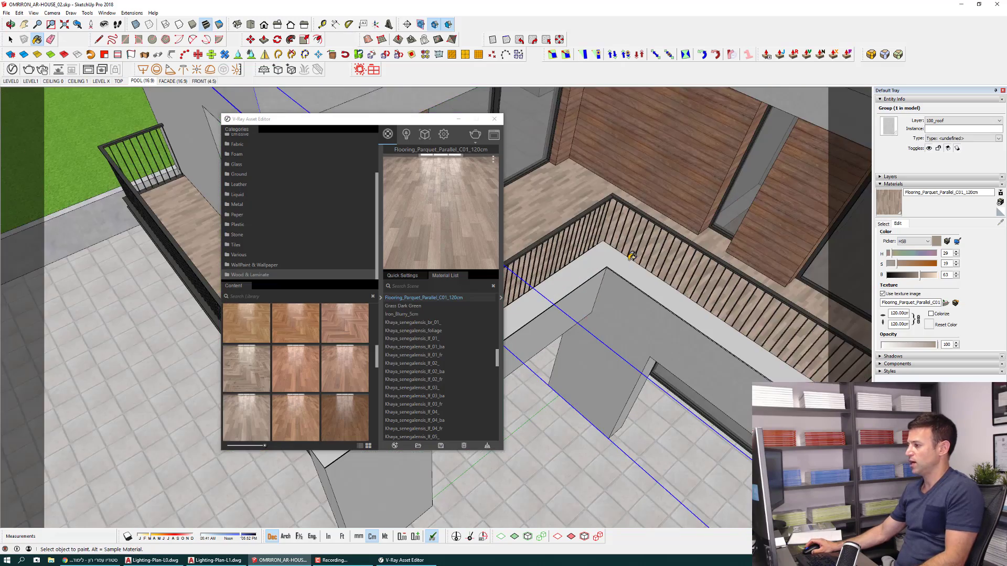
{"action": "mouse_move", "coordinate": [618, 310]}
{"action": "middle_mouse_down"}
{"action": "mouse_move", "coordinate": [596, 220]}
{"action": "mouse_move", "coordinate": [624, 232]}
{"action": "middle_mouse_up"}
{"action": "scroll", "coordinate": [603, 234], "scroll_direction": "up", "scroll_amount": 3}
{"action": "scroll", "coordinate": [610, 237], "scroll_direction": "up", "scroll_amount": 3}
{"action": "key", "text": "alt"}
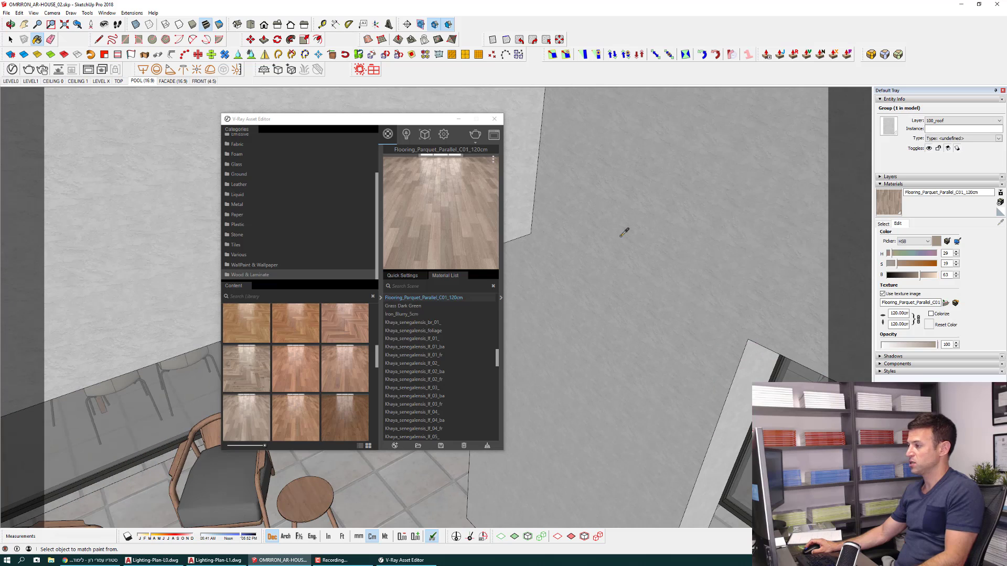
Add WallPaint_FineGrain_01_White_1m from the WallPaint & Wallpaper library and set it as the replacement material.
{"action": "left_click", "coordinate": [624, 231]}
{"action": "scroll", "coordinate": [624, 232], "scroll_direction": "down", "scroll_amount": 1}
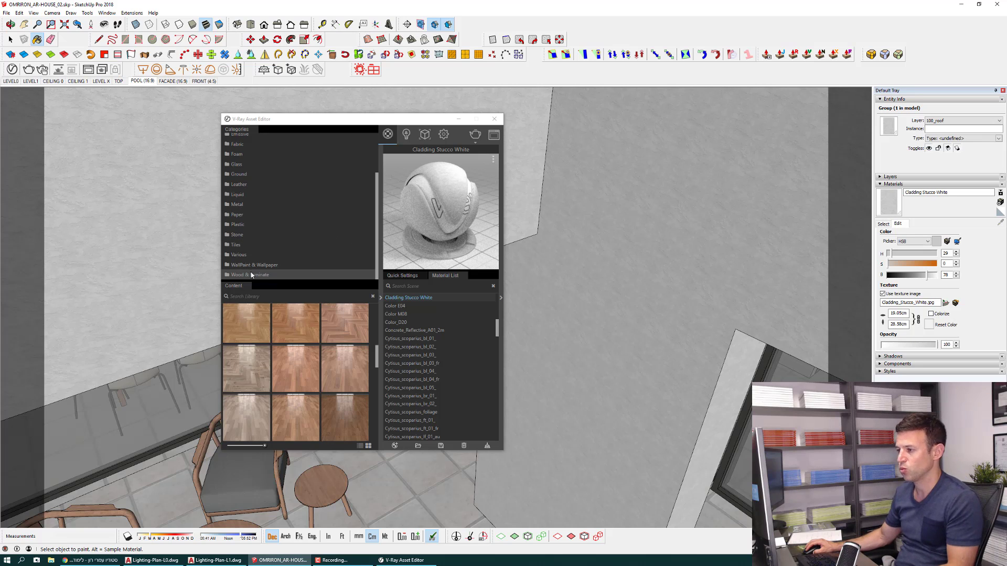
{"action": "left_click", "coordinate": [249, 266]}
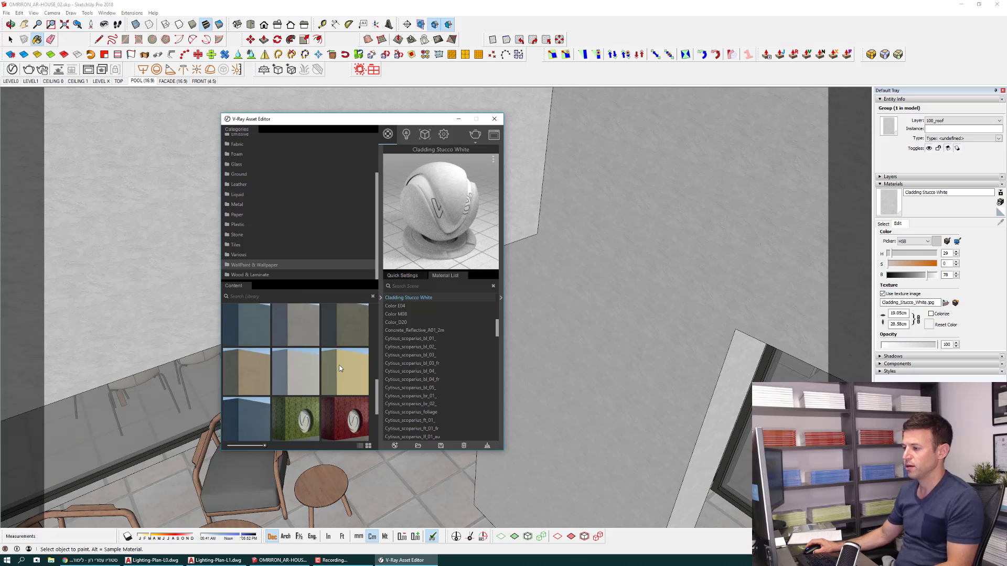
{"action": "scroll", "coordinate": [334, 376], "scroll_direction": "up", "scroll_amount": 2}
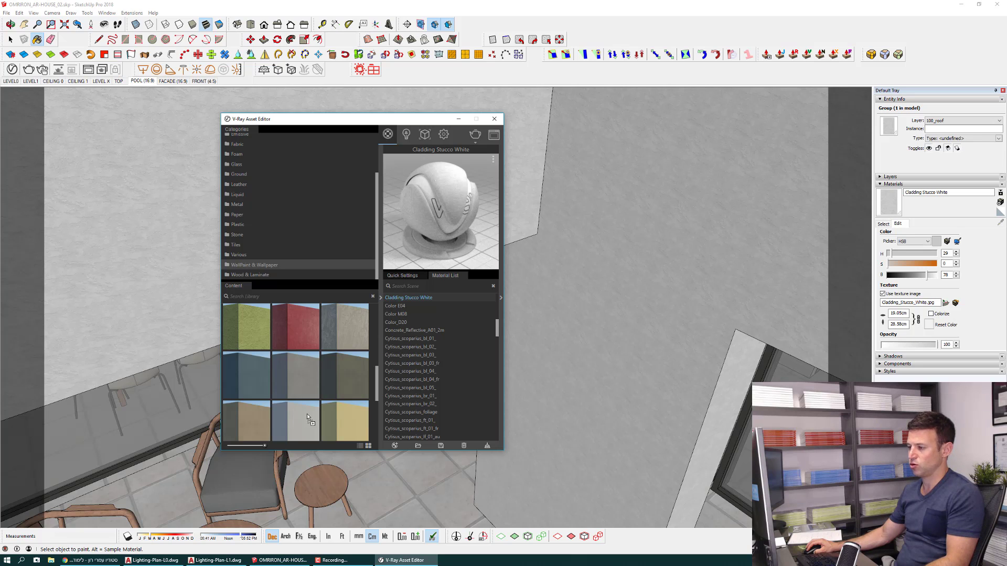
{"action": "left_click_drag", "start_coordinate": [306, 414], "coordinate": [419, 335]}
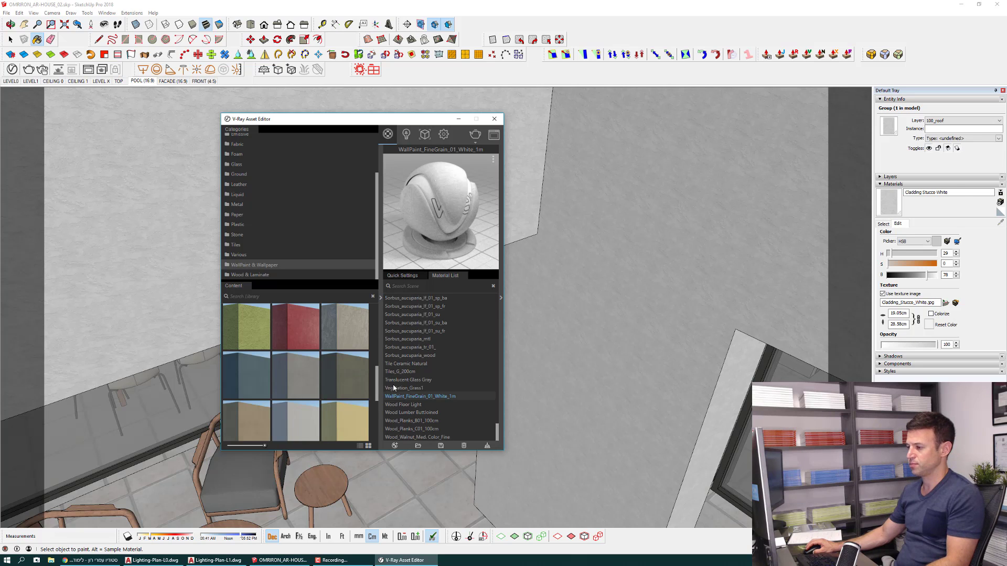
{"action": "right_click", "coordinate": [450, 395]}
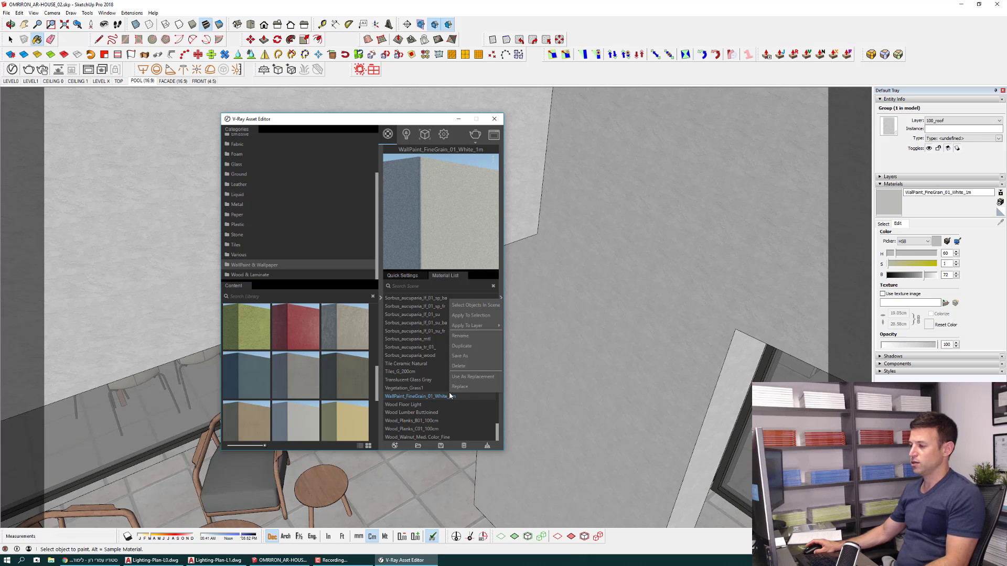
{"action": "left_click", "coordinate": [483, 381]}
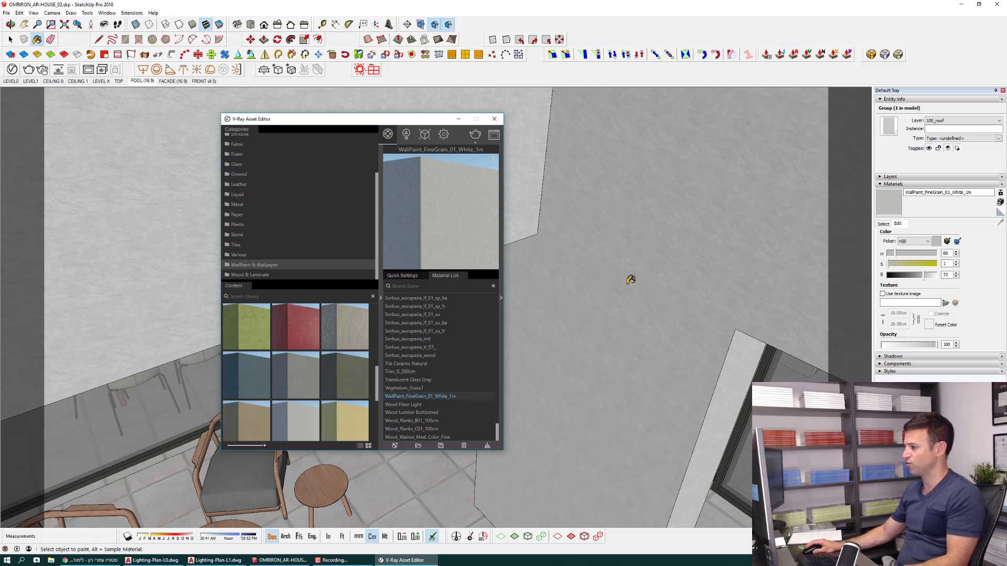
Replace the walls' Cladding Stucco White with the fine-grain white paint and confirm the change.
{"action": "left_click", "coordinate": [631, 278], "text": "alt"}
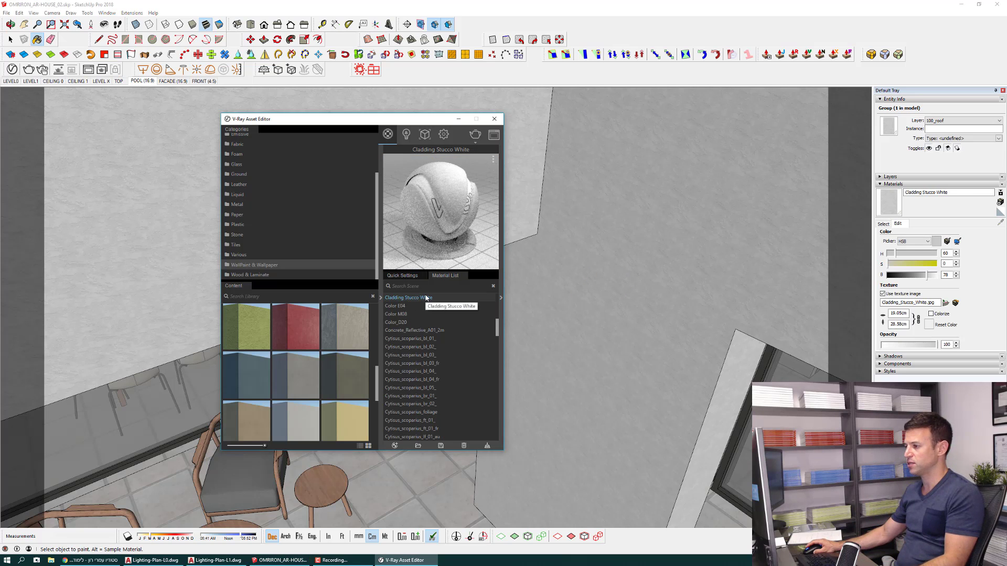
{"action": "right_click", "coordinate": [425, 298]}
{"action": "left_click", "coordinate": [450, 384]}
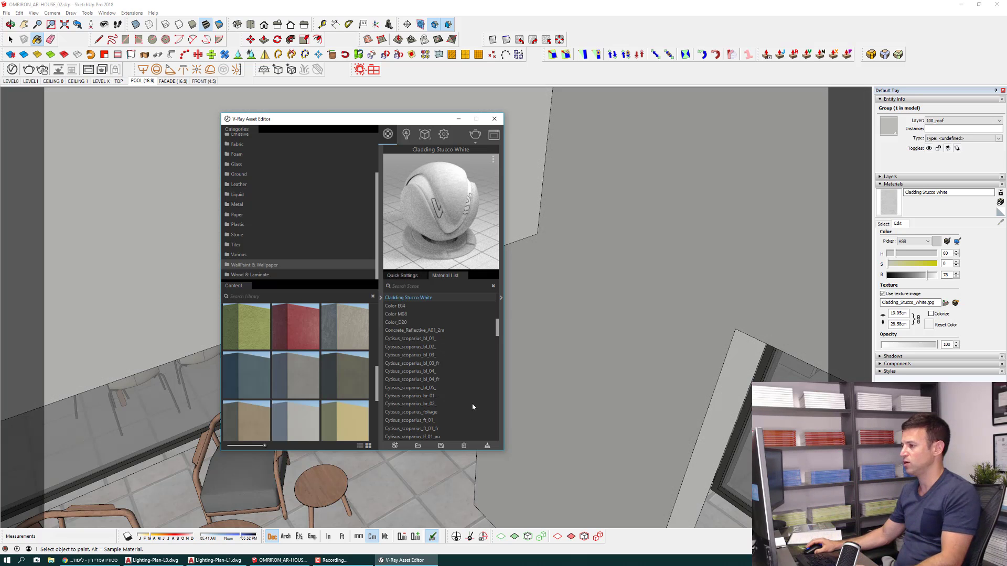
{"action": "left_click", "coordinate": [605, 282], "text": "alt"}
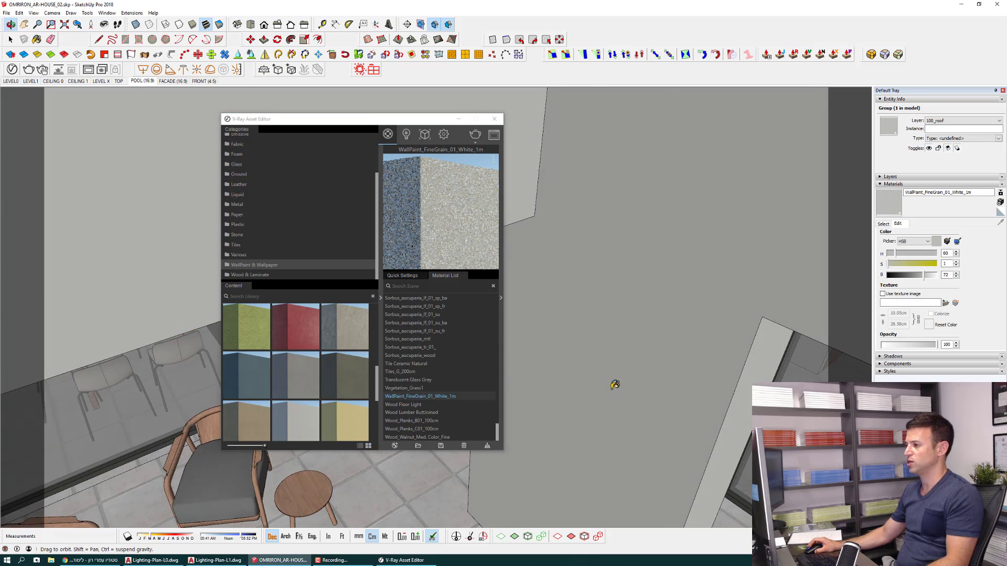
Orbit to an eye-level courtyard view and move the material editor off the house.
{"action": "middle_click_drag", "start_coordinate": [593, 422], "coordinate": [657, 342]}
{"action": "scroll", "coordinate": [658, 341], "scroll_direction": "down", "scroll_amount": 3}
{"action": "scroll", "coordinate": [657, 344], "scroll_direction": "down", "scroll_amount": 3}
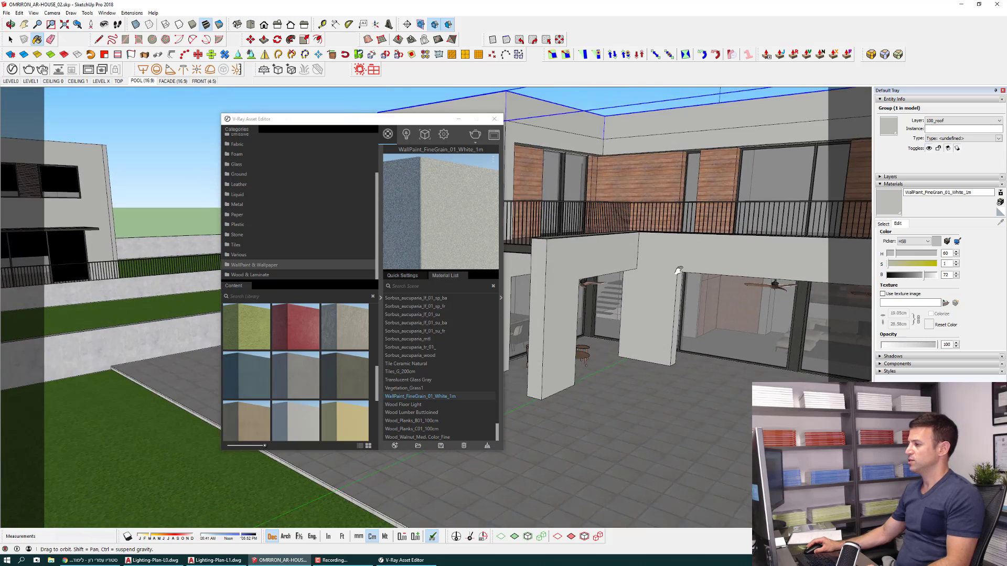
{"action": "middle_click_drag", "start_coordinate": [666, 284], "coordinate": [404, 100]}
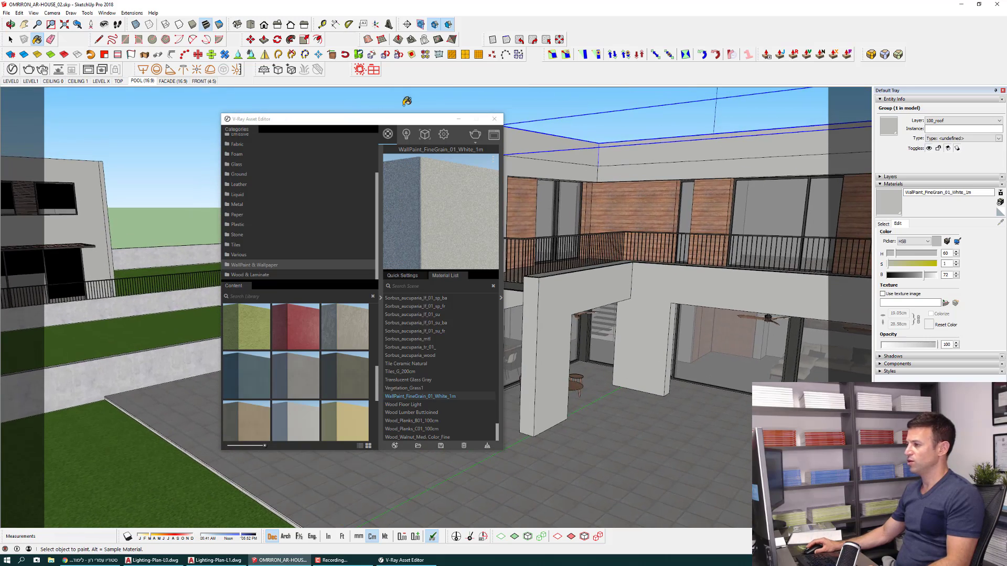
{"action": "left_click_drag", "start_coordinate": [396, 118], "coordinate": [238, 118]}
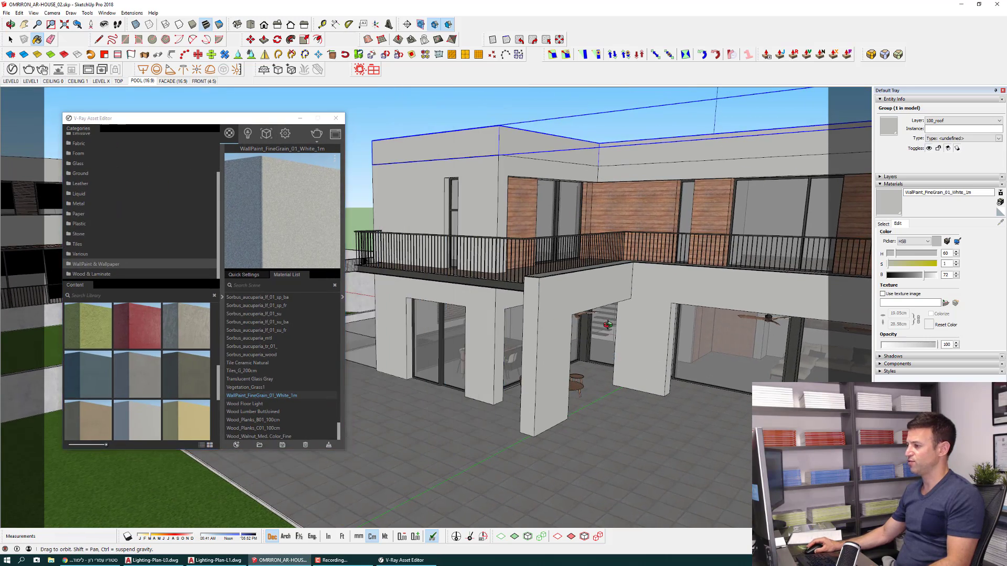
{"action": "scroll", "coordinate": [571, 283], "scroll_direction": "up", "scroll_amount": 2}
{"action": "scroll", "coordinate": [563, 272], "scroll_direction": "up", "scroll_amount": 3}
{"action": "scroll", "coordinate": [556, 260], "scroll_direction": "up", "scroll_amount": 3}
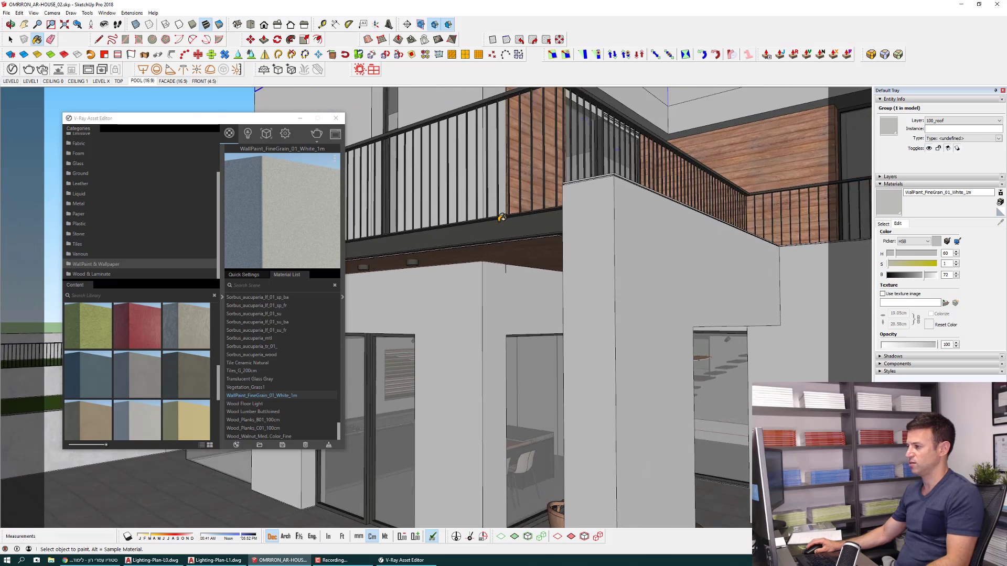
{"action": "scroll", "coordinate": [548, 247], "scroll_direction": "up", "scroll_amount": 3}
Sample the balcony beam's Metal Seamed material and orbit out to see the house.
{"action": "left_click", "coordinate": [550, 223], "text": "alt"}
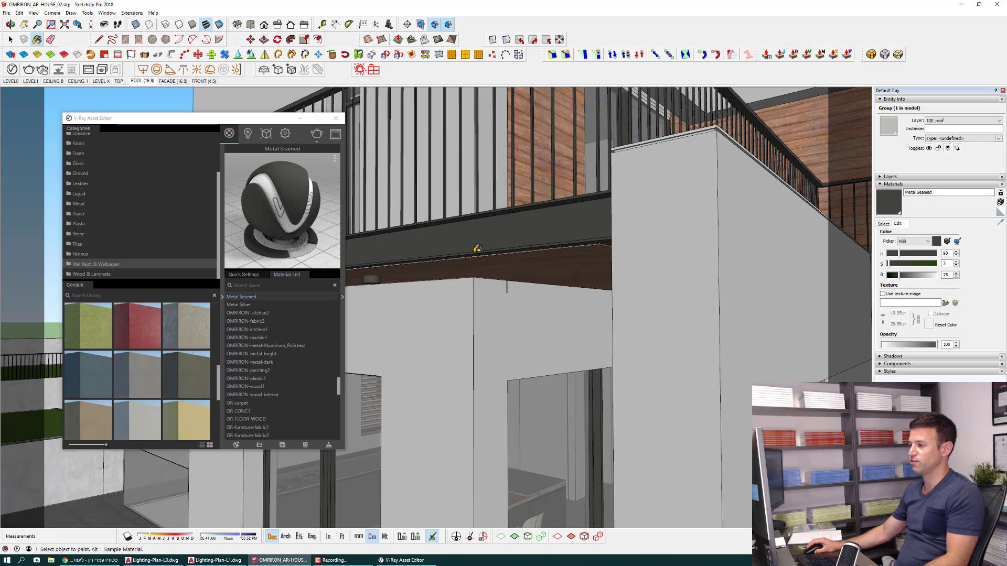
{"action": "middle_click_drag", "start_coordinate": [477, 248], "coordinate": [409, 242]}
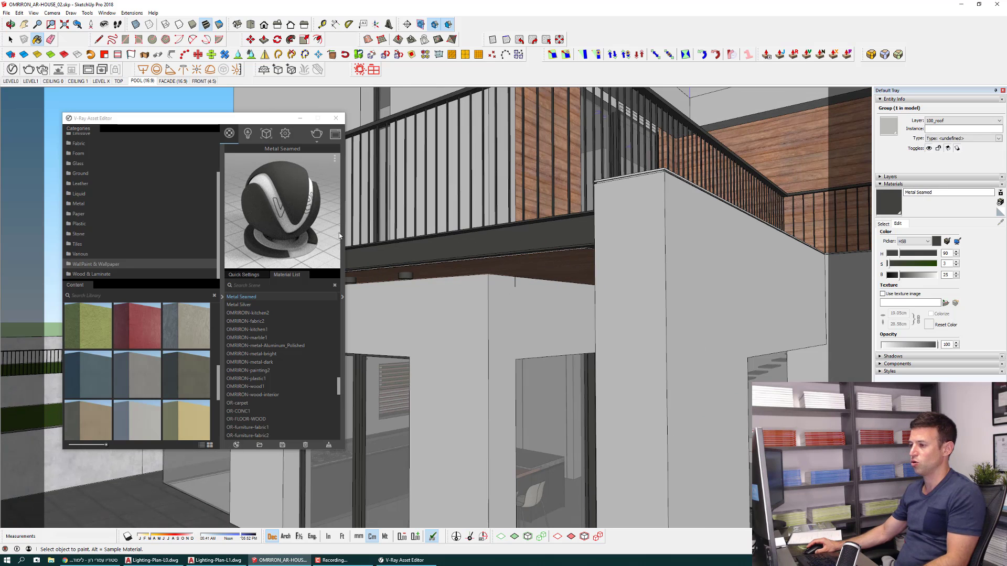
{"action": "scroll", "coordinate": [619, 249], "scroll_direction": "down", "scroll_amount": 4}
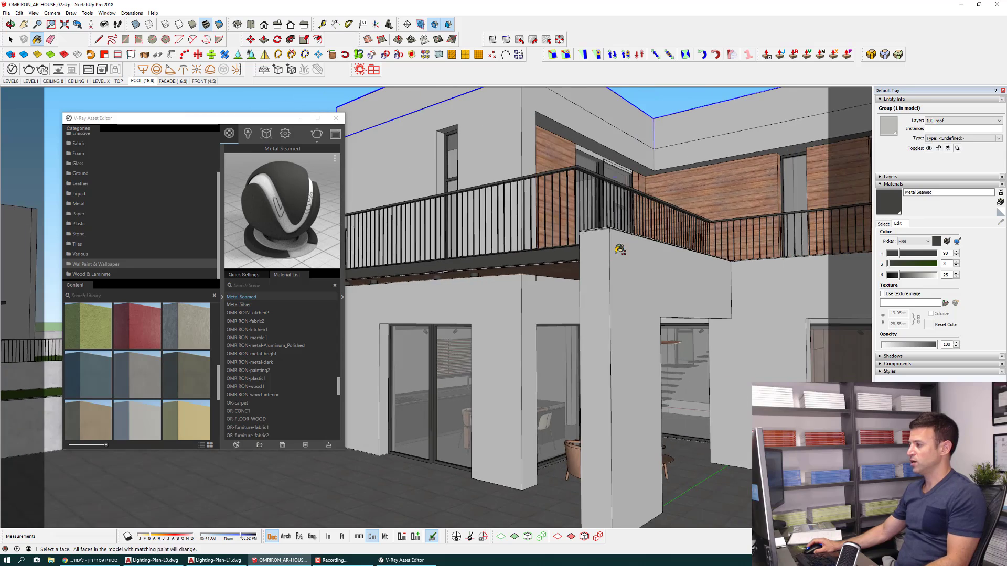
{"action": "scroll", "coordinate": [620, 250], "scroll_direction": "down", "scroll_amount": 3}
{"action": "mouse_move", "coordinate": [620, 250]}
{"action": "middle_mouse_down"}
{"action": "mouse_move", "coordinate": [505, 323]}
{"action": "mouse_move", "coordinate": [391, 245]}
{"action": "middle_mouse_up"}
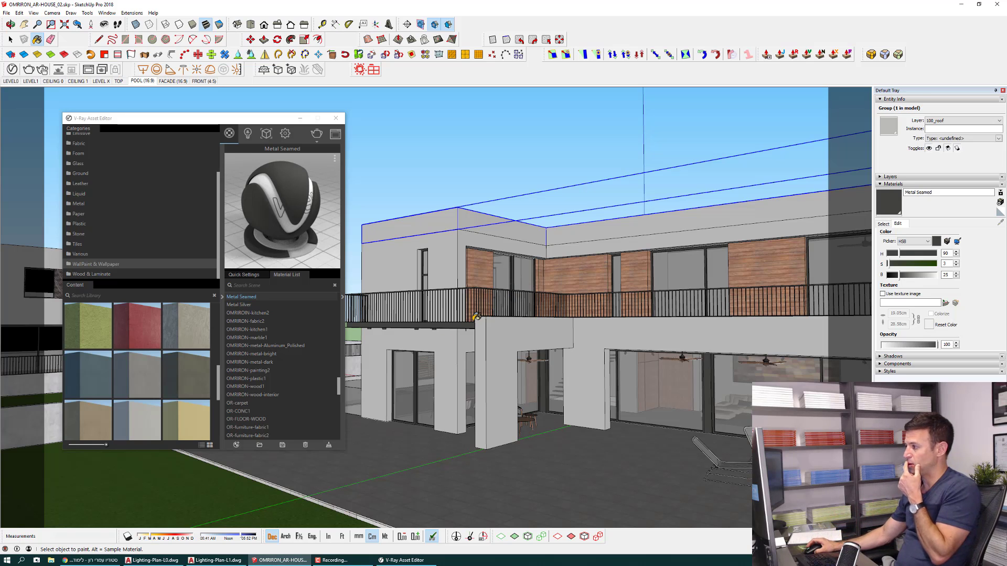
{"action": "middle_click_drag", "start_coordinate": [476, 316], "coordinate": [435, 312]}
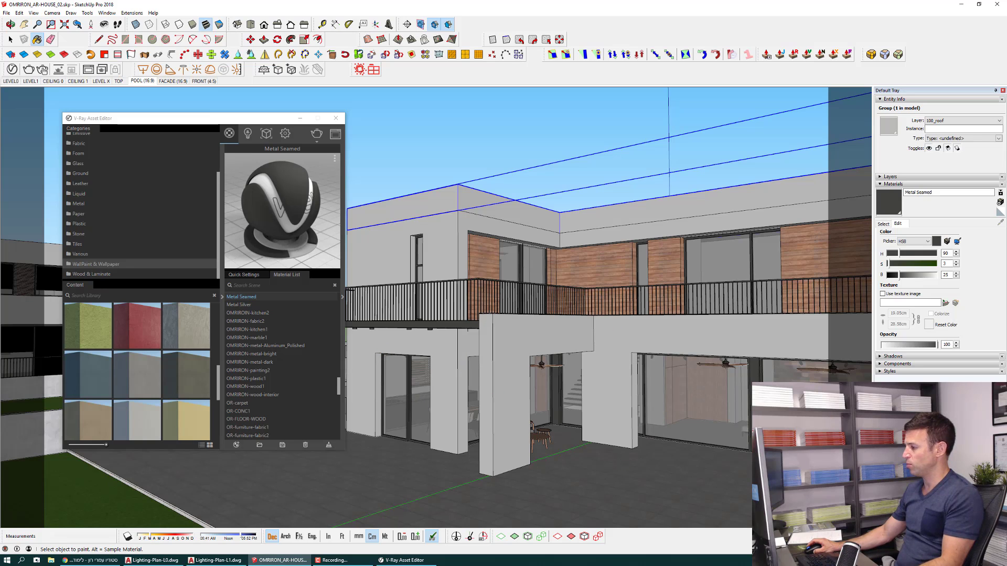
Set Metal Seamed to saturation 75 and brightness 77, trying hue 9 (red).
{"action": "left_click_drag", "start_coordinate": [922, 266], "coordinate": [925, 267]}
{"action": "left_click", "coordinate": [927, 275]}
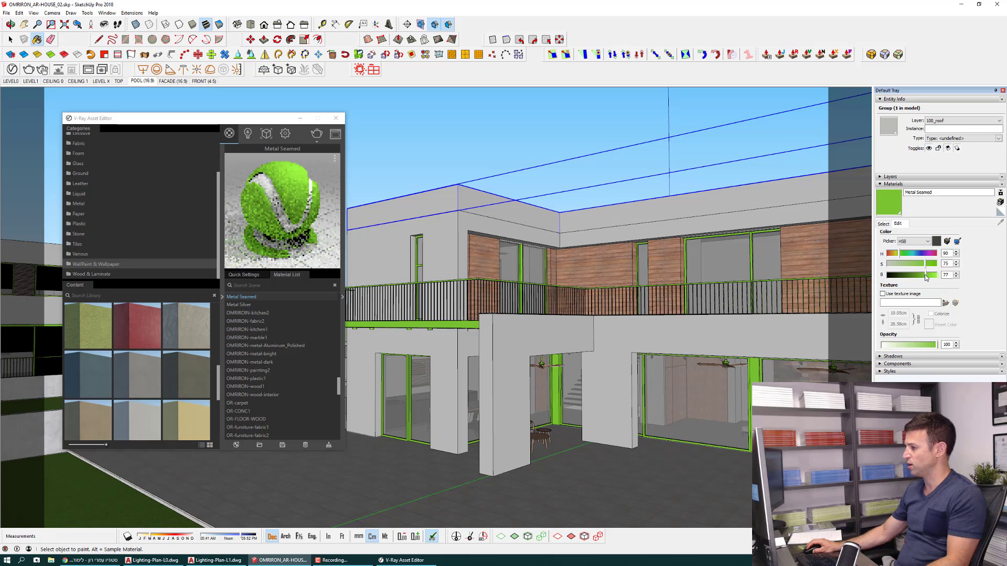
{"action": "left_click", "coordinate": [887, 254]}
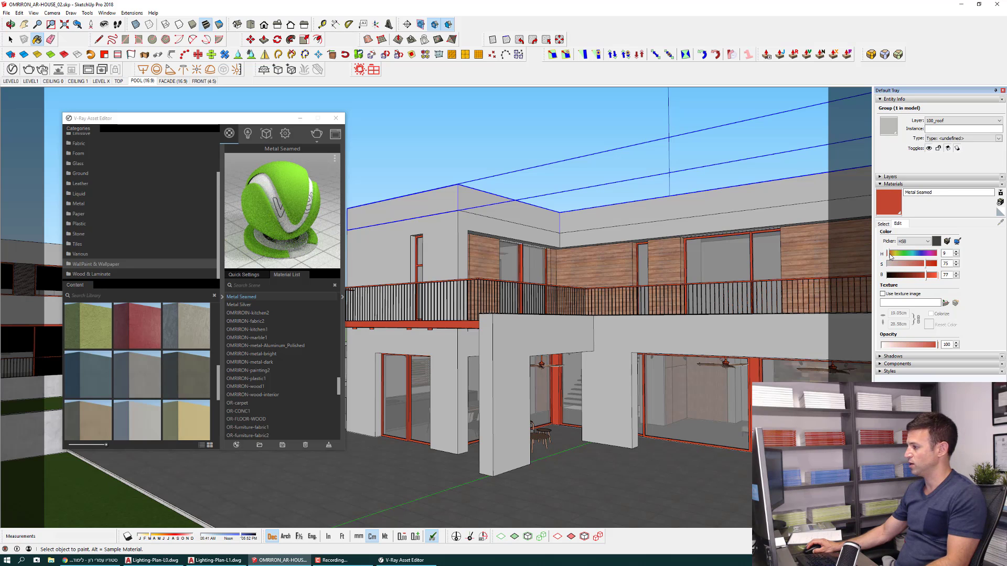
{"action": "mouse_move", "coordinate": [587, 362]}
{"action": "middle_mouse_down"}
{"action": "mouse_move", "coordinate": [660, 381]}
{"action": "mouse_move", "coordinate": [592, 422]}
{"action": "mouse_move", "coordinate": [450, 400]}
{"action": "middle_mouse_up"}
{"action": "scroll", "coordinate": [624, 405], "scroll_direction": "down", "scroll_amount": 5}
{"action": "scroll", "coordinate": [623, 406], "scroll_direction": "up", "scroll_amount": 5}
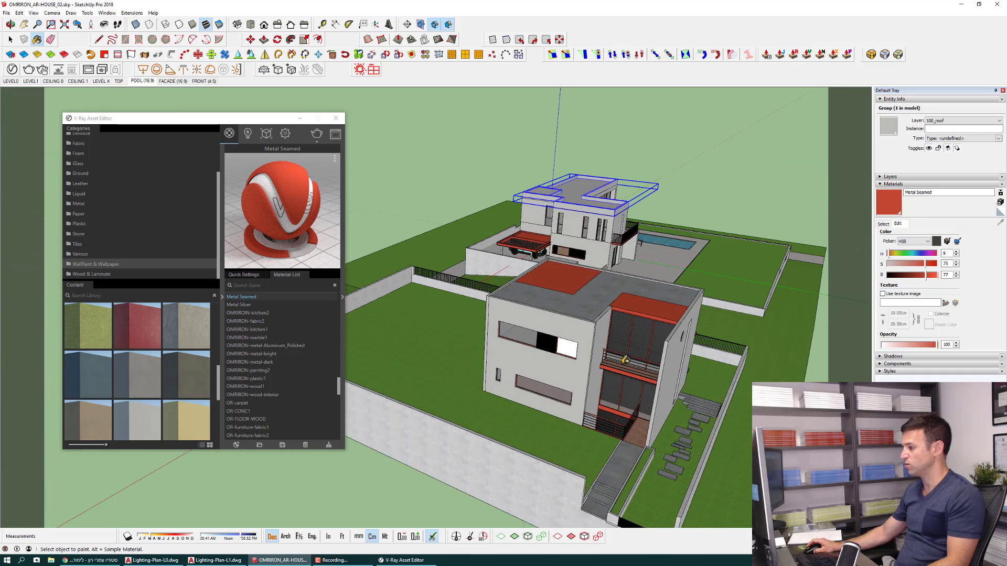
Change the Metal Seamed hue to 56 so the trims turn yellow.
{"action": "mouse_move", "coordinate": [624, 406]}
{"action": "middle_mouse_down"}
{"action": "mouse_move", "coordinate": [702, 396]}
{"action": "mouse_move", "coordinate": [641, 379]}
{"action": "mouse_move", "coordinate": [306, 410]}
{"action": "mouse_move", "coordinate": [891, 266]}
{"action": "middle_mouse_up"}
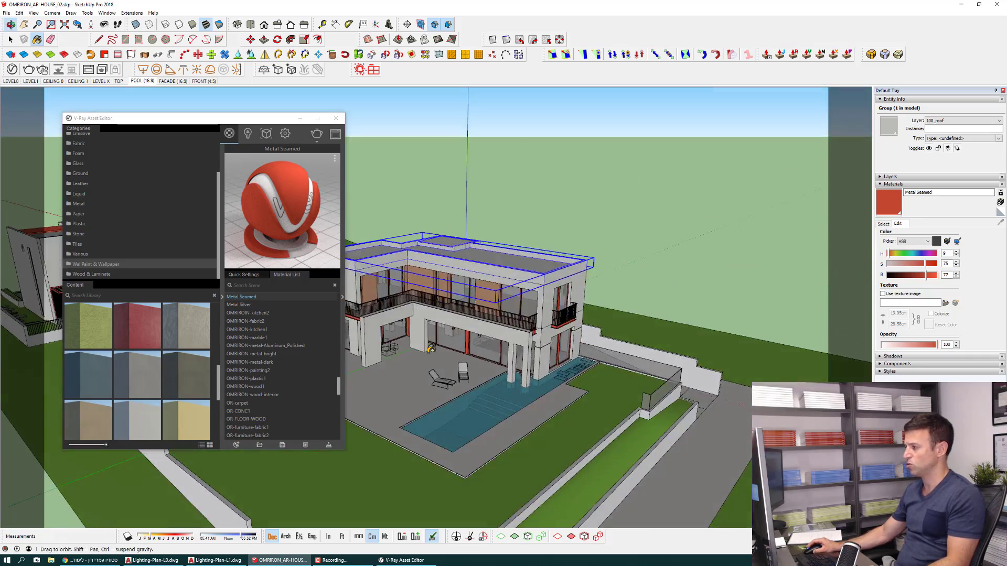
{"action": "left_click", "coordinate": [895, 255]}
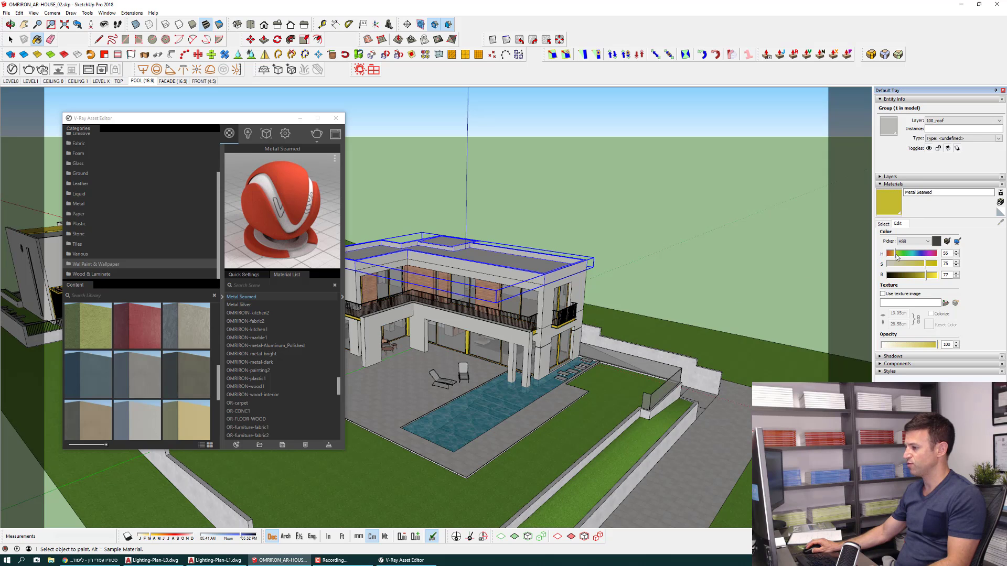
{"action": "mouse_move", "coordinate": [548, 331]}
{"action": "middle_mouse_down"}
{"action": "mouse_move", "coordinate": [576, 388]}
{"action": "mouse_move", "coordinate": [592, 330]}
{"action": "middle_mouse_up"}
{"action": "scroll", "coordinate": [577, 388], "scroll_direction": "up", "scroll_amount": 5}
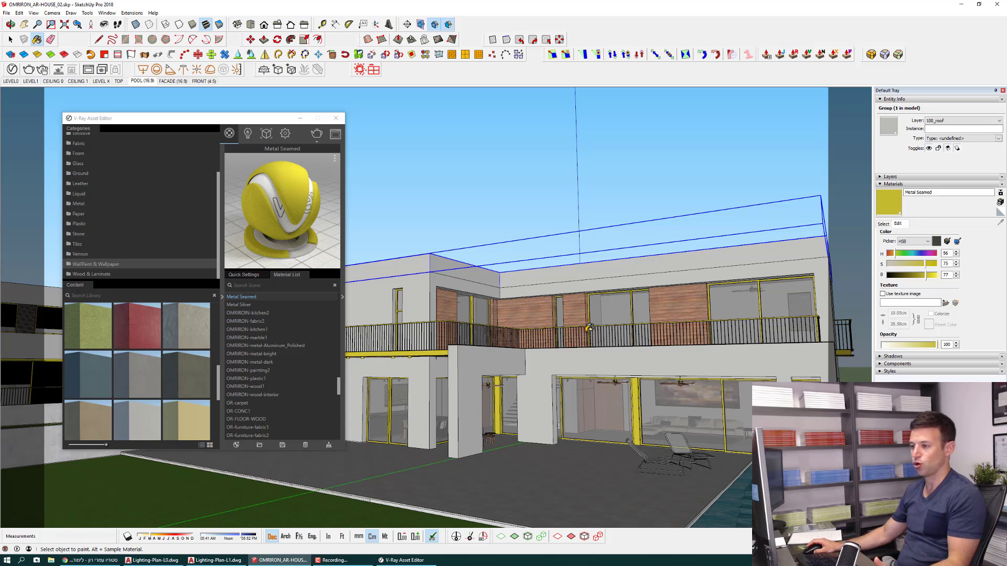
Add Iron_Blurry_5cm from the V-Ray Metal library and set it as the replacement material.
{"action": "left_click", "coordinate": [78, 204]}
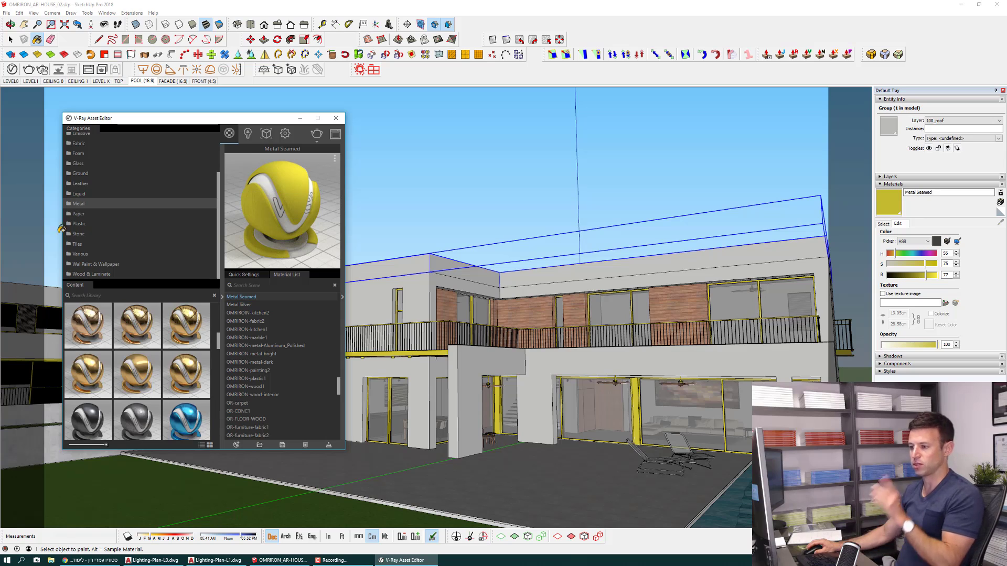
{"action": "scroll", "coordinate": [89, 404], "scroll_direction": "down", "scroll_amount": 2}
{"action": "scroll", "coordinate": [89, 398], "scroll_direction": "down", "scroll_amount": 2}
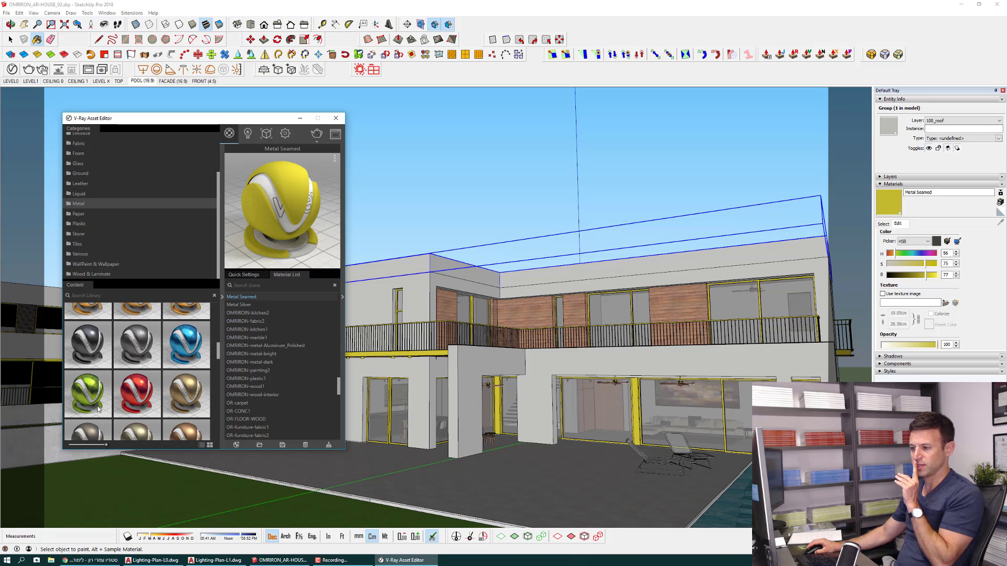
{"action": "scroll", "coordinate": [89, 378], "scroll_direction": "down", "scroll_amount": 2}
{"action": "scroll", "coordinate": [89, 362], "scroll_direction": "down", "scroll_amount": 2}
{"action": "scroll", "coordinate": [89, 362], "scroll_direction": "down", "scroll_amount": 2}
{"action": "scroll", "coordinate": [90, 364], "scroll_direction": "down", "scroll_amount": 2}
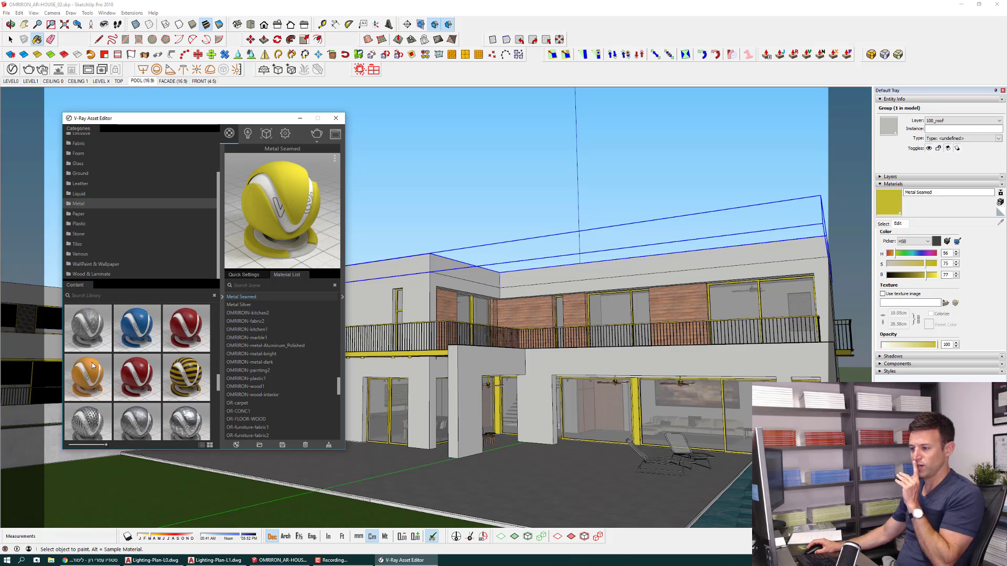
{"action": "scroll", "coordinate": [92, 365], "scroll_direction": "down", "scroll_amount": 2}
{"action": "scroll", "coordinate": [93, 367], "scroll_direction": "down", "scroll_amount": 2}
{"action": "scroll", "coordinate": [93, 367], "scroll_direction": "down", "scroll_amount": 2}
{"action": "scroll", "coordinate": [95, 366], "scroll_direction": "down", "scroll_amount": 2}
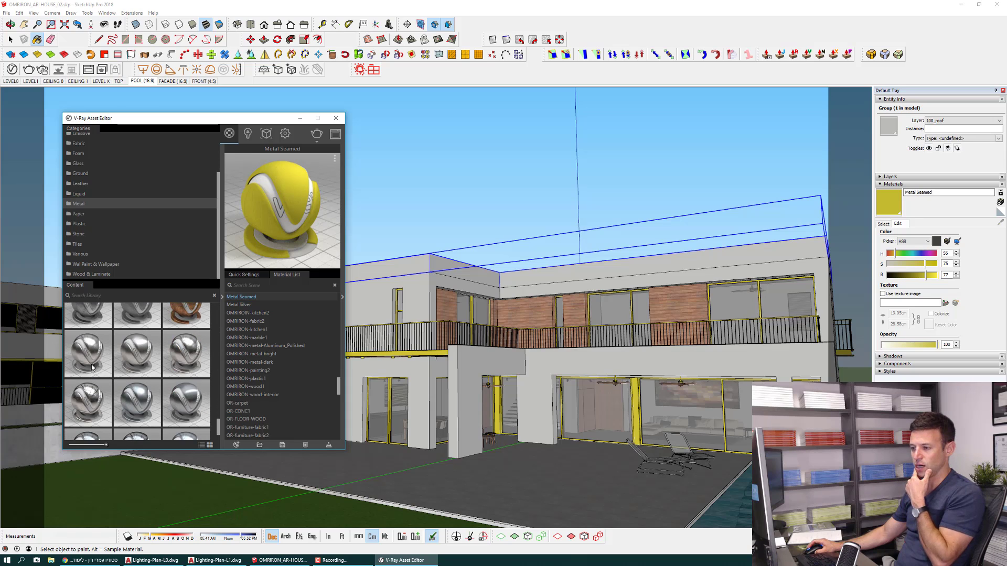
{"action": "scroll", "coordinate": [97, 367], "scroll_direction": "down", "scroll_amount": 2}
{"action": "scroll", "coordinate": [100, 366], "scroll_direction": "down", "scroll_amount": 2}
{"action": "scroll", "coordinate": [95, 363], "scroll_direction": "up", "scroll_amount": 3}
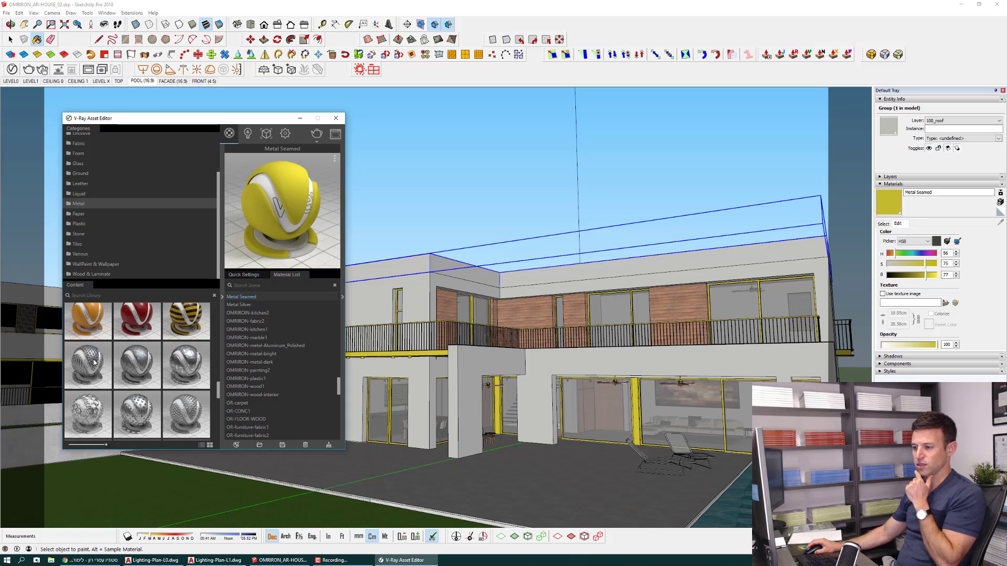
{"action": "scroll", "coordinate": [95, 364], "scroll_direction": "up", "scroll_amount": 3}
{"action": "scroll", "coordinate": [94, 364], "scroll_direction": "up", "scroll_amount": 2}
{"action": "scroll", "coordinate": [95, 364], "scroll_direction": "up", "scroll_amount": 2}
{"action": "scroll", "coordinate": [95, 364], "scroll_direction": "up", "scroll_amount": 1}
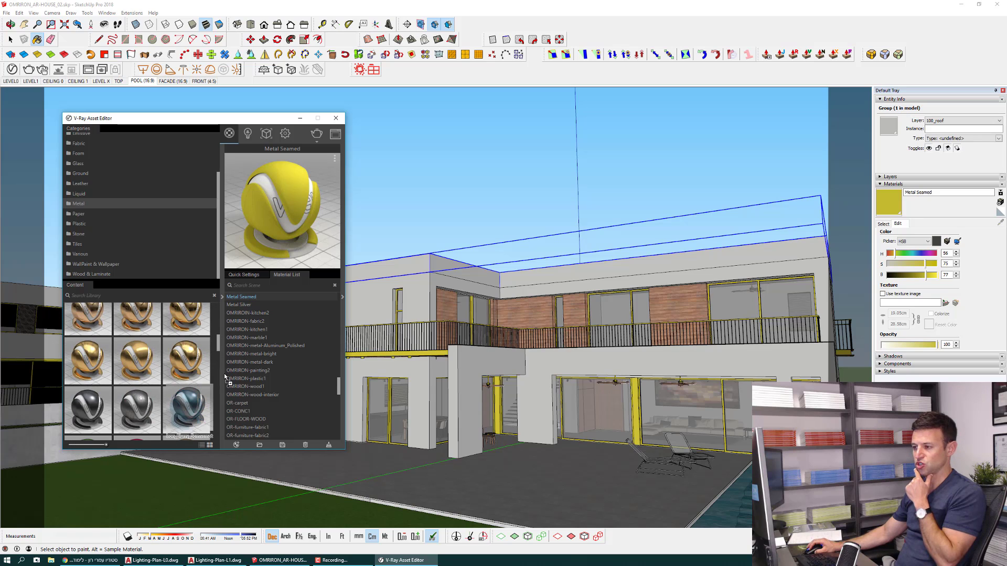
{"action": "left_click_drag", "start_coordinate": [84, 412], "coordinate": [272, 329]}
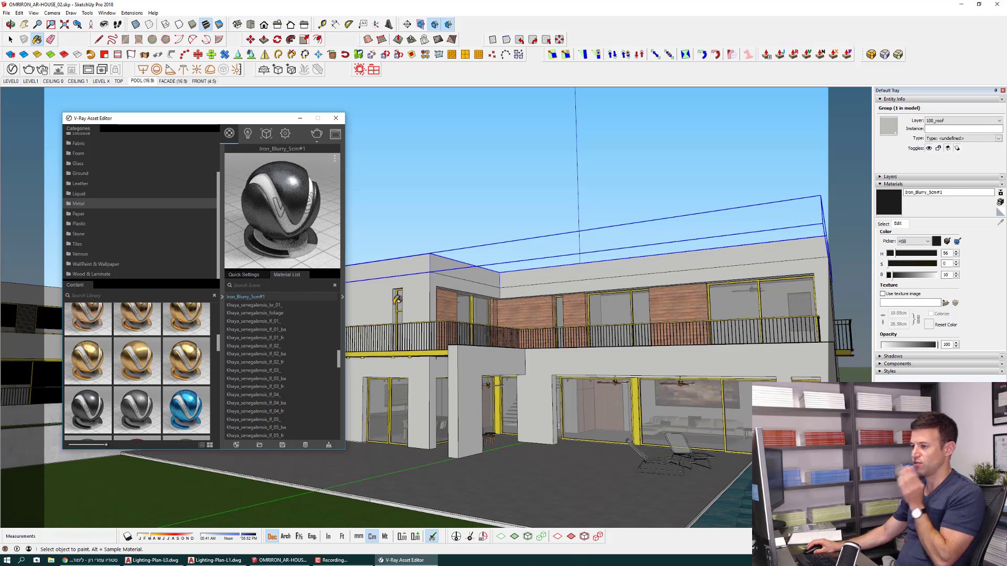
{"action": "right_click", "coordinate": [264, 300]}
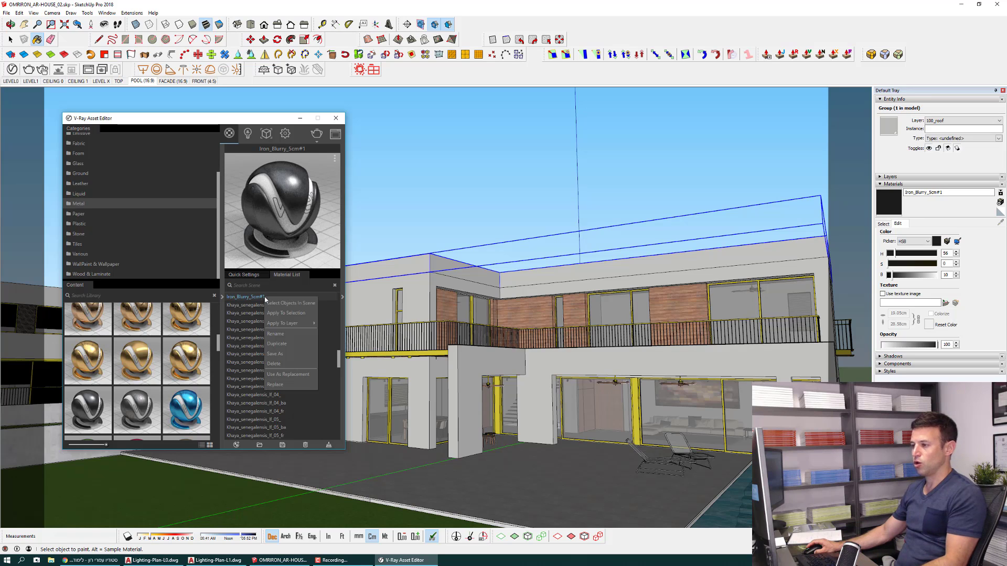
{"action": "left_click", "coordinate": [294, 376]}
Replace the beams' Metal Seamed material with the Iron_Blurry_5cm iron.
{"action": "scroll", "coordinate": [463, 357], "scroll_direction": "up", "scroll_amount": 2}
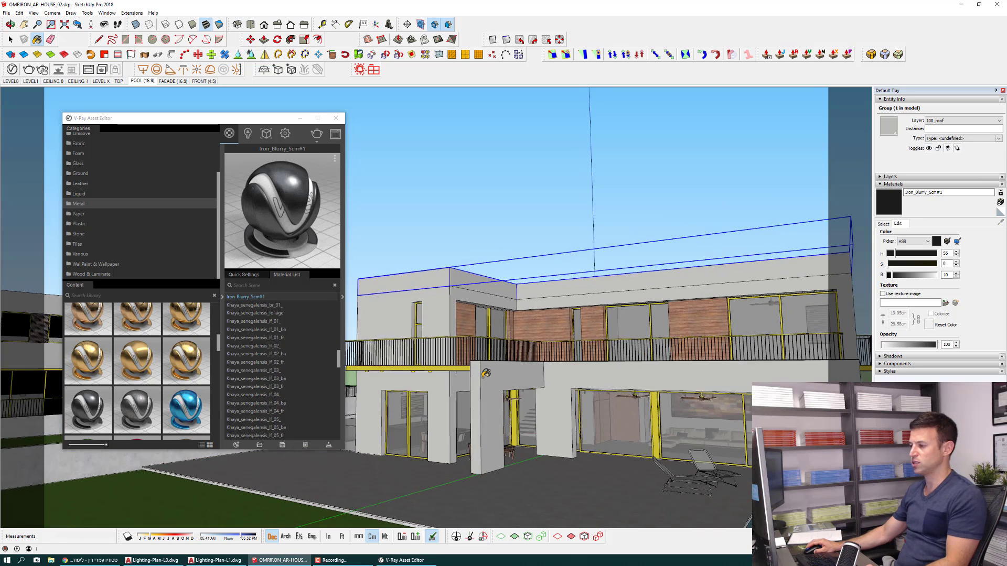
{"action": "scroll", "coordinate": [460, 362], "scroll_direction": "up", "scroll_amount": 2}
{"action": "scroll", "coordinate": [457, 367], "scroll_direction": "up", "scroll_amount": 2}
{"action": "scroll", "coordinate": [456, 367], "scroll_direction": "up", "scroll_amount": 2}
{"action": "scroll", "coordinate": [454, 364], "scroll_direction": "up", "scroll_amount": 2}
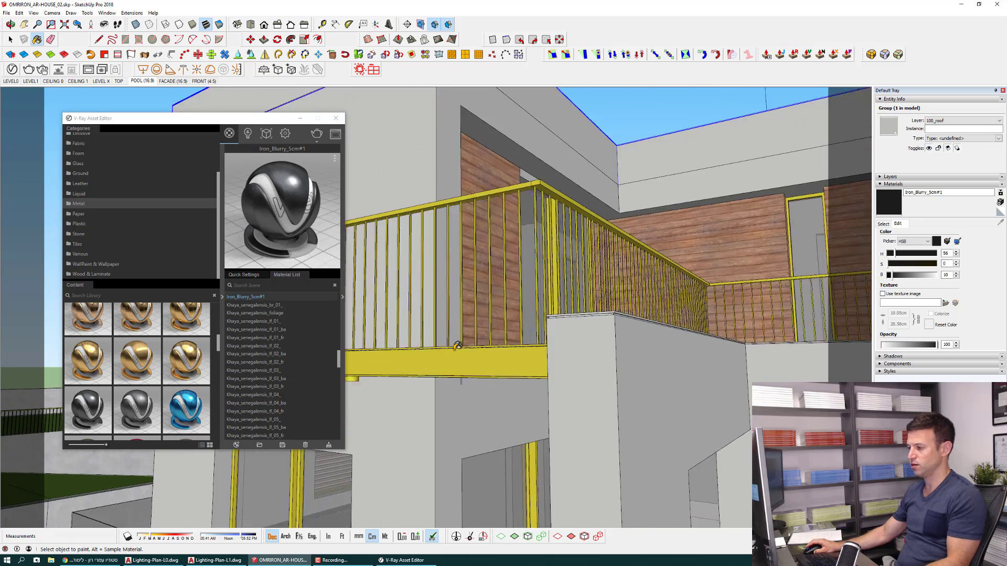
{"action": "scroll", "coordinate": [456, 359], "scroll_direction": "up", "scroll_amount": 2}
{"action": "scroll", "coordinate": [456, 354], "scroll_direction": "up", "scroll_amount": 2}
{"action": "left_click", "coordinate": [455, 355], "text": "alt"}
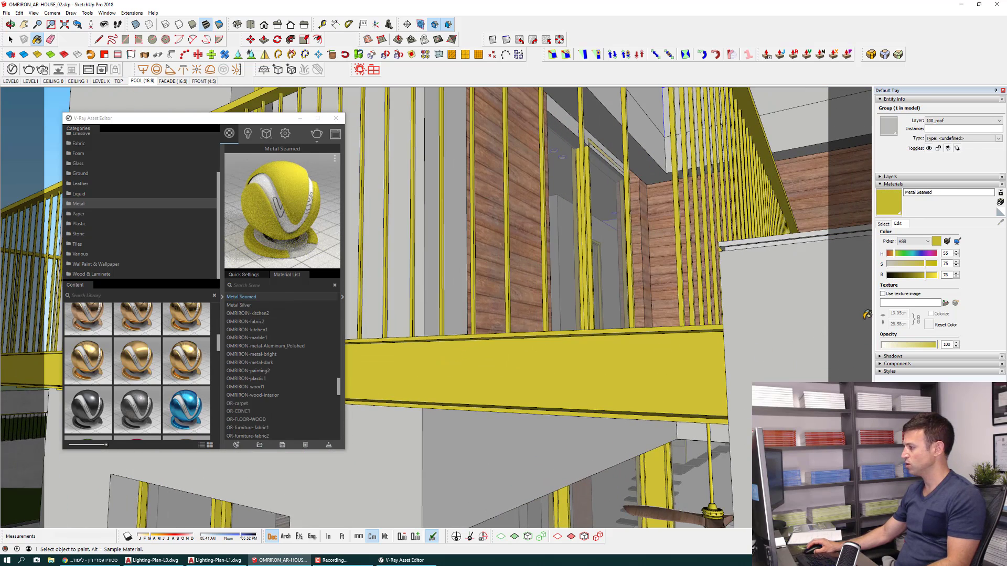
{"action": "right_click", "coordinate": [246, 300]}
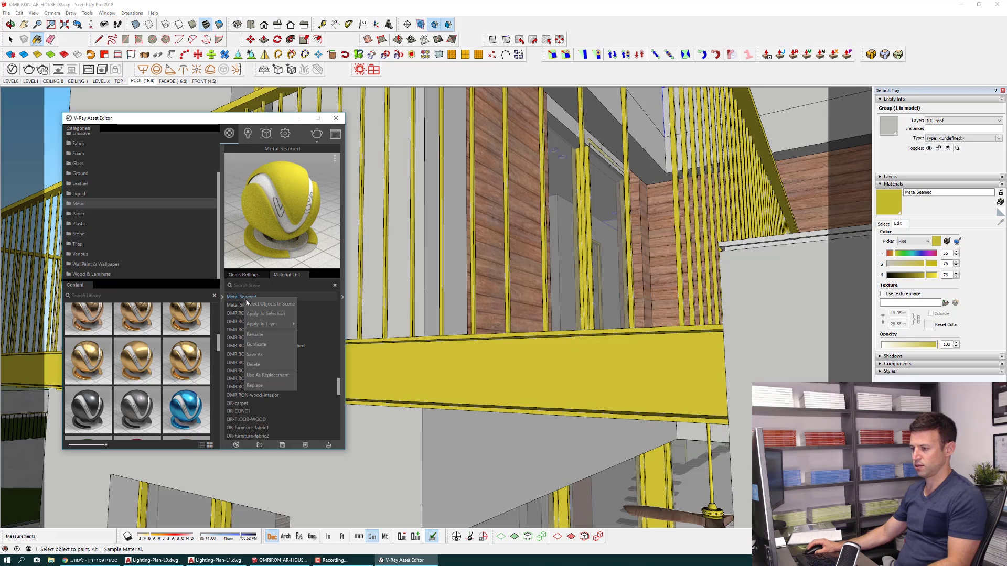
{"action": "left_click", "coordinate": [256, 386]}
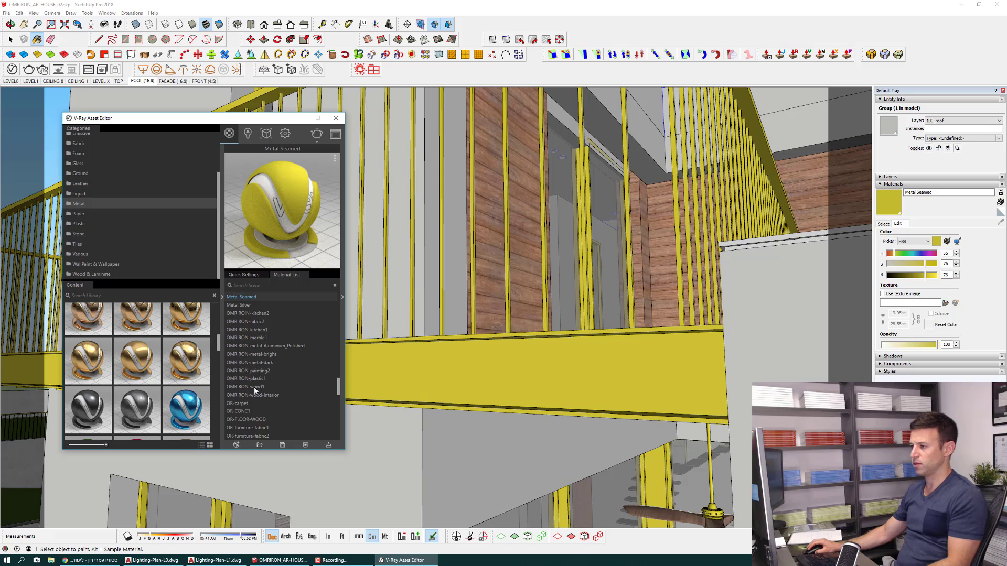
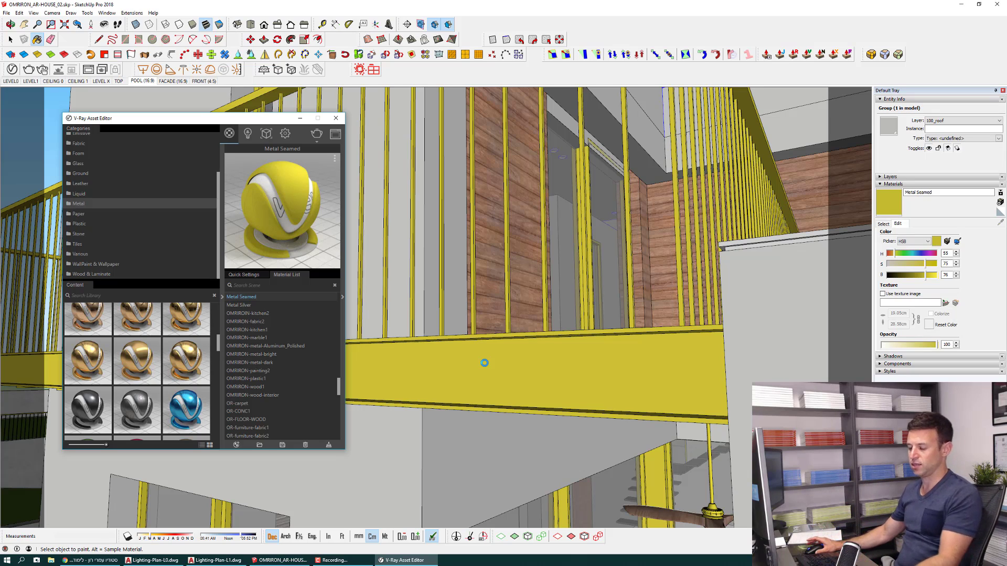
Sample the black Iron_Blurry_5cm#1 material from the railing beam.
{"action": "mouse_move", "coordinate": [510, 349]}
{"action": "middle_mouse_down"}
{"action": "mouse_move", "coordinate": [515, 368]}
{"action": "mouse_move", "coordinate": [544, 366]}
{"action": "middle_mouse_up"}
{"action": "left_click", "coordinate": [548, 367], "text": "alt"}
{"action": "scroll", "coordinate": [552, 368], "scroll_direction": "down", "scroll_amount": 5}
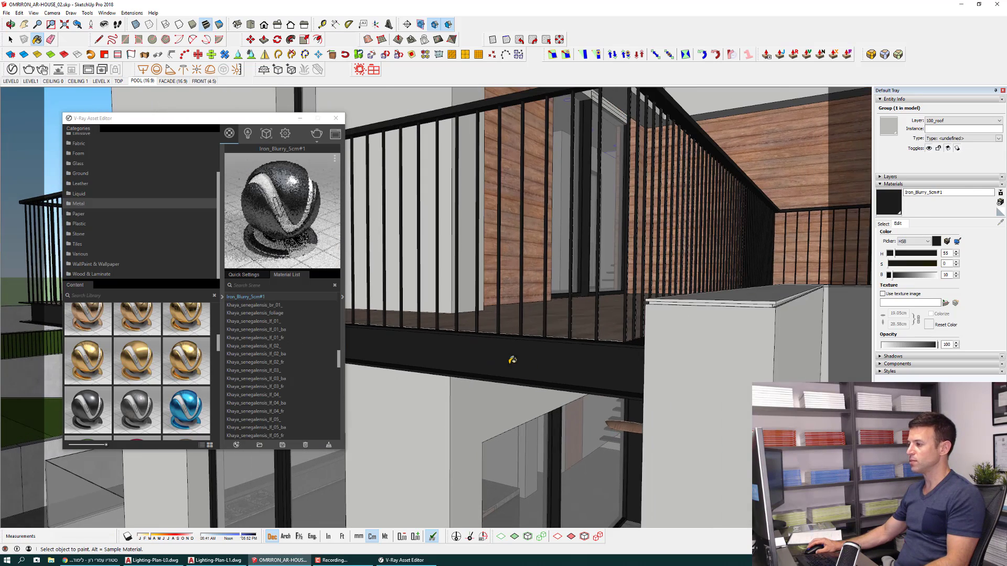
{"action": "scroll", "coordinate": [512, 360], "scroll_direction": "down", "scroll_amount": 3}
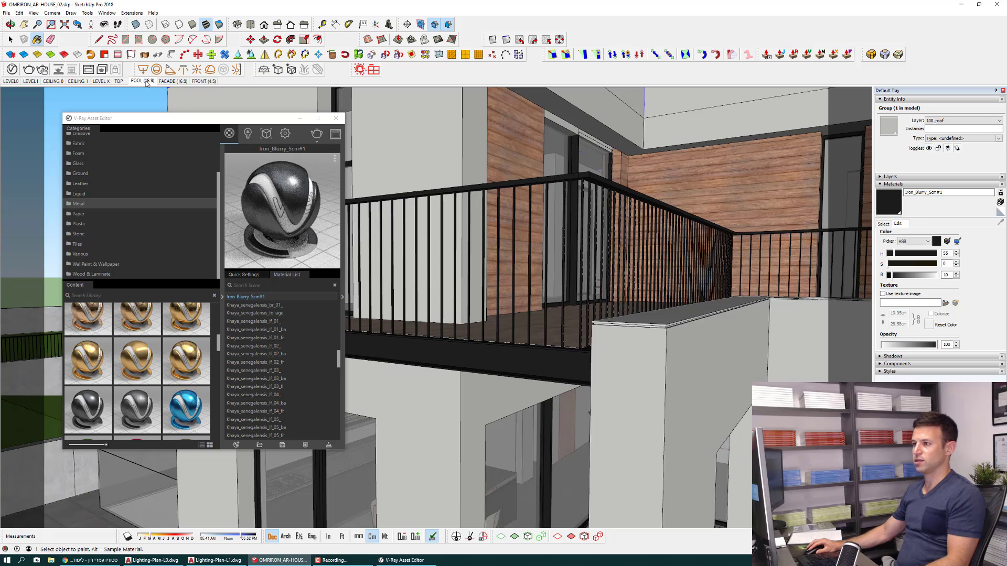
Switch to the POOL scene and sample the lawn's Grass Dark Green material.
{"action": "left_click", "coordinate": [143, 82]}
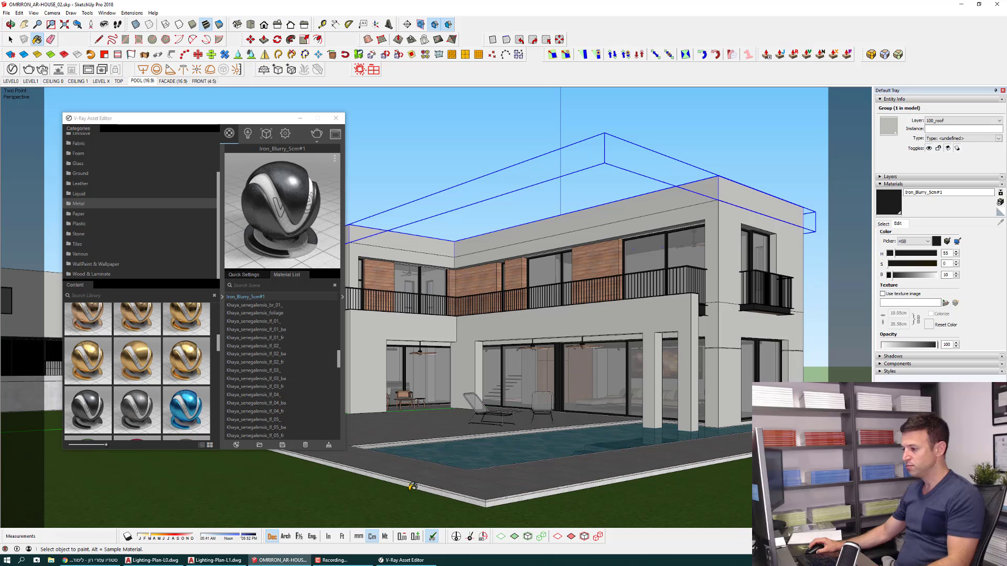
{"action": "mouse_move", "coordinate": [394, 483]}
{"action": "middle_mouse_down"}
{"action": "mouse_move", "coordinate": [652, 510]}
{"action": "mouse_move", "coordinate": [433, 417]}
{"action": "middle_mouse_up"}
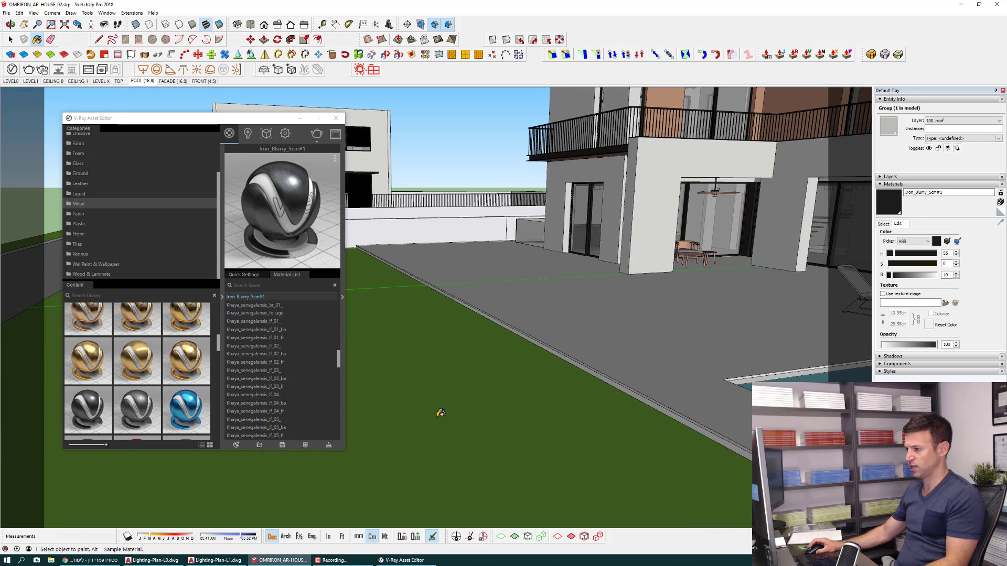
{"action": "left_click", "coordinate": [453, 391], "text": "alt"}
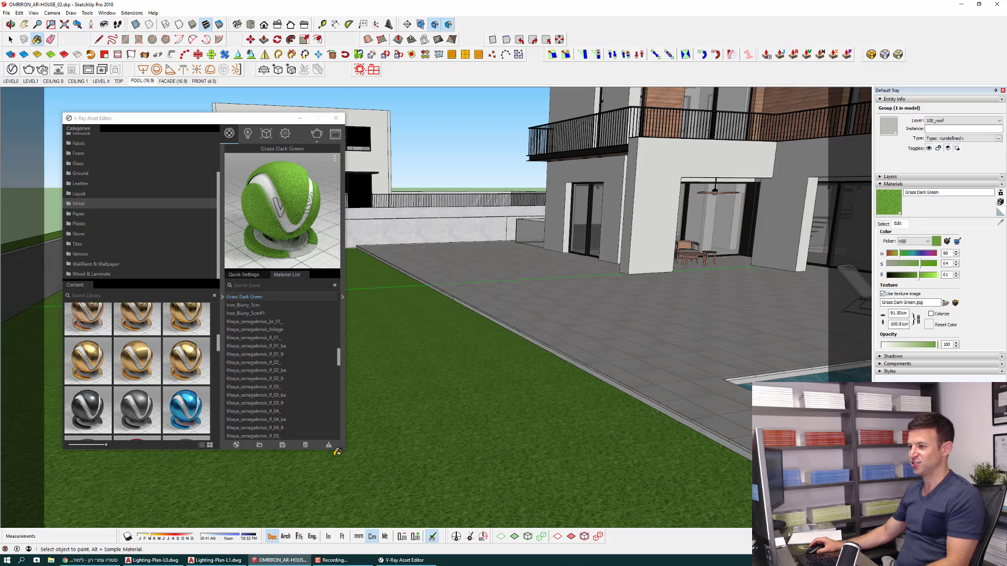
Add Grass_E_200cm from the V-Ray Ground library to the Material List.
{"action": "scroll", "coordinate": [71, 203], "scroll_direction": "up", "scroll_amount": 1}
{"action": "left_click", "coordinate": [81, 200]}
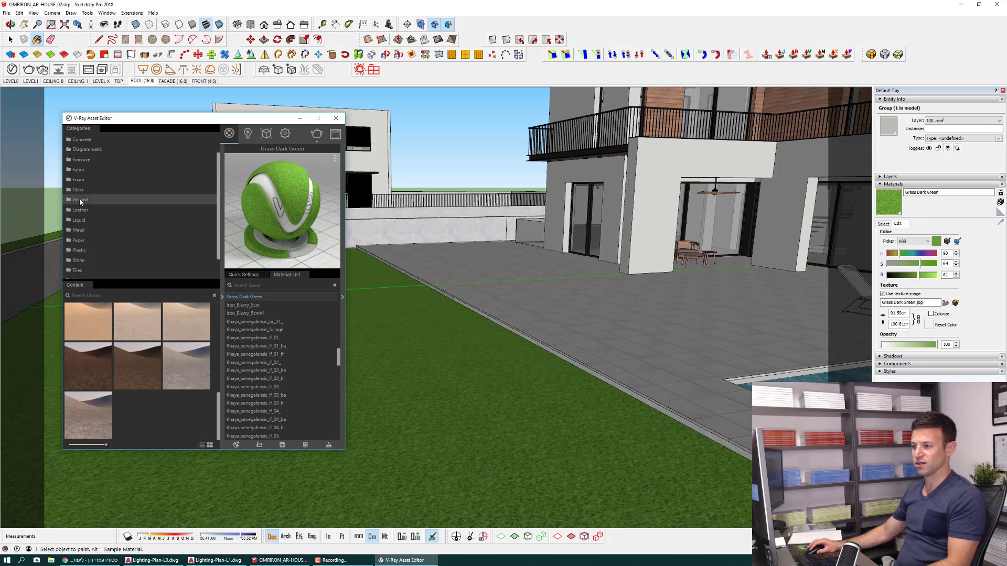
{"action": "scroll", "coordinate": [147, 348], "scroll_direction": "up", "scroll_amount": 2}
{"action": "scroll", "coordinate": [144, 349], "scroll_direction": "up", "scroll_amount": 2}
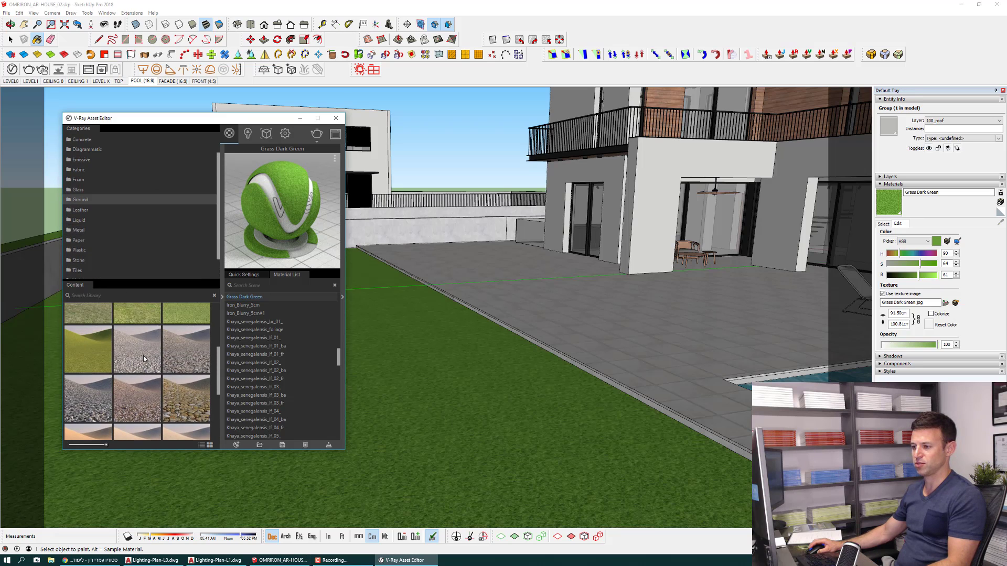
{"action": "scroll", "coordinate": [141, 350], "scroll_direction": "up", "scroll_amount": 2}
{"action": "scroll", "coordinate": [137, 352], "scroll_direction": "up", "scroll_amount": 2}
{"action": "scroll", "coordinate": [135, 352], "scroll_direction": "down", "scroll_amount": 2}
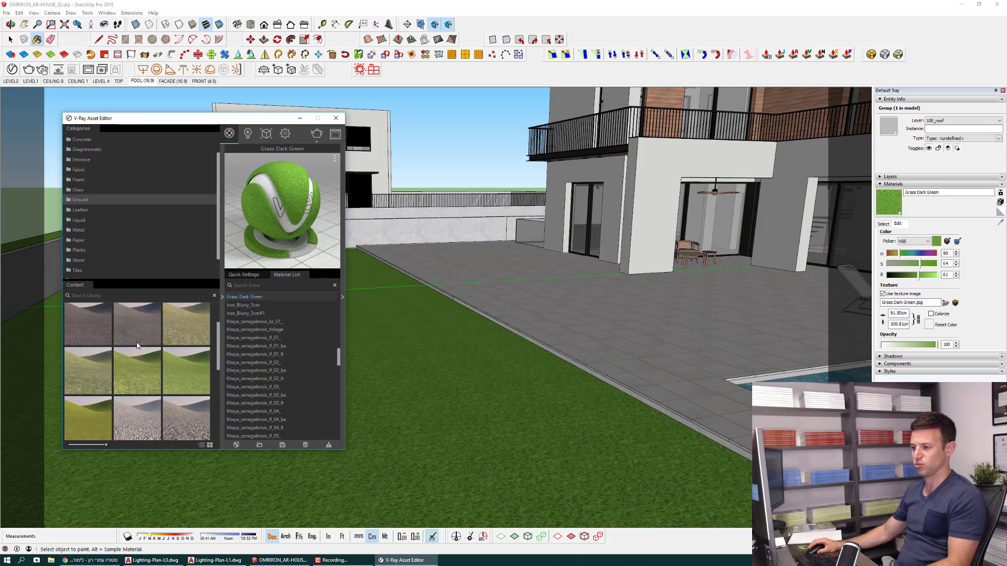
{"action": "scroll", "coordinate": [126, 351], "scroll_direction": "down", "scroll_amount": 2}
{"action": "left_click_drag", "start_coordinate": [103, 346], "coordinate": [265, 326]}
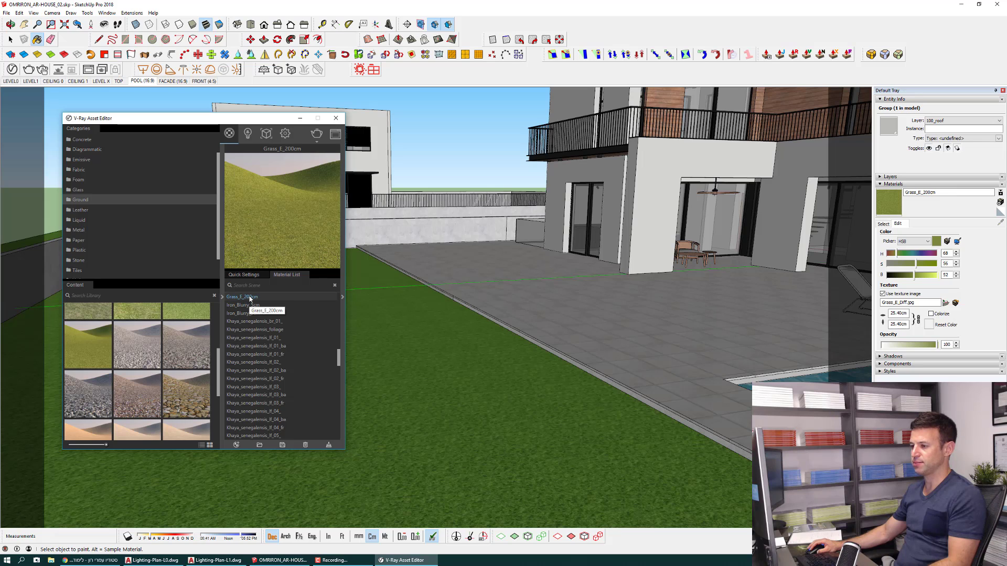
Use Grass_E_200cm as the replacement for Grass Dark Green.
{"action": "right_click", "coordinate": [250, 299]}
{"action": "left_click", "coordinate": [288, 375]}
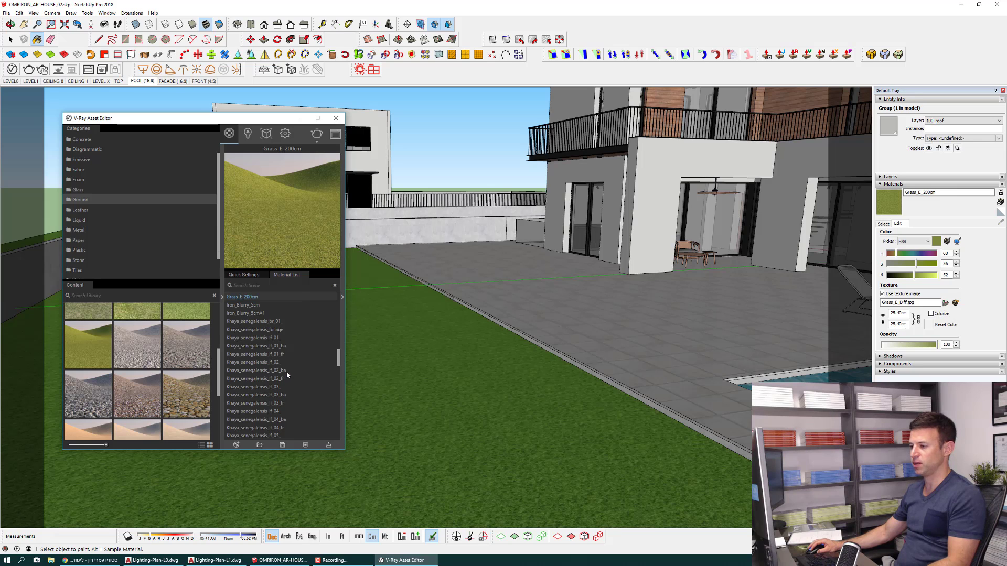
{"action": "left_click", "coordinate": [493, 424], "text": "alt"}
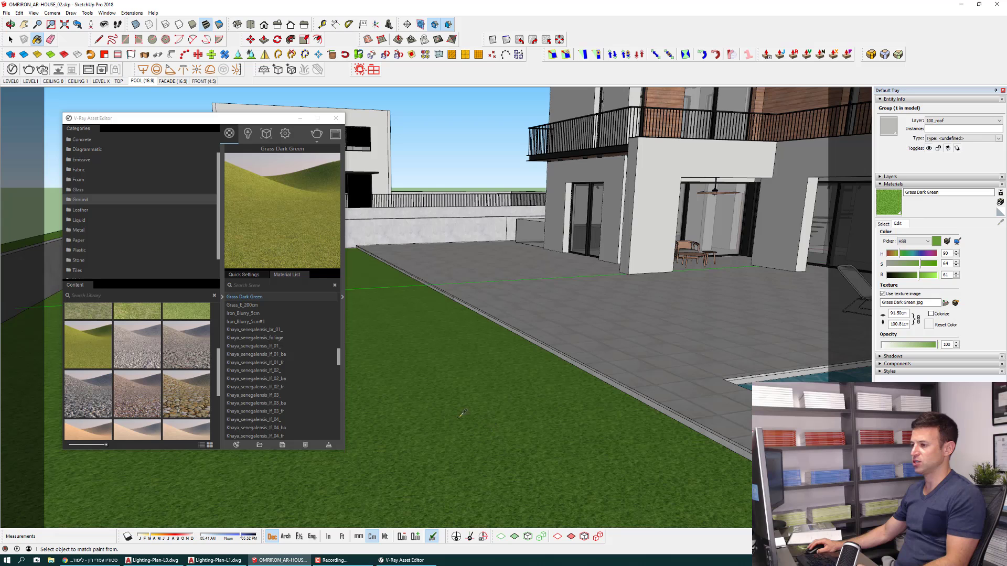
{"action": "right_click", "coordinate": [241, 300]}
{"action": "key", "text": "Escape"}
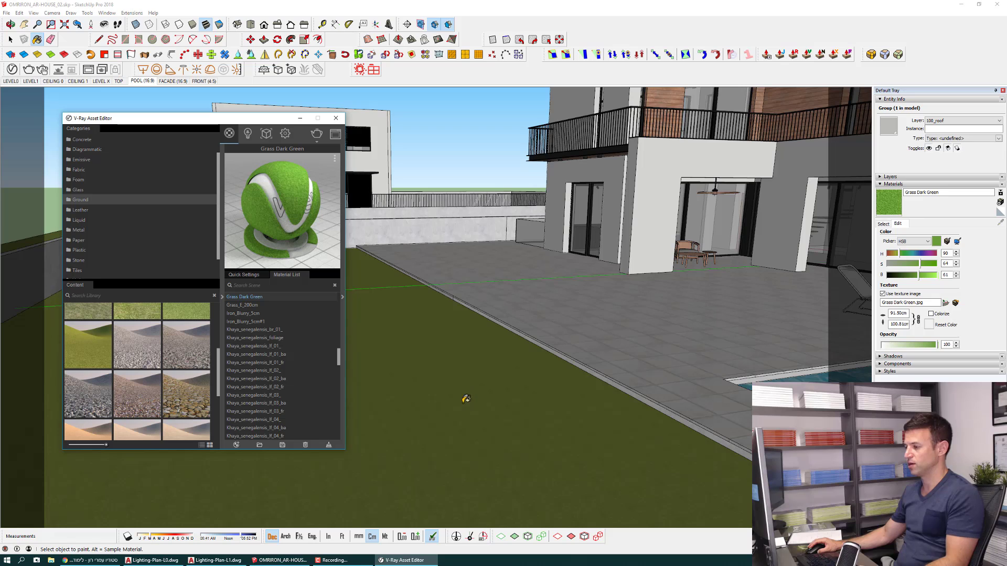
Set the Grass_E_200cm texture width to 200 cm and close the V-Ray editor.
{"action": "mouse_move", "coordinate": [462, 398]}
{"action": "middle_mouse_down"}
{"action": "mouse_move", "coordinate": [465, 366]}
{"action": "mouse_move", "coordinate": [594, 348]}
{"action": "middle_mouse_up"}
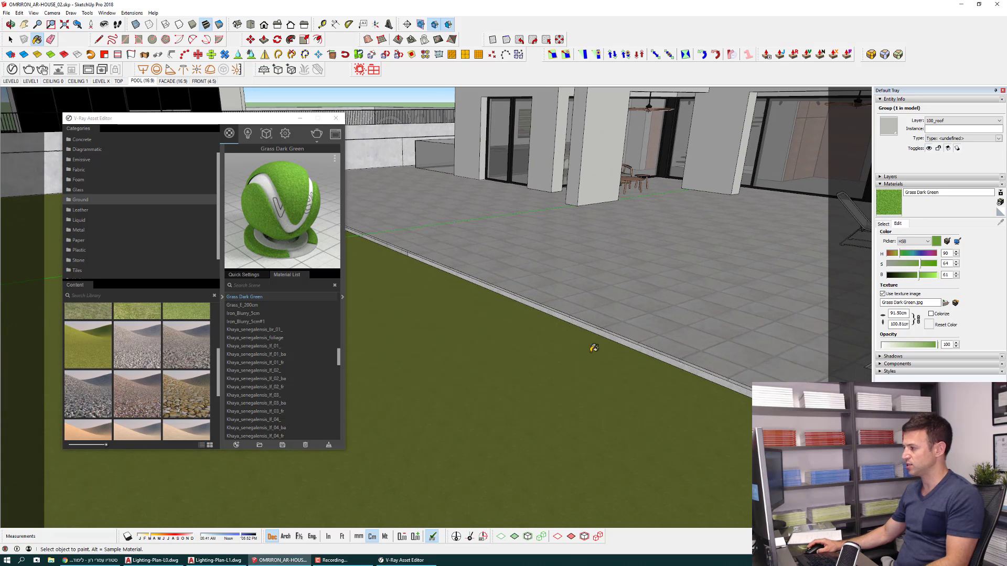
{"action": "left_click", "coordinate": [633, 358], "text": "alt"}
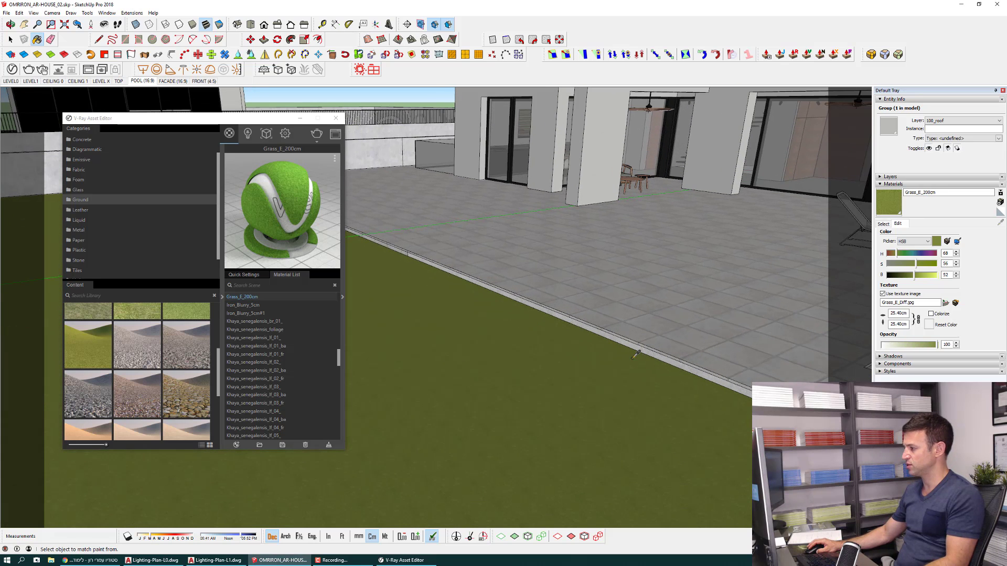
{"action": "double_click", "coordinate": [899, 313]}
{"action": "type", "text": "200"}
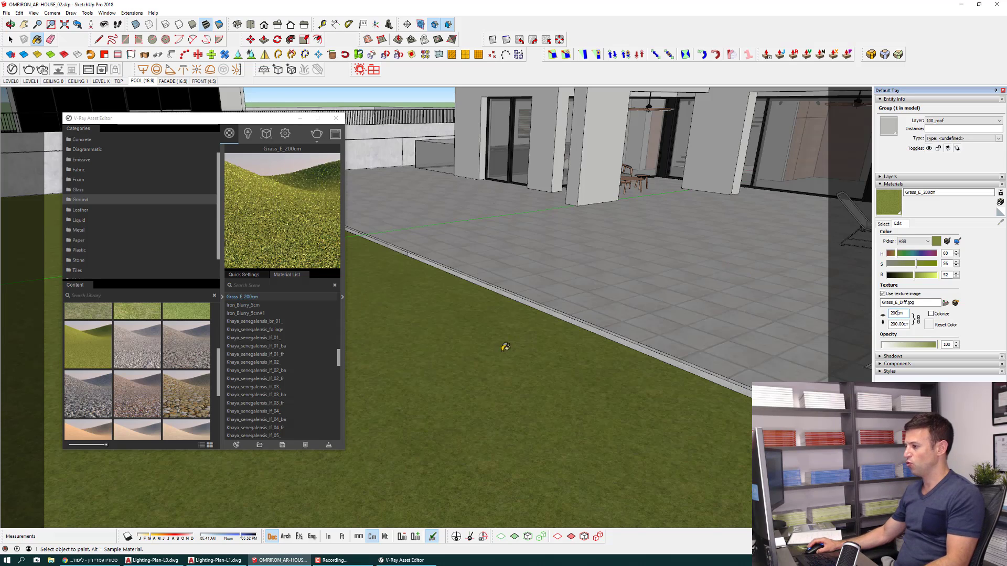
{"action": "key", "text": "Return"}
{"action": "mouse_move", "coordinate": [505, 347]}
{"action": "middle_mouse_down"}
{"action": "mouse_move", "coordinate": [482, 403]}
{"action": "mouse_move", "coordinate": [480, 389]}
{"action": "middle_mouse_up"}
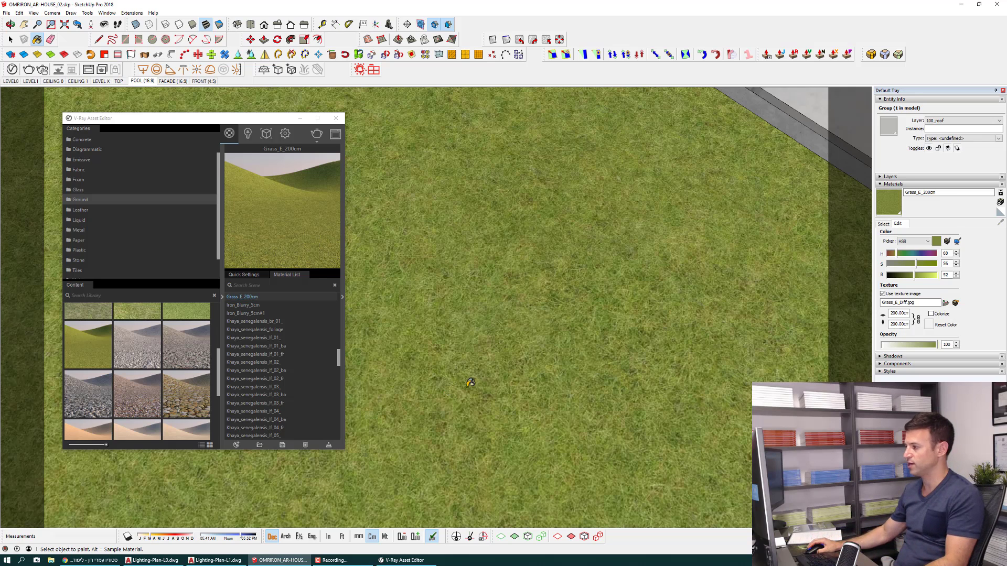
{"action": "left_click", "coordinate": [338, 119]}
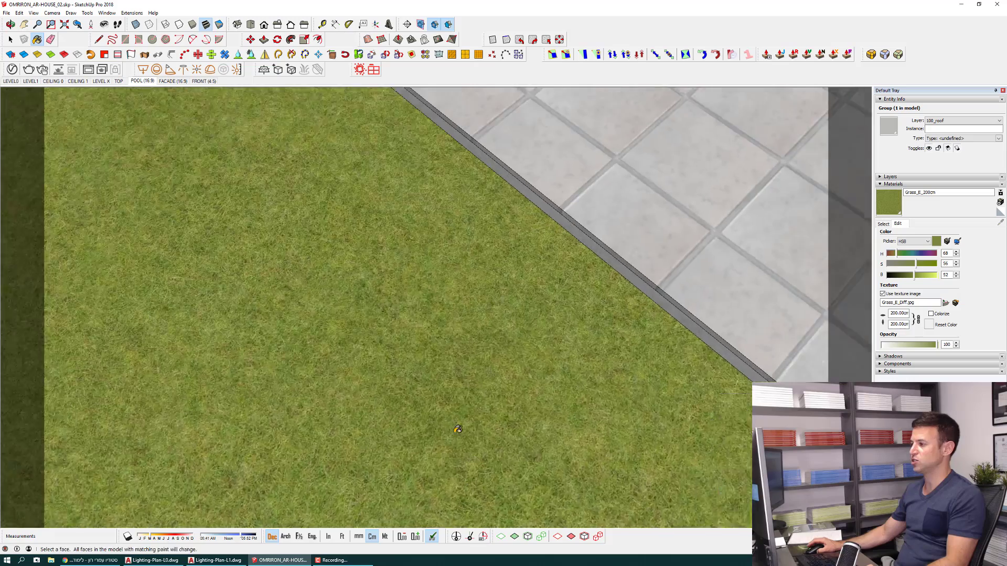
Load OMRIRON_grass1.jpg from Dropbox > MODEL > materials-for-ar-house as the lawn texture.
{"action": "scroll", "coordinate": [444, 391], "scroll_direction": "down", "scroll_amount": 5}
{"action": "mouse_move", "coordinate": [445, 391]}
{"action": "middle_mouse_down"}
{"action": "mouse_move", "coordinate": [434, 207]}
{"action": "mouse_move", "coordinate": [439, 237]}
{"action": "middle_mouse_up"}
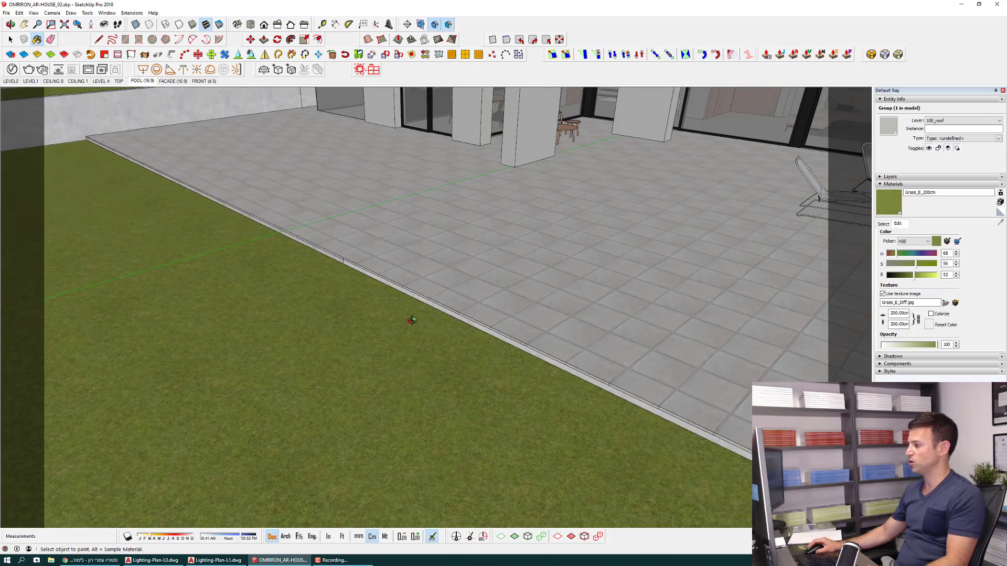
{"action": "middle_click_drag", "start_coordinate": [412, 320], "coordinate": [419, 328]}
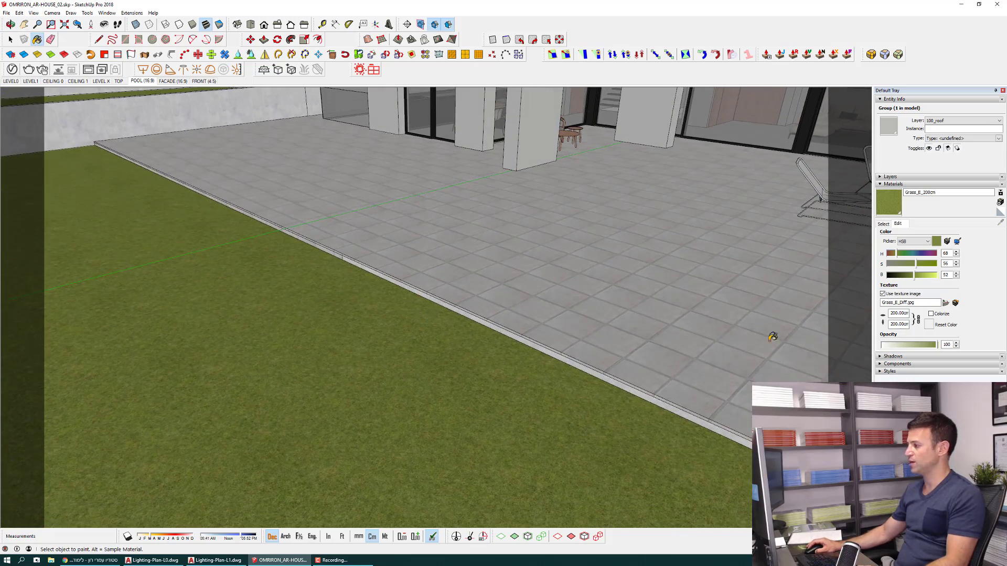
{"action": "left_click", "coordinate": [945, 303]}
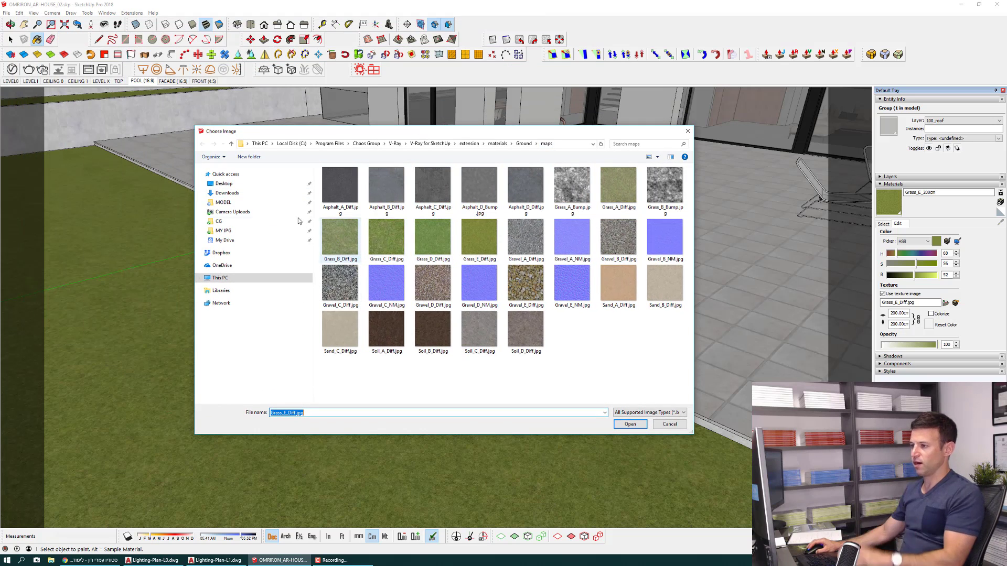
{"action": "left_click", "coordinate": [223, 204]}
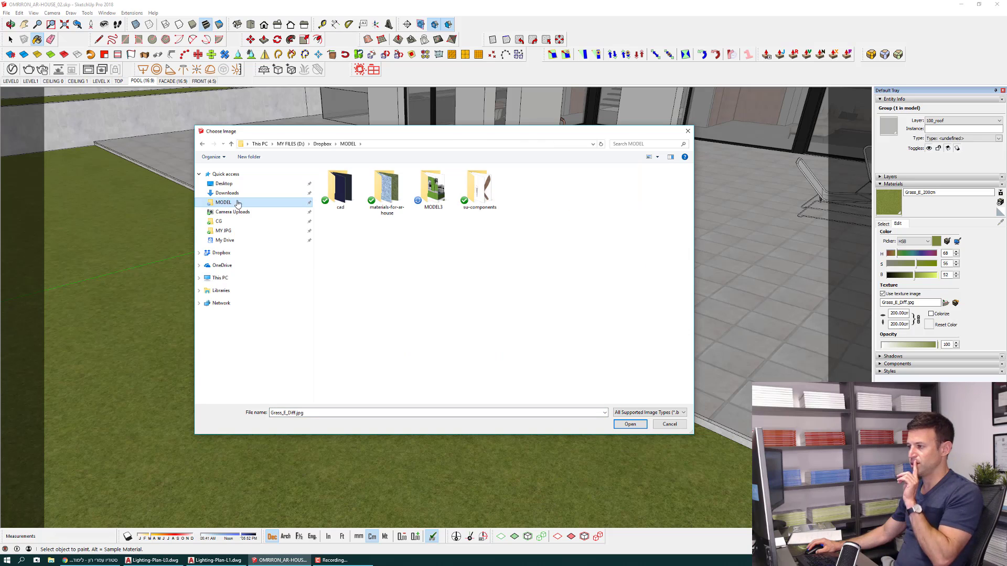
{"action": "double_click", "coordinate": [398, 207]}
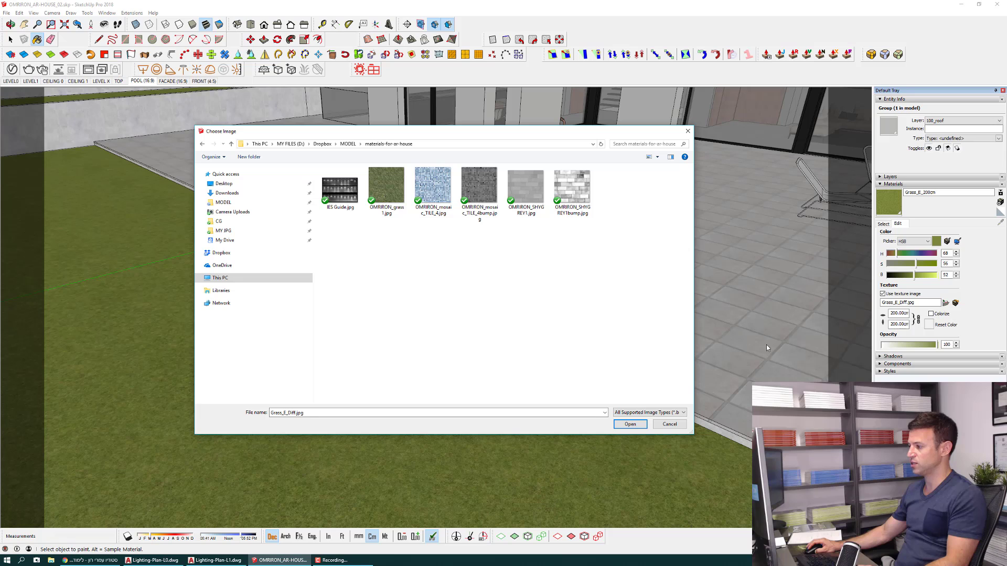
{"action": "double_click", "coordinate": [381, 198]}
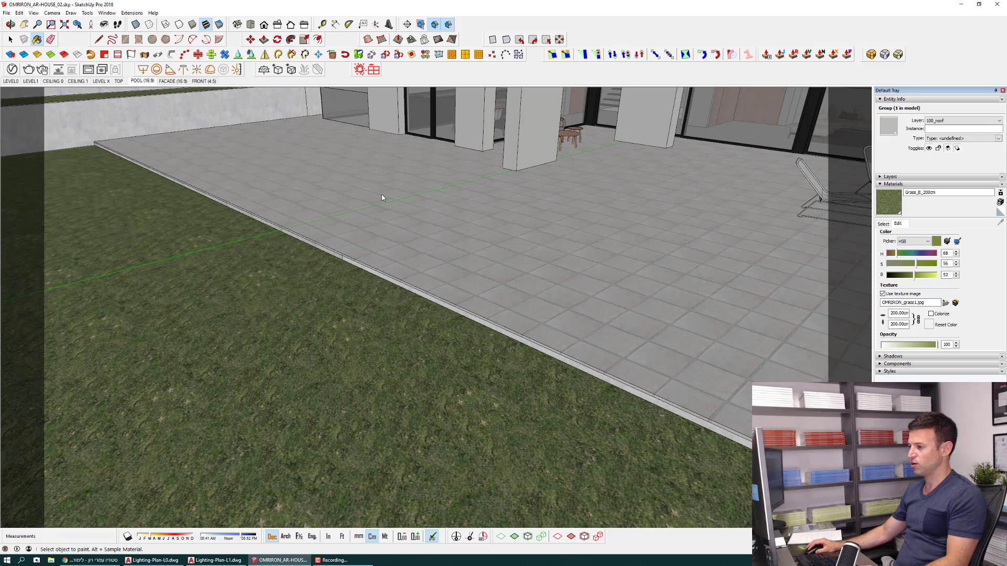
{"action": "middle_click_drag", "start_coordinate": [391, 419], "coordinate": [517, 412]}
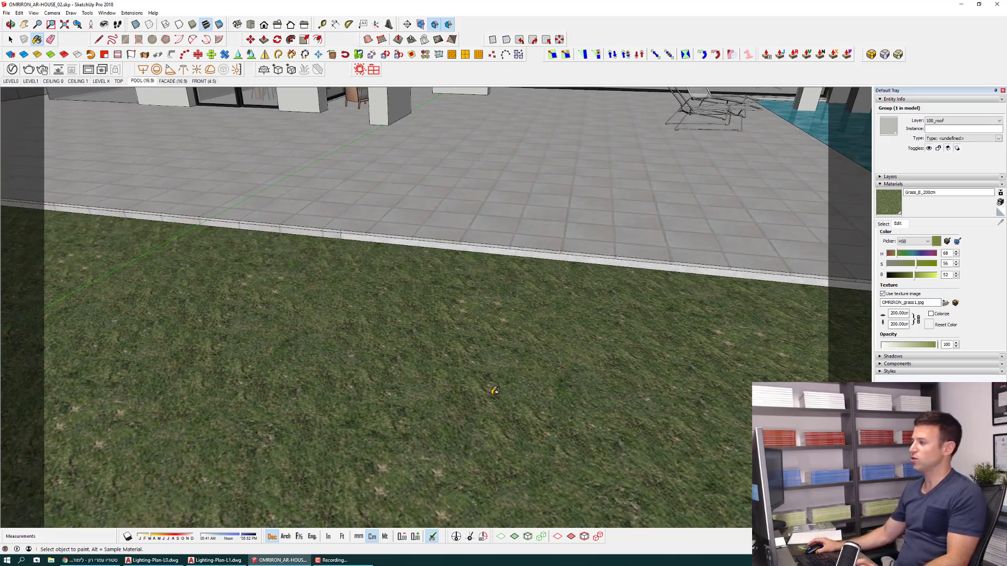
Reopen the V-Ray Asset Editor and orbit to frame the patio paving.
{"action": "middle_click_drag", "start_coordinate": [324, 228], "coordinate": [279, 245]}
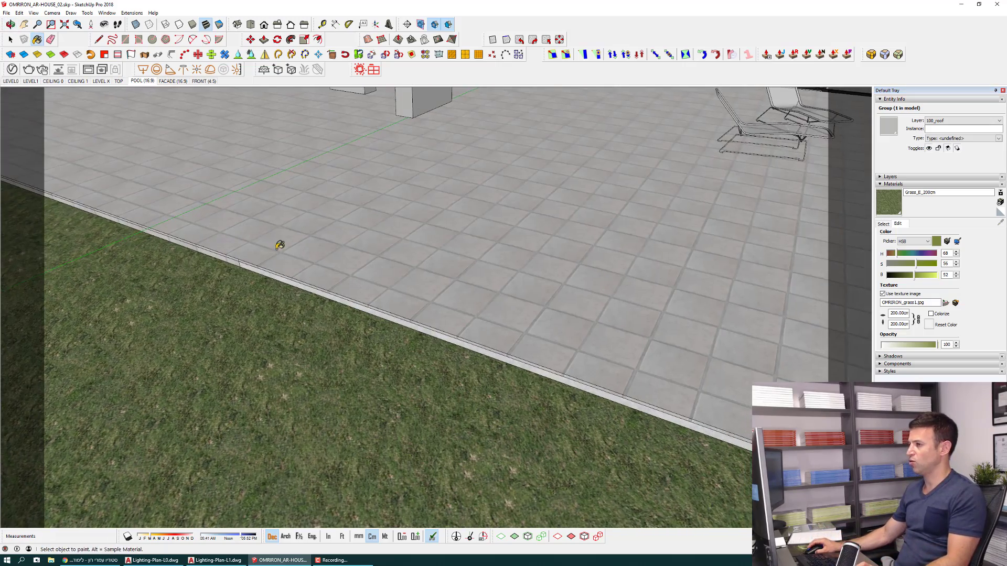
{"action": "left_click", "coordinate": [11, 71]}
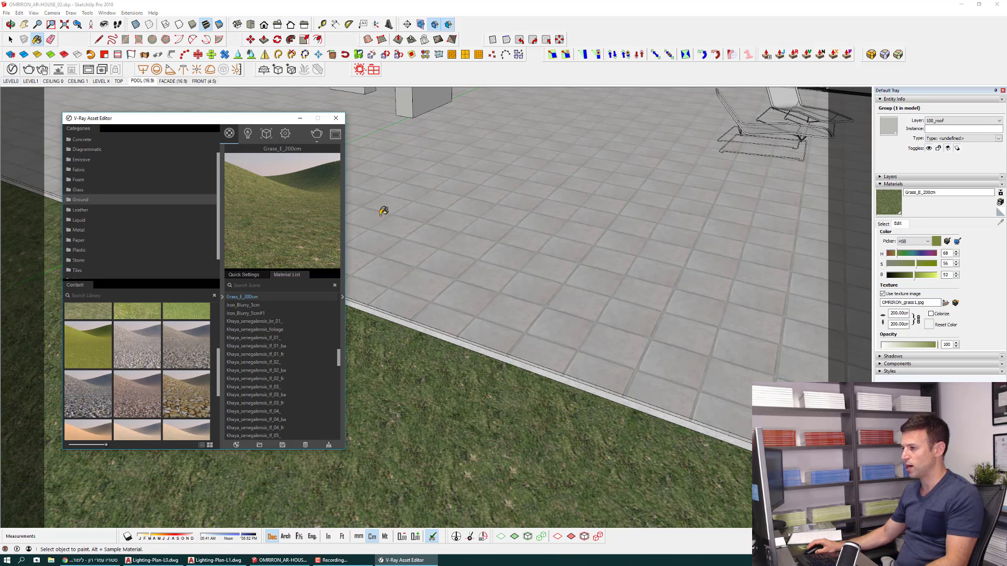
{"action": "mouse_move", "coordinate": [563, 336]}
{"action": "middle_mouse_down"}
{"action": "mouse_move", "coordinate": [505, 326]}
{"action": "mouse_move", "coordinate": [488, 360]}
{"action": "mouse_move", "coordinate": [504, 407]}
{"action": "middle_mouse_up"}
{"action": "scroll", "coordinate": [504, 407], "scroll_direction": "down", "scroll_amount": 2}
{"action": "scroll", "coordinate": [515, 367], "scroll_direction": "down", "scroll_amount": 3}
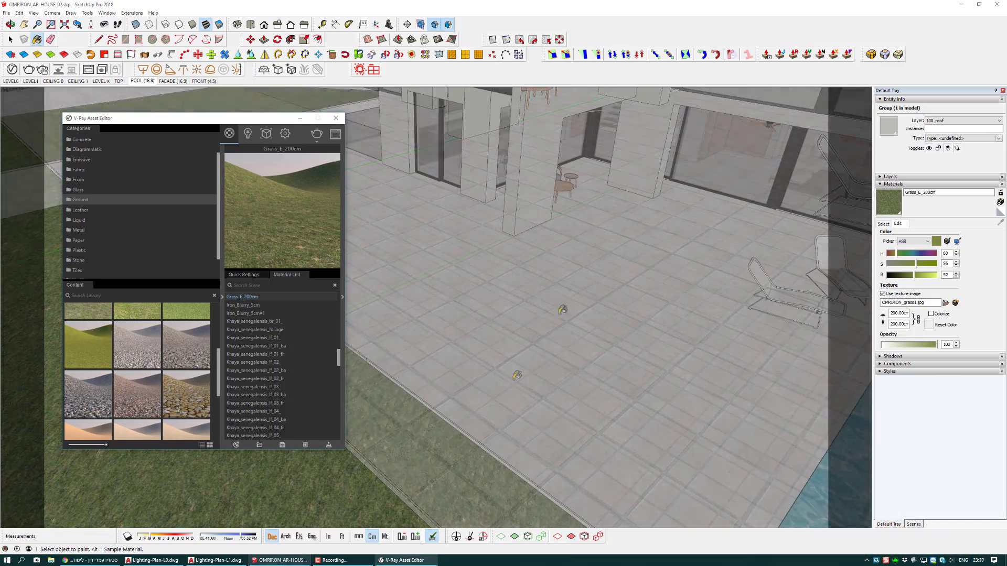
{"action": "scroll", "coordinate": [530, 336], "scroll_direction": "down", "scroll_amount": 2}
{"action": "scroll", "coordinate": [506, 411], "scroll_direction": "down", "scroll_amount": 2}
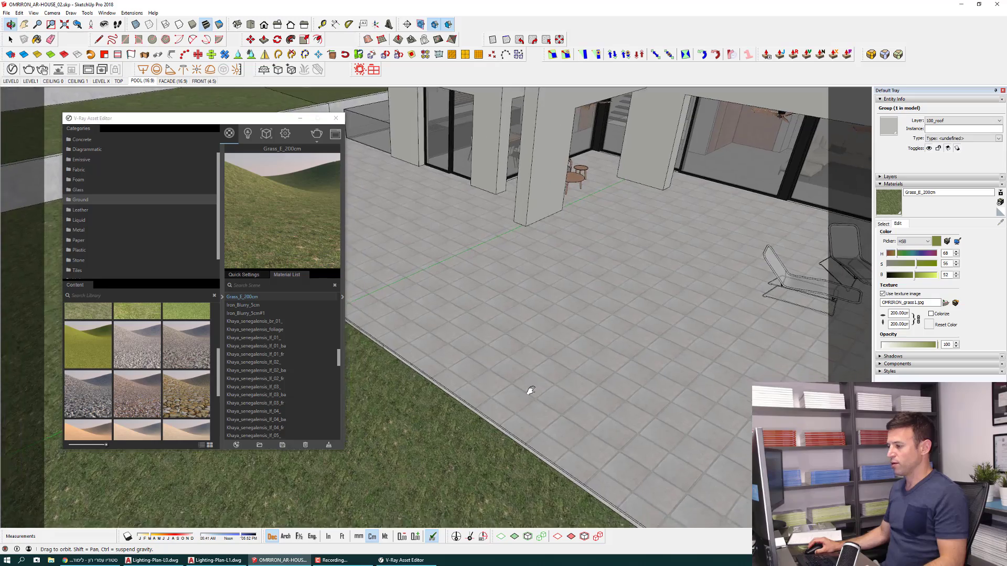
{"action": "scroll", "coordinate": [528, 393], "scroll_direction": "down", "scroll_amount": 2}
{"action": "scroll", "coordinate": [551, 400], "scroll_direction": "down", "scroll_amount": 2}
{"action": "mouse_move", "coordinate": [594, 402]}
{"action": "middle_mouse_down"}
{"action": "mouse_move", "coordinate": [513, 400]}
{"action": "mouse_move", "coordinate": [494, 382]}
{"action": "middle_mouse_up"}
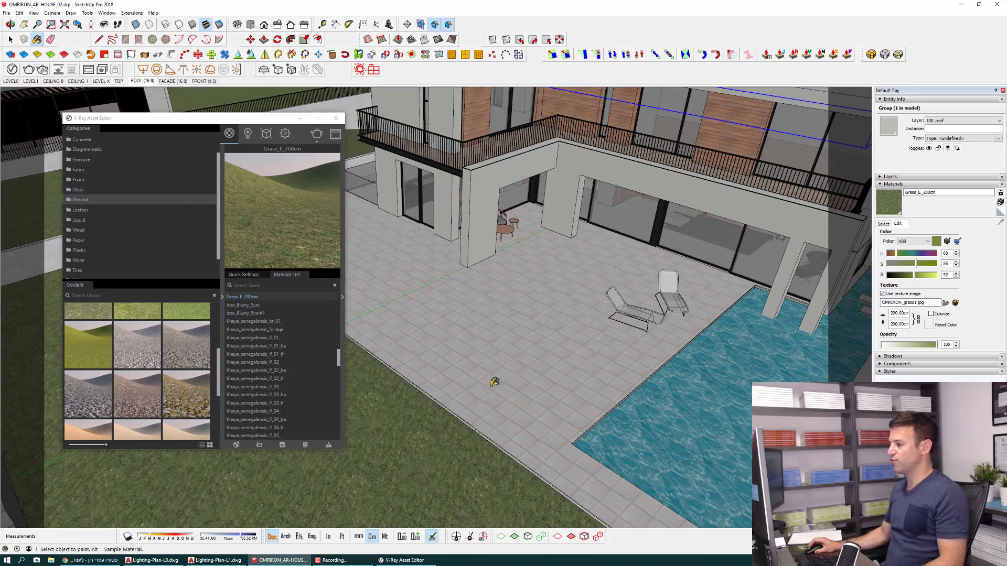
{"action": "scroll", "coordinate": [467, 374], "scroll_direction": "up", "scroll_amount": 1}
{"action": "scroll", "coordinate": [487, 383], "scroll_direction": "up", "scroll_amount": 2}
{"action": "scroll", "coordinate": [501, 375], "scroll_direction": "up", "scroll_amount": 2}
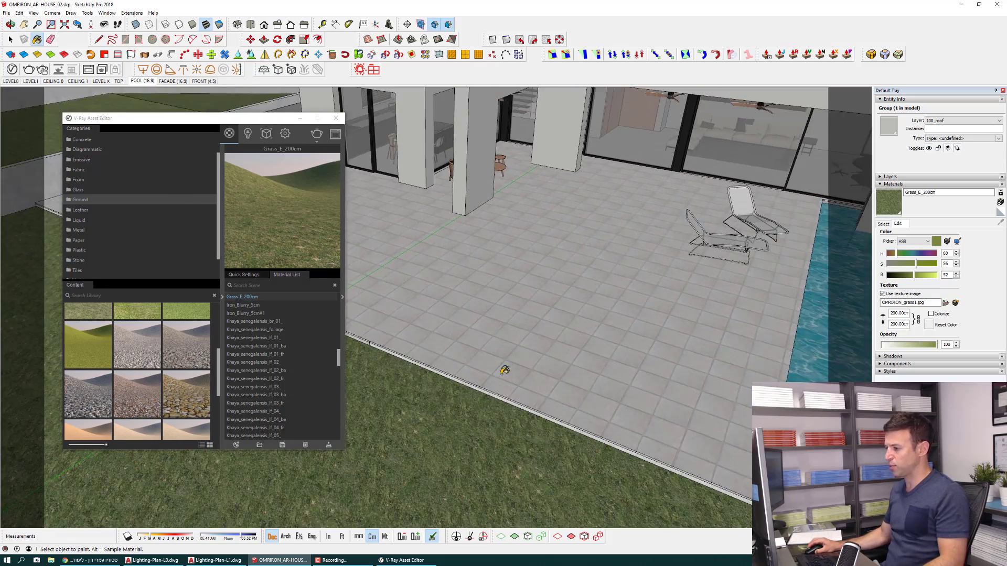
{"action": "scroll", "coordinate": [504, 370], "scroll_direction": "up", "scroll_amount": 2}
Sample Tile Ceramic Natural from the paving and briefly expand its full settings.
{"action": "left_click", "coordinate": [525, 366], "text": "alt"}
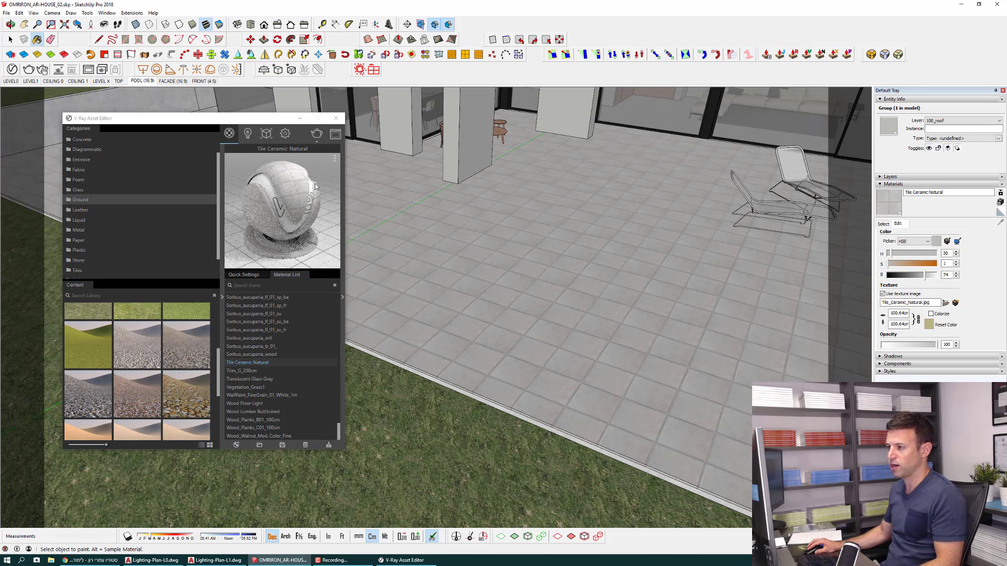
{"action": "scroll", "coordinate": [472, 404], "scroll_direction": "up", "scroll_amount": 1}
{"action": "scroll", "coordinate": [467, 367], "scroll_direction": "up", "scroll_amount": 2}
{"action": "scroll", "coordinate": [446, 349], "scroll_direction": "up", "scroll_amount": 1}
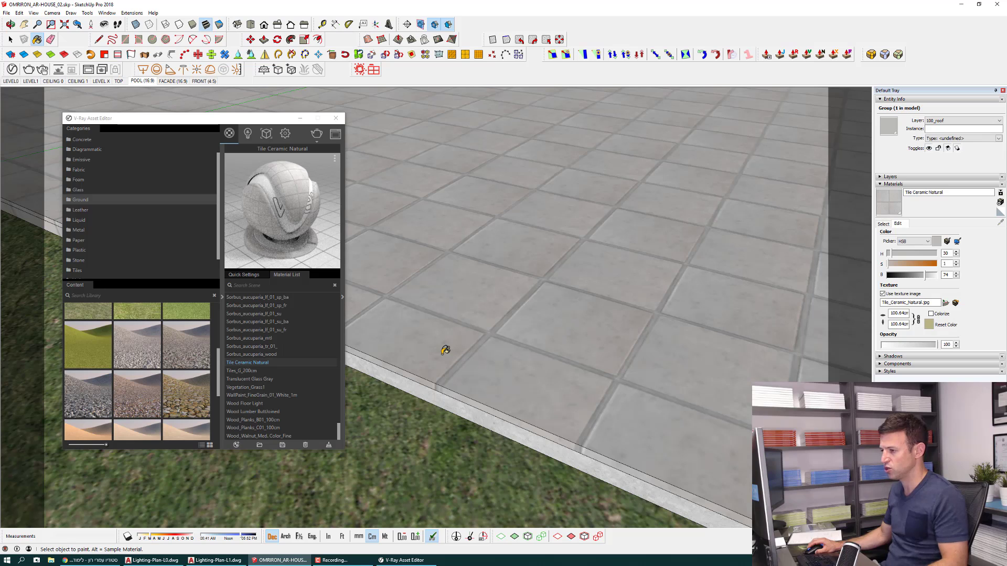
{"action": "left_click", "coordinate": [342, 297]}
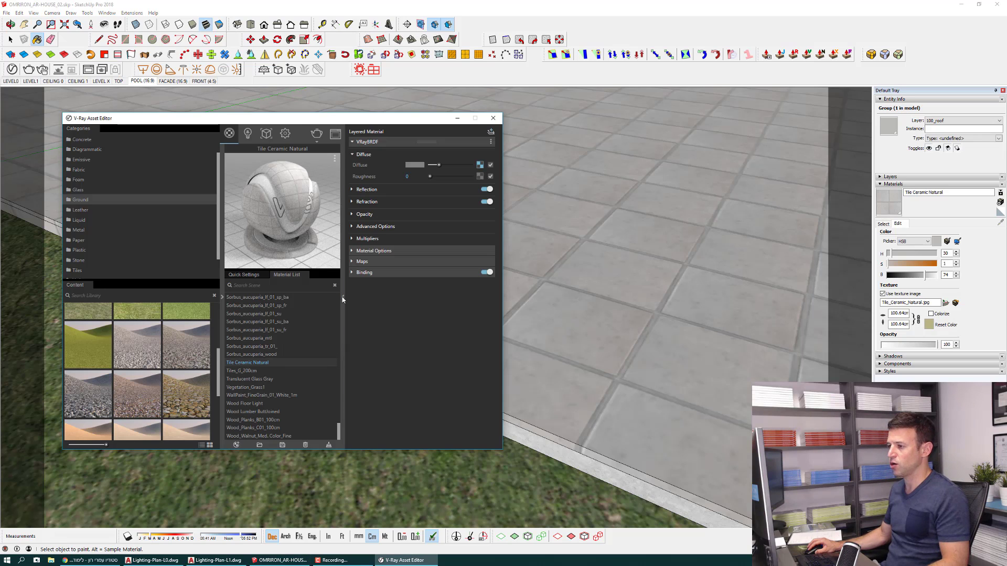
{"action": "left_click", "coordinate": [342, 297]}
{"action": "scroll", "coordinate": [471, 369], "scroll_direction": "up", "scroll_amount": 1}
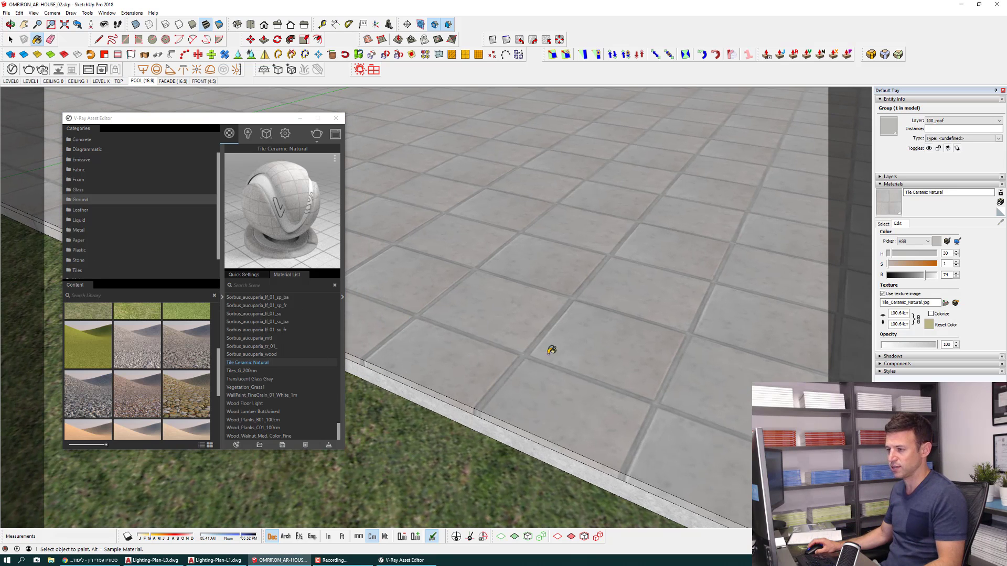
{"action": "middle_click_drag", "start_coordinate": [551, 351], "coordinate": [532, 366]}
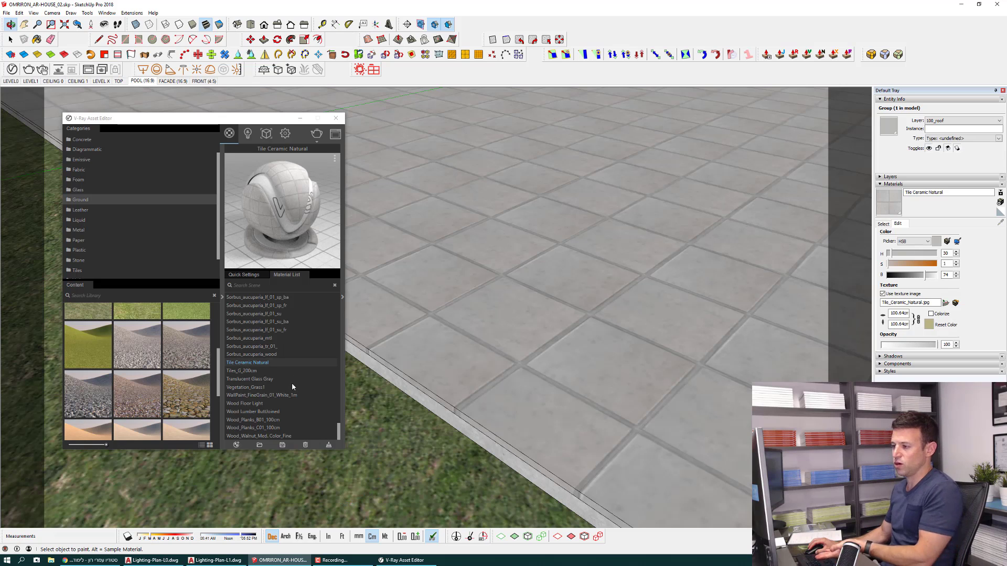
{"action": "mouse_move", "coordinate": [454, 315]}
{"action": "middle_mouse_down"}
{"action": "mouse_move", "coordinate": [583, 392]}
{"action": "mouse_move", "coordinate": [537, 298]}
{"action": "middle_mouse_up"}
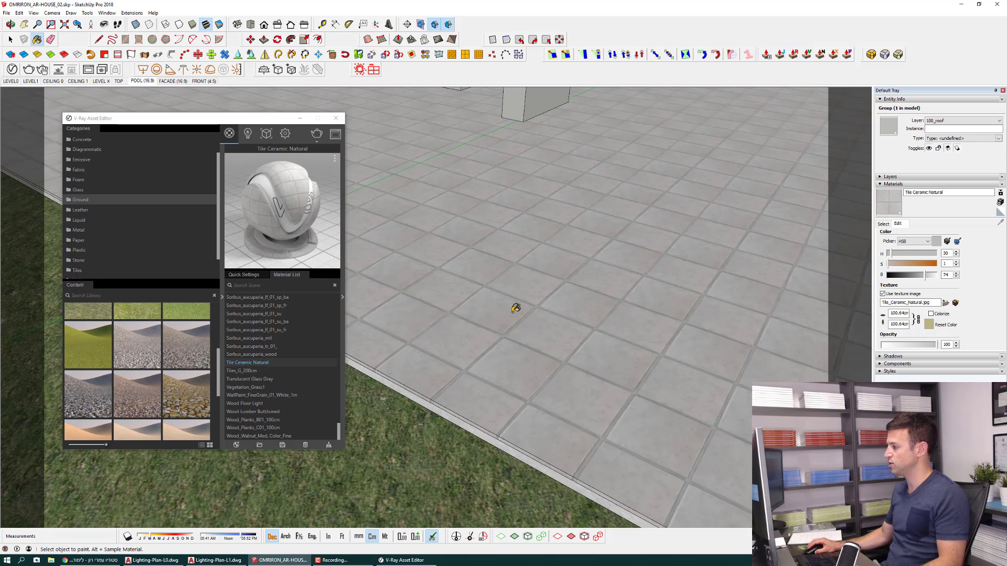
Swap the tile material's texture image for OMRIRON_SHYGREY1.jpg.
{"action": "left_click", "coordinate": [946, 304]}
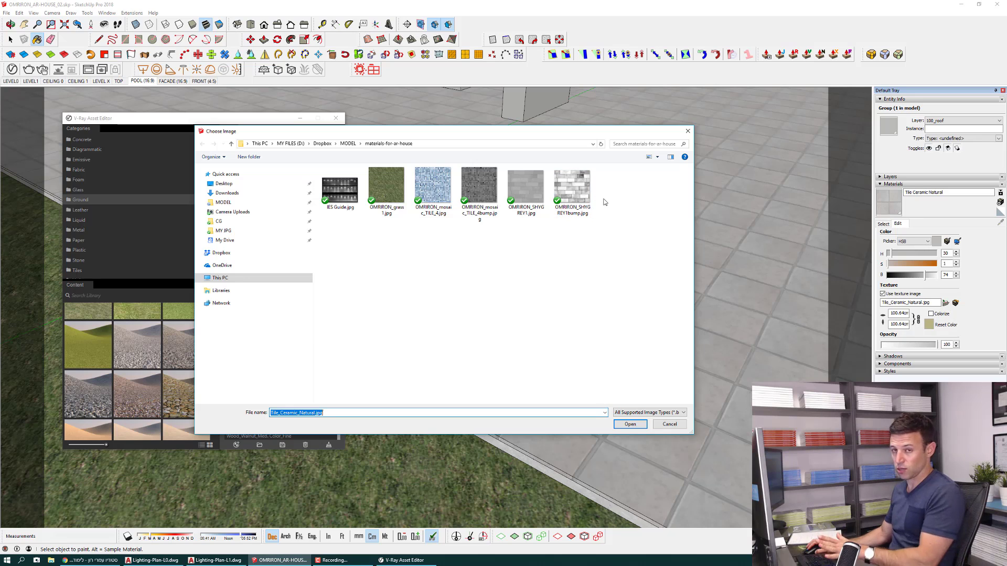
{"action": "left_click", "coordinate": [543, 189]}
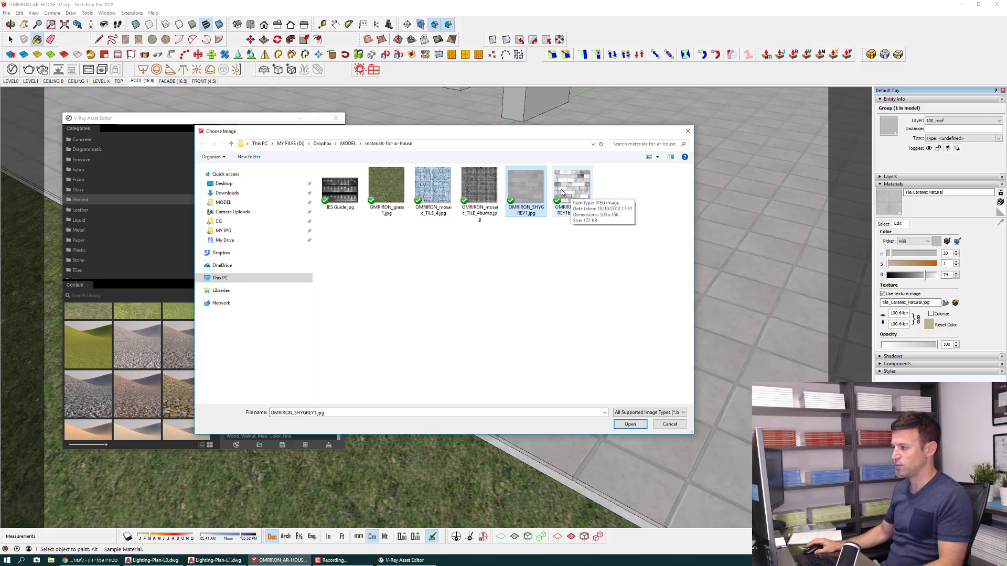
{"action": "left_click", "coordinate": [631, 426]}
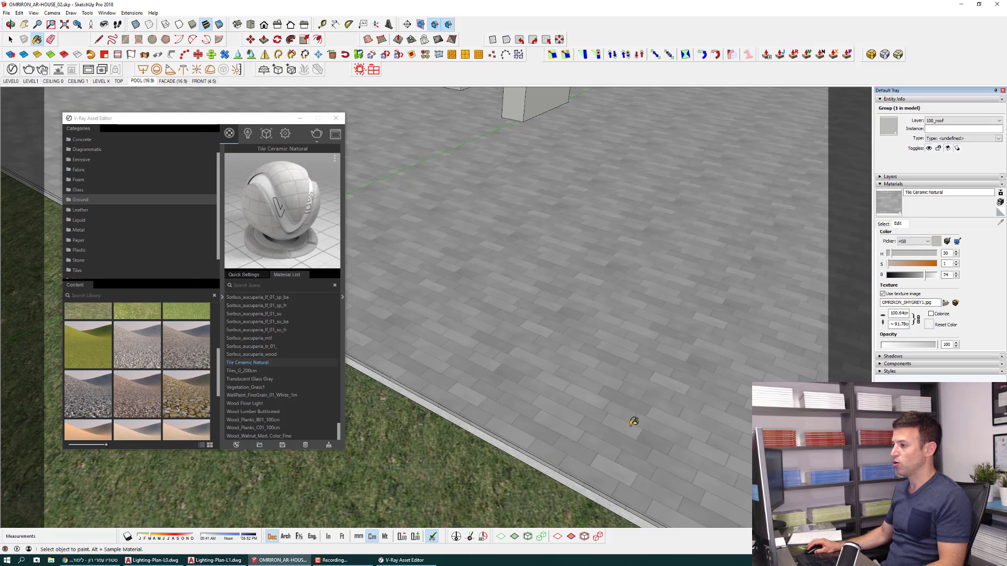
Orbit and zoom around the facade, pool and terrace to check the paving.
{"action": "scroll", "coordinate": [566, 411], "scroll_direction": "down", "scroll_amount": 3}
{"action": "scroll", "coordinate": [569, 411], "scroll_direction": "down", "scroll_amount": 3}
{"action": "scroll", "coordinate": [563, 382], "scroll_direction": "down", "scroll_amount": 3}
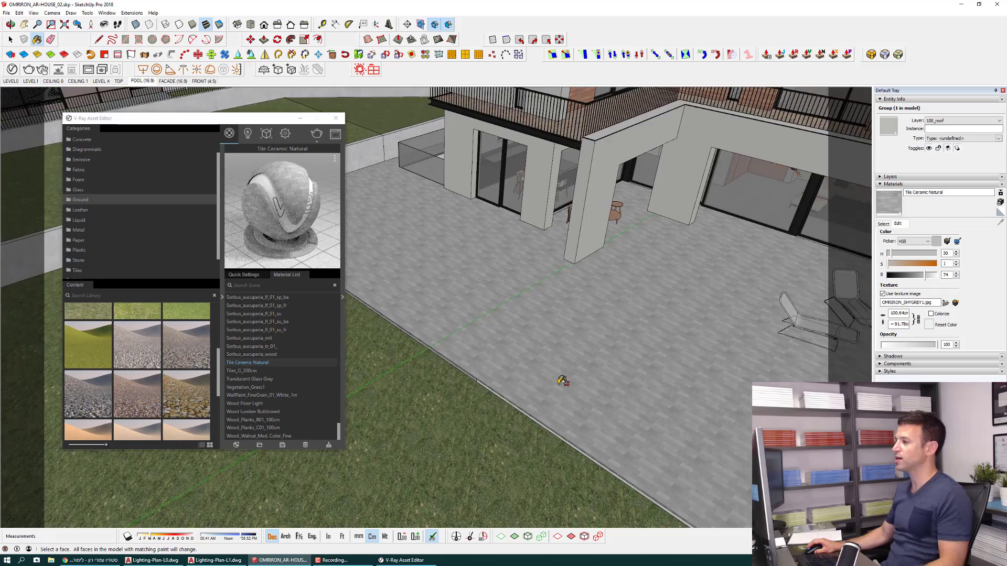
{"action": "middle_click_drag", "start_coordinate": [563, 381], "coordinate": [352, 434]}
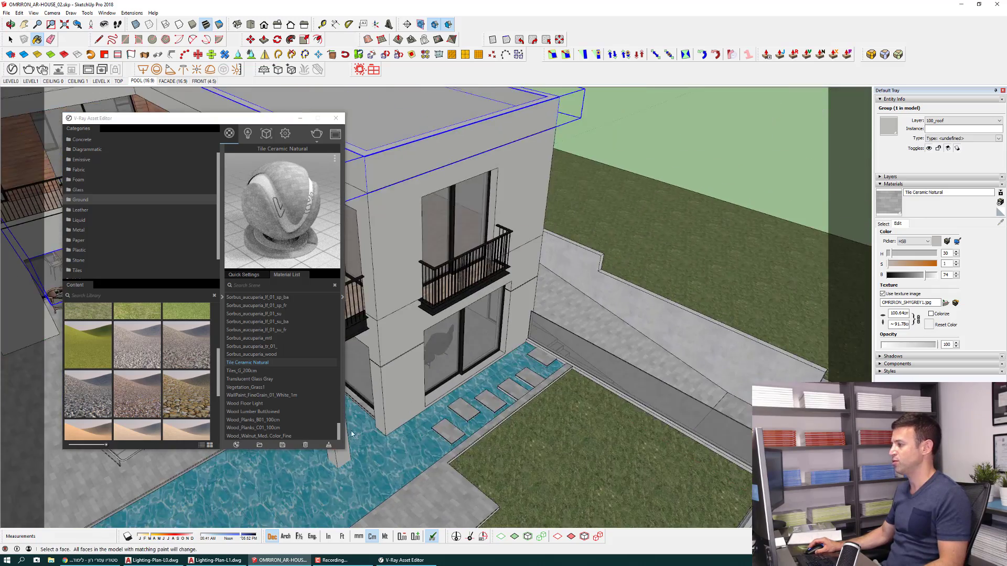
{"action": "scroll", "coordinate": [636, 328], "scroll_direction": "up", "scroll_amount": 3}
{"action": "scroll", "coordinate": [636, 328], "scroll_direction": "up", "scroll_amount": 3}
{"action": "scroll", "coordinate": [625, 334], "scroll_direction": "up", "scroll_amount": 2}
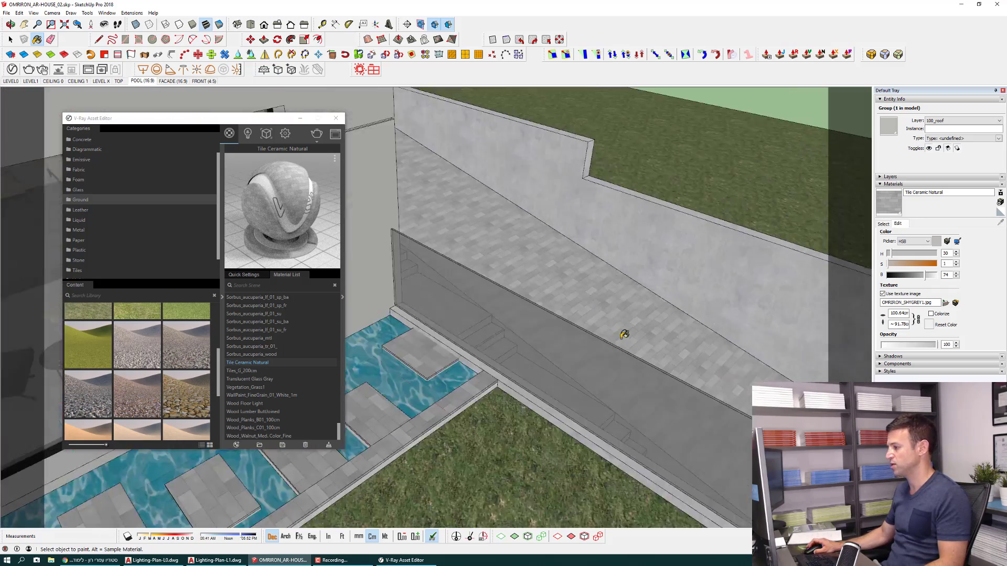
{"action": "scroll", "coordinate": [624, 334], "scroll_direction": "down", "scroll_amount": 3}
{"action": "mouse_move", "coordinate": [577, 367]}
{"action": "middle_mouse_down"}
{"action": "mouse_move", "coordinate": [462, 398]}
{"action": "mouse_move", "coordinate": [643, 375]}
{"action": "middle_mouse_up"}
{"action": "scroll", "coordinate": [451, 406], "scroll_direction": "up", "scroll_amount": 3}
{"action": "scroll", "coordinate": [568, 374], "scroll_direction": "up", "scroll_amount": 2}
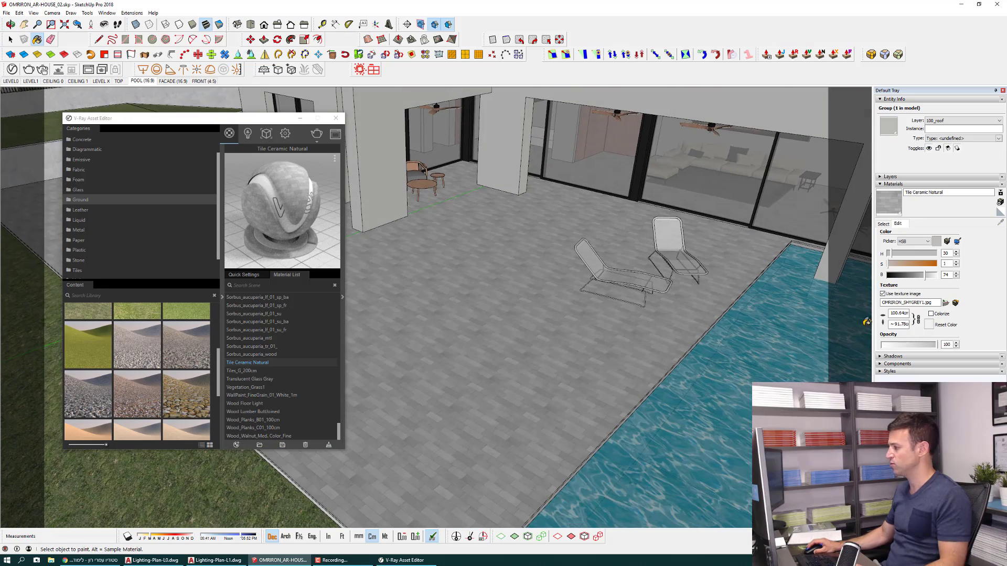
Set the tile texture width to 300 cm, giving 273.6 cm height.
{"action": "double_click", "coordinate": [903, 313]}
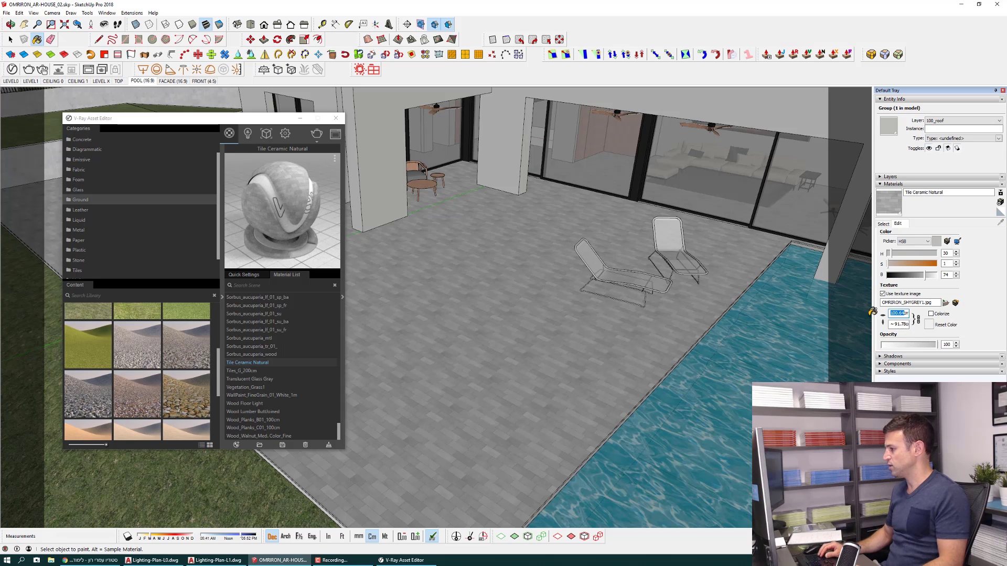
{"action": "type", "text": "300"}
{"action": "key", "text": "Return"}
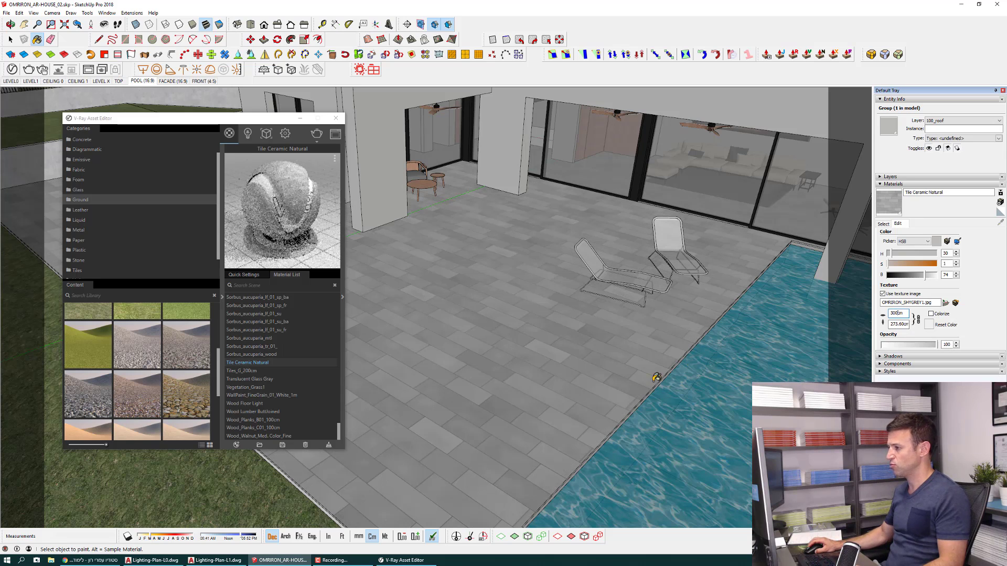
{"action": "scroll", "coordinate": [596, 424], "scroll_direction": "up", "scroll_amount": 2}
{"action": "scroll", "coordinate": [614, 425], "scroll_direction": "up", "scroll_amount": 2}
{"action": "scroll", "coordinate": [634, 426], "scroll_direction": "up", "scroll_amount": 2}
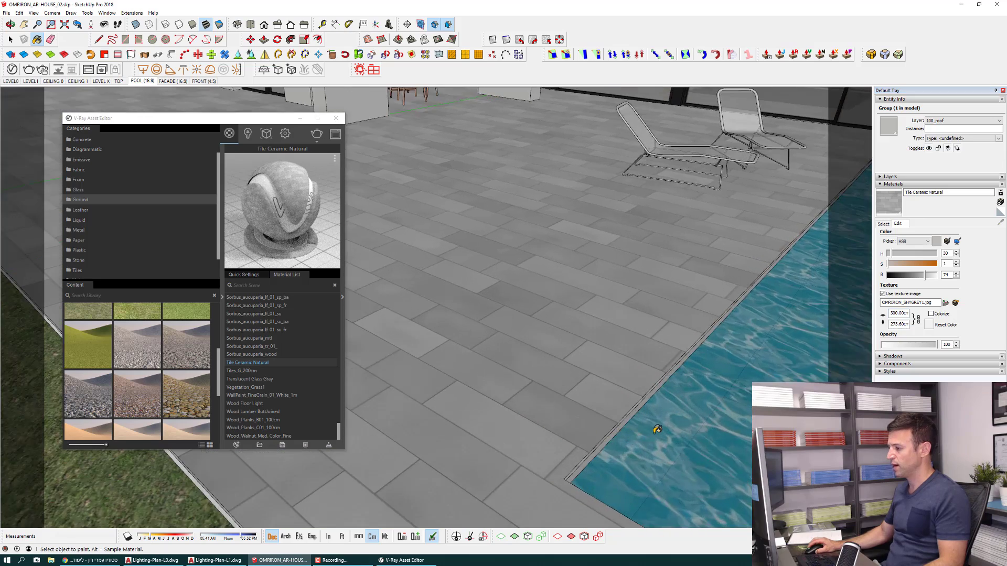
{"action": "scroll", "coordinate": [657, 427], "scroll_direction": "up", "scroll_amount": 2}
{"action": "scroll", "coordinate": [577, 415], "scroll_direction": "up", "scroll_amount": 2}
{"action": "scroll", "coordinate": [552, 404], "scroll_direction": "up", "scroll_amount": 1}
Zoom out and orbit to bring the pool corner paving into view.
{"action": "scroll", "coordinate": [534, 359], "scroll_direction": "down", "scroll_amount": 3}
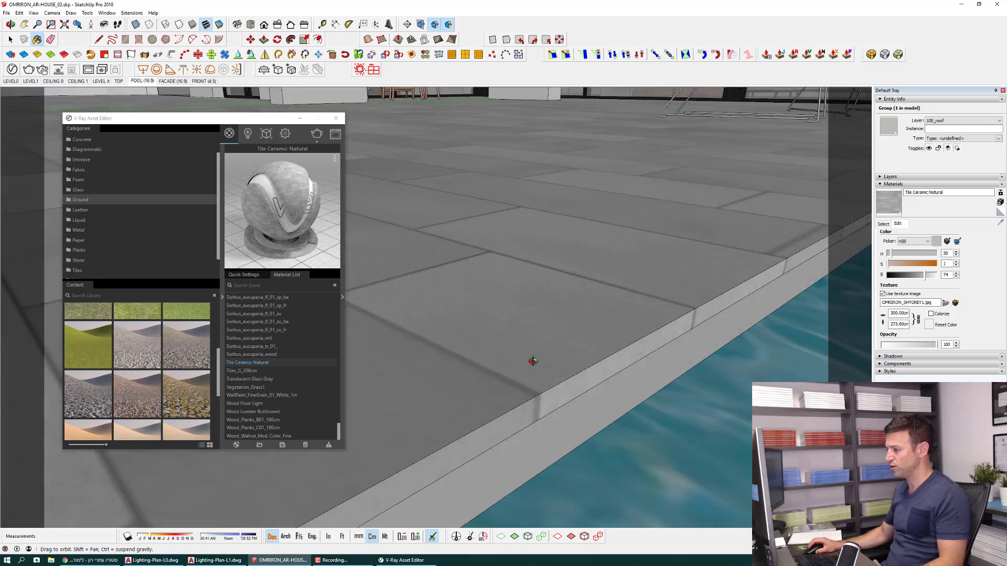
{"action": "scroll", "coordinate": [520, 351], "scroll_direction": "down", "scroll_amount": 2}
{"action": "scroll", "coordinate": [519, 413], "scroll_direction": "down", "scroll_amount": 2}
{"action": "scroll", "coordinate": [495, 416], "scroll_direction": "down", "scroll_amount": 2}
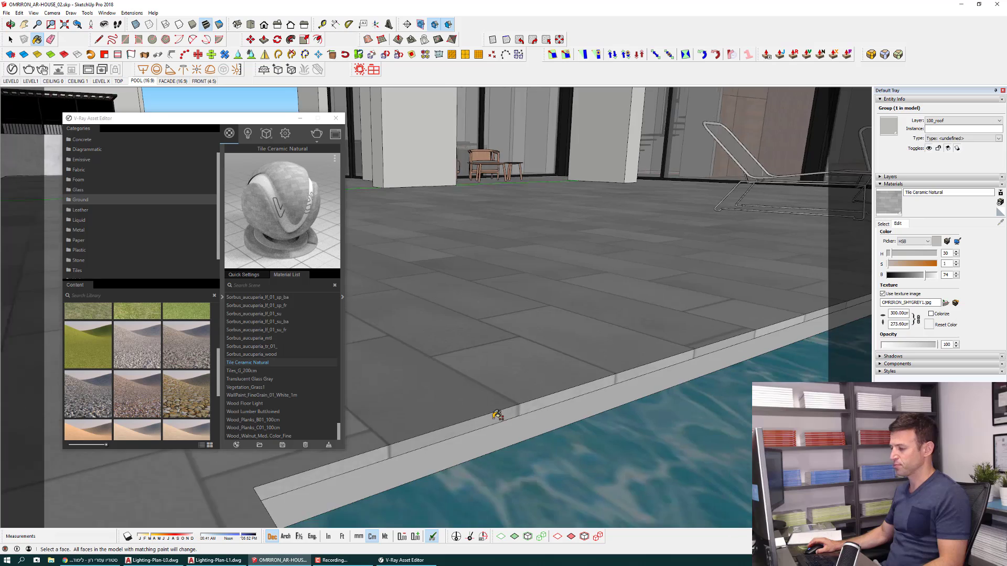
{"action": "scroll", "coordinate": [436, 423], "scroll_direction": "down", "scroll_amount": 2}
{"action": "mouse_move", "coordinate": [415, 427]}
{"action": "middle_mouse_down"}
{"action": "mouse_move", "coordinate": [692, 413]}
{"action": "mouse_move", "coordinate": [623, 359]}
{"action": "middle_mouse_up"}
{"action": "scroll", "coordinate": [632, 418], "scroll_direction": "up", "scroll_amount": 2}
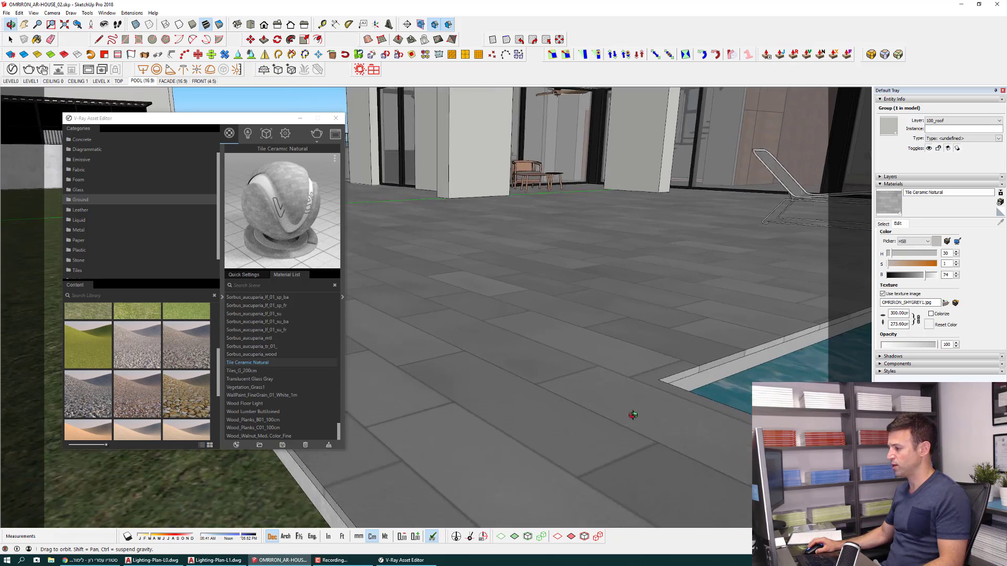
{"action": "scroll", "coordinate": [659, 438], "scroll_direction": "up", "scroll_amount": 2}
{"action": "scroll", "coordinate": [634, 450], "scroll_direction": "up", "scroll_amount": 2}
Inside the paving group, shift the floor's tile texture to align with the edge.
{"action": "double_click", "coordinate": [622, 391]}
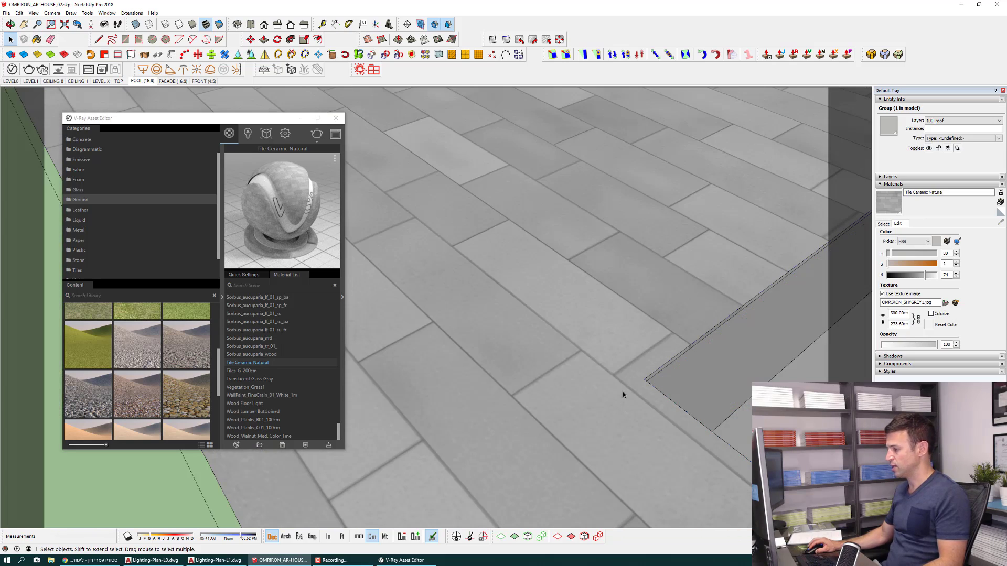
{"action": "left_click", "coordinate": [618, 379]}
{"action": "right_click", "coordinate": [619, 376]}
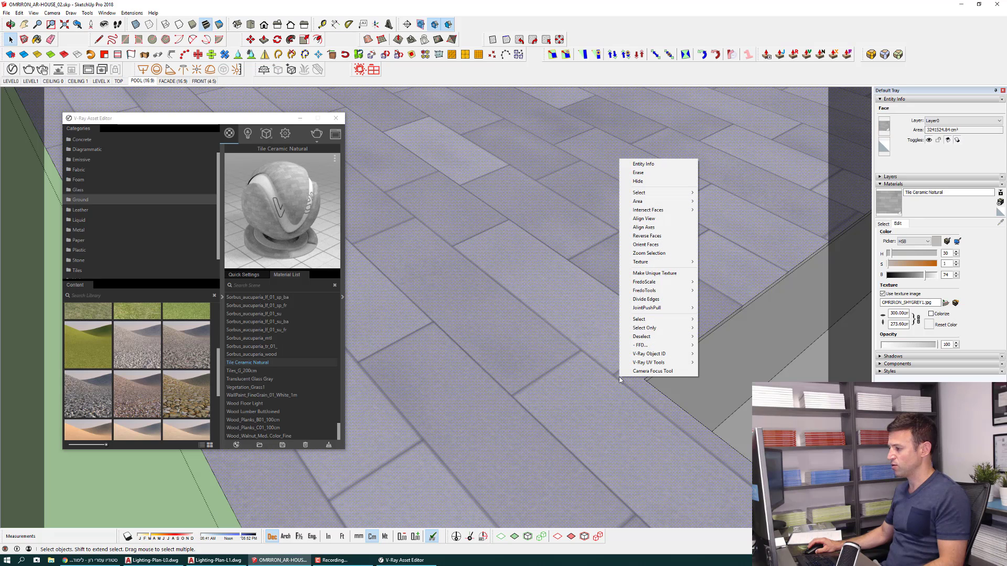
{"action": "mouse_move", "coordinate": [640, 261]}
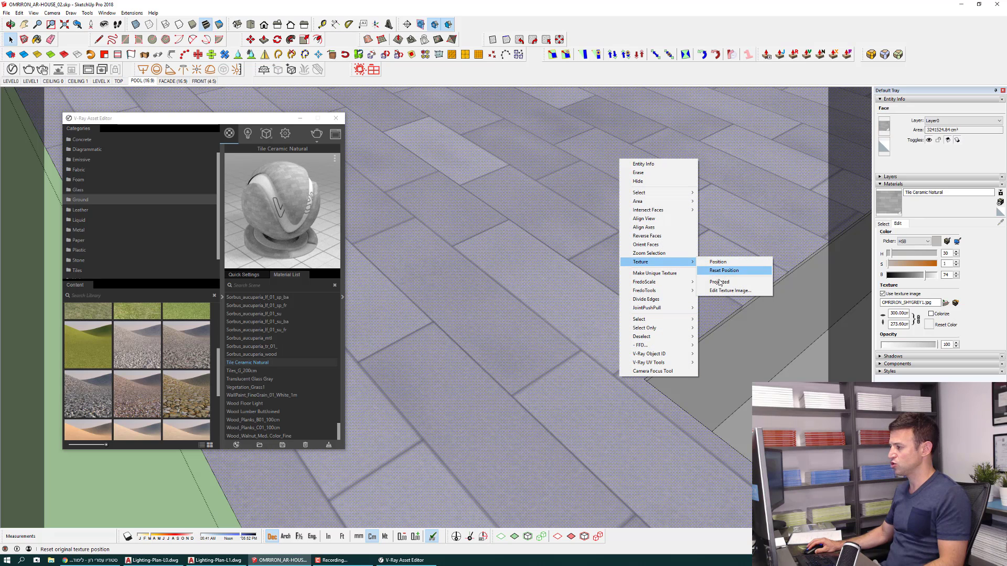
{"action": "left_click", "coordinate": [719, 264]}
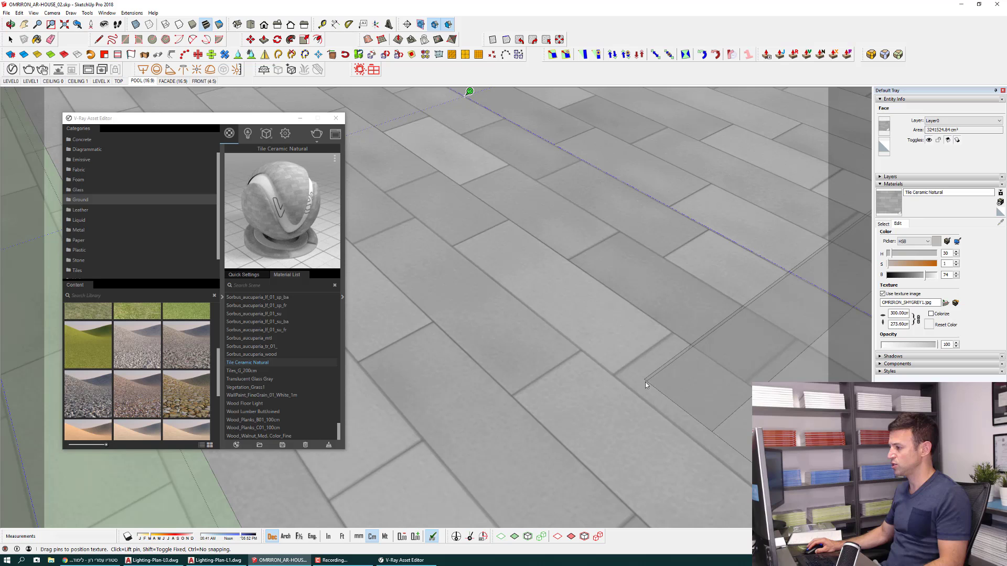
{"action": "scroll", "coordinate": [622, 380], "scroll_direction": "up", "scroll_amount": 2}
{"action": "scroll", "coordinate": [624, 380], "scroll_direction": "up", "scroll_amount": 2}
{"action": "scroll", "coordinate": [630, 381], "scroll_direction": "up", "scroll_amount": 1}
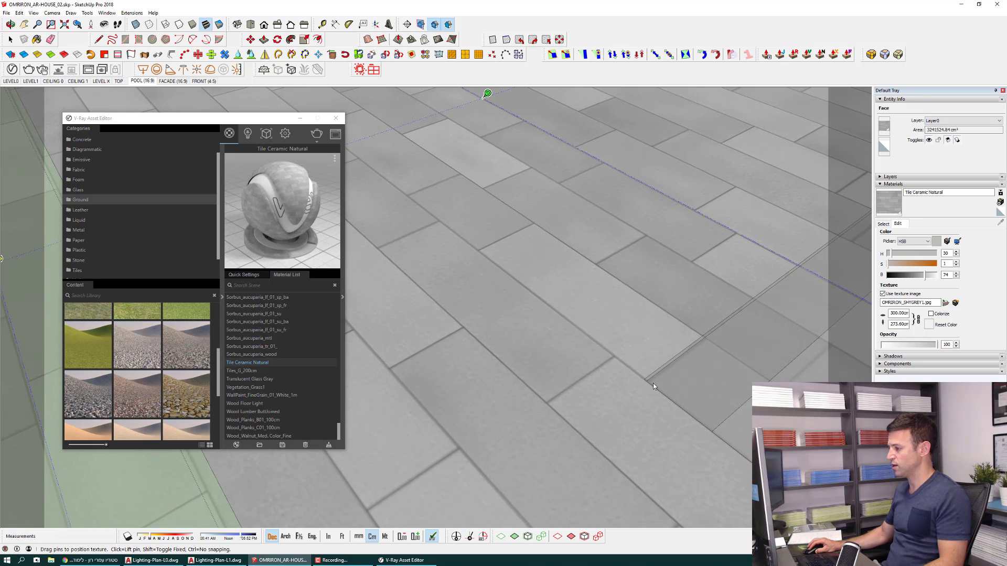
{"action": "scroll", "coordinate": [653, 383], "scroll_direction": "up", "scroll_amount": 2}
{"action": "left_click_drag", "start_coordinate": [643, 379], "coordinate": [620, 378]}
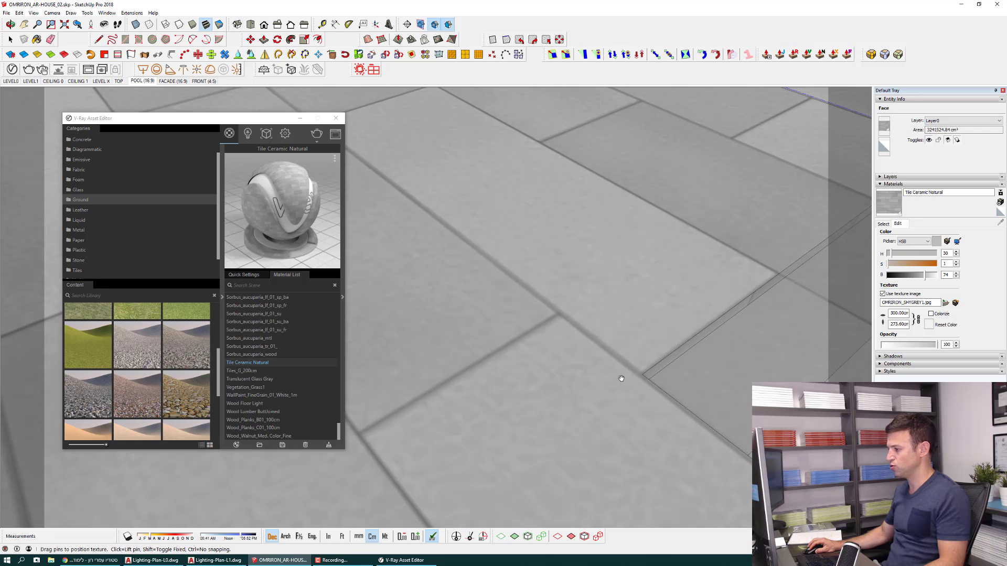
{"action": "key", "text": "Return"}
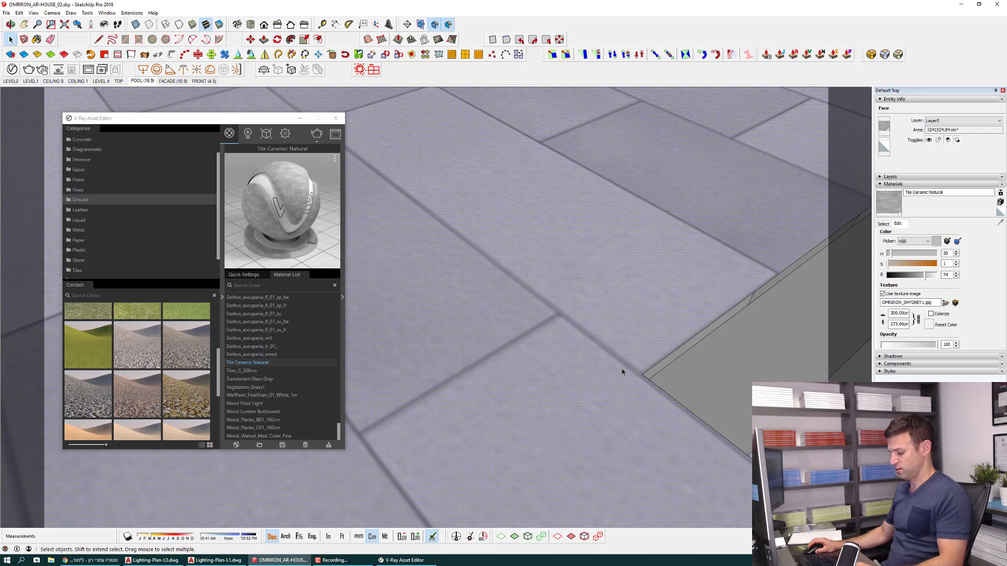
Paint Tile Ceramic Natural onto the strip along the wall's lower edge.
{"action": "scroll", "coordinate": [697, 331], "scroll_direction": "up", "scroll_amount": 2}
{"action": "scroll", "coordinate": [561, 315], "scroll_direction": "up", "scroll_amount": 2}
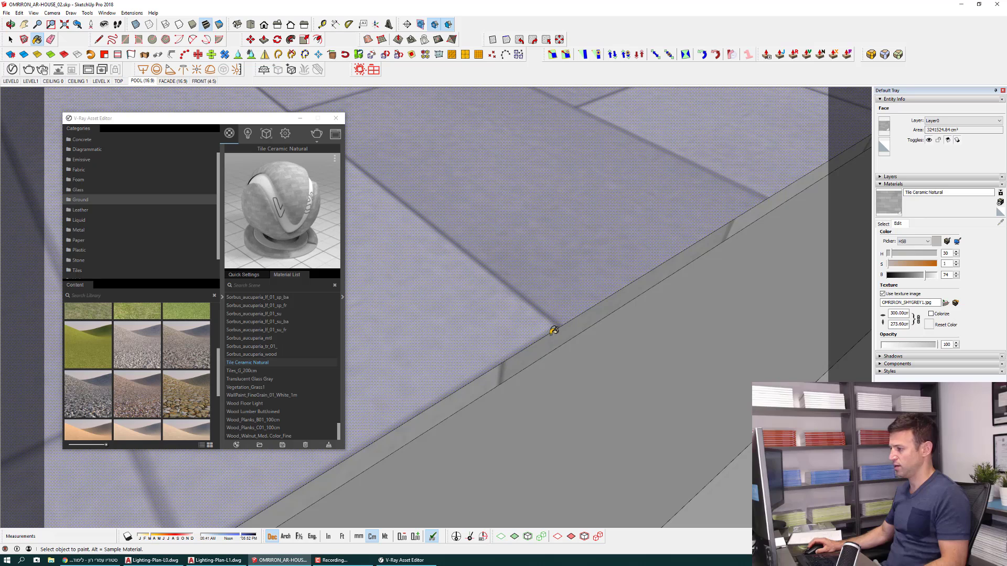
{"action": "left_click", "coordinate": [561, 313], "text": "alt"}
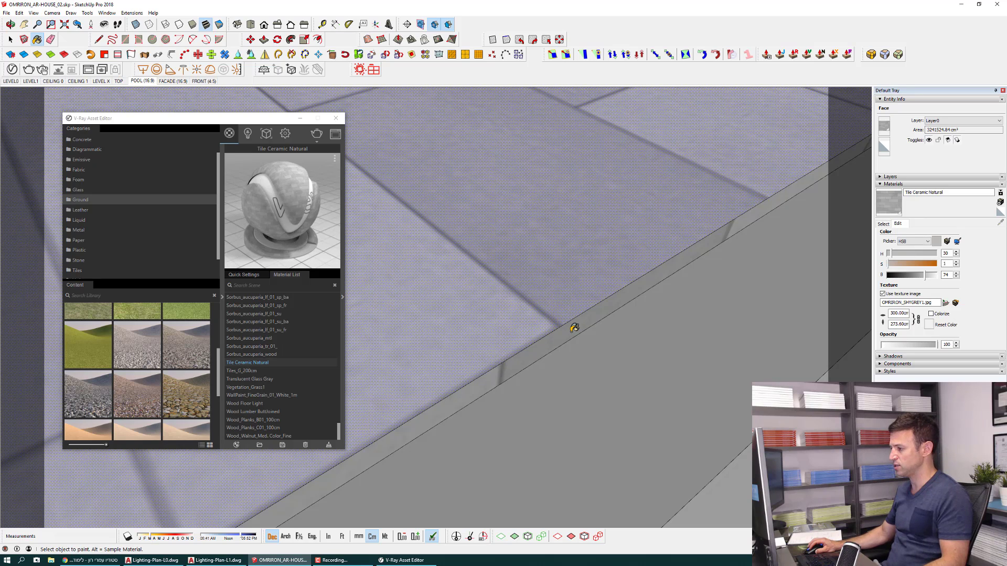
{"action": "left_click", "coordinate": [572, 330]}
{"action": "scroll", "coordinate": [566, 322], "scroll_direction": "down", "scroll_amount": 2}
{"action": "scroll", "coordinate": [553, 316], "scroll_direction": "down", "scroll_amount": 2}
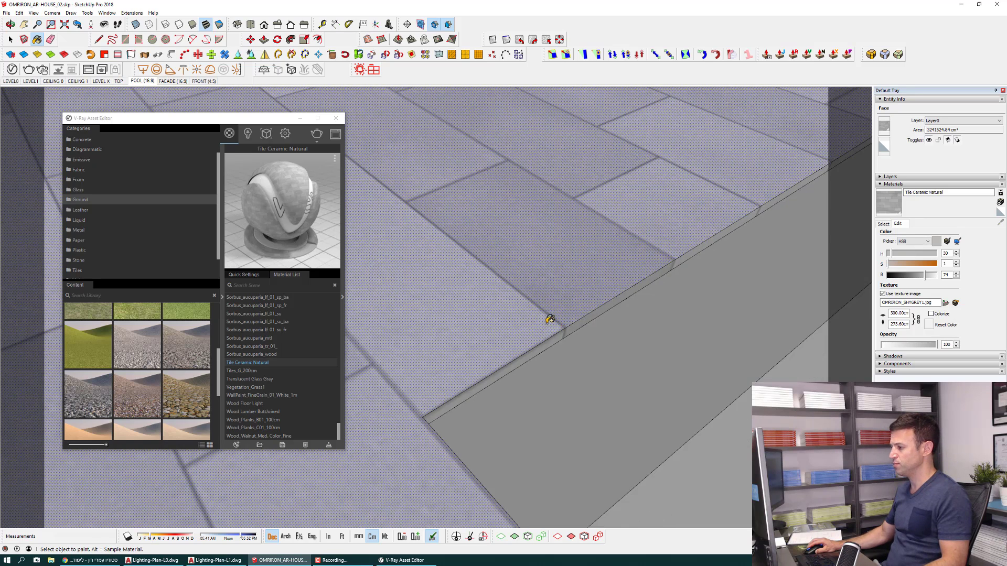
{"action": "scroll", "coordinate": [548, 315], "scroll_direction": "down", "scroll_amount": 2}
{"action": "scroll", "coordinate": [503, 331], "scroll_direction": "down", "scroll_amount": 2}
Orbit and pan across the pool-area ground to review the tiled floor.
{"action": "mouse_move", "coordinate": [470, 346]}
{"action": "middle_mouse_down"}
{"action": "mouse_move", "coordinate": [644, 240]}
{"action": "mouse_move", "coordinate": [652, 247]}
{"action": "mouse_move", "coordinate": [566, 371]}
{"action": "mouse_move", "coordinate": [438, 348]}
{"action": "mouse_move", "coordinate": [484, 314]}
{"action": "middle_mouse_up"}
{"action": "scroll", "coordinate": [496, 330], "scroll_direction": "up", "scroll_amount": 2}
{"action": "scroll", "coordinate": [503, 346], "scroll_direction": "up", "scroll_amount": 2}
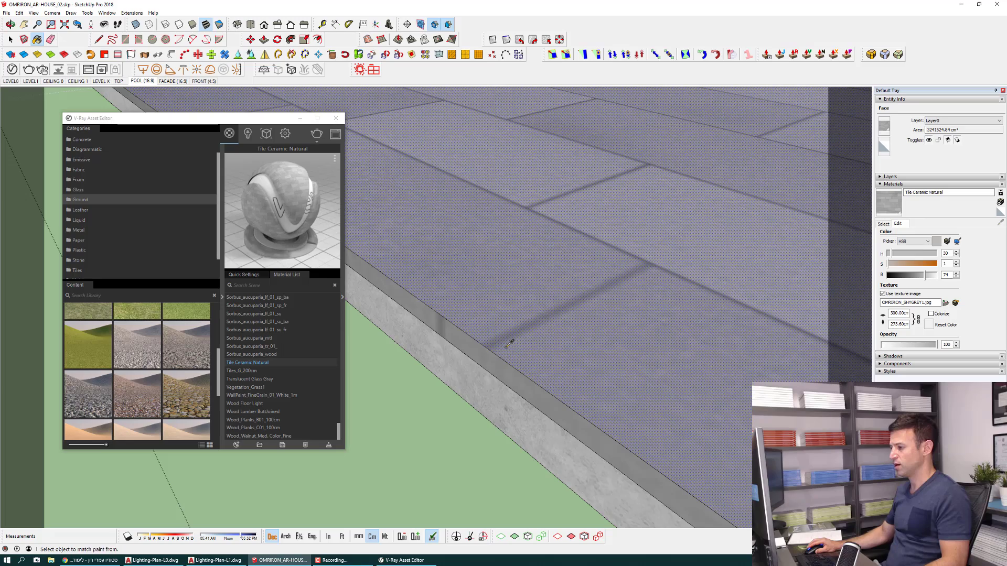
{"action": "scroll", "coordinate": [495, 358], "scroll_direction": "down", "scroll_amount": 2}
{"action": "scroll", "coordinate": [490, 360], "scroll_direction": "down", "scroll_amount": 2}
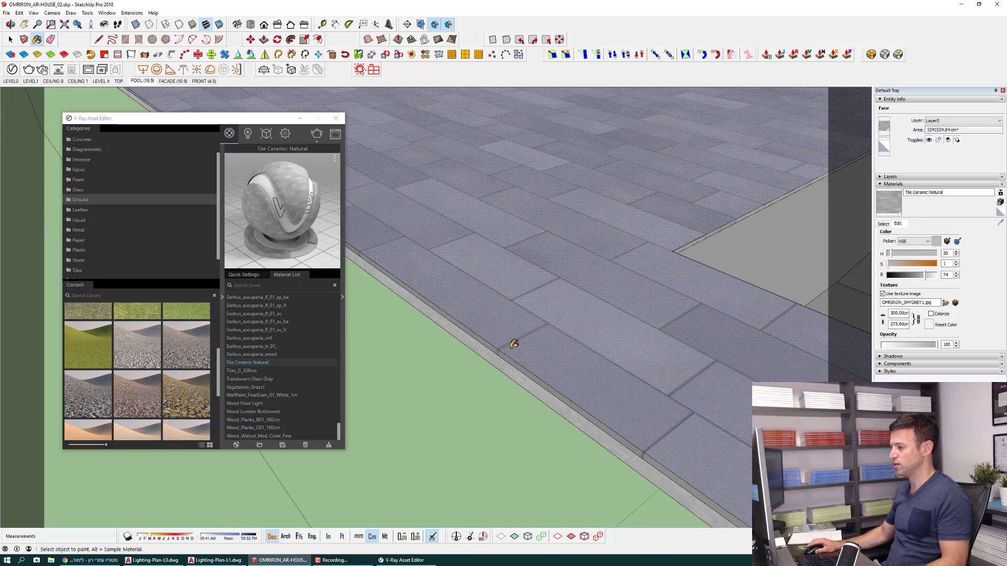
{"action": "scroll", "coordinate": [513, 341], "scroll_direction": "down", "scroll_amount": 2}
{"action": "scroll", "coordinate": [596, 375], "scroll_direction": "down", "scroll_amount": 2}
{"action": "mouse_move", "coordinate": [603, 360]}
{"action": "middle_mouse_down"}
{"action": "mouse_move", "coordinate": [512, 438]}
{"action": "mouse_move", "coordinate": [726, 108]}
{"action": "mouse_move", "coordinate": [706, 162]}
{"action": "mouse_move", "coordinate": [638, 257]}
{"action": "mouse_move", "coordinate": [526, 339]}
{"action": "mouse_move", "coordinate": [570, 260]}
{"action": "mouse_move", "coordinate": [454, 344]}
{"action": "mouse_move", "coordinate": [497, 294]}
{"action": "middle_mouse_up"}
{"action": "scroll", "coordinate": [734, 110], "scroll_direction": "up", "scroll_amount": 2}
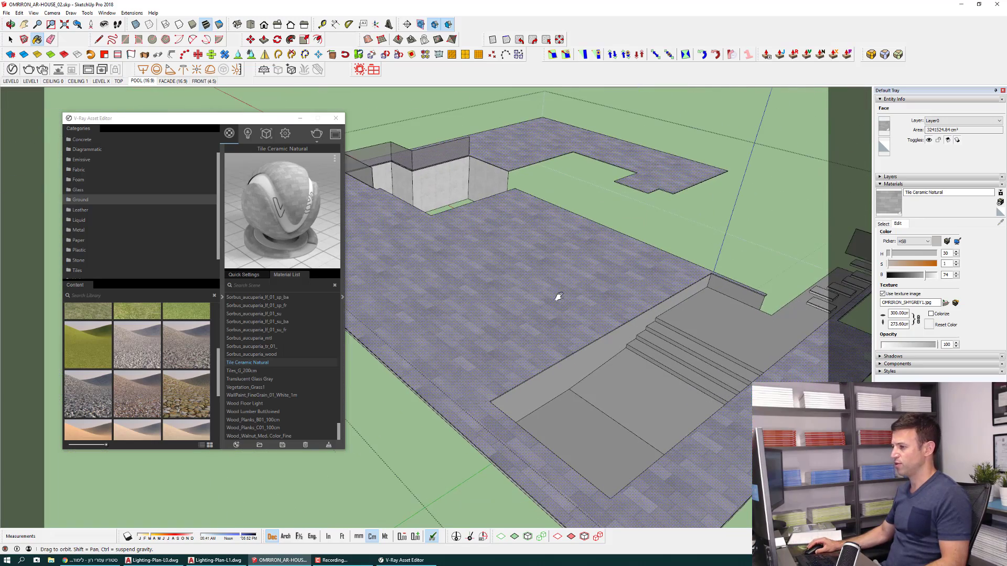
Preview Tile Ceramic Natural on the Floor scene, raise its Reflection, and expand full settings.
{"action": "left_click", "coordinate": [334, 162]}
{"action": "left_click", "coordinate": [291, 190]}
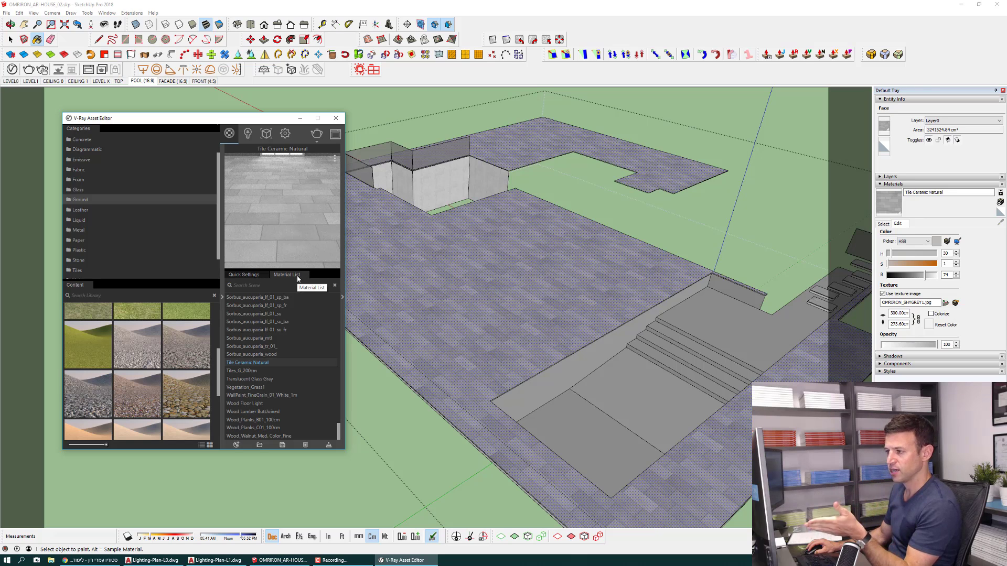
{"action": "left_click", "coordinate": [248, 276]}
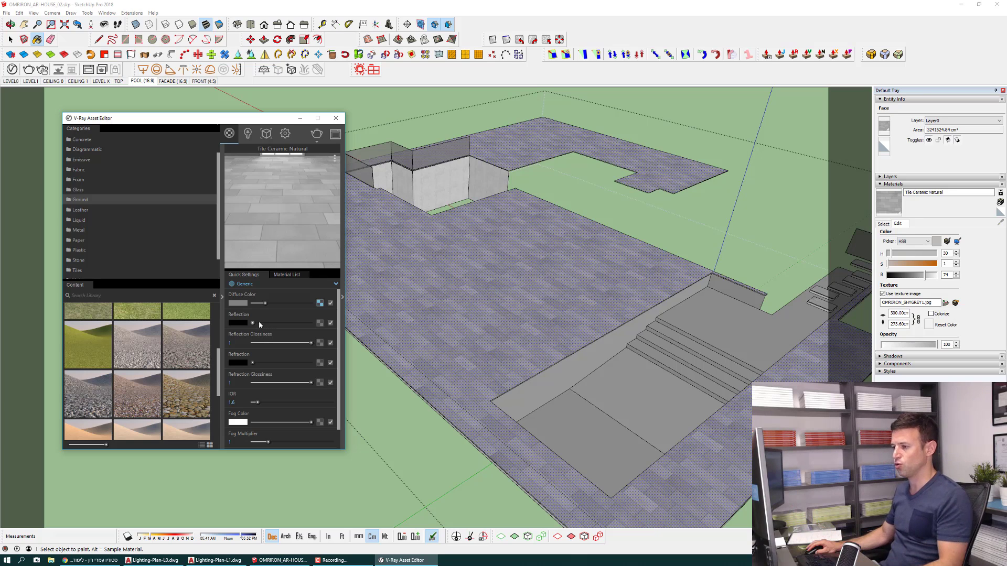
{"action": "left_click_drag", "start_coordinate": [259, 325], "coordinate": [279, 324]}
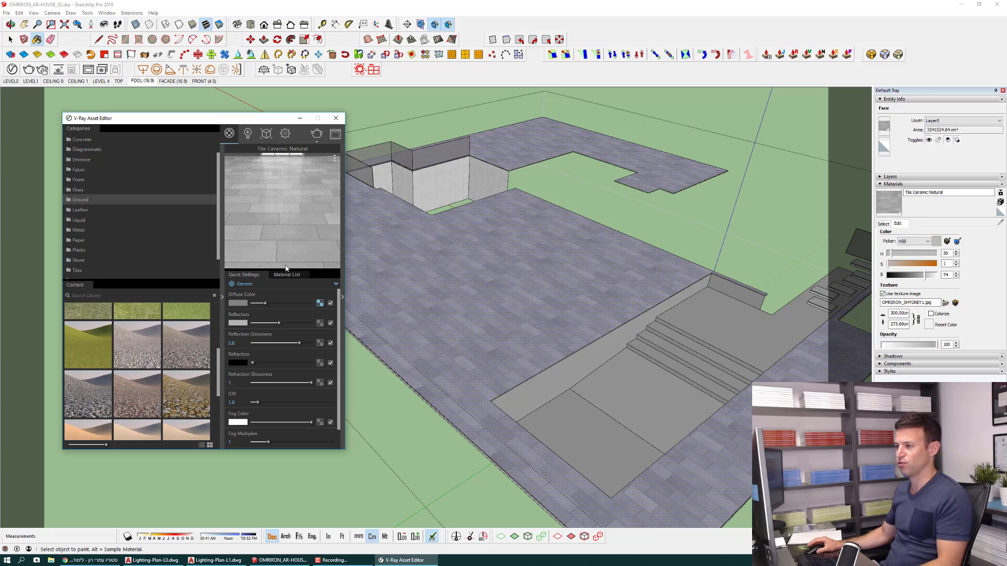
{"action": "scroll", "coordinate": [293, 377], "scroll_direction": "down", "scroll_amount": 2}
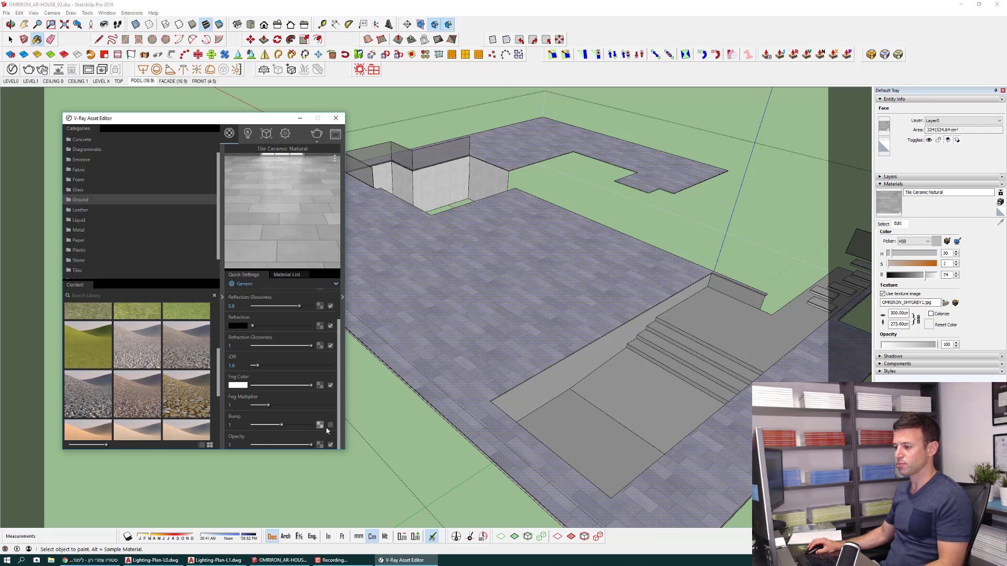
{"action": "left_click", "coordinate": [343, 297]}
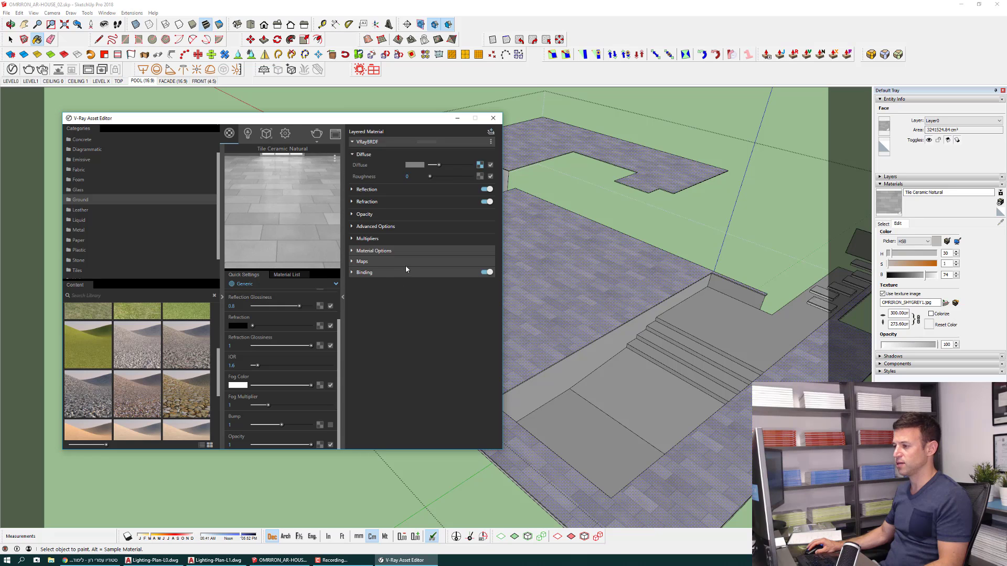
Enable bump mapping using the OMRIRON_SHYGREY1bump.jpg bitmap with amount 0.5.
{"action": "left_click", "coordinate": [359, 263]}
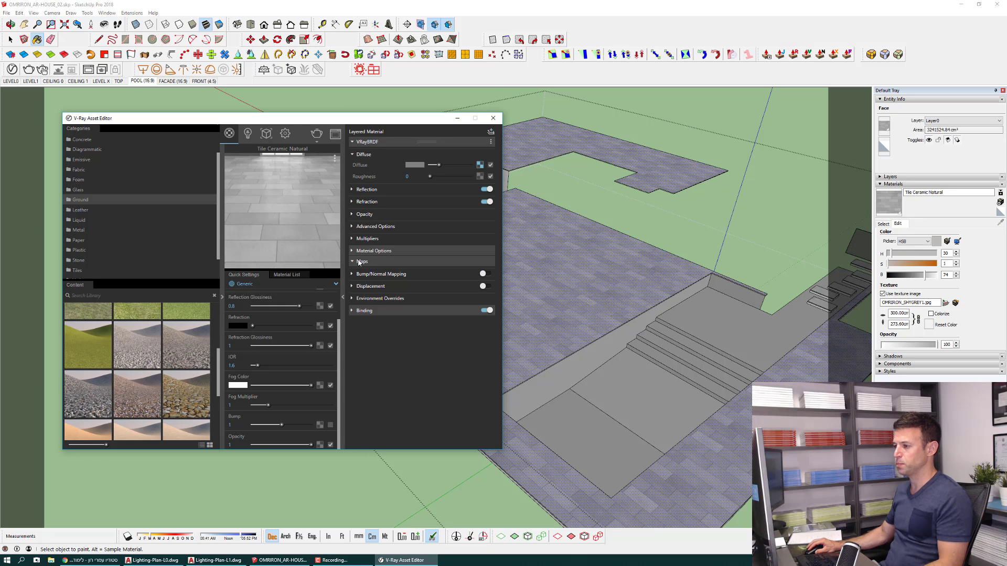
{"action": "left_click", "coordinate": [483, 274]}
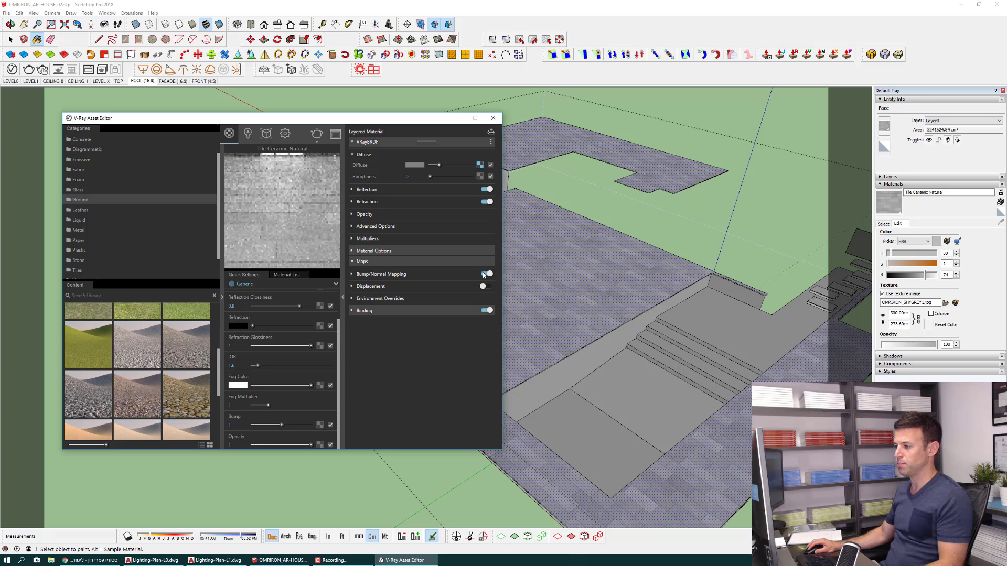
{"action": "left_click", "coordinate": [370, 276]}
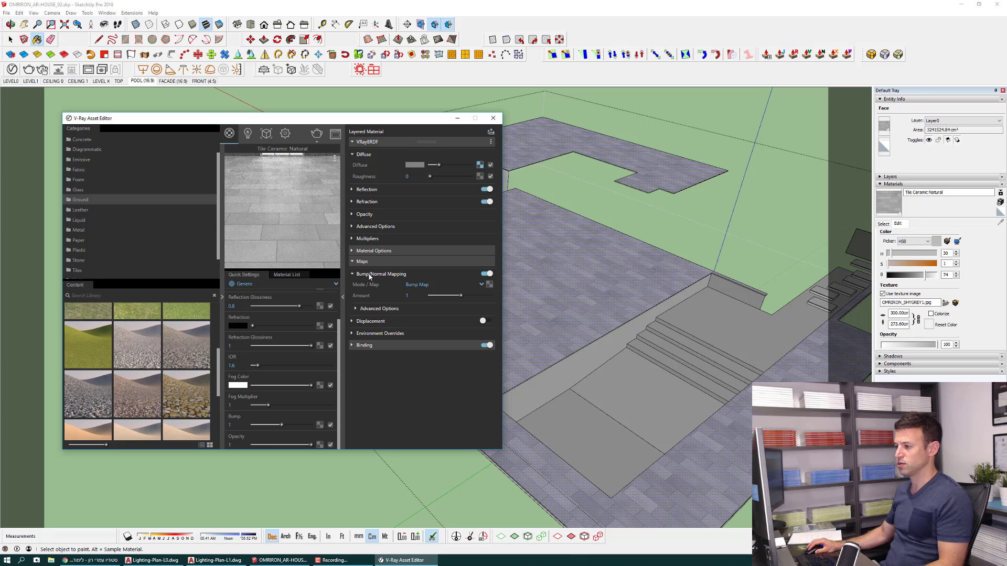
{"action": "left_click", "coordinate": [488, 284]}
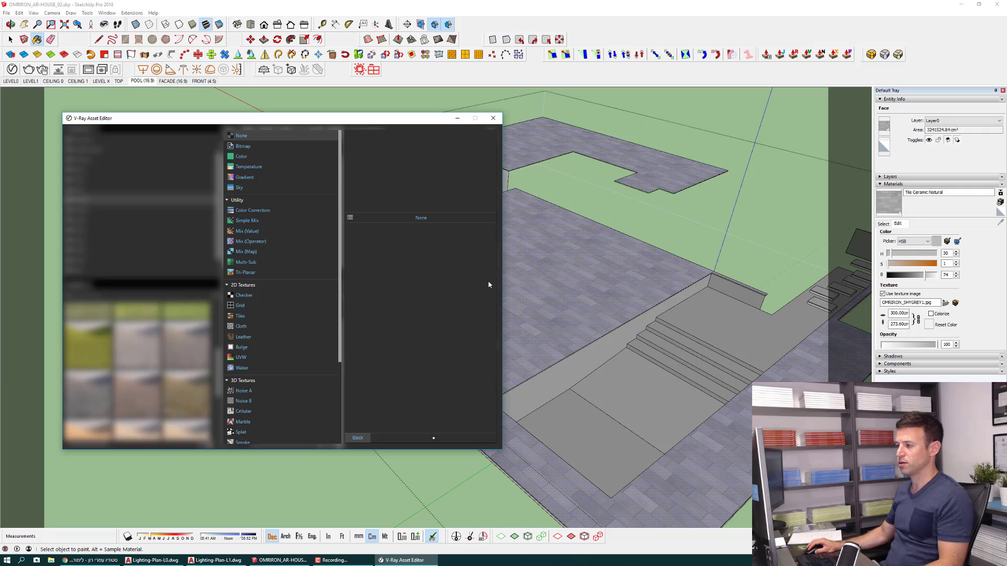
{"action": "left_click", "coordinate": [243, 146]}
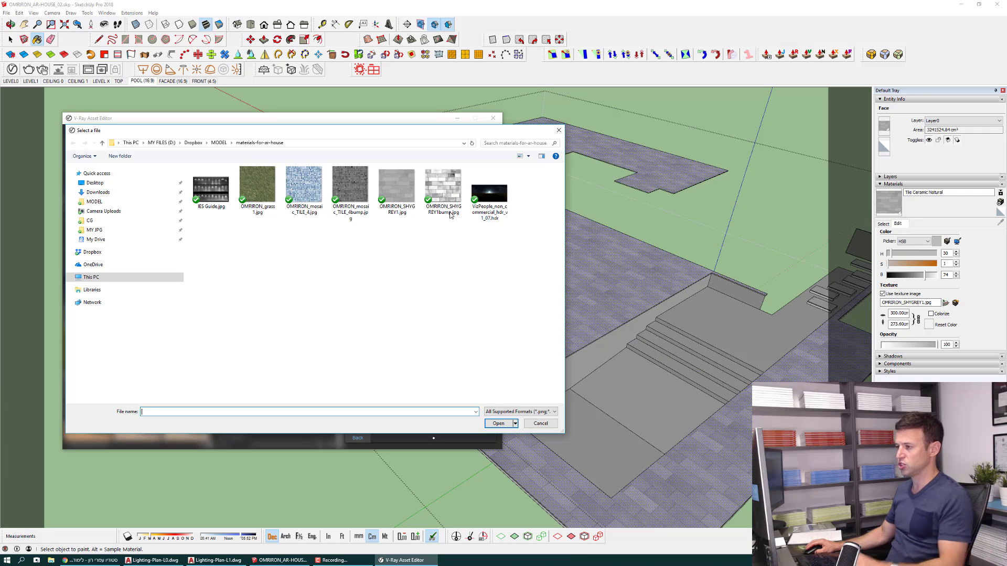
{"action": "left_click", "coordinate": [443, 192]}
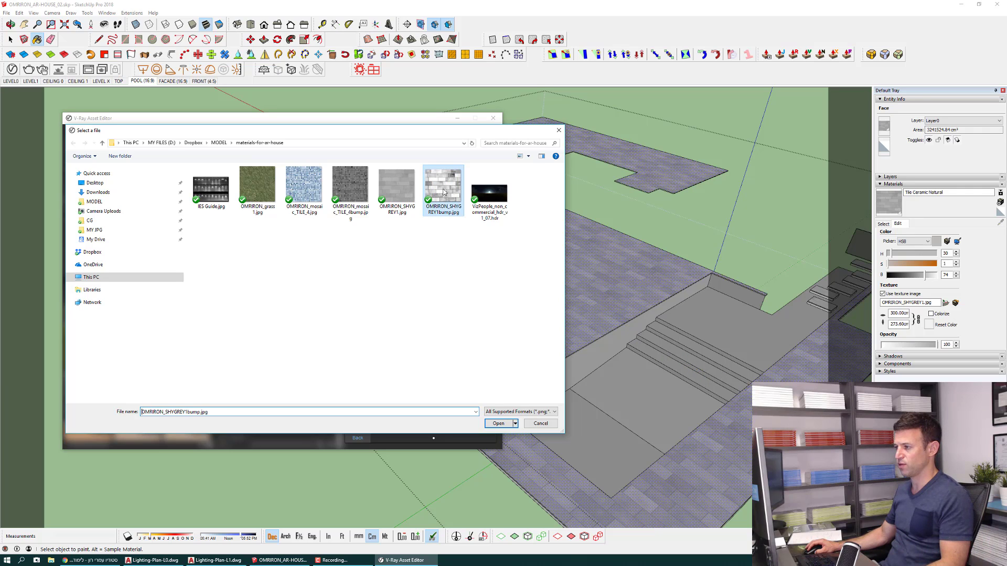
{"action": "left_click", "coordinate": [498, 424]}
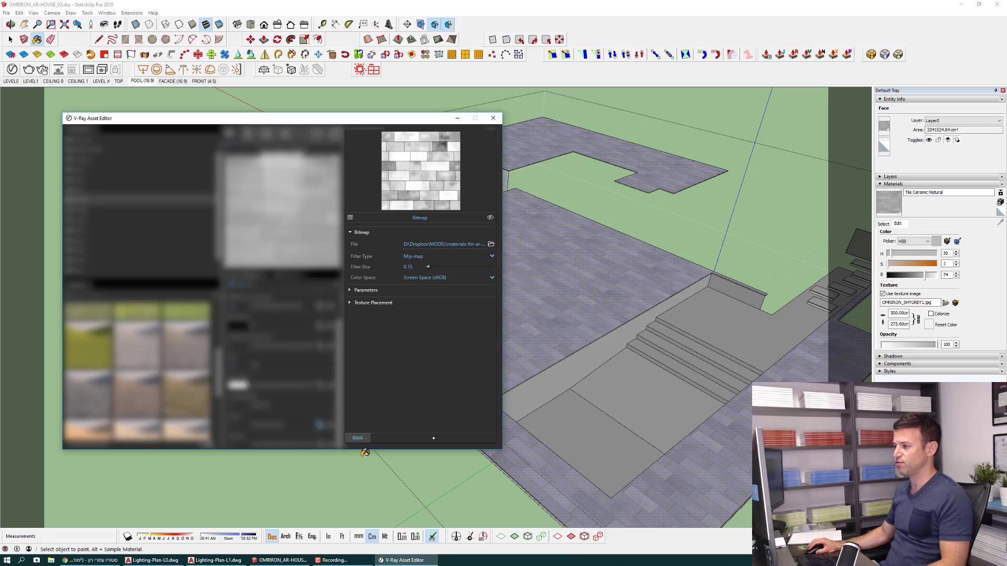
{"action": "left_click", "coordinate": [358, 438]}
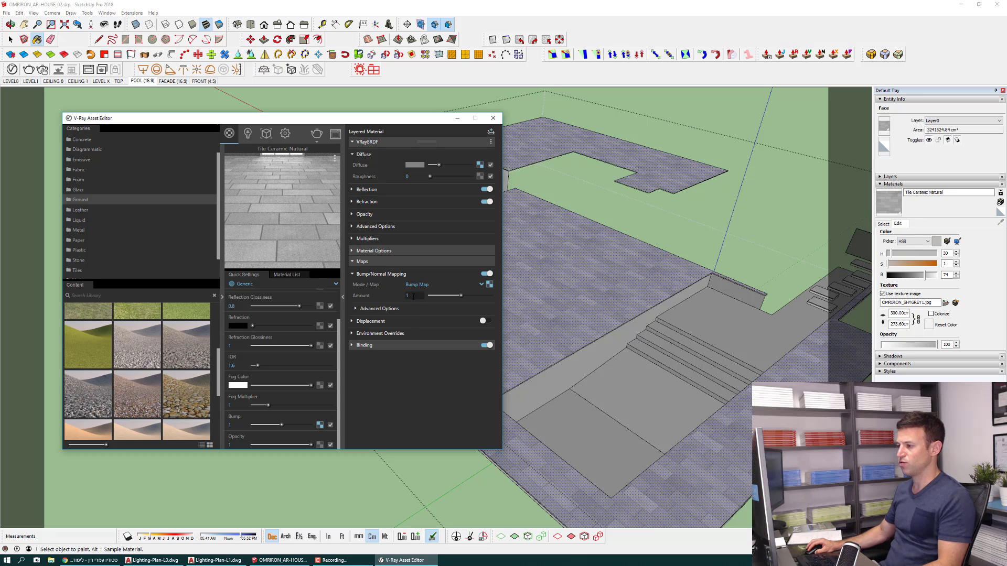
{"action": "type", "text": "0.5"}
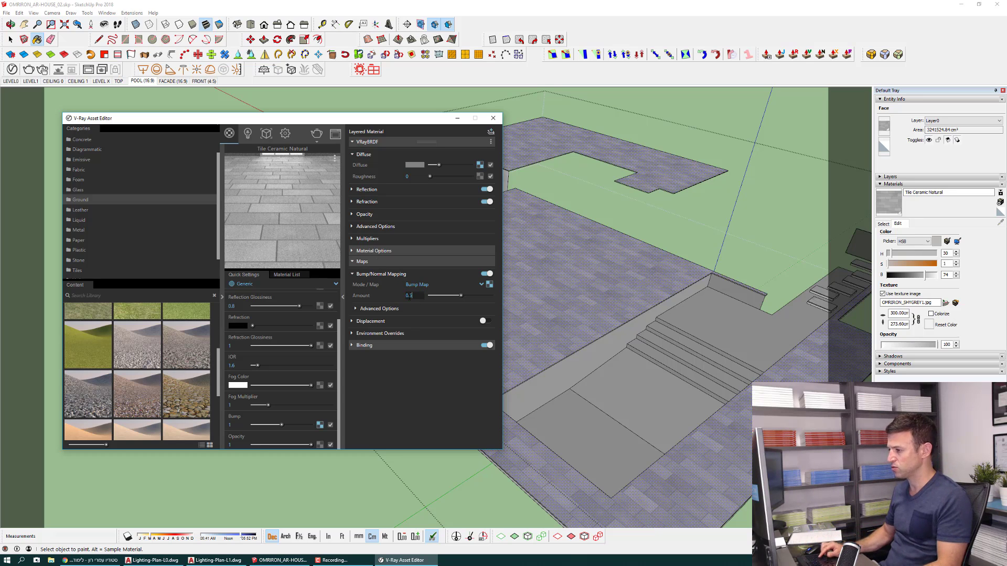
{"action": "key", "text": "Return"}
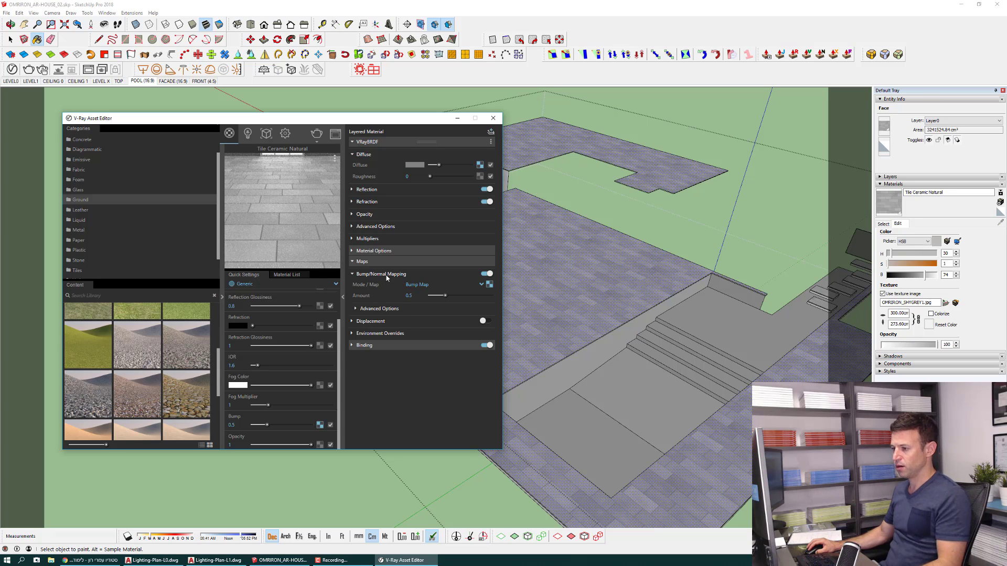
Show the scene's Material List and bring the house's glass wall into view.
{"action": "left_click", "coordinate": [298, 277]}
{"action": "middle_click_drag", "start_coordinate": [721, 366], "coordinate": [681, 389]}
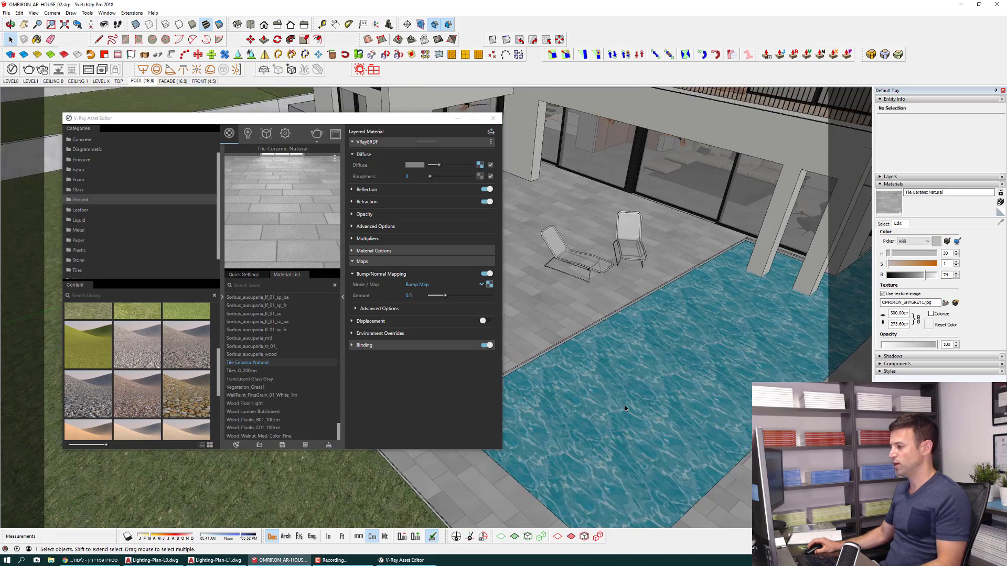
{"action": "scroll", "coordinate": [636, 215], "scroll_direction": "up", "scroll_amount": 3}
{"action": "scroll", "coordinate": [680, 203], "scroll_direction": "up", "scroll_amount": 3}
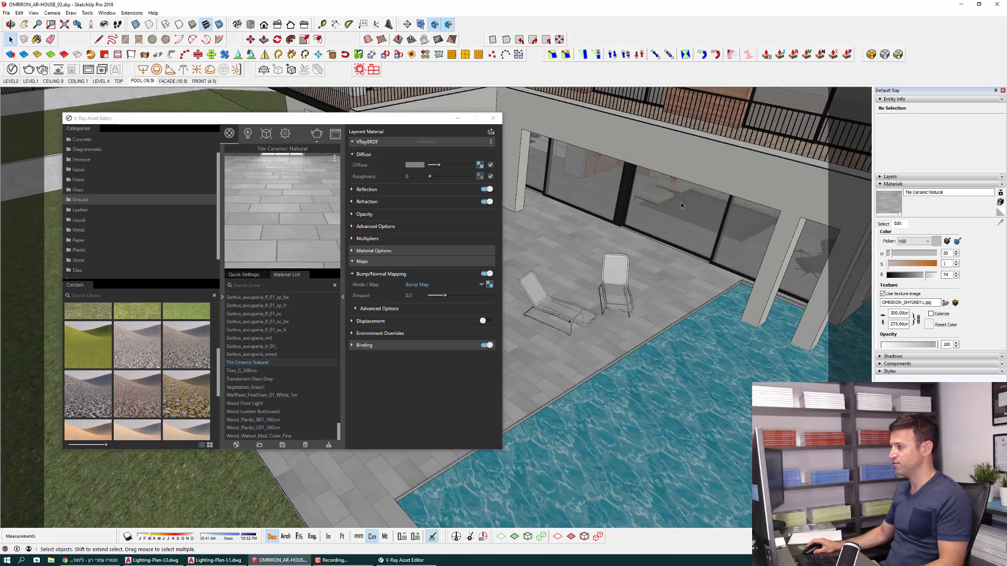
{"action": "scroll", "coordinate": [681, 203], "scroll_direction": "up", "scroll_amount": 3}
{"action": "scroll", "coordinate": [658, 249], "scroll_direction": "up", "scroll_amount": 2}
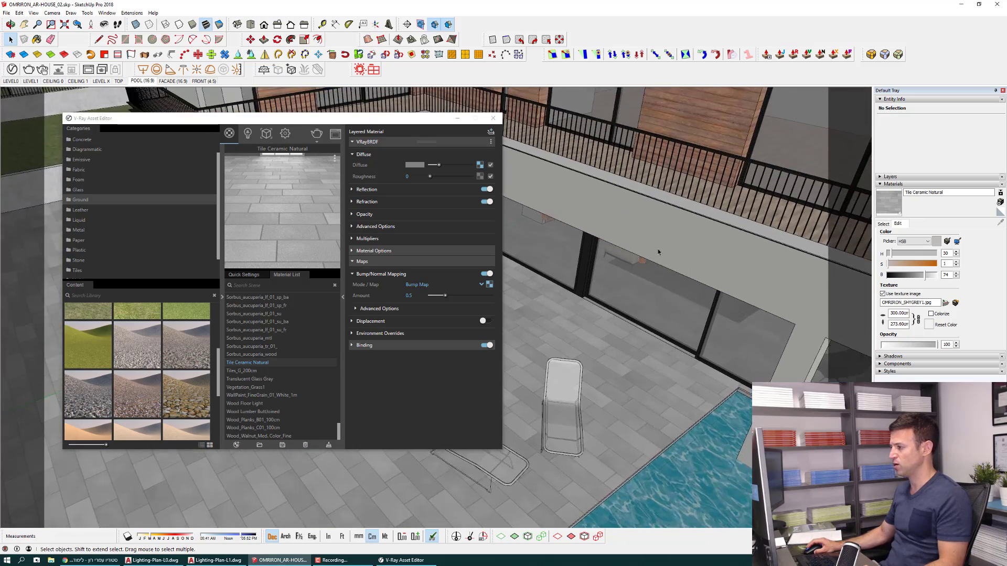
{"action": "middle_click_drag", "start_coordinate": [658, 248], "coordinate": [658, 251]}
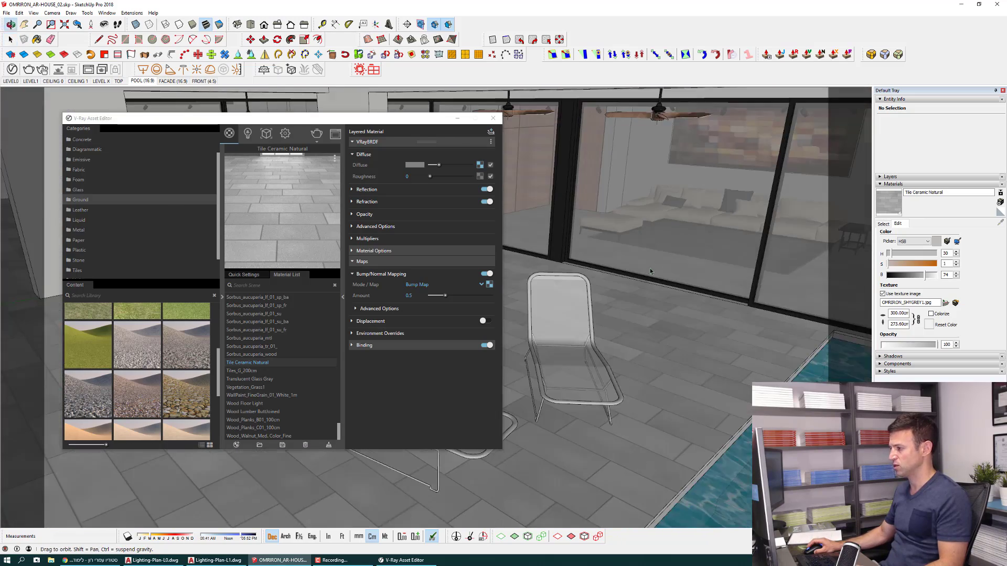
{"action": "scroll", "coordinate": [658, 251], "scroll_direction": "up", "scroll_amount": 3}
{"action": "scroll", "coordinate": [659, 251], "scroll_direction": "down", "scroll_amount": 2}
{"action": "scroll", "coordinate": [660, 252], "scroll_direction": "down", "scroll_amount": 2}
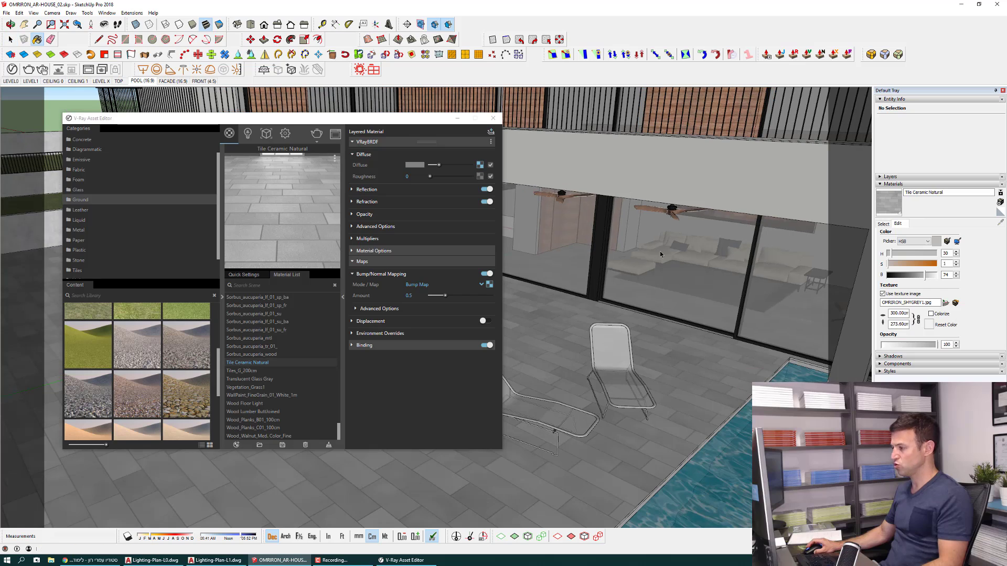
Sample the glass wall's Translucent Glass Gray material into the V-Ray editor.
{"action": "left_click", "coordinate": [670, 244], "text": "alt"}
{"action": "scroll", "coordinate": [670, 244], "scroll_direction": "down", "scroll_amount": 3}
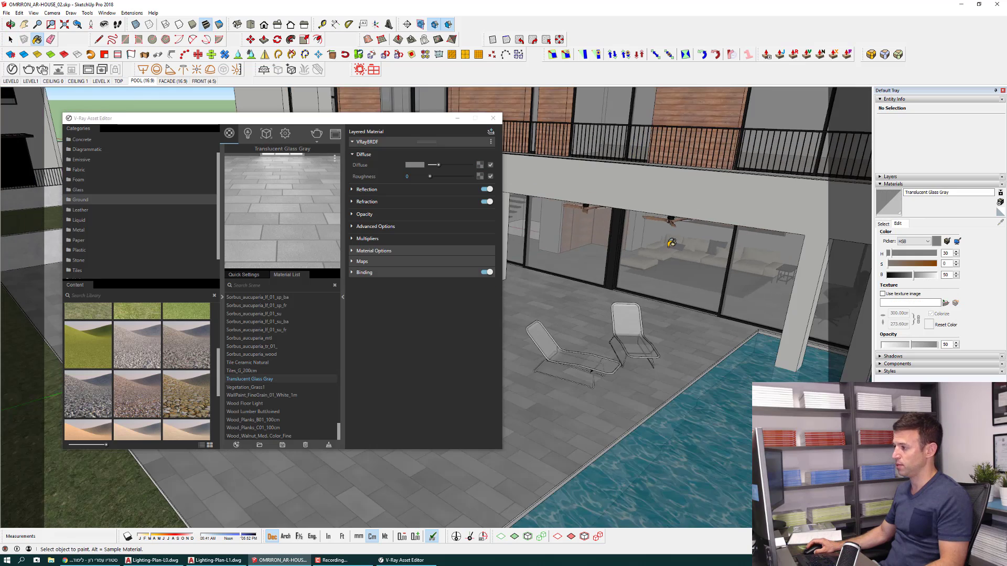
{"action": "scroll", "coordinate": [514, 191], "scroll_direction": "down", "scroll_amount": 3}
{"action": "mouse_move", "coordinate": [514, 192]}
{"action": "middle_mouse_down"}
{"action": "mouse_move", "coordinate": [653, 274]}
{"action": "mouse_move", "coordinate": [651, 247]}
{"action": "middle_mouse_up"}
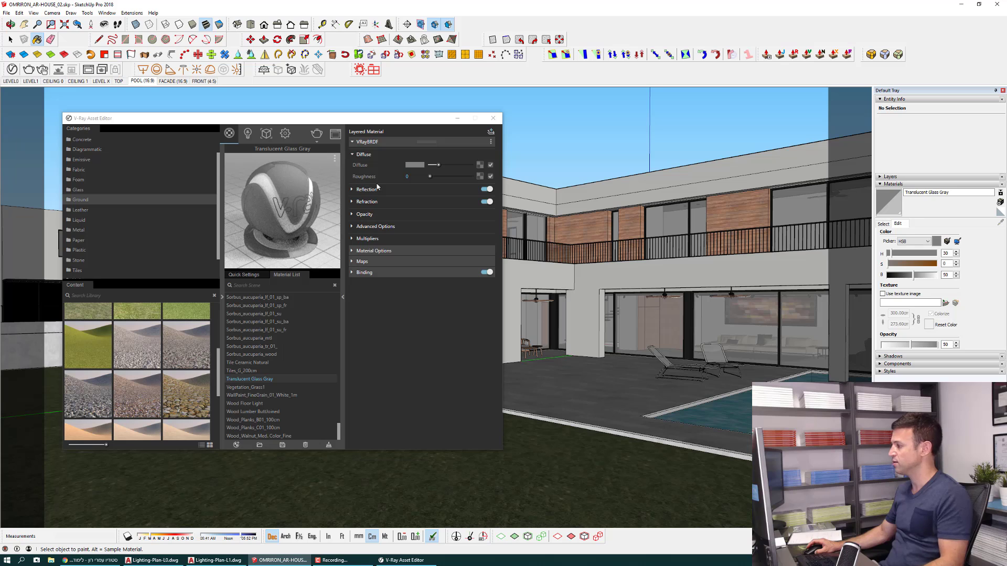
{"action": "left_click_drag", "start_coordinate": [377, 125], "coordinate": [345, 173]}
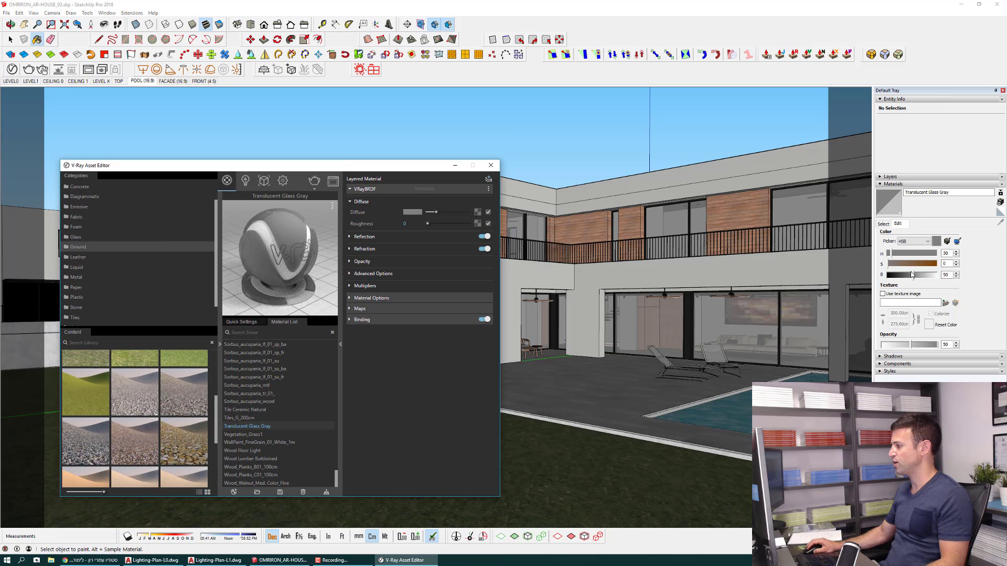
Highlight the Translucent Glass Gray windows in magenta and reposition the material editor.
{"action": "left_click", "coordinate": [929, 264]}
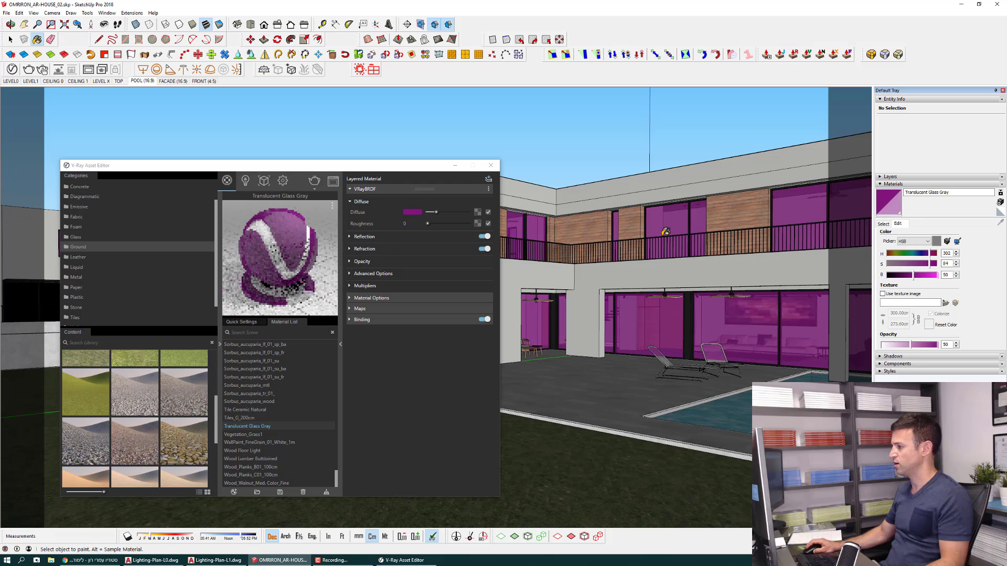
{"action": "mouse_move", "coordinate": [665, 231]}
{"action": "middle_mouse_down"}
{"action": "mouse_move", "coordinate": [465, 286]}
{"action": "mouse_move", "coordinate": [684, 332]}
{"action": "mouse_move", "coordinate": [388, 187]}
{"action": "middle_mouse_up"}
{"action": "left_click", "coordinate": [375, 169]}
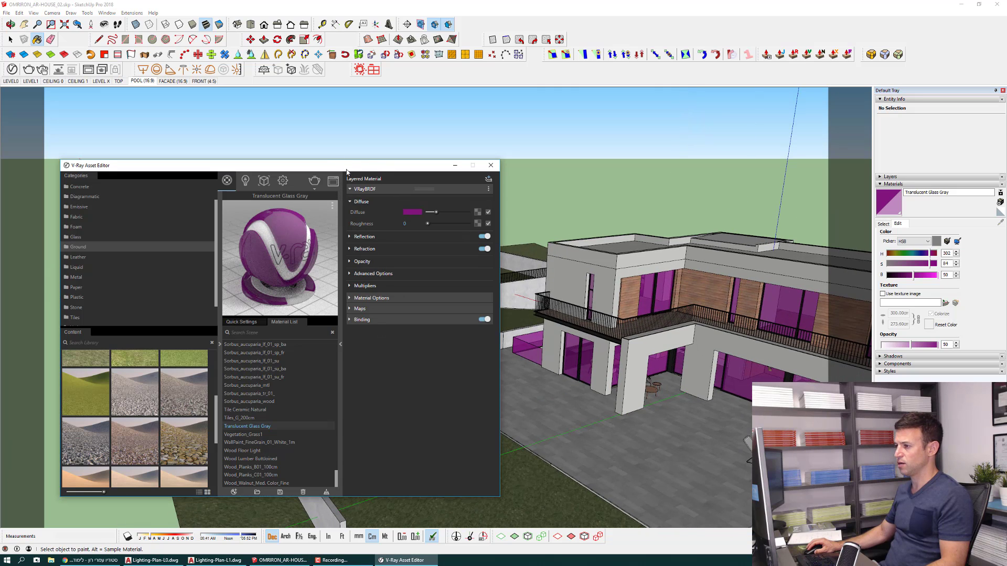
{"action": "left_click_drag", "start_coordinate": [340, 168], "coordinate": [377, 112]}
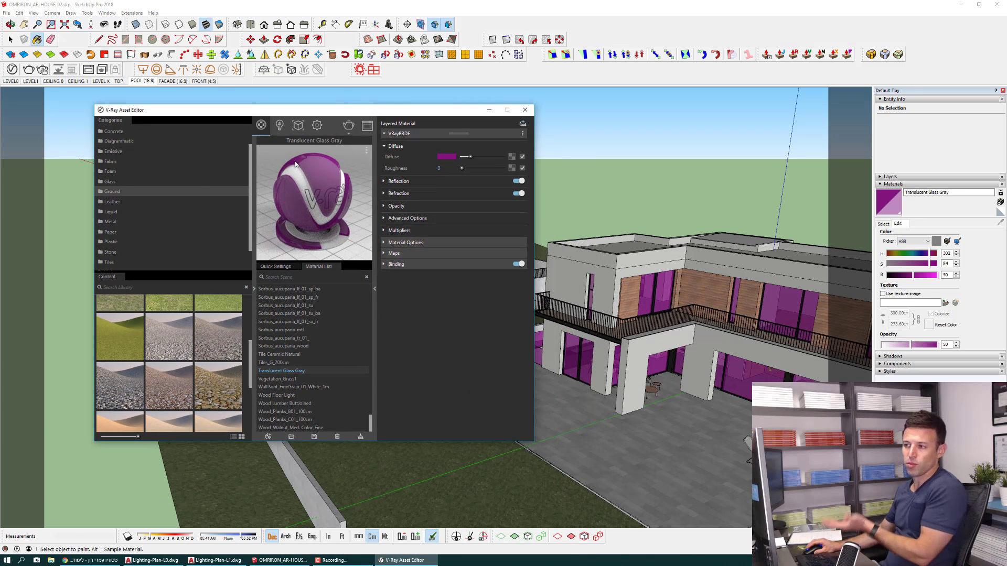
Search the Glass library for 'WiNDO', add Glass_Window_Neutral, and mark it Use As Replacement.
{"action": "left_click", "coordinate": [110, 183]}
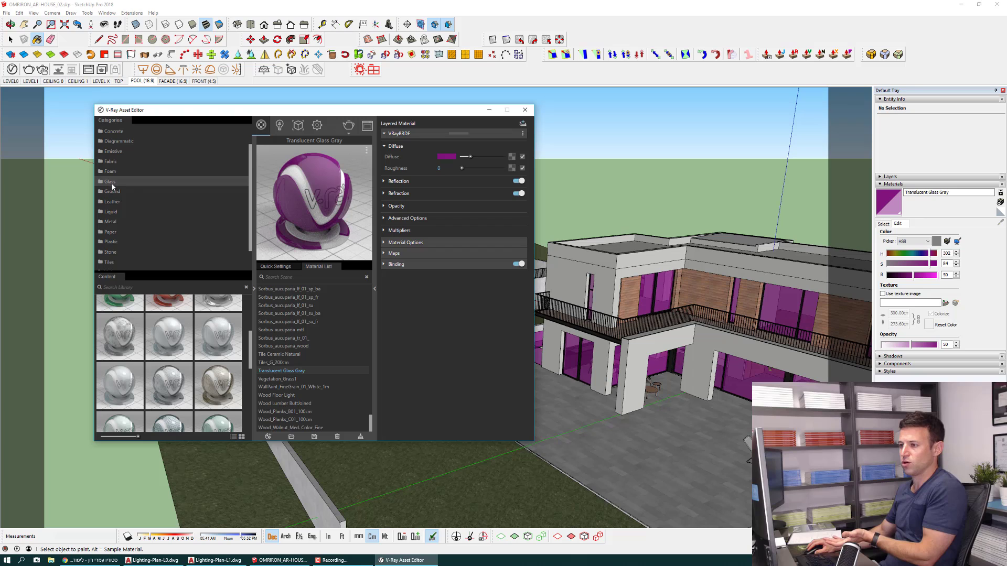
{"action": "left_click", "coordinate": [143, 287]}
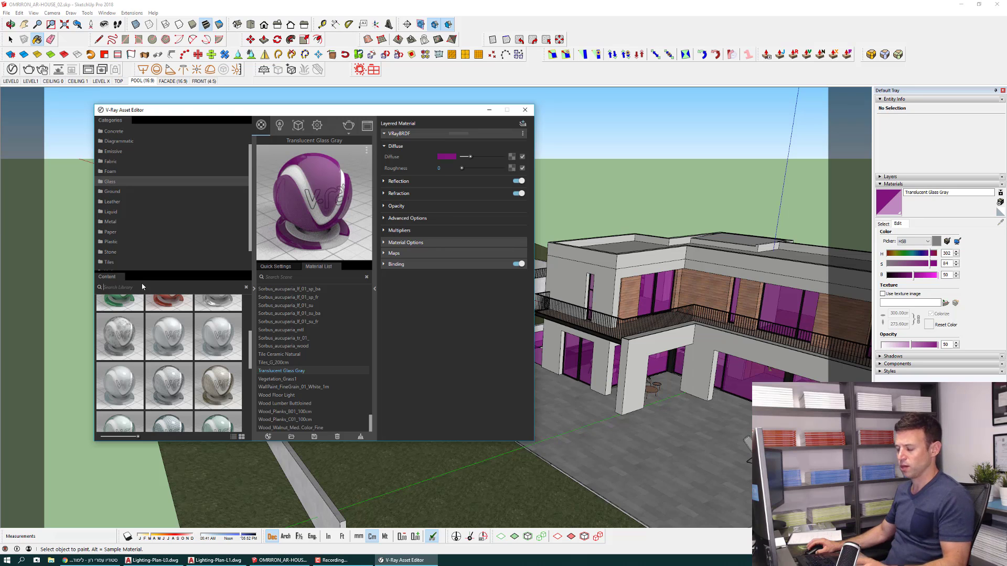
{"action": "type", "text": "WiNDO"}
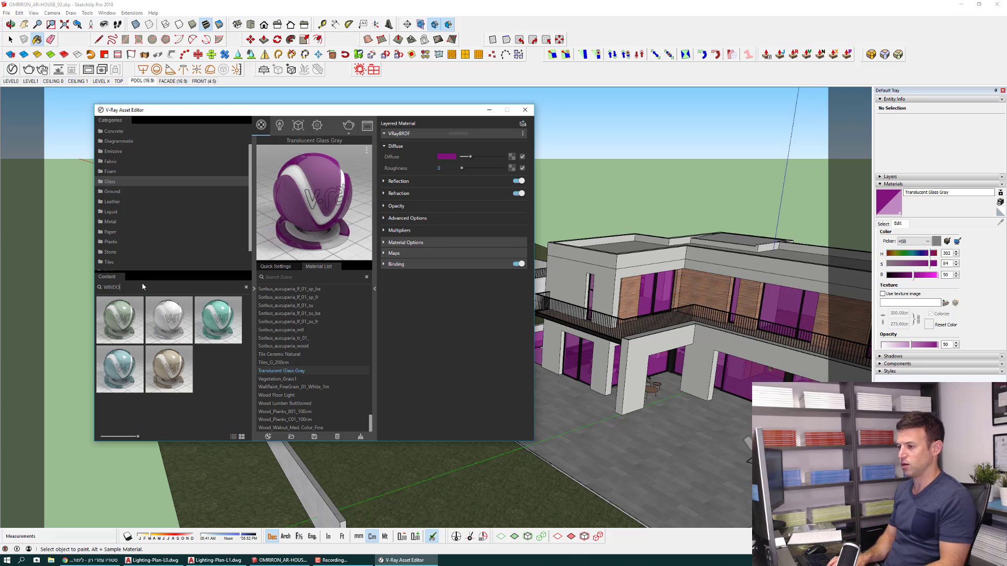
{"action": "left_click_drag", "start_coordinate": [173, 328], "coordinate": [273, 310]}
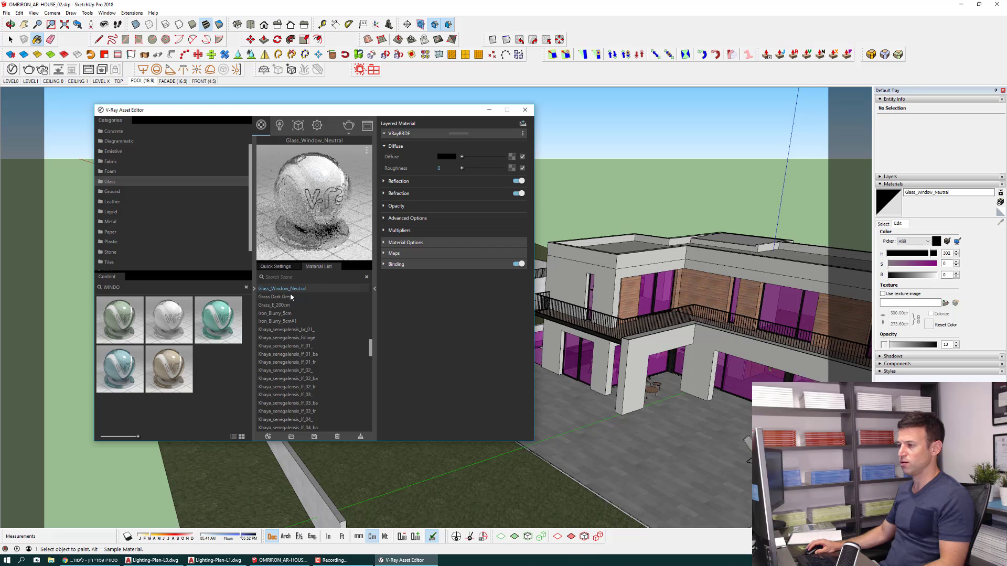
{"action": "right_click", "coordinate": [299, 290]}
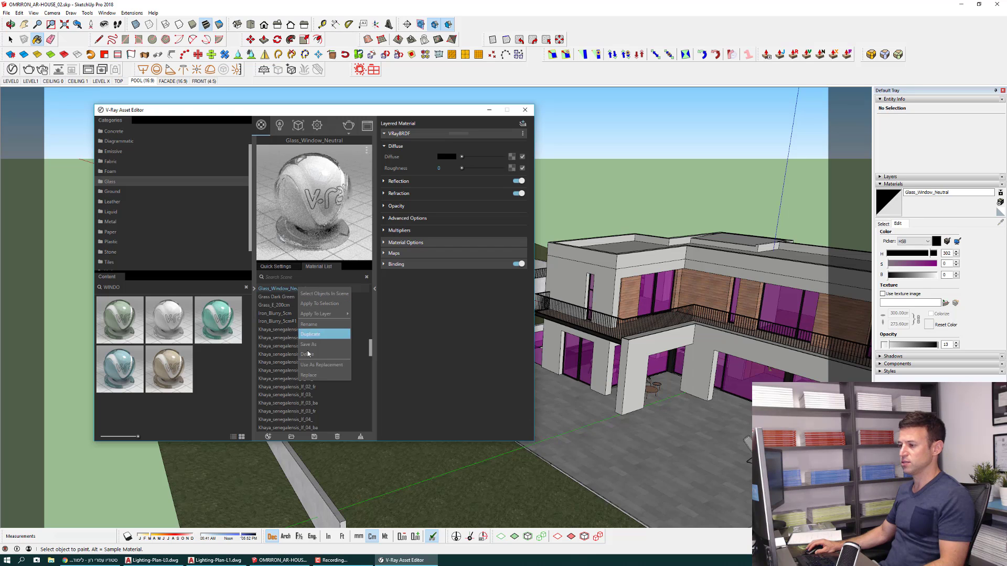
{"action": "left_click", "coordinate": [313, 366]}
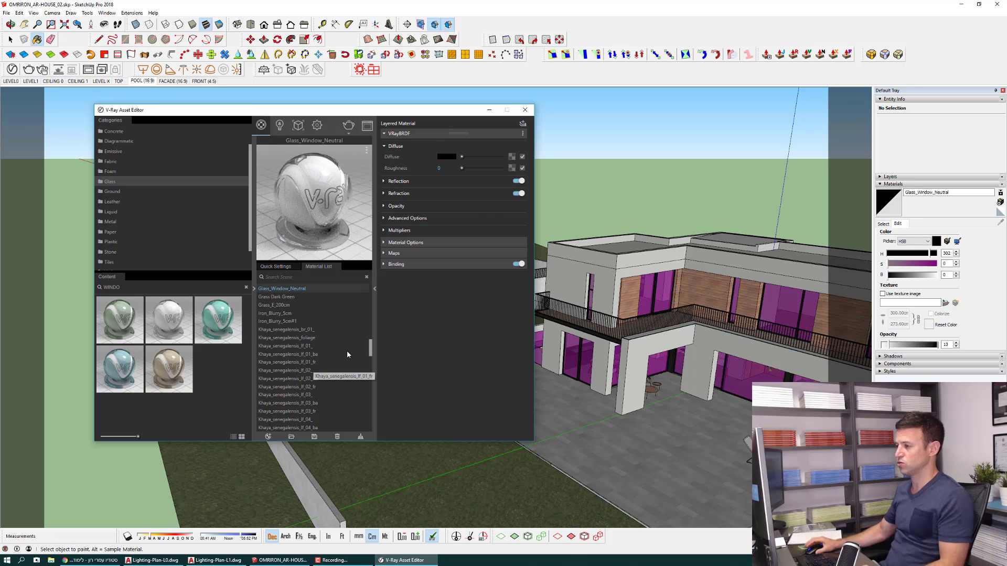
Replace the sampled magenta Translucent Glass Gray with Glass_Window_Neutral and check the new window glass.
{"action": "left_click_drag", "start_coordinate": [412, 110], "coordinate": [325, 382]}
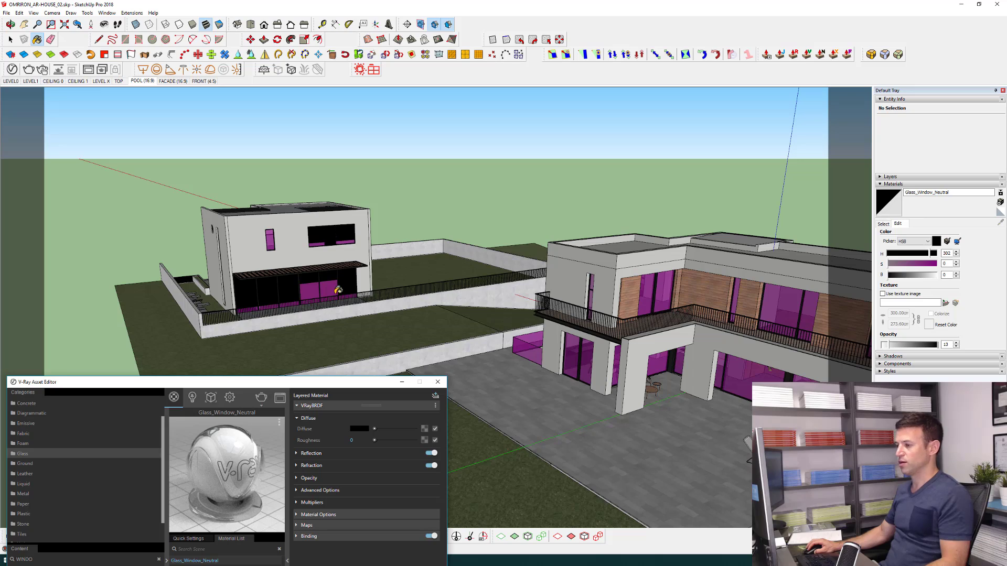
{"action": "mouse_move", "coordinate": [509, 271]}
{"action": "middle_mouse_down"}
{"action": "mouse_move", "coordinate": [329, 276]}
{"action": "mouse_move", "coordinate": [407, 312]}
{"action": "mouse_move", "coordinate": [336, 356]}
{"action": "middle_mouse_up"}
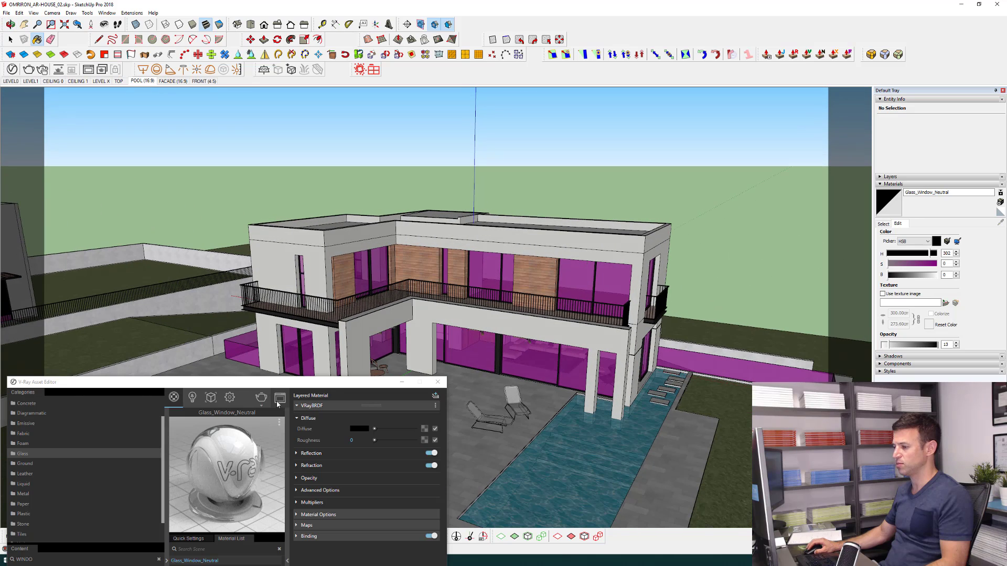
{"action": "left_click_drag", "start_coordinate": [296, 387], "coordinate": [305, 108]}
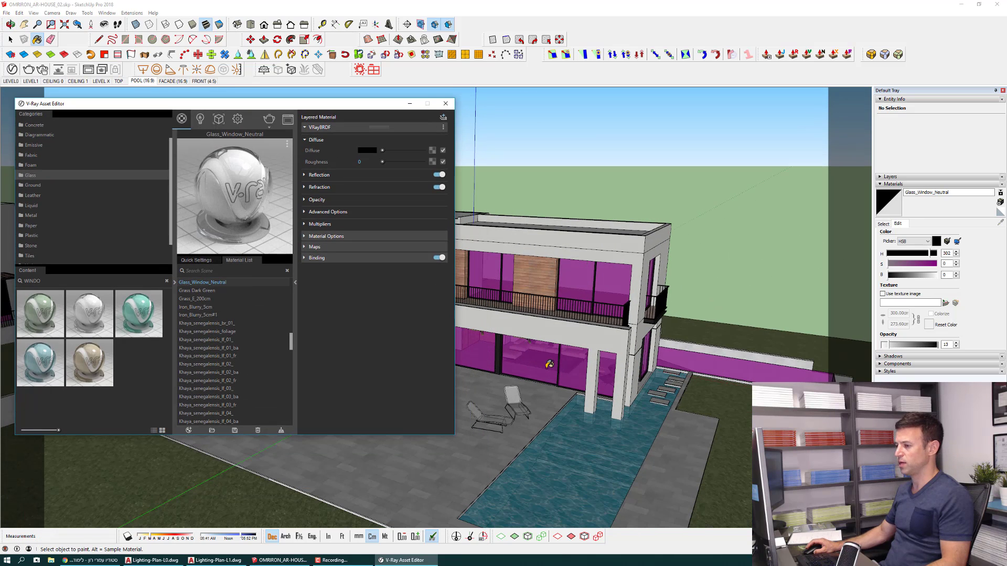
{"action": "left_click", "coordinate": [549, 364], "text": "alt"}
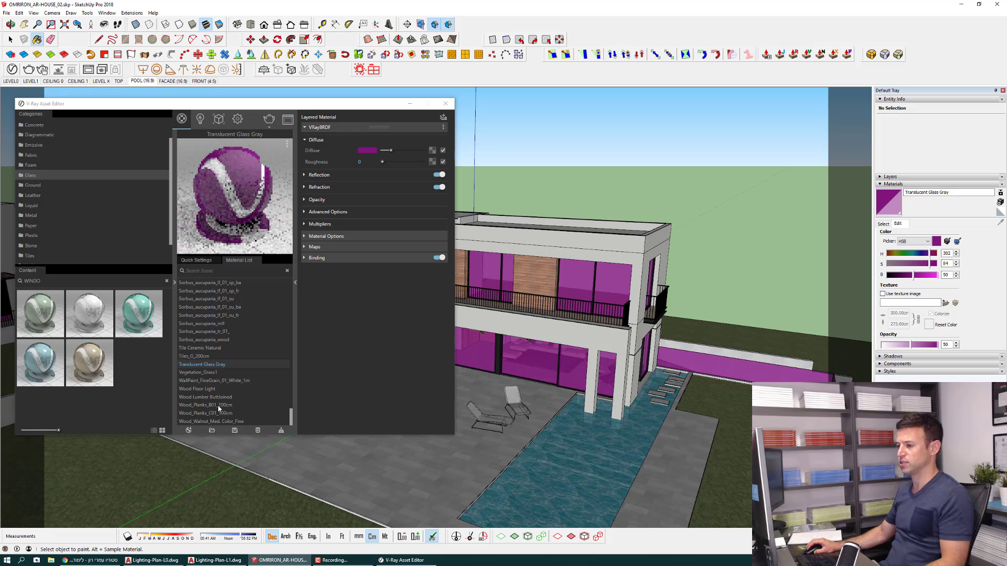
{"action": "right_click", "coordinate": [219, 365]}
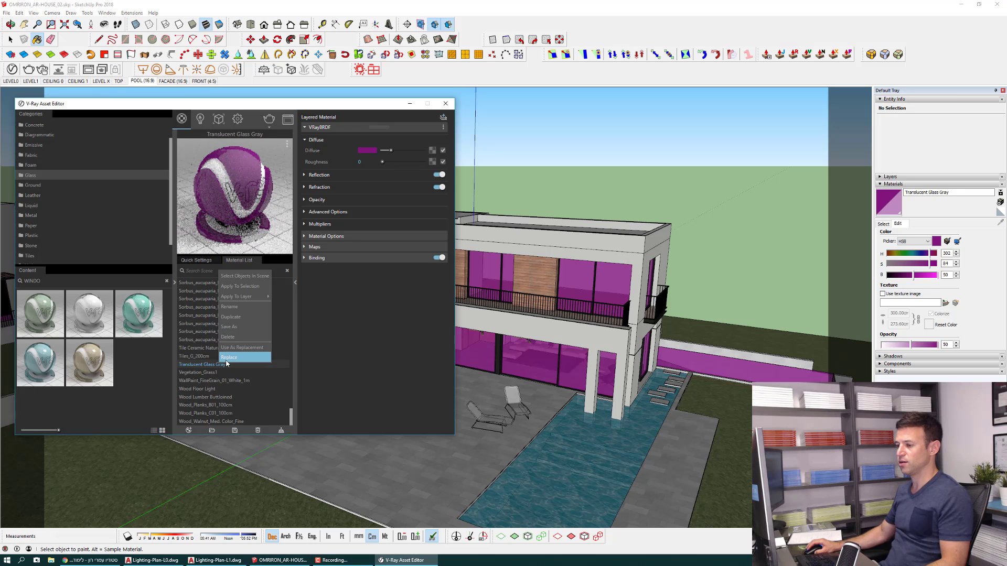
{"action": "left_click", "coordinate": [231, 359]}
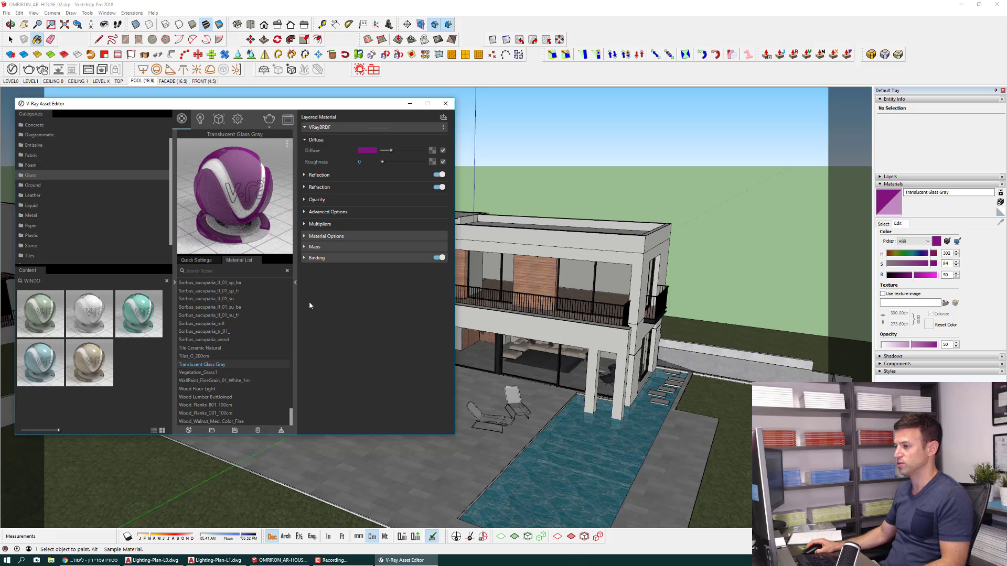
{"action": "key", "text": "alt"}
{"action": "left_click", "coordinate": [545, 367], "text": "alt"}
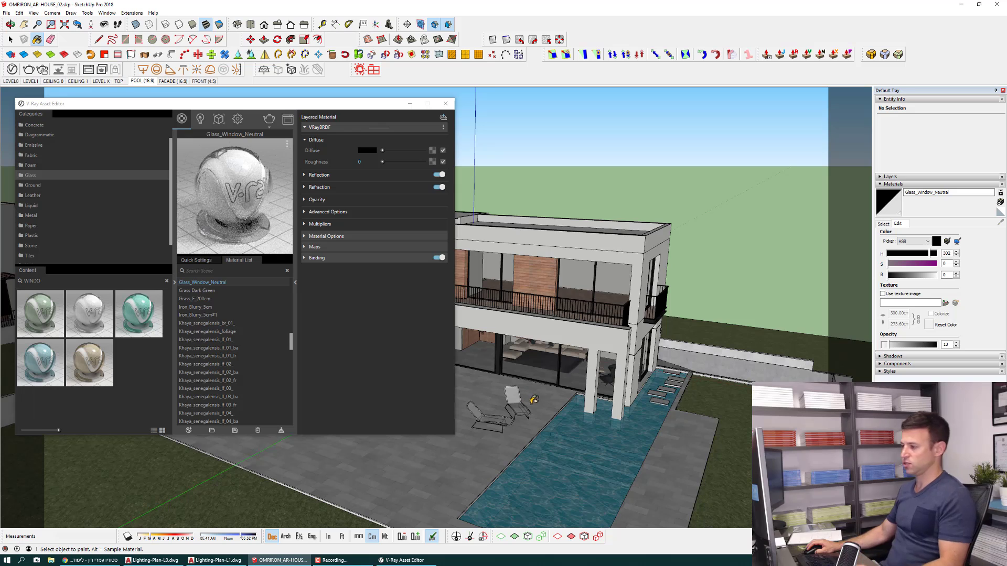
{"action": "middle_click_drag", "start_coordinate": [540, 383], "coordinate": [588, 385]}
{"action": "scroll", "coordinate": [588, 377], "scroll_direction": "up", "scroll_amount": 2}
{"action": "scroll", "coordinate": [590, 367], "scroll_direction": "up", "scroll_amount": 2}
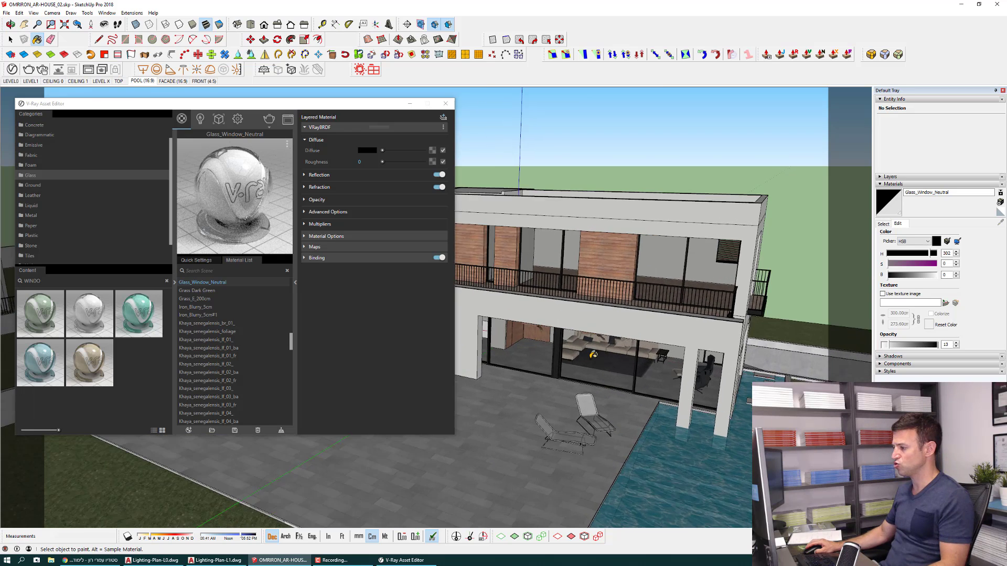
{"action": "scroll", "coordinate": [593, 356], "scroll_direction": "up", "scroll_amount": 2}
{"action": "scroll", "coordinate": [595, 346], "scroll_direction": "up", "scroll_amount": 5}
{"action": "key", "text": "space"}
{"action": "scroll", "coordinate": [582, 373], "scroll_direction": "up", "scroll_amount": 3}
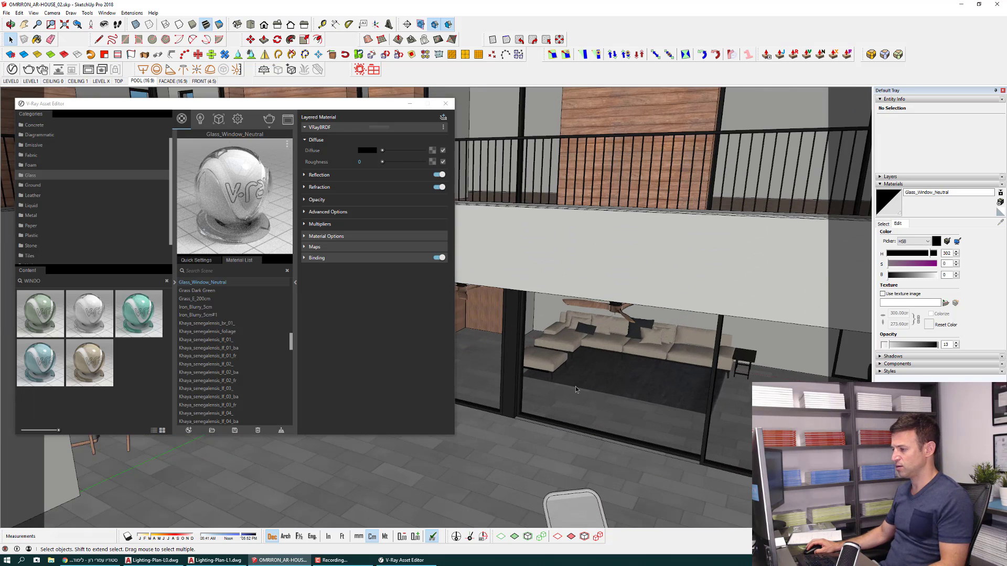
{"action": "double_click", "coordinate": [575, 385]}
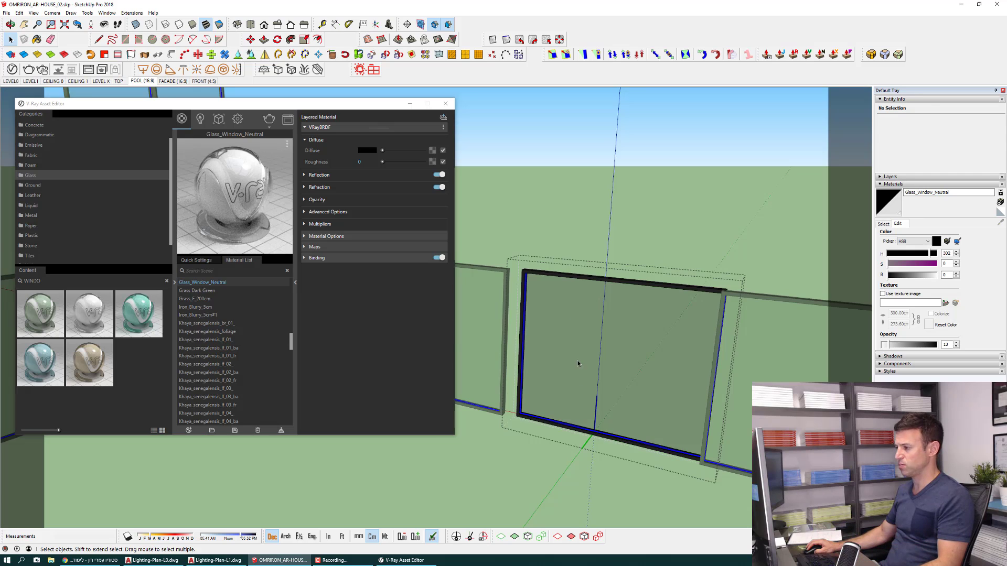
{"action": "scroll", "coordinate": [574, 336], "scroll_direction": "up", "scroll_amount": 1}
{"action": "left_click", "coordinate": [571, 314]}
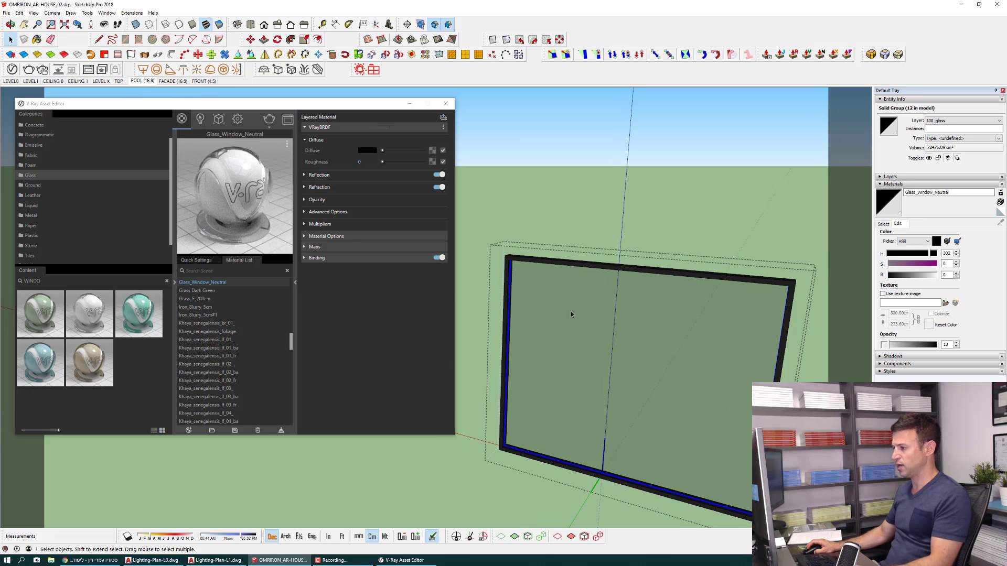
{"action": "double_click", "coordinate": [571, 310]}
{"action": "scroll", "coordinate": [551, 287], "scroll_direction": "up", "scroll_amount": 2}
{"action": "scroll", "coordinate": [540, 285], "scroll_direction": "down", "scroll_amount": 3}
{"action": "mouse_move", "coordinate": [539, 285]}
{"action": "middle_mouse_down"}
{"action": "mouse_move", "coordinate": [593, 297]}
{"action": "mouse_move", "coordinate": [575, 313]}
{"action": "mouse_move", "coordinate": [578, 377]}
{"action": "mouse_move", "coordinate": [530, 310]}
{"action": "middle_mouse_up"}
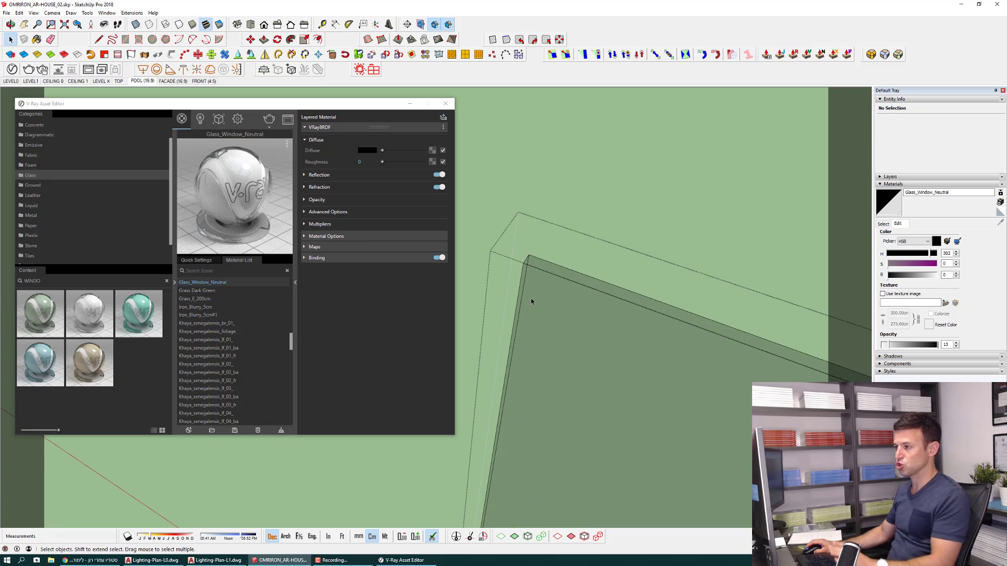
{"action": "left_click", "coordinate": [219, 24]}
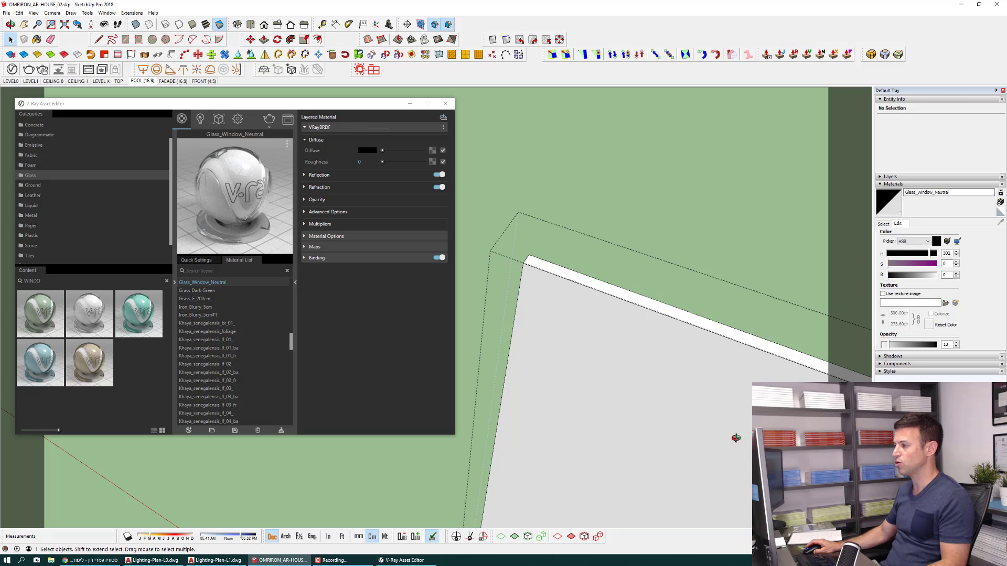
{"action": "mouse_move", "coordinate": [733, 440]}
{"action": "middle_mouse_down"}
{"action": "mouse_move", "coordinate": [488, 472]}
{"action": "mouse_move", "coordinate": [201, 400]}
{"action": "mouse_move", "coordinate": [555, 417]}
{"action": "mouse_move", "coordinate": [635, 385]}
{"action": "mouse_move", "coordinate": [738, 380]}
{"action": "middle_mouse_up"}
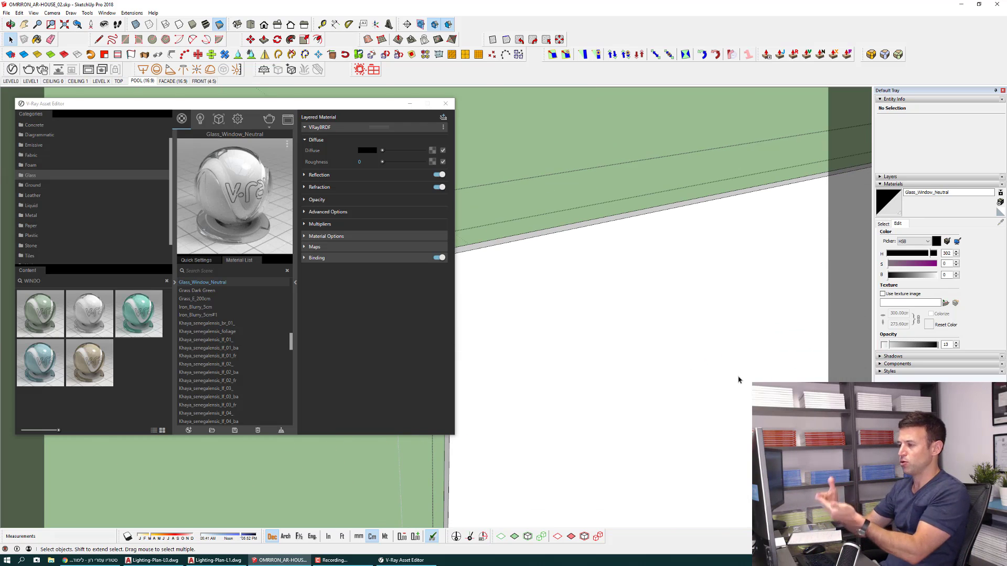
{"action": "mouse_move", "coordinate": [739, 379]}
{"action": "middle_mouse_down"}
{"action": "mouse_move", "coordinate": [622, 313]}
{"action": "mouse_move", "coordinate": [521, 341]}
{"action": "mouse_move", "coordinate": [598, 338]}
{"action": "mouse_move", "coordinate": [475, 275]}
{"action": "middle_mouse_up"}
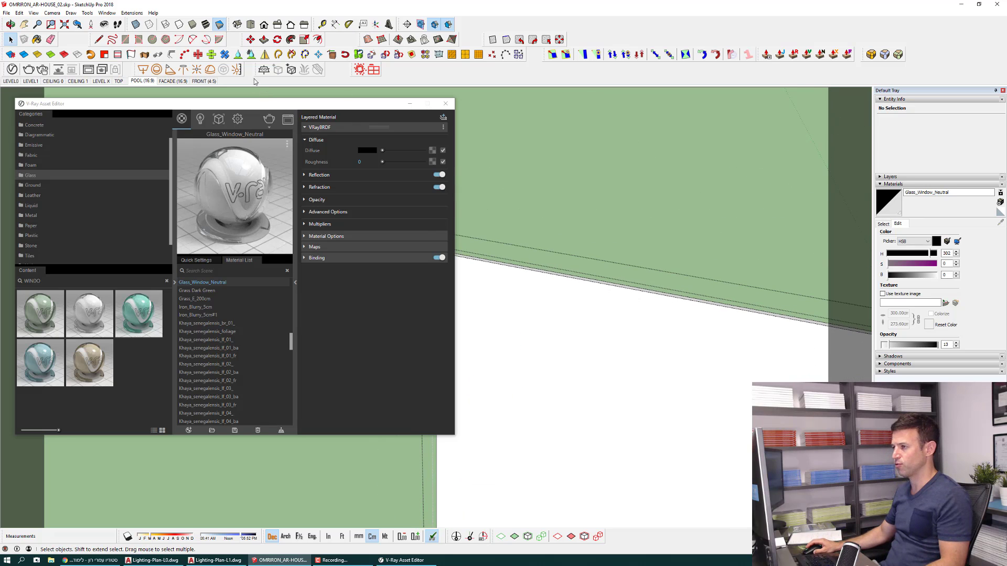
{"action": "left_click", "coordinate": [206, 24]}
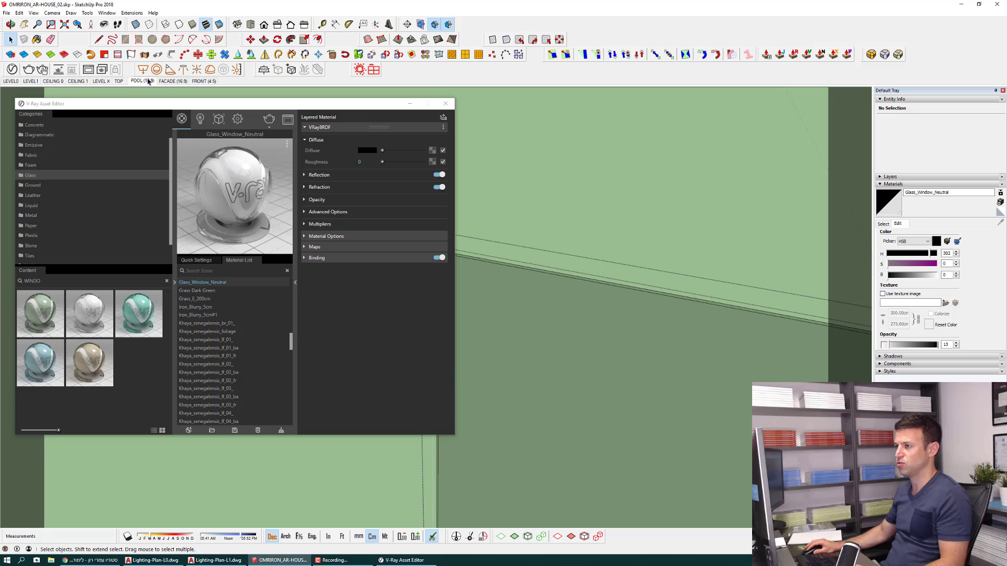
{"action": "left_click", "coordinate": [148, 81]}
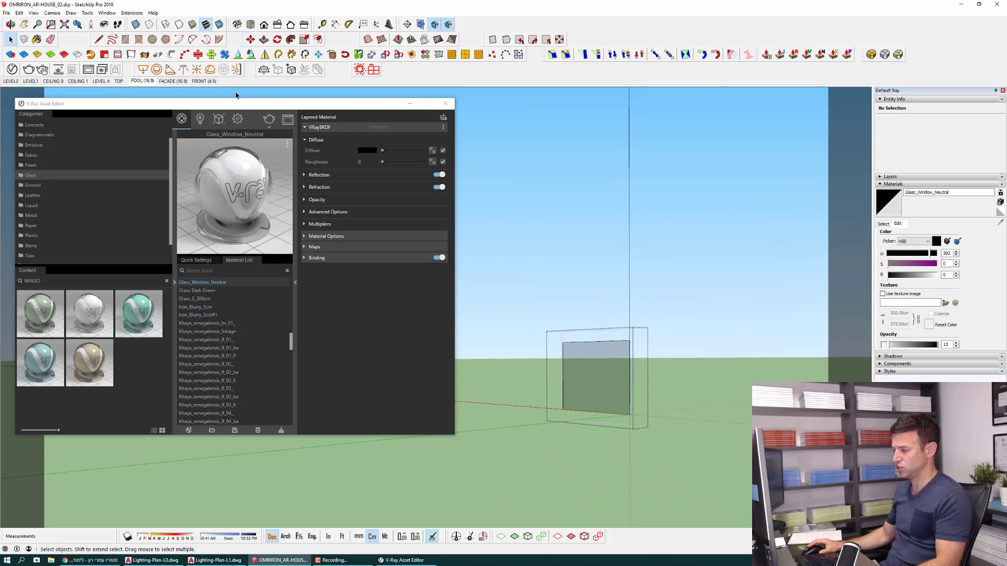
{"action": "mouse_move", "coordinate": [605, 379]}
{"action": "middle_mouse_down"}
{"action": "mouse_move", "coordinate": [607, 412]}
{"action": "mouse_move", "coordinate": [611, 398]}
{"action": "middle_mouse_up"}
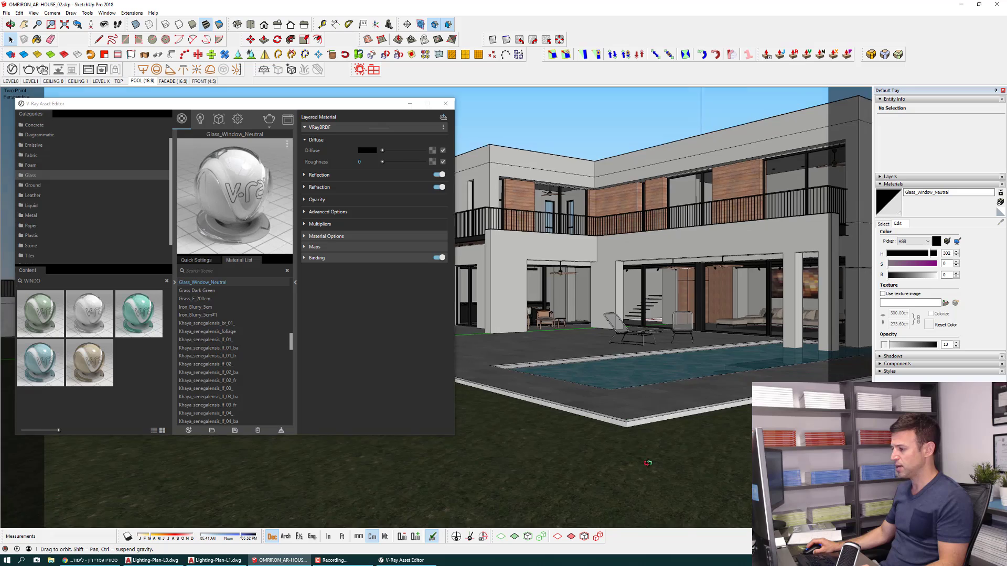
Sample the pool's [Water Pool]1 material into the V-Ray editor.
{"action": "scroll", "coordinate": [611, 398], "scroll_direction": "up", "scroll_amount": 5}
{"action": "key", "text": "b"}
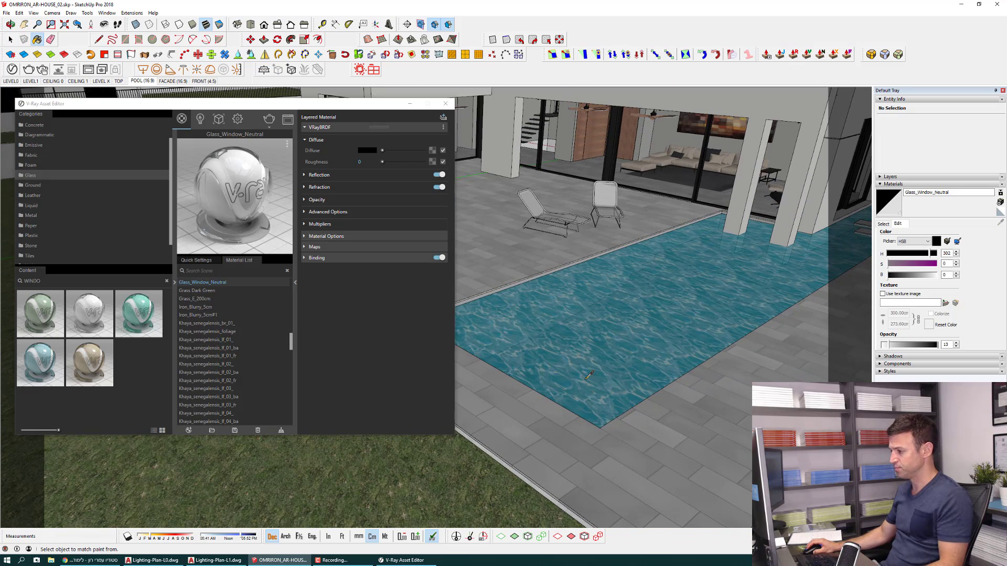
{"action": "left_click", "coordinate": [587, 377], "text": "alt"}
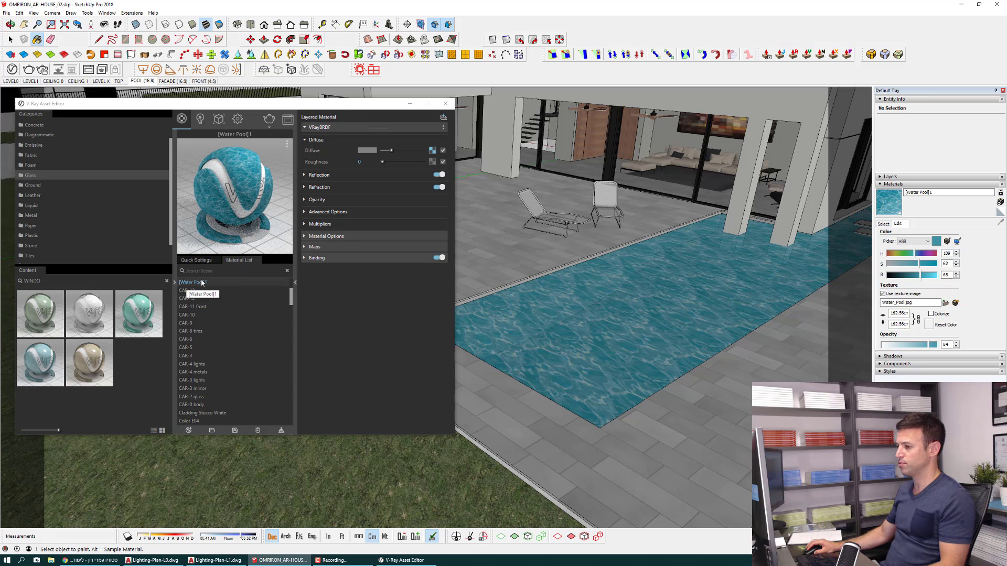
{"action": "left_click", "coordinate": [32, 207]}
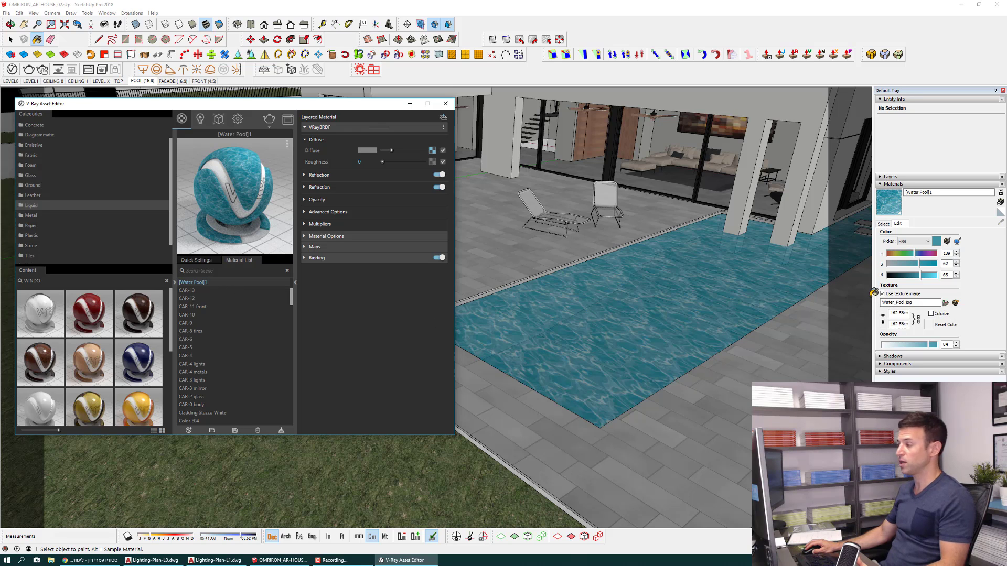
Remove the water's texture image, make diffuse black, and set refraction IOR to 1.33.
{"action": "left_click", "coordinate": [883, 295]}
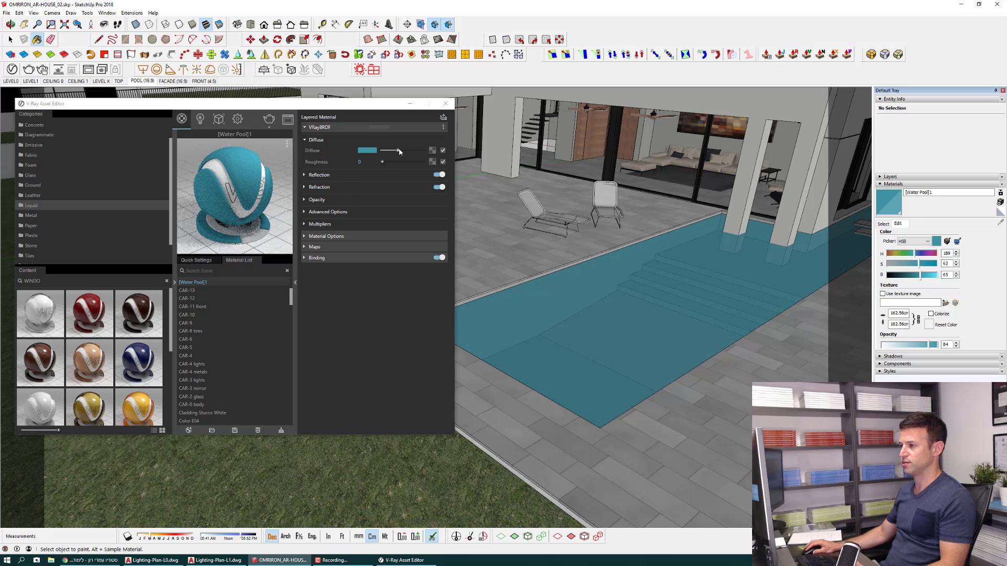
{"action": "left_click_drag", "start_coordinate": [399, 150], "coordinate": [389, 151]}
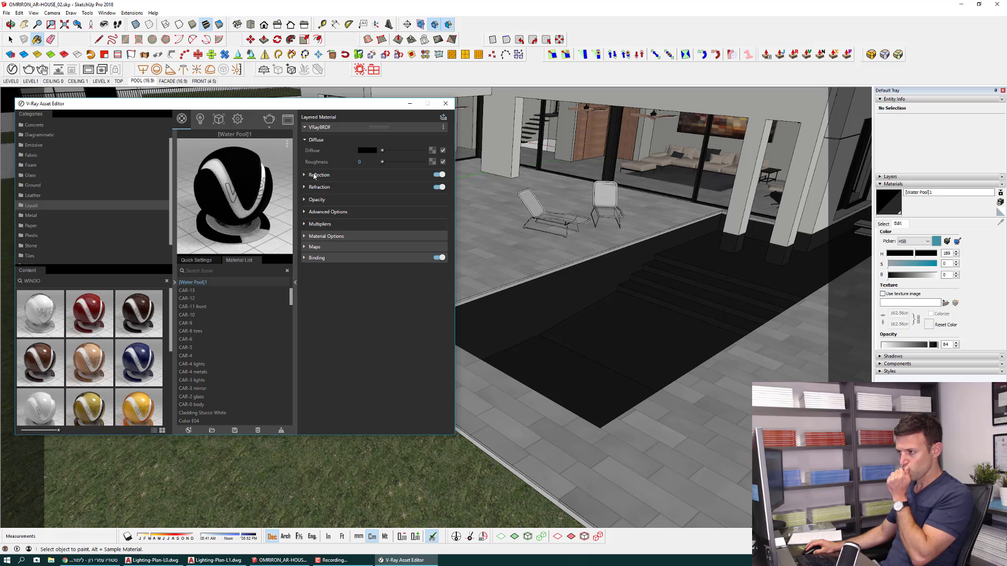
{"action": "left_click", "coordinate": [318, 174]}
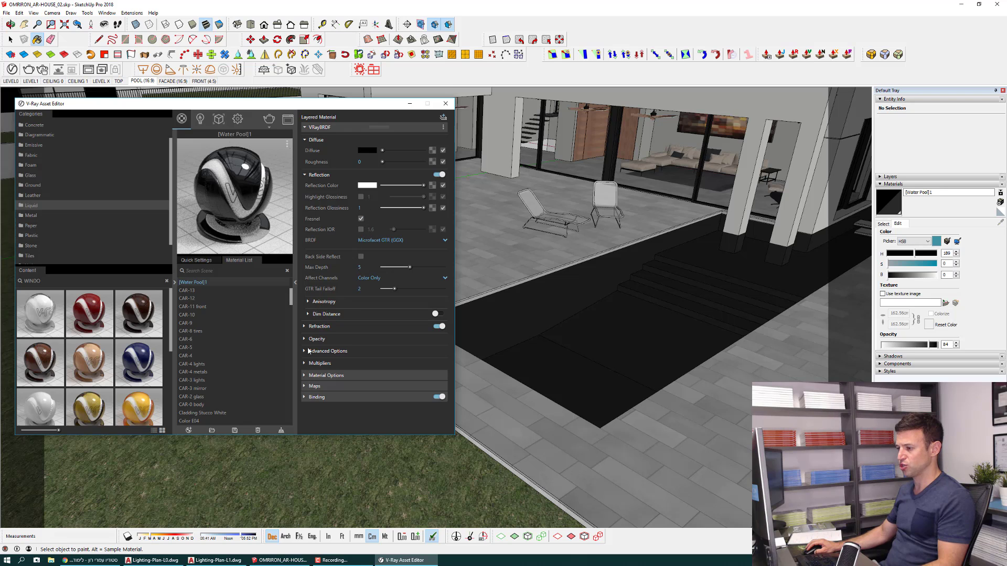
{"action": "left_click", "coordinate": [313, 328]}
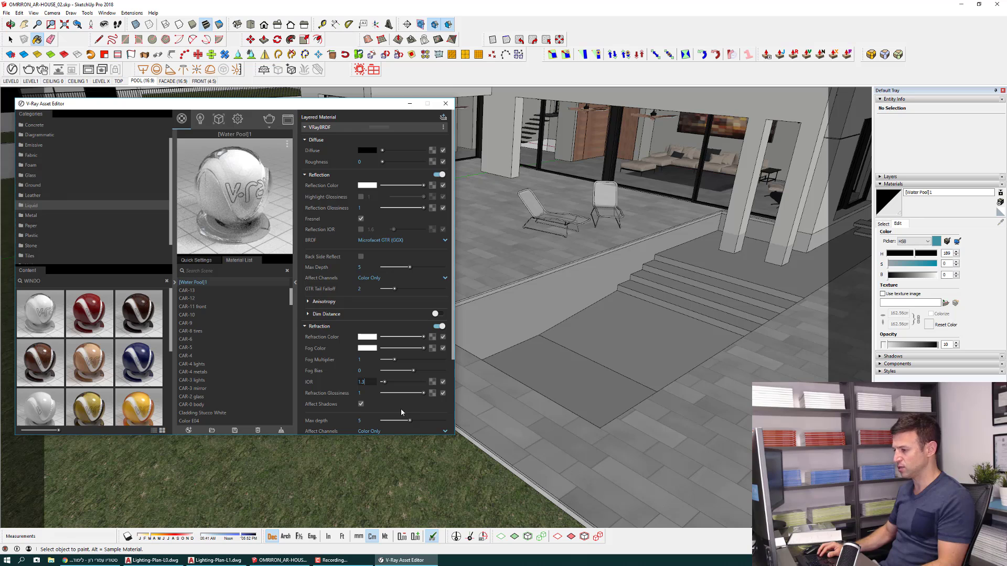
{"action": "type", "text": "1.33"}
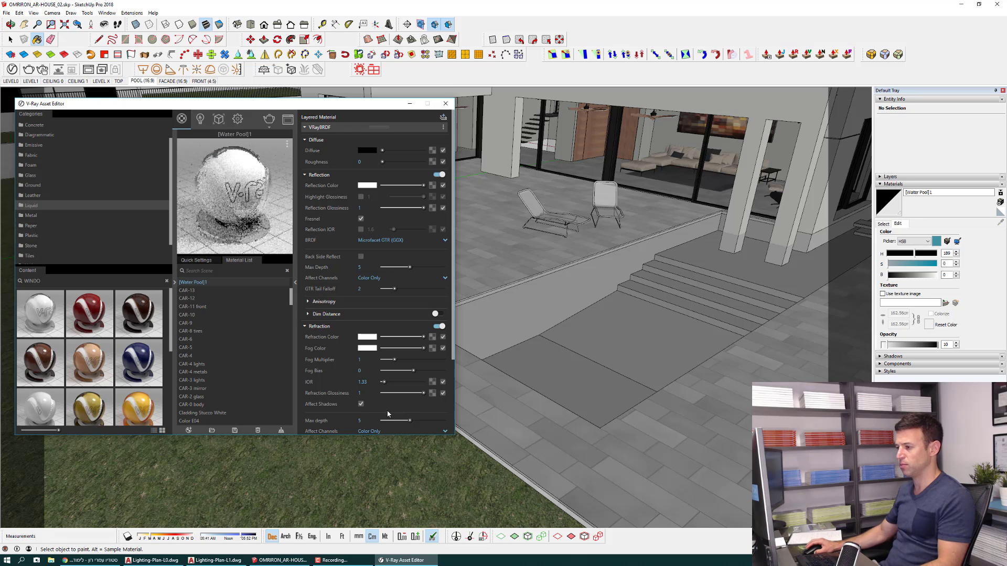
{"action": "left_click", "coordinate": [366, 349]}
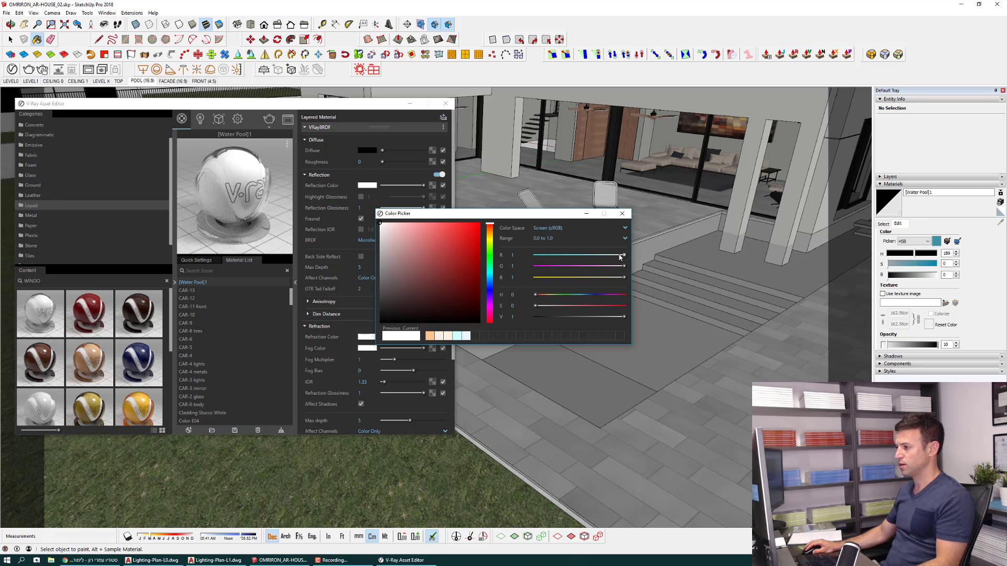
Set the fog colour to pale cyan (RGB 209, 255, 255) and save it as a custom colour.
{"action": "left_click", "coordinate": [563, 238]}
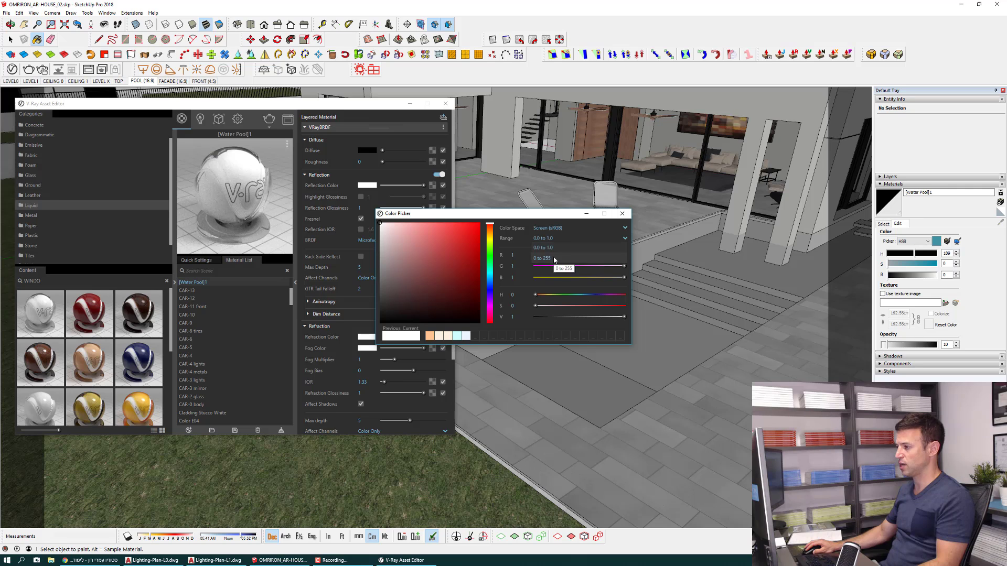
{"action": "left_click", "coordinate": [552, 257]}
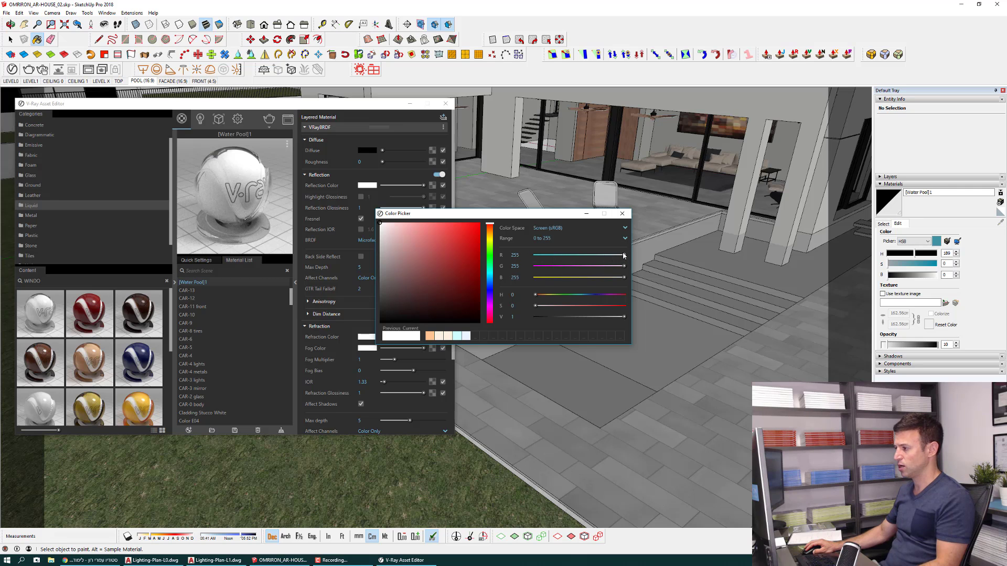
{"action": "left_click_drag", "start_coordinate": [624, 256], "coordinate": [609, 256]}
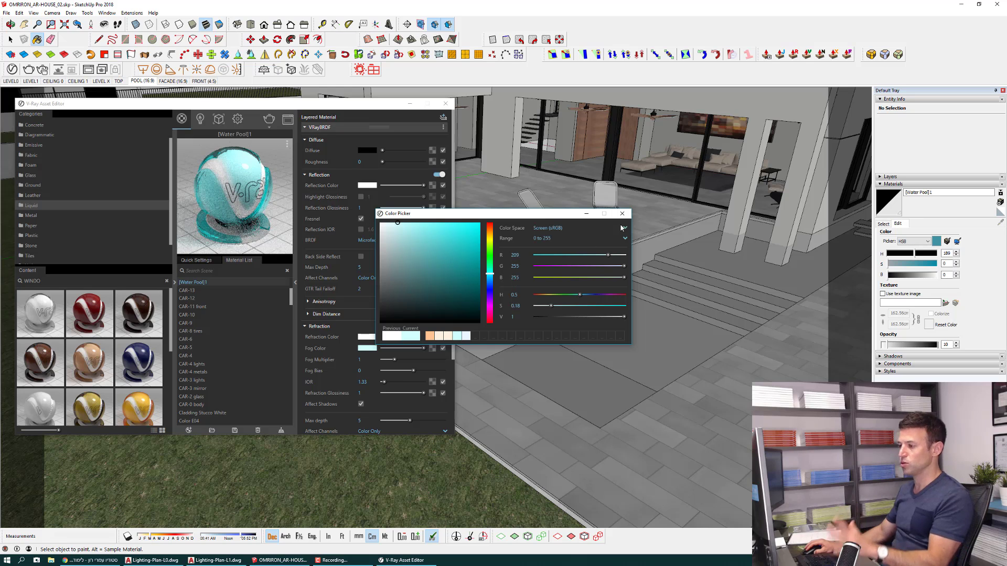
{"action": "left_click_drag", "start_coordinate": [409, 341], "coordinate": [558, 340]}
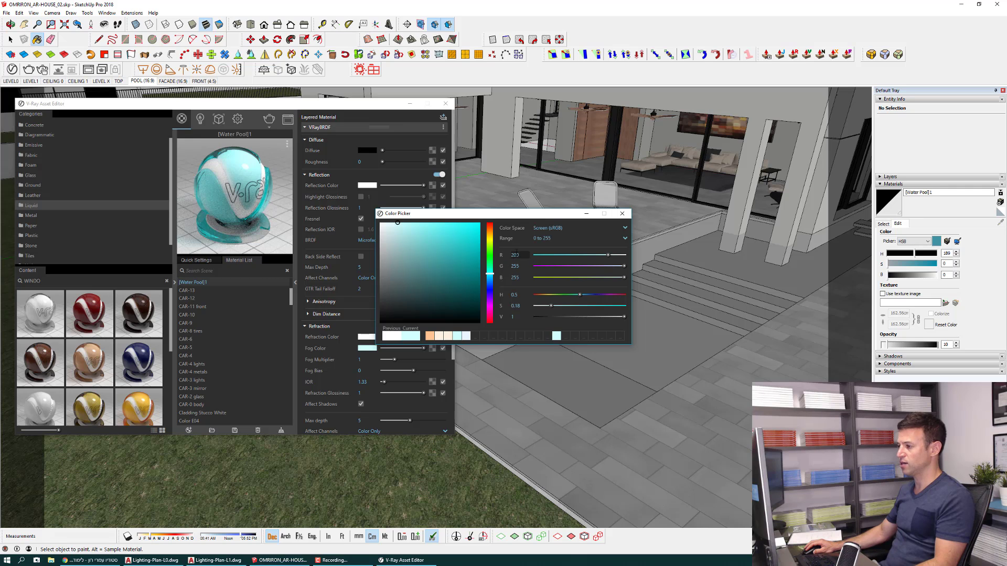
{"action": "key", "text": "Tab"}
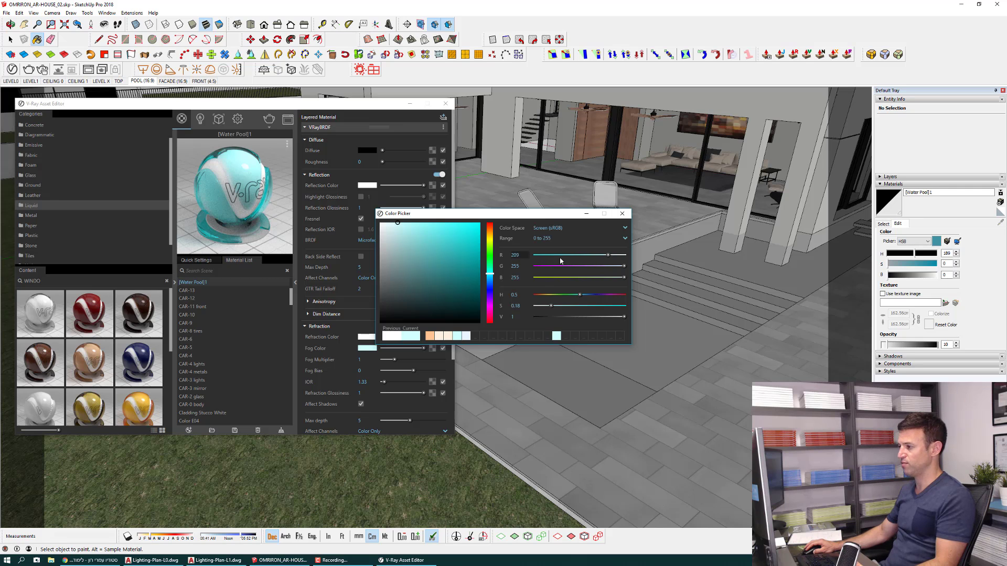
{"action": "left_click", "coordinate": [624, 214]}
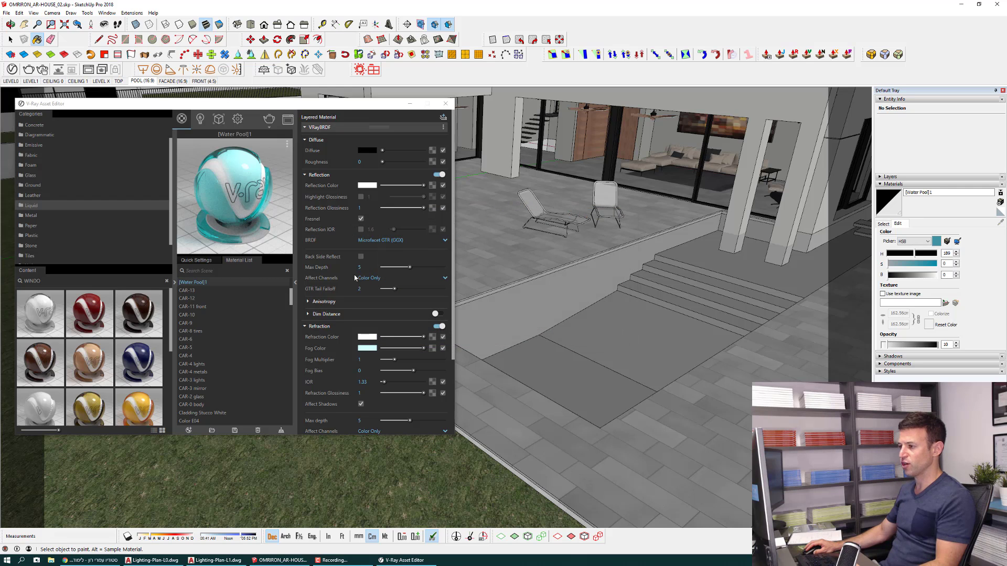
{"action": "left_click", "coordinate": [305, 175]}
{"action": "left_click", "coordinate": [305, 140]}
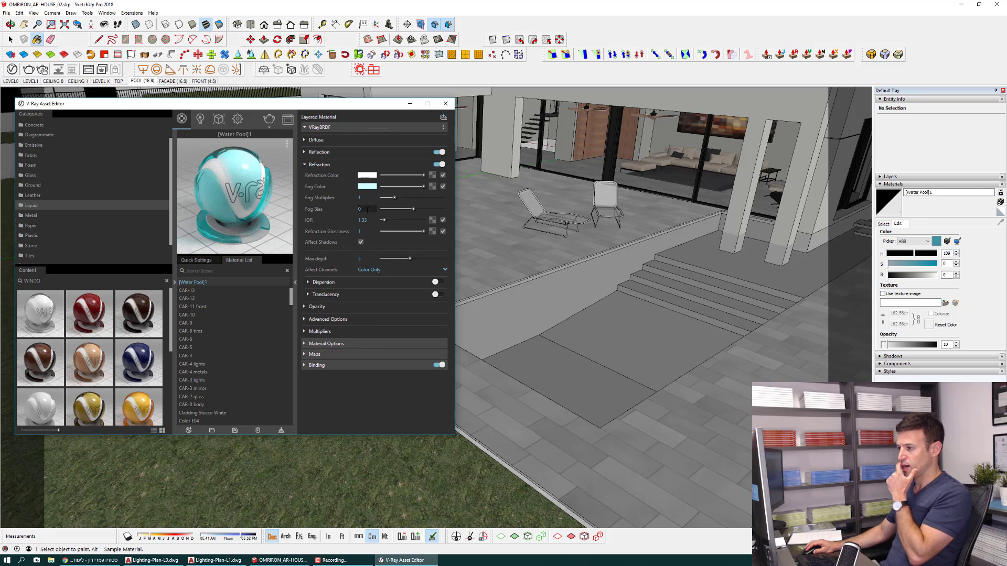
Set the Water Pool fog multiplier to 0.05.
{"action": "left_click", "coordinate": [361, 197]}
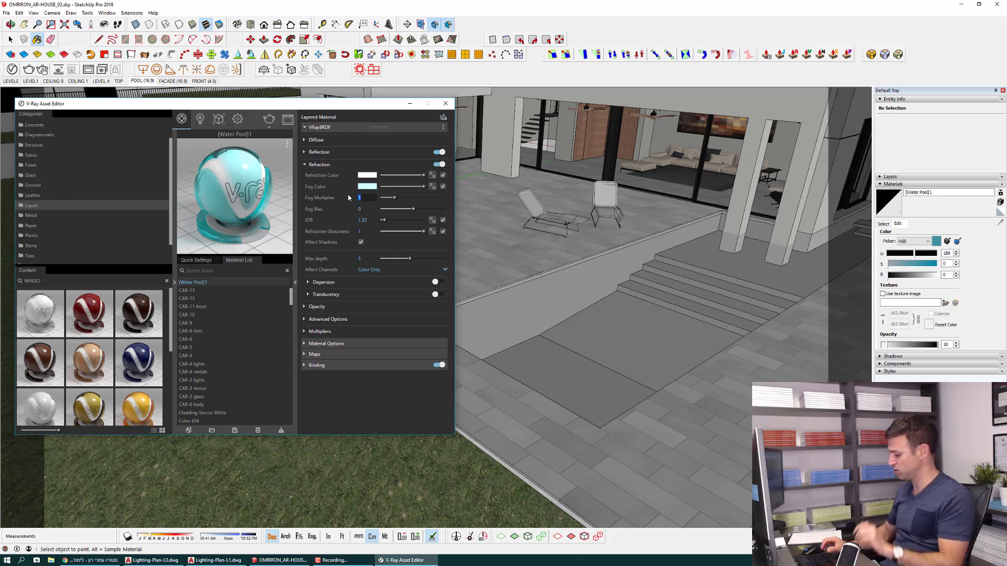
{"action": "type", "text": "0.05"}
{"action": "key", "text": "Return"}
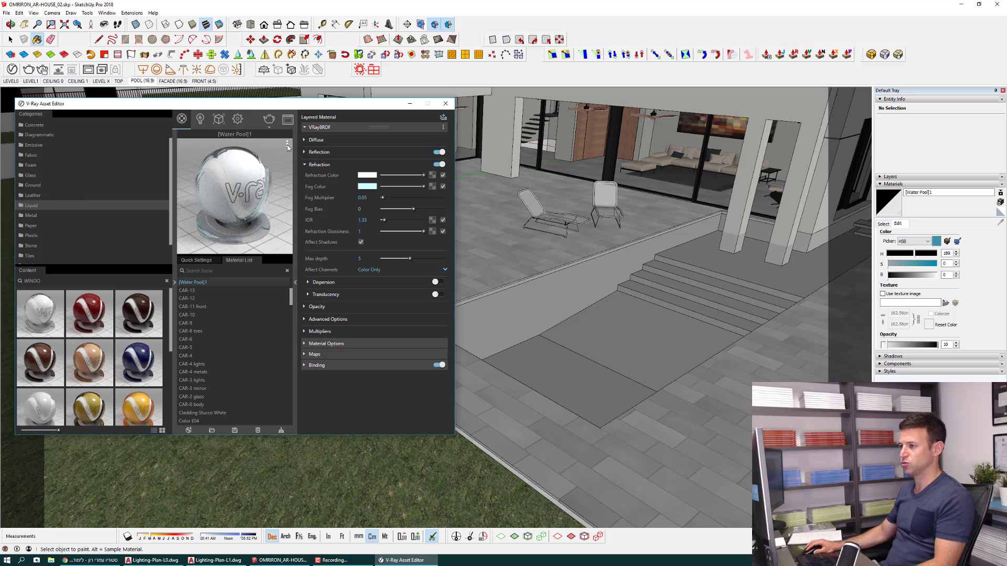
Preview the material on the Wall Closeup scene and expand Maps > Displacement.
{"action": "left_click", "coordinate": [287, 144]}
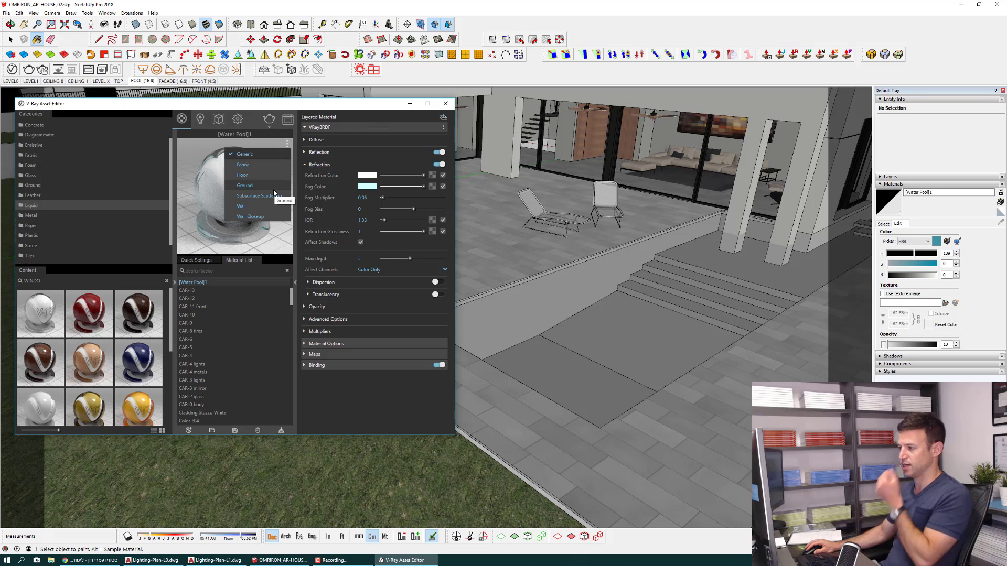
{"action": "left_click", "coordinate": [252, 212]}
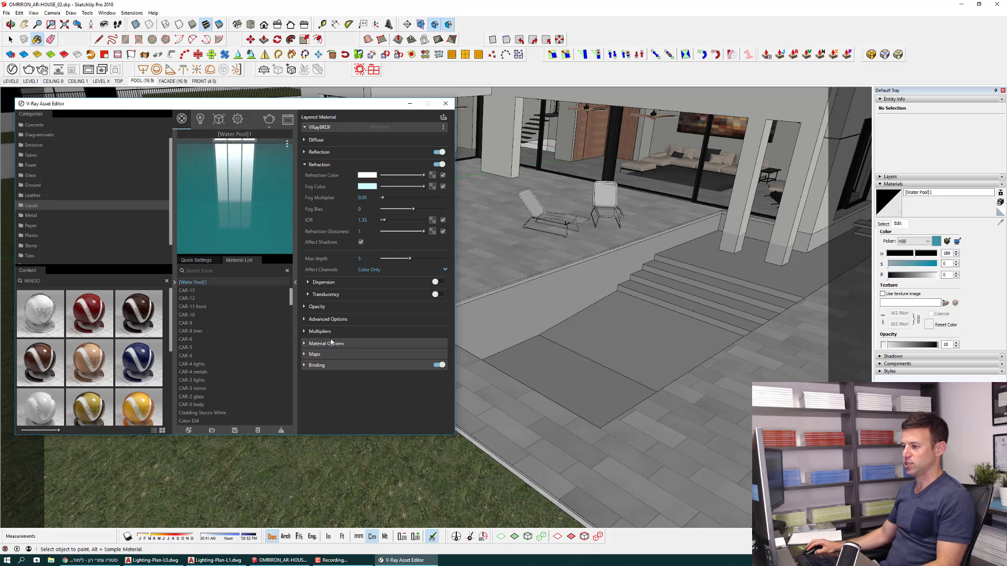
{"action": "left_click", "coordinate": [313, 355]}
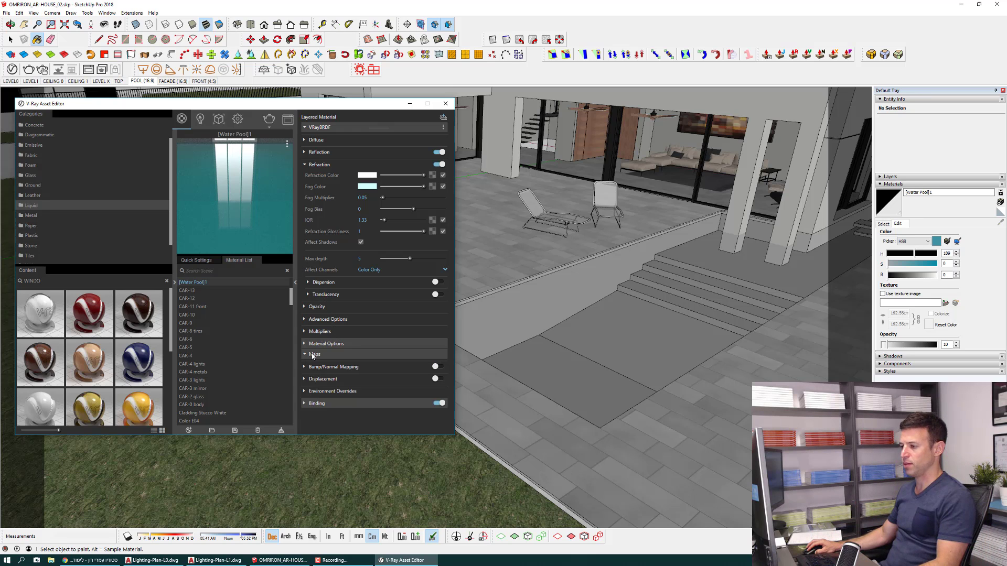
{"action": "left_click", "coordinate": [319, 380]}
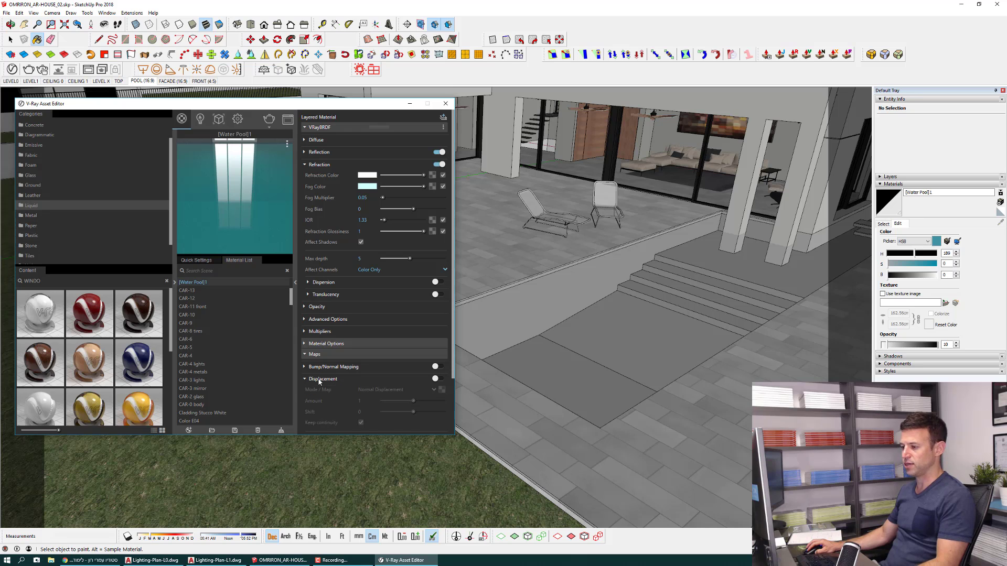
Switch displacement on with a Noise A texture map.
{"action": "left_click", "coordinate": [435, 378]}
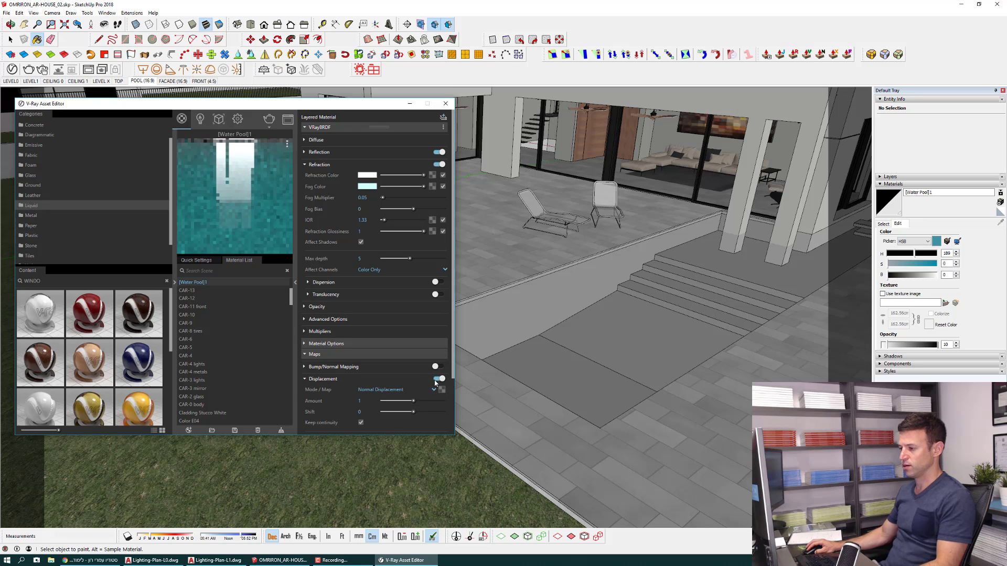
{"action": "left_click", "coordinate": [441, 390]}
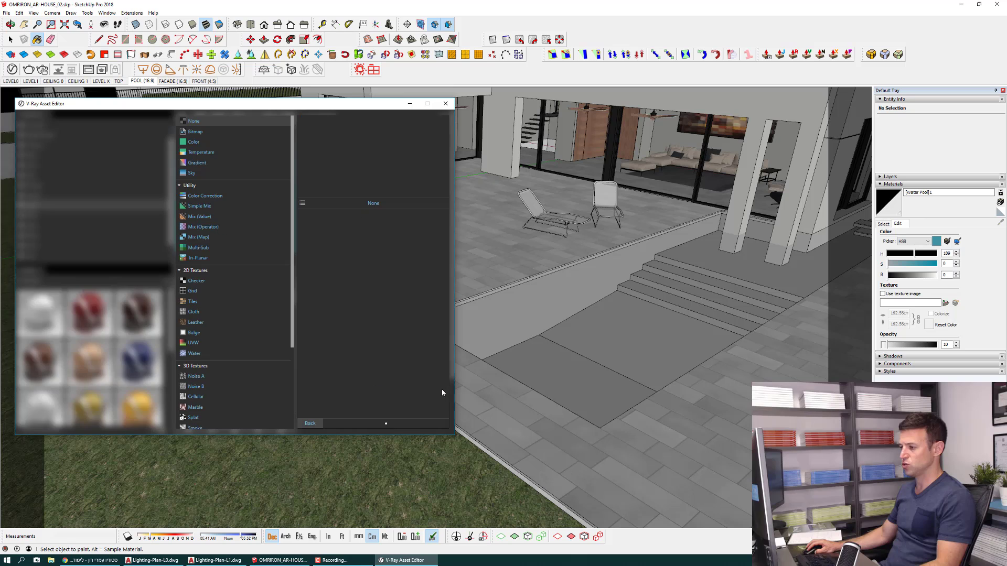
{"action": "left_click", "coordinate": [197, 376]}
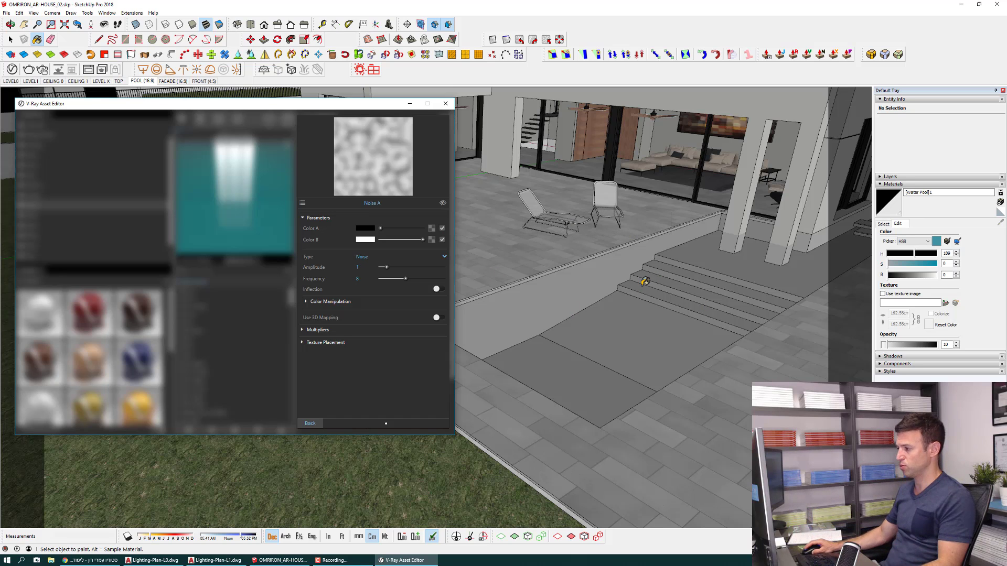
{"action": "left_click", "coordinate": [442, 204]}
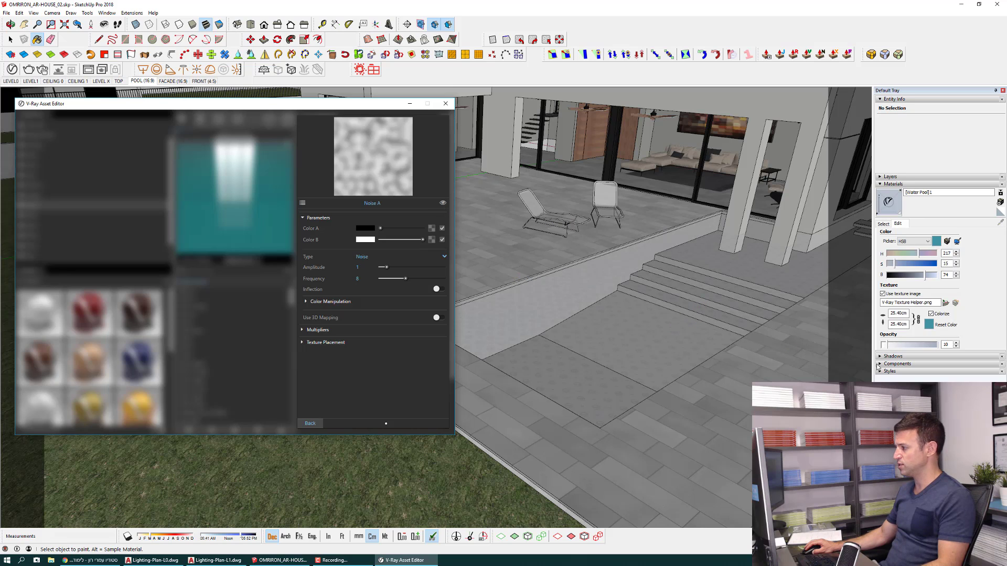
Make the pool material teal with a 150 cm texture size in the Materials tray.
{"action": "left_click_drag", "start_coordinate": [891, 349], "coordinate": [927, 347]}
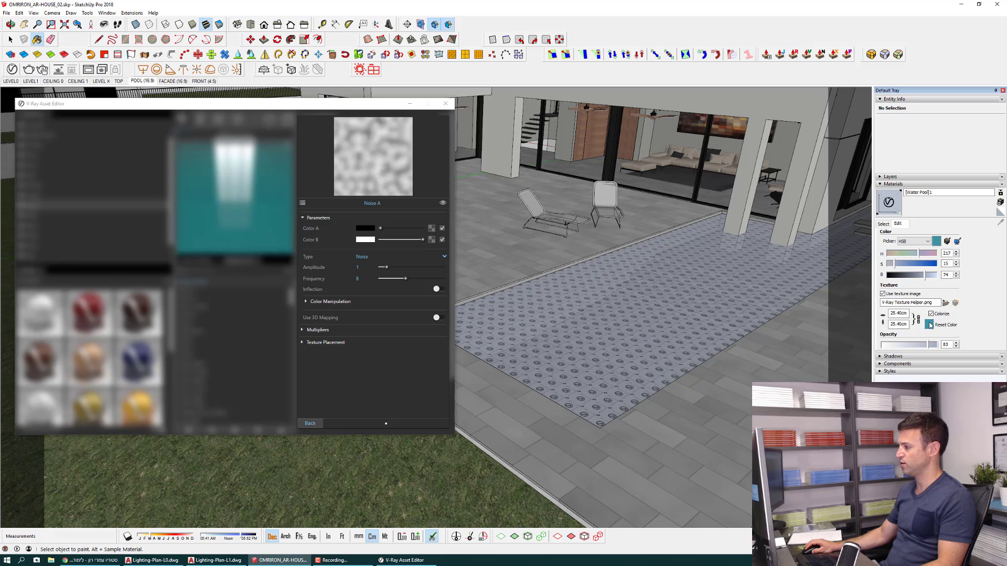
{"action": "left_click", "coordinate": [929, 324]}
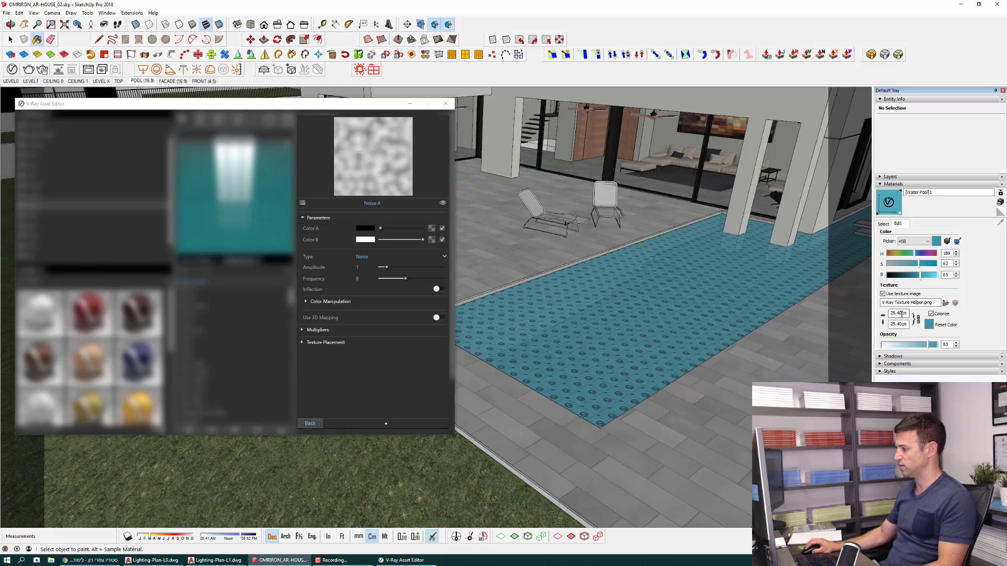
{"action": "type", "text": "150"}
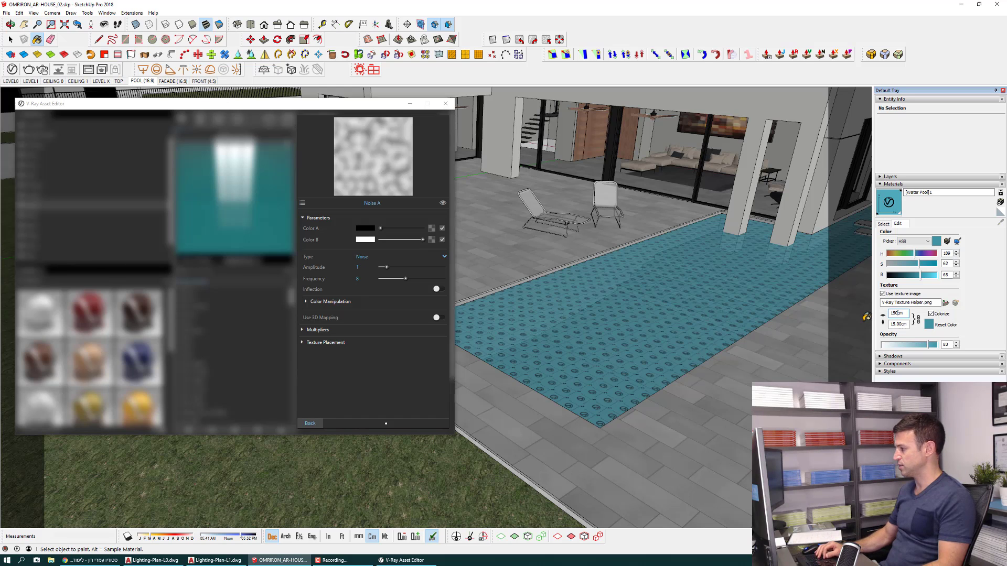
{"action": "key", "text": "Return"}
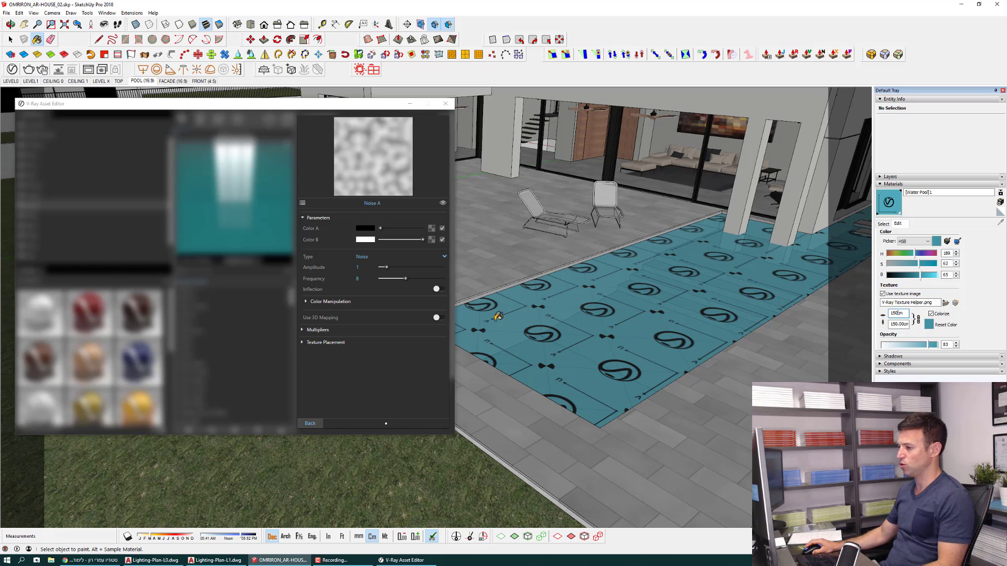
Set the displacement amount to 1.5, pool opacity to 55, and close the Asset Editor.
{"action": "left_click", "coordinate": [311, 424]}
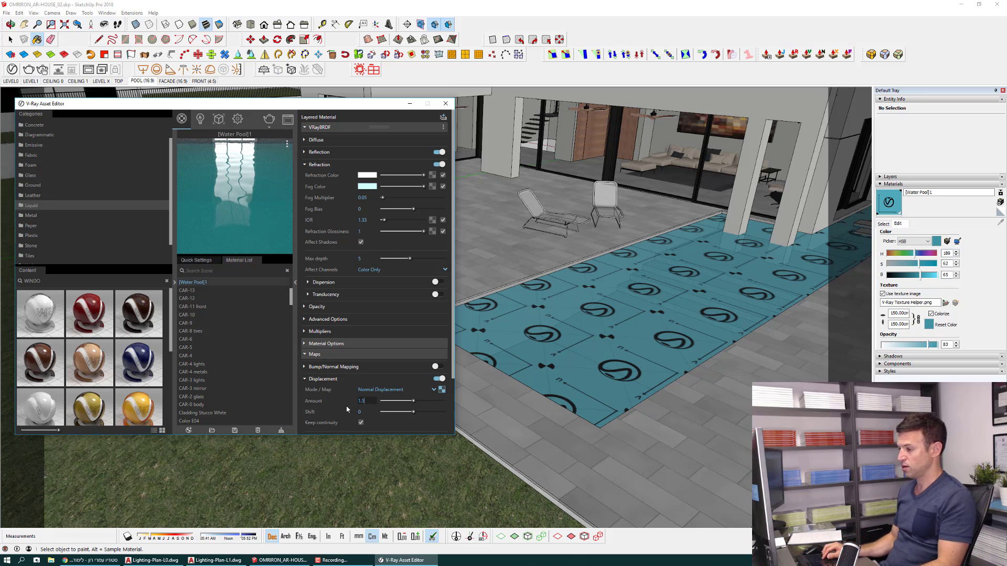
{"action": "type", "text": "1.5"}
{"action": "key", "text": "Return"}
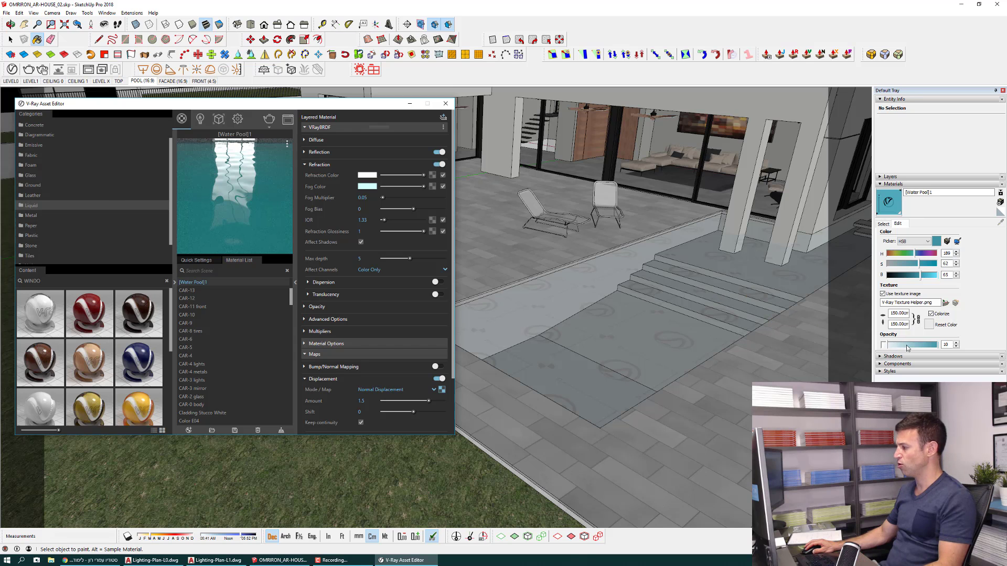
{"action": "left_click", "coordinate": [913, 347]}
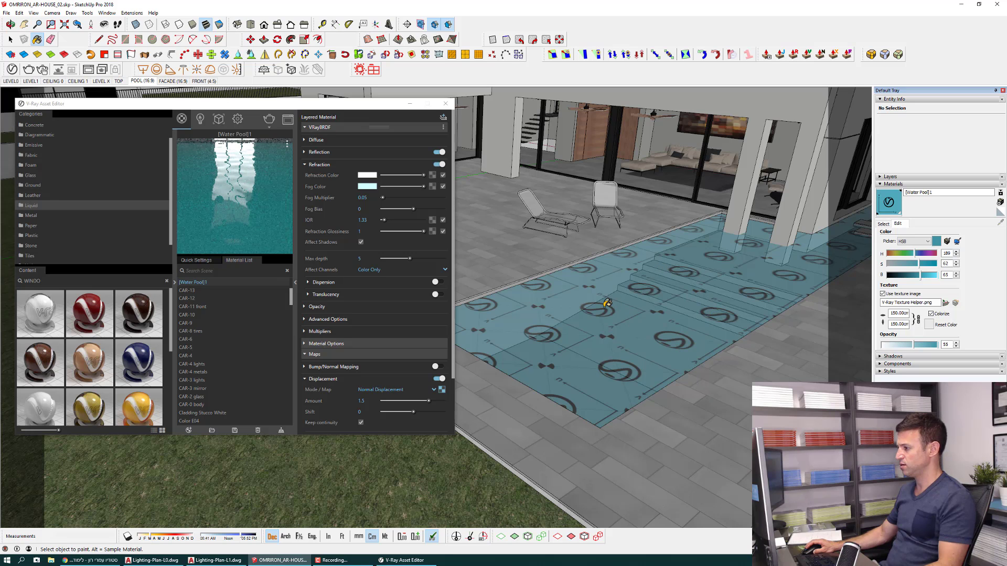
{"action": "scroll", "coordinate": [608, 306], "scroll_direction": "up", "scroll_amount": 2}
{"action": "scroll", "coordinate": [613, 310], "scroll_direction": "up", "scroll_amount": 2}
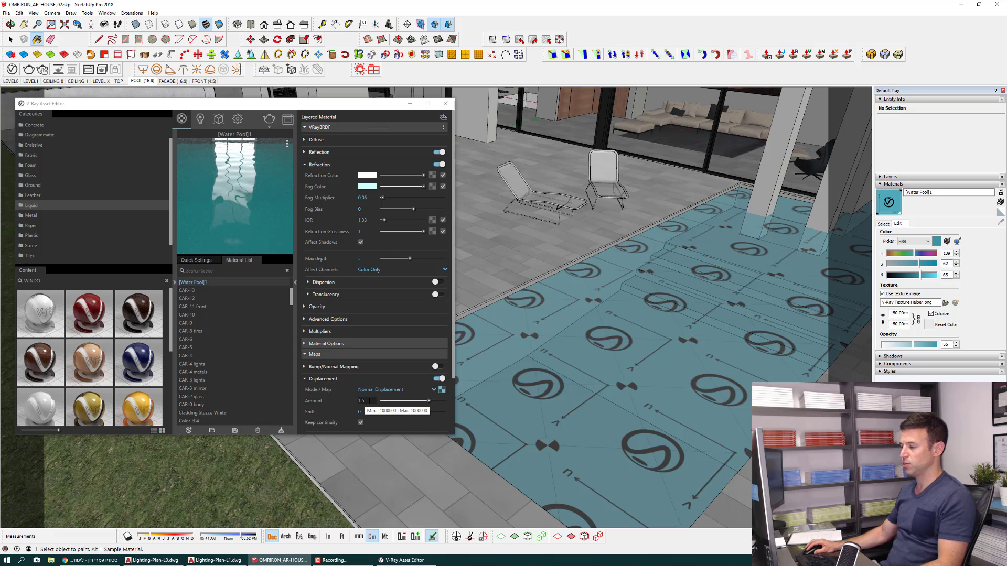
{"action": "left_click", "coordinate": [369, 401]}
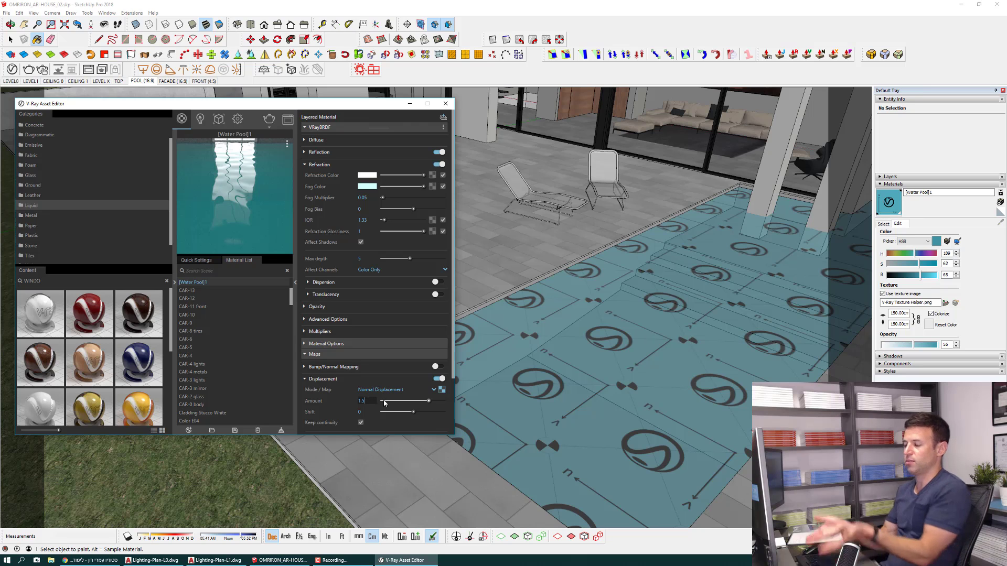
{"action": "left_click", "coordinate": [444, 105]}
{"action": "mouse_move", "coordinate": [410, 367]}
{"action": "middle_mouse_down"}
{"action": "mouse_move", "coordinate": [408, 499]}
{"action": "mouse_move", "coordinate": [485, 215]}
{"action": "middle_mouse_up"}
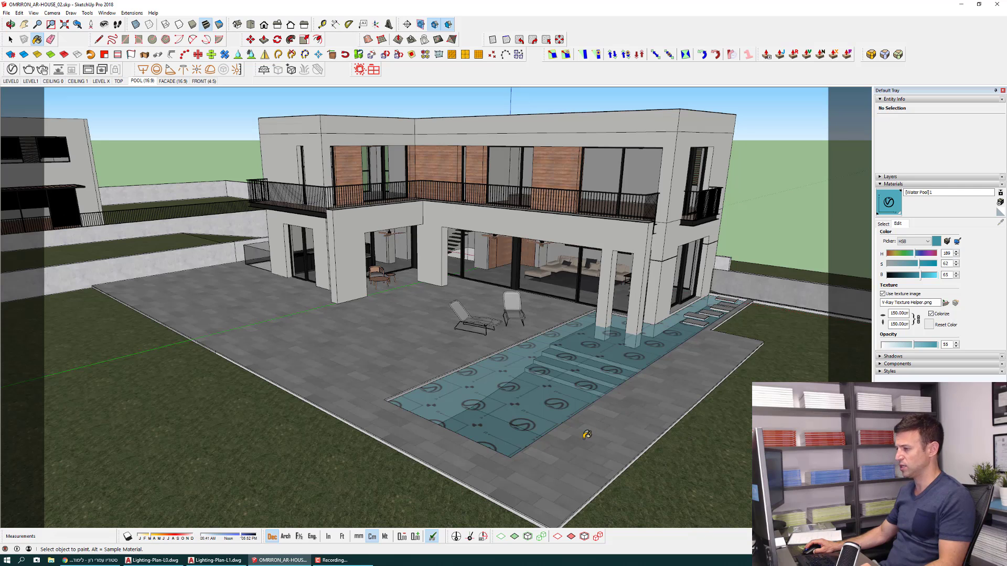
Switch to the POOL (16:9) scene, save the model, and launch a V-Ray render.
{"action": "left_click", "coordinate": [141, 81]}
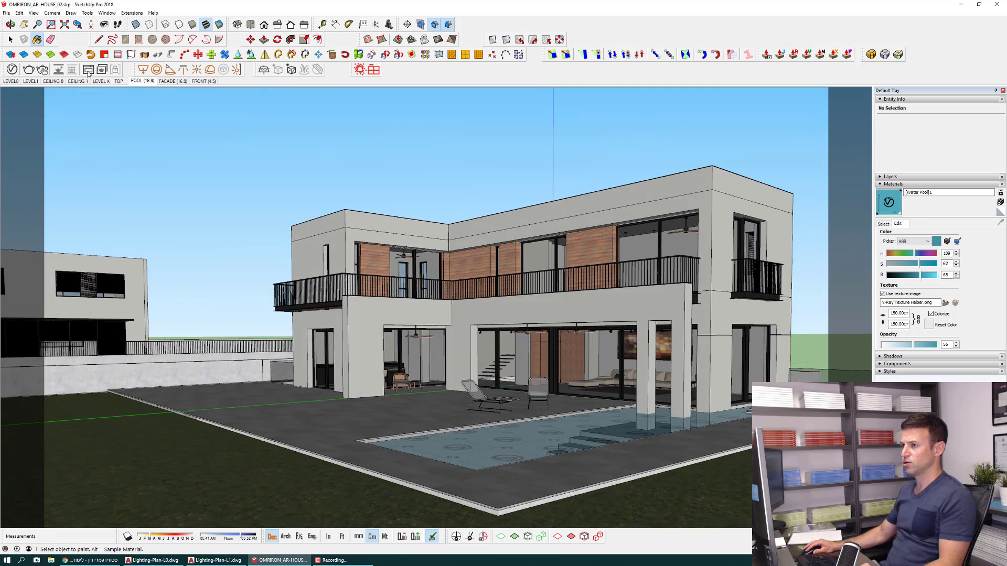
{"action": "left_click", "coordinate": [7, 13]}
{"action": "left_click", "coordinate": [19, 42]}
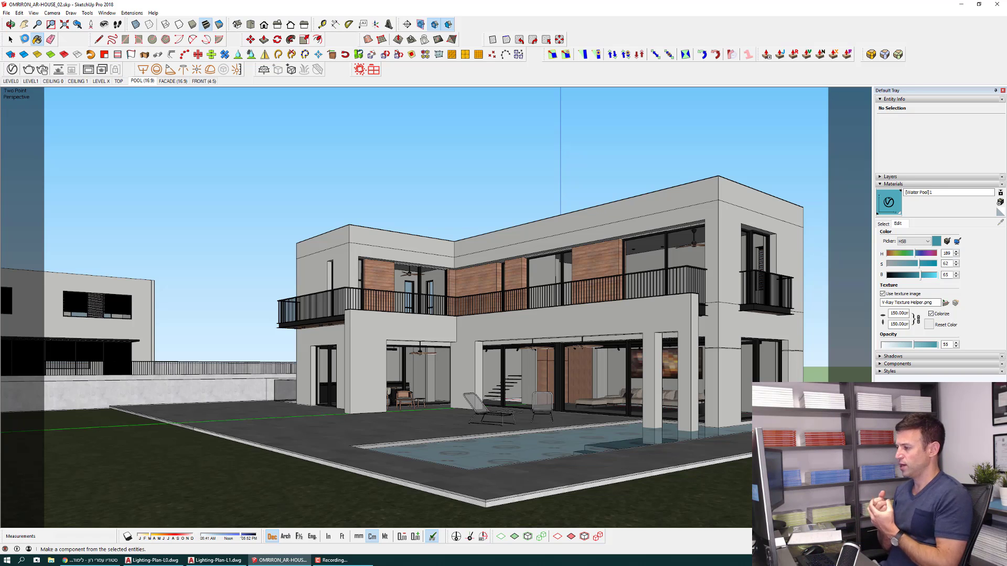
{"action": "left_click", "coordinate": [28, 69]}
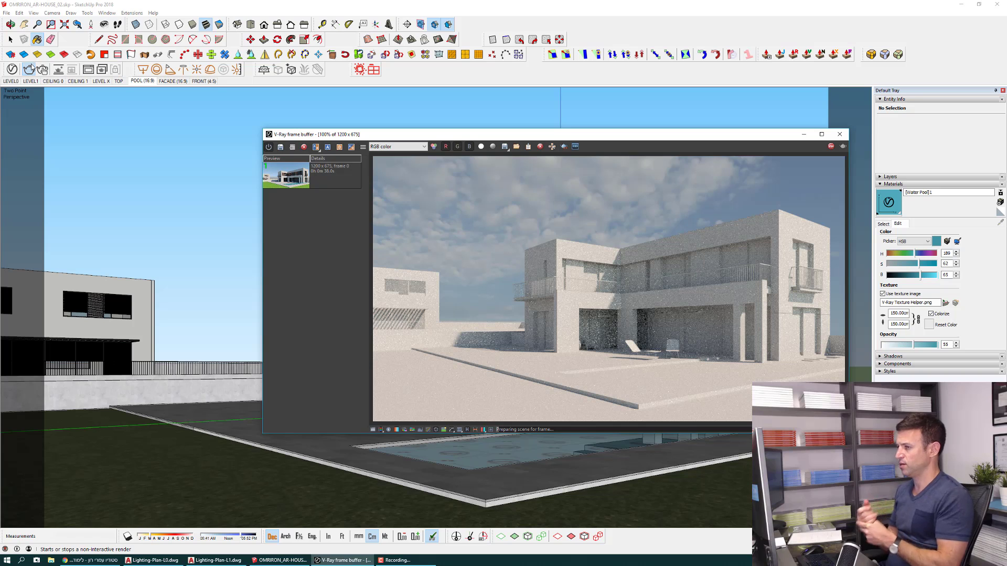
Stop the render, switch off Material Override in the V-Ray settings, and render again.
{"action": "left_click", "coordinate": [28, 69]}
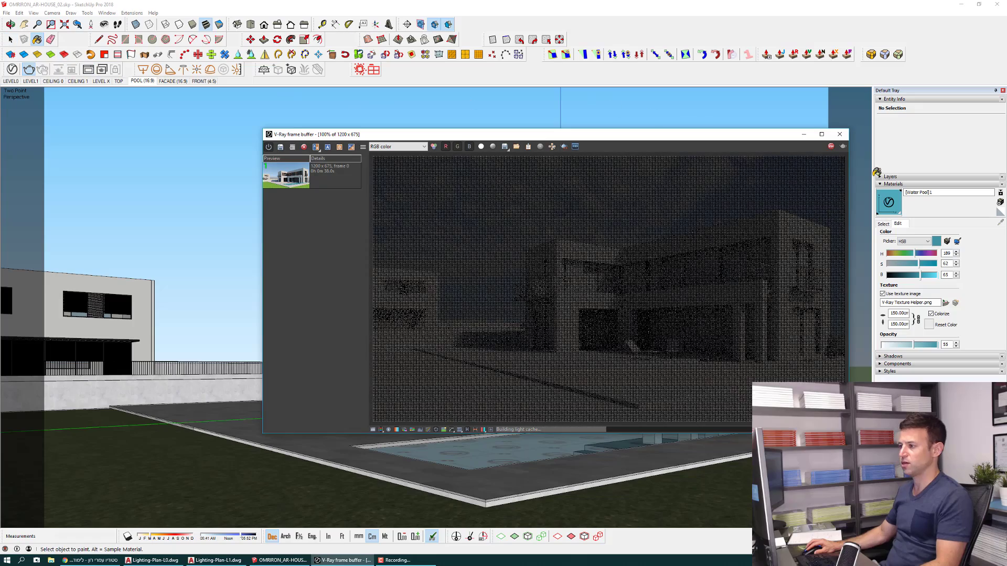
{"action": "left_click", "coordinate": [831, 147]}
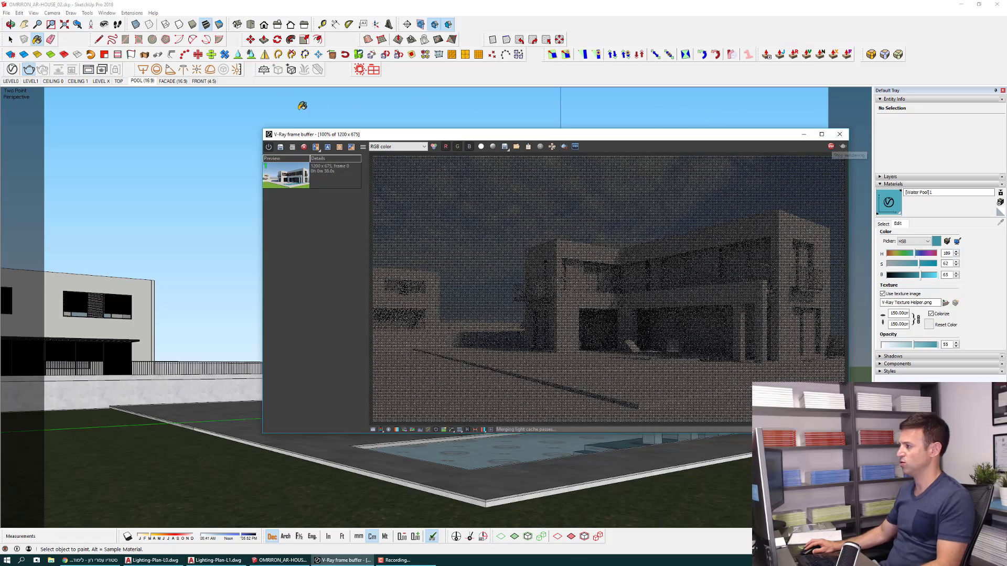
{"action": "left_click", "coordinate": [14, 68]}
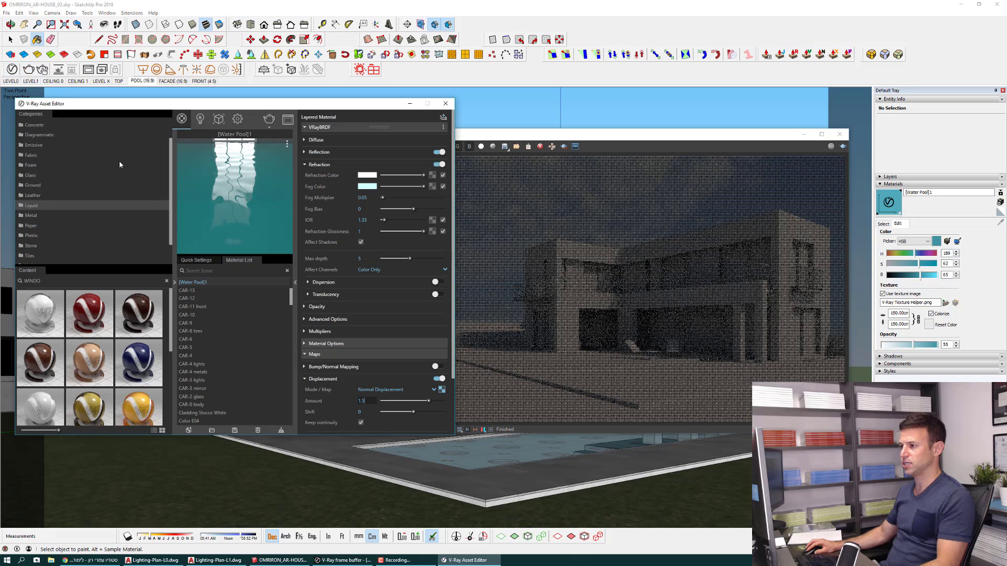
{"action": "left_click", "coordinate": [244, 119]}
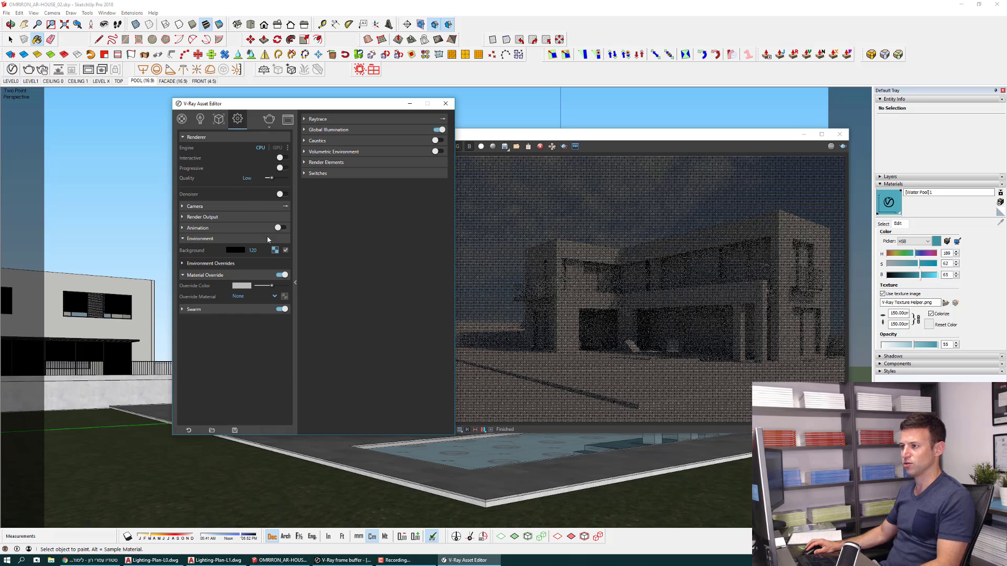
{"action": "left_click", "coordinate": [283, 275]}
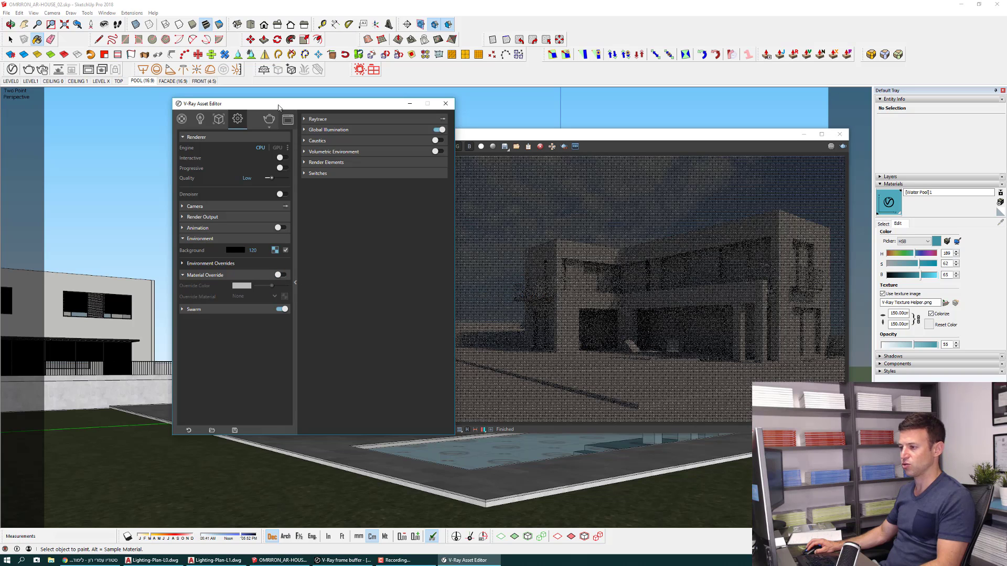
{"action": "mouse_move", "coordinate": [286, 105]}
{"action": "left_mouse_down"}
{"action": "mouse_move", "coordinate": [146, 113]}
{"action": "mouse_move", "coordinate": [86, 146]}
{"action": "left_mouse_up"}
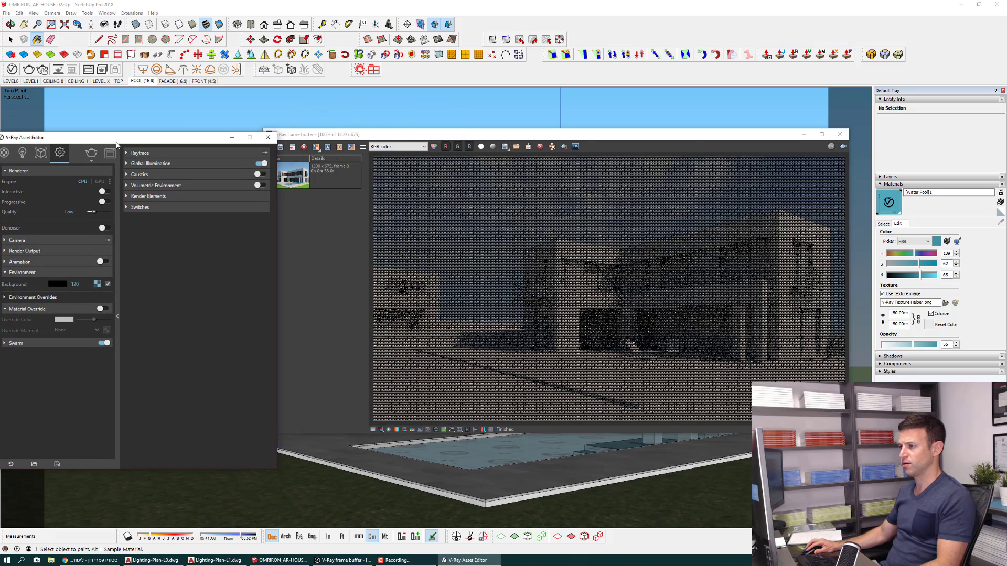
{"action": "left_click", "coordinate": [842, 148]}
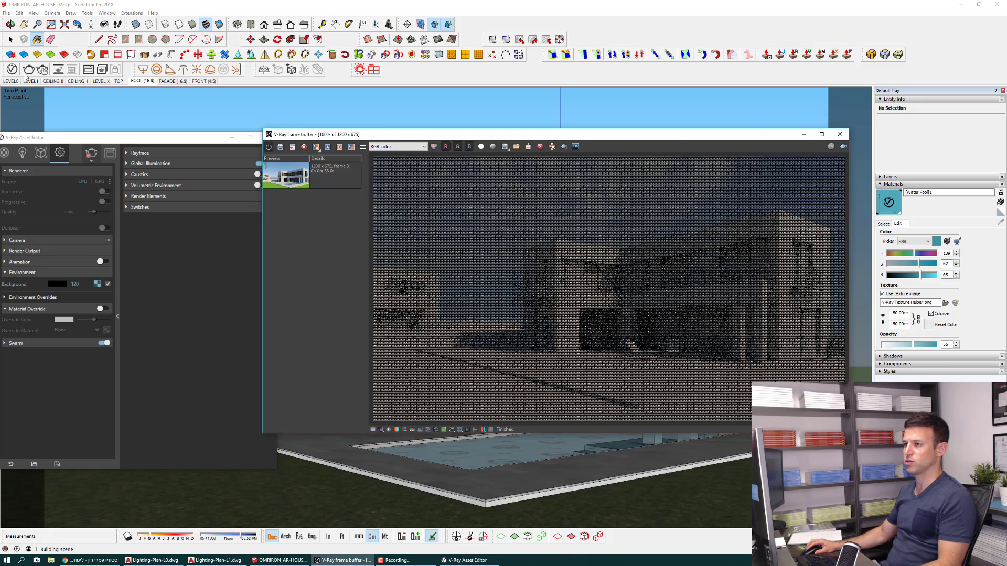
{"action": "left_click_drag", "start_coordinate": [483, 139], "coordinate": [504, 142]}
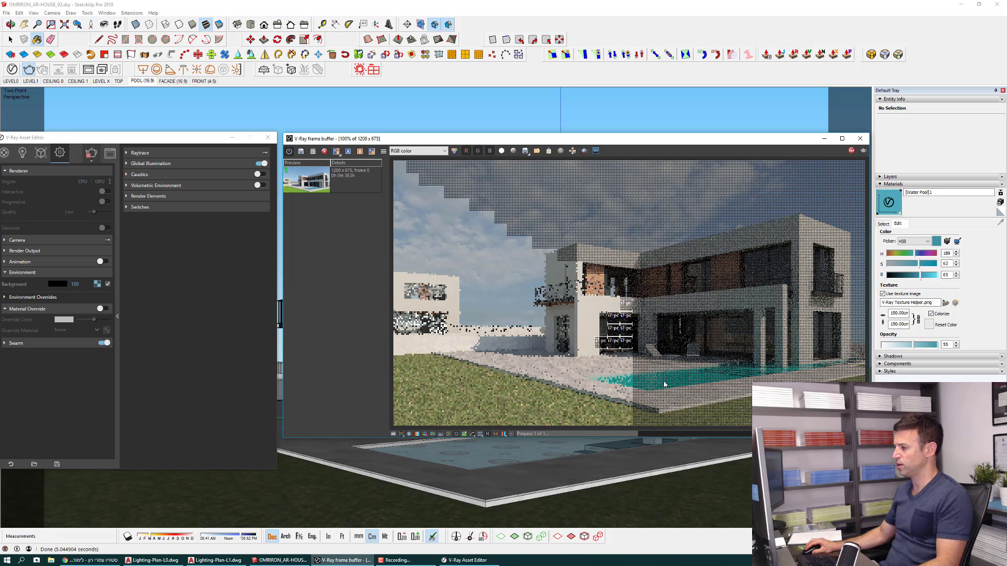
Zoom in on the pool edge and sample the pool floor's OR_TILE material into the editor.
{"action": "left_click_drag", "start_coordinate": [523, 141], "coordinate": [495, 543]}
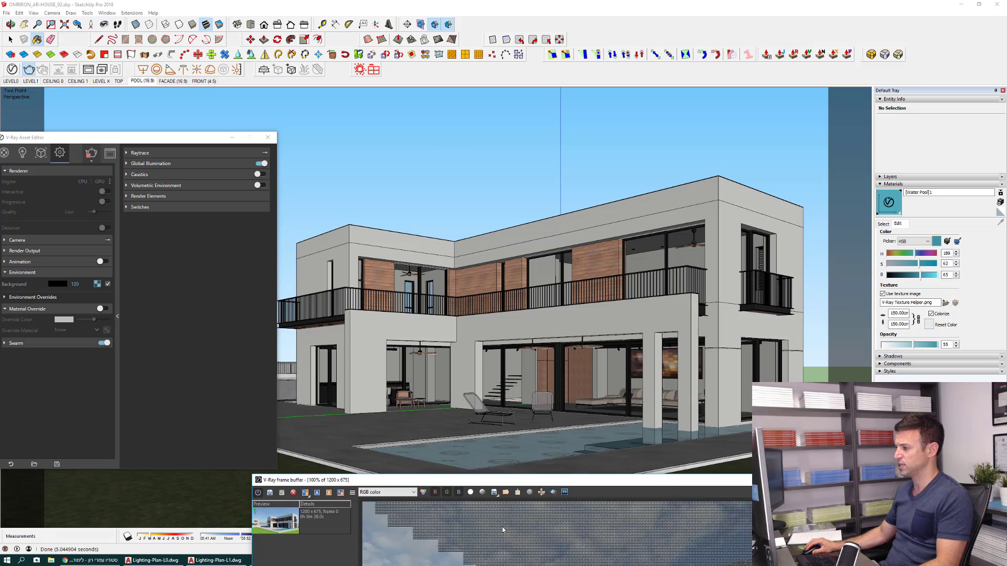
{"action": "scroll", "coordinate": [415, 450], "scroll_direction": "up", "scroll_amount": 2}
{"action": "scroll", "coordinate": [407, 441], "scroll_direction": "up", "scroll_amount": 2}
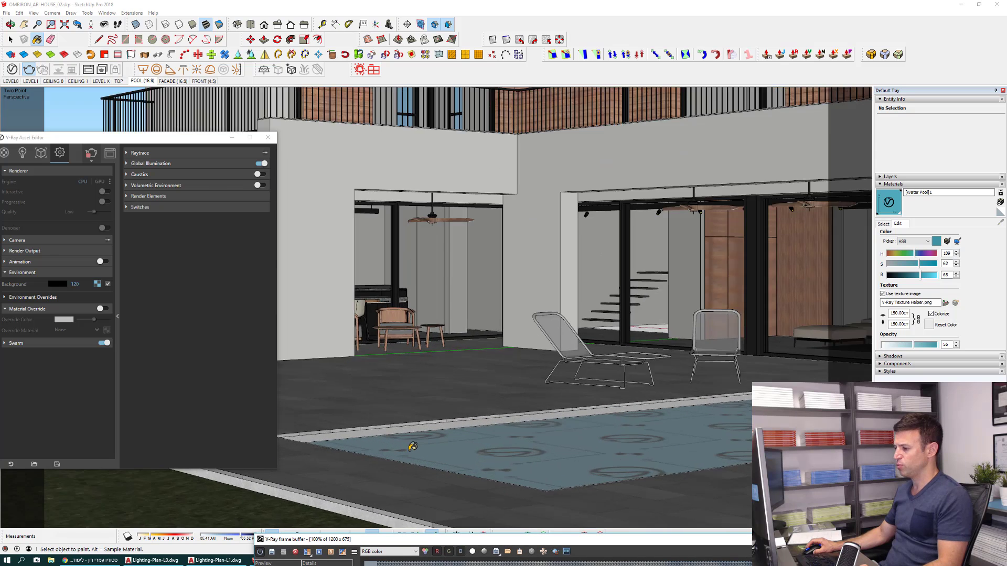
{"action": "scroll", "coordinate": [391, 422], "scroll_direction": "up", "scroll_amount": 2}
{"action": "scroll", "coordinate": [387, 417], "scroll_direction": "up", "scroll_amount": 3}
{"action": "scroll", "coordinate": [391, 417], "scroll_direction": "up", "scroll_amount": 2}
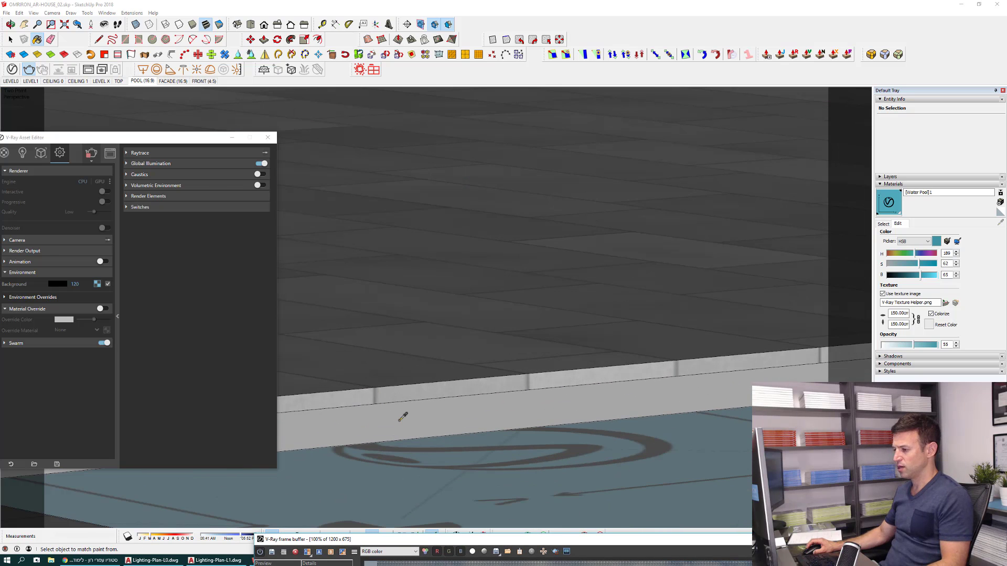
{"action": "left_click", "coordinate": [403, 418], "text": "alt"}
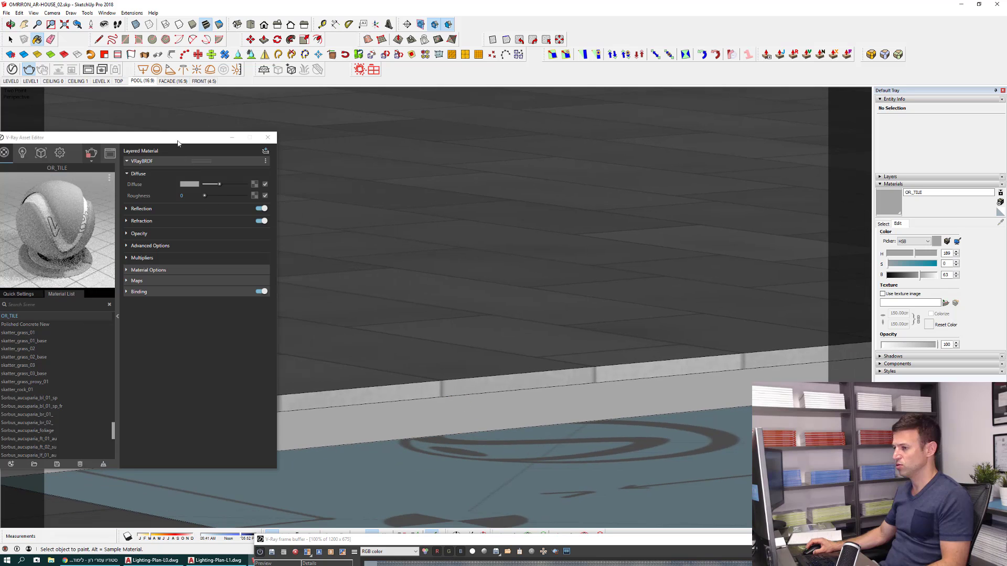
{"action": "left_click_drag", "start_coordinate": [187, 143], "coordinate": [244, 121]}
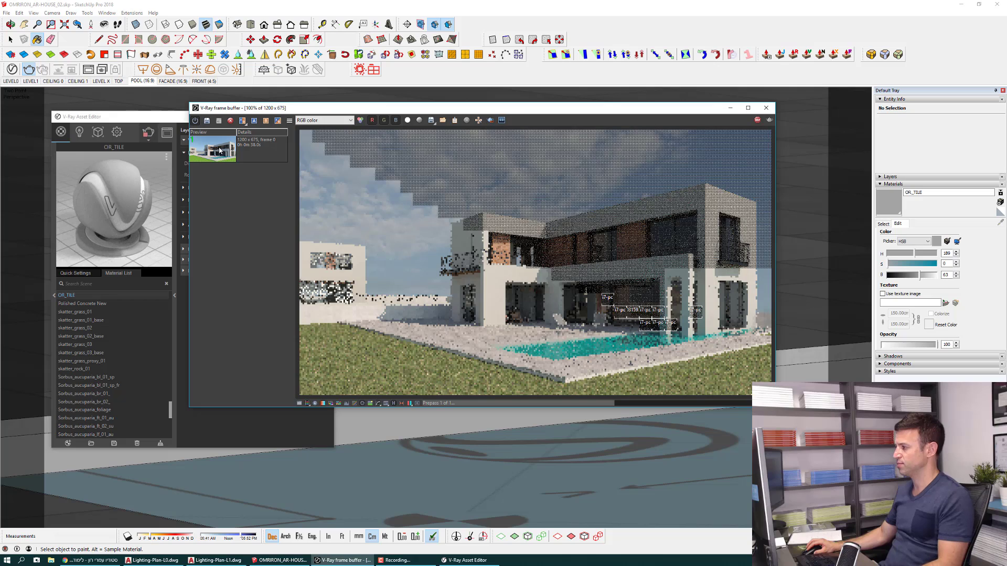
{"action": "mouse_move", "coordinate": [303, 109]}
{"action": "left_mouse_down"}
{"action": "mouse_move", "coordinate": [381, 128]}
{"action": "mouse_move", "coordinate": [372, 130]}
{"action": "left_mouse_up"}
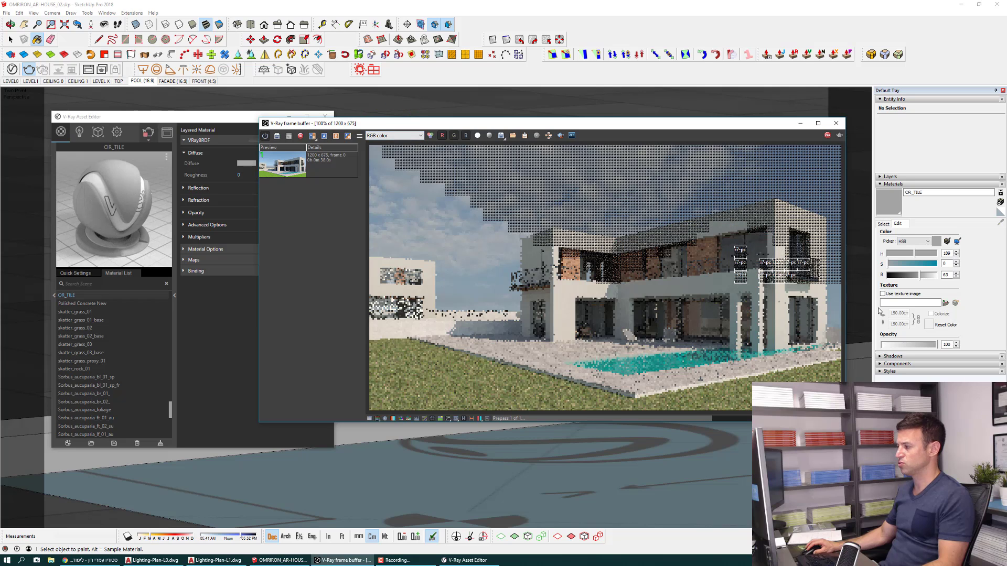
Load OMIRRON_mosaic_TILE_4.jpg as the OR_TILE material's texture image.
{"action": "left_click", "coordinate": [946, 303]}
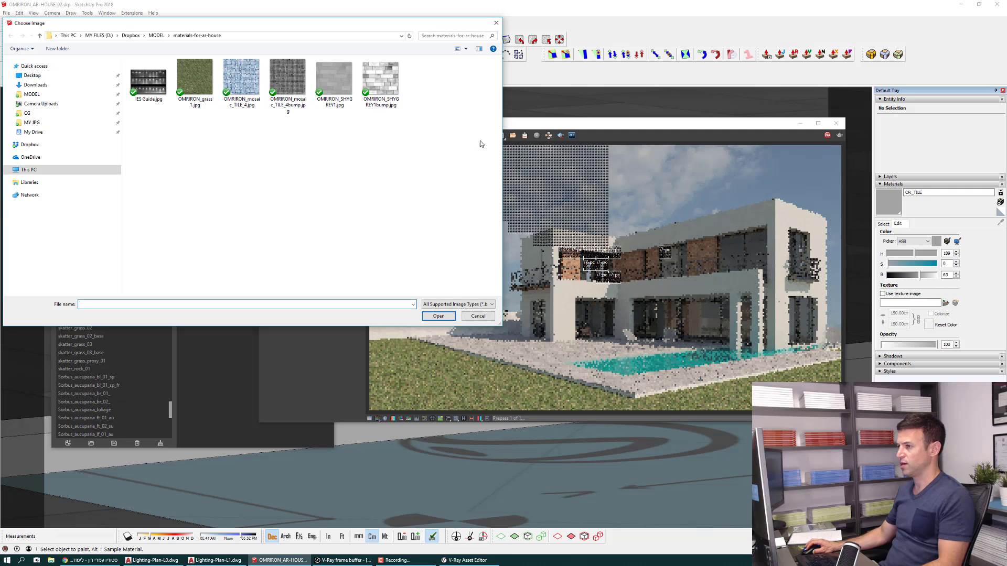
{"action": "left_click", "coordinate": [240, 88]}
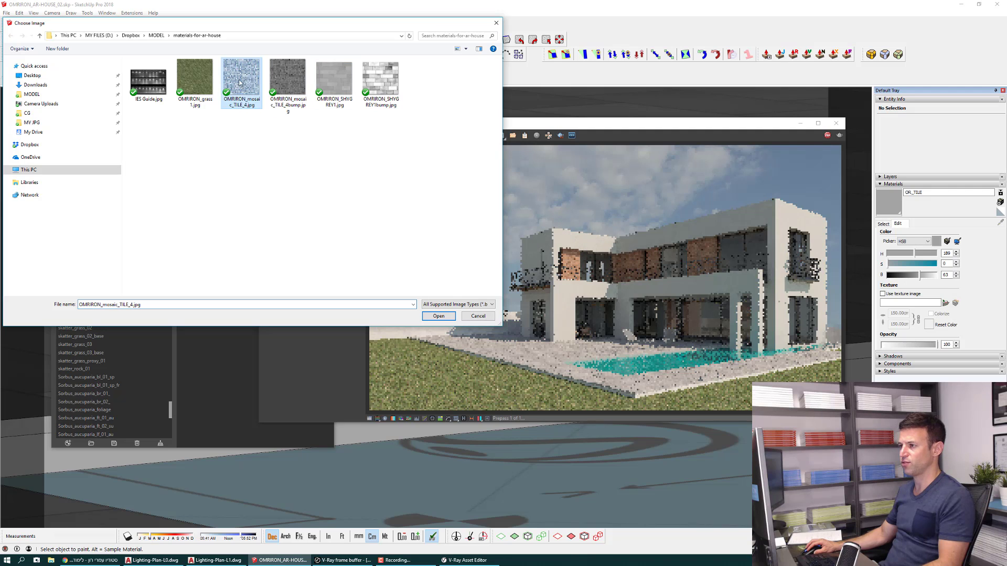
{"action": "left_click", "coordinate": [439, 316]}
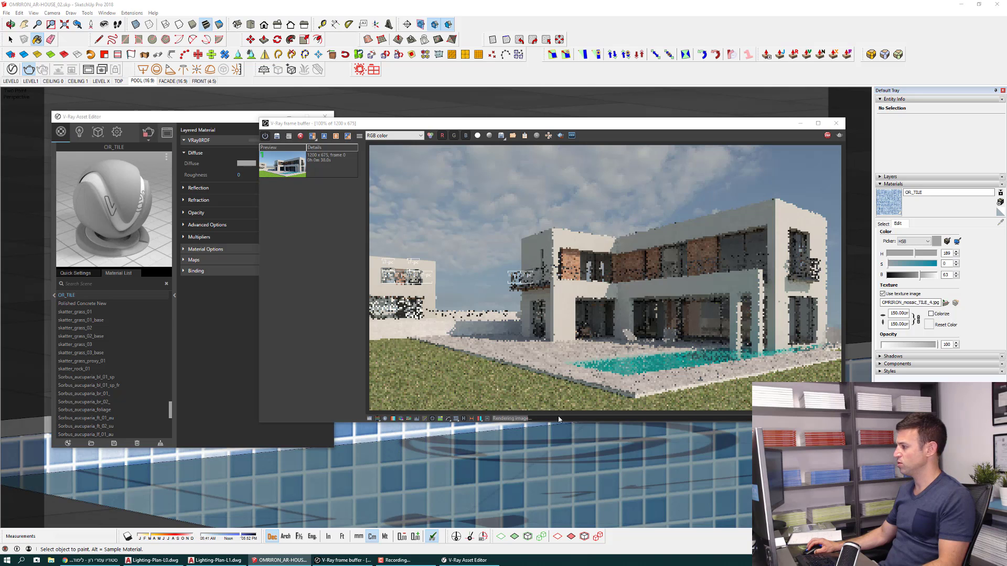
Set the OR_TILE mosaic texture size to 100 cm.
{"action": "left_click_drag", "start_coordinate": [567, 123], "coordinate": [552, 516]}
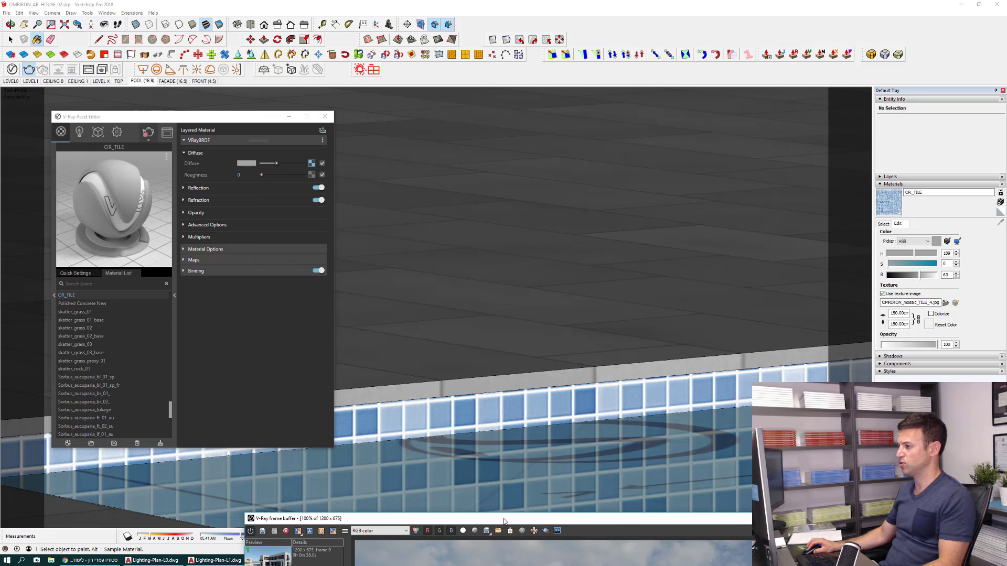
{"action": "middle_click_drag", "start_coordinate": [566, 315], "coordinate": [568, 354]}
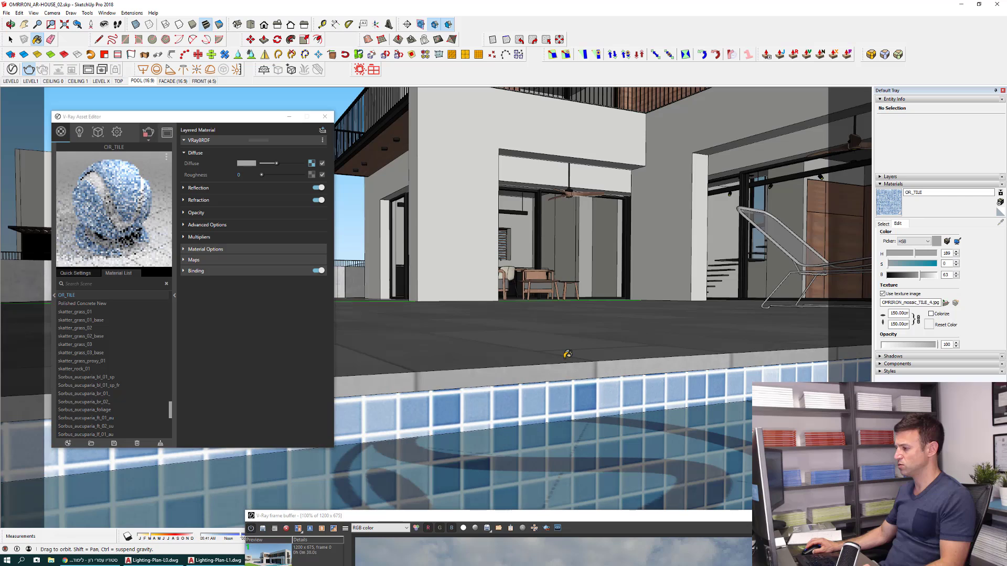
{"action": "scroll", "coordinate": [567, 354], "scroll_direction": "down", "scroll_amount": 2}
{"action": "scroll", "coordinate": [567, 354], "scroll_direction": "down", "scroll_amount": 2}
{"action": "scroll", "coordinate": [567, 353], "scroll_direction": "down", "scroll_amount": 2}
{"action": "scroll", "coordinate": [567, 352], "scroll_direction": "down", "scroll_amount": 2}
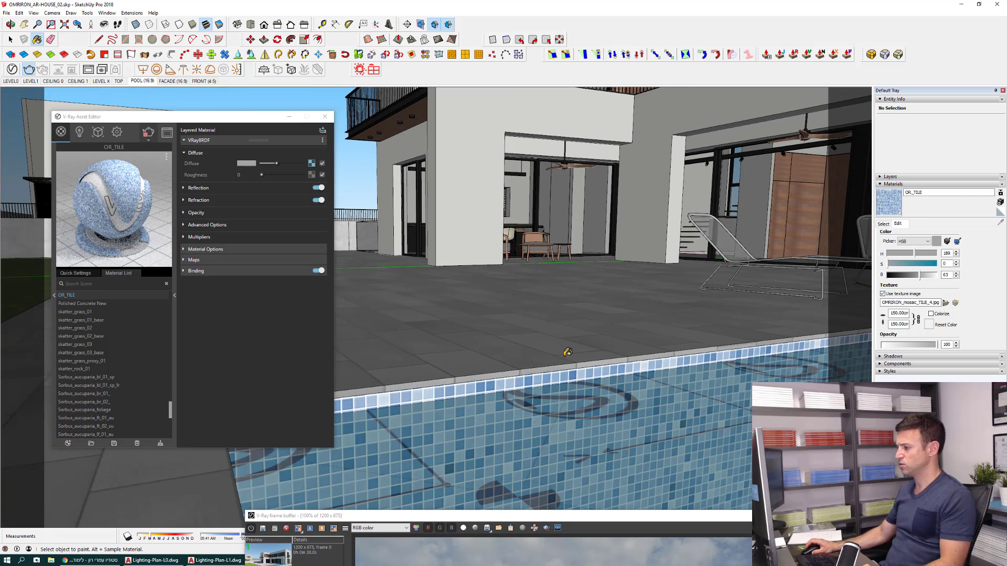
{"action": "middle_click_drag", "start_coordinate": [568, 353], "coordinate": [655, 341]}
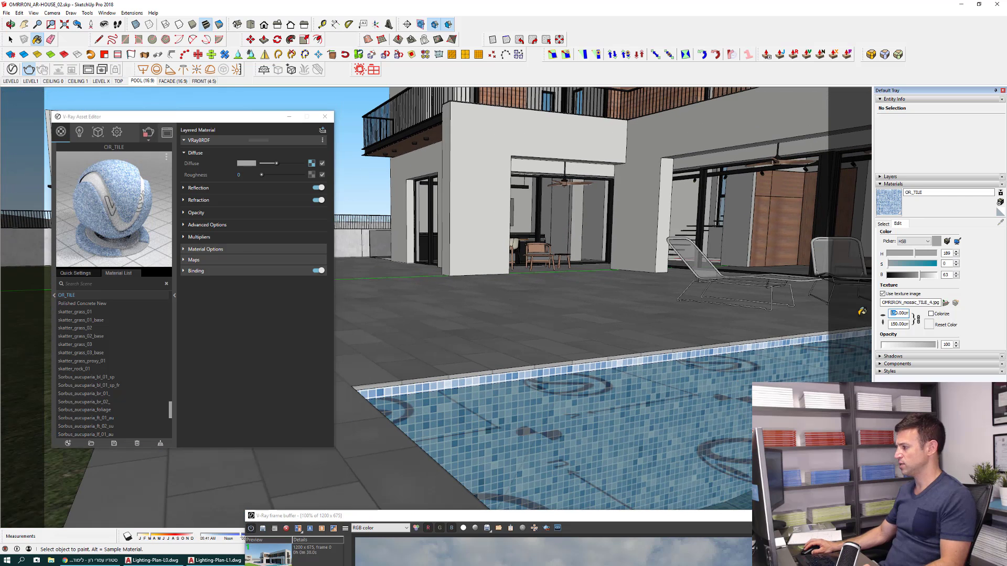
{"action": "type", "text": "20"}
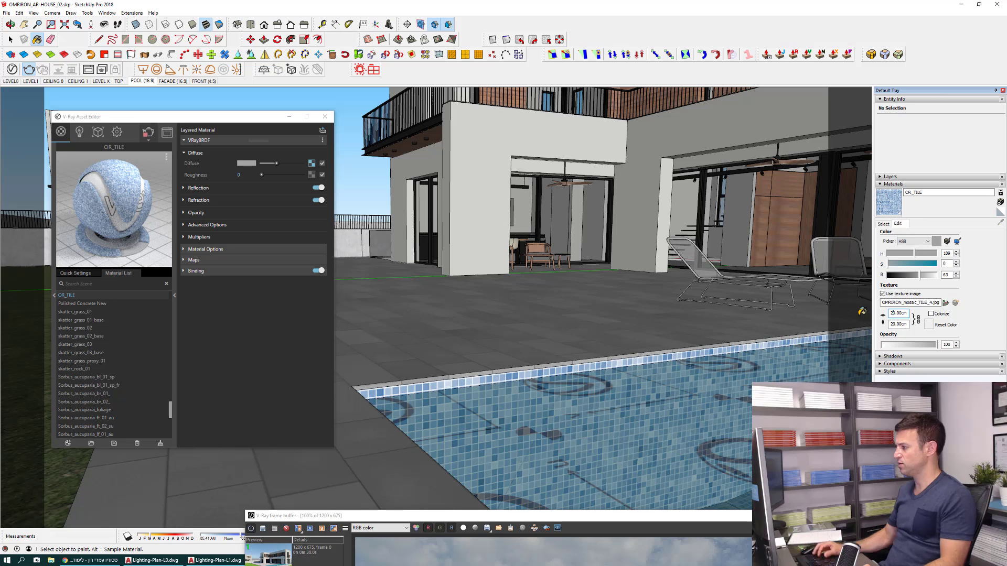
{"action": "type", "text": "100"}
{"action": "key", "text": "Return"}
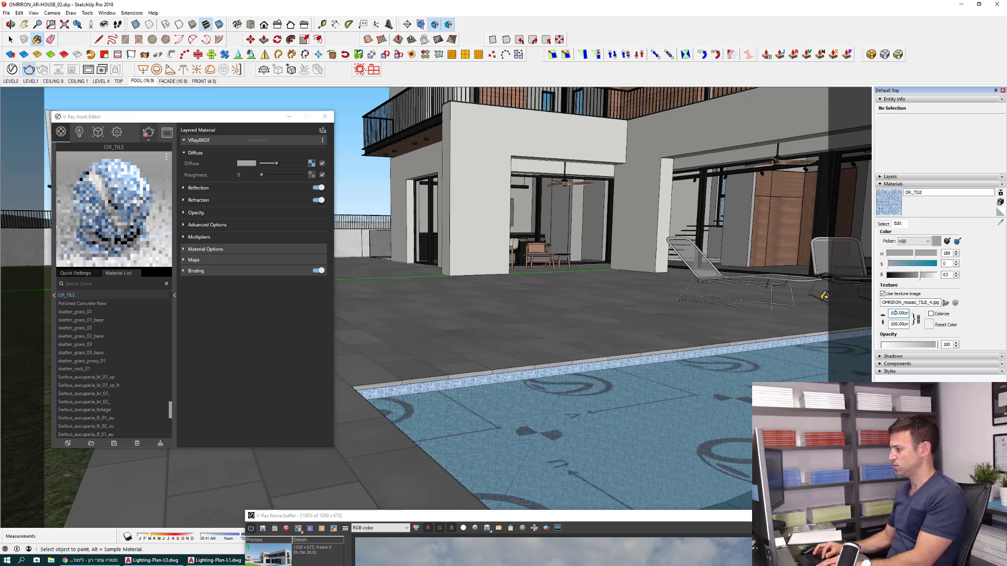
{"action": "middle_click_drag", "start_coordinate": [612, 399], "coordinate": [537, 549]}
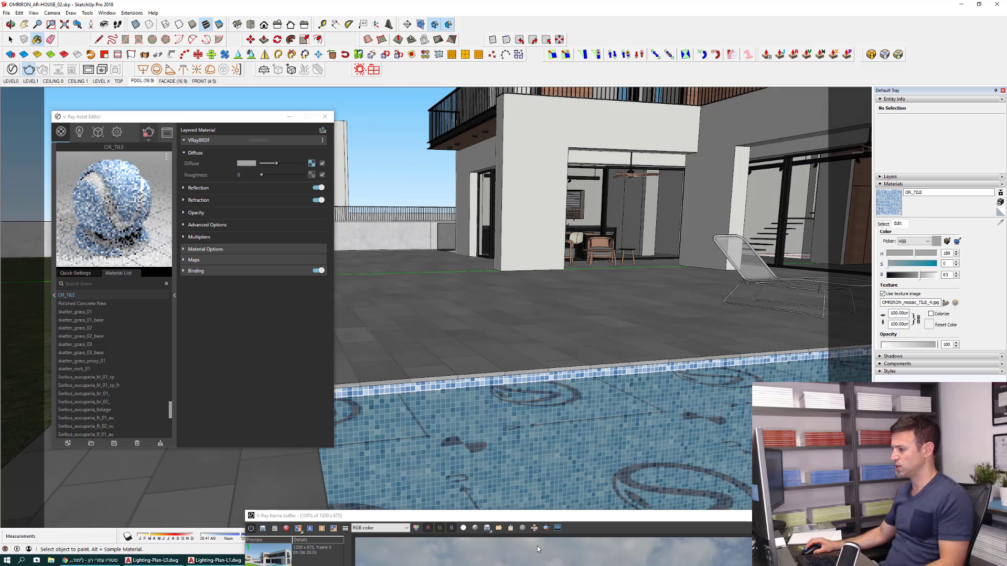
{"action": "left_click_drag", "start_coordinate": [538, 522], "coordinate": [615, 139]}
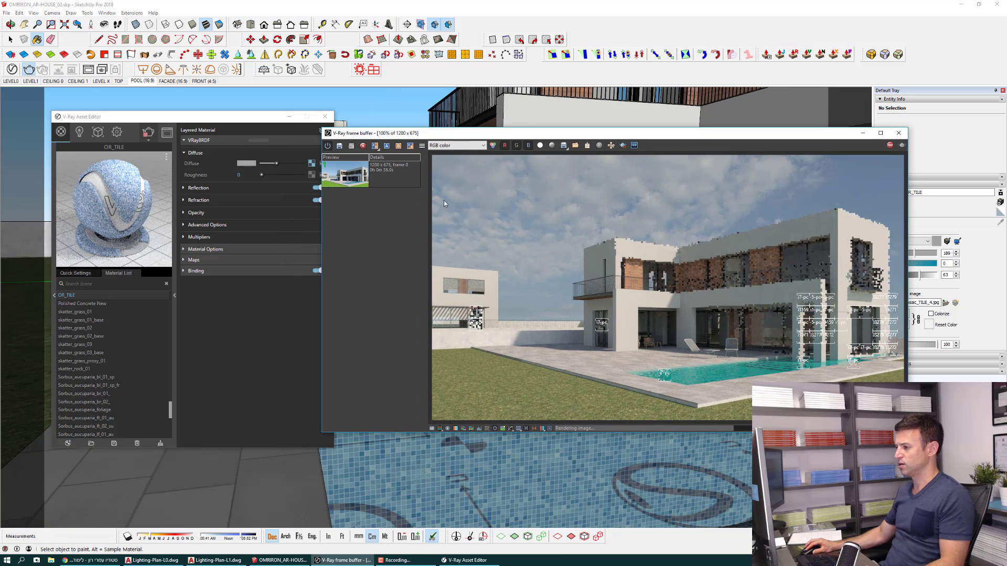
Preview the OR_TILE material on the Floor scene and show its Quick Settings.
{"action": "left_click", "coordinate": [166, 156]}
{"action": "left_click", "coordinate": [120, 189]}
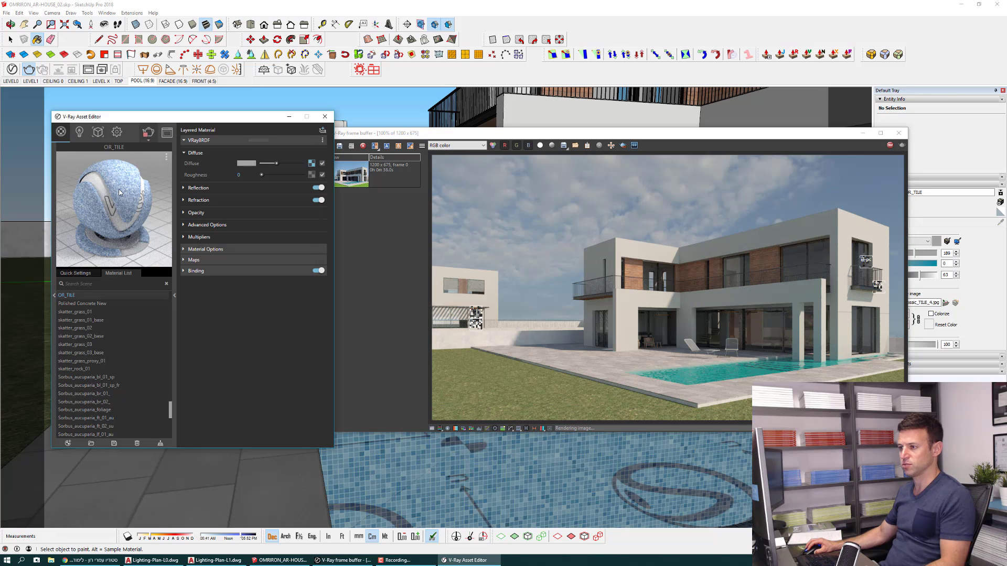
{"action": "left_click", "coordinate": [79, 273]}
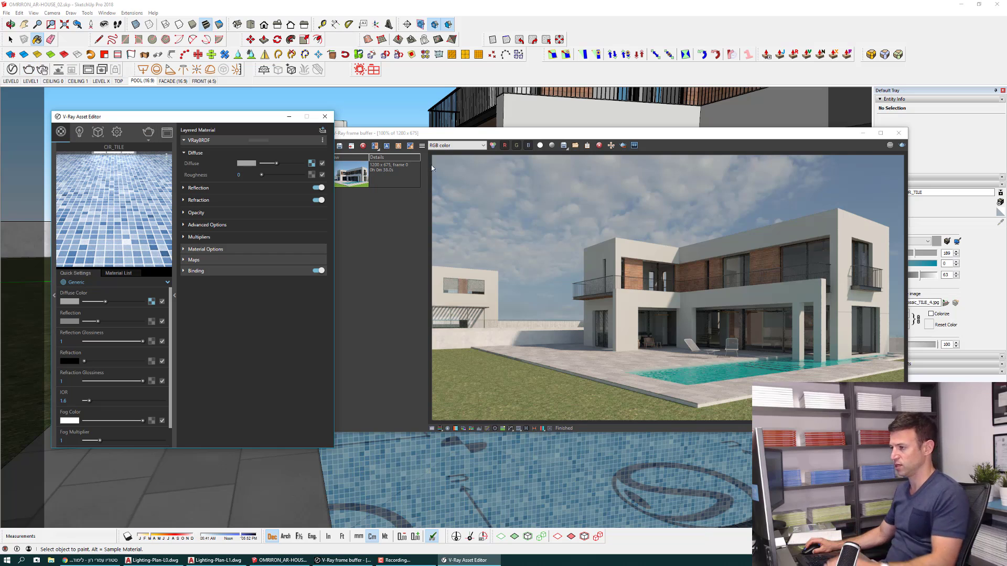
A/B compare the two latest renders in the frame buffer history, then close the frame buffer.
{"action": "left_click", "coordinate": [341, 151]}
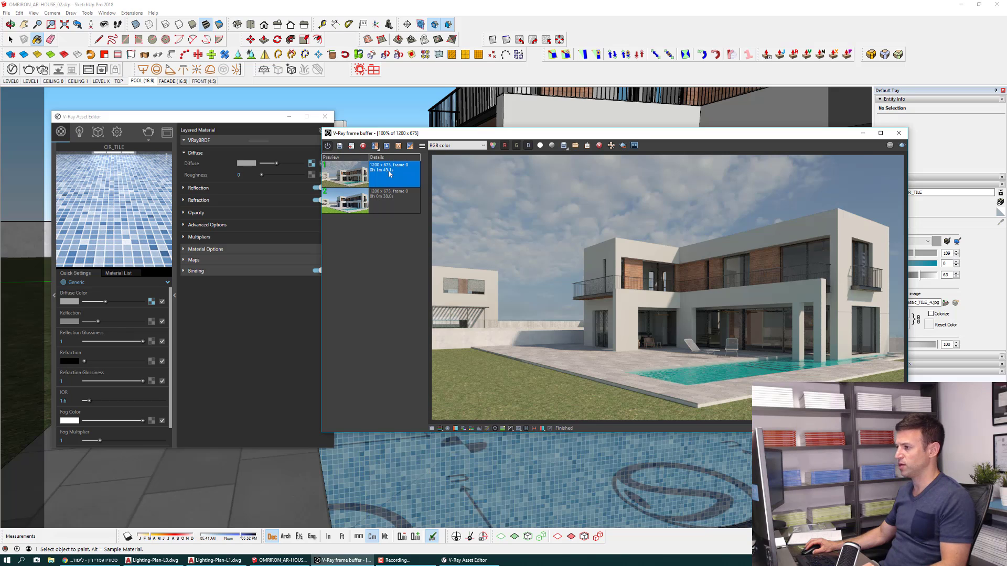
{"action": "left_click", "coordinate": [390, 186]}
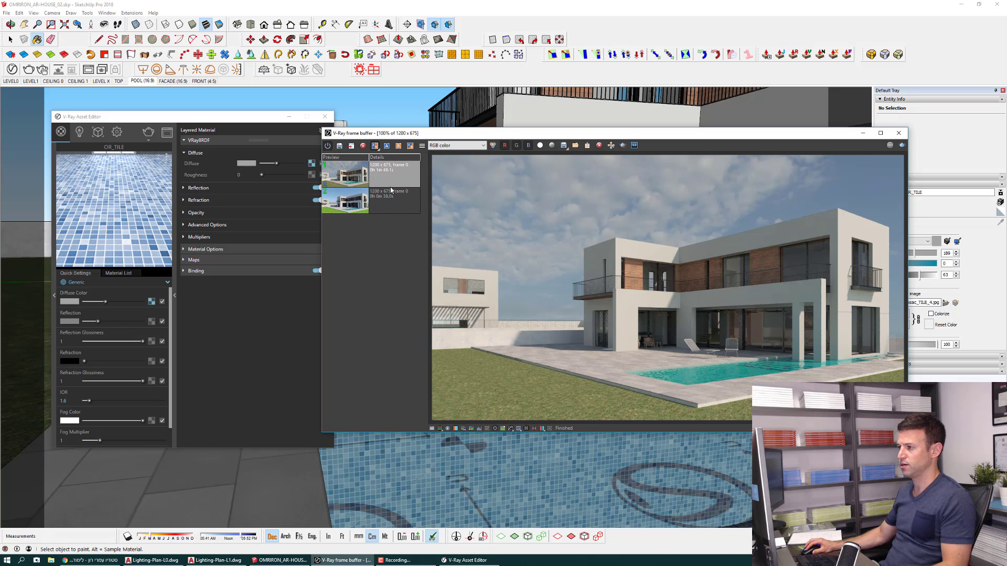
{"action": "left_click", "coordinate": [396, 149]}
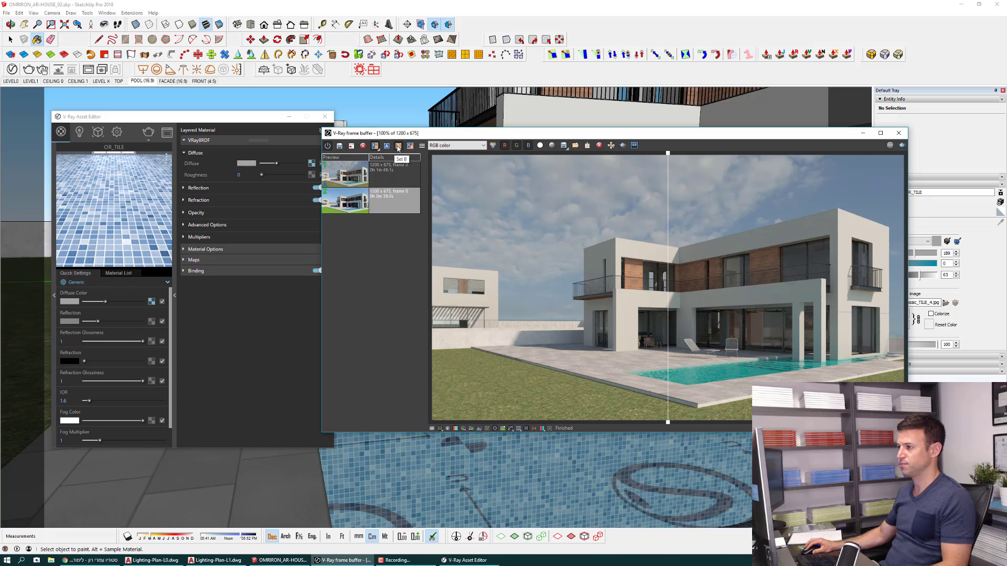
{"action": "mouse_move", "coordinate": [678, 157]}
{"action": "left_mouse_down"}
{"action": "mouse_move", "coordinate": [664, 173]}
{"action": "mouse_move", "coordinate": [763, 213]}
{"action": "mouse_move", "coordinate": [869, 230]}
{"action": "mouse_move", "coordinate": [465, 233]}
{"action": "mouse_move", "coordinate": [893, 236]}
{"action": "mouse_move", "coordinate": [827, 257]}
{"action": "mouse_move", "coordinate": [879, 259]}
{"action": "left_mouse_up"}
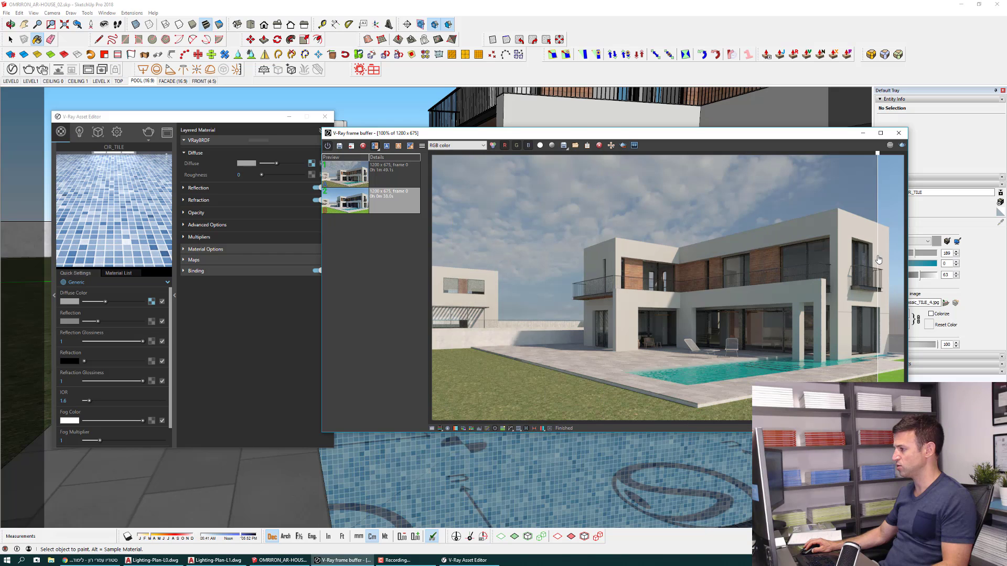
{"action": "left_click", "coordinate": [374, 148]}
{"action": "left_click", "coordinate": [898, 133]}
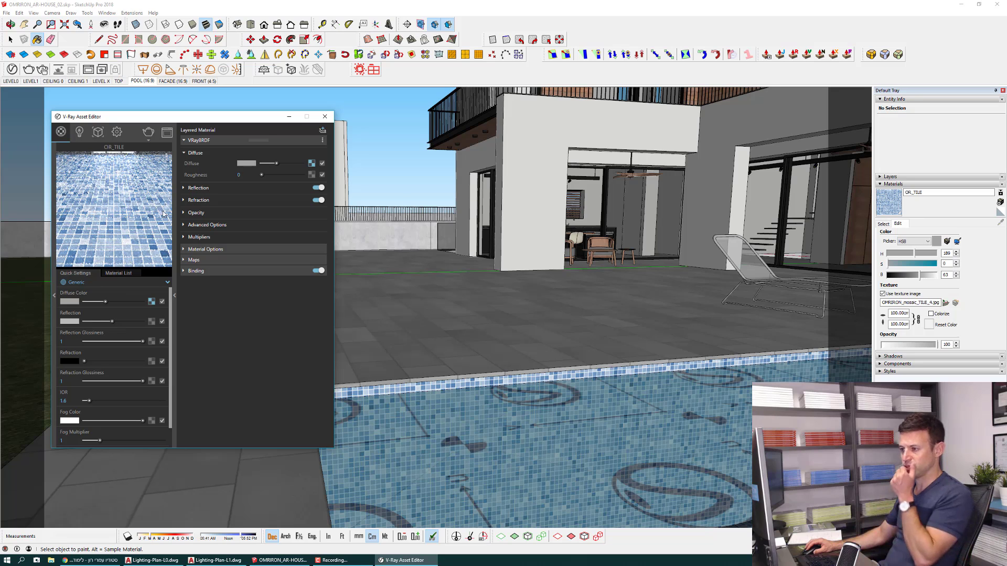
Enable Bump/Normal mapping on OR_TILE with the OMRIRON_mosaic_TILE_4bump bitmap, then close the Asset Editor.
{"action": "left_click", "coordinate": [190, 260]}
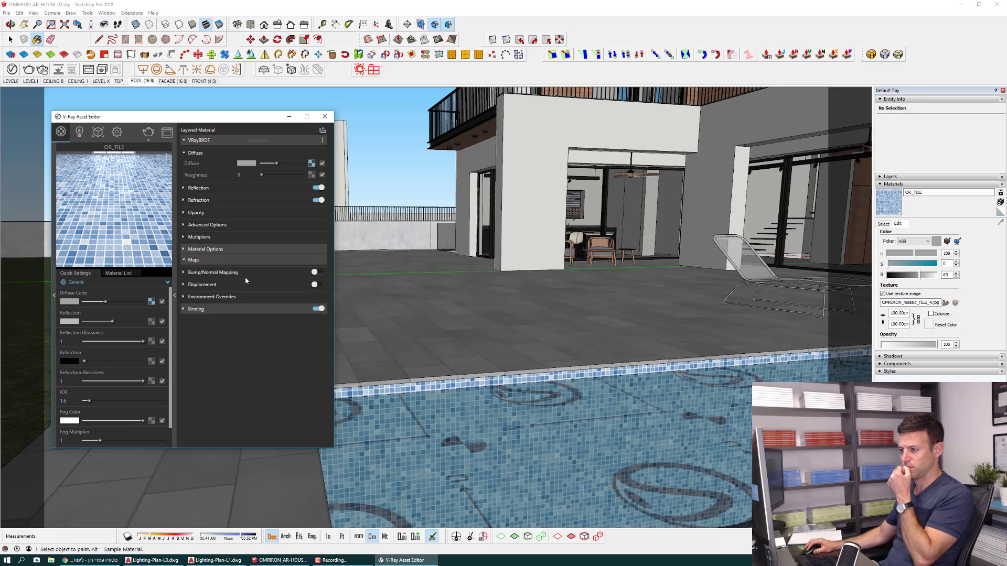
{"action": "left_click", "coordinate": [316, 273]}
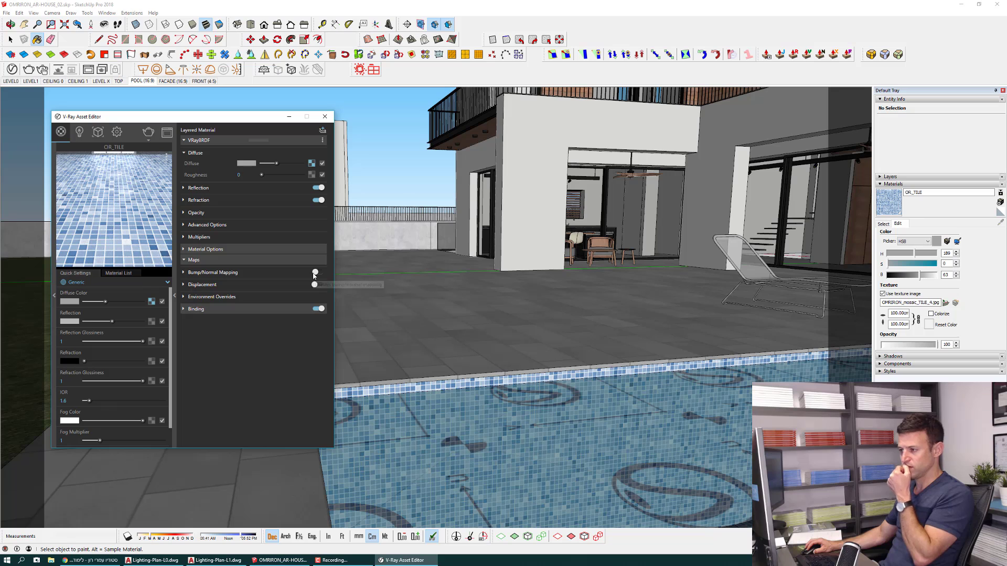
{"action": "left_click", "coordinate": [229, 276]}
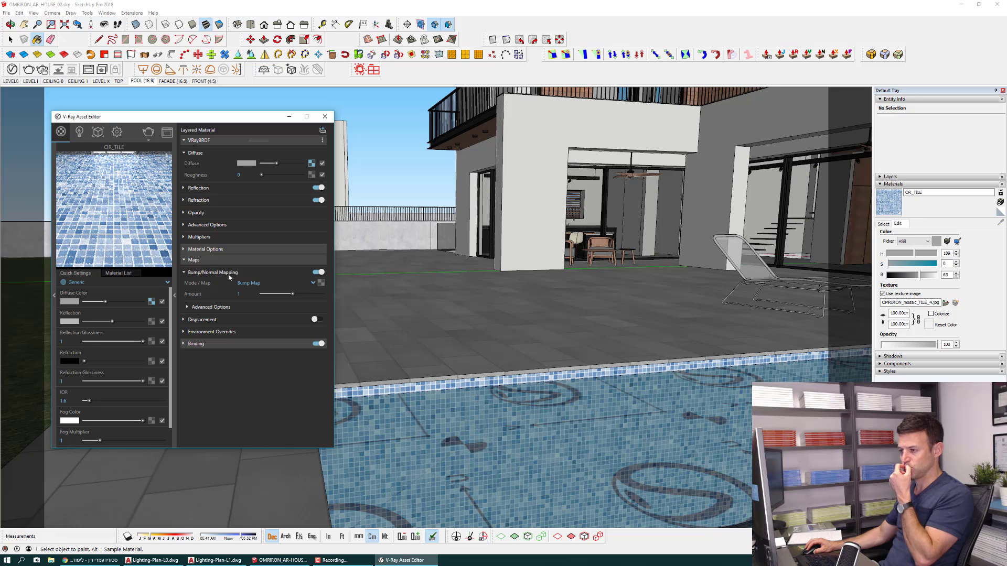
{"action": "left_click", "coordinate": [321, 283]}
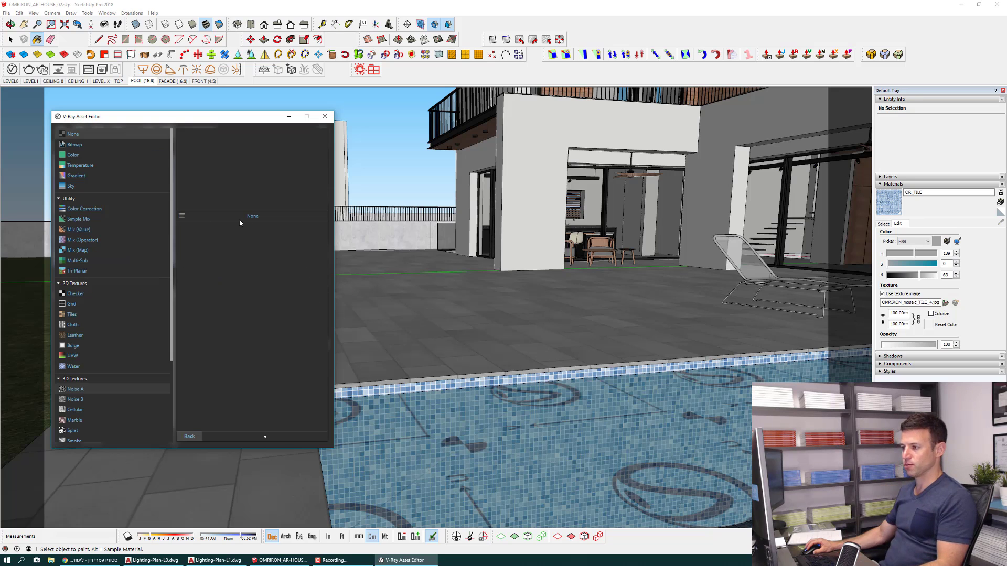
{"action": "left_click", "coordinate": [77, 143]}
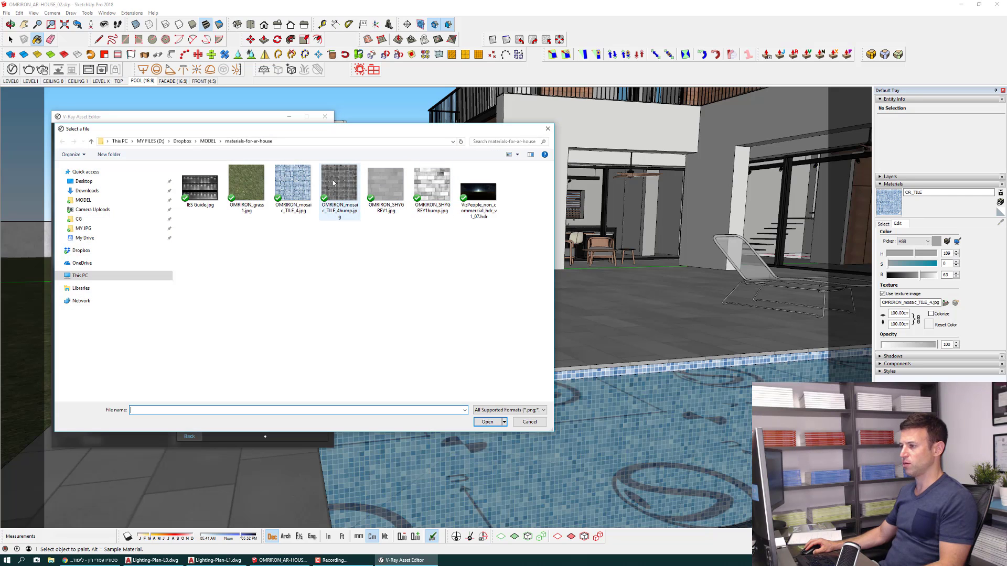
{"action": "double_click", "coordinate": [333, 183]}
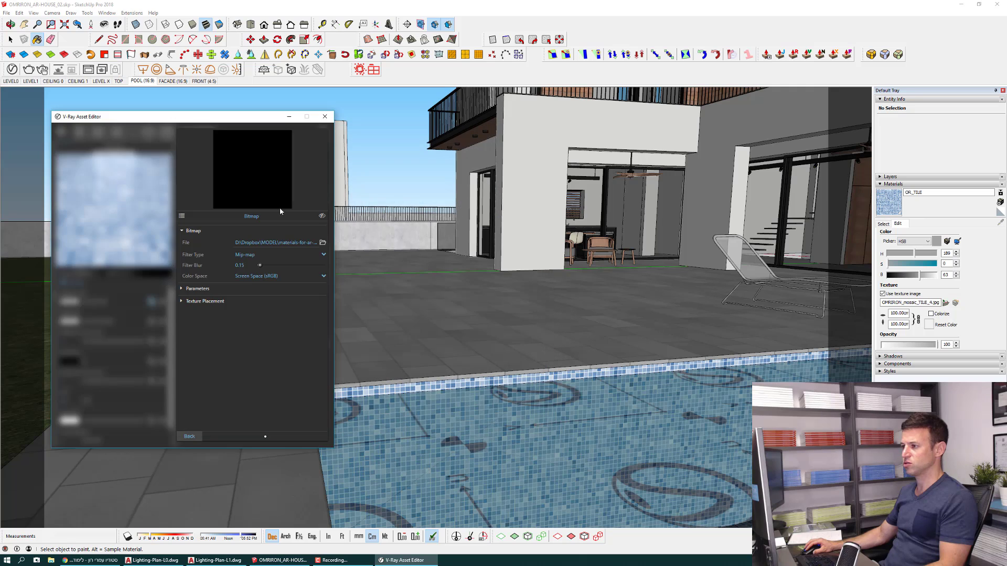
{"action": "left_click", "coordinate": [192, 435]}
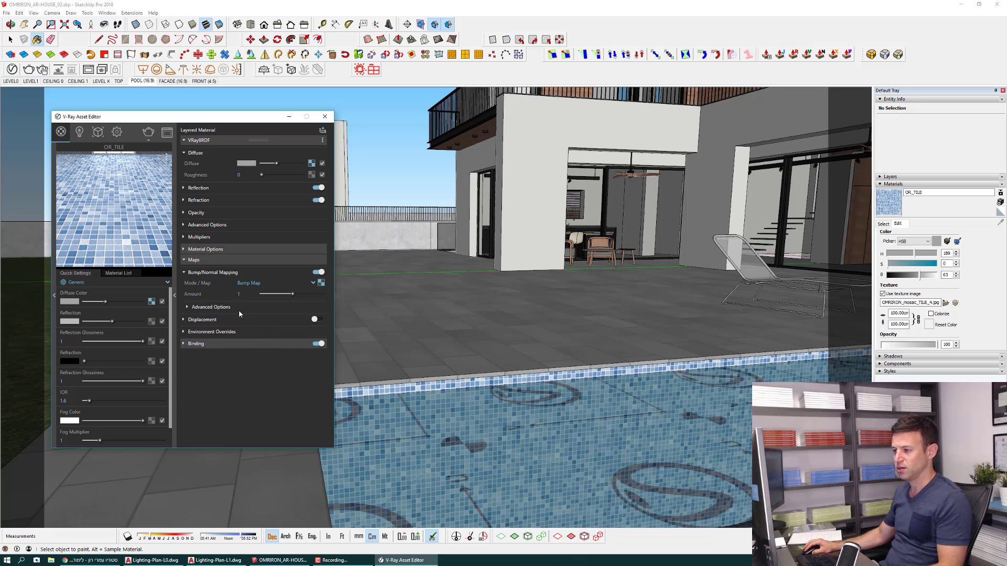
{"action": "left_click", "coordinate": [324, 116]}
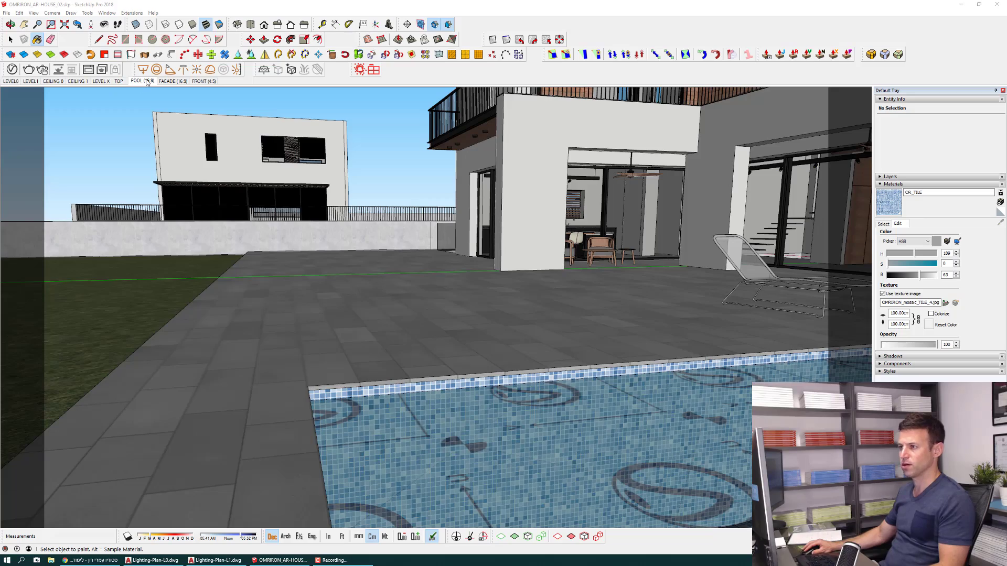
Switch to the POOL scene and briefly check the last render in the frame buffer.
{"action": "left_click", "coordinate": [147, 82]}
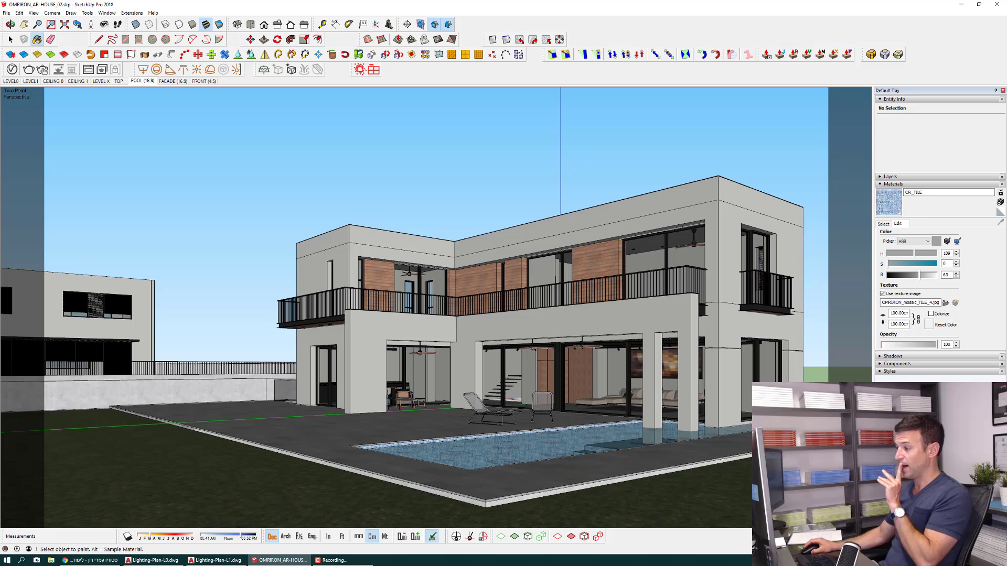
{"action": "left_click", "coordinate": [89, 70]}
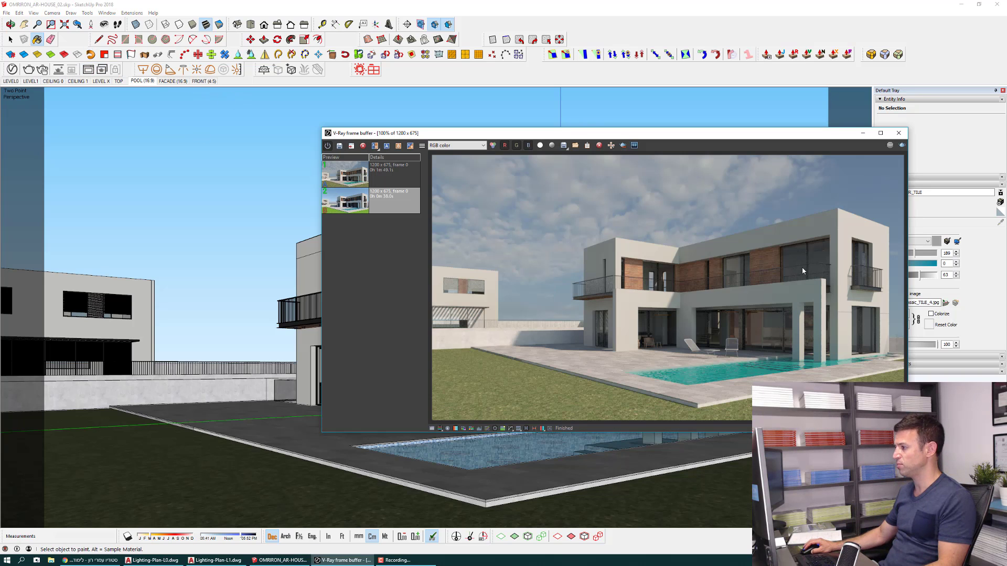
{"action": "left_click", "coordinate": [900, 134]}
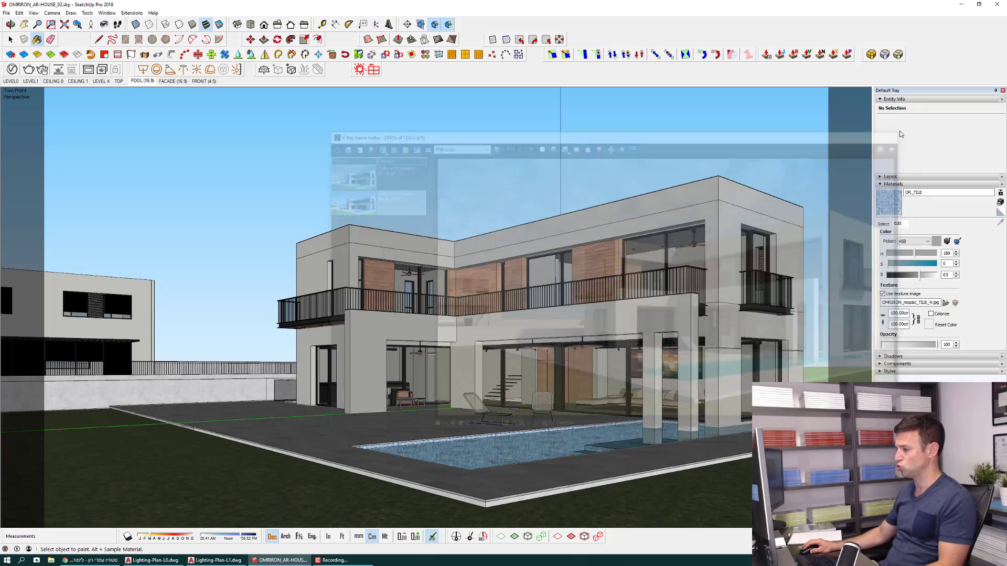
Switch from the orbited house view to the CEILING 0 scene.
{"action": "mouse_move", "coordinate": [577, 367]}
{"action": "middle_mouse_down"}
{"action": "mouse_move", "coordinate": [619, 425]}
{"action": "mouse_move", "coordinate": [590, 412]}
{"action": "mouse_move", "coordinate": [594, 449]}
{"action": "mouse_move", "coordinate": [375, 355]}
{"action": "middle_mouse_up"}
{"action": "scroll", "coordinate": [582, 398], "scroll_direction": "up", "scroll_amount": 5}
{"action": "scroll", "coordinate": [593, 450], "scroll_direction": "down", "scroll_amount": 10}
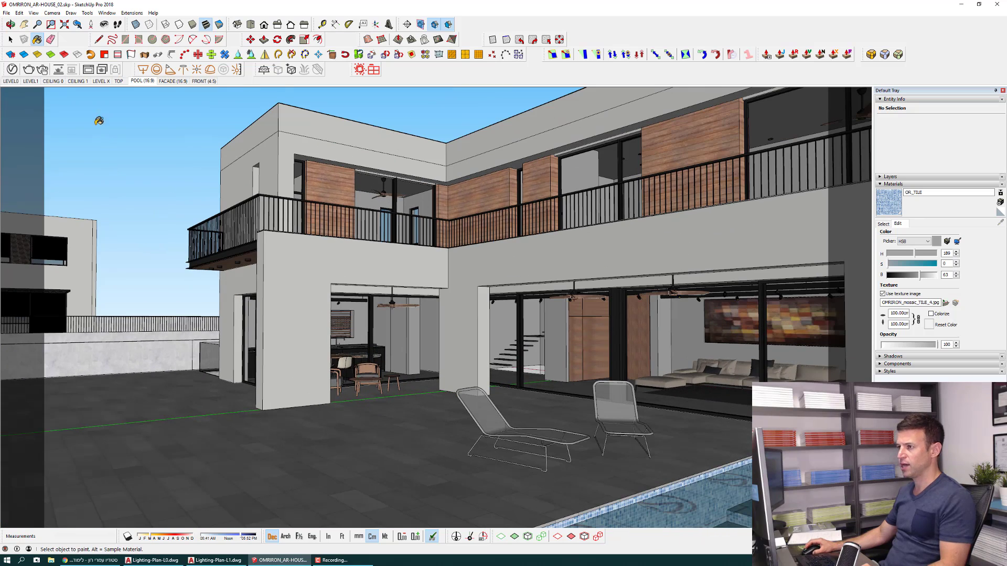
{"action": "left_click", "coordinate": [53, 81]}
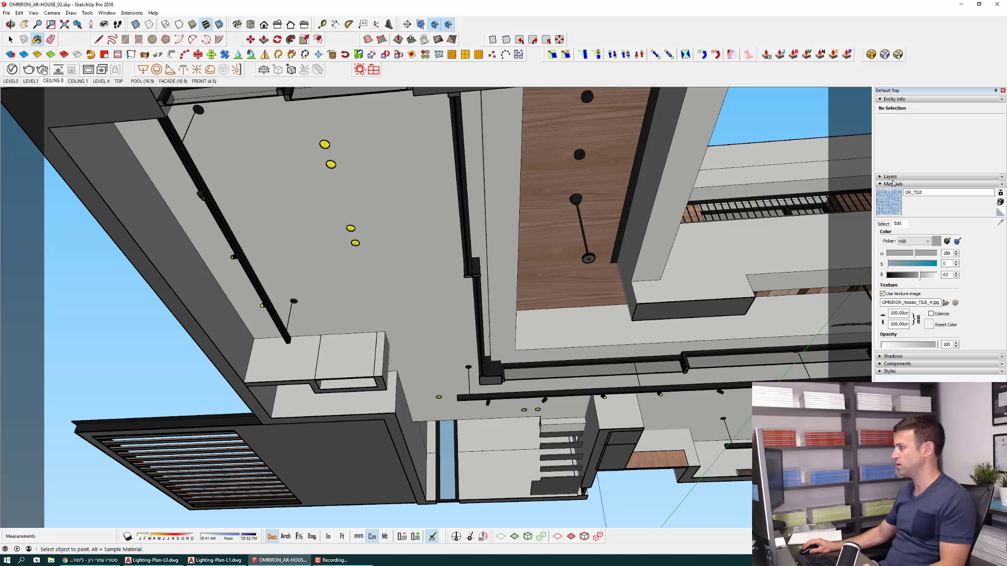
Toggle the 900_dwg_0_ceiling layer on and off, then zoom in on the yellow lights.
{"action": "left_click", "coordinate": [881, 184]}
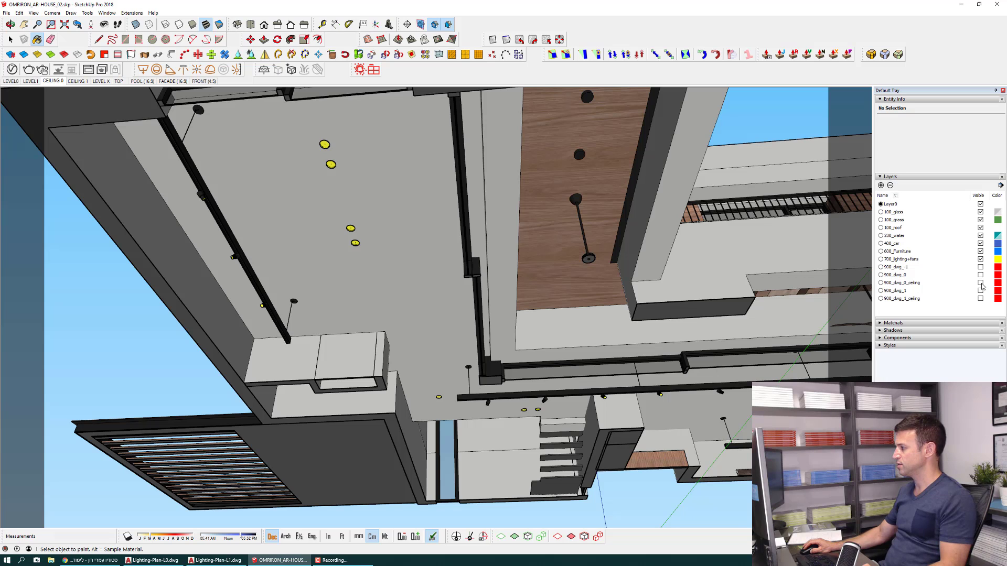
{"action": "left_click", "coordinate": [980, 283]}
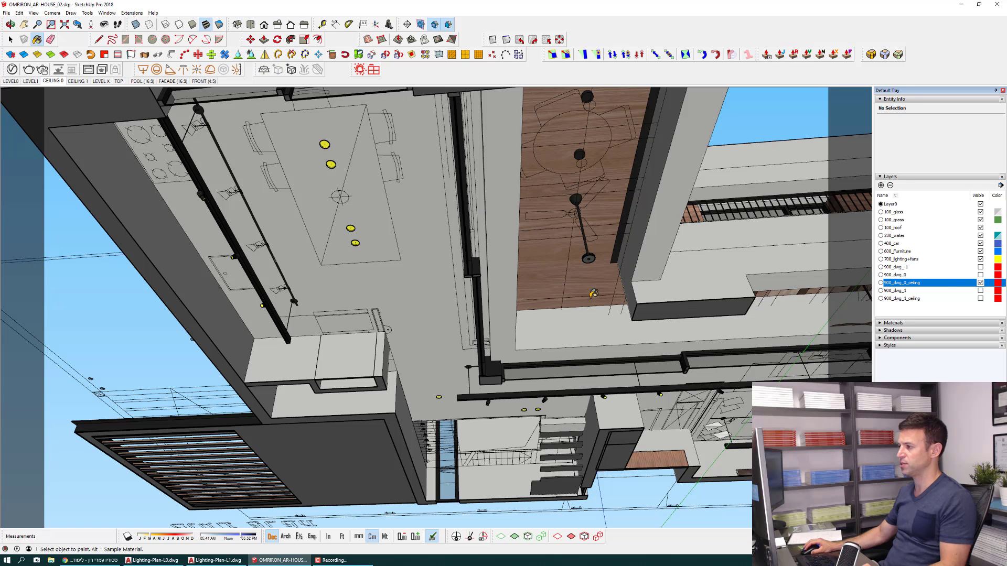
{"action": "left_click", "coordinate": [980, 283]}
{"action": "scroll", "coordinate": [384, 194], "scroll_direction": "up", "scroll_amount": 2}
{"action": "scroll", "coordinate": [403, 191], "scroll_direction": "up", "scroll_amount": 2}
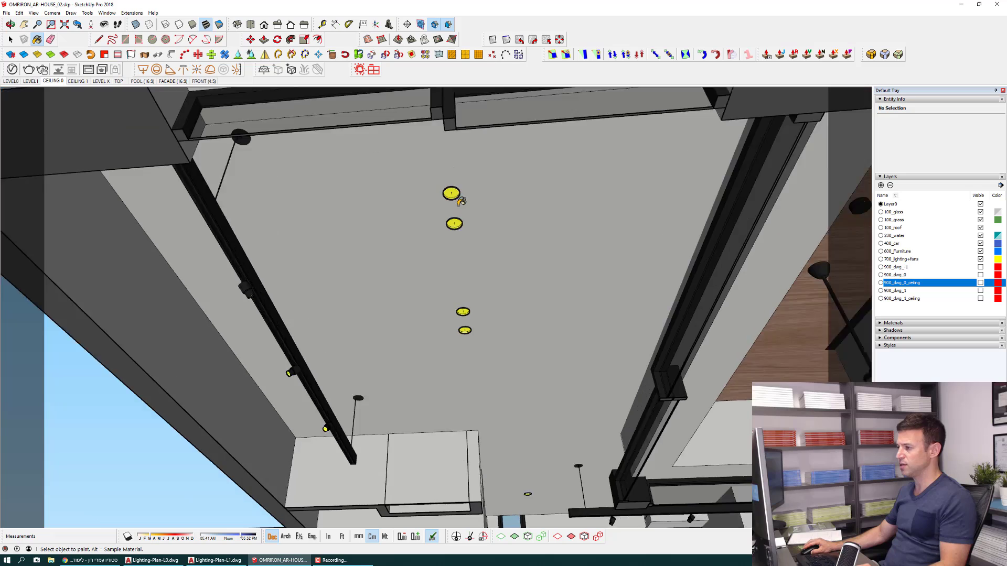
{"action": "scroll", "coordinate": [430, 187], "scroll_direction": "up", "scroll_amount": 3}
{"action": "scroll", "coordinate": [459, 182], "scroll_direction": "up", "scroll_amount": 2}
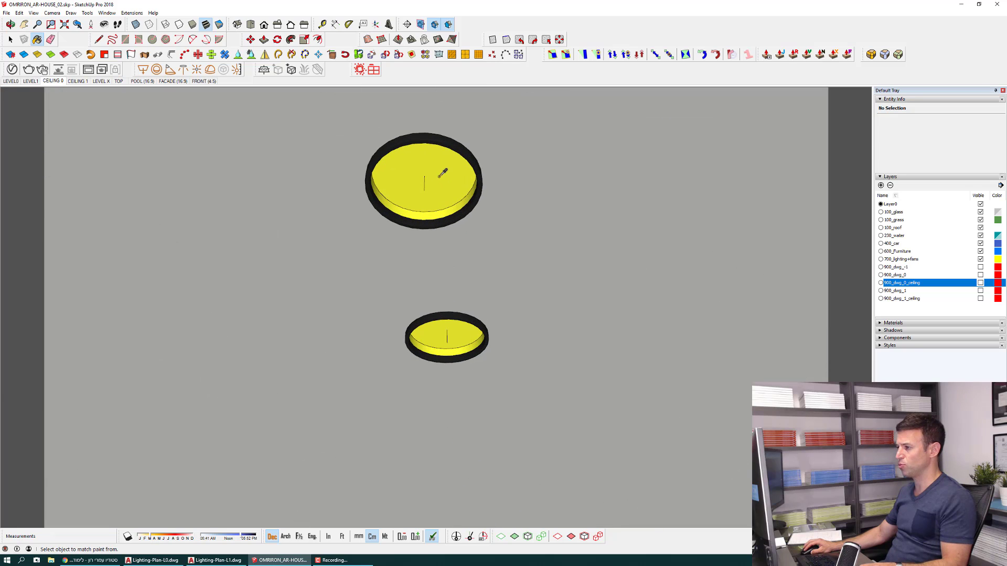
Add the LED_5500k emissive material from the V-Ray library to the scene.
{"action": "left_click", "coordinate": [12, 70]}
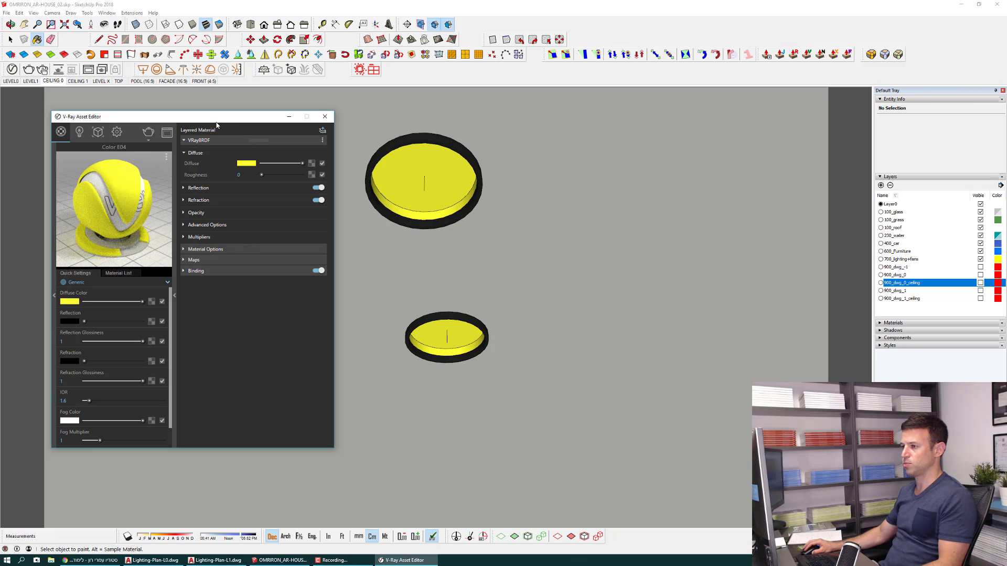
{"action": "left_click_drag", "start_coordinate": [216, 119], "coordinate": [740, 137]}
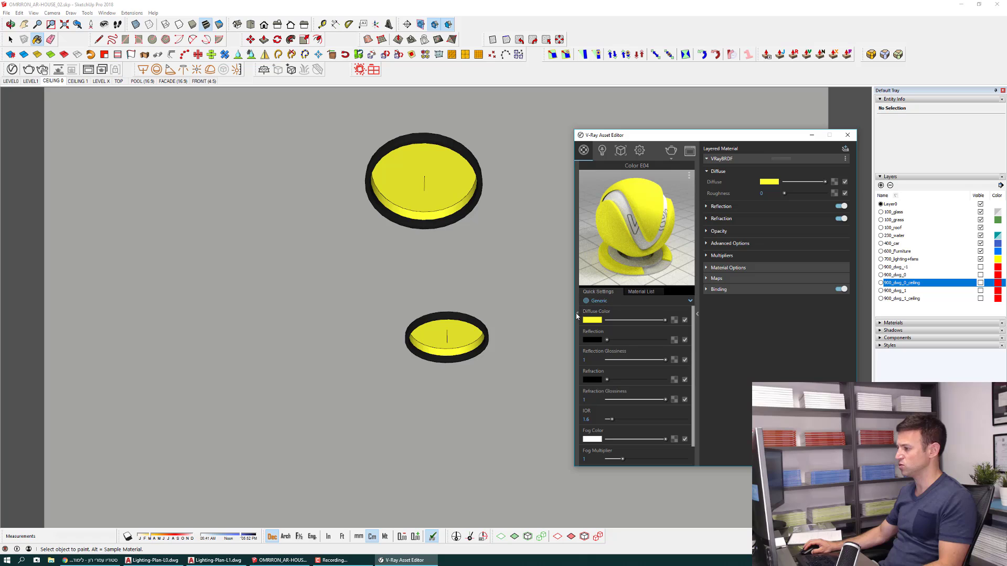
{"action": "left_click", "coordinate": [577, 317]}
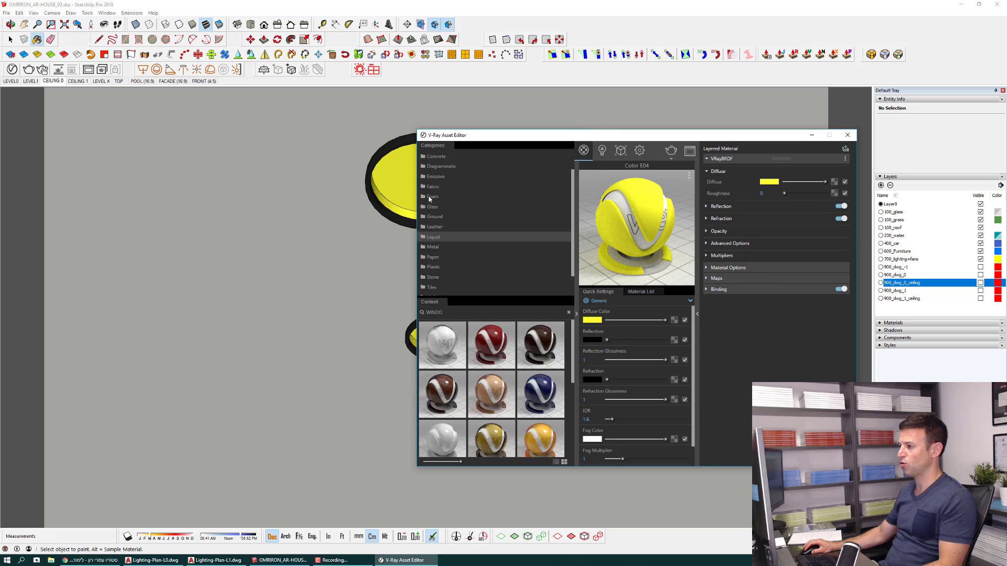
{"action": "left_click", "coordinate": [437, 179]}
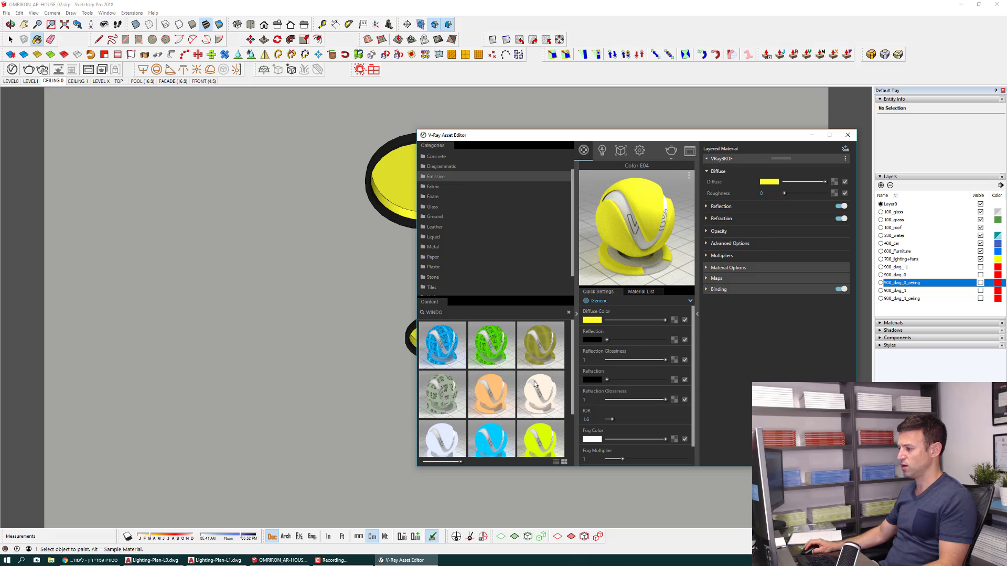
{"action": "left_click_drag", "start_coordinate": [550, 383], "coordinate": [637, 338]}
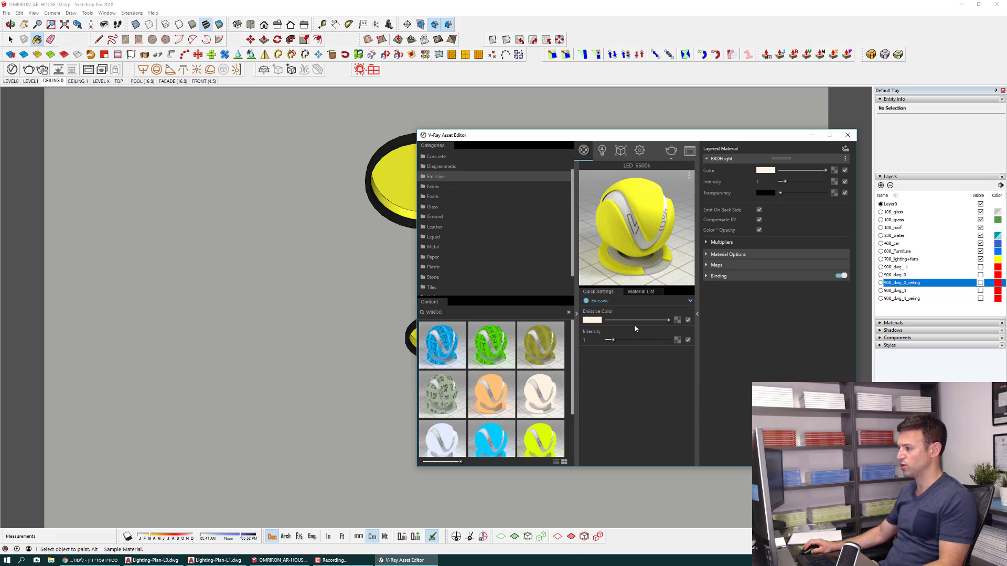
Raise the emission intensity of the LED_5500k material.
{"action": "left_click", "coordinate": [645, 291]}
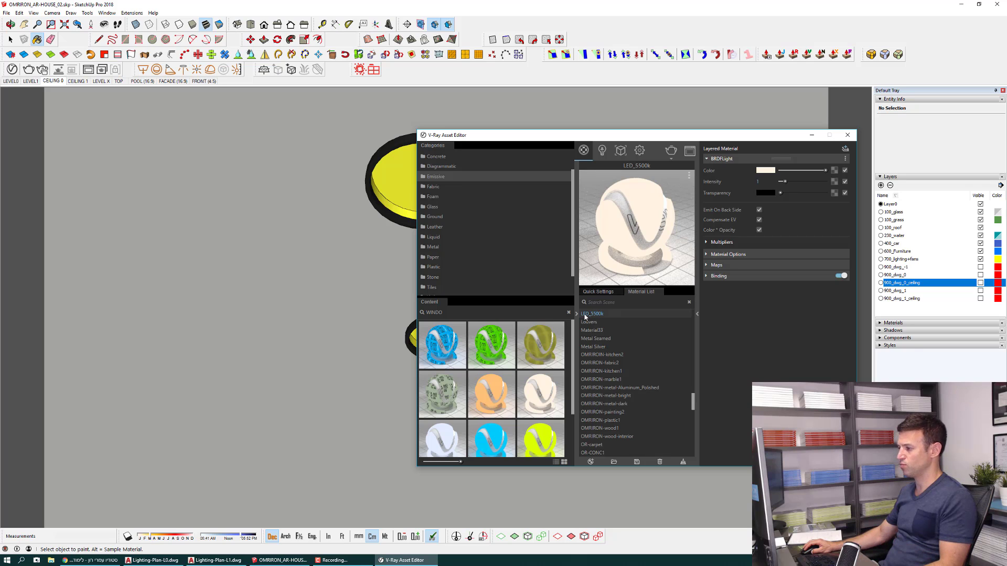
{"action": "left_click", "coordinate": [610, 292]}
{"action": "left_click_drag", "start_coordinate": [614, 341], "coordinate": [624, 341]}
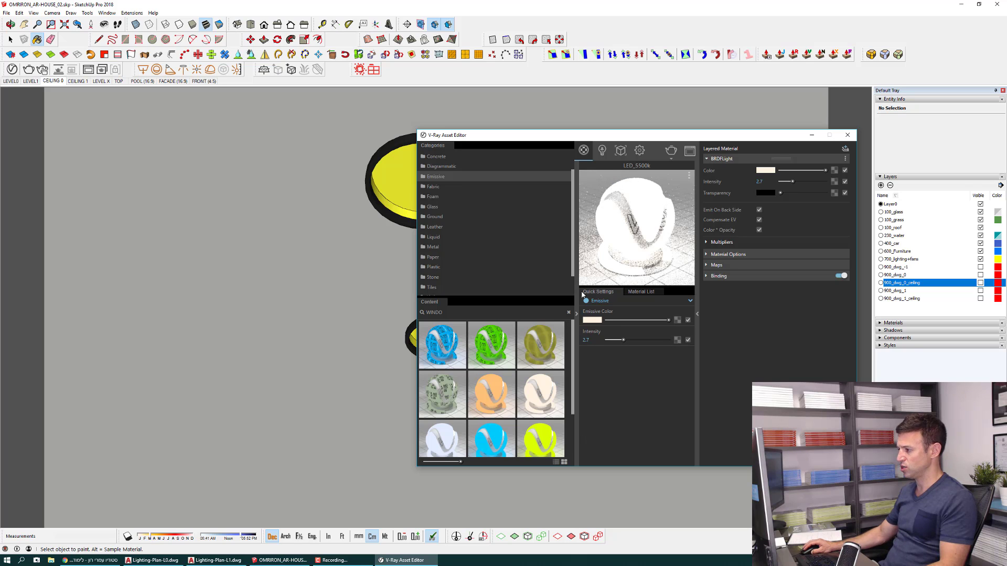
{"action": "left_click", "coordinate": [640, 293]}
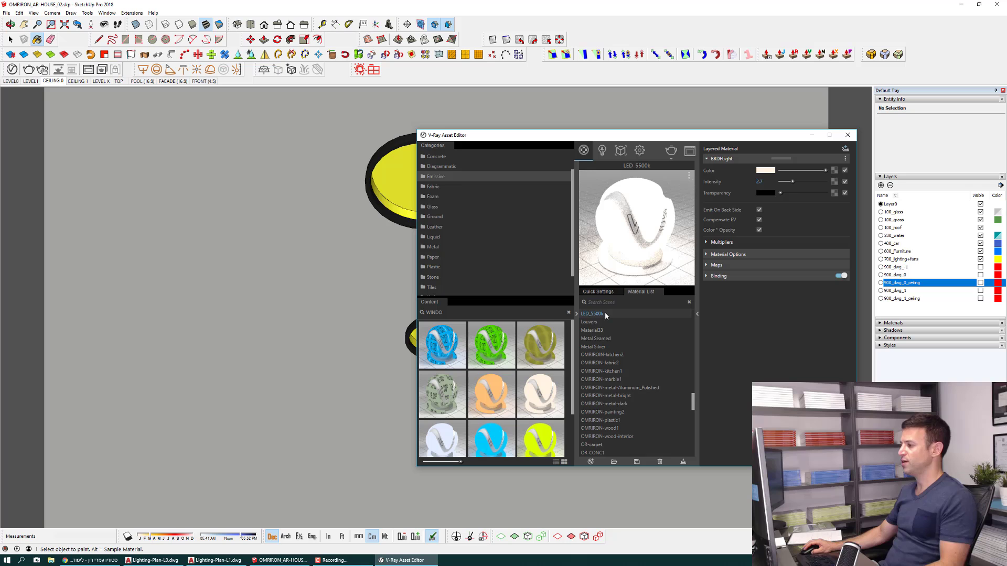
Try replacing the yellow Color E04 ceiling-light material with LED_5500k.
{"action": "right_click", "coordinate": [605, 313]}
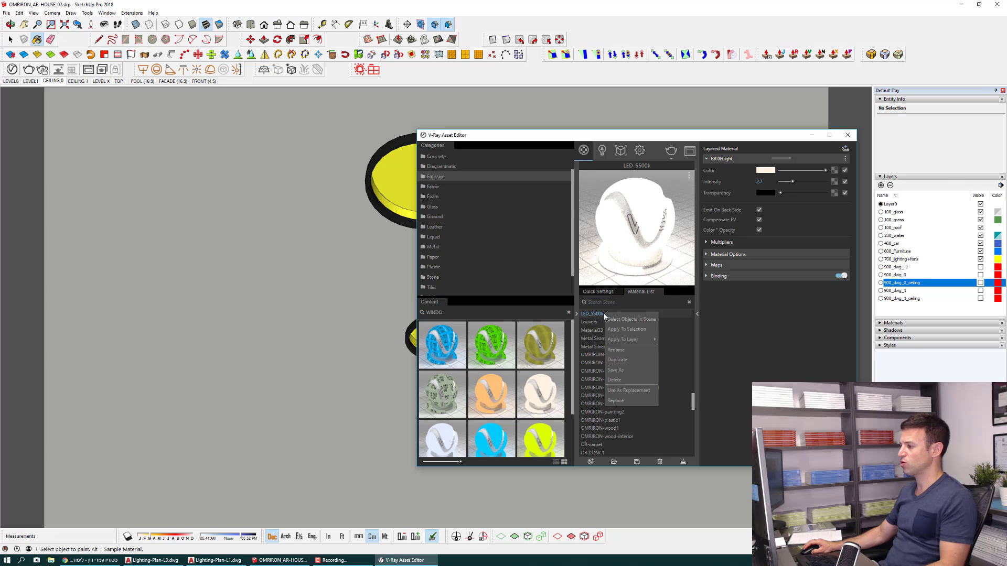
{"action": "left_click", "coordinate": [622, 394]}
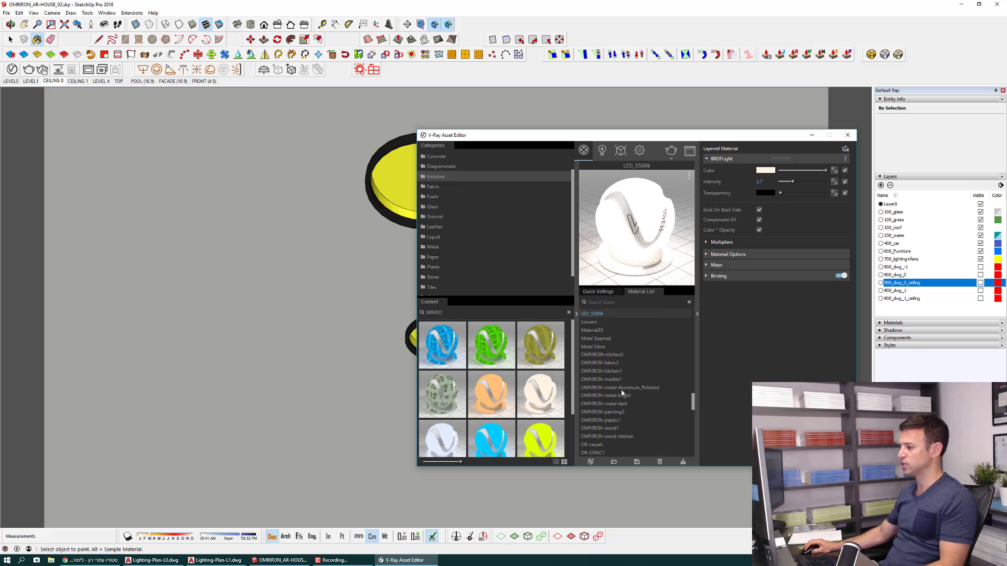
{"action": "left_click", "coordinate": [407, 189], "text": "alt"}
{"action": "right_click", "coordinate": [607, 317]}
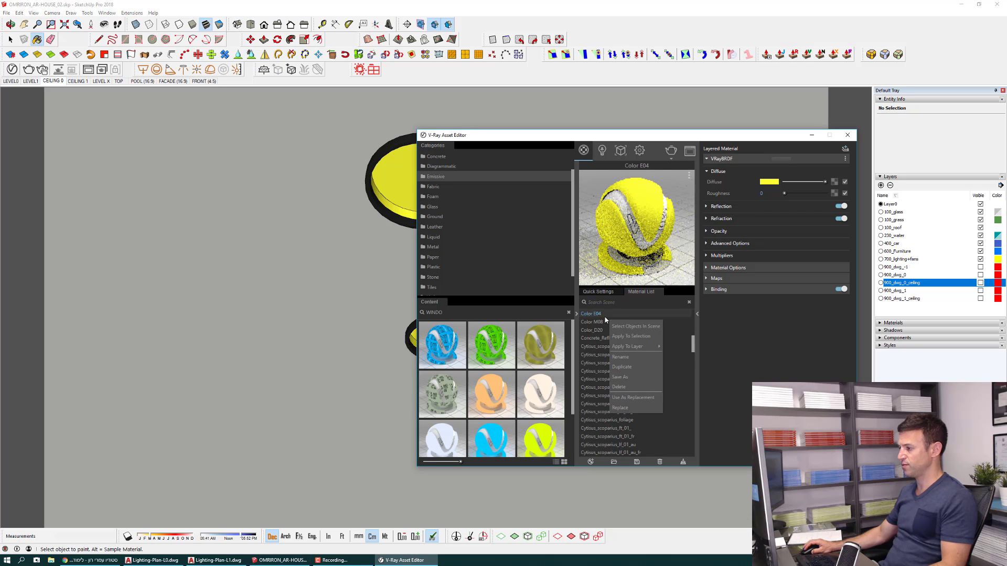
{"action": "left_click", "coordinate": [624, 409]}
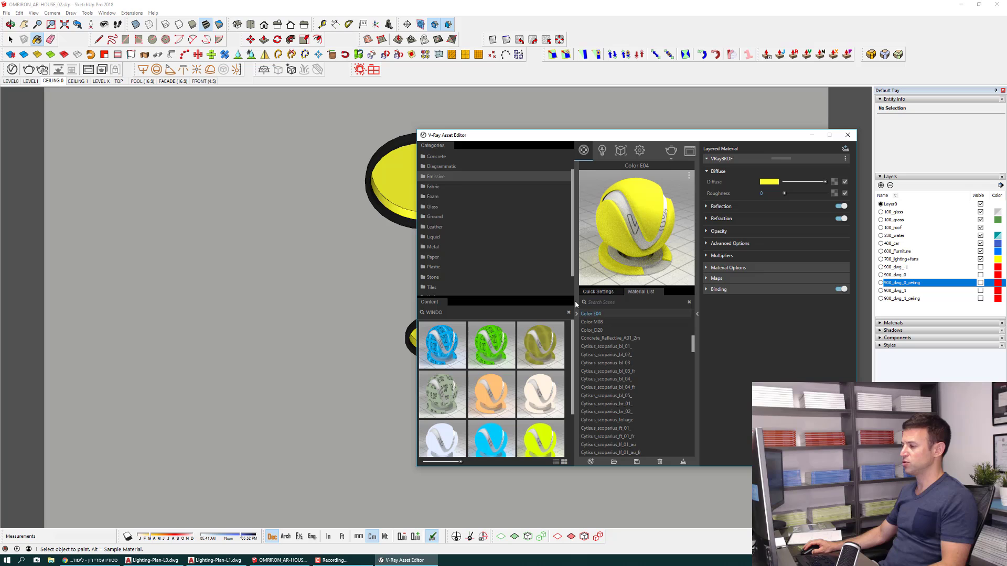
Replace Color E04 on the light disc with a plain cream default material, then close the editor.
{"action": "right_click", "coordinate": [604, 314]}
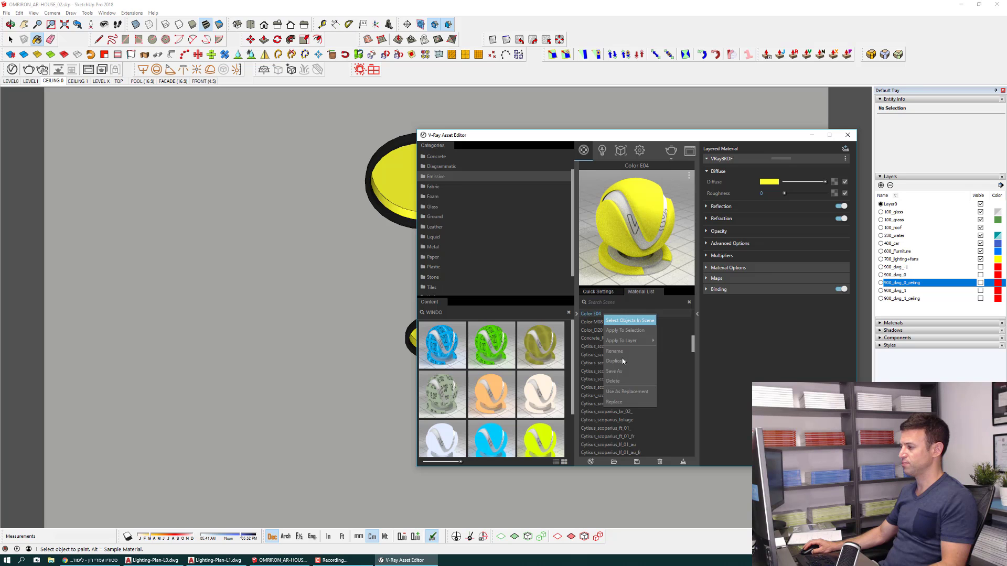
{"action": "left_click", "coordinate": [624, 403]}
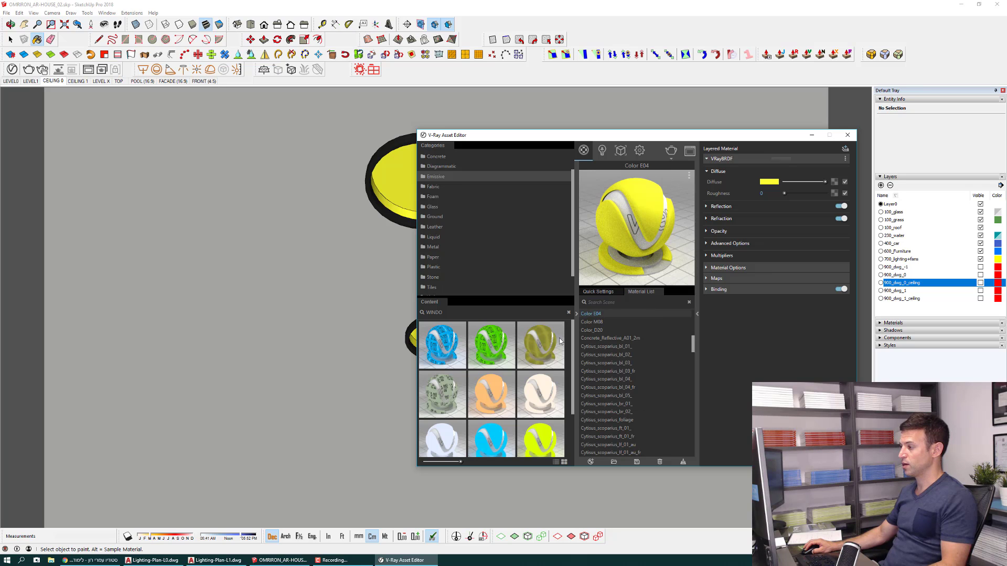
{"action": "left_click", "coordinate": [385, 174]}
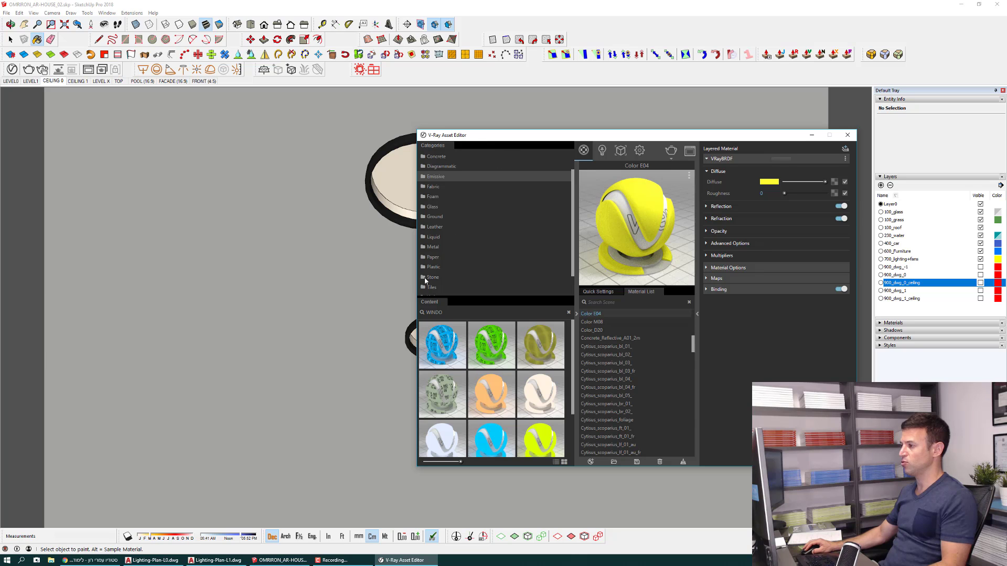
{"action": "left_click_drag", "start_coordinate": [601, 136], "coordinate": [343, 236]}
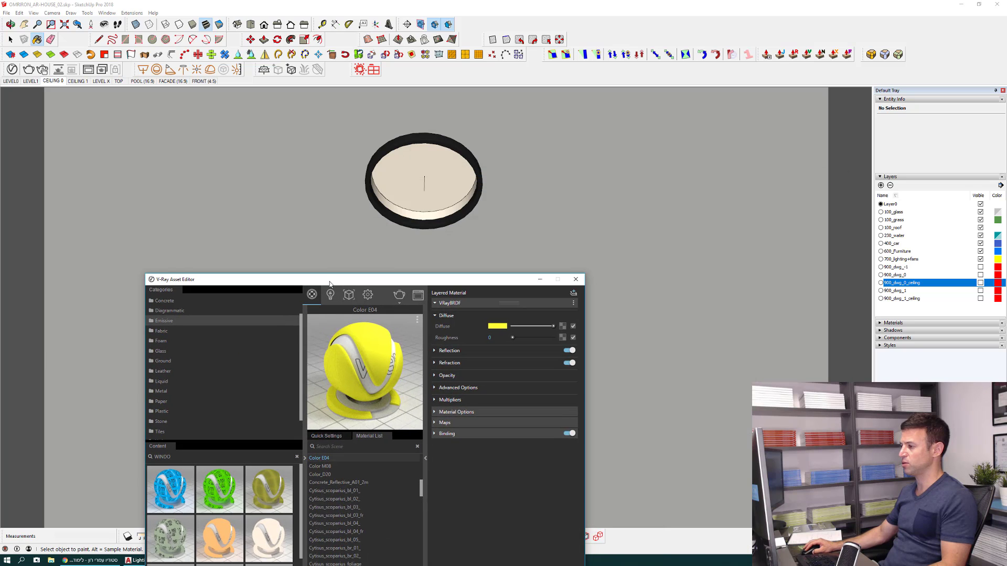
{"action": "left_click", "coordinate": [588, 236]}
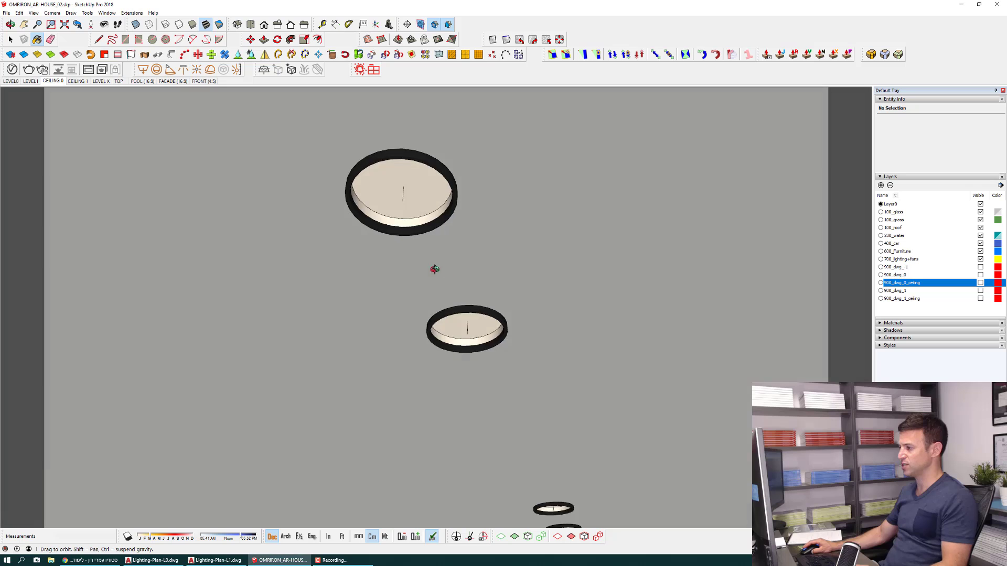
Orbit and zoom around the ceiling lights and ceiling box, returning to the previous fan view.
{"action": "scroll", "coordinate": [430, 267], "scroll_direction": "down", "scroll_amount": 3}
{"action": "scroll", "coordinate": [421, 269], "scroll_direction": "down", "scroll_amount": 2}
{"action": "scroll", "coordinate": [420, 270], "scroll_direction": "down", "scroll_amount": 5}
{"action": "mouse_move", "coordinate": [417, 282]}
{"action": "middle_mouse_down"}
{"action": "mouse_move", "coordinate": [409, 393]}
{"action": "mouse_move", "coordinate": [384, 401]}
{"action": "middle_mouse_up"}
{"action": "scroll", "coordinate": [354, 370], "scroll_direction": "up", "scroll_amount": 5}
{"action": "scroll", "coordinate": [354, 370], "scroll_direction": "up", "scroll_amount": 2}
{"action": "scroll", "coordinate": [352, 362], "scroll_direction": "up", "scroll_amount": 2}
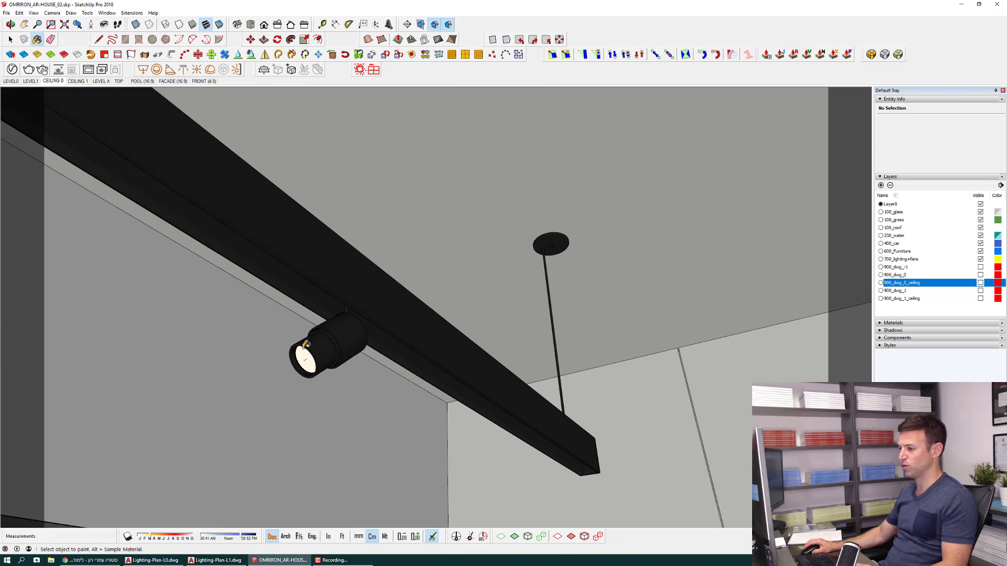
{"action": "scroll", "coordinate": [346, 341], "scroll_direction": "up", "scroll_amount": 2}
{"action": "scroll", "coordinate": [341, 317], "scroll_direction": "down", "scroll_amount": 1}
{"action": "scroll", "coordinate": [341, 317], "scroll_direction": "down", "scroll_amount": 3}
{"action": "scroll", "coordinate": [367, 304], "scroll_direction": "down", "scroll_amount": 3}
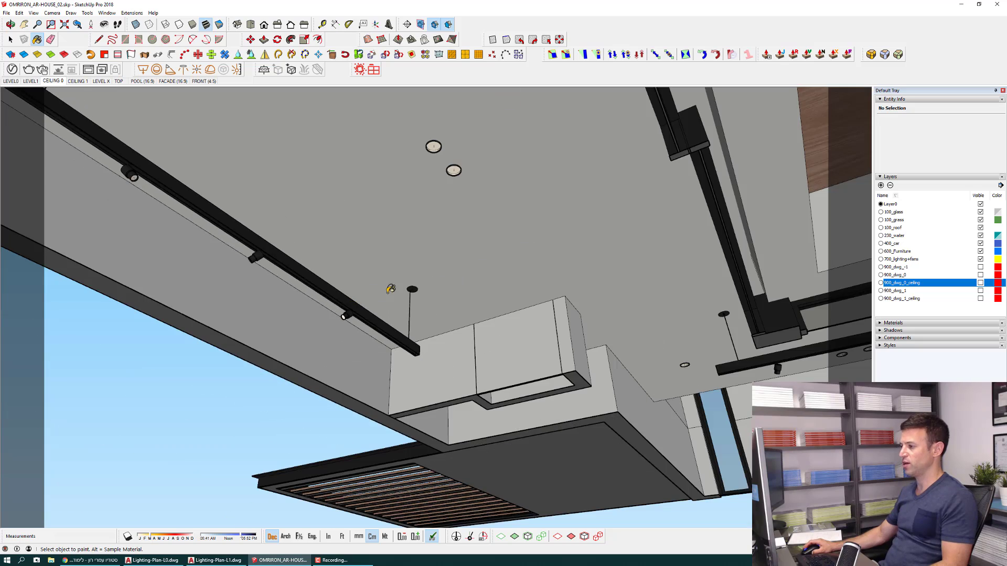
{"action": "mouse_move", "coordinate": [398, 294]}
{"action": "middle_mouse_down"}
{"action": "mouse_move", "coordinate": [428, 289]}
{"action": "mouse_move", "coordinate": [534, 309]}
{"action": "mouse_move", "coordinate": [524, 294]}
{"action": "middle_mouse_up"}
{"action": "key", "text": "b"}
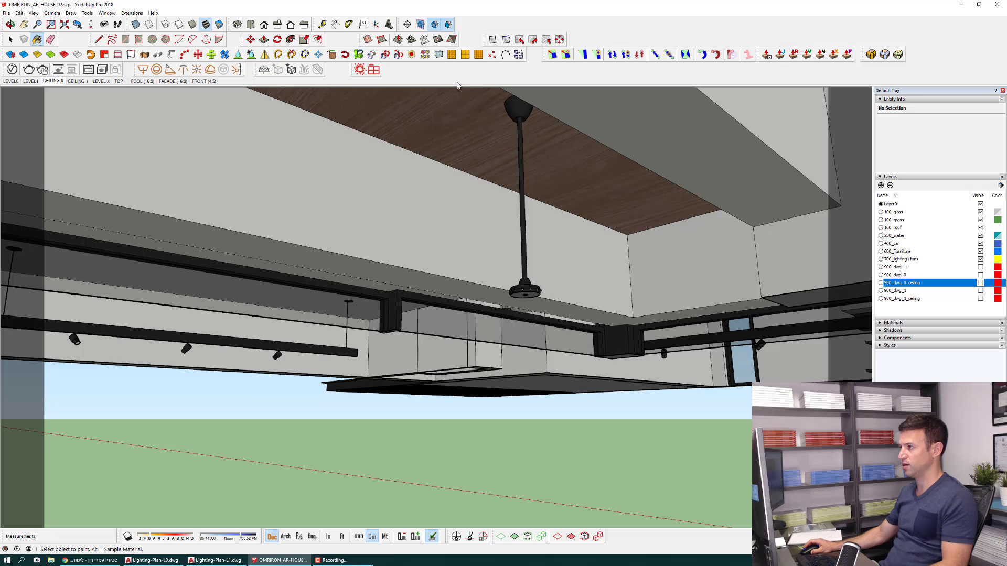
{"action": "left_click", "coordinate": [434, 24]}
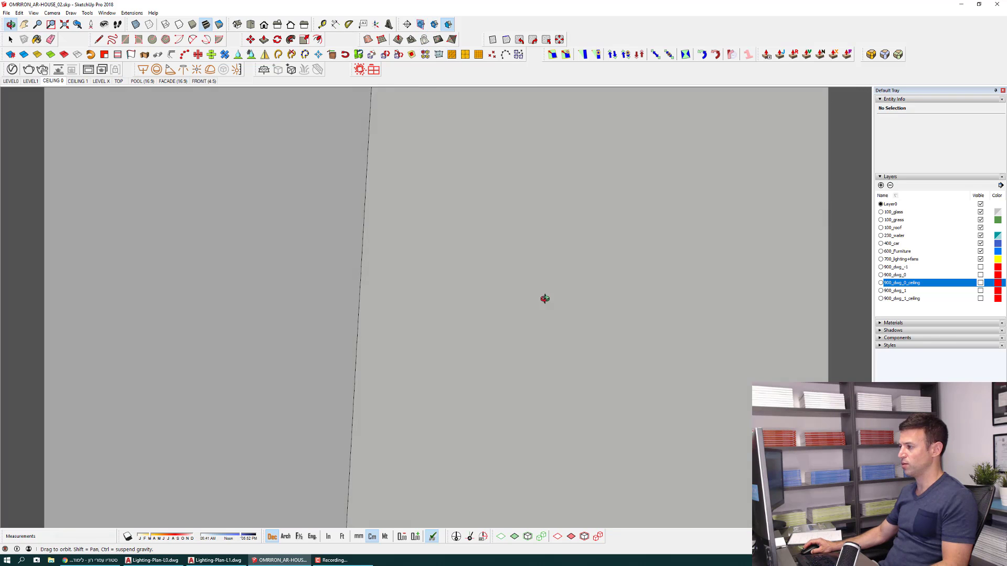
{"action": "mouse_move", "coordinate": [545, 298]}
{"action": "left_mouse_down"}
{"action": "mouse_move", "coordinate": [497, 395]}
{"action": "mouse_move", "coordinate": [432, 458]}
{"action": "left_mouse_up"}
{"action": "left_click", "coordinate": [78, 26]}
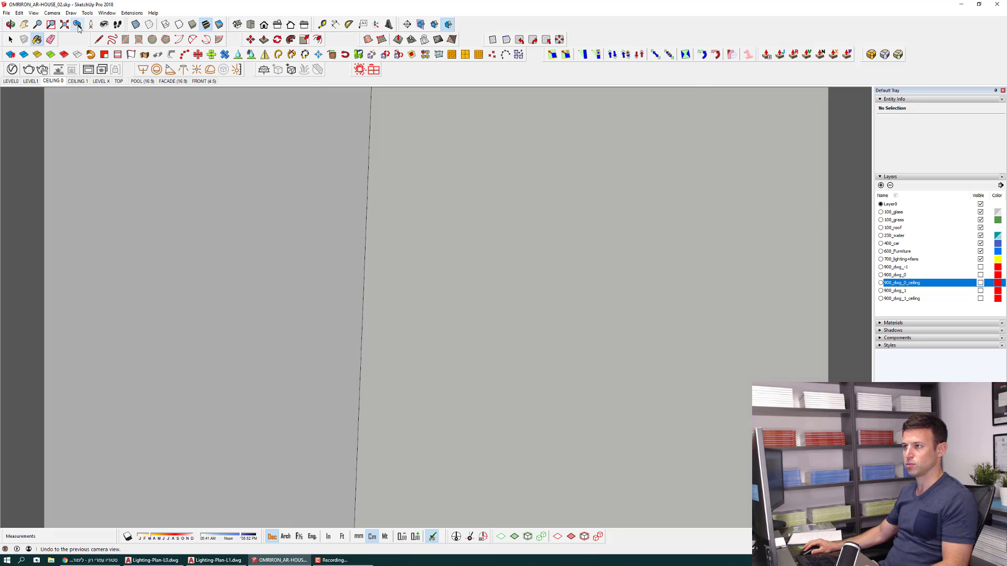
{"action": "scroll", "coordinate": [546, 302], "scroll_direction": "up", "scroll_amount": 3}
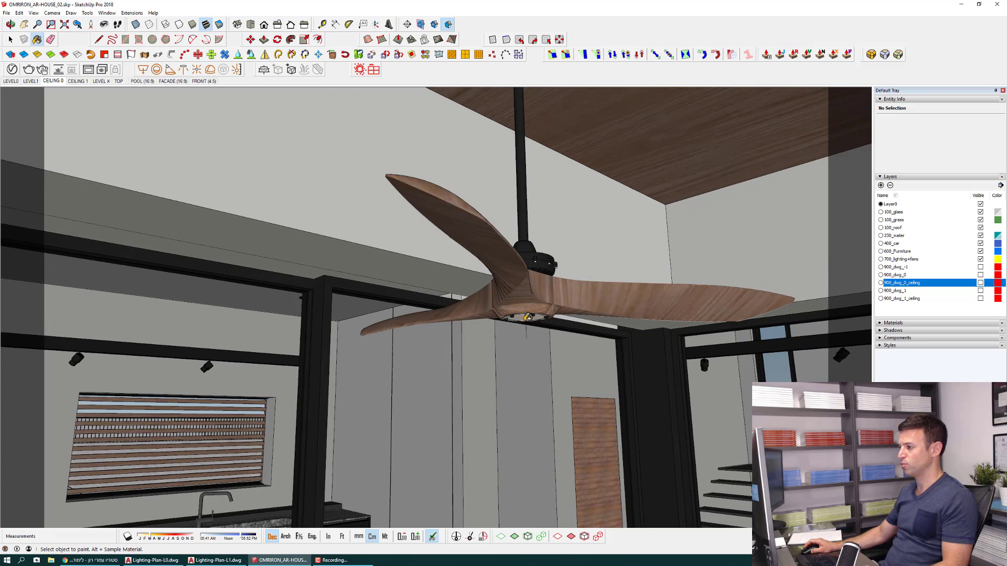
{"action": "scroll", "coordinate": [545, 301], "scroll_direction": "up", "scroll_amount": 3}
{"action": "scroll", "coordinate": [526, 306], "scroll_direction": "down", "scroll_amount": 2}
Orbit to look up at the ceiling fan against the sky.
{"action": "middle_click_drag", "start_coordinate": [476, 277], "coordinate": [483, 173]}
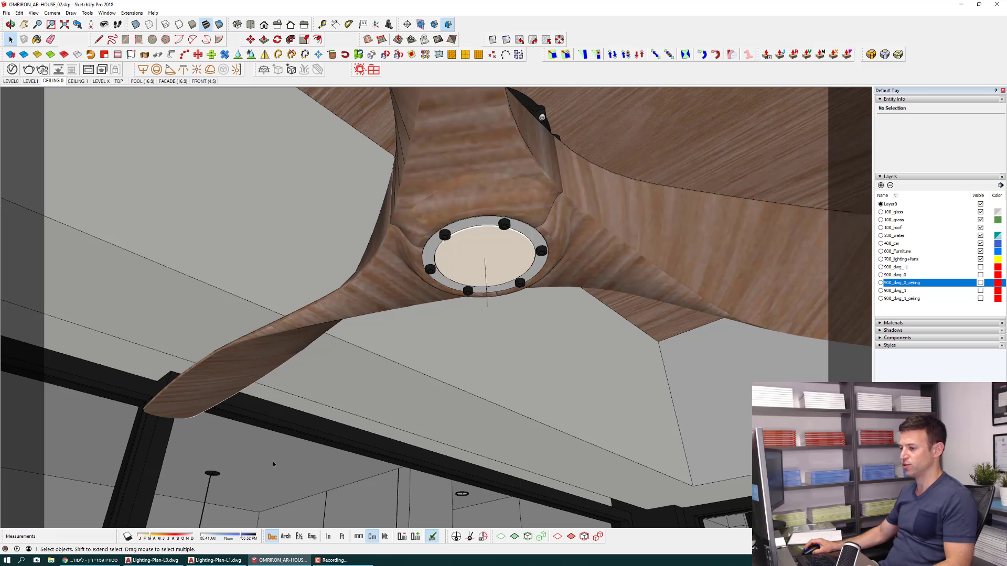
{"action": "mouse_move", "coordinate": [481, 315]}
{"action": "middle_mouse_down"}
{"action": "mouse_move", "coordinate": [392, 338]}
{"action": "mouse_move", "coordinate": [248, 449]}
{"action": "middle_mouse_up"}
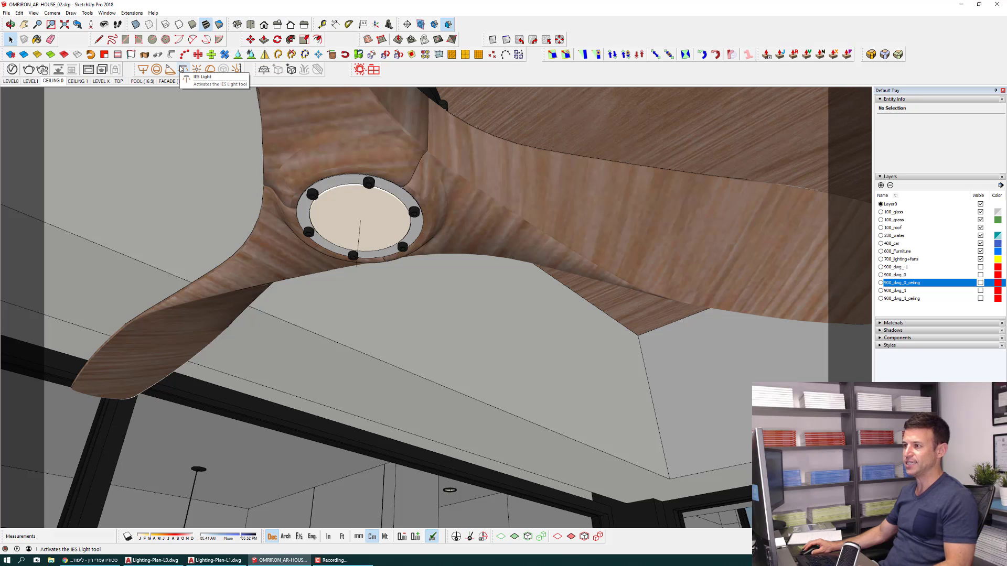
{"action": "scroll", "coordinate": [357, 208], "scroll_direction": "down", "scroll_amount": 5}
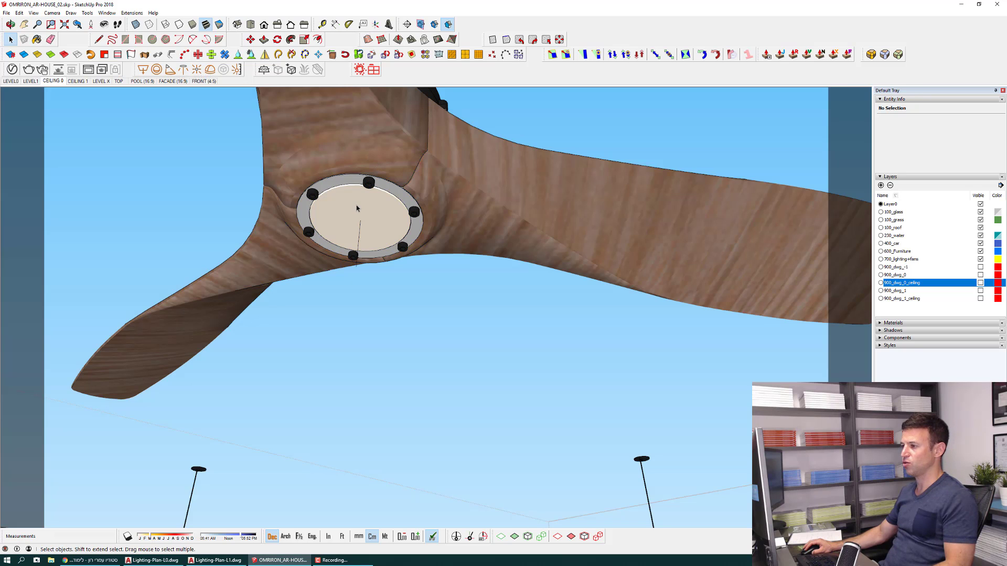
{"action": "mouse_move", "coordinate": [358, 209]}
{"action": "middle_mouse_down"}
{"action": "mouse_move", "coordinate": [379, 363]}
{"action": "mouse_move", "coordinate": [440, 391]}
{"action": "middle_mouse_up"}
{"action": "scroll", "coordinate": [410, 384], "scroll_direction": "down", "scroll_amount": 1}
{"action": "scroll", "coordinate": [410, 385], "scroll_direction": "down", "scroll_amount": 2}
{"action": "scroll", "coordinate": [411, 385], "scroll_direction": "down", "scroll_amount": 2}
{"action": "scroll", "coordinate": [411, 385], "scroll_direction": "down", "scroll_amount": 3}
{"action": "scroll", "coordinate": [455, 392], "scroll_direction": "up", "scroll_amount": 4}
Select the ceiling fan component, enter it, and pick the small group beneath the hub.
{"action": "left_click", "coordinate": [455, 392]}
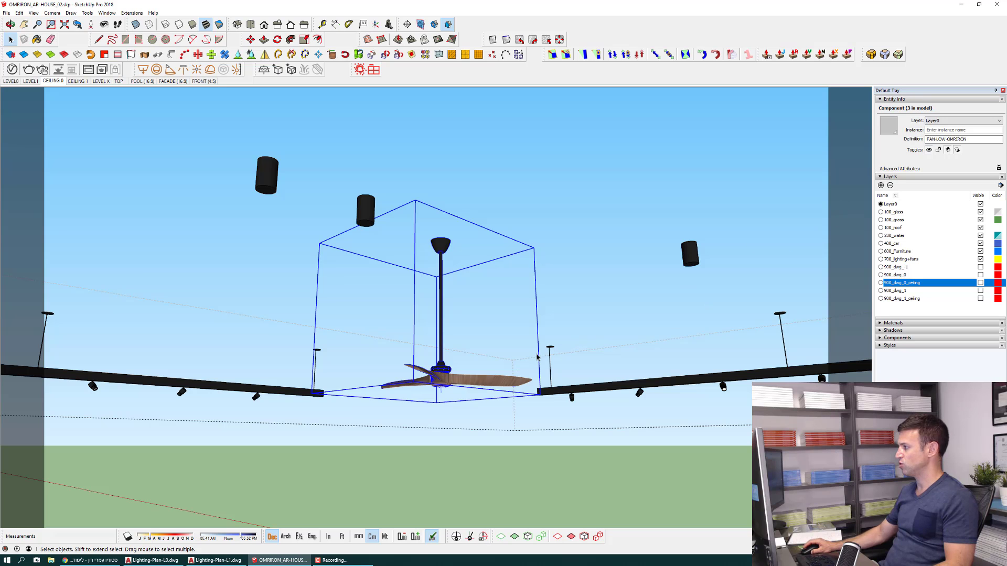
{"action": "scroll", "coordinate": [498, 342], "scroll_direction": "up", "scroll_amount": 1}
{"action": "scroll", "coordinate": [425, 294], "scroll_direction": "up", "scroll_amount": 1}
{"action": "scroll", "coordinate": [440, 287], "scroll_direction": "up", "scroll_amount": 2}
{"action": "scroll", "coordinate": [450, 285], "scroll_direction": "up", "scroll_amount": 2}
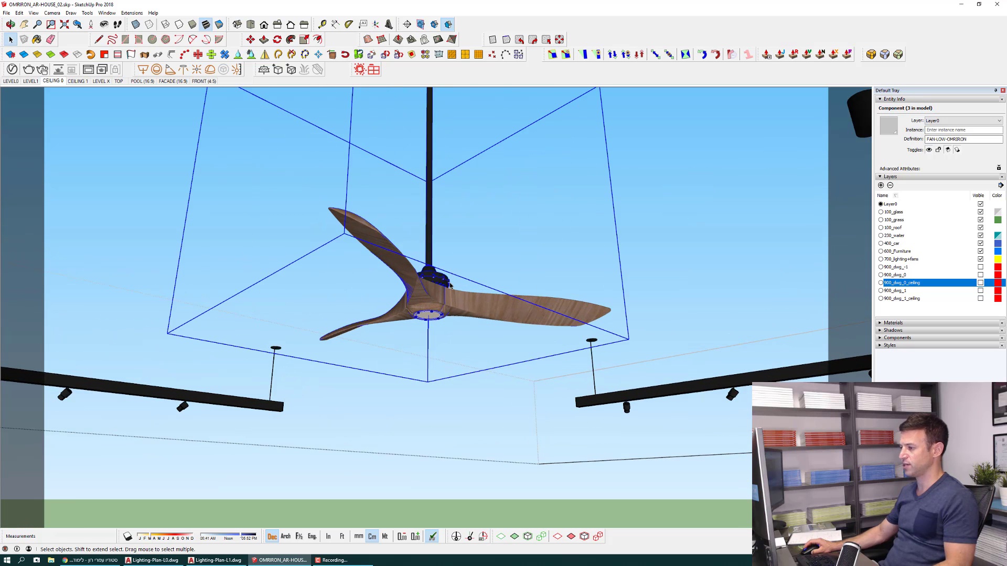
{"action": "scroll", "coordinate": [448, 289], "scroll_direction": "up", "scroll_amount": 1}
{"action": "scroll", "coordinate": [443, 299], "scroll_direction": "up", "scroll_amount": 1}
{"action": "scroll", "coordinate": [433, 314], "scroll_direction": "up", "scroll_amount": 1}
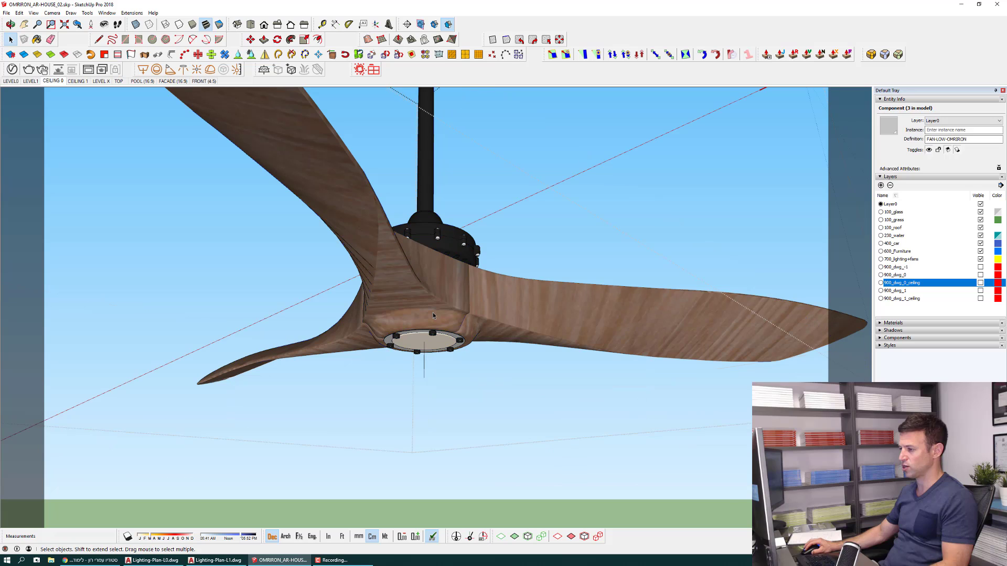
{"action": "double_click", "coordinate": [433, 314]}
{"action": "left_click", "coordinate": [432, 313]}
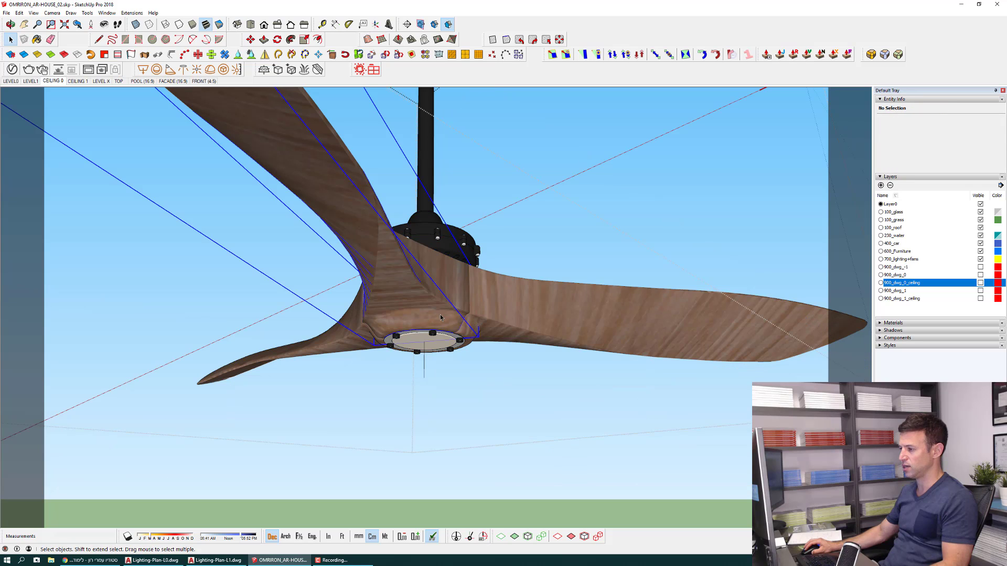
{"action": "left_click", "coordinate": [424, 372]}
{"action": "scroll", "coordinate": [426, 370], "scroll_direction": "down", "scroll_amount": 2}
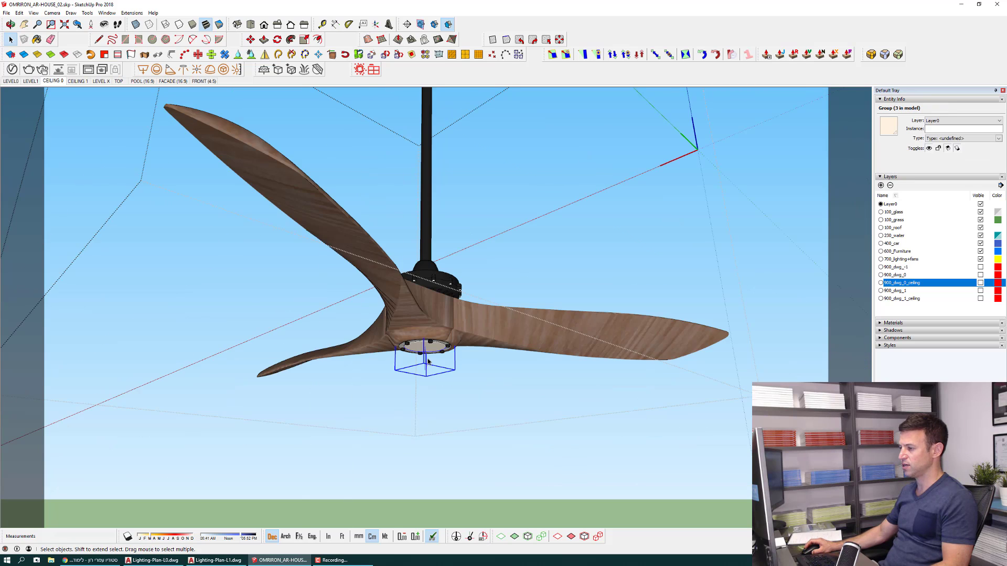
{"action": "scroll", "coordinate": [428, 360], "scroll_direction": "up", "scroll_amount": 3}
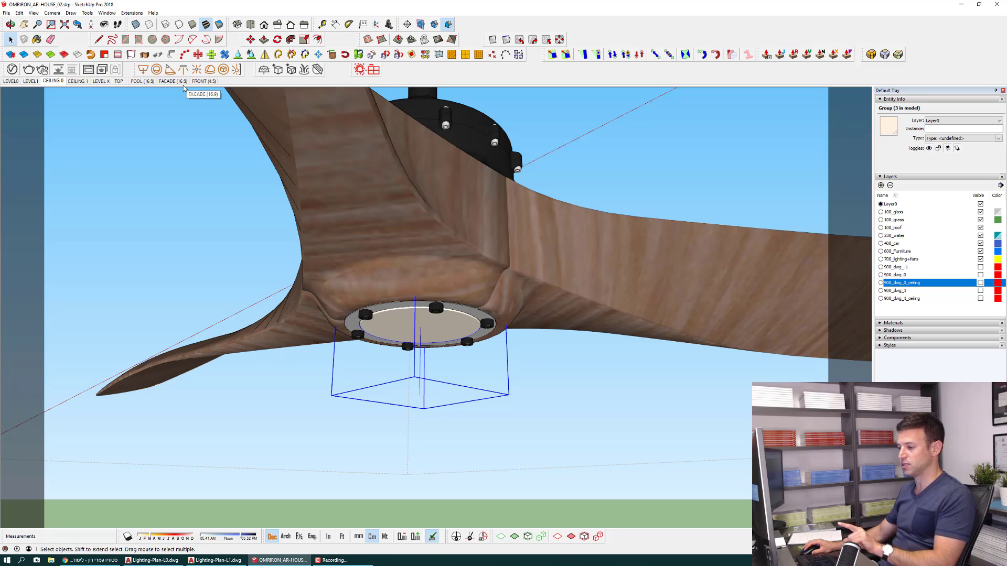
Open IES Guide.jpg from Dropbox > MODEL > materials-for-ar-house in File Explorer.
{"action": "left_click", "coordinate": [50, 560]}
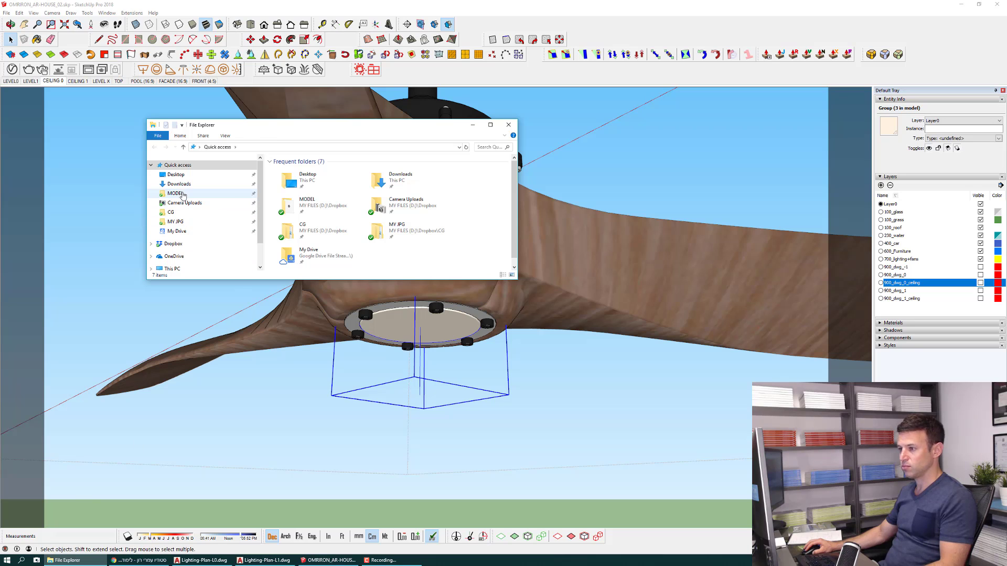
{"action": "left_click", "coordinate": [176, 193]}
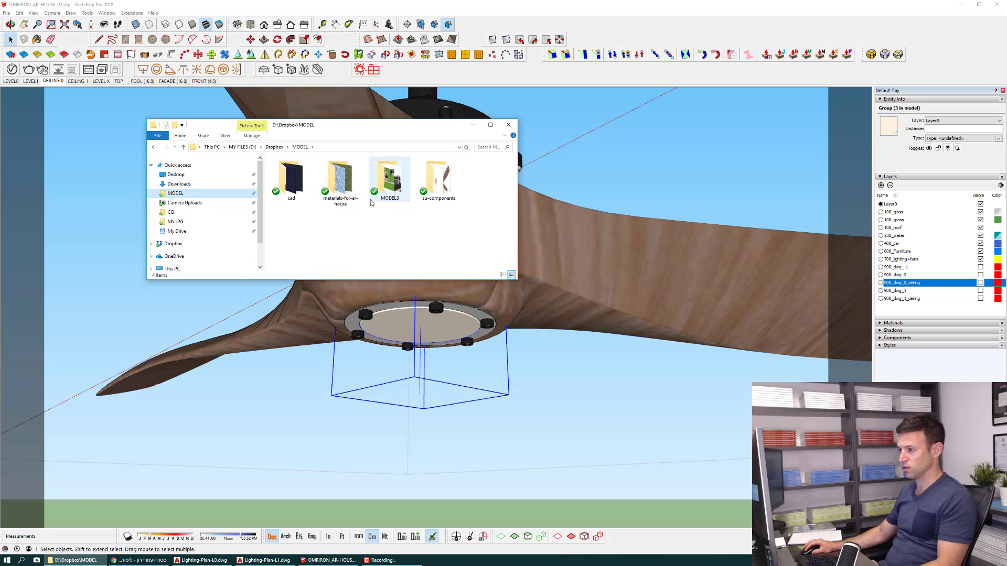
{"action": "double_click", "coordinate": [341, 189]}
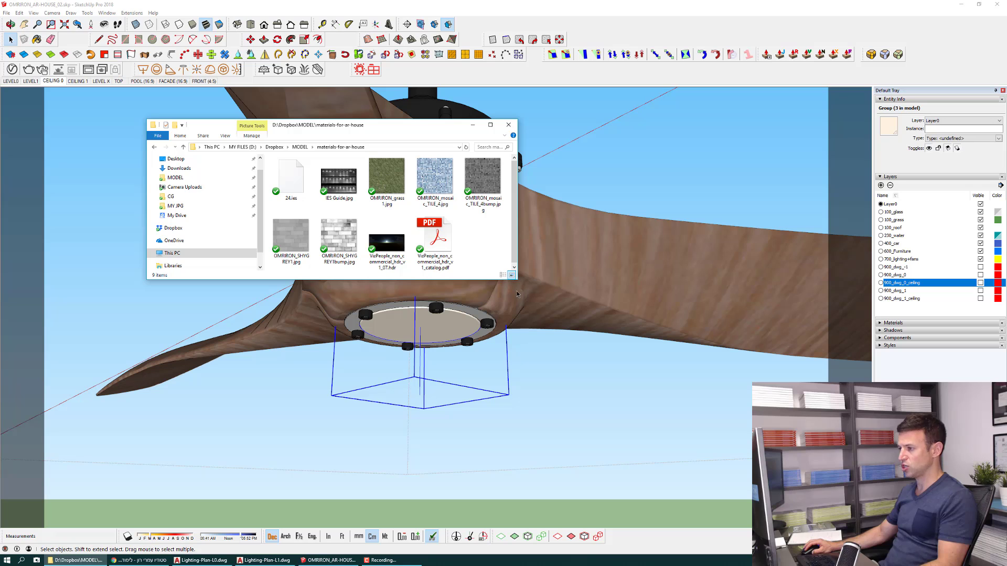
{"action": "left_click", "coordinate": [337, 191]}
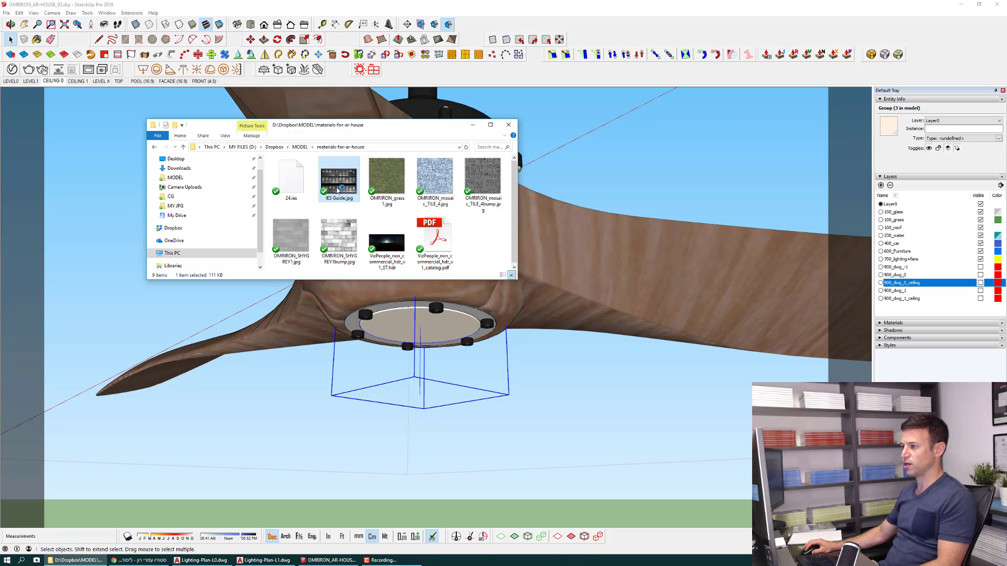
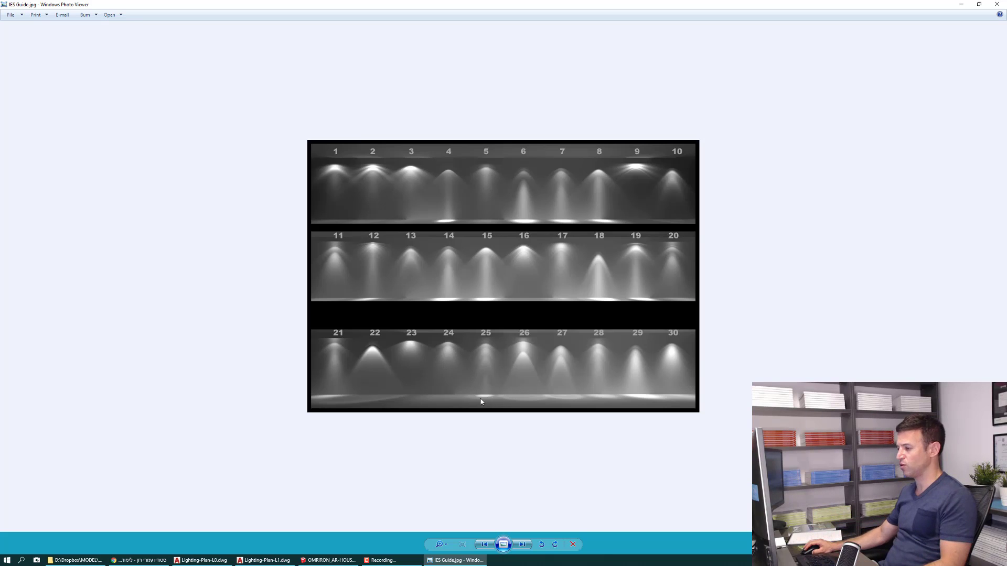
Close the IES Guide image and the materials folder after selecting the 24.ies profile.
{"action": "left_click", "coordinate": [998, 6]}
{"action": "left_click", "coordinate": [302, 188]}
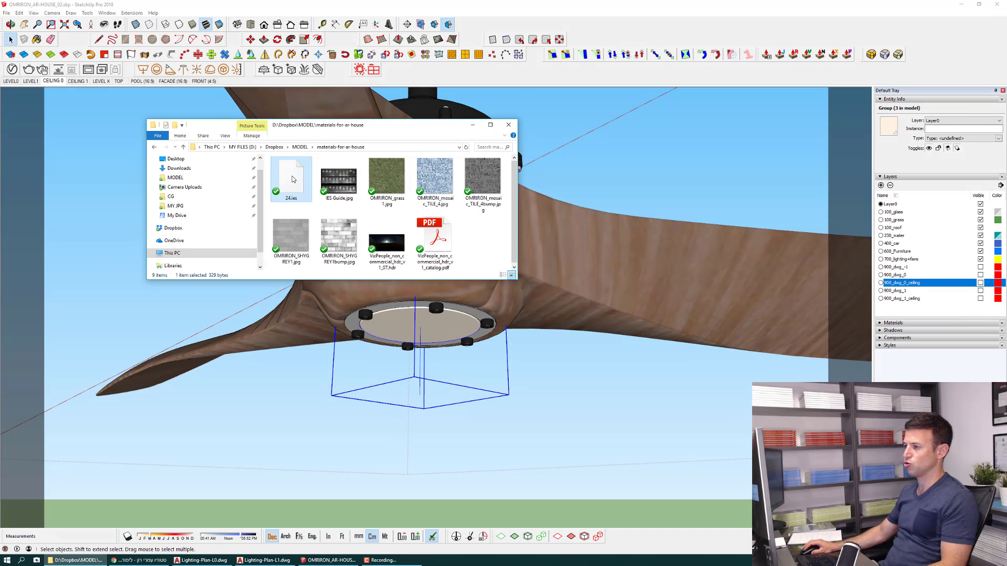
{"action": "left_click", "coordinate": [509, 126]}
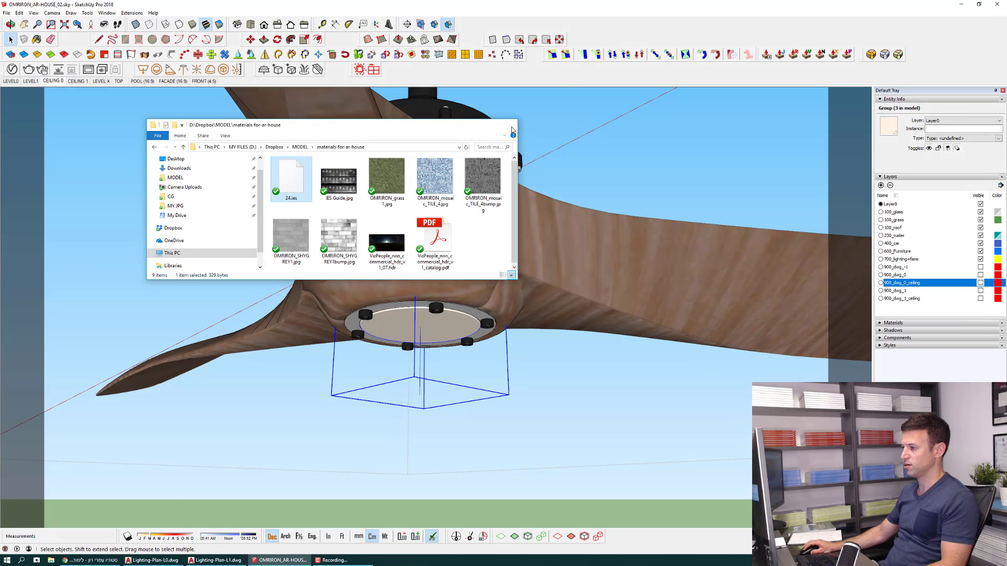
Place a V-Ray IES light with the 24.ies profile beneath the ceiling fan's hub.
{"action": "left_click", "coordinate": [184, 70]}
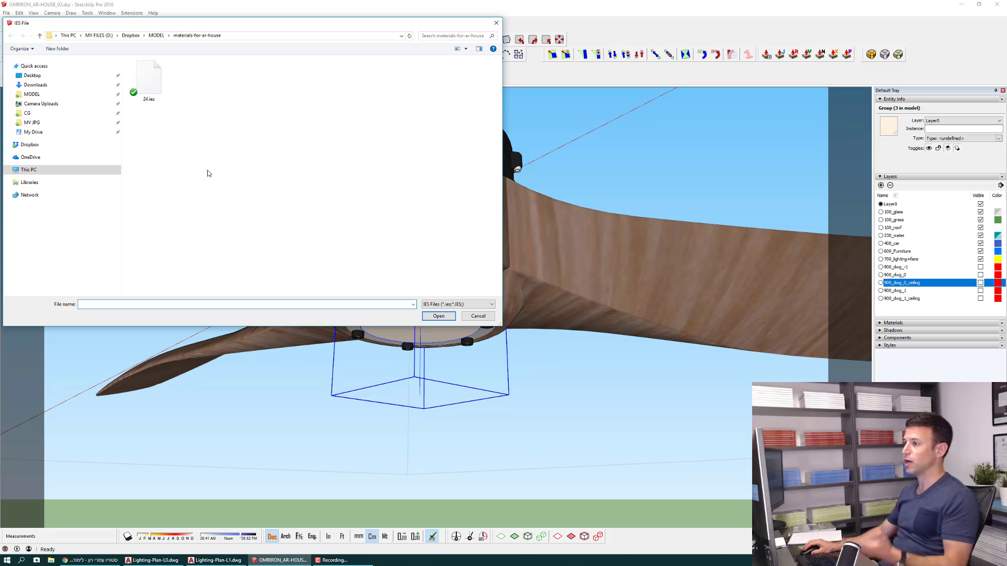
{"action": "left_click", "coordinate": [152, 84]}
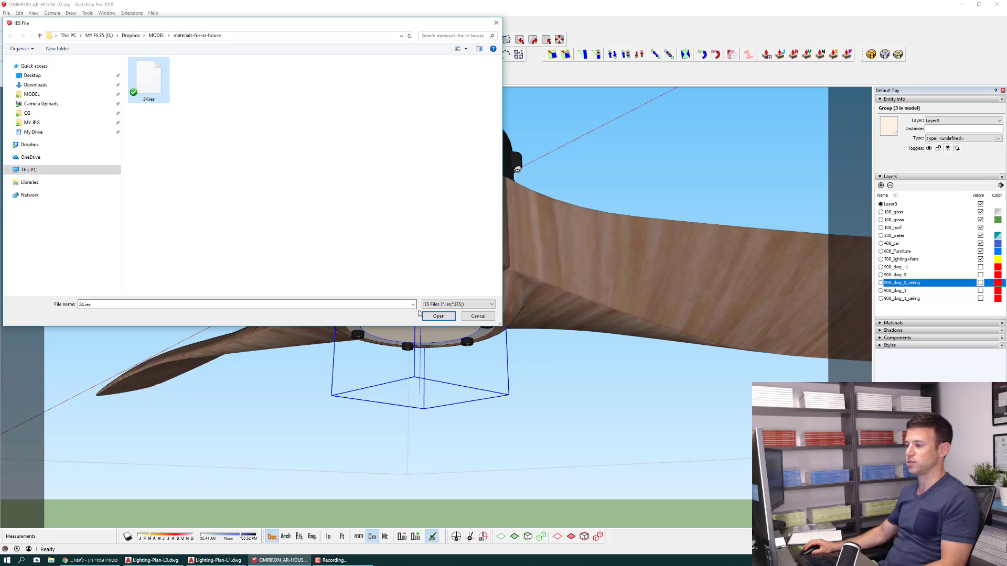
{"action": "left_click", "coordinate": [438, 316]}
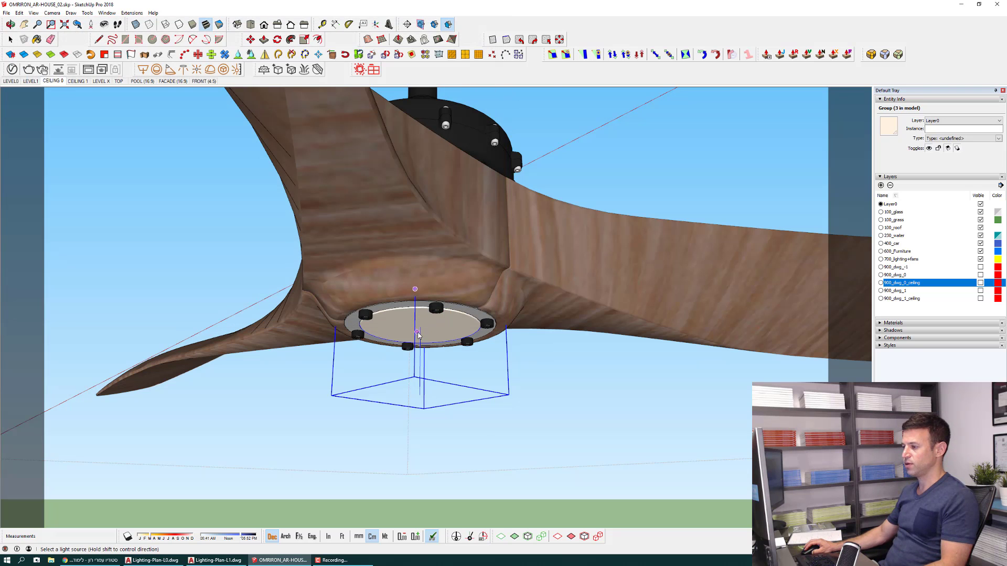
{"action": "scroll", "coordinate": [418, 334], "scroll_direction": "up", "scroll_amount": 1}
{"action": "scroll", "coordinate": [420, 333], "scroll_direction": "up", "scroll_amount": 1}
{"action": "scroll", "coordinate": [422, 332], "scroll_direction": "up", "scroll_amount": 2}
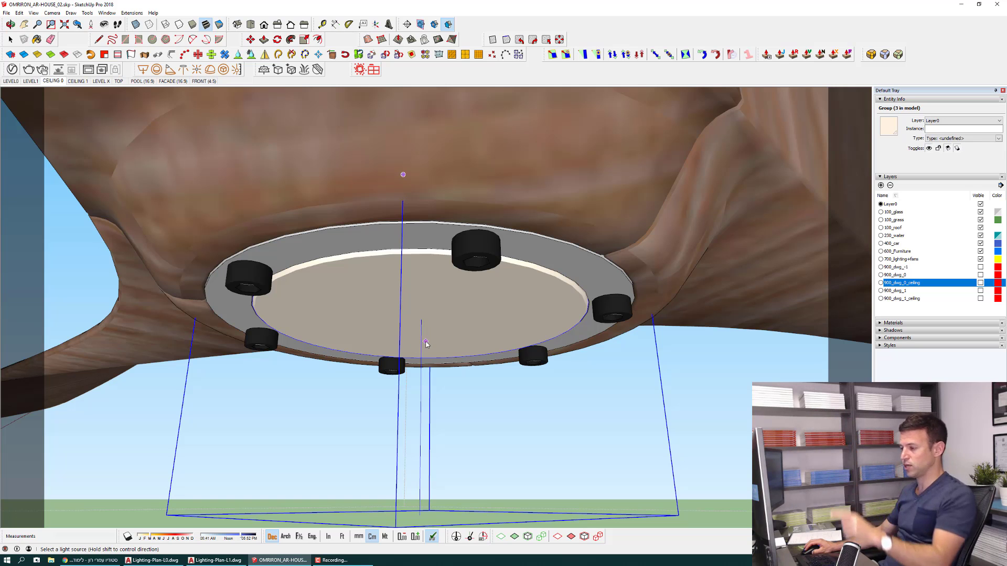
{"action": "left_click", "coordinate": [421, 343]}
{"action": "scroll", "coordinate": [421, 344], "scroll_direction": "down", "scroll_amount": 5}
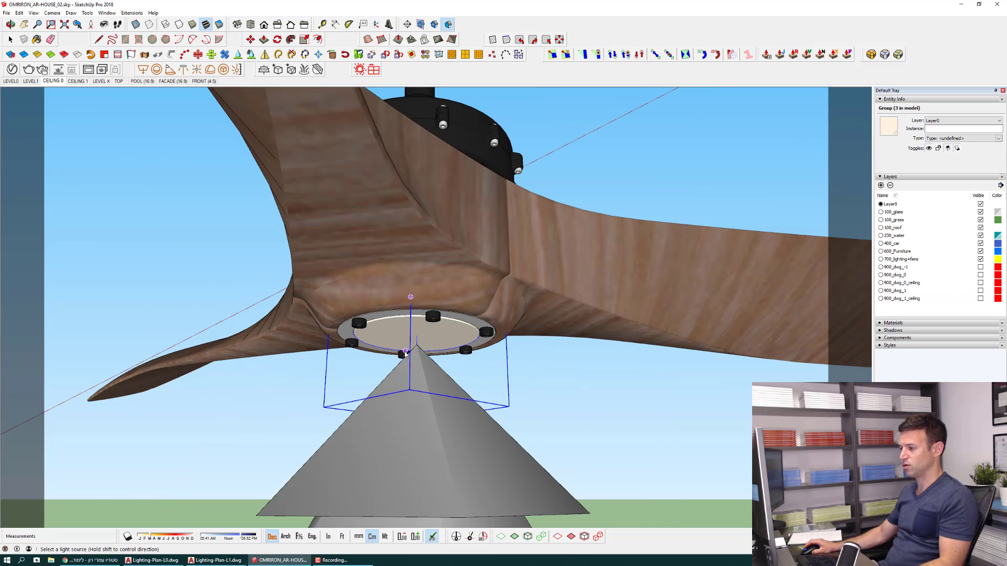
{"action": "mouse_move", "coordinate": [421, 344]}
{"action": "middle_mouse_down"}
{"action": "mouse_move", "coordinate": [401, 356]}
{"action": "mouse_move", "coordinate": [382, 332]}
{"action": "middle_mouse_up"}
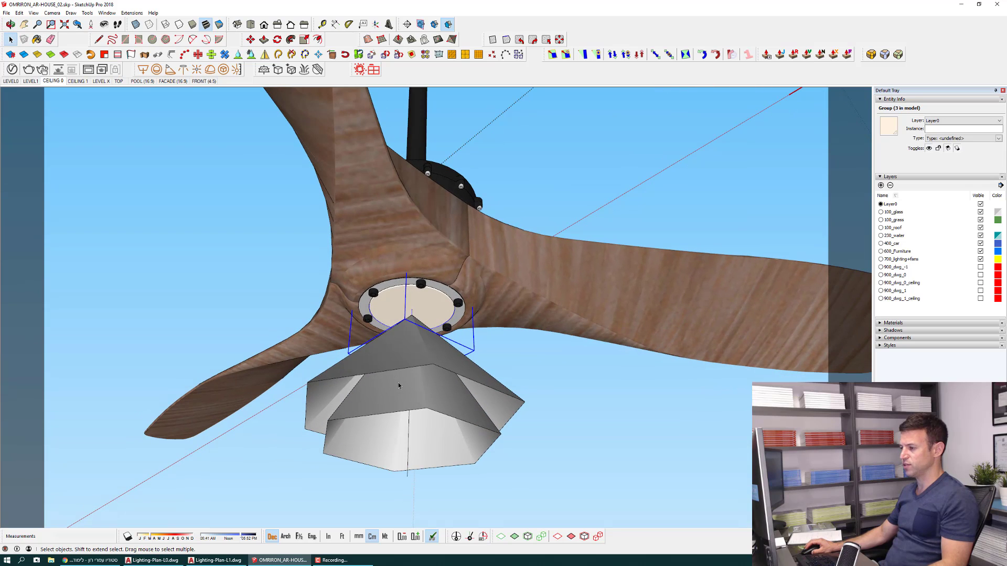
{"action": "key", "text": "Escape"}
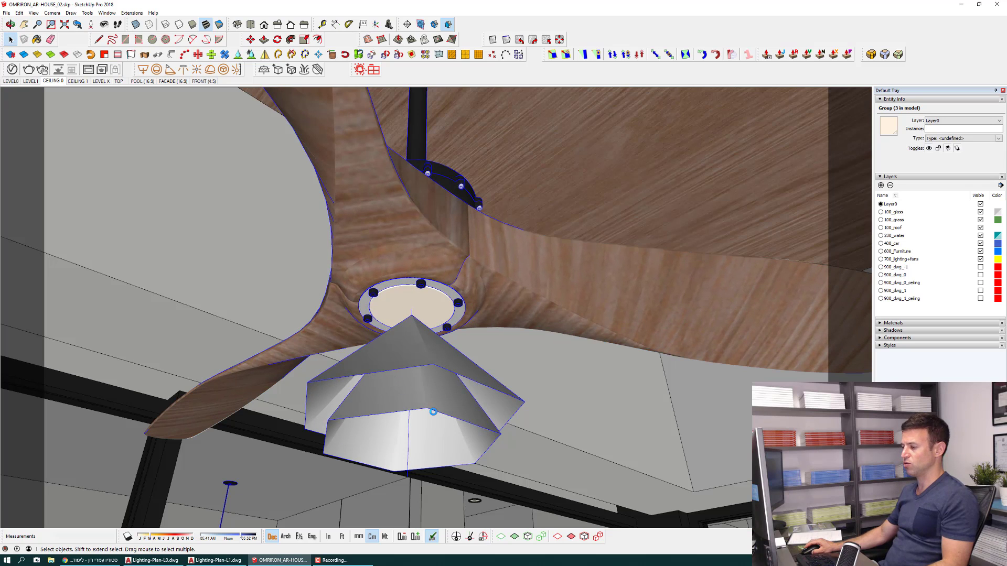
{"action": "key", "text": "ctrl+z"}
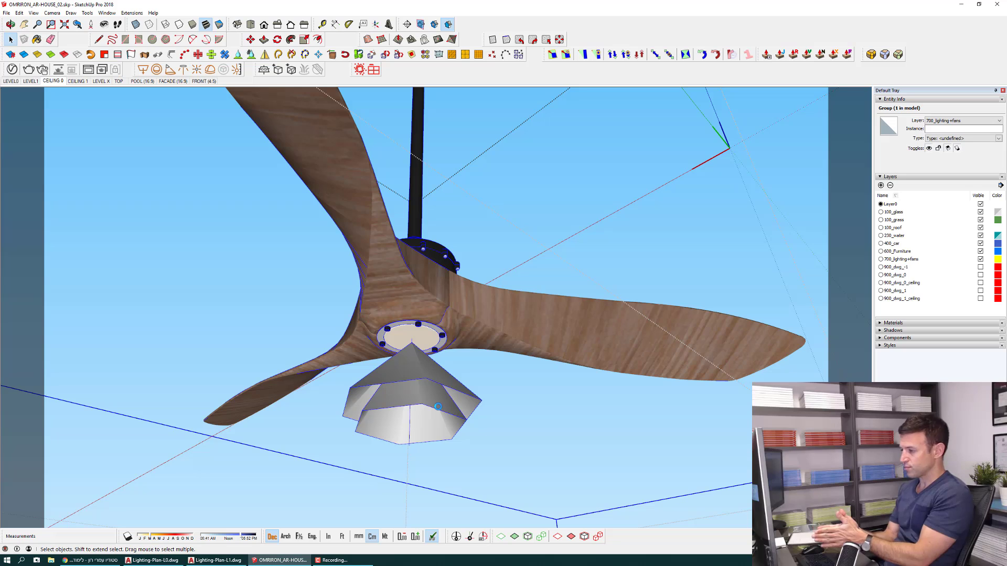
In the V-Ray Asset Editor, name the fan's IES light FAN with 100000 lm intensity.
{"action": "left_click", "coordinate": [12, 71]}
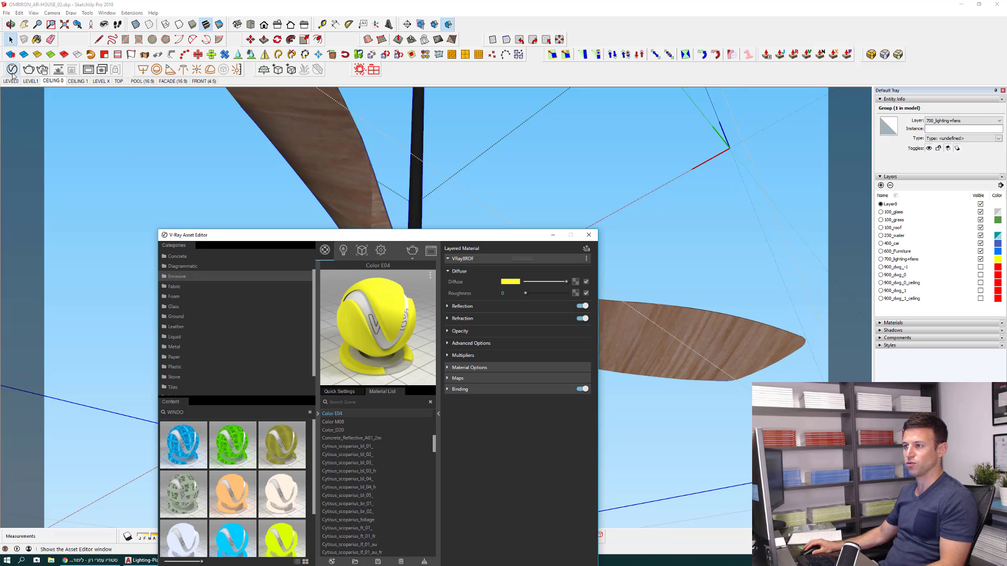
{"action": "left_click", "coordinate": [345, 253]}
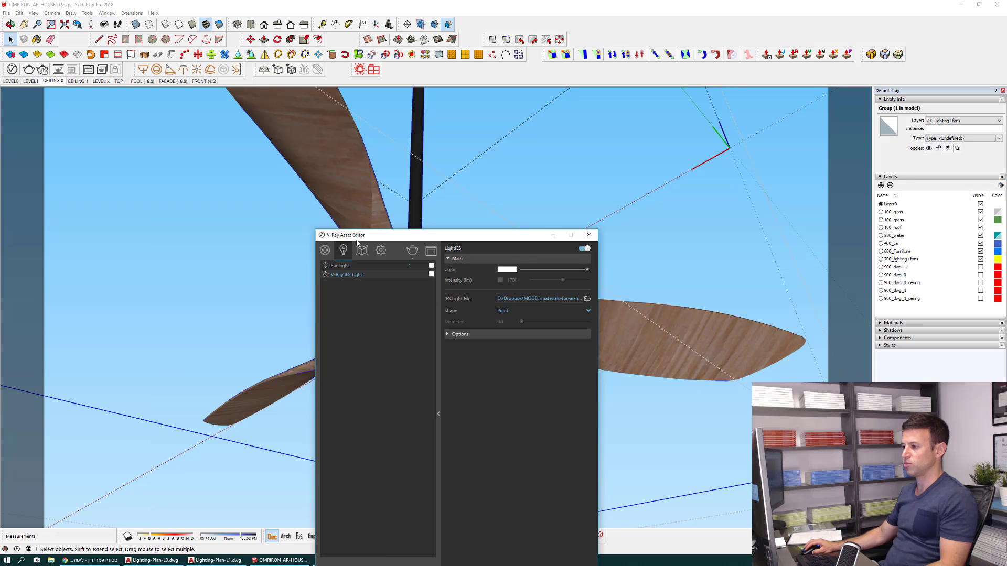
{"action": "left_click_drag", "start_coordinate": [370, 237], "coordinate": [448, 134]}
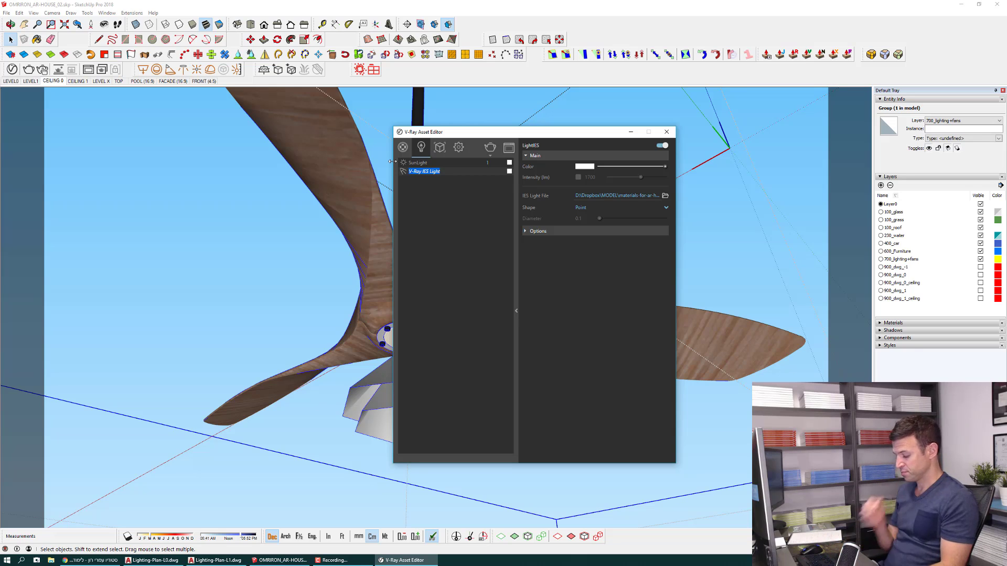
{"action": "type", "text": "FAN"}
{"action": "key", "text": "Return"}
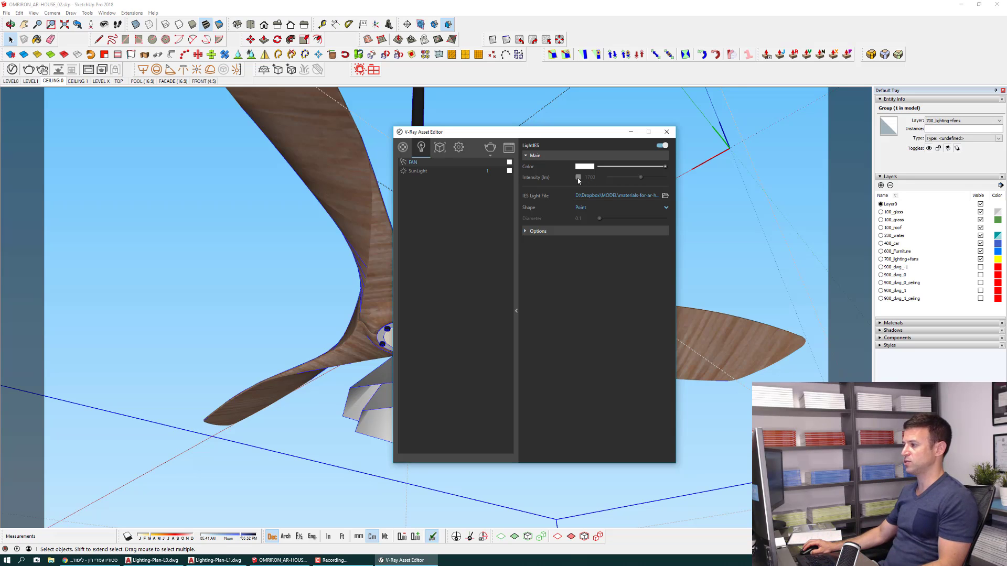
{"action": "double_click", "coordinate": [599, 176]}
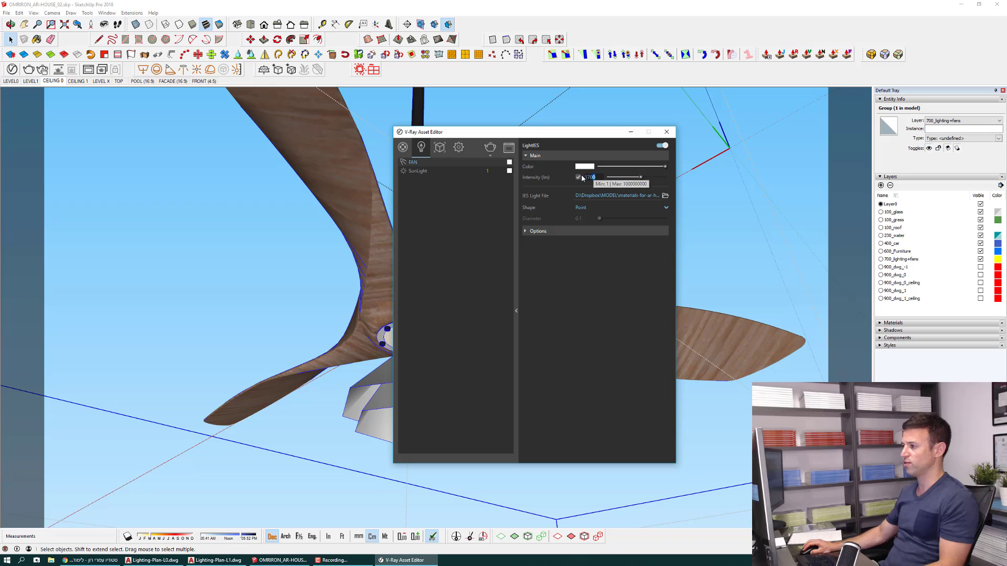
{"action": "type", "text": "1"}
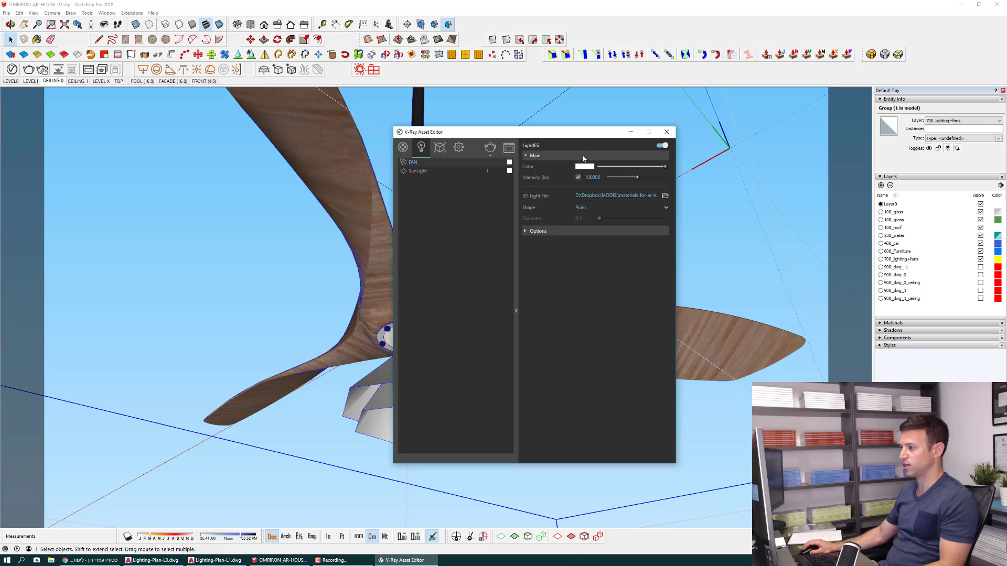
{"action": "left_click", "coordinate": [668, 133]}
{"action": "middle_click_drag", "start_coordinate": [503, 315], "coordinate": [474, 371]}
{"action": "scroll", "coordinate": [474, 371], "scroll_direction": "down", "scroll_amount": 5}
Exit the fan group and zoom in on a track spotlight and its pendant.
{"action": "scroll", "coordinate": [474, 371], "scroll_direction": "down", "scroll_amount": 2}
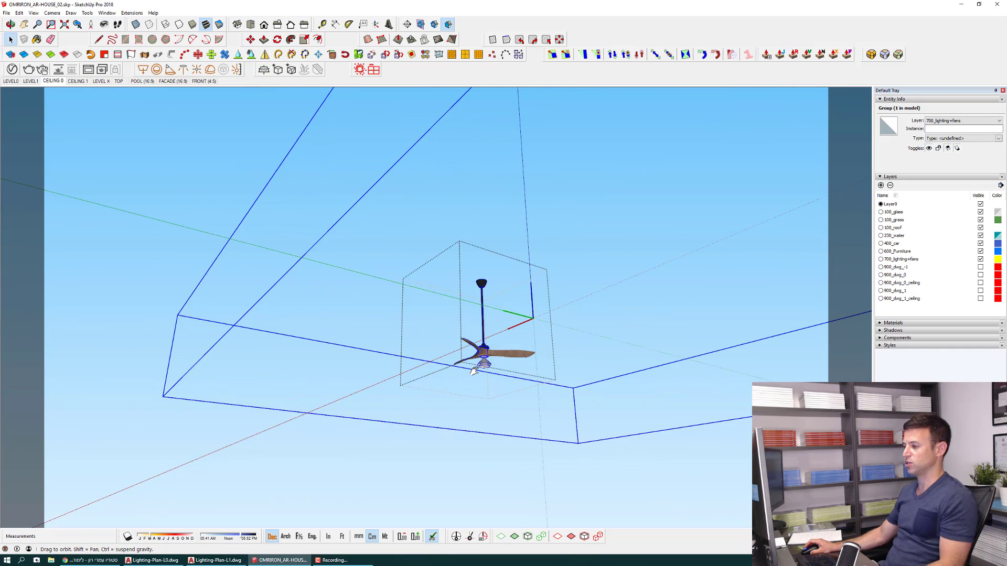
{"action": "left_click", "coordinate": [406, 361]}
{"action": "scroll", "coordinate": [380, 414], "scroll_direction": "up", "scroll_amount": 3}
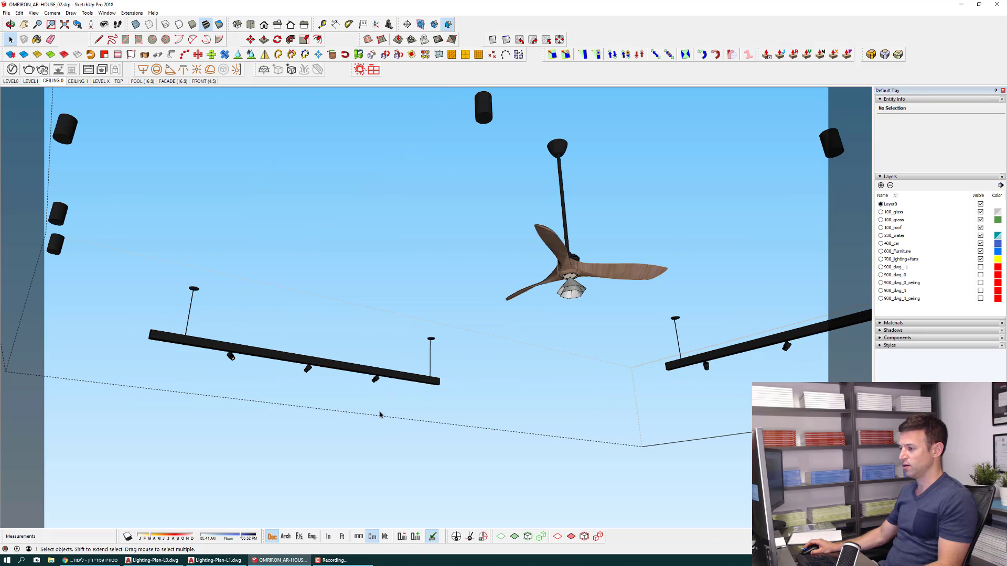
{"action": "scroll", "coordinate": [380, 414], "scroll_direction": "up", "scroll_amount": 2}
{"action": "scroll", "coordinate": [382, 409], "scroll_direction": "up", "scroll_amount": 1}
{"action": "scroll", "coordinate": [383, 403], "scroll_direction": "up", "scroll_amount": 2}
{"action": "scroll", "coordinate": [386, 395], "scroll_direction": "up", "scroll_amount": 3}
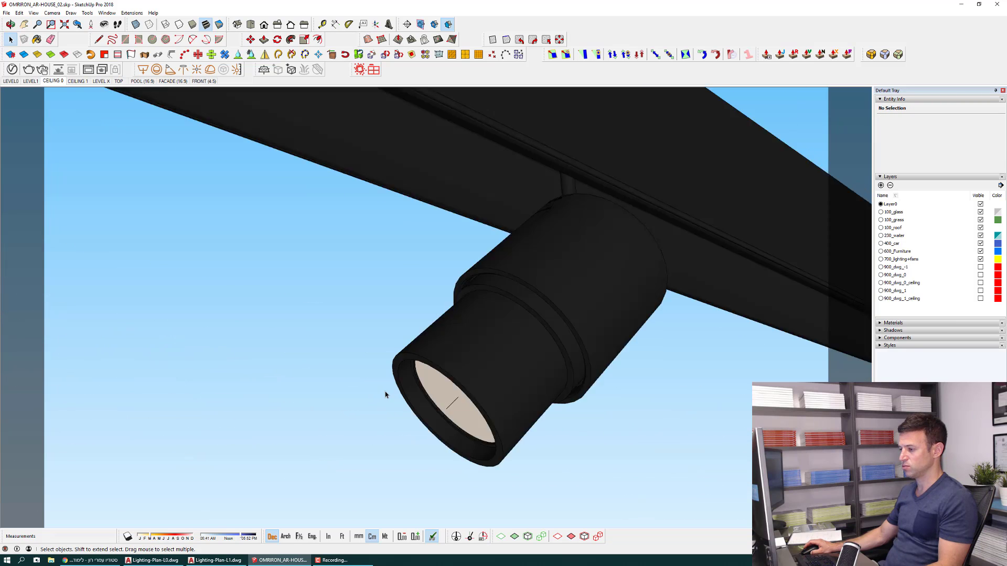
{"action": "scroll", "coordinate": [385, 394], "scroll_direction": "down", "scroll_amount": 4}
{"action": "scroll", "coordinate": [410, 380], "scroll_direction": "up", "scroll_amount": 1}
{"action": "middle_click_drag", "start_coordinate": [410, 379], "coordinate": [514, 388]}
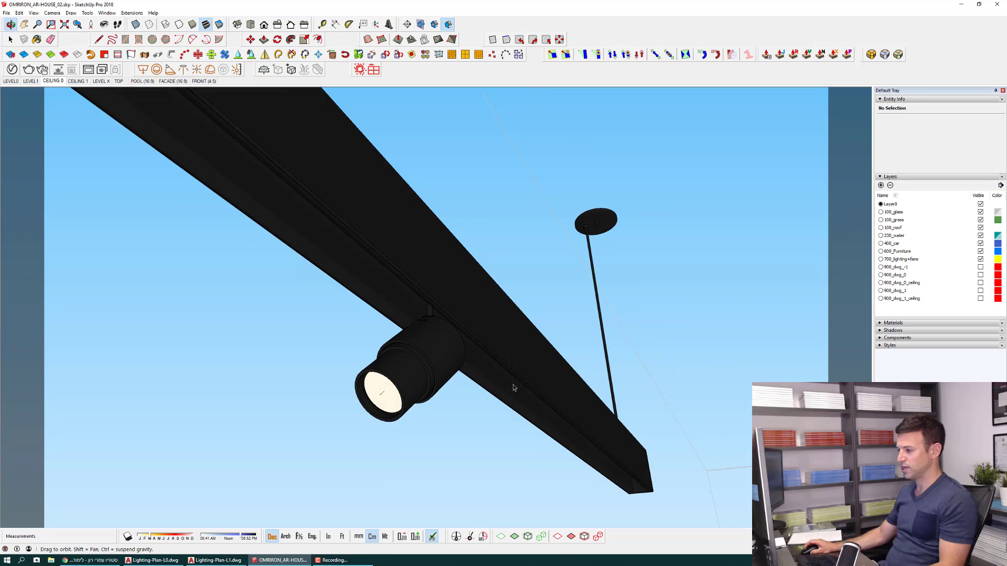
{"action": "scroll", "coordinate": [375, 375], "scroll_direction": "up", "scroll_amount": 1}
Open the spotlight group and its nested lamp component, selecting the lamp cylinder.
{"action": "double_click", "coordinate": [390, 385]}
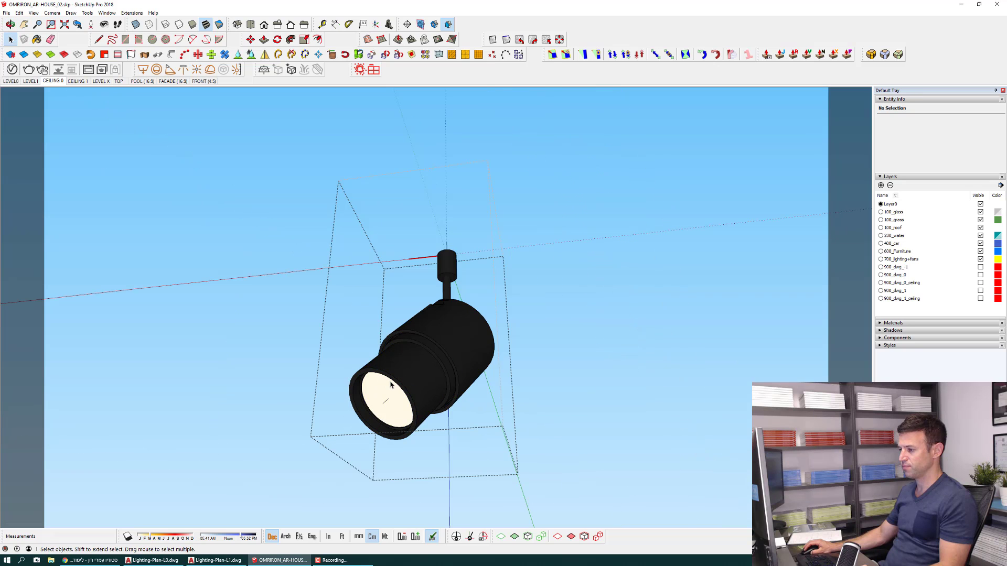
{"action": "double_click", "coordinate": [391, 386]}
{"action": "left_click", "coordinate": [391, 385]}
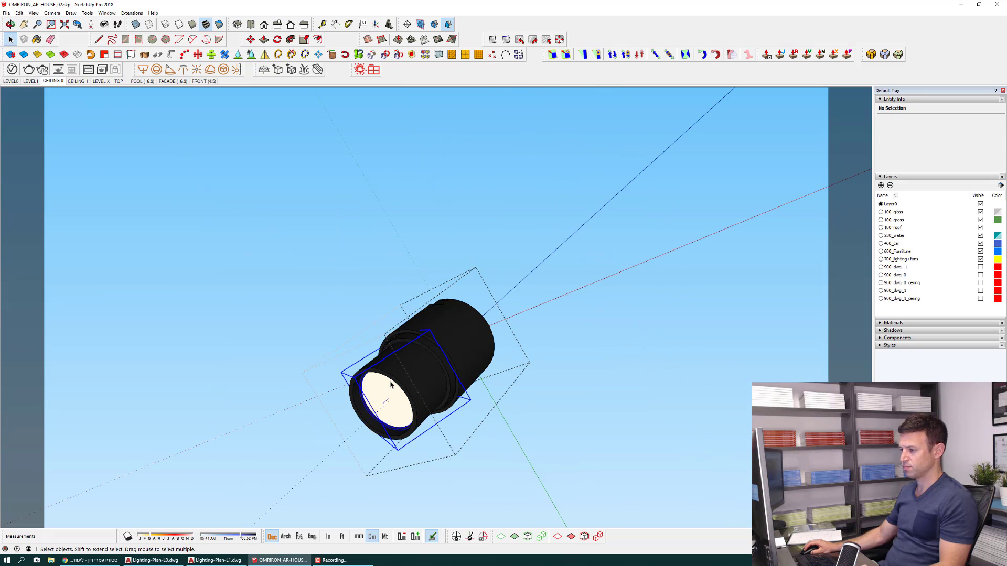
{"action": "middle_click_drag", "start_coordinate": [391, 385], "coordinate": [464, 366], "text": "shift"}
{"action": "scroll", "coordinate": [466, 369], "scroll_direction": "down", "scroll_amount": 3}
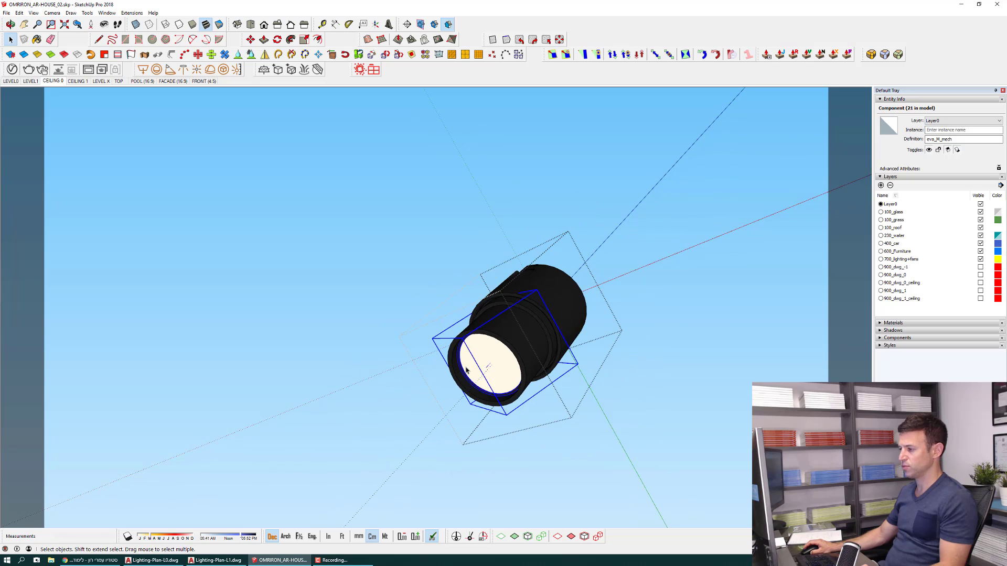
{"action": "scroll", "coordinate": [464, 371], "scroll_direction": "down", "scroll_amount": 1}
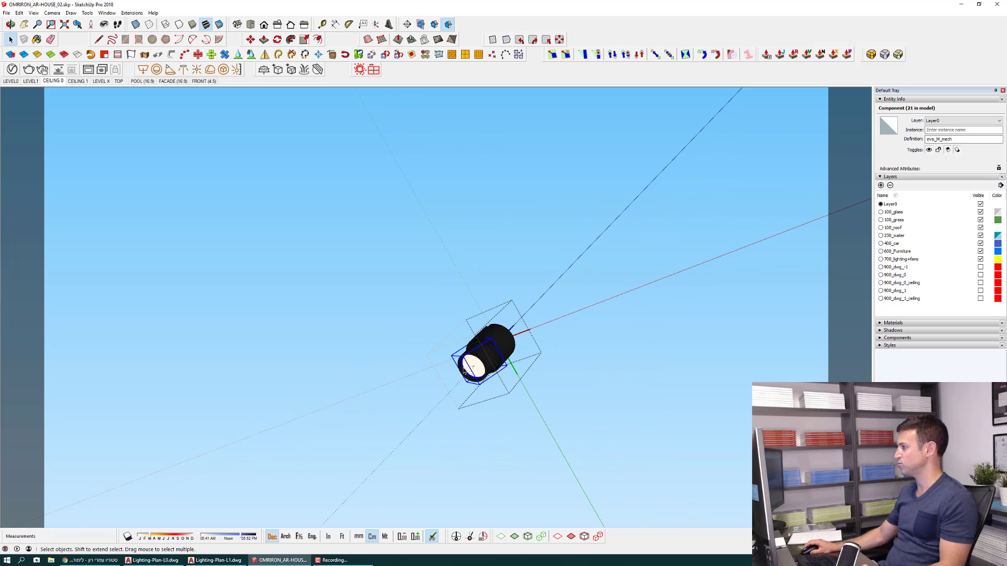
{"action": "scroll", "coordinate": [462, 367], "scroll_direction": "up", "scroll_amount": 2}
{"action": "scroll", "coordinate": [458, 363], "scroll_direction": "up", "scroll_amount": 1}
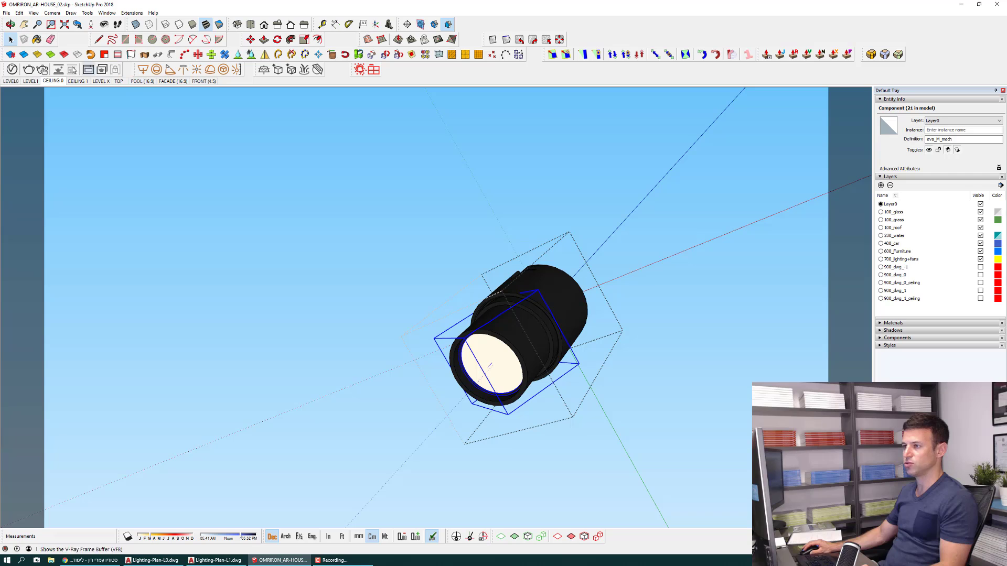
Place another 24.ies IES light on the track spotlight's lens.
{"action": "left_click", "coordinate": [186, 72]}
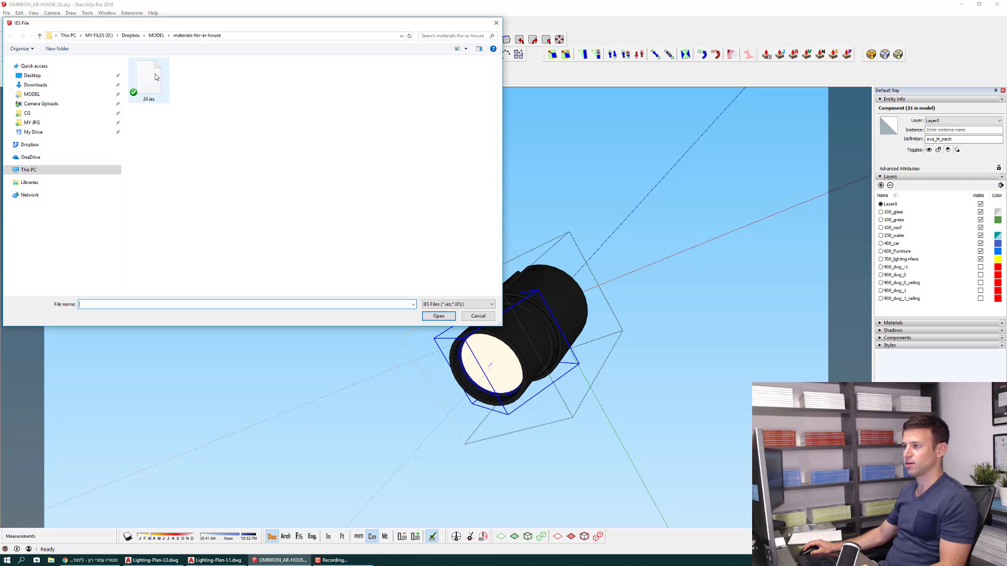
{"action": "left_click", "coordinate": [156, 80]}
{"action": "left_click", "coordinate": [436, 316]}
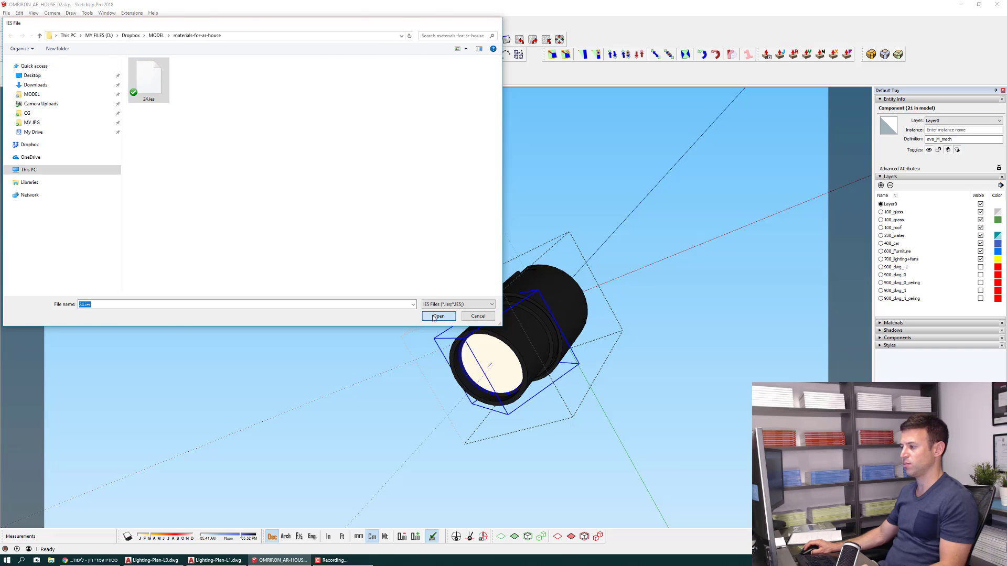
{"action": "scroll", "coordinate": [488, 369], "scroll_direction": "up", "scroll_amount": 2}
{"action": "scroll", "coordinate": [492, 366], "scroll_direction": "up", "scroll_amount": 3}
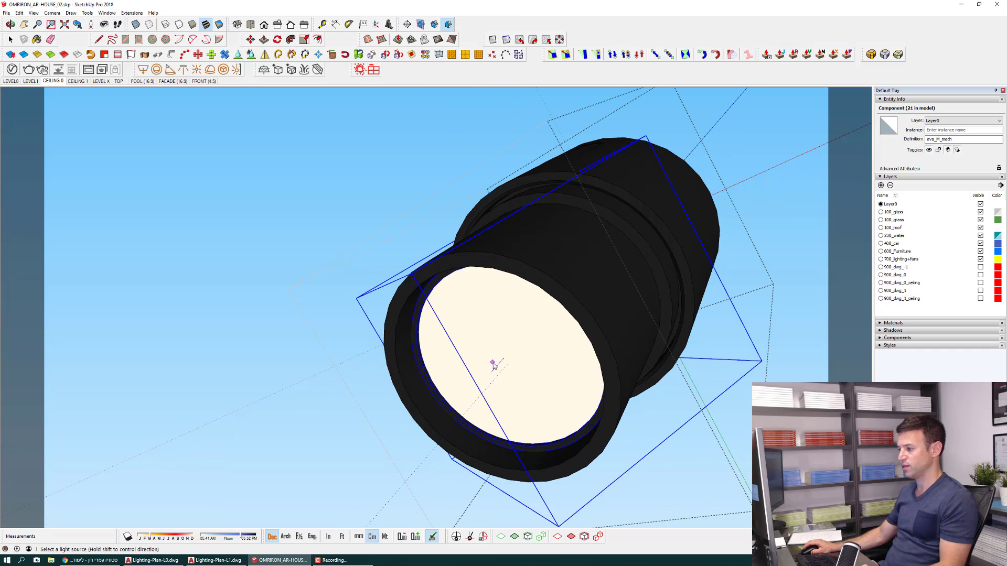
{"action": "left_click", "coordinate": [499, 369]}
{"action": "scroll", "coordinate": [482, 386], "scroll_direction": "down", "scroll_amount": 2}
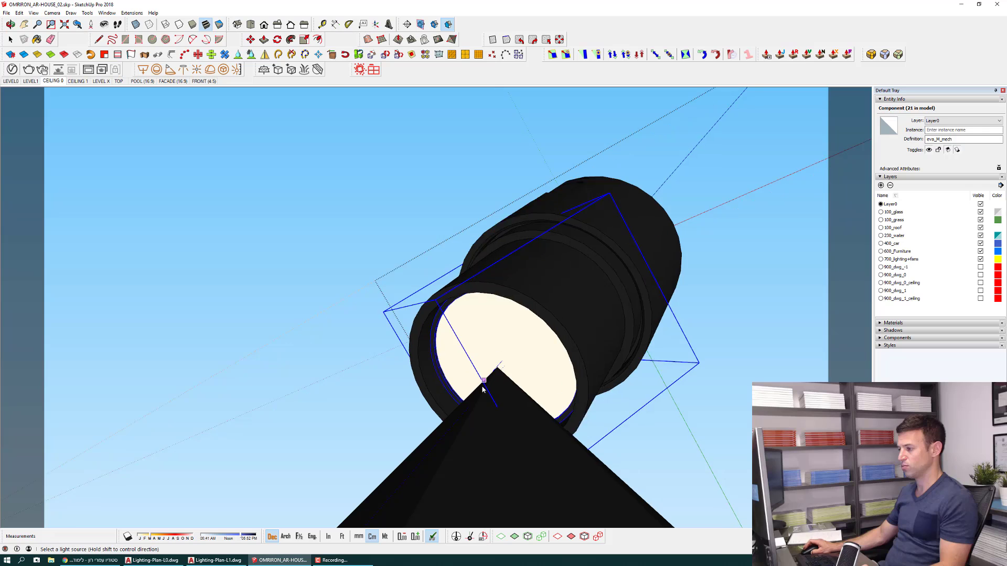
{"action": "scroll", "coordinate": [493, 399], "scroll_direction": "down", "scroll_amount": 1}
{"action": "key", "text": "space"}
{"action": "scroll", "coordinate": [501, 408], "scroll_direction": "down", "scroll_amount": 2}
{"action": "scroll", "coordinate": [475, 432], "scroll_direction": "down", "scroll_amount": 3}
{"action": "scroll", "coordinate": [231, 303], "scroll_direction": "down", "scroll_amount": 1}
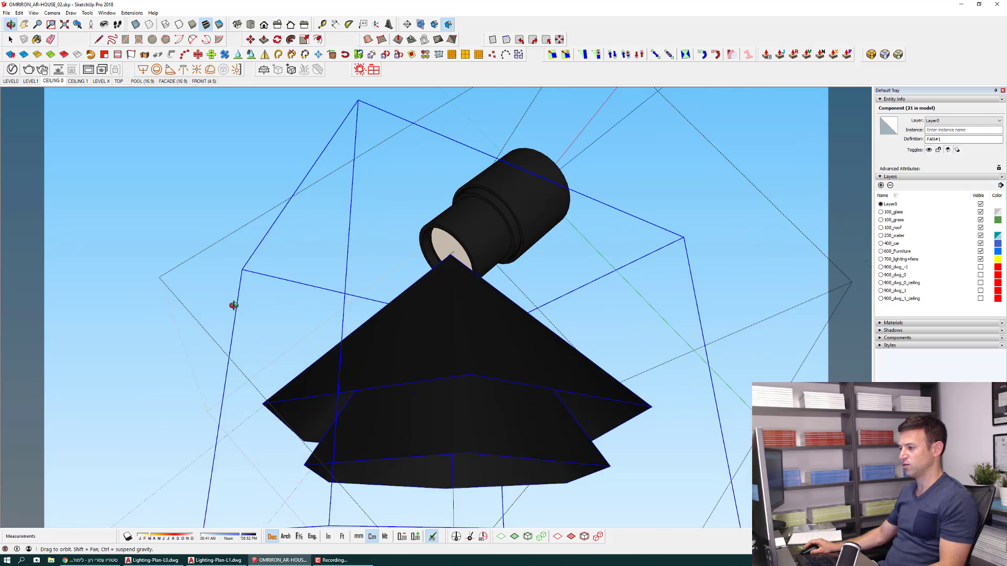
Rotate the spot fixture 90 degrees.
{"action": "key", "text": "q"}
{"action": "scroll", "coordinate": [402, 269], "scroll_direction": "up", "scroll_amount": 4}
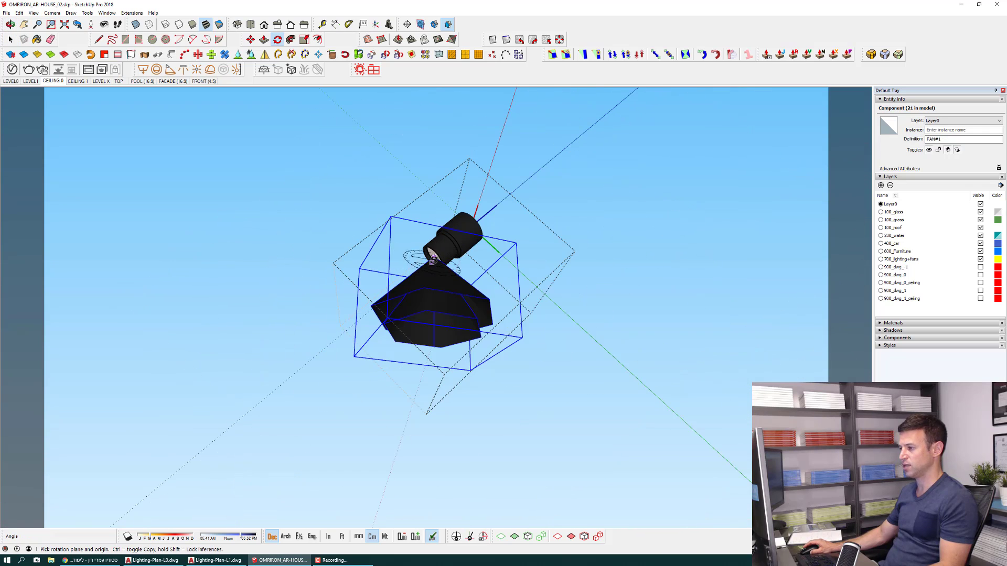
{"action": "left_click", "coordinate": [436, 256]}
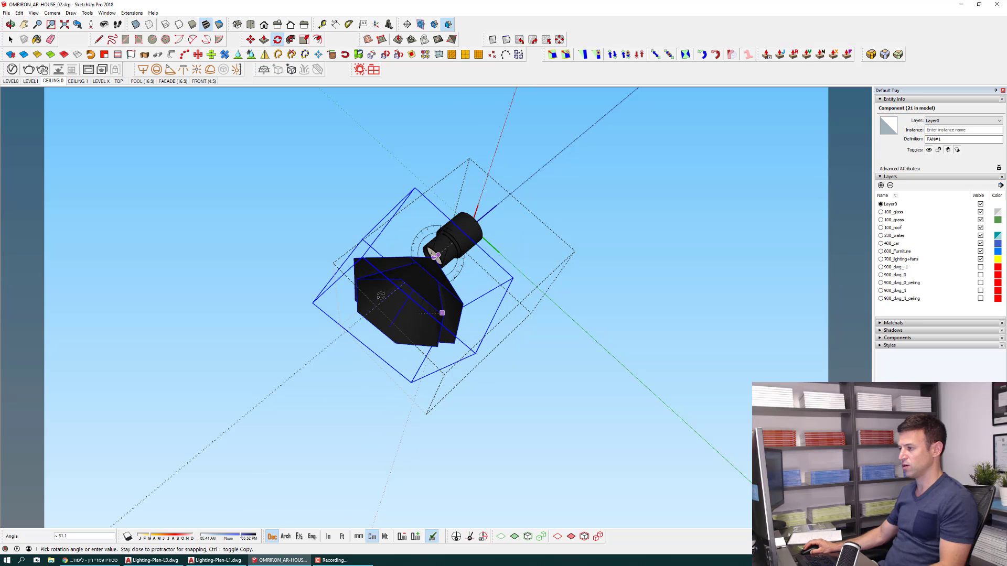
{"action": "left_click", "coordinate": [388, 295]}
{"action": "key", "text": "space"}
{"action": "mouse_move", "coordinate": [388, 295]}
{"action": "middle_mouse_down"}
{"action": "mouse_move", "coordinate": [585, 409]}
{"action": "mouse_move", "coordinate": [726, 472]}
{"action": "middle_mouse_up"}
{"action": "scroll", "coordinate": [357, 260], "scroll_direction": "up", "scroll_amount": 4}
{"action": "scroll", "coordinate": [357, 263], "scroll_direction": "down", "scroll_amount": 2}
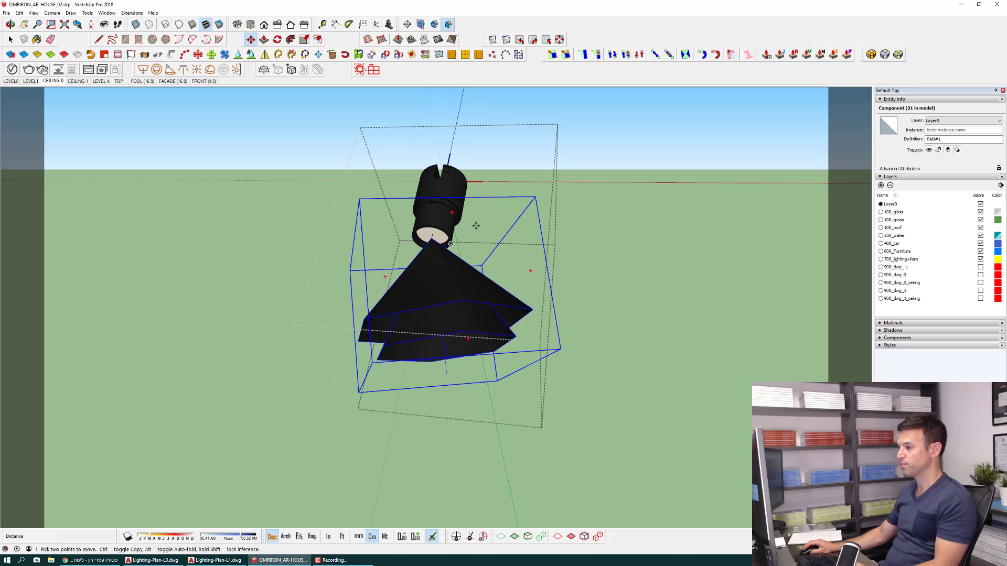
{"action": "key", "text": "q"}
{"action": "left_click", "coordinate": [454, 213]}
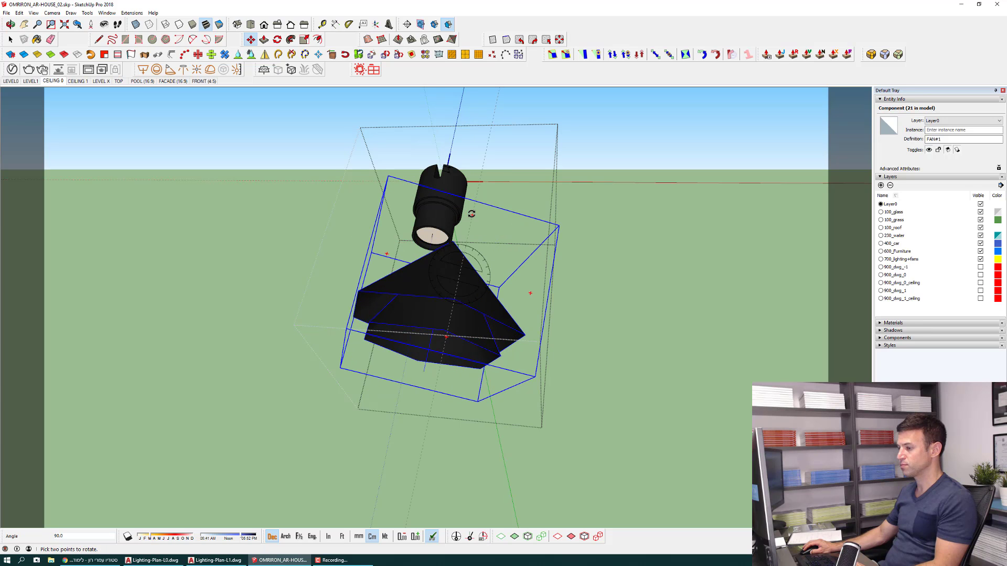
Nudge the fixture into place and bring up the V-Ray lights list.
{"action": "key", "text": "m"}
{"action": "scroll", "coordinate": [472, 226], "scroll_direction": "up", "scroll_amount": 2}
{"action": "scroll", "coordinate": [472, 233], "scroll_direction": "up", "scroll_amount": 2}
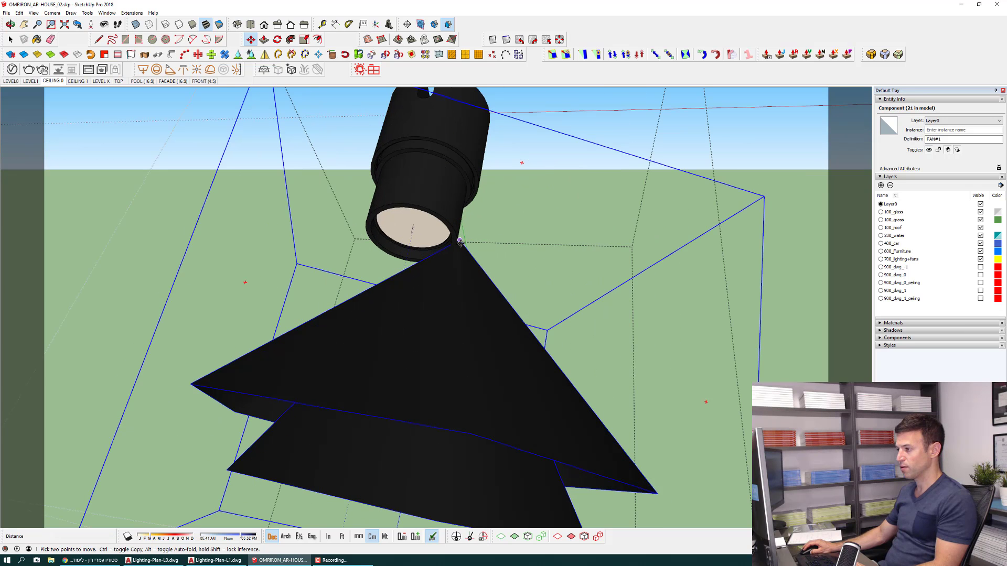
{"action": "left_click", "coordinate": [460, 241]}
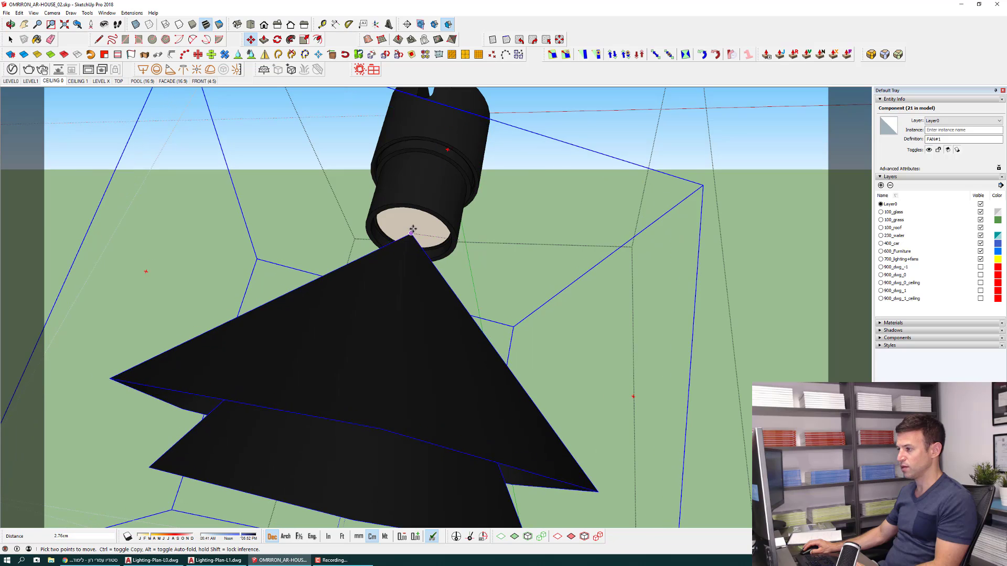
{"action": "key", "text": "space"}
{"action": "scroll", "coordinate": [314, 236], "scroll_direction": "down", "scroll_amount": 3}
{"action": "mouse_move", "coordinate": [164, 155]}
{"action": "middle_mouse_down"}
{"action": "mouse_move", "coordinate": [289, 313]}
{"action": "mouse_move", "coordinate": [512, 198]}
{"action": "mouse_move", "coordinate": [478, 332]}
{"action": "middle_mouse_up"}
{"action": "scroll", "coordinate": [458, 297], "scroll_direction": "up", "scroll_amount": 2}
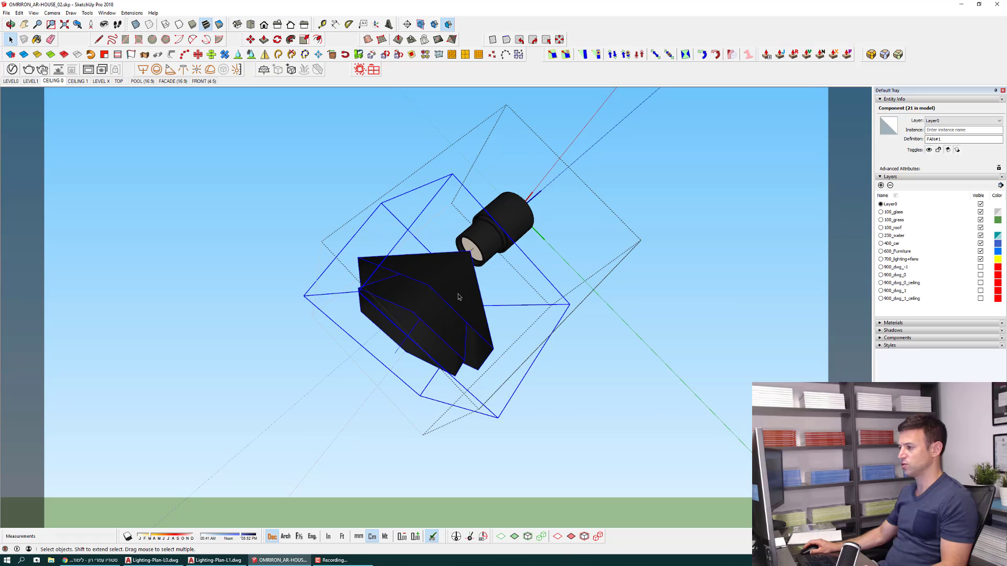
{"action": "left_click", "coordinate": [12, 70]}
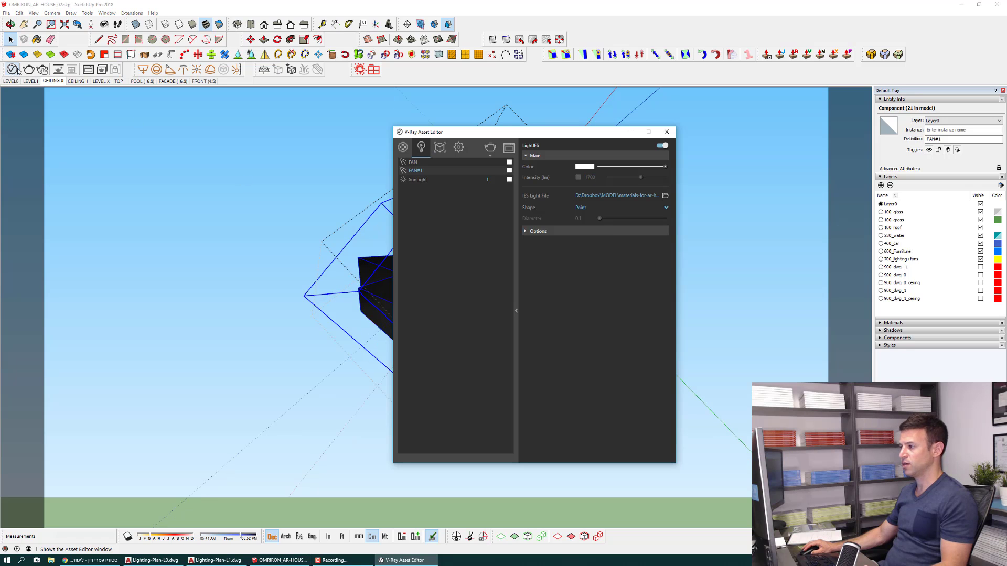
Rename light FAN#1 to a SPOT name with 100000 lm intensity, then close the editor.
{"action": "left_click", "coordinate": [423, 170]}
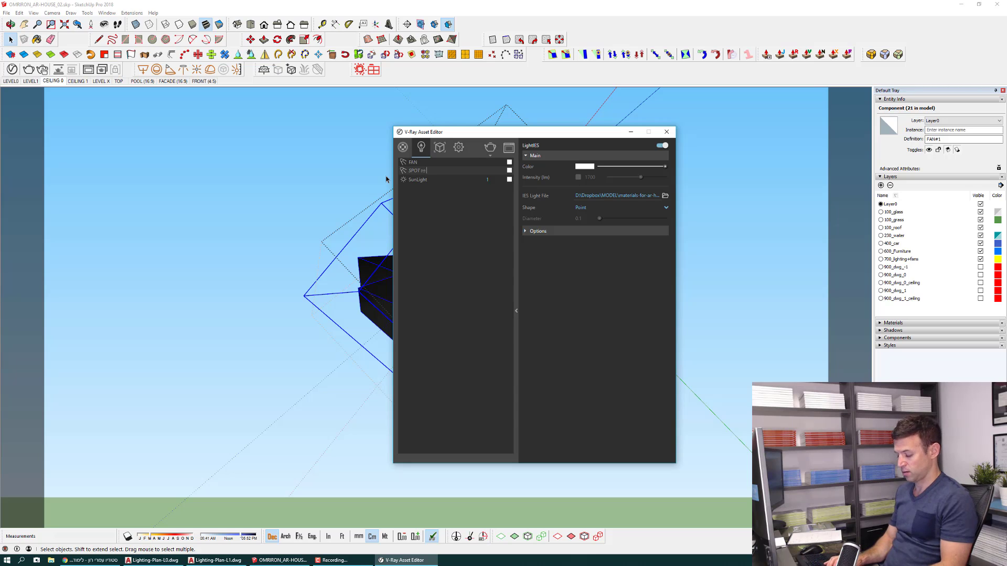
{"action": "key", "text": "Return"}
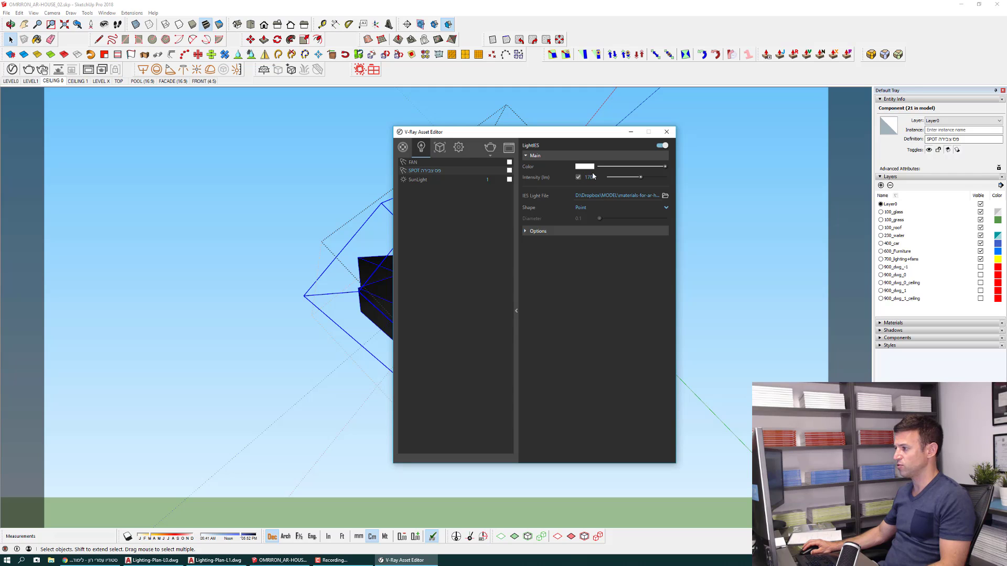
{"action": "type", "text": "10000"}
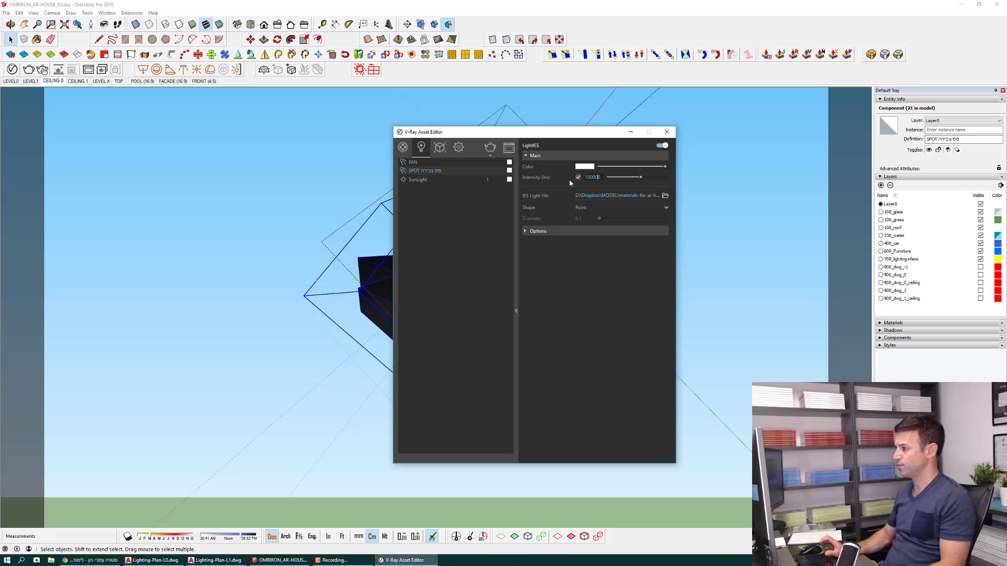
{"action": "key", "text": "Return"}
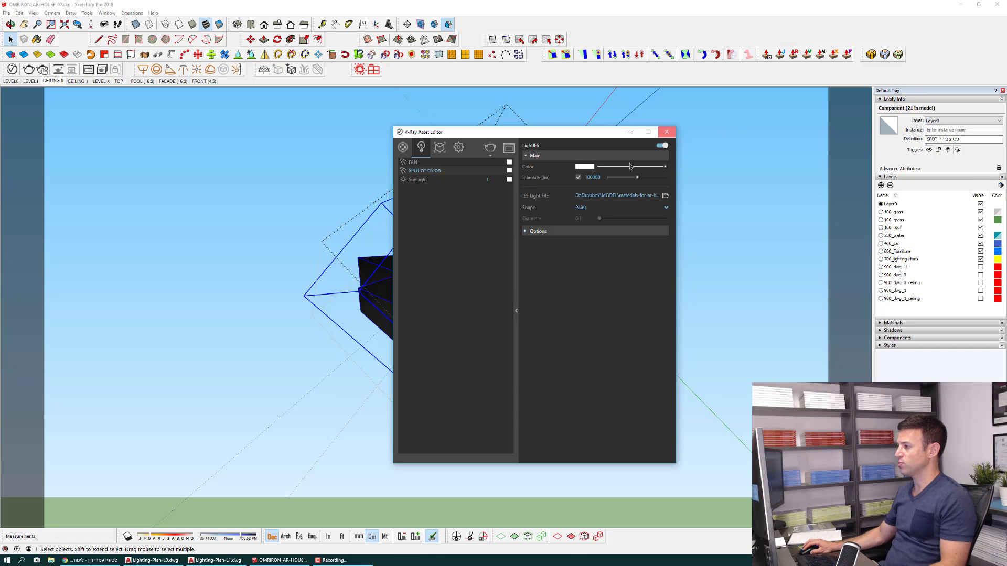
{"action": "left_click", "coordinate": [667, 132]}
{"action": "middle_click_drag", "start_coordinate": [524, 236], "coordinate": [421, 310]}
{"action": "double_click", "coordinate": [421, 309]}
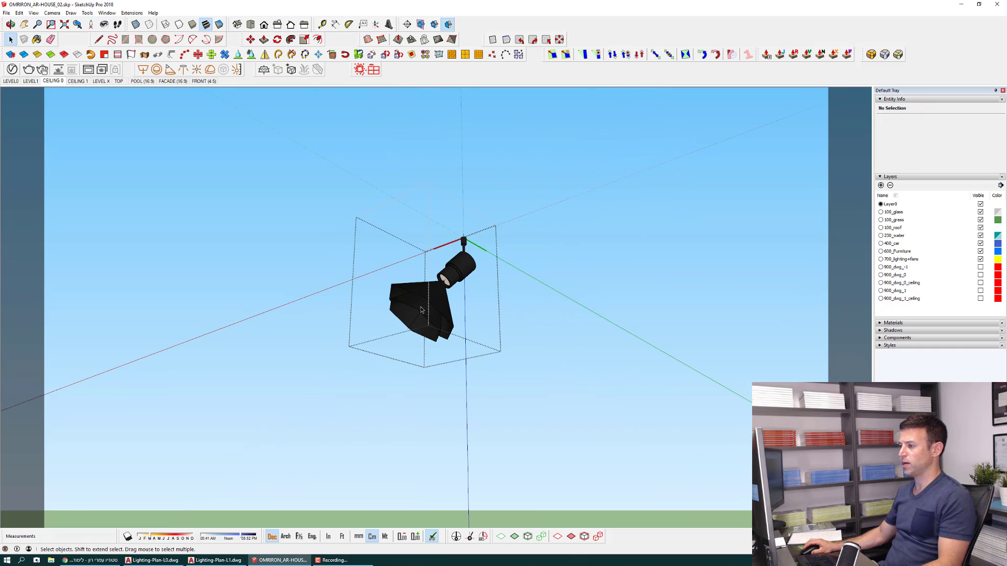
Leave the spot fixture and turn on section cuts to expose the ceiling.
{"action": "key", "text": "Escape"}
{"action": "scroll", "coordinate": [423, 307], "scroll_direction": "down", "scroll_amount": 3}
{"action": "scroll", "coordinate": [423, 305], "scroll_direction": "down", "scroll_amount": 2}
{"action": "scroll", "coordinate": [423, 304], "scroll_direction": "down", "scroll_amount": 2}
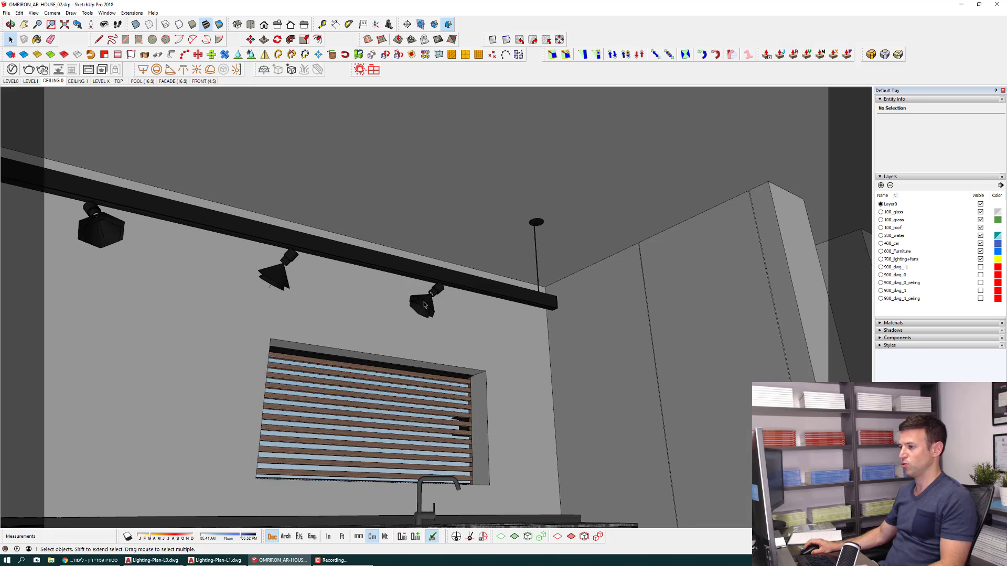
{"action": "scroll", "coordinate": [425, 294], "scroll_direction": "down", "scroll_amount": 2}
{"action": "scroll", "coordinate": [426, 270], "scroll_direction": "down", "scroll_amount": 2}
{"action": "scroll", "coordinate": [186, 121], "scroll_direction": "down", "scroll_amount": 3}
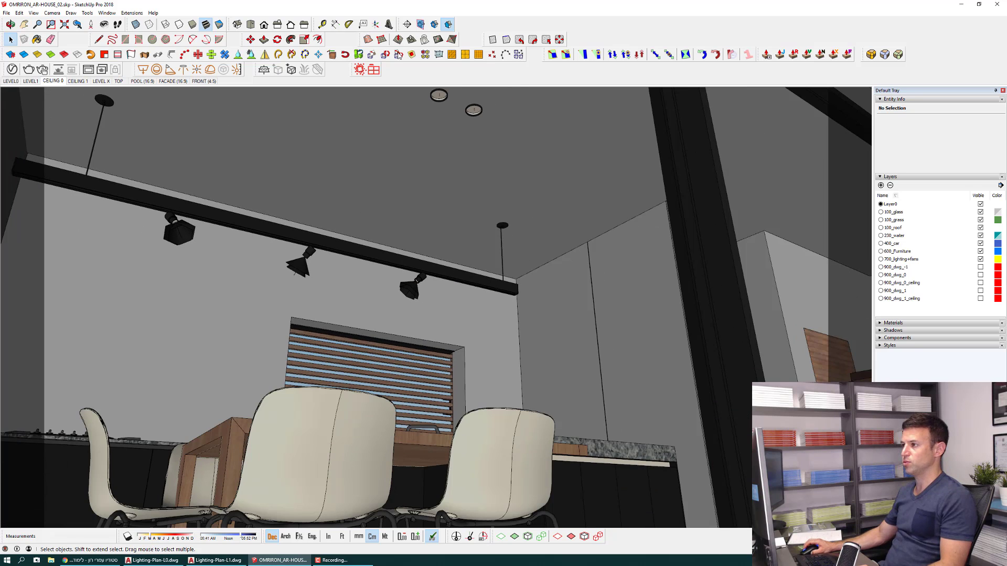
{"action": "left_click", "coordinate": [435, 24]}
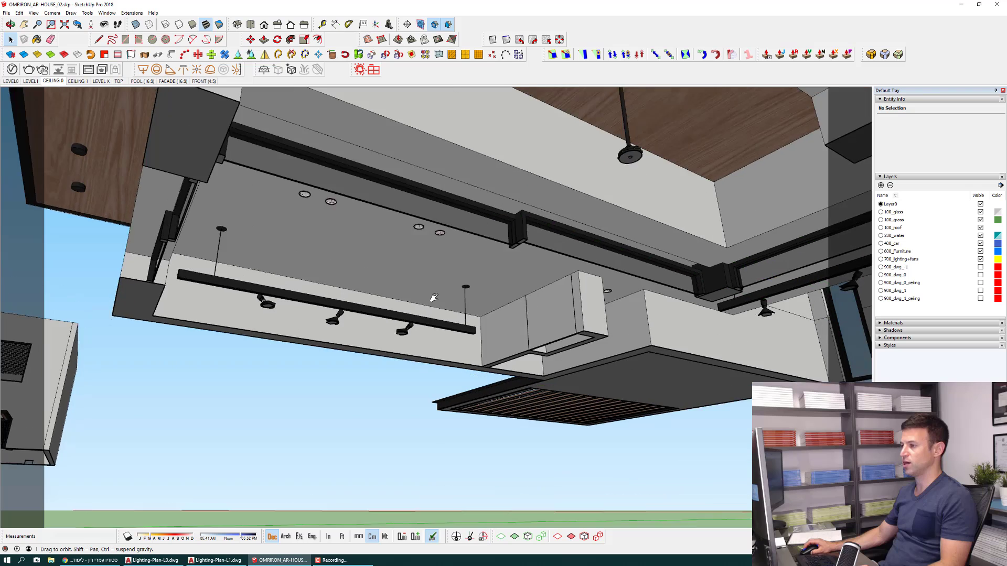
{"action": "scroll", "coordinate": [455, 244], "scroll_direction": "up", "scroll_amount": 3}
{"action": "scroll", "coordinate": [389, 226], "scroll_direction": "up", "scroll_amount": 3}
{"action": "scroll", "coordinate": [397, 226], "scroll_direction": "up", "scroll_amount": 3}
{"action": "scroll", "coordinate": [446, 237], "scroll_direction": "up", "scroll_amount": 2}
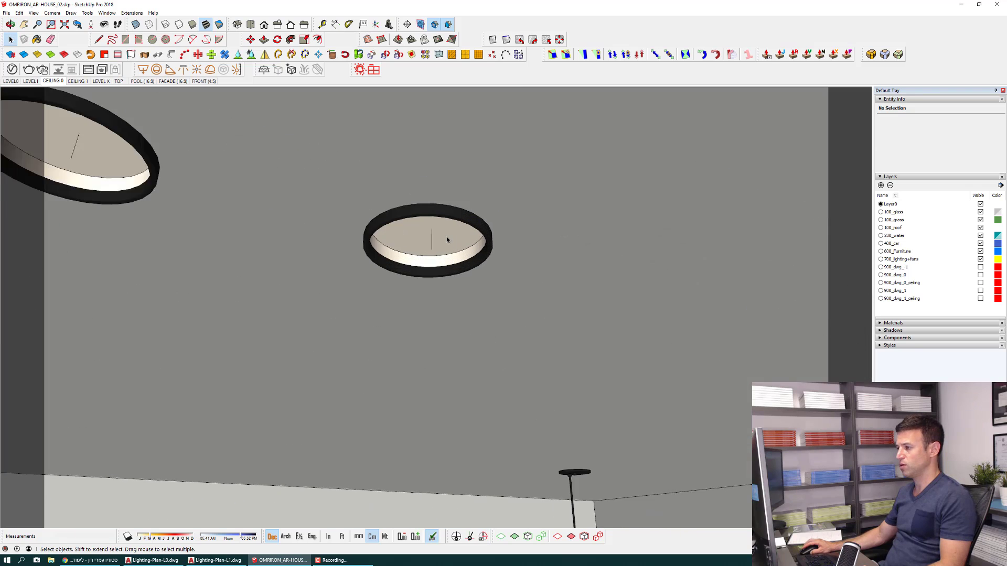
{"action": "scroll", "coordinate": [446, 235], "scroll_direction": "up", "scroll_amount": 1}
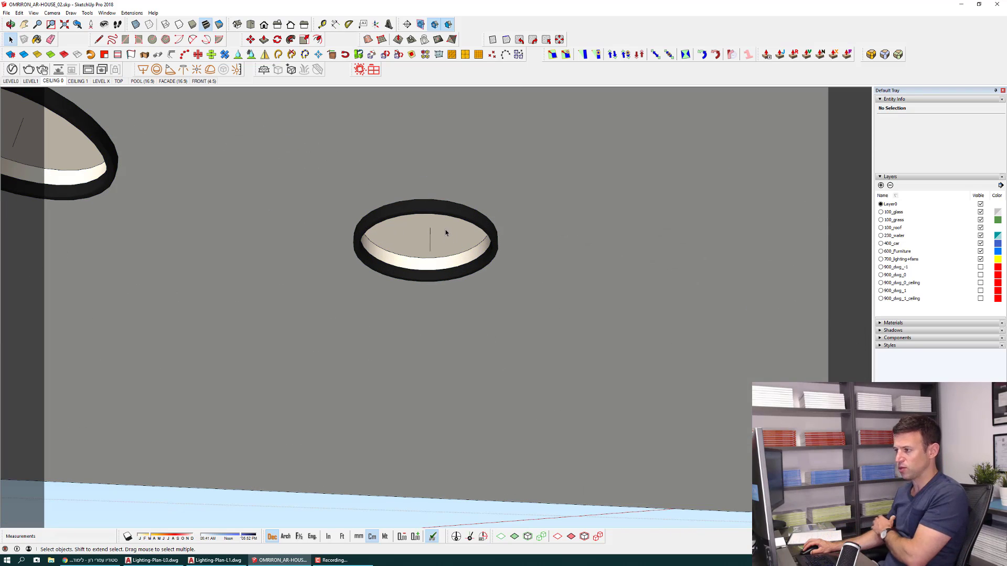
Select the recessed ceiling downlight and open its component for editing.
{"action": "left_click", "coordinate": [446, 233]}
{"action": "scroll", "coordinate": [447, 233], "scroll_direction": "down", "scroll_amount": 2}
{"action": "scroll", "coordinate": [457, 194], "scroll_direction": "up", "scroll_amount": 1}
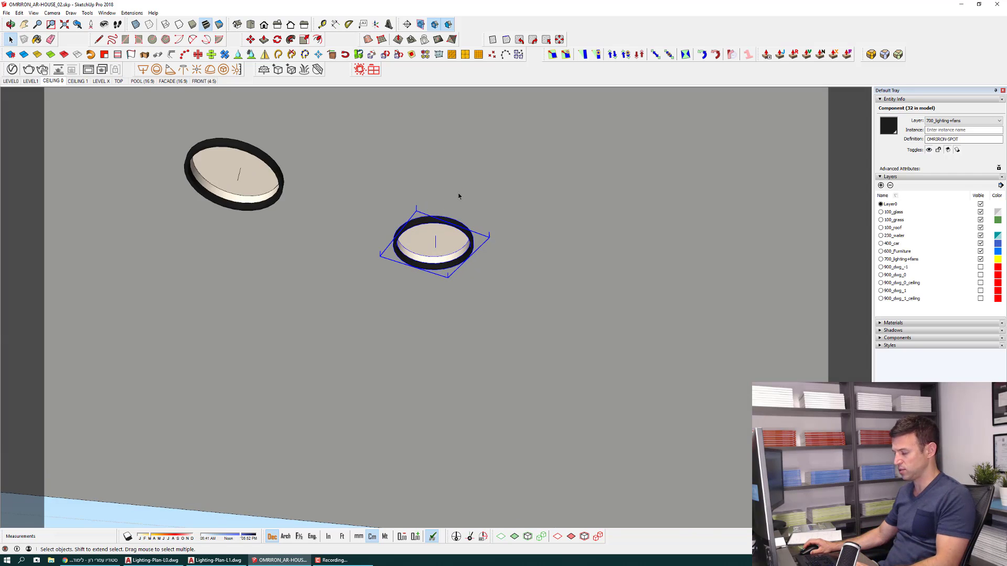
{"action": "scroll", "coordinate": [458, 196], "scroll_direction": "up", "scroll_amount": 1}
{"action": "double_click", "coordinate": [454, 250]}
{"action": "scroll", "coordinate": [439, 274], "scroll_direction": "up", "scroll_amount": 2}
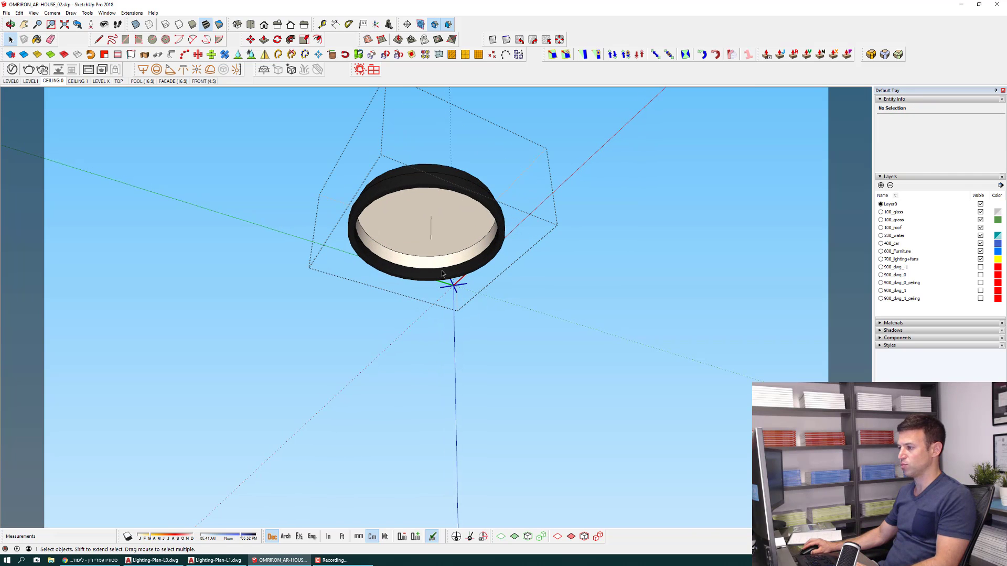
{"action": "scroll", "coordinate": [451, 267], "scroll_direction": "up", "scroll_amount": 1}
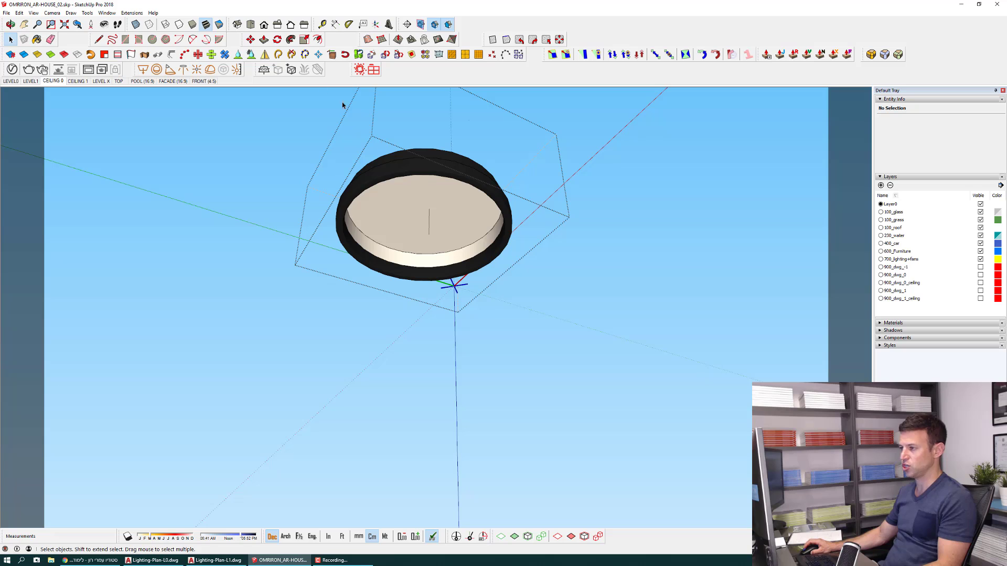
Place a 24.ies IES light at the downlight's centre and show the V-Ray lights.
{"action": "left_click", "coordinate": [183, 69]}
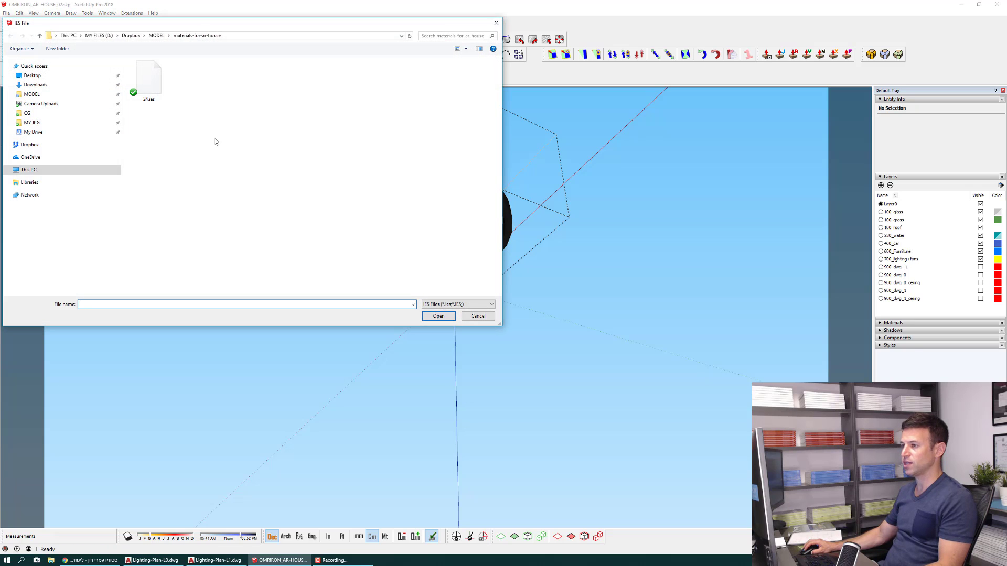
{"action": "double_click", "coordinate": [149, 79]}
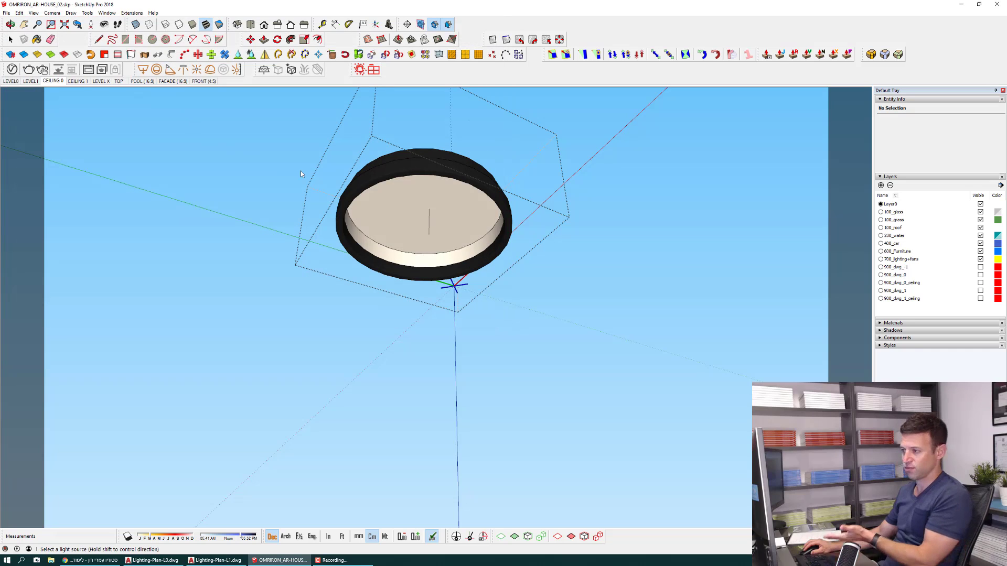
{"action": "left_click", "coordinate": [429, 222]}
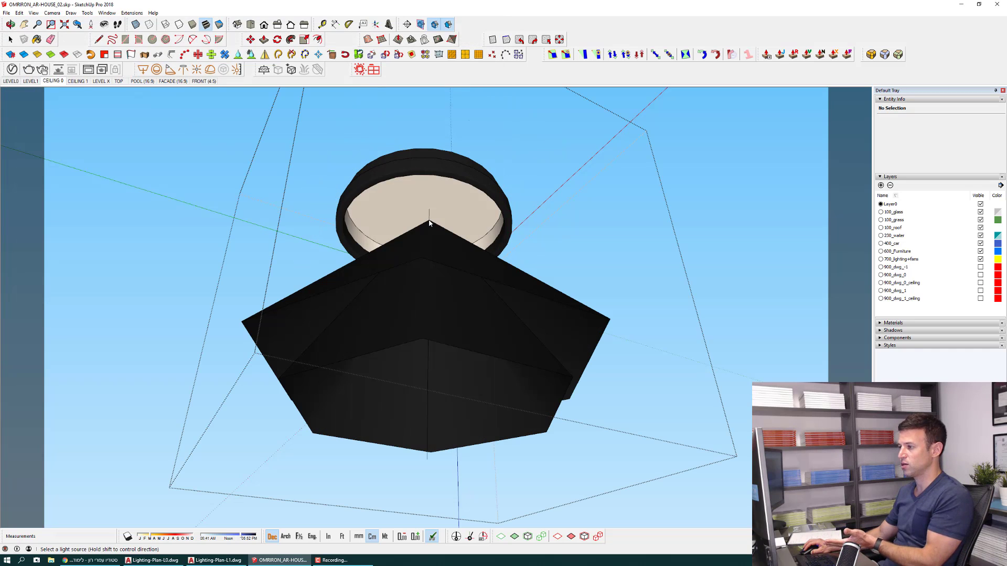
{"action": "key", "text": "space"}
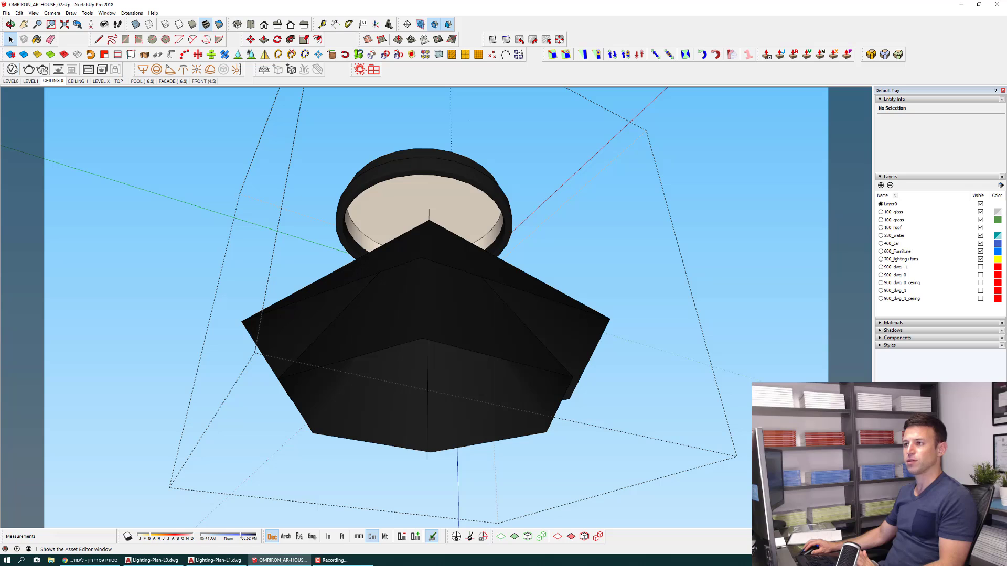
{"action": "left_click", "coordinate": [12, 69]}
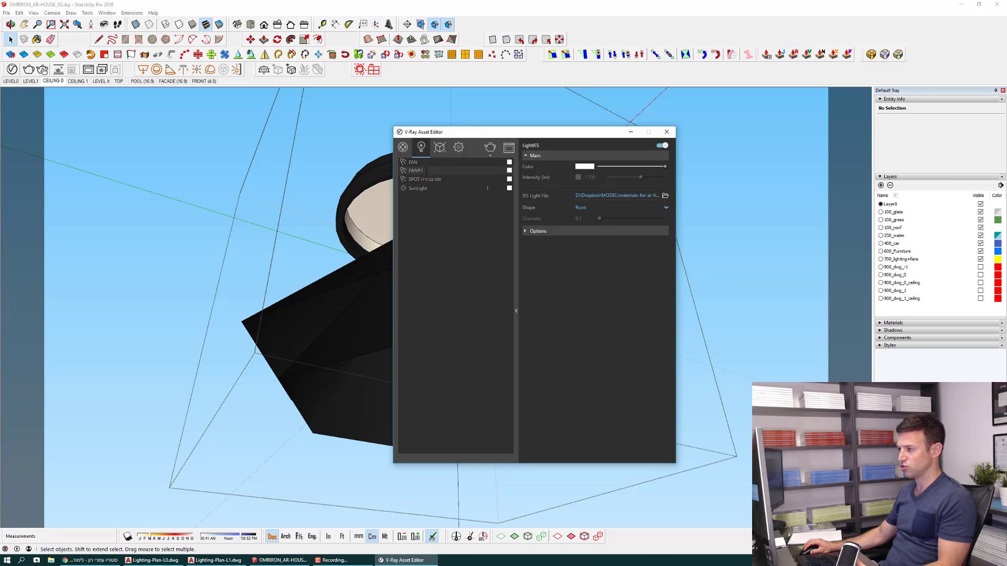
Give the downlight's IES light a Hebrew recessed-spot name and 100000 lm intensity.
{"action": "type", "text": "ה"}
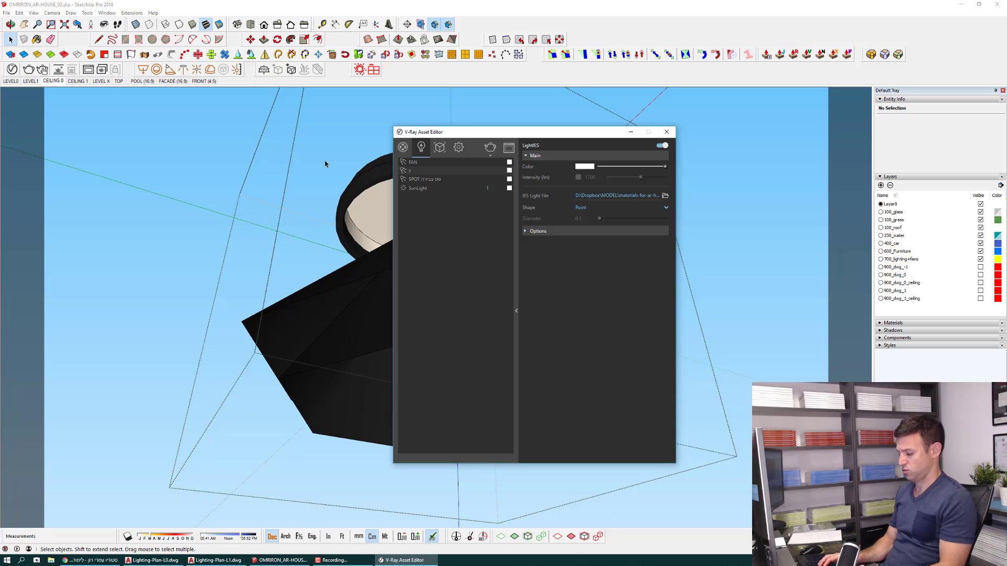
{"action": "type", "text": " שקוע"}
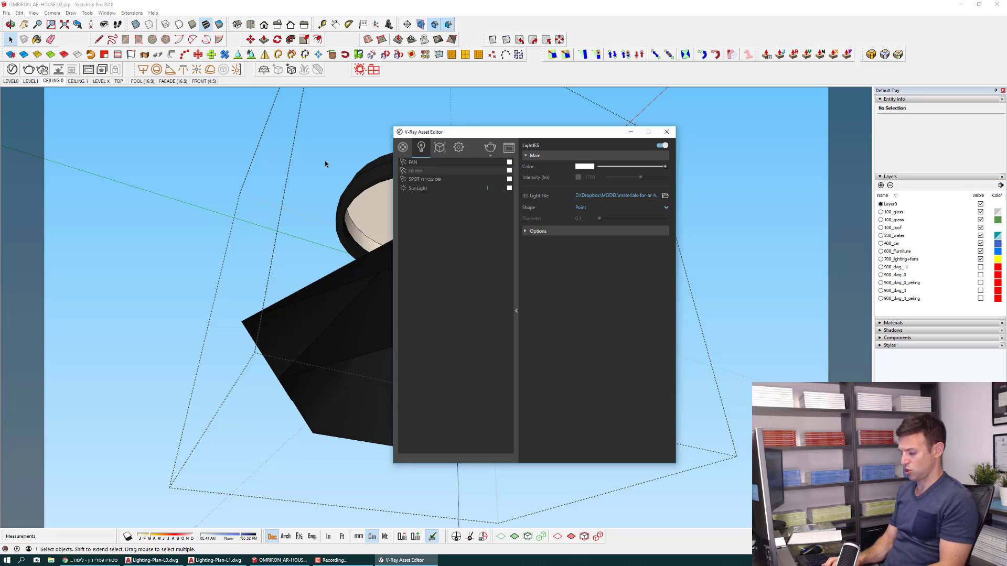
{"action": "key", "text": "Return"}
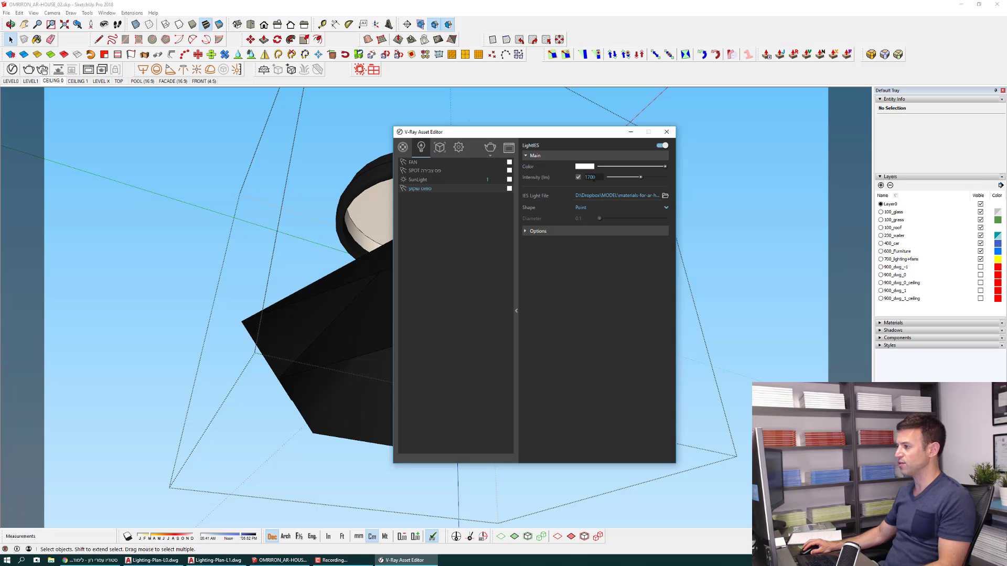
{"action": "type", "text": "100000"}
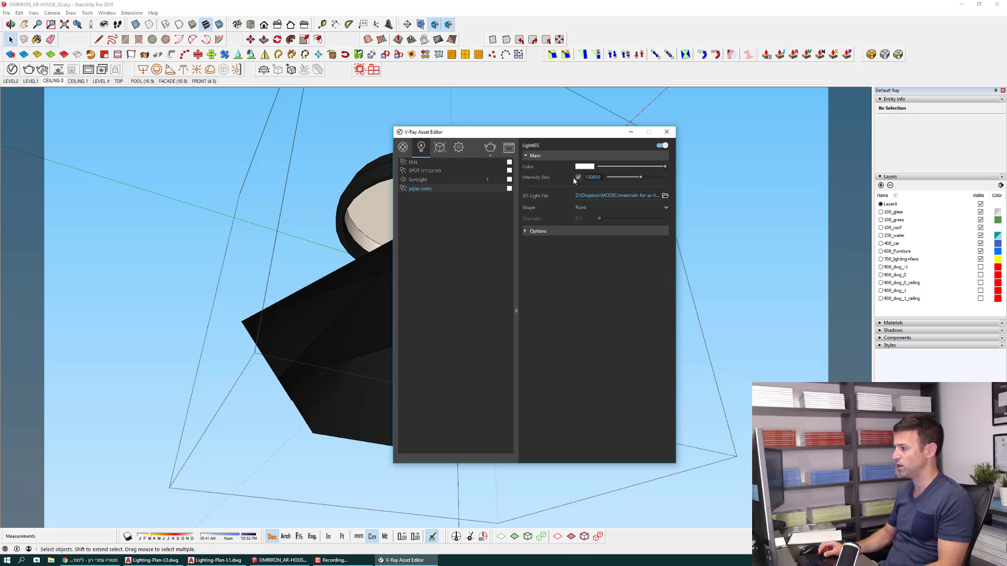
{"action": "key", "text": "Return"}
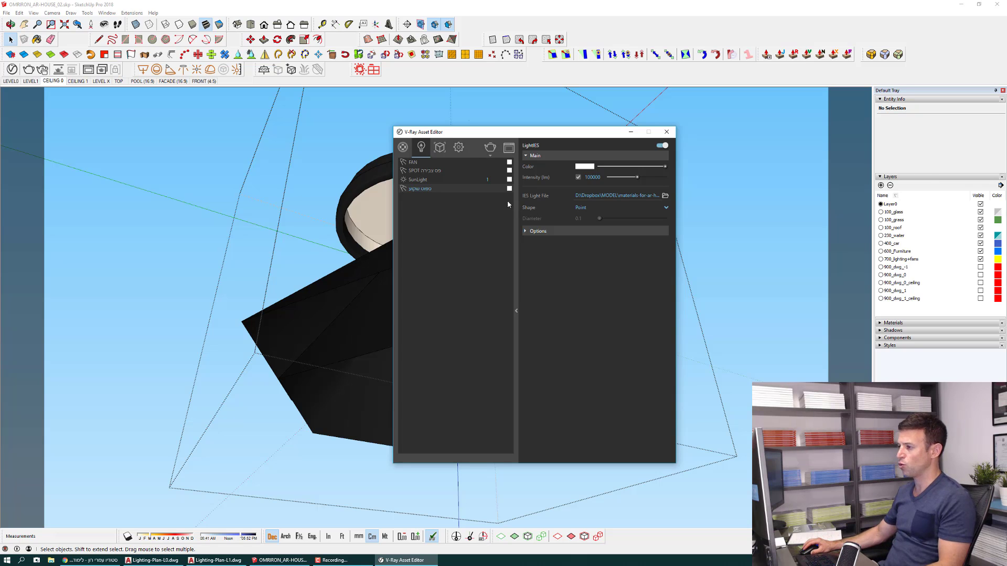
Set the downlight's IES light colour to RGB 255, 241, 224 in the Color Picker.
{"action": "left_click", "coordinate": [585, 168]}
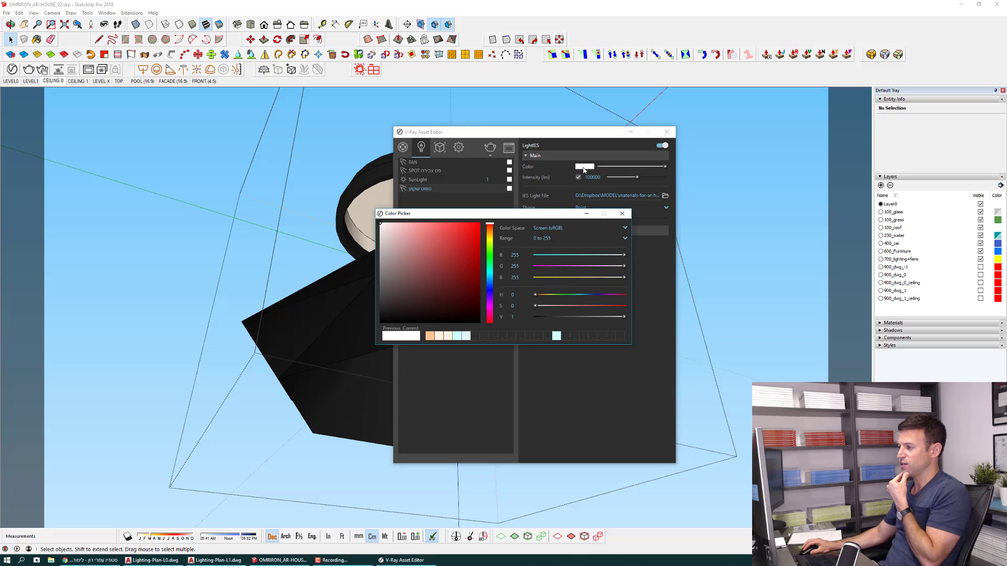
{"action": "left_click", "coordinate": [449, 336]}
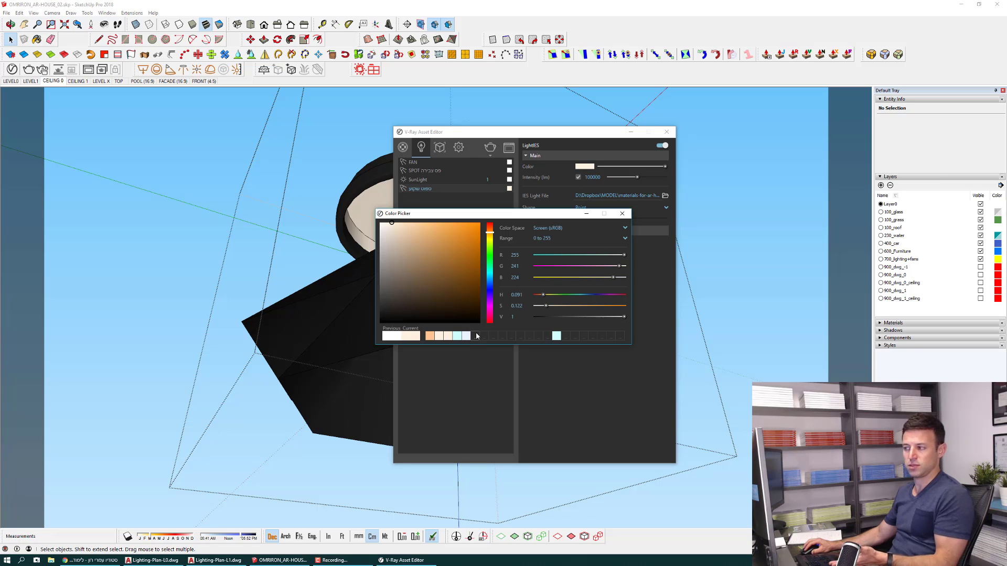
{"action": "left_click", "coordinate": [623, 214]}
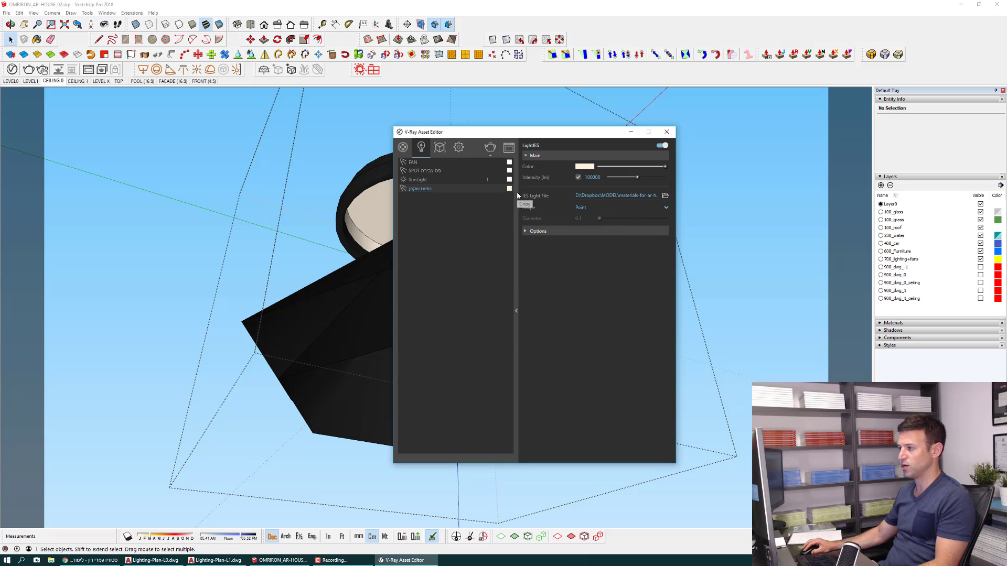
Paste the warm FFF1E0 colour onto the SPOT and FAN lights and the LED_5500k material.
{"action": "left_click", "coordinate": [508, 171]}
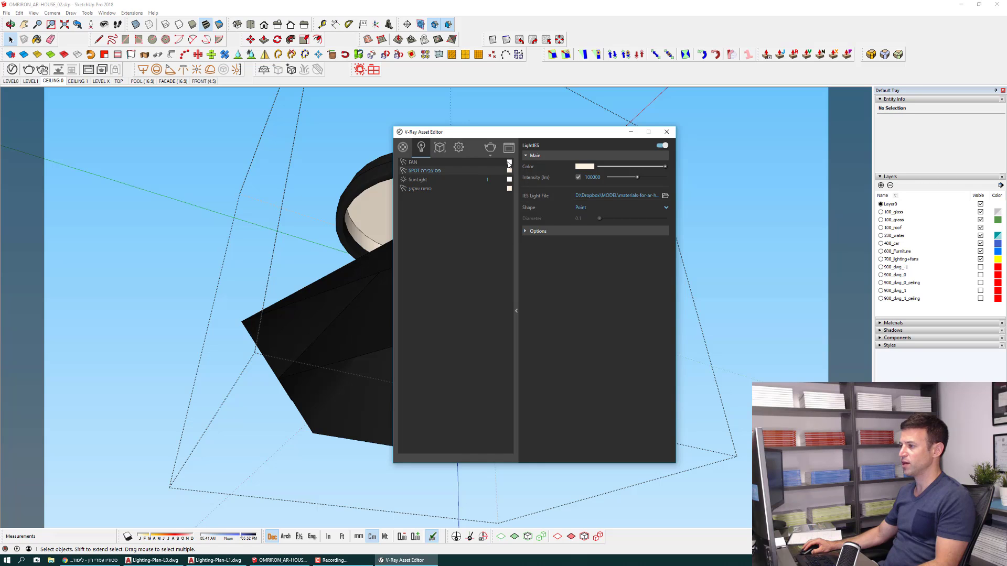
{"action": "left_click", "coordinate": [516, 178]}
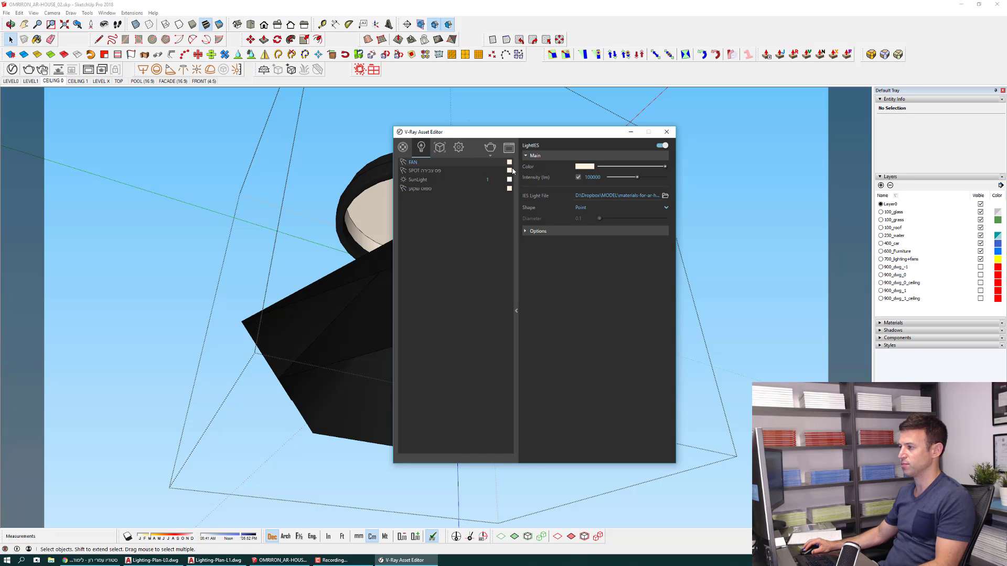
{"action": "left_click", "coordinate": [458, 148]}
{"action": "left_click", "coordinate": [403, 149]}
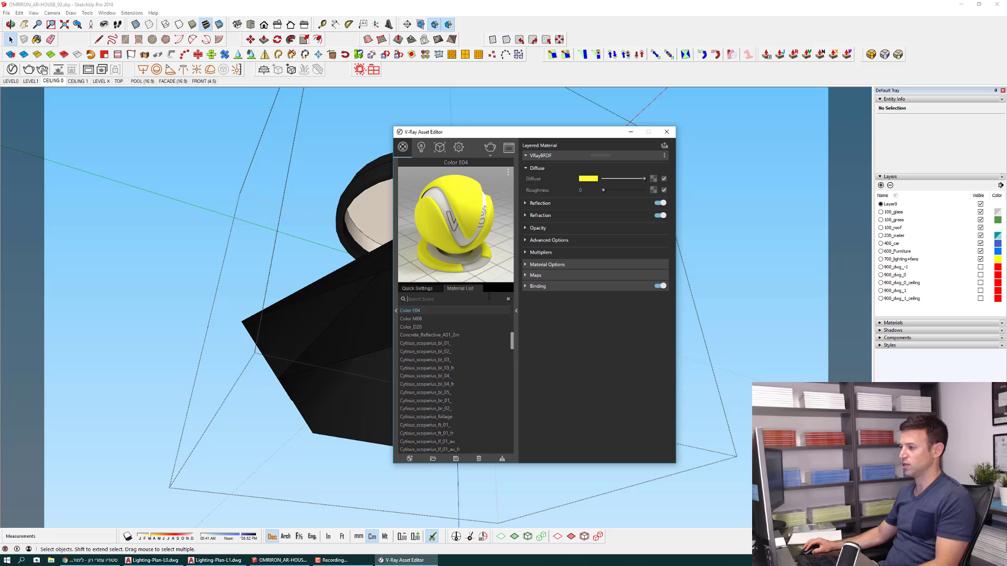
{"action": "type", "text": "LED"}
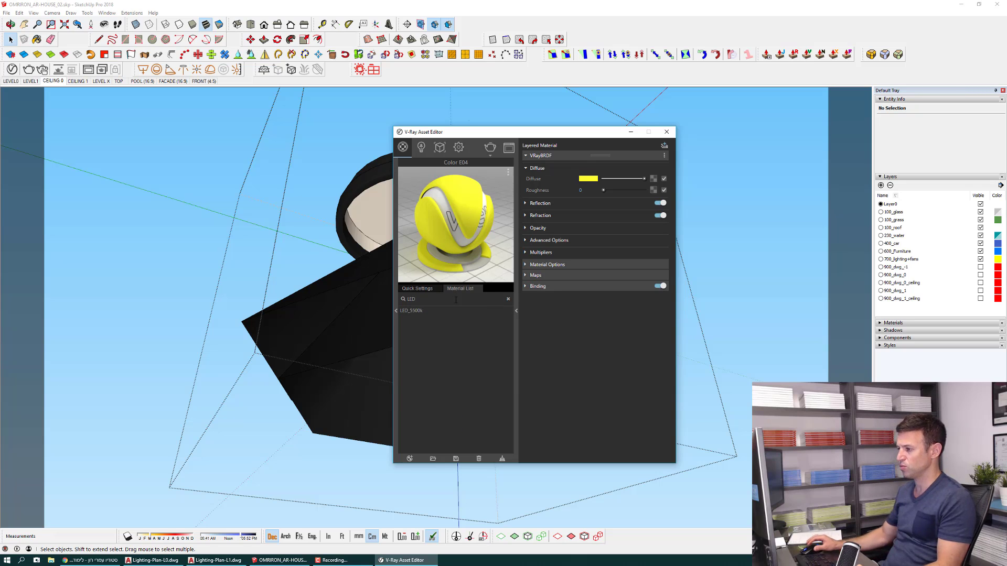
{"action": "left_click", "coordinate": [419, 311]}
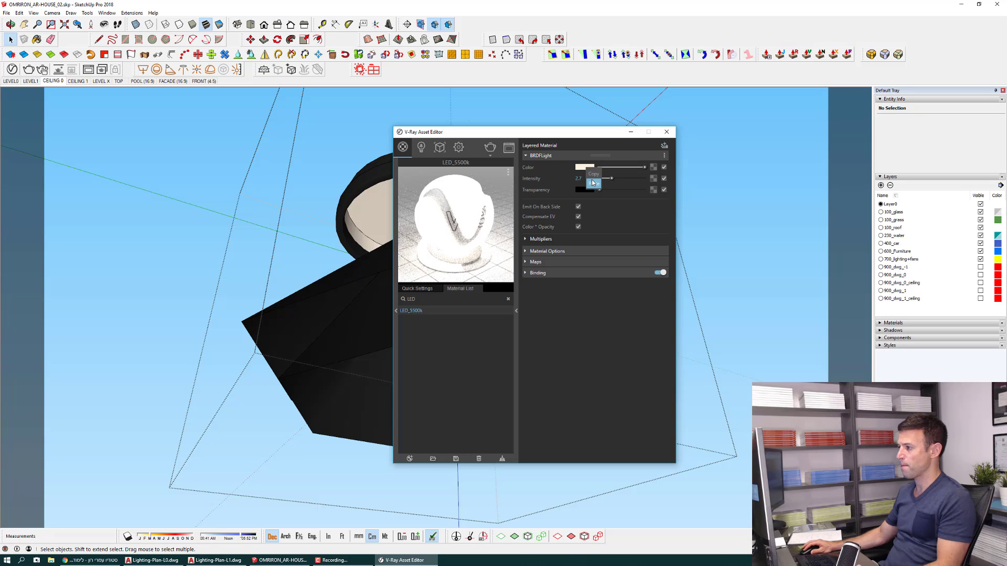
{"action": "left_click", "coordinate": [593, 182]}
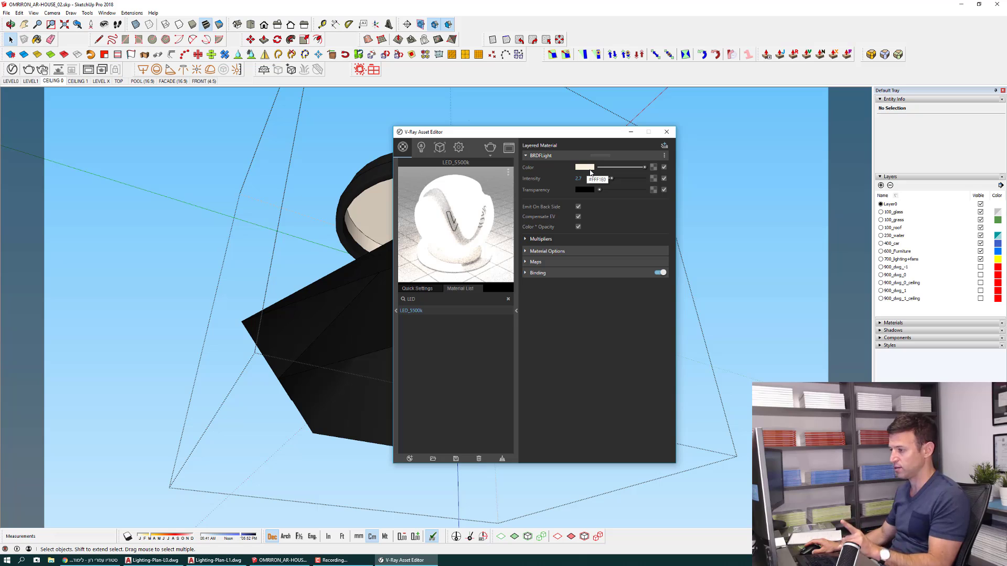
{"action": "left_click", "coordinate": [464, 149]}
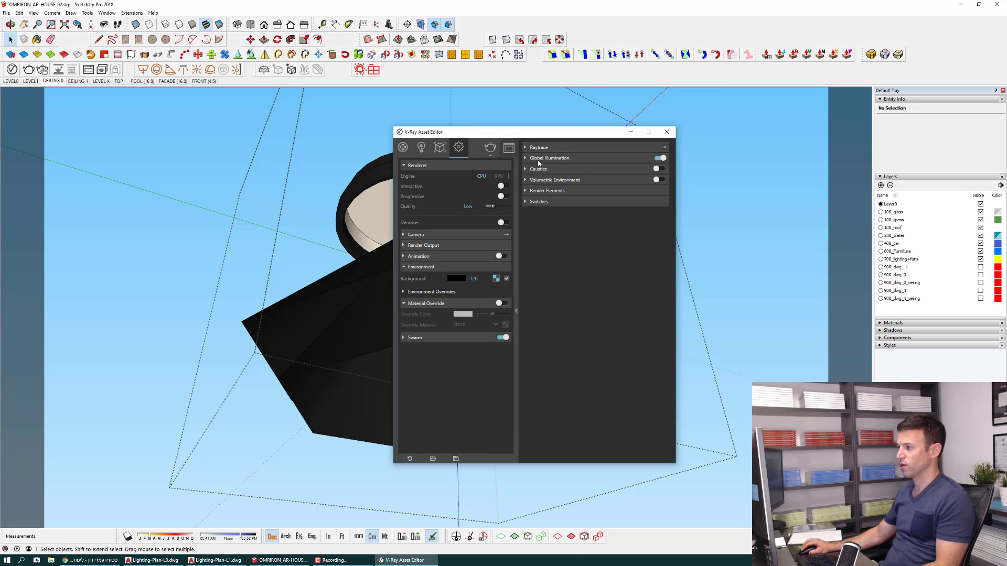
{"action": "left_click", "coordinate": [671, 137]}
{"action": "middle_click_drag", "start_coordinate": [558, 333], "coordinate": [498, 364]}
Leave the lamp group and make layer 900_dwg_0_ceiling visible.
{"action": "scroll", "coordinate": [485, 344], "scroll_direction": "down", "scroll_amount": 3}
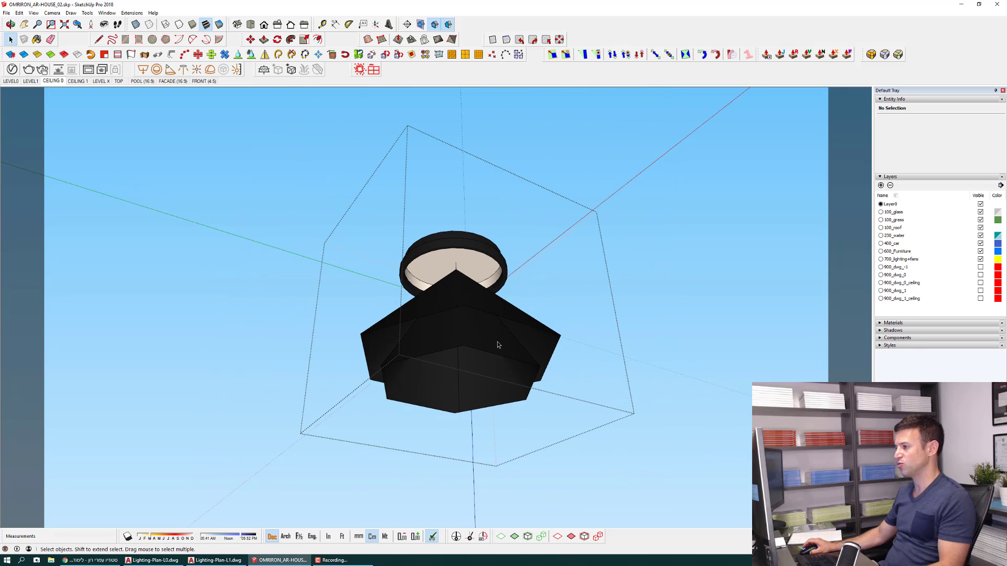
{"action": "scroll", "coordinate": [497, 345], "scroll_direction": "up", "scroll_amount": 5}
{"action": "scroll", "coordinate": [498, 344], "scroll_direction": "down", "scroll_amount": 2}
{"action": "scroll", "coordinate": [497, 344], "scroll_direction": "down", "scroll_amount": 2}
{"action": "scroll", "coordinate": [497, 340], "scroll_direction": "down", "scroll_amount": 3}
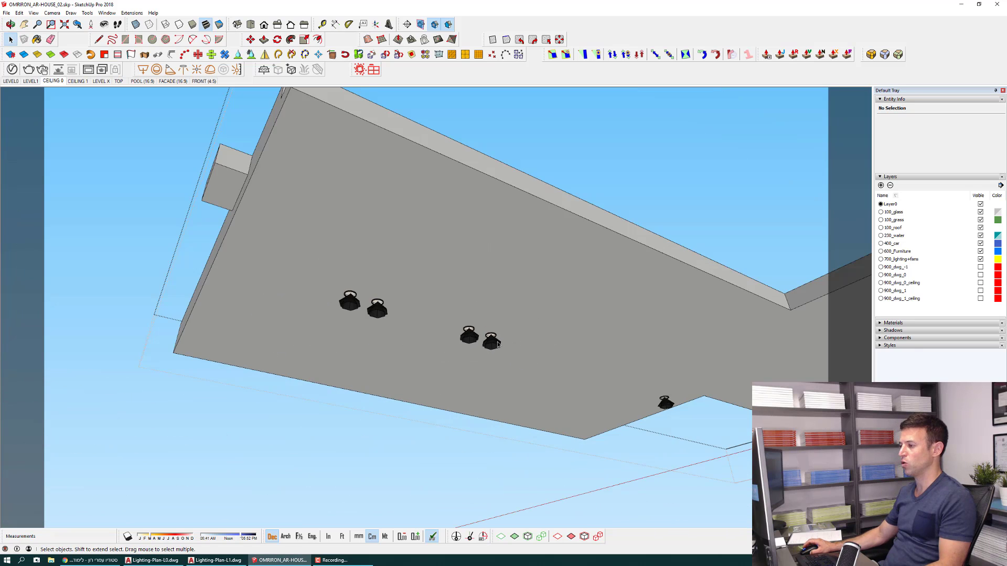
{"action": "scroll", "coordinate": [496, 335], "scroll_direction": "down", "scroll_amount": 2}
{"action": "key", "text": "Escape"}
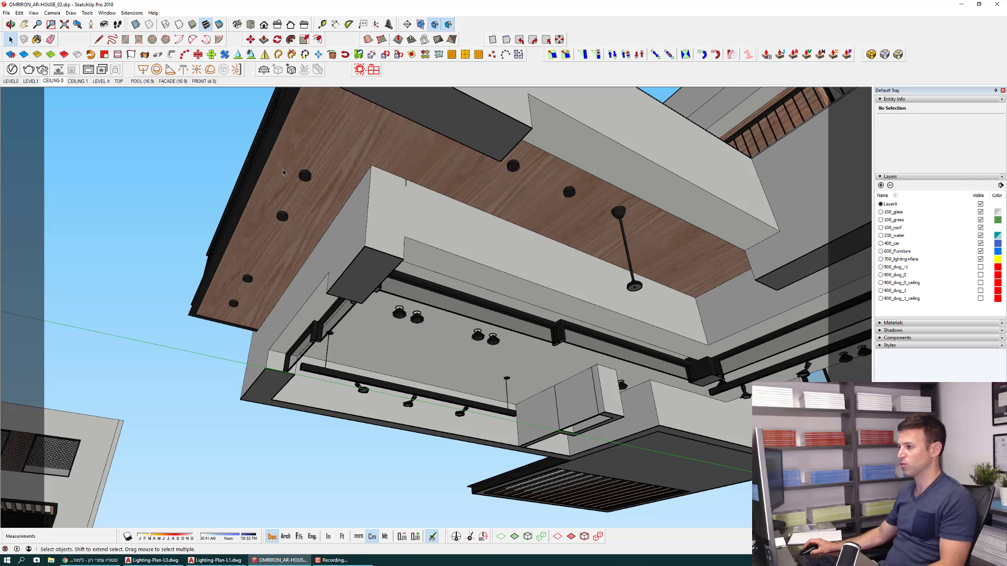
{"action": "scroll", "coordinate": [383, 197], "scroll_direction": "up", "scroll_amount": 2}
{"action": "scroll", "coordinate": [391, 198], "scroll_direction": "up", "scroll_amount": 2}
{"action": "scroll", "coordinate": [405, 196], "scroll_direction": "up", "scroll_amount": 2}
{"action": "scroll", "coordinate": [417, 197], "scroll_direction": "up", "scroll_amount": 2}
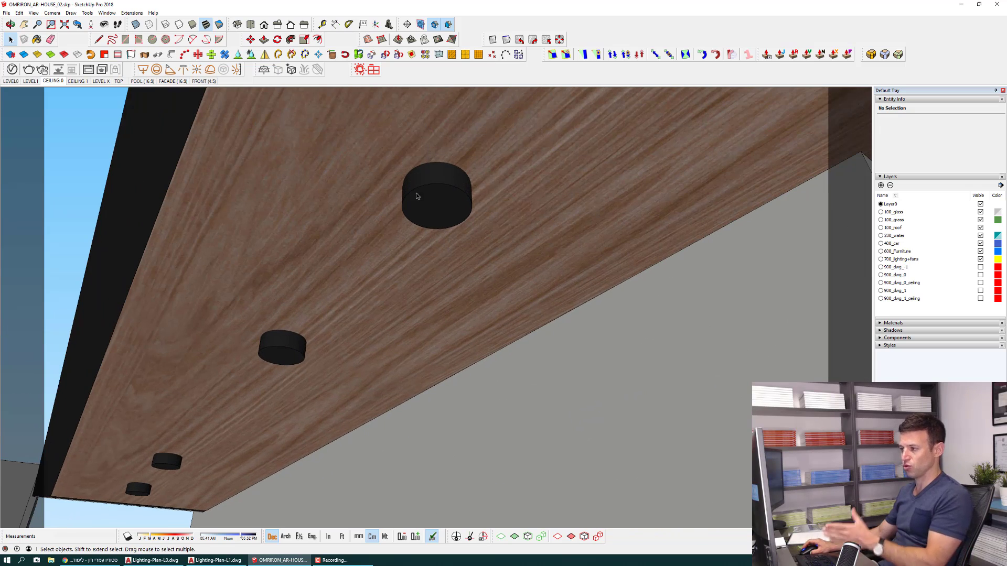
{"action": "left_click", "coordinate": [419, 195]}
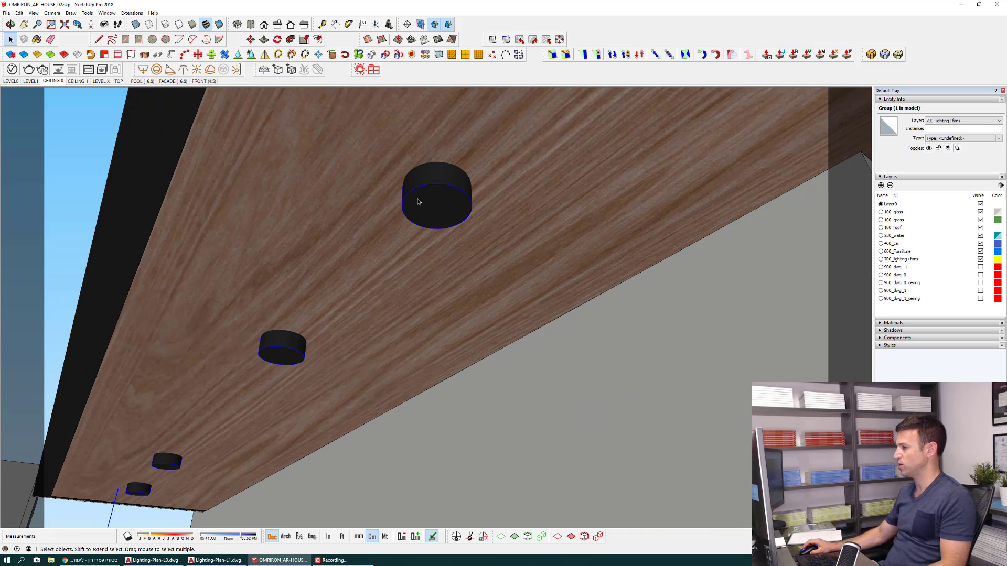
{"action": "left_click", "coordinate": [981, 283]}
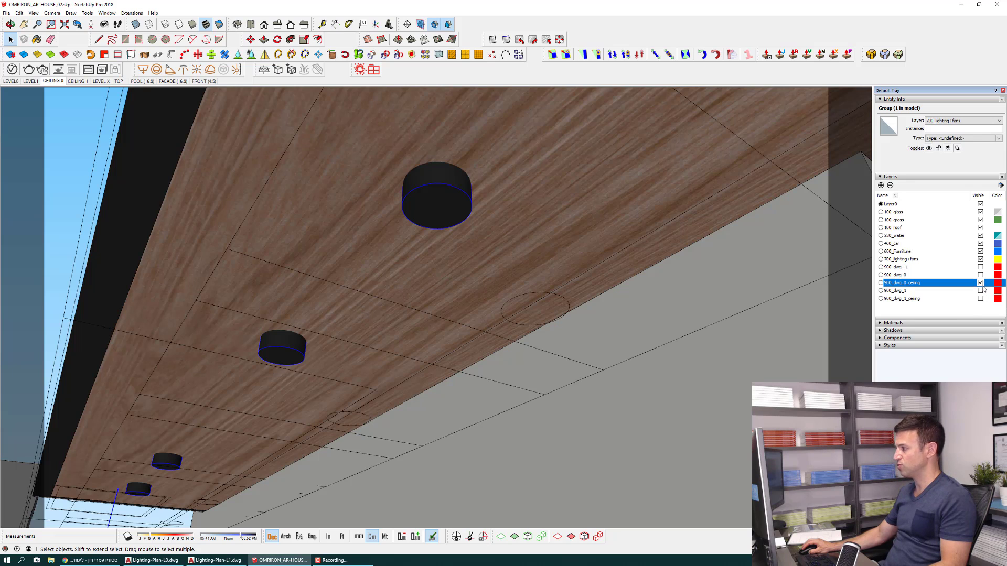
Hide and re-show the 700_lighting+fans layer while orbiting toward the ceiling.
{"action": "left_click", "coordinate": [980, 259]}
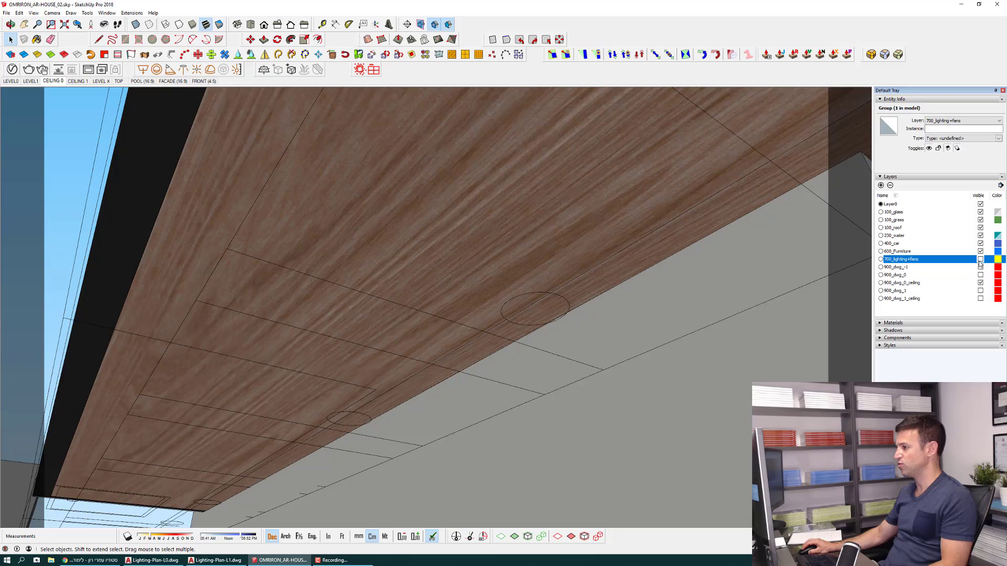
{"action": "mouse_move", "coordinate": [451, 272]}
{"action": "middle_mouse_down"}
{"action": "mouse_move", "coordinate": [401, 248]}
{"action": "mouse_move", "coordinate": [377, 259]}
{"action": "mouse_move", "coordinate": [597, 321]}
{"action": "mouse_move", "coordinate": [398, 283]}
{"action": "mouse_move", "coordinate": [257, 238]}
{"action": "mouse_move", "coordinate": [356, 266]}
{"action": "mouse_move", "coordinate": [425, 315]}
{"action": "middle_mouse_up"}
{"action": "scroll", "coordinate": [356, 266], "scroll_direction": "down", "scroll_amount": 5}
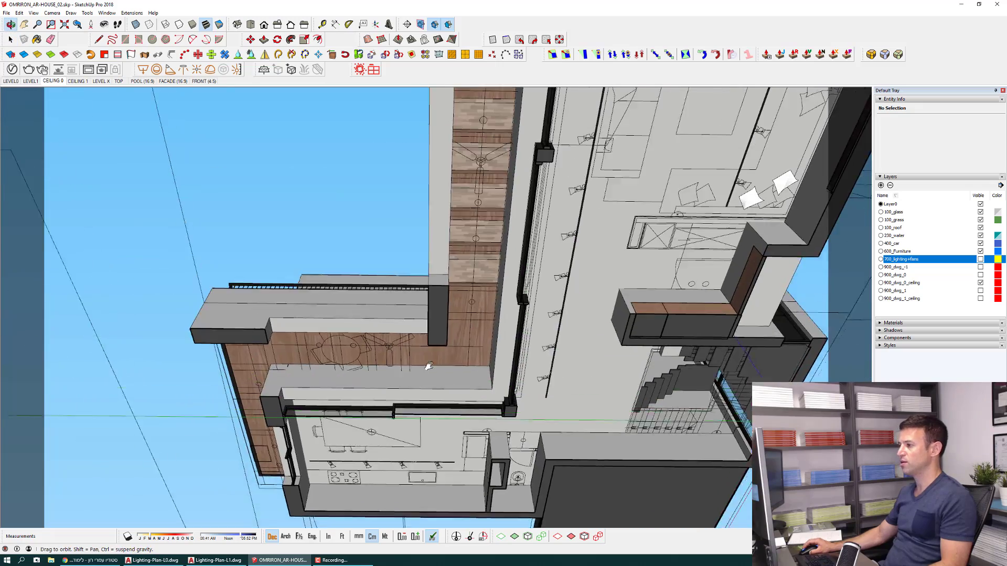
{"action": "scroll", "coordinate": [425, 315], "scroll_direction": "up", "scroll_amount": 3}
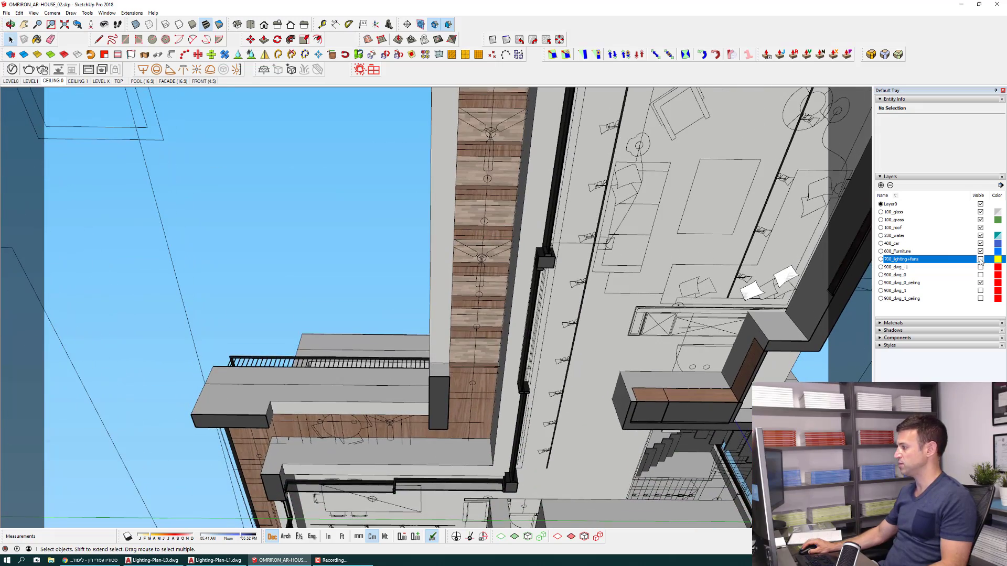
{"action": "left_click", "coordinate": [980, 260]}
{"action": "scroll", "coordinate": [562, 247], "scroll_direction": "up", "scroll_amount": 3}
{"action": "scroll", "coordinate": [556, 249], "scroll_direction": "up", "scroll_amount": 3}
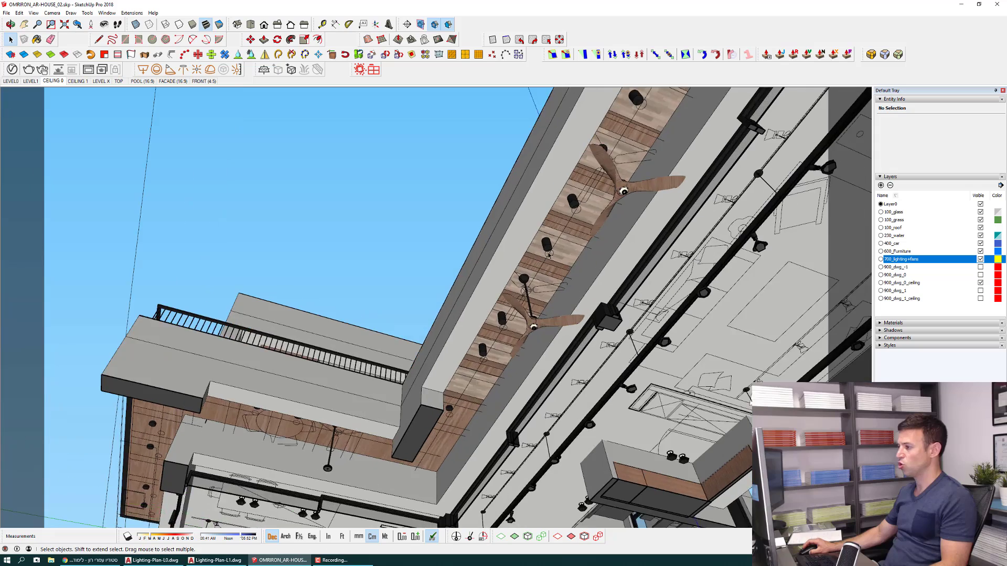
{"action": "scroll", "coordinate": [548, 248], "scroll_direction": "up", "scroll_amount": 3}
{"action": "scroll", "coordinate": [540, 249], "scroll_direction": "up", "scroll_amount": 3}
{"action": "scroll", "coordinate": [541, 249], "scroll_direction": "up", "scroll_amount": 3}
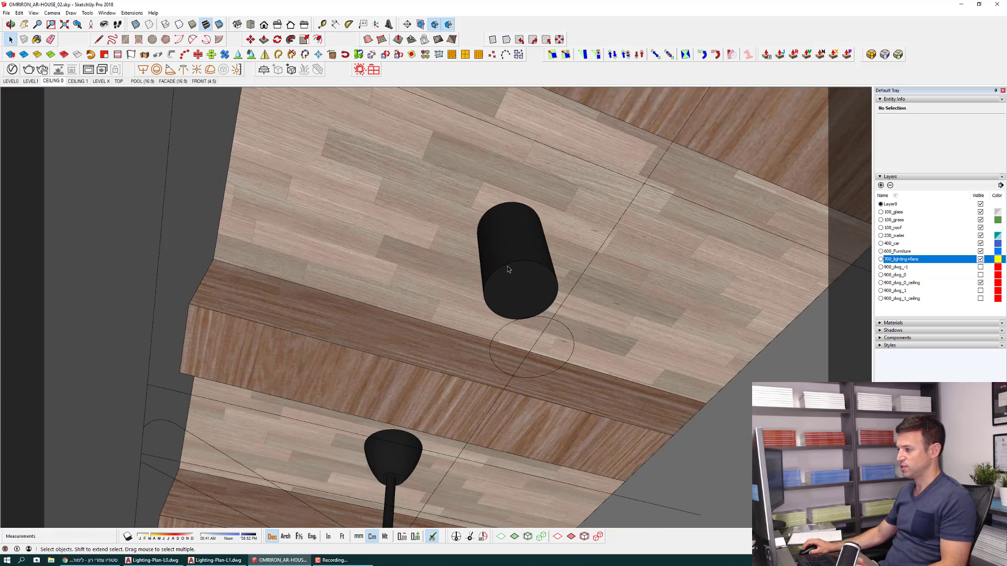
Select the cylindrical ceiling light and zoom in on it.
{"action": "scroll", "coordinate": [508, 269], "scroll_direction": "up", "scroll_amount": 2}
{"action": "left_click", "coordinate": [507, 267]}
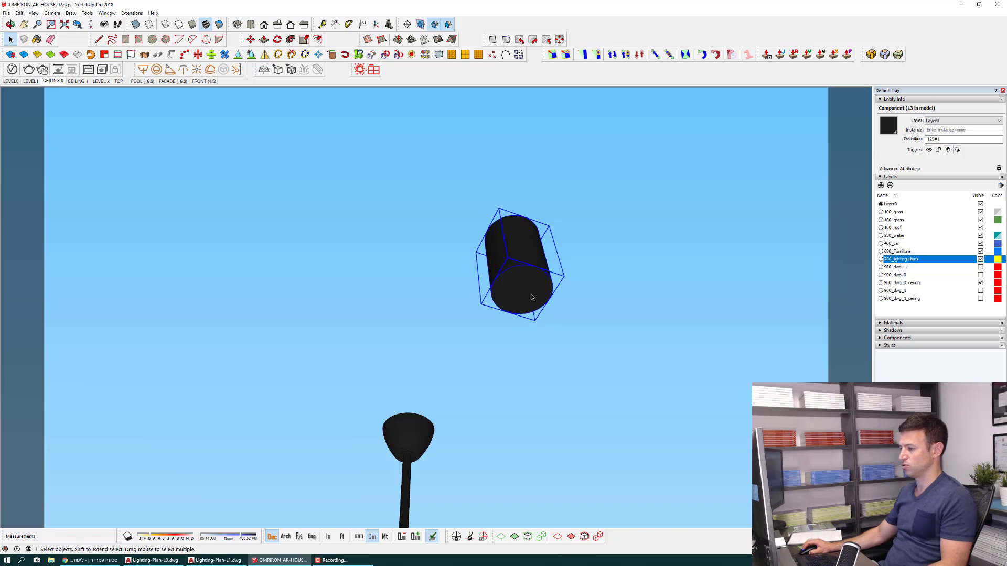
{"action": "scroll", "coordinate": [531, 298], "scroll_direction": "down", "scroll_amount": 3}
{"action": "scroll", "coordinate": [531, 297], "scroll_direction": "down", "scroll_amount": 1}
{"action": "scroll", "coordinate": [463, 358], "scroll_direction": "down", "scroll_amount": 4}
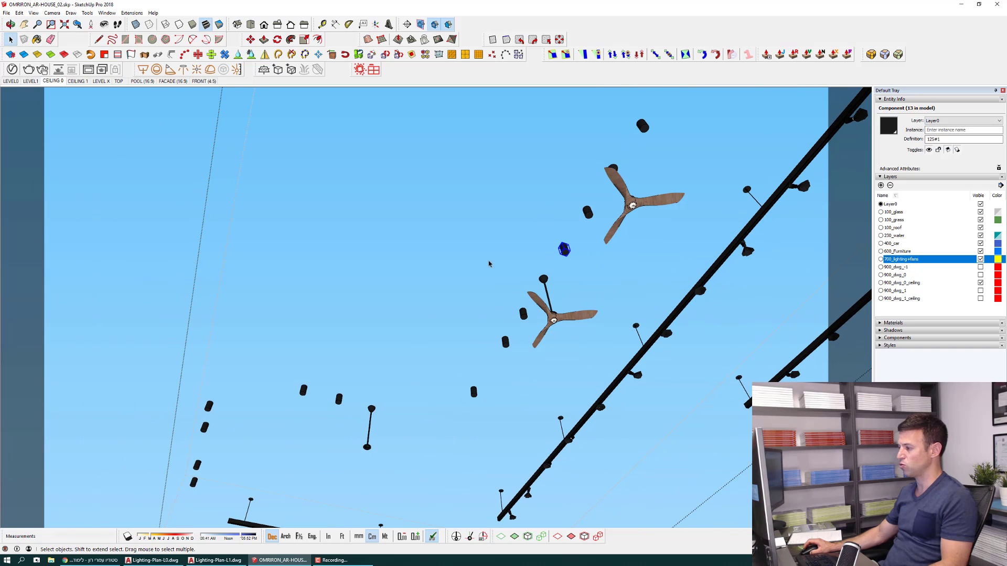
{"action": "scroll", "coordinate": [474, 294], "scroll_direction": "up", "scroll_amount": 5}
{"action": "scroll", "coordinate": [504, 341], "scroll_direction": "up", "scroll_amount": 5}
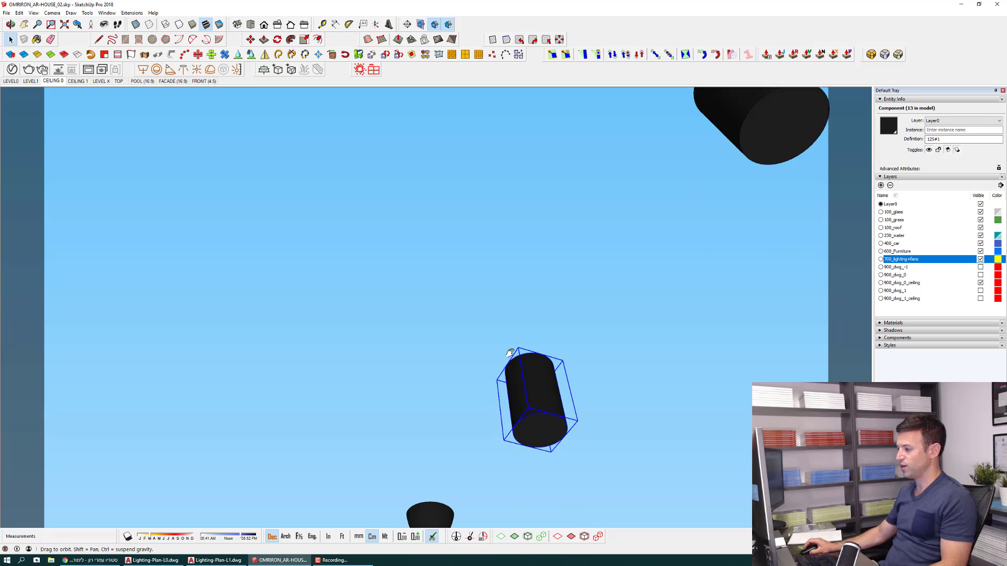
{"action": "middle_click_drag", "start_coordinate": [510, 352], "coordinate": [540, 346], "text": "shift"}
{"action": "scroll", "coordinate": [540, 346], "scroll_direction": "up", "scroll_amount": 2}
{"action": "scroll", "coordinate": [542, 351], "scroll_direction": "up", "scroll_amount": 3}
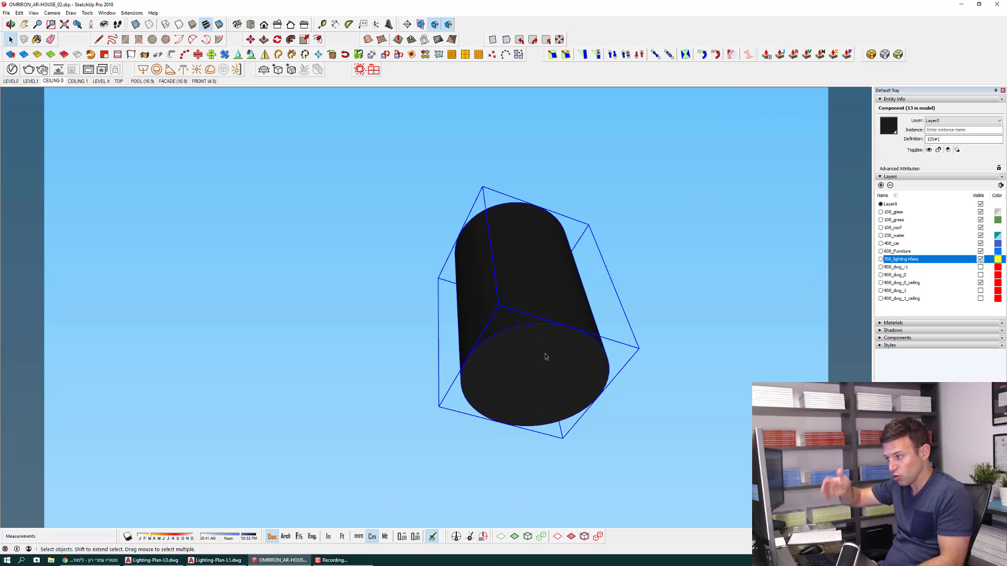
Enter the cylinder light component and select its inner solid group.
{"action": "double_click", "coordinate": [544, 353]}
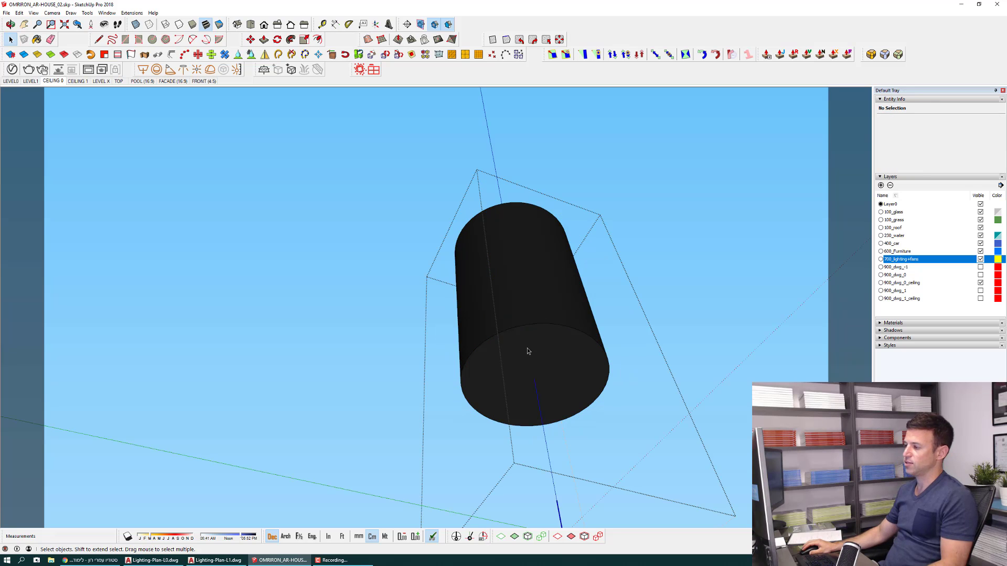
{"action": "left_click", "coordinate": [529, 352]}
{"action": "middle_click_drag", "start_coordinate": [527, 353], "coordinate": [525, 354]}
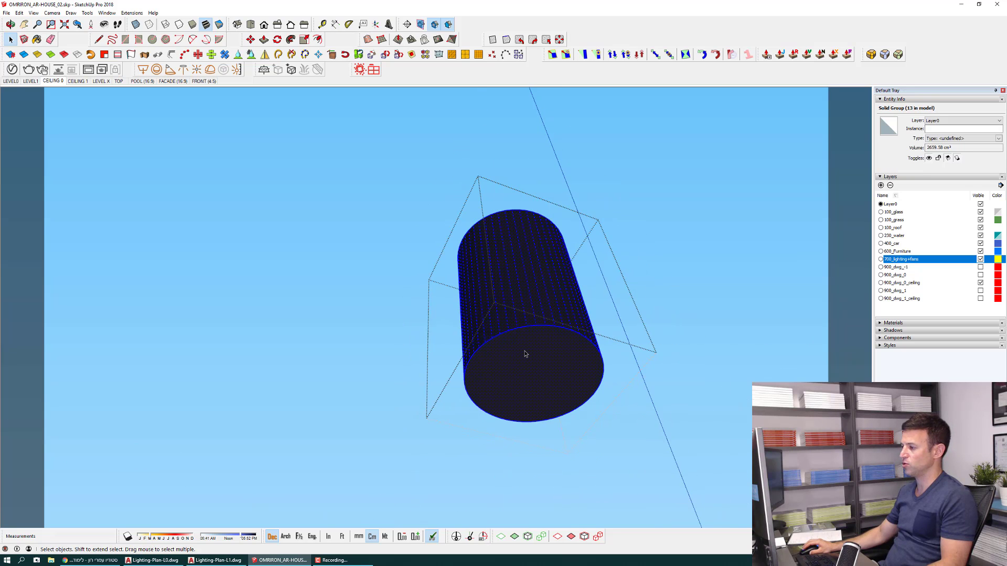
{"action": "scroll", "coordinate": [525, 354], "scroll_direction": "down", "scroll_amount": 3}
Lengthen the cylinder by pulling its bottom face down.
{"action": "triple_click", "coordinate": [525, 362]}
{"action": "key", "text": "p"}
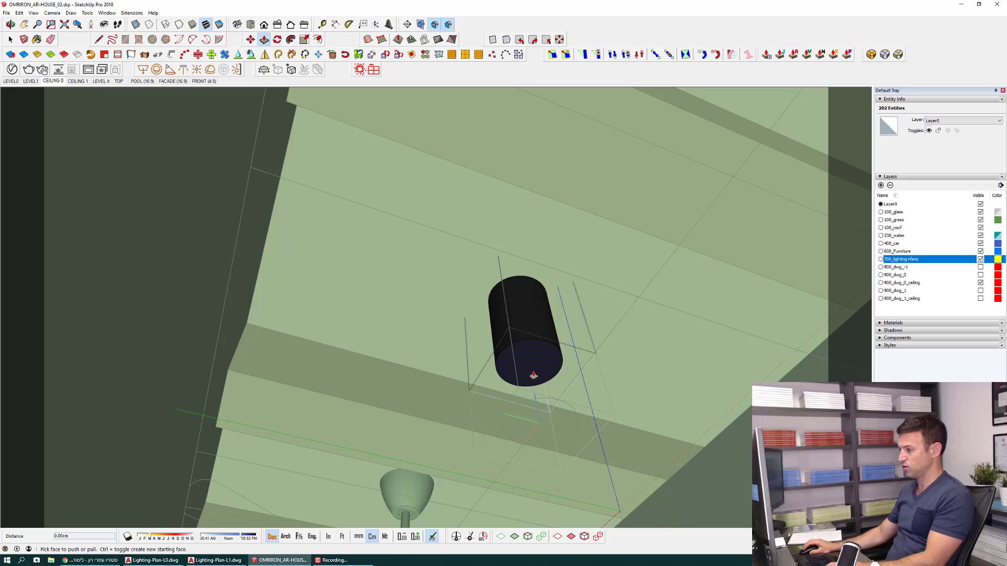
{"action": "left_click_drag", "start_coordinate": [523, 367], "coordinate": [541, 438]}
{"action": "scroll", "coordinate": [540, 430], "scroll_direction": "up", "scroll_amount": 2}
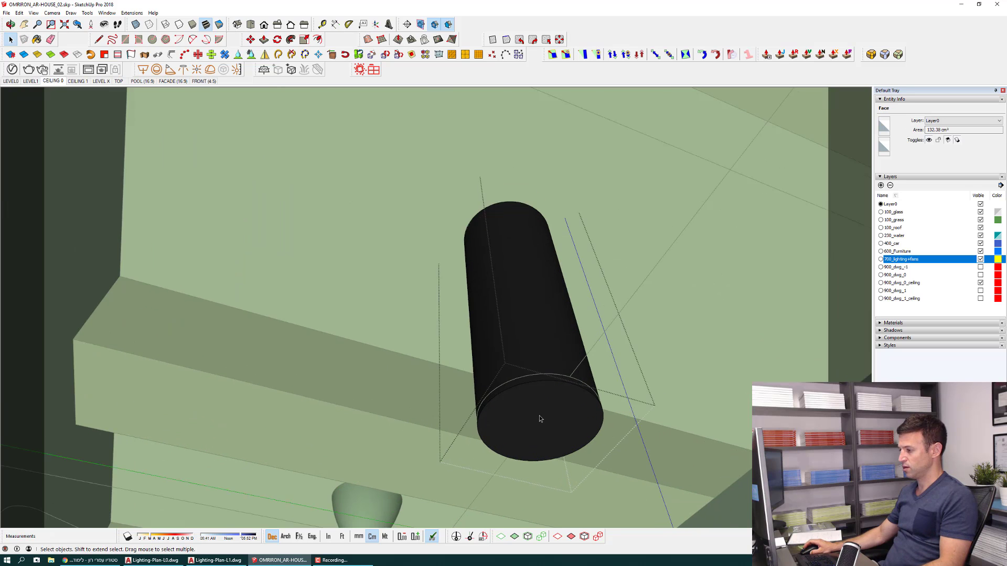
{"action": "scroll", "coordinate": [539, 415], "scroll_direction": "up", "scroll_amount": 1}
{"action": "scroll", "coordinate": [536, 409], "scroll_direction": "up", "scroll_amount": 2}
Offset the bottom face 1 cm inward and recess the inner disc 1 cm.
{"action": "key", "text": "f"}
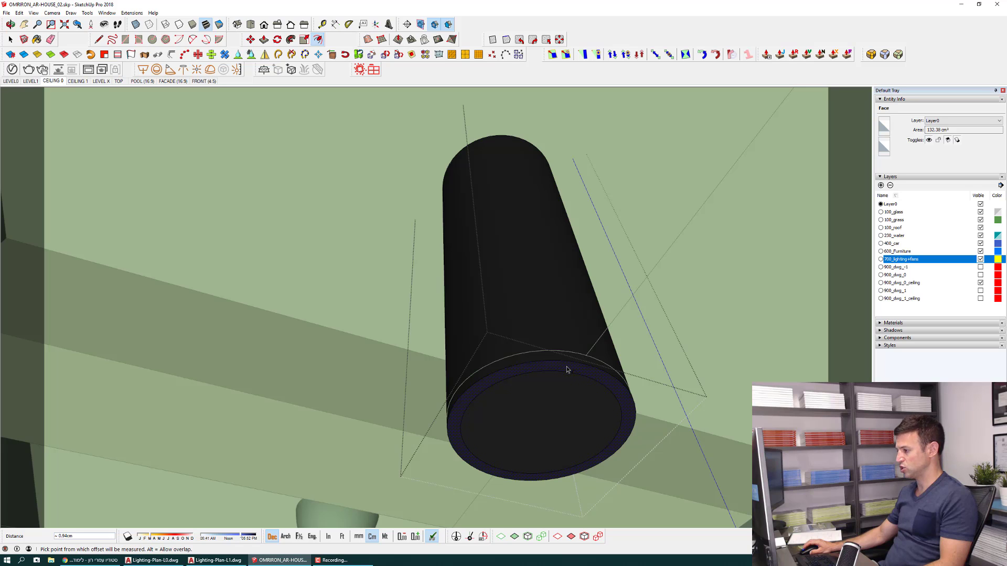
{"action": "type", "text": "1"}
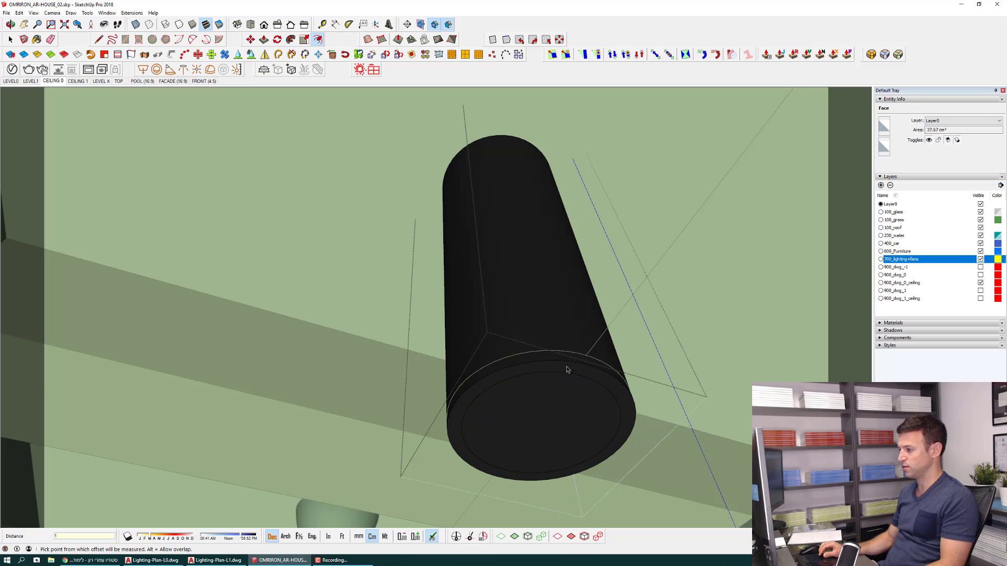
{"action": "key", "text": "Return"}
{"action": "key", "text": "p"}
{"action": "scroll", "coordinate": [559, 417], "scroll_direction": "up", "scroll_amount": 3}
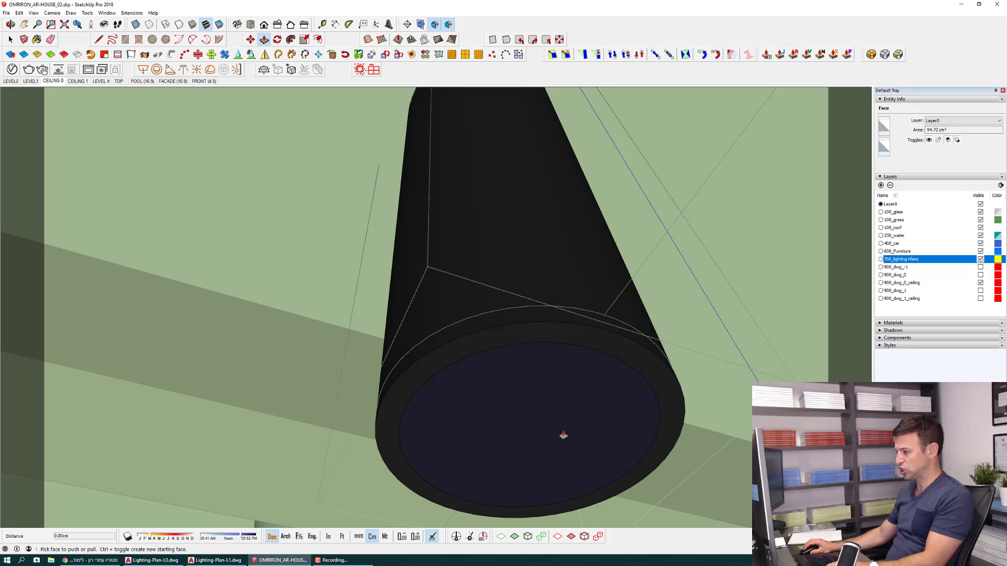
{"action": "left_click", "coordinate": [563, 435]}
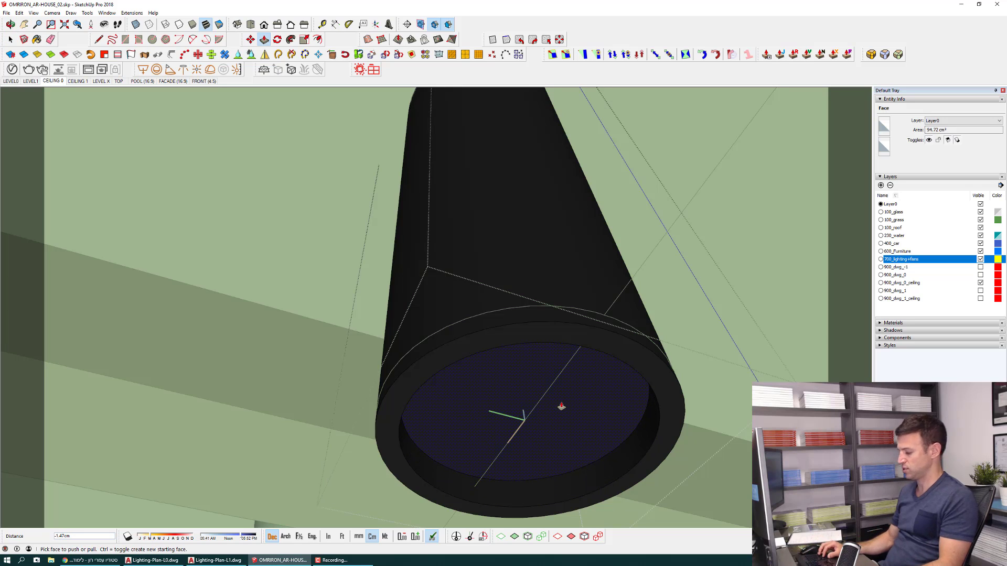
{"action": "left_click", "coordinate": [561, 406]}
{"action": "type", "text": "1"}
{"action": "key", "text": "Return"}
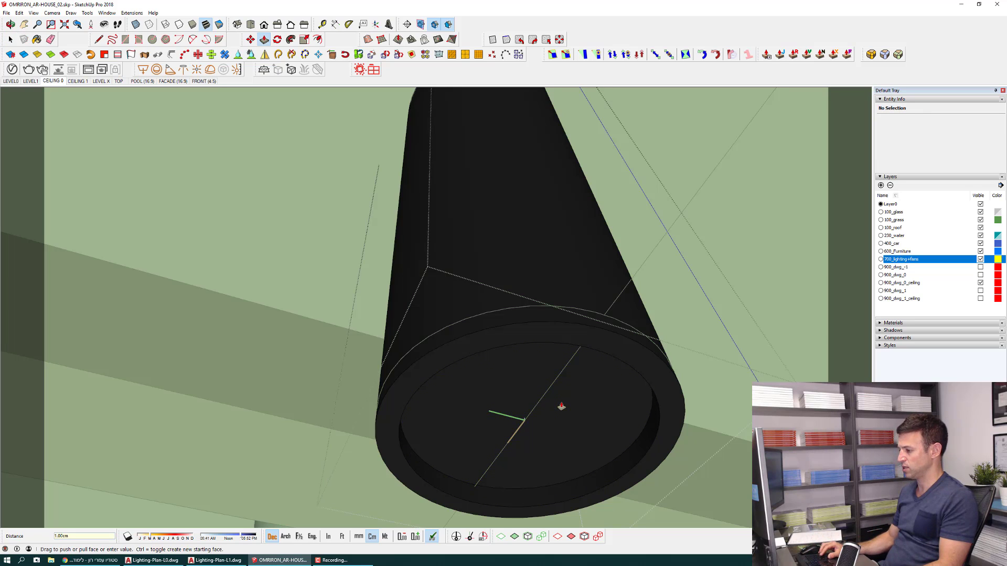
Paint the recessed inner disc with the LED_5500k material.
{"action": "key", "text": "space"}
{"action": "left_click", "coordinate": [583, 396]}
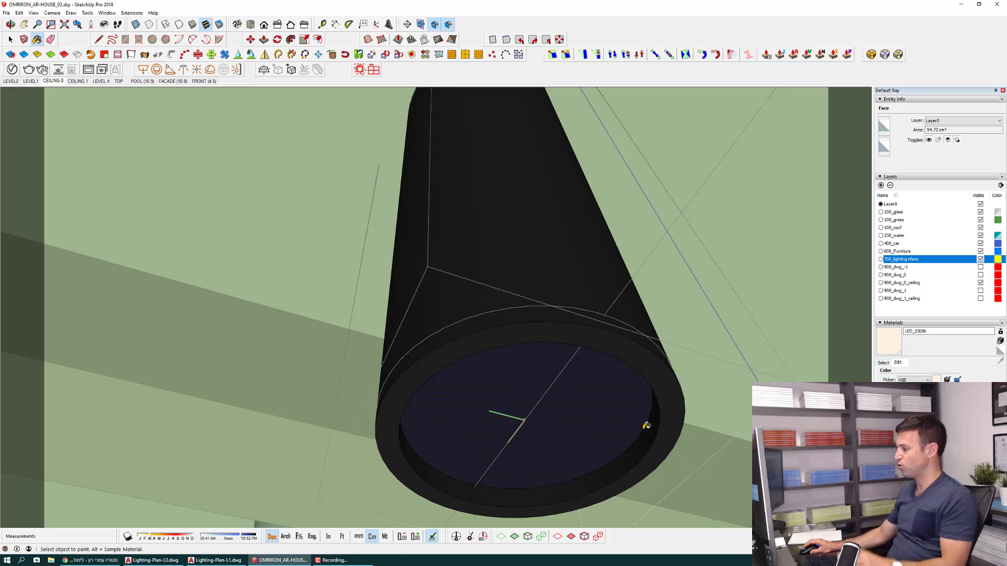
{"action": "left_click", "coordinate": [571, 413]}
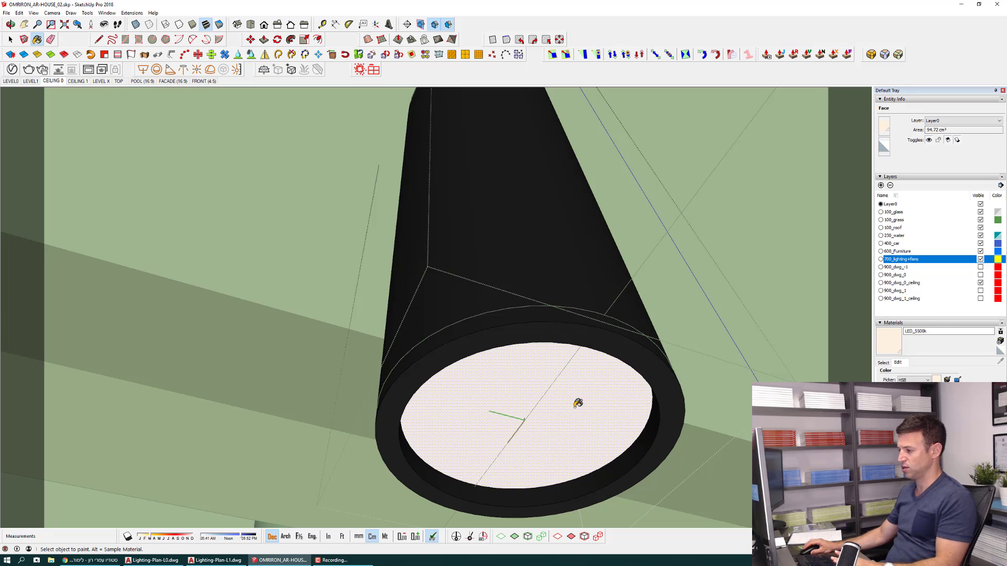
{"action": "mouse_move", "coordinate": [577, 403]}
{"action": "middle_mouse_down"}
{"action": "mouse_move", "coordinate": [483, 409]}
{"action": "mouse_move", "coordinate": [518, 404]}
{"action": "middle_mouse_up"}
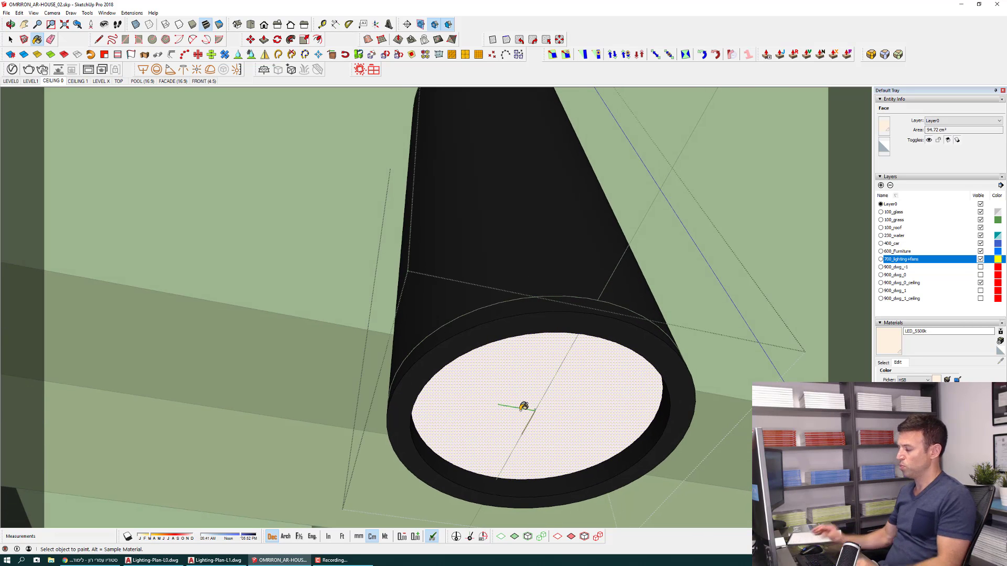
Reopen the cylinder component and select all its faces and edges.
{"action": "key", "text": "space"}
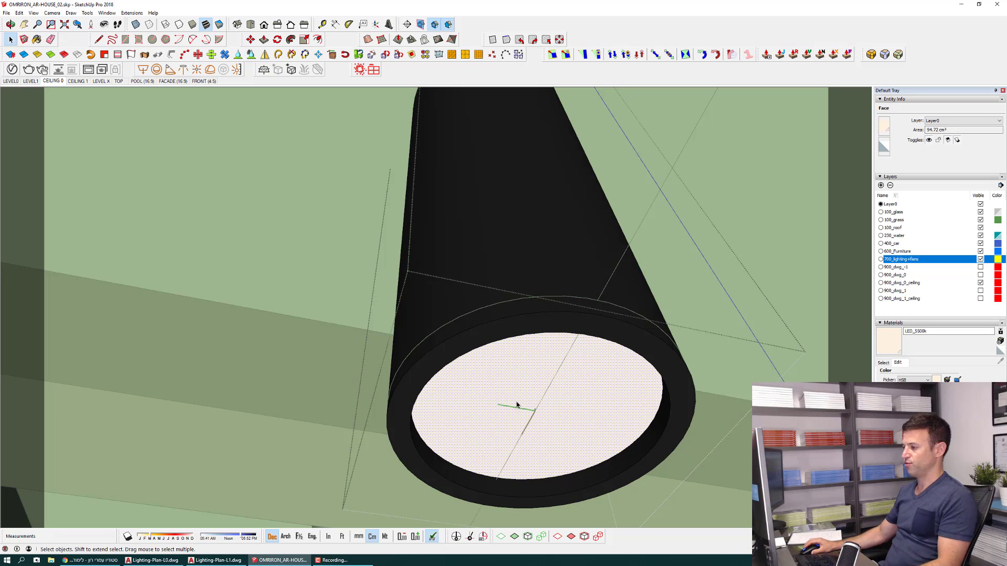
{"action": "scroll", "coordinate": [506, 405], "scroll_direction": "down", "scroll_amount": 3}
{"action": "scroll", "coordinate": [512, 451], "scroll_direction": "down", "scroll_amount": 3}
{"action": "scroll", "coordinate": [511, 407], "scroll_direction": "down", "scroll_amount": 2}
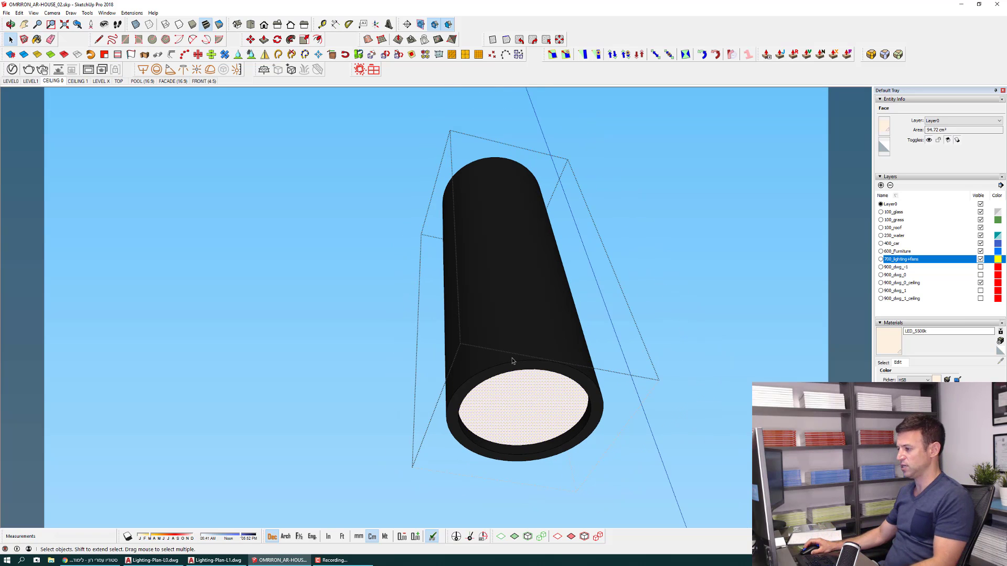
{"action": "left_click", "coordinate": [515, 340]}
{"action": "double_click", "coordinate": [511, 349]}
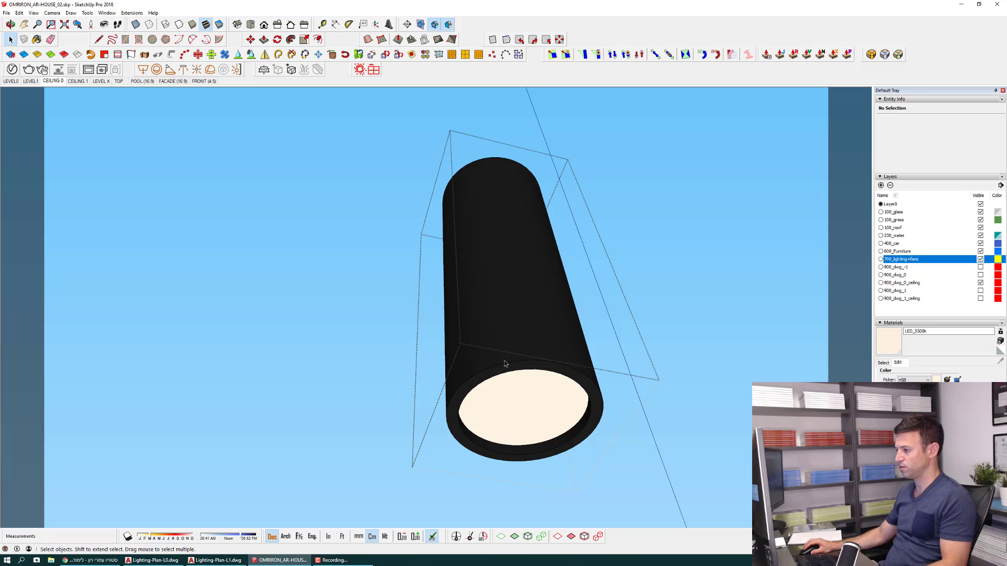
{"action": "left_click", "coordinate": [504, 363]}
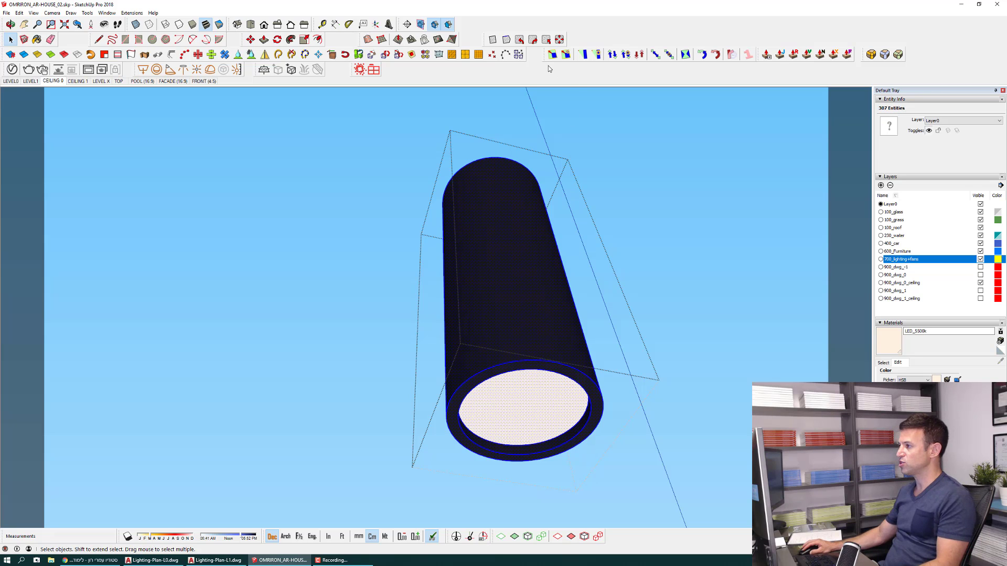
Box-taper the cylinder with FredoScale, dragging the bottom grip upward to slant its end.
{"action": "mouse_move", "coordinate": [542, 58]}
{"action": "left_mouse_down"}
{"action": "mouse_move", "coordinate": [547, 169]}
{"action": "mouse_move", "coordinate": [628, 55]}
{"action": "left_mouse_up"}
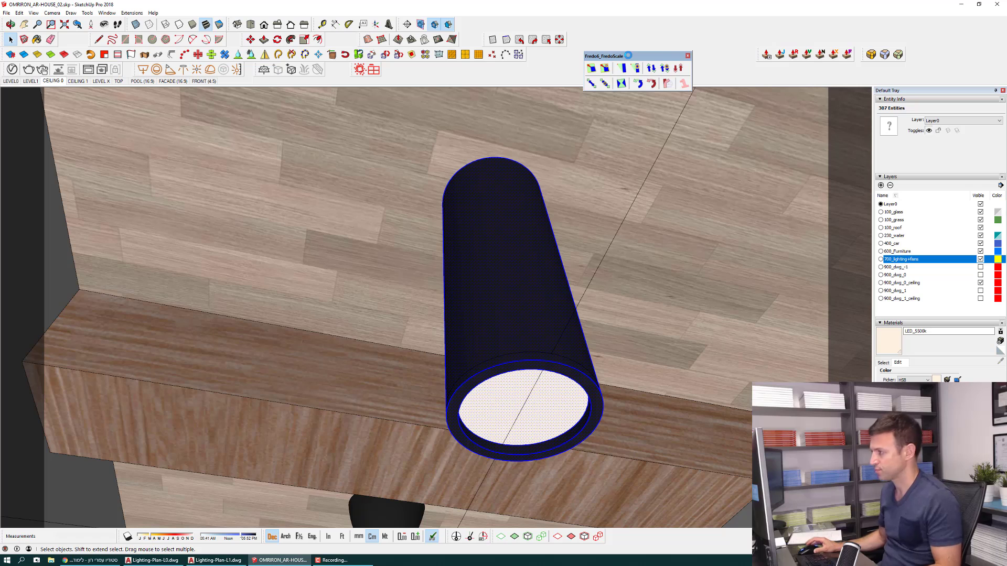
{"action": "double_click", "coordinate": [628, 55]}
{"action": "left_click", "coordinate": [628, 56]}
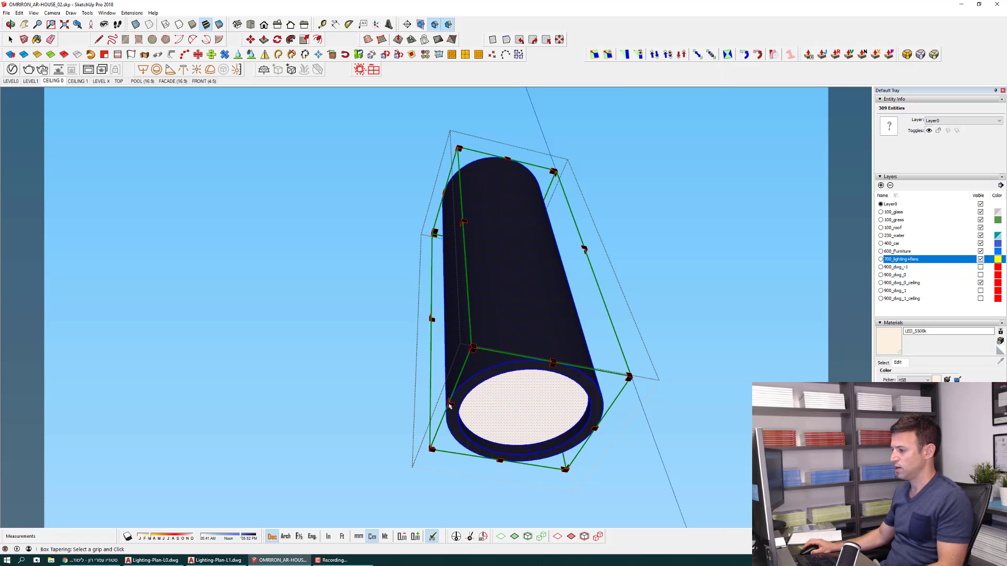
{"action": "middle_click_drag", "start_coordinate": [450, 403], "coordinate": [534, 367]}
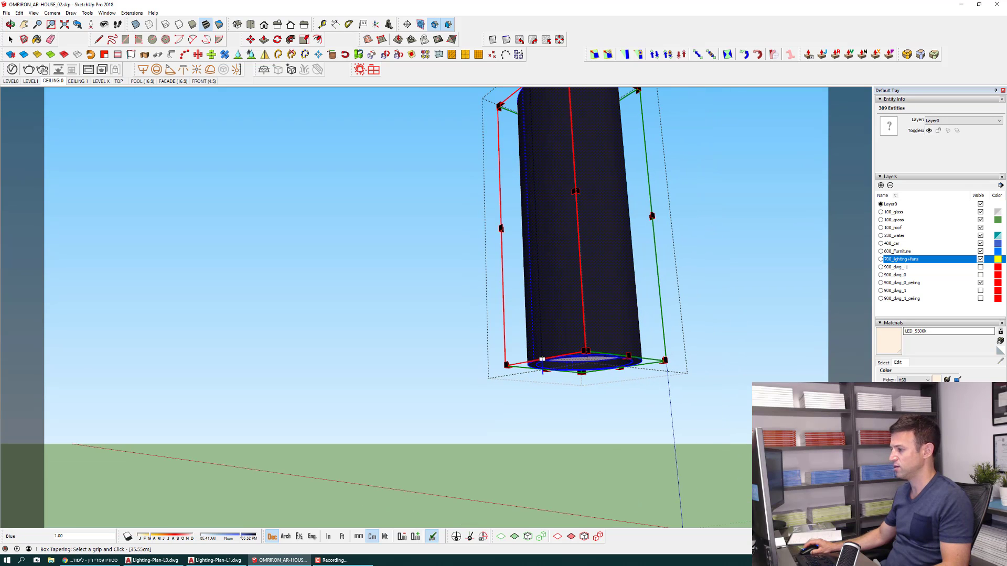
{"action": "left_click", "coordinate": [542, 359]}
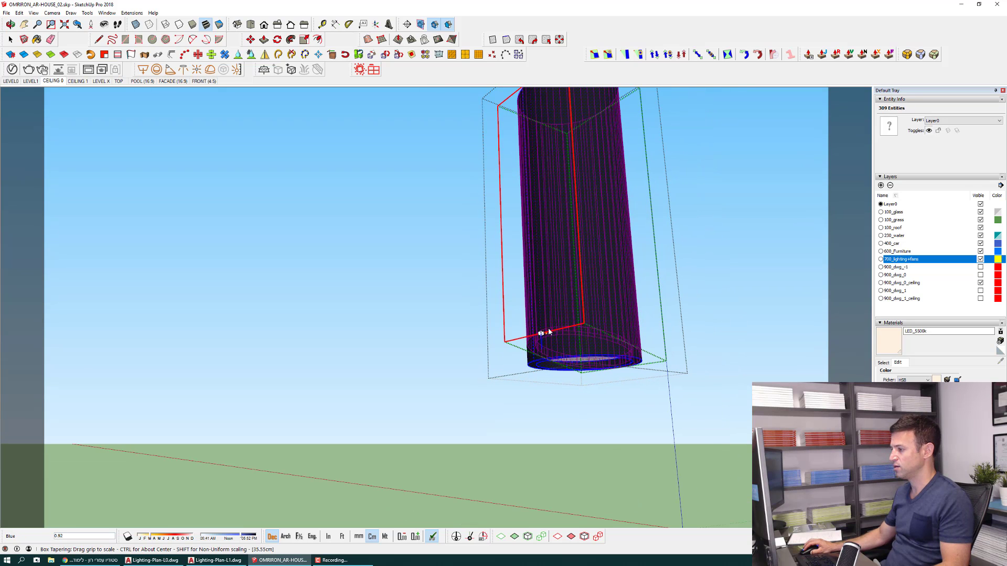
{"action": "left_click", "coordinate": [555, 252]}
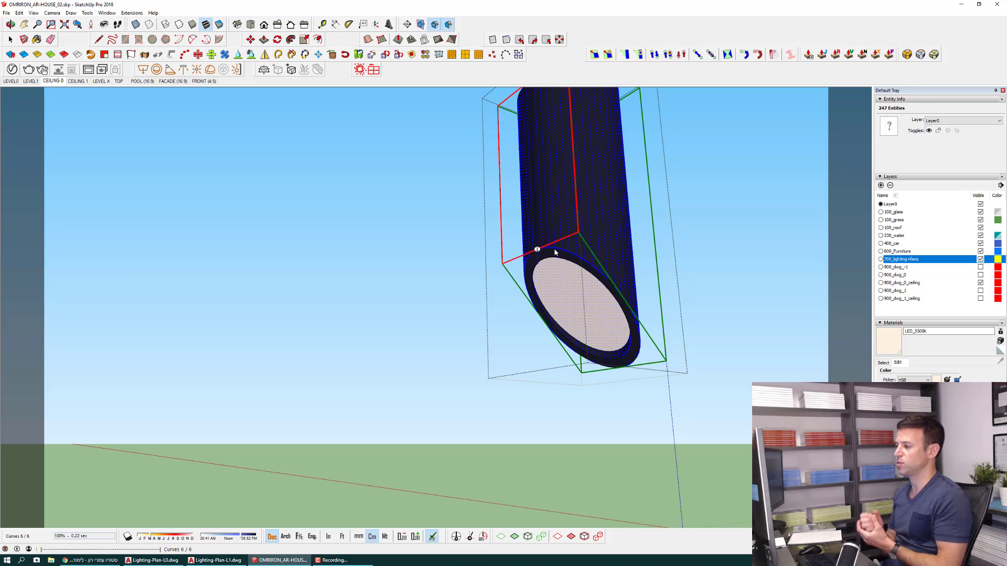
Finish the taper and zoom around to inspect the slanted end.
{"action": "scroll", "coordinate": [551, 254], "scroll_direction": "up", "scroll_amount": 2}
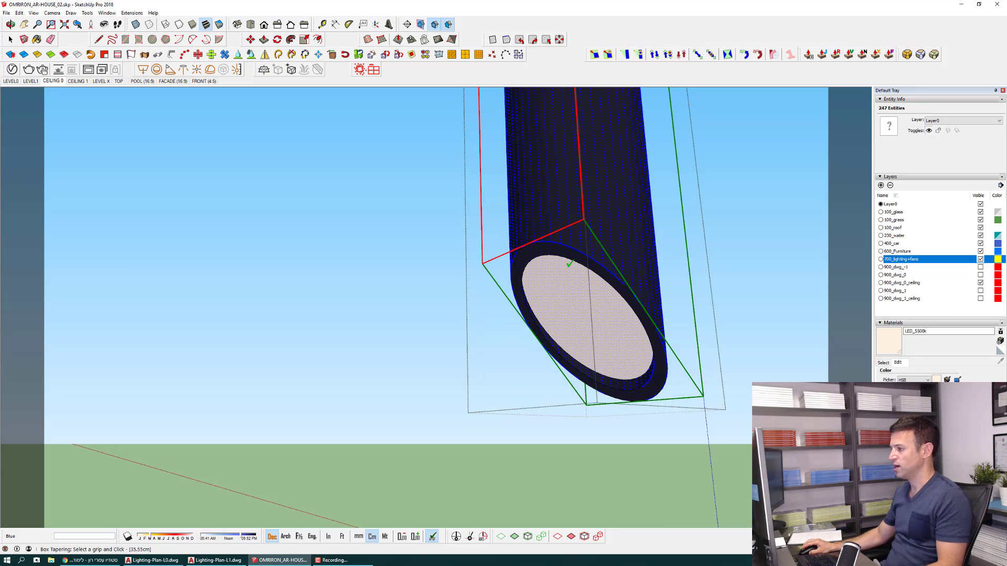
{"action": "scroll", "coordinate": [548, 256], "scroll_direction": "up", "scroll_amount": 2}
{"action": "key", "text": "space"}
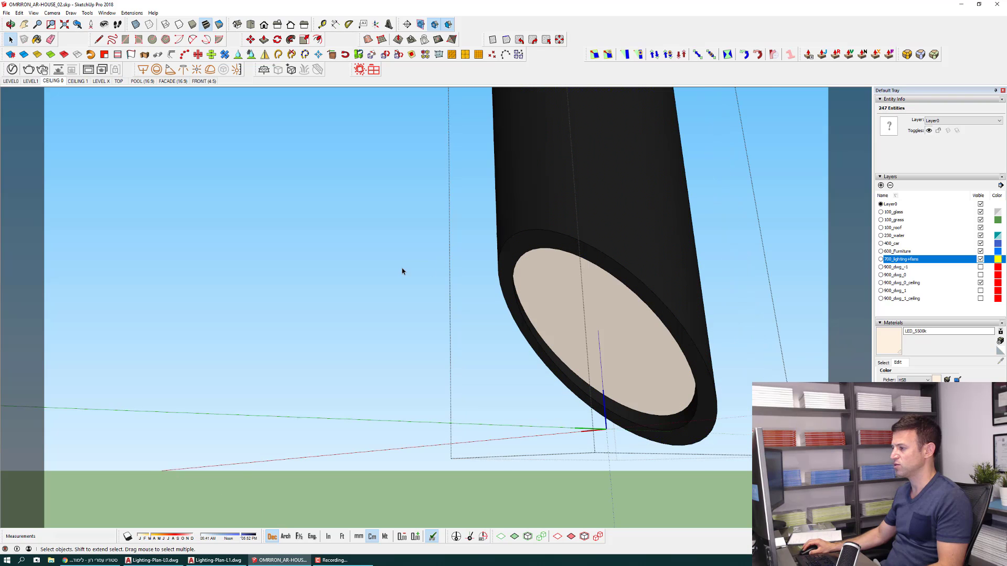
{"action": "scroll", "coordinate": [570, 269], "scroll_direction": "up", "scroll_amount": 2}
{"action": "scroll", "coordinate": [588, 252], "scroll_direction": "up", "scroll_amount": 2}
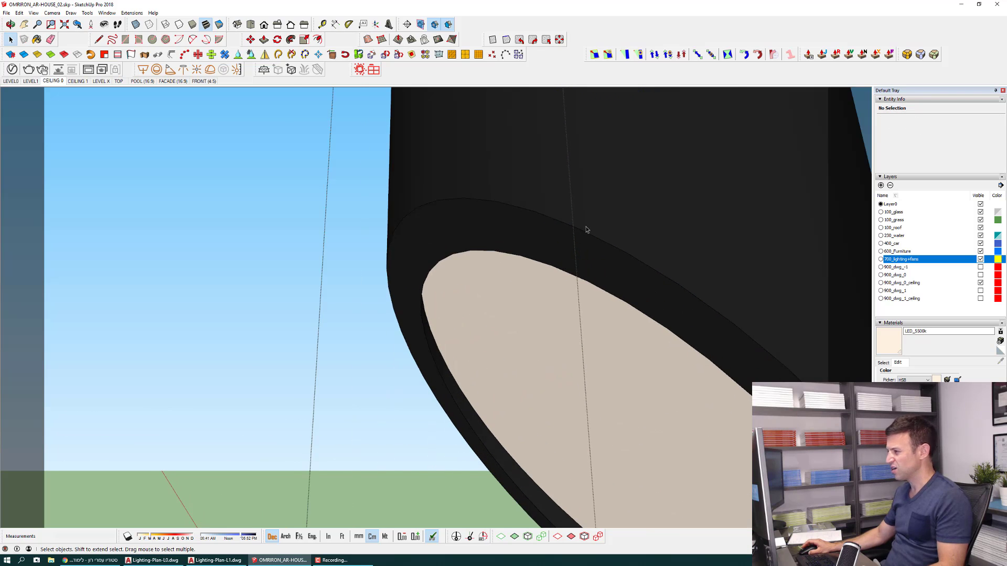
{"action": "scroll", "coordinate": [587, 241], "scroll_direction": "up", "scroll_amount": 1}
{"action": "scroll", "coordinate": [586, 231], "scroll_direction": "down", "scroll_amount": 1}
{"action": "scroll", "coordinate": [586, 229], "scroll_direction": "down", "scroll_amount": 2}
{"action": "scroll", "coordinate": [577, 254], "scroll_direction": "down", "scroll_amount": 2}
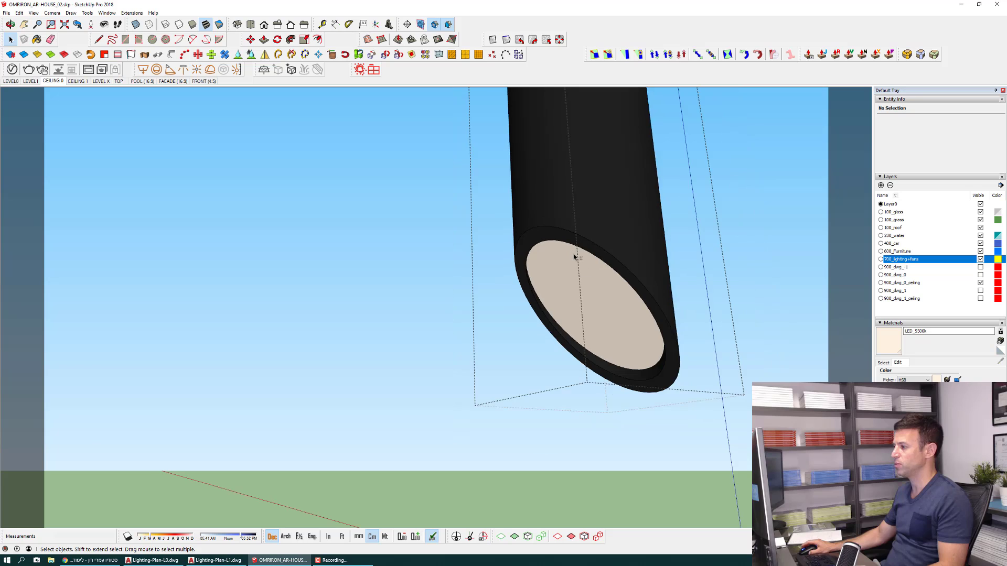
{"action": "scroll", "coordinate": [517, 349], "scroll_direction": "down", "scroll_amount": 1}
{"action": "scroll", "coordinate": [499, 354], "scroll_direction": "up", "scroll_amount": 1}
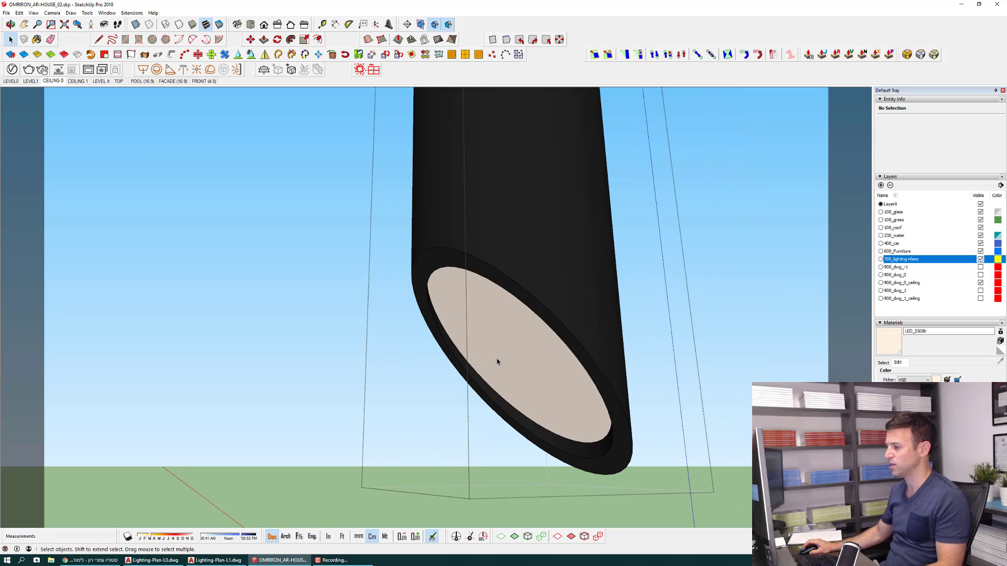
Round the rim edges of the slanted opening with RoundCorner Sharp Corner at 0.10 cm.
{"action": "left_click", "coordinate": [513, 320]}
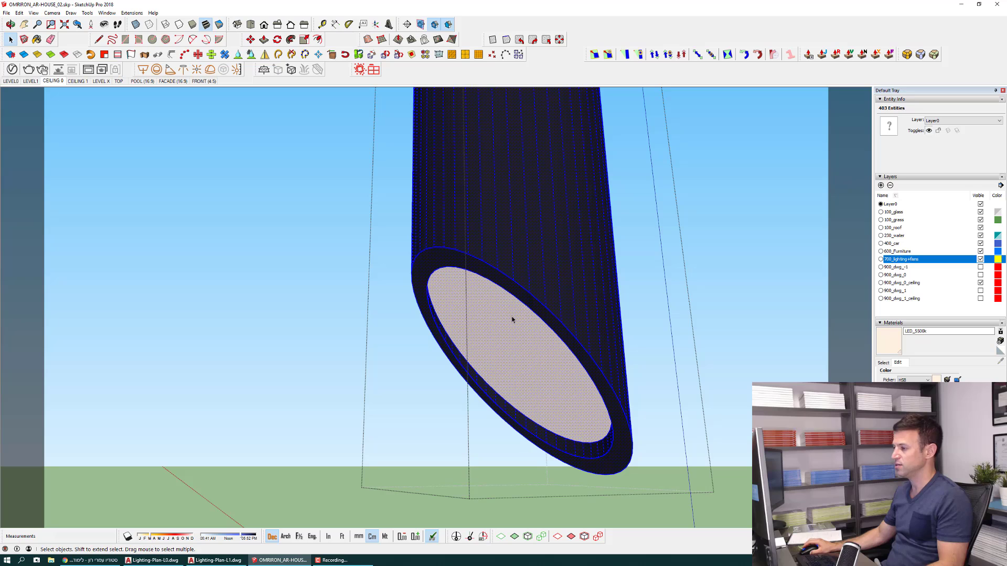
{"action": "left_click", "coordinate": [447, 262]}
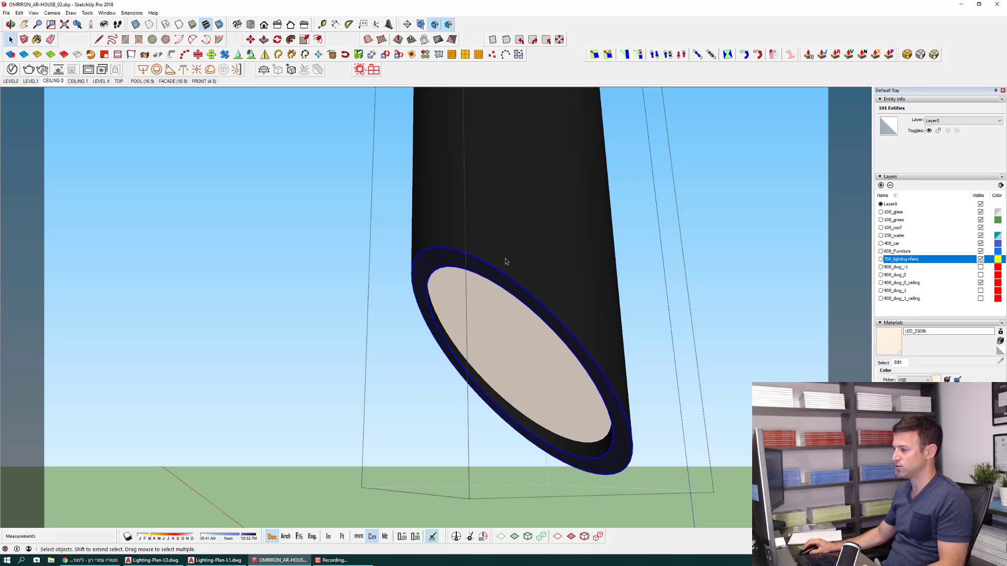
{"action": "left_click", "coordinate": [921, 55]}
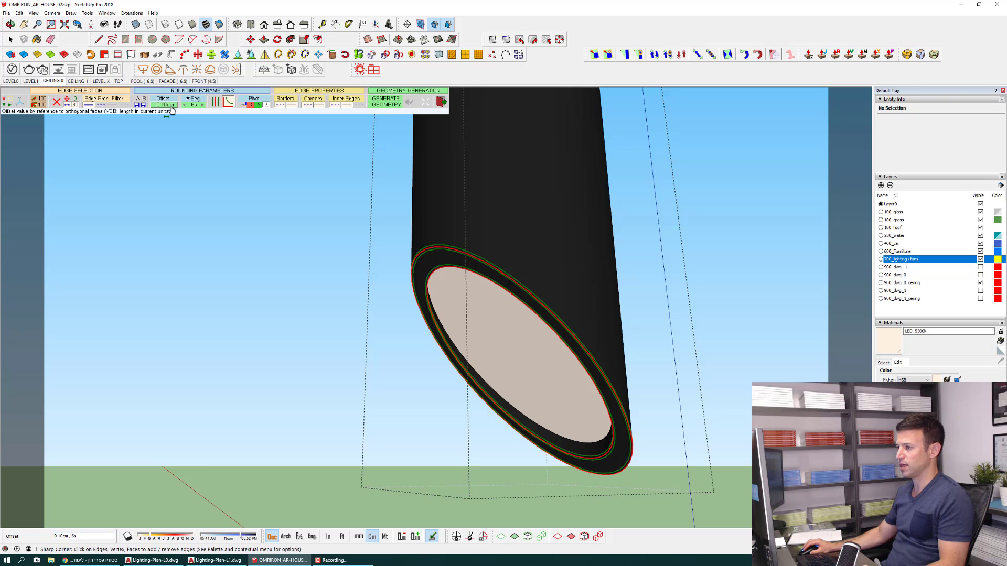
{"action": "scroll", "coordinate": [516, 291], "scroll_direction": "up", "scroll_amount": 2}
{"action": "scroll", "coordinate": [512, 283], "scroll_direction": "up", "scroll_amount": 2}
{"action": "scroll", "coordinate": [506, 268], "scroll_direction": "up", "scroll_amount": 2}
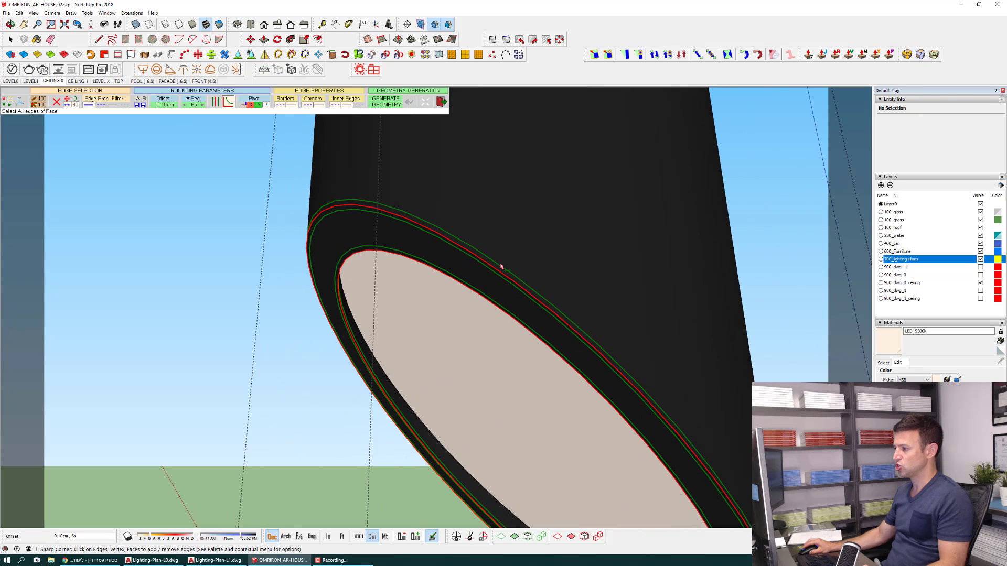
{"action": "scroll", "coordinate": [501, 268], "scroll_direction": "up", "scroll_amount": 2}
{"action": "scroll", "coordinate": [498, 281], "scroll_direction": "up", "scroll_amount": 2}
{"action": "scroll", "coordinate": [498, 281], "scroll_direction": "down", "scroll_amount": 3}
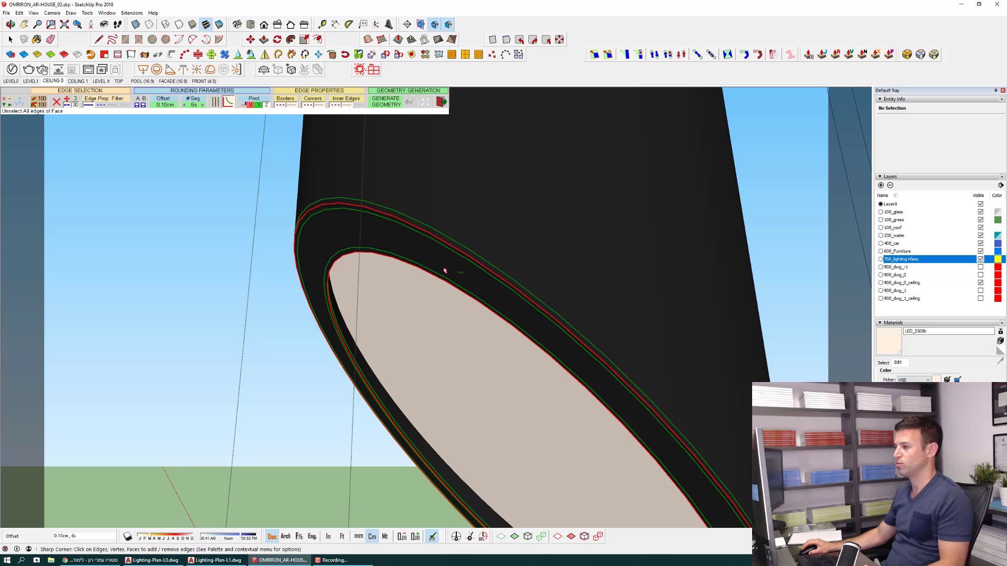
{"action": "double_click", "coordinate": [773, 278]}
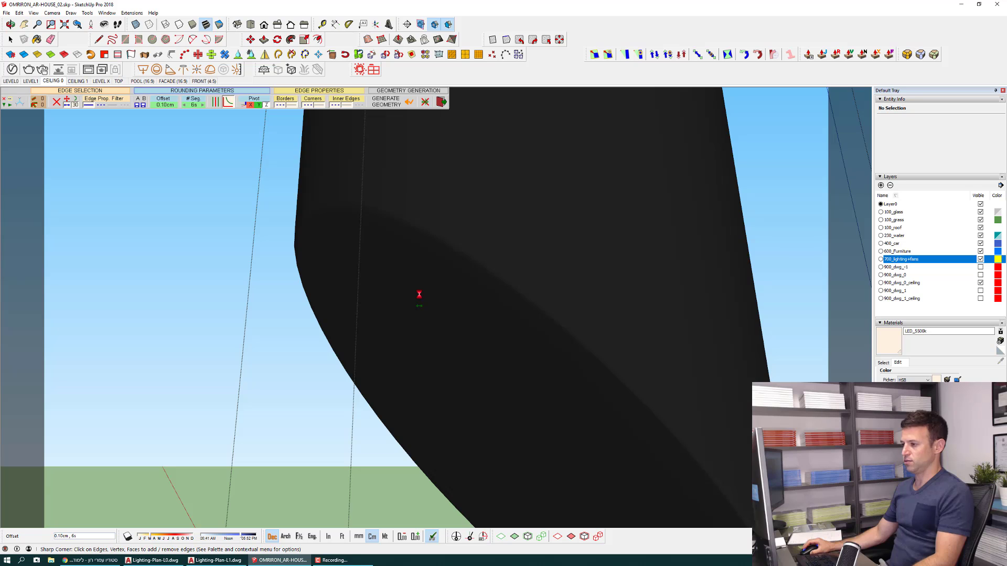
In Monochrome with hidden geometry shown, delete the leftover elliptical face.
{"action": "mouse_move", "coordinate": [417, 293]}
{"action": "middle_mouse_down"}
{"action": "mouse_move", "coordinate": [372, 221]}
{"action": "mouse_move", "coordinate": [388, 247]}
{"action": "middle_mouse_up"}
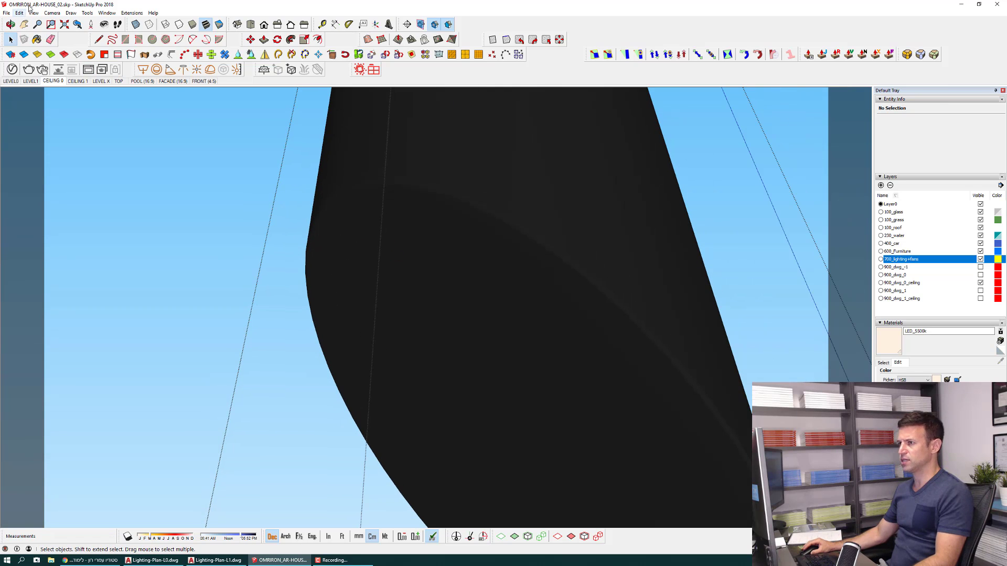
{"action": "left_click", "coordinate": [222, 25]}
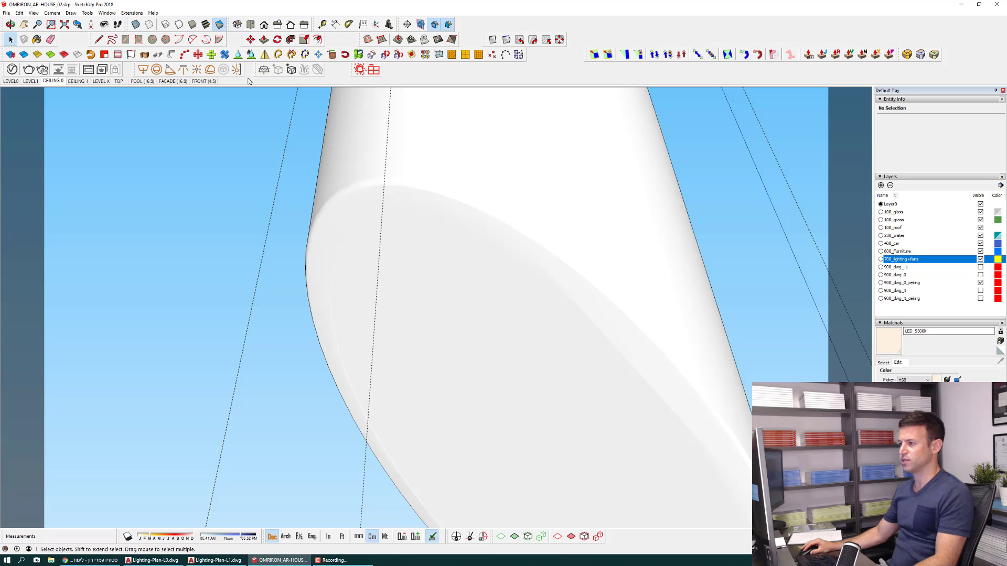
{"action": "left_click", "coordinate": [35, 14]}
{"action": "left_click", "coordinate": [50, 41]}
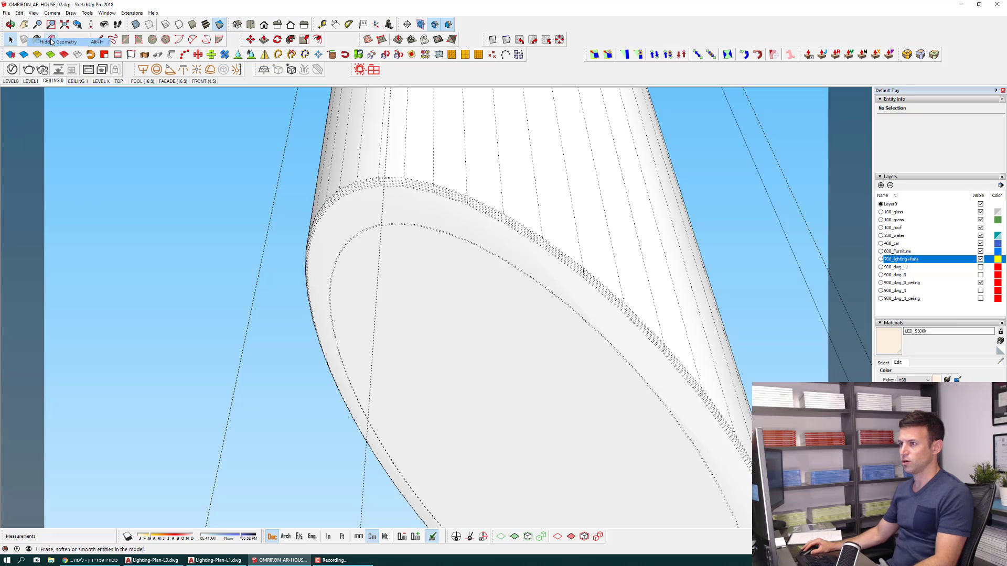
{"action": "double_click", "coordinate": [472, 279]}
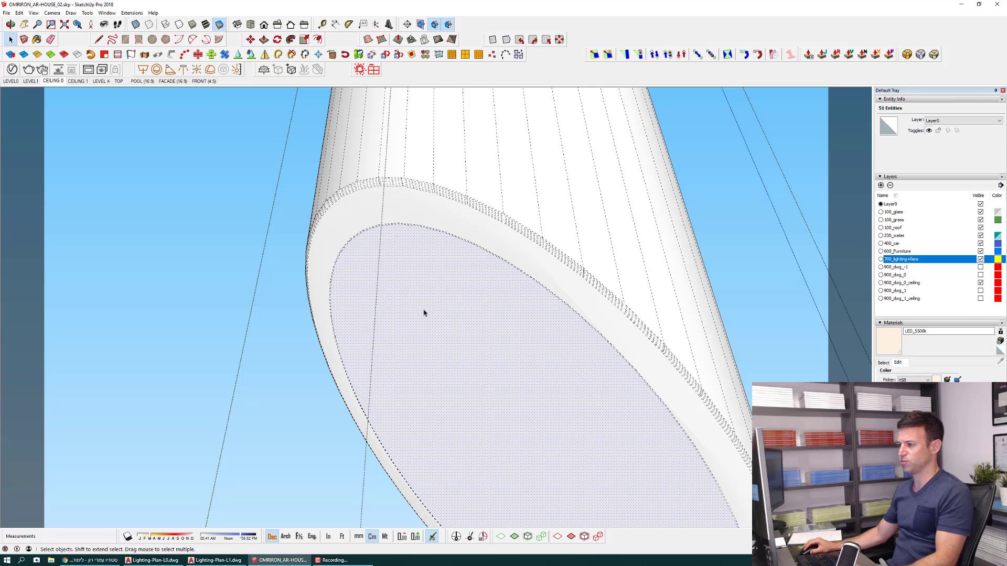
{"action": "key", "text": "Delete"}
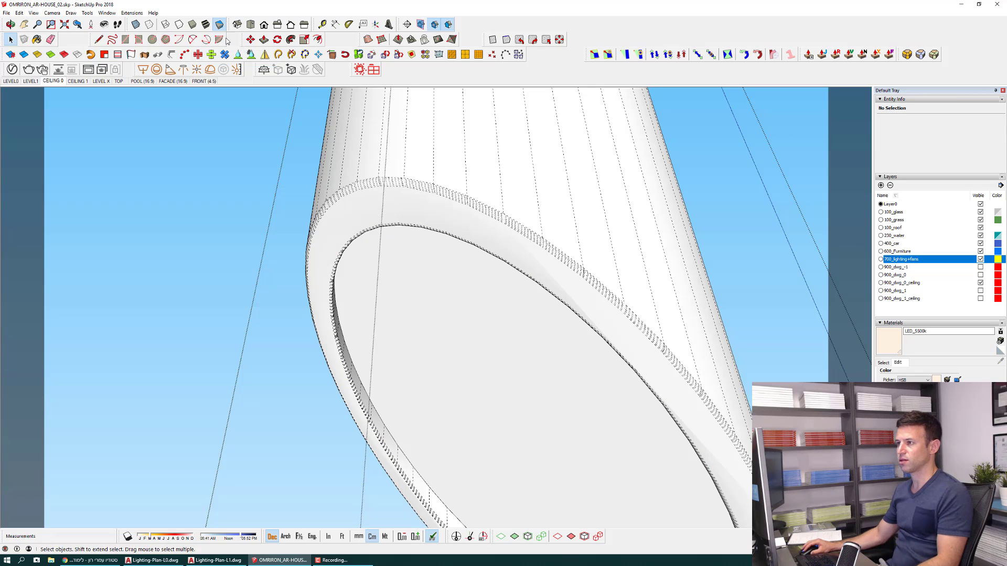
Return to textured display and close the fixture group to view the whole house.
{"action": "left_click", "coordinate": [204, 25]}
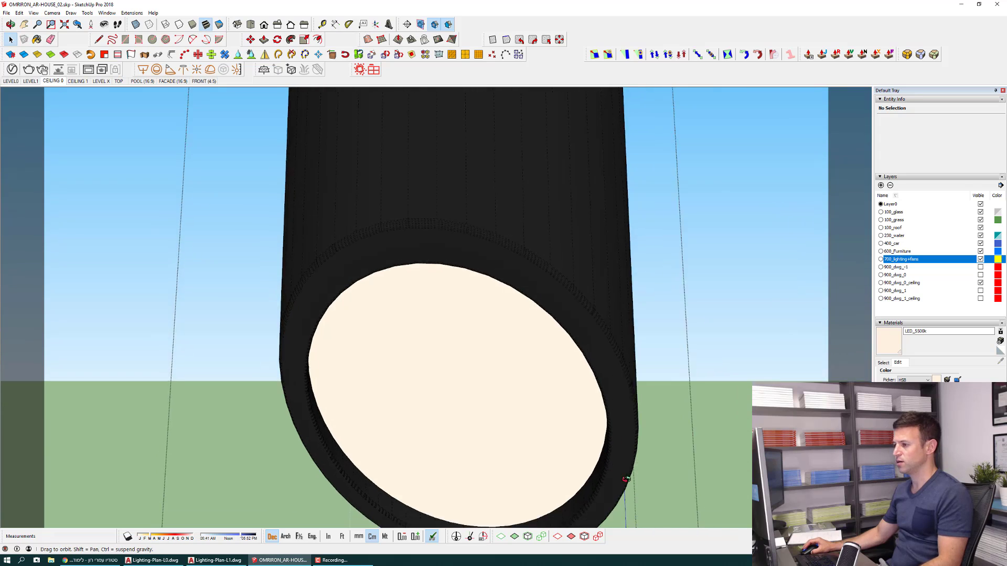
{"action": "mouse_move", "coordinate": [393, 348]}
{"action": "middle_mouse_down"}
{"action": "mouse_move", "coordinate": [531, 400]}
{"action": "mouse_move", "coordinate": [349, 393]}
{"action": "mouse_move", "coordinate": [109, 284]}
{"action": "mouse_move", "coordinate": [180, 243]}
{"action": "mouse_move", "coordinate": [427, 274]}
{"action": "middle_mouse_up"}
{"action": "key", "text": "space"}
{"action": "scroll", "coordinate": [432, 315], "scroll_direction": "down", "scroll_amount": 3}
{"action": "scroll", "coordinate": [441, 312], "scroll_direction": "down", "scroll_amount": 2}
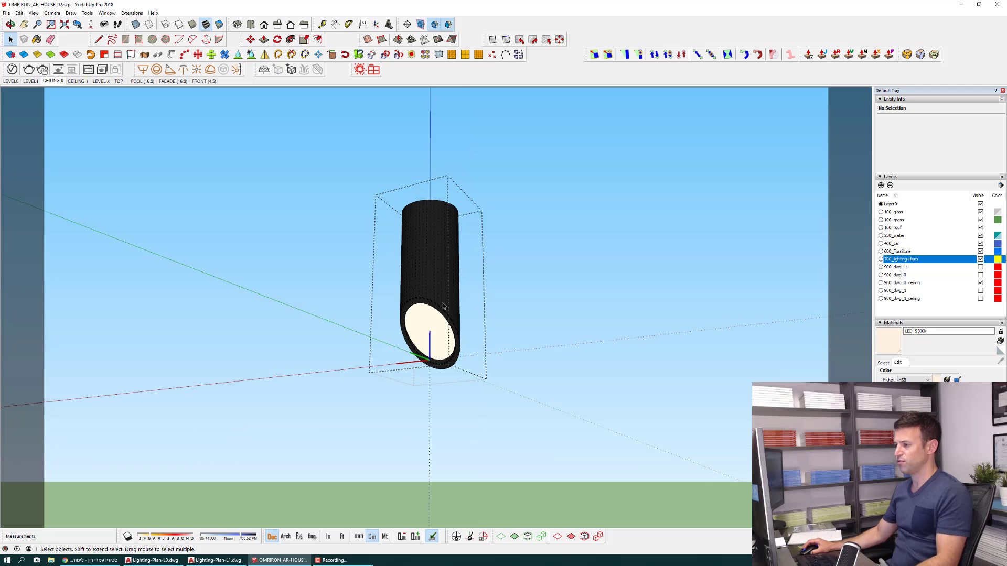
{"action": "scroll", "coordinate": [438, 309], "scroll_direction": "down", "scroll_amount": 1}
{"action": "scroll", "coordinate": [430, 310], "scroll_direction": "down", "scroll_amount": 1}
{"action": "scroll", "coordinate": [420, 311], "scroll_direction": "down", "scroll_amount": 3}
{"action": "scroll", "coordinate": [420, 310], "scroll_direction": "down", "scroll_amount": 3}
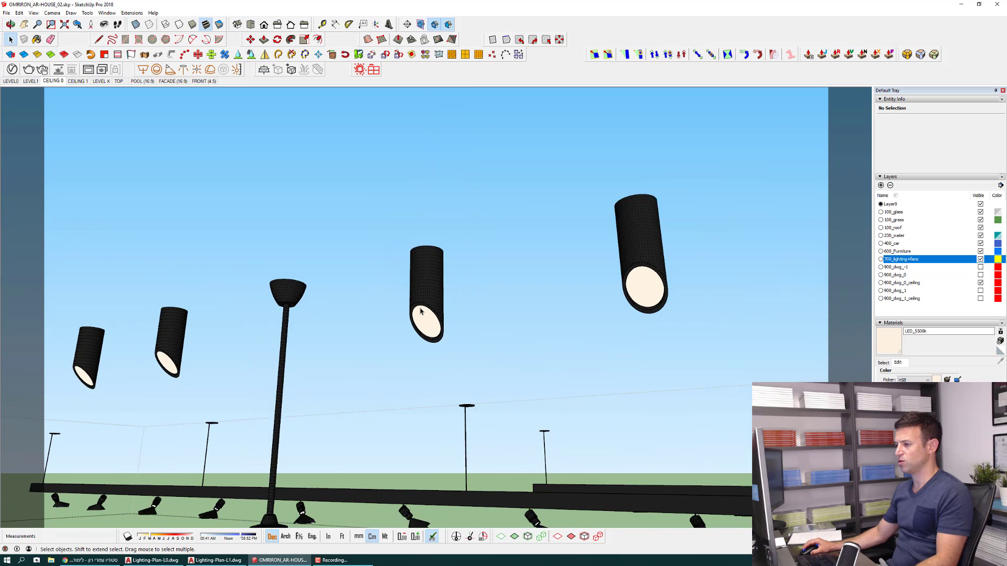
{"action": "scroll", "coordinate": [399, 346], "scroll_direction": "down", "scroll_amount": 3}
{"action": "scroll", "coordinate": [373, 386], "scroll_direction": "down", "scroll_amount": 3}
{"action": "scroll", "coordinate": [493, 276], "scroll_direction": "down", "scroll_amount": 2}
{"action": "scroll", "coordinate": [494, 277], "scroll_direction": "down", "scroll_amount": 3}
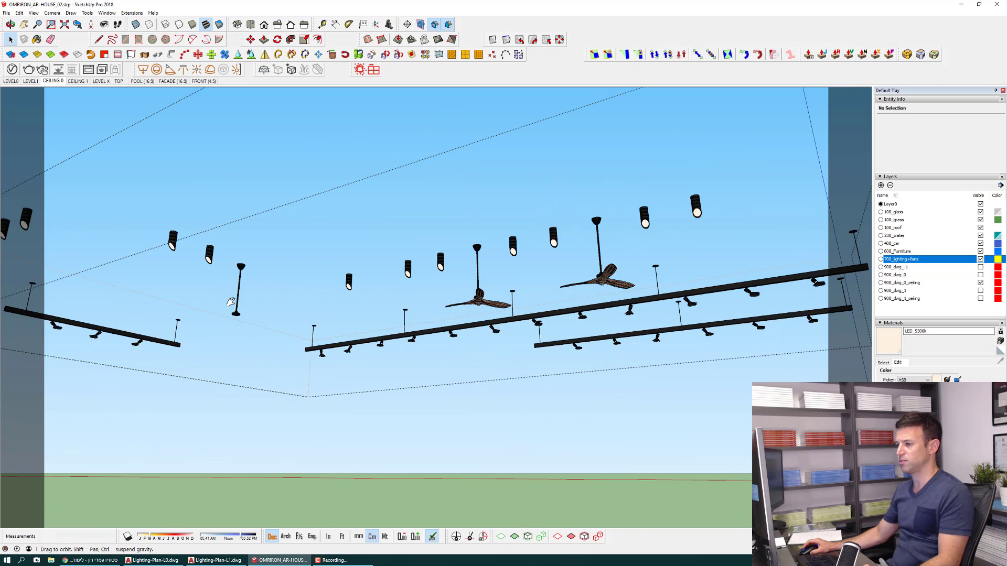
{"action": "middle_click_drag", "start_coordinate": [494, 276], "coordinate": [234, 300]}
{"action": "left_click", "coordinate": [234, 299]}
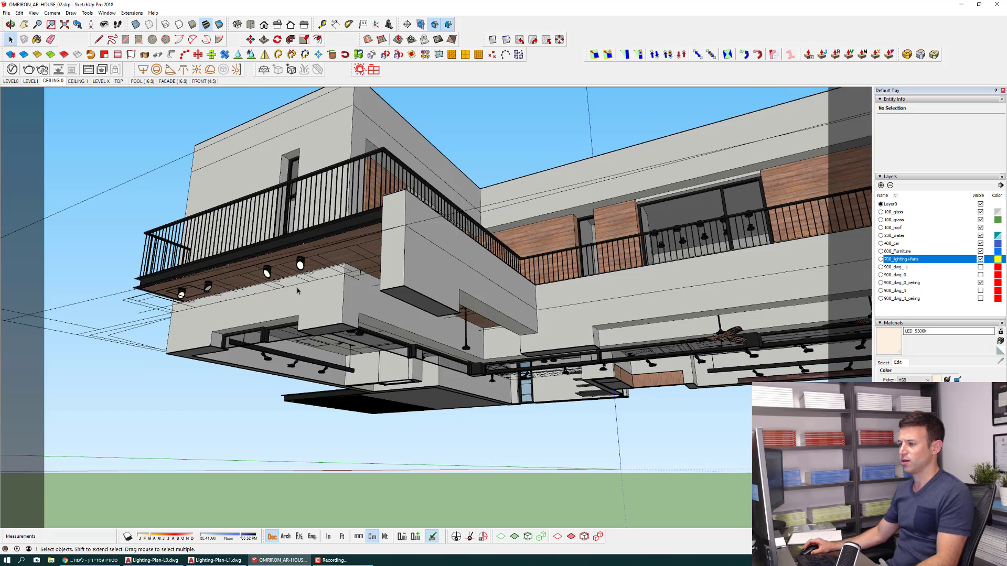
Orbit beneath the balcony ceilings and switch to the POOL scene.
{"action": "middle_click_drag", "start_coordinate": [478, 333], "coordinate": [611, 285]}
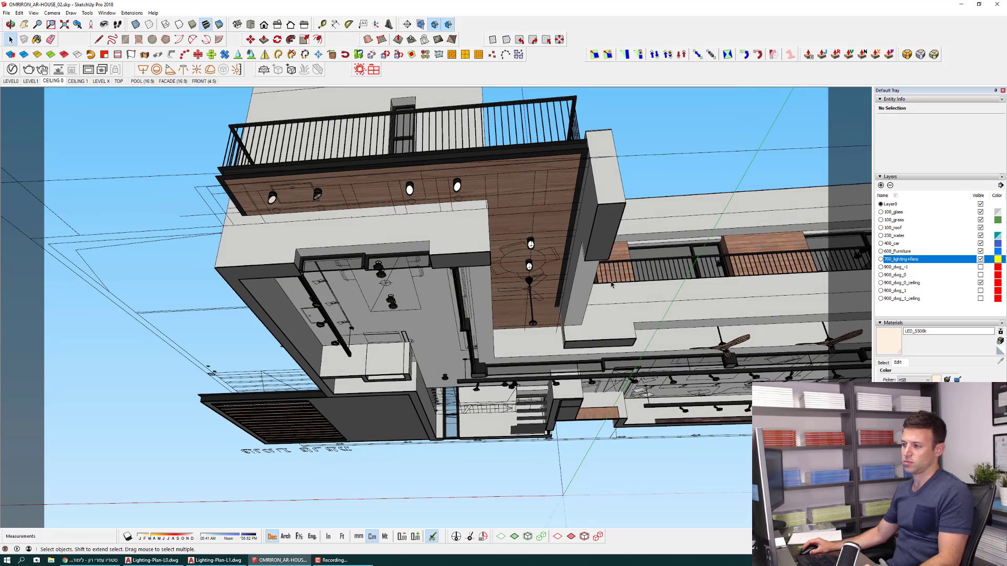
{"action": "mouse_move", "coordinate": [505, 230]}
{"action": "middle_mouse_down"}
{"action": "mouse_move", "coordinate": [153, 278]}
{"action": "mouse_move", "coordinate": [465, 374]}
{"action": "mouse_move", "coordinate": [370, 407]}
{"action": "mouse_move", "coordinate": [164, 154]}
{"action": "middle_mouse_up"}
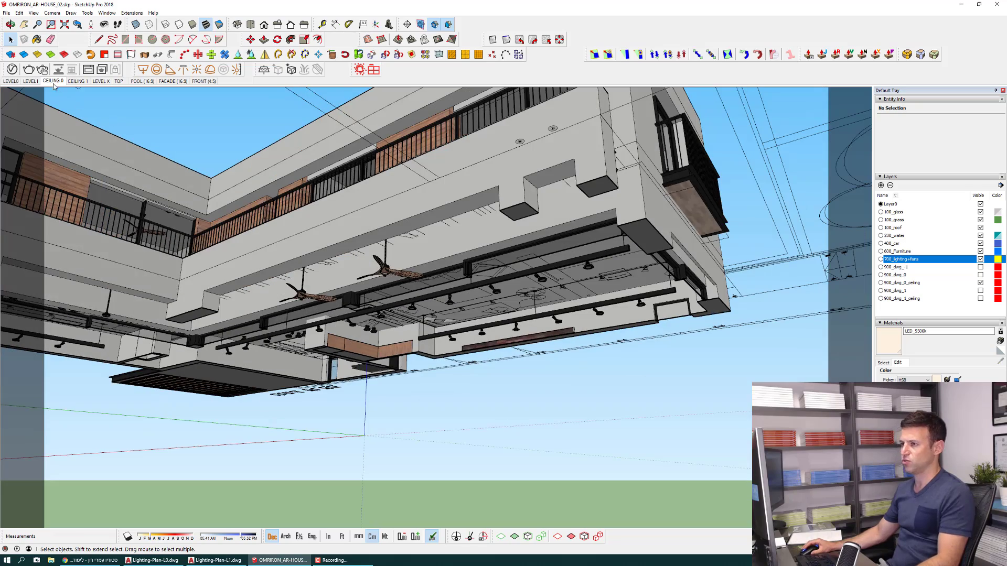
{"action": "left_click", "coordinate": [140, 82]}
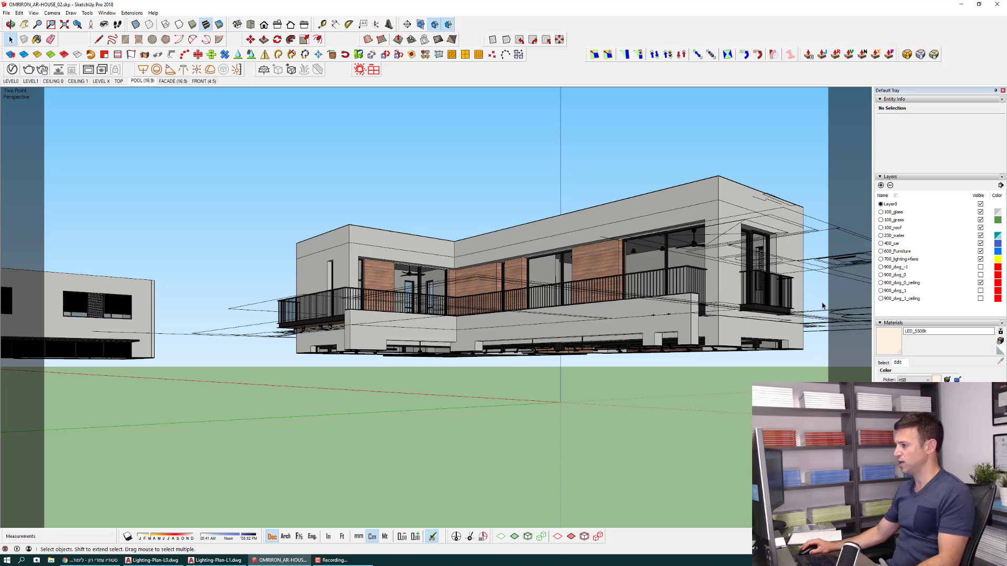
{"action": "scroll", "coordinate": [344, 367], "scroll_direction": "up", "scroll_amount": 3}
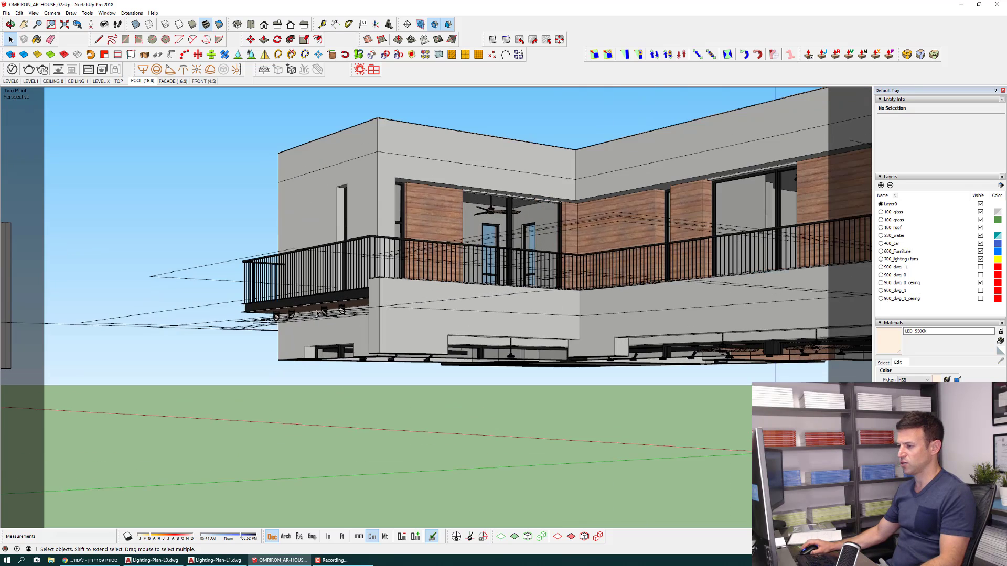
{"action": "scroll", "coordinate": [342, 341], "scroll_direction": "up", "scroll_amount": 3}
{"action": "scroll", "coordinate": [342, 315], "scroll_direction": "up", "scroll_amount": 3}
{"action": "scroll", "coordinate": [342, 313], "scroll_direction": "up", "scroll_amount": 3}
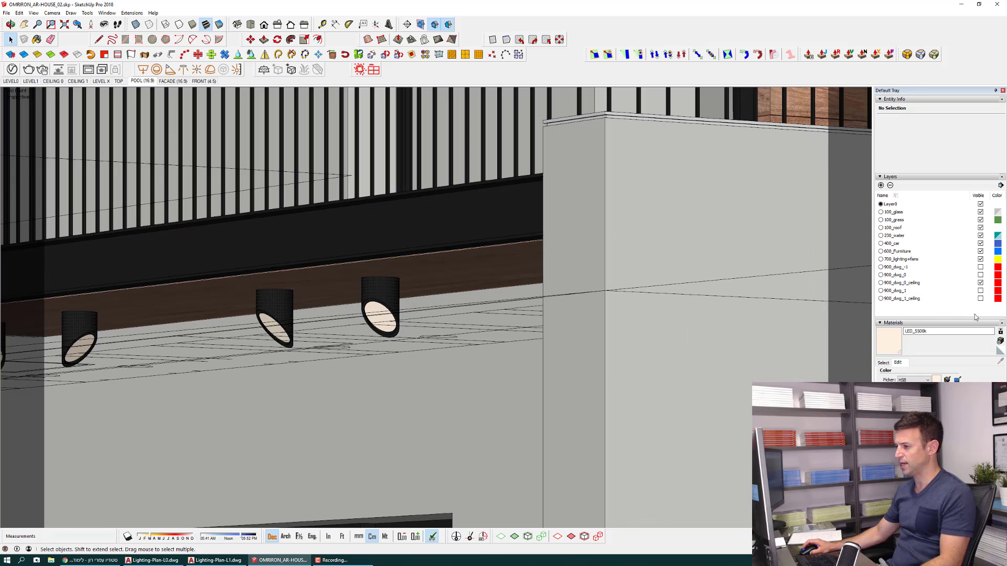
Hide the 900_dwg_0_ceiling layer and orbit low toward the lamp fixtures.
{"action": "left_click", "coordinate": [980, 284]}
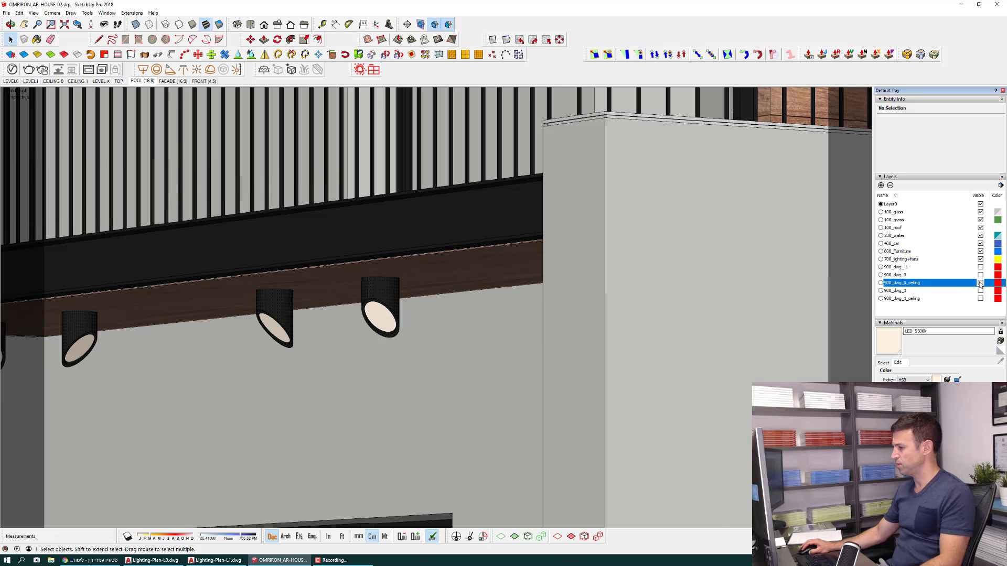
{"action": "scroll", "coordinate": [380, 300], "scroll_direction": "up", "scroll_amount": 2}
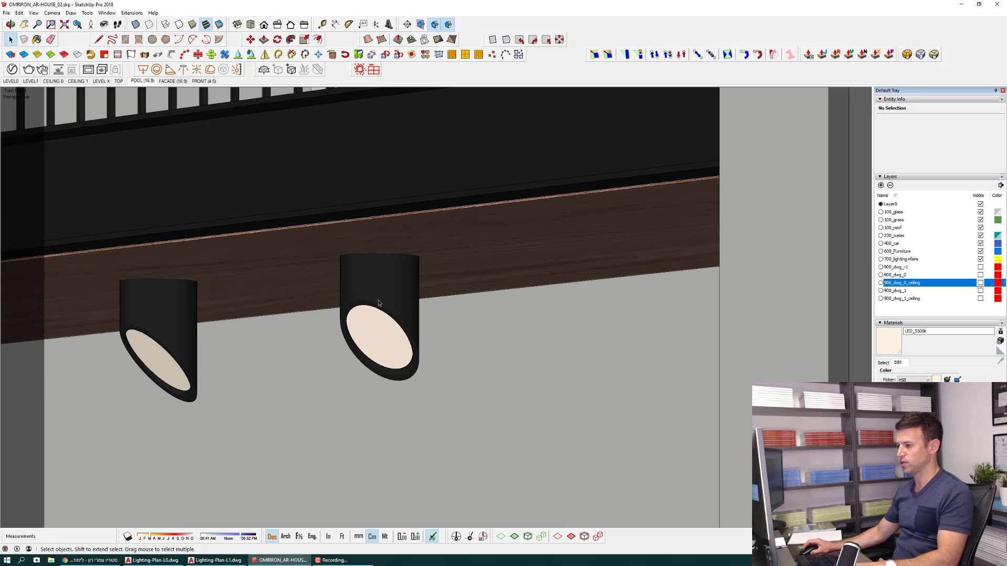
{"action": "middle_click_drag", "start_coordinate": [365, 301], "coordinate": [404, 376]}
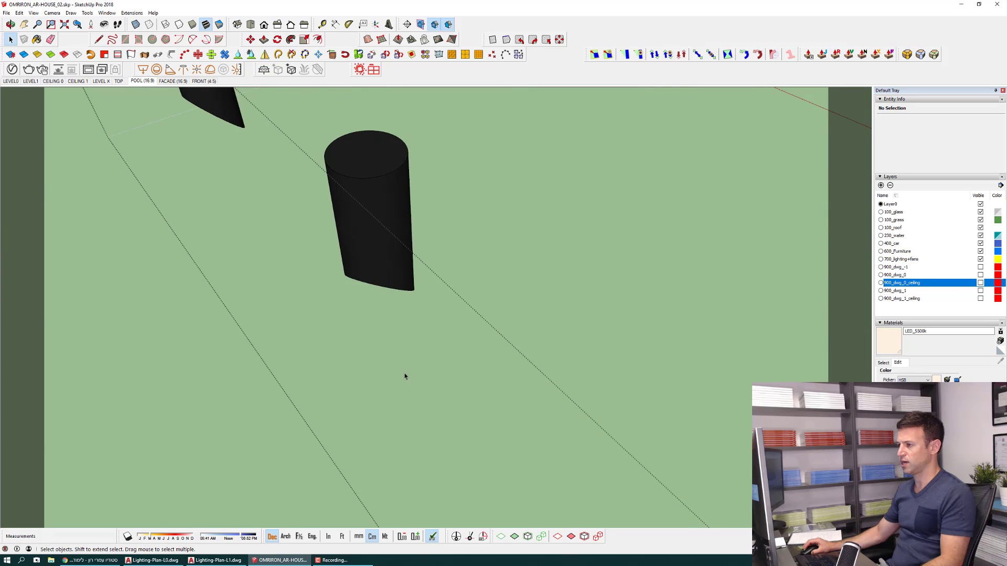
{"action": "scroll", "coordinate": [405, 376], "scroll_direction": "up", "scroll_amount": 2}
Place a V-Ray IES light using 24.ies under the cylinder lamp.
{"action": "key", "text": "l"}
{"action": "middle_click_drag", "start_coordinate": [389, 205], "coordinate": [415, 158]}
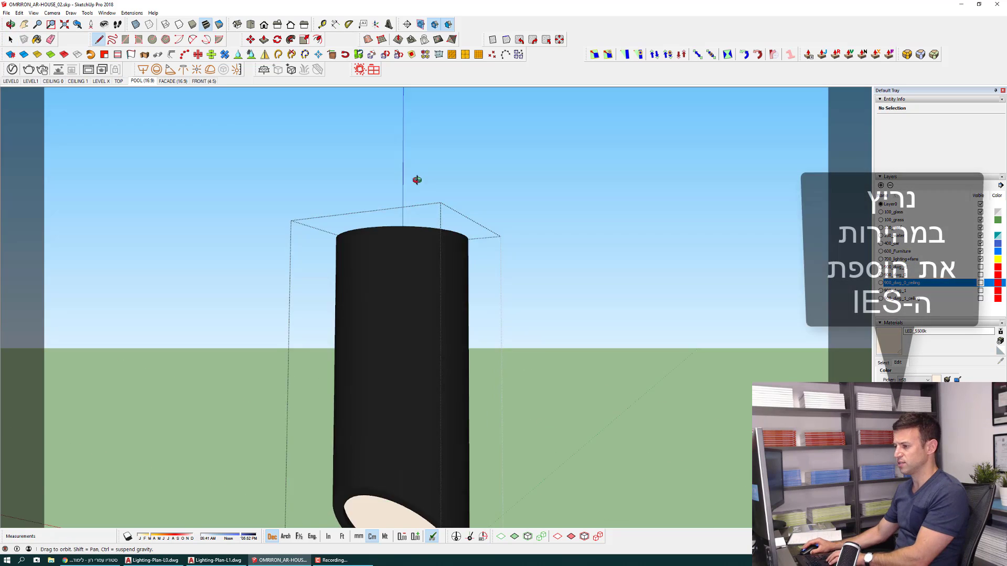
{"action": "key", "text": "space"}
{"action": "left_click", "coordinate": [183, 70]}
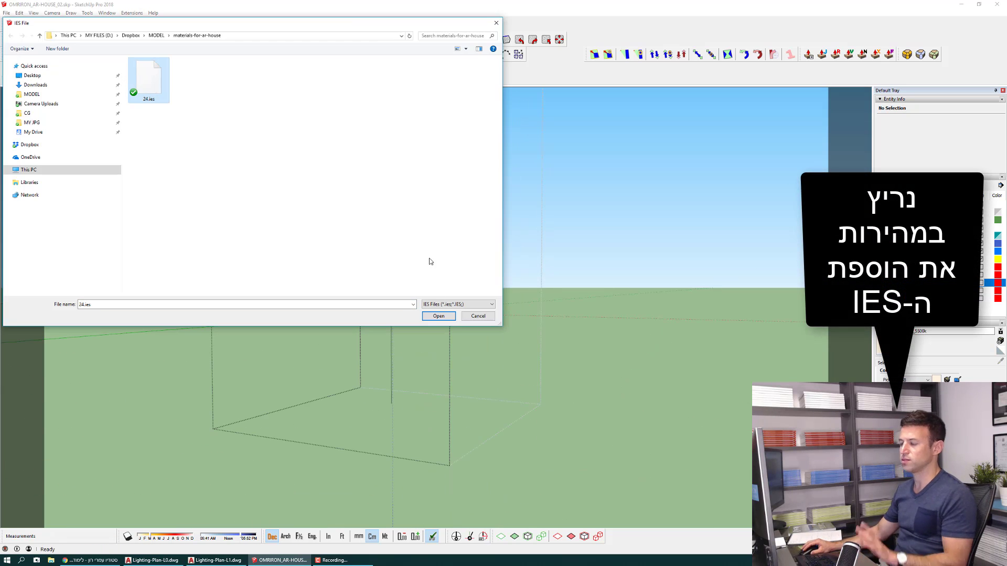
{"action": "left_click", "coordinate": [438, 312]}
{"action": "key", "text": "space"}
{"action": "left_click", "coordinate": [366, 325]}
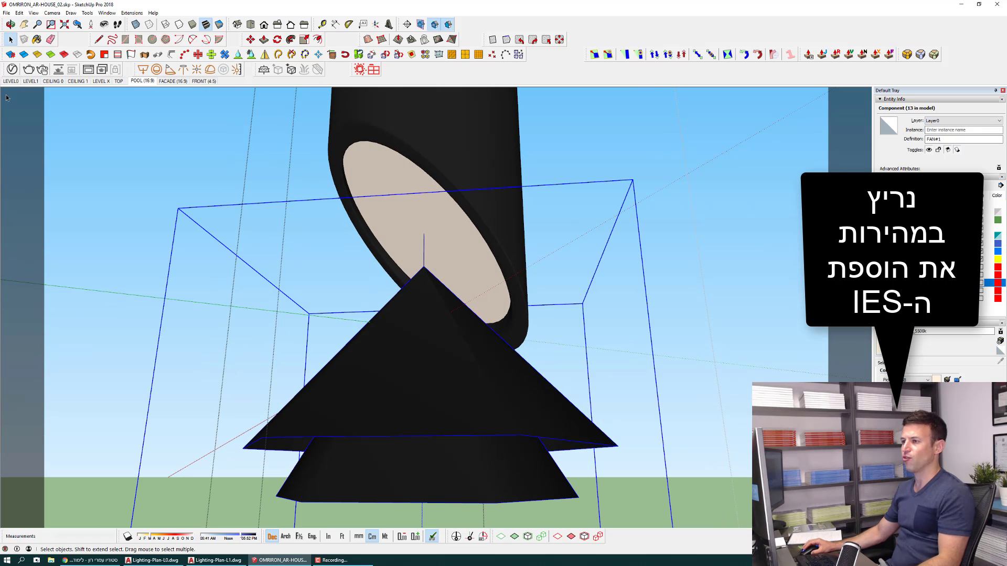
Rename the new light '45 VIBIA' in the V-Ray Asset Editor and close it.
{"action": "left_click", "coordinate": [12, 69]}
{"action": "type", "text": "45 VIBIA"}
{"action": "key", "text": "Return"}
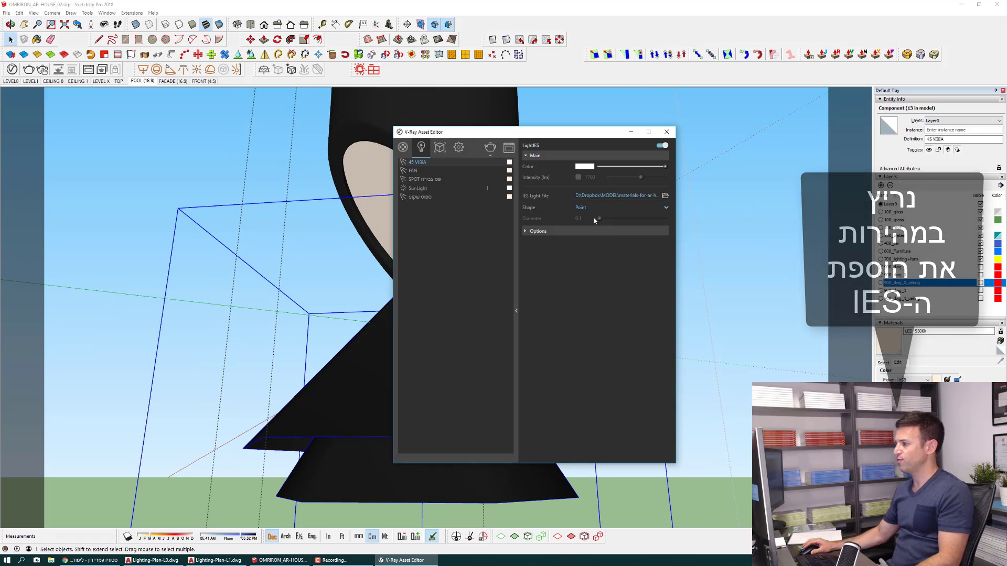
{"action": "left_click", "coordinate": [666, 132]}
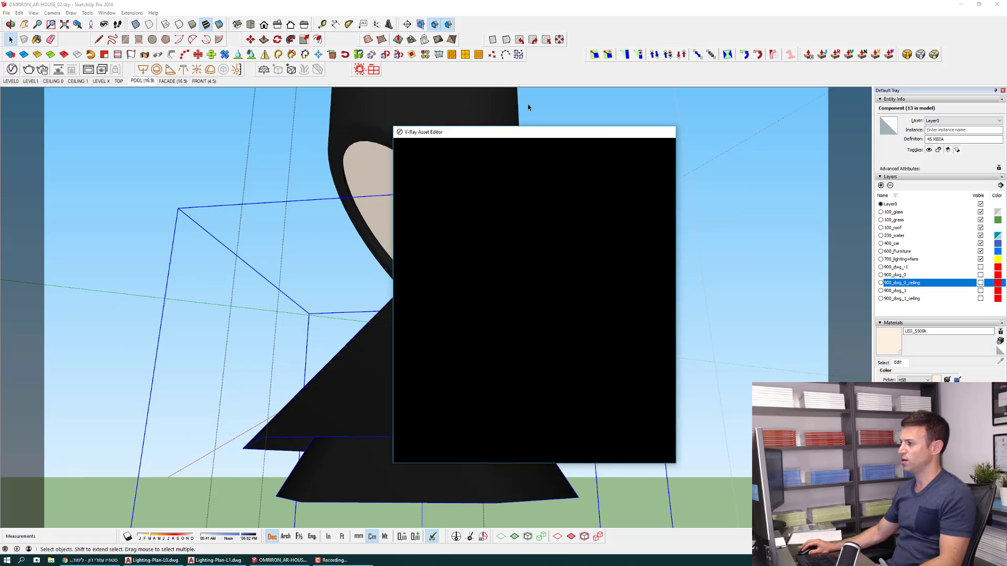
{"action": "left_click", "coordinate": [143, 82]}
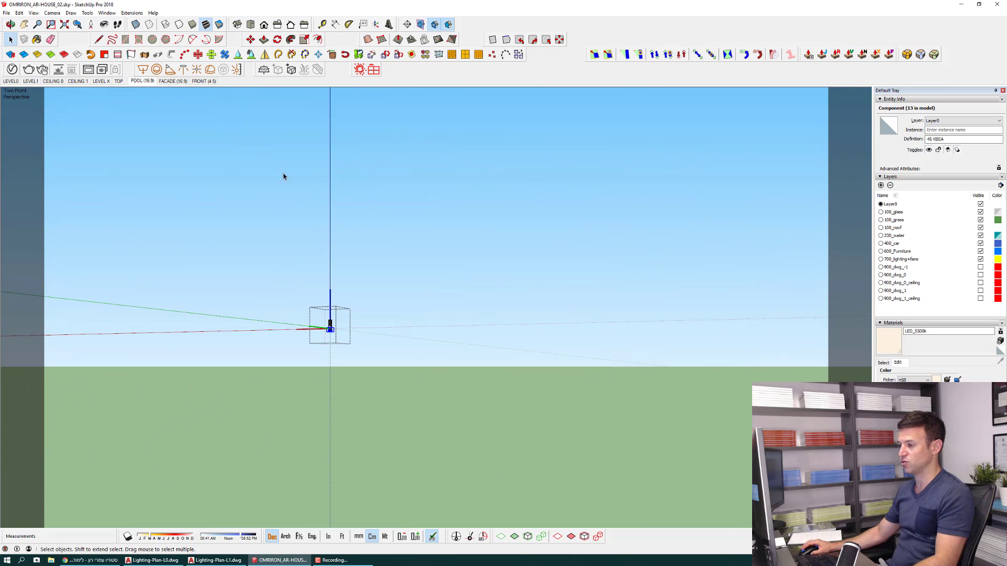
Leave the lamp component's editing context and pan and zoom around the house view.
{"action": "key", "text": "Escape"}
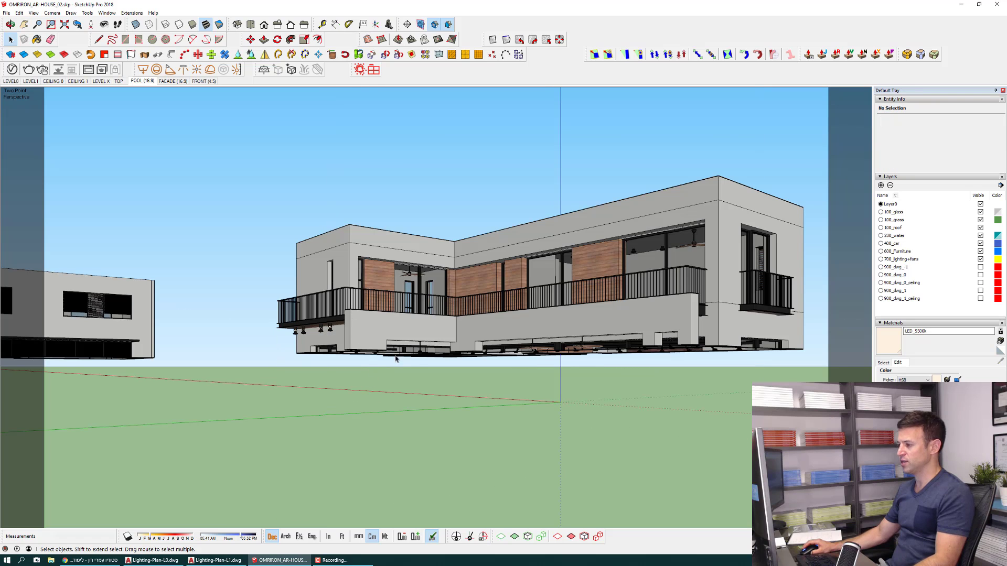
{"action": "mouse_move", "coordinate": [157, 362]}
{"action": "middle_mouse_down", "text": "shift"}
{"action": "mouse_move", "coordinate": [414, 361]}
{"action": "mouse_move", "coordinate": [434, 273]}
{"action": "middle_mouse_up", "text": "shift"}
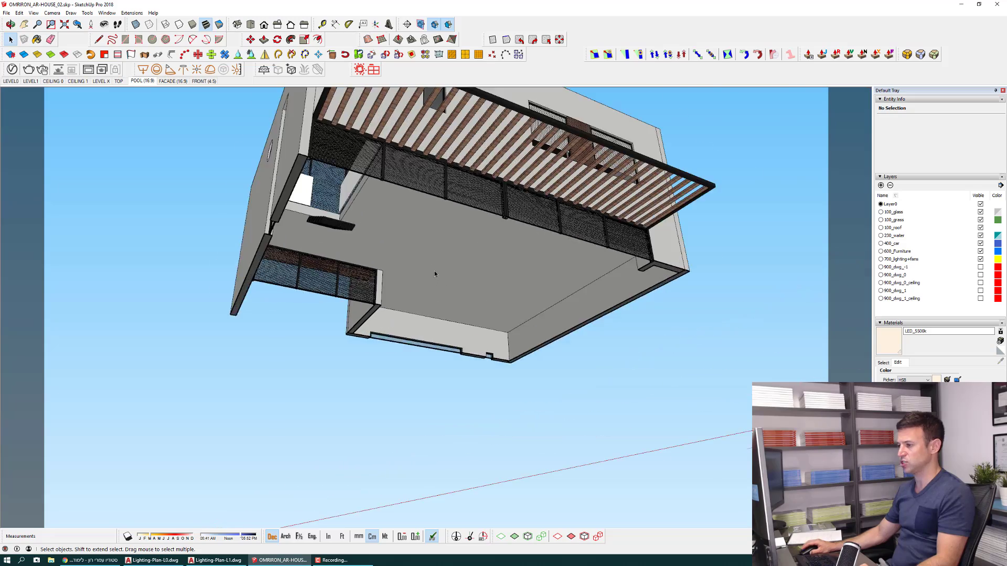
{"action": "scroll", "coordinate": [434, 273], "scroll_direction": "down", "scroll_amount": 2}
{"action": "scroll", "coordinate": [434, 273], "scroll_direction": "down", "scroll_amount": 3}
{"action": "scroll", "coordinate": [438, 286], "scroll_direction": "down", "scroll_amount": 2}
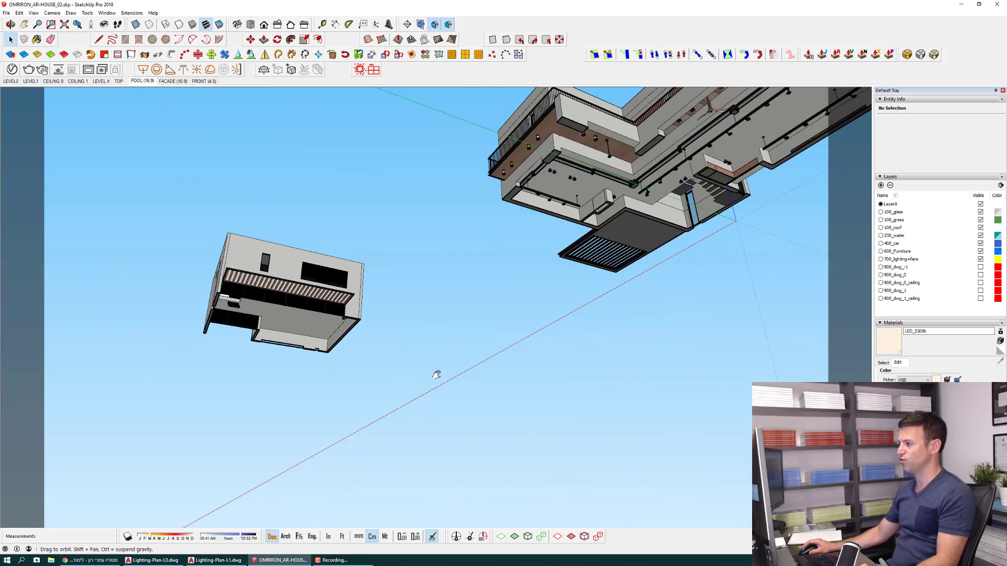
{"action": "scroll", "coordinate": [472, 288], "scroll_direction": "up", "scroll_amount": 2}
{"action": "scroll", "coordinate": [509, 200], "scroll_direction": "up", "scroll_amount": 2}
{"action": "scroll", "coordinate": [530, 125], "scroll_direction": "up", "scroll_amount": 2}
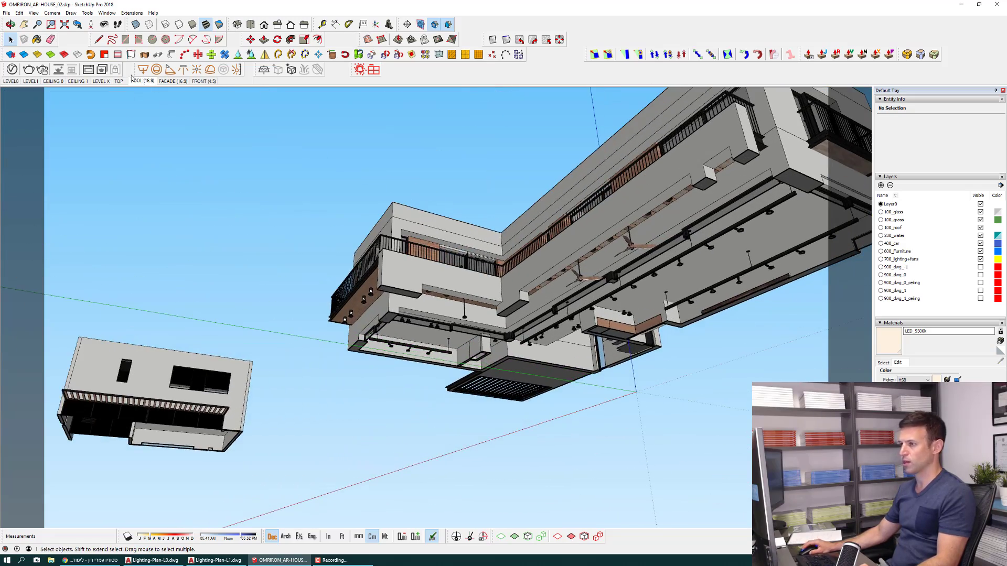
Switch to the CEILING 1 scene and zoom in on the small house's concrete ceiling underside.
{"action": "left_click", "coordinate": [82, 84]}
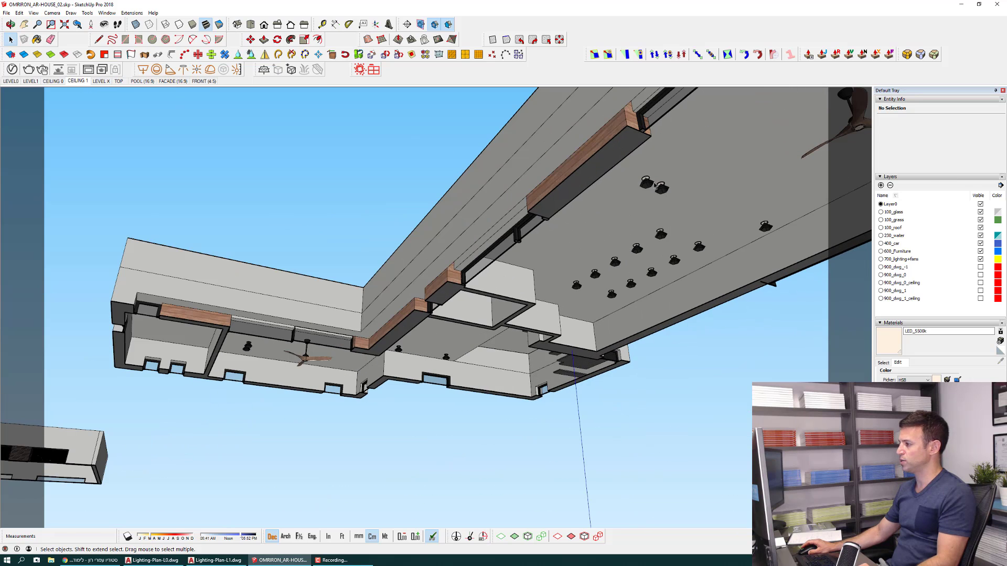
{"action": "middle_click_drag", "start_coordinate": [590, 281], "coordinate": [404, 297]}
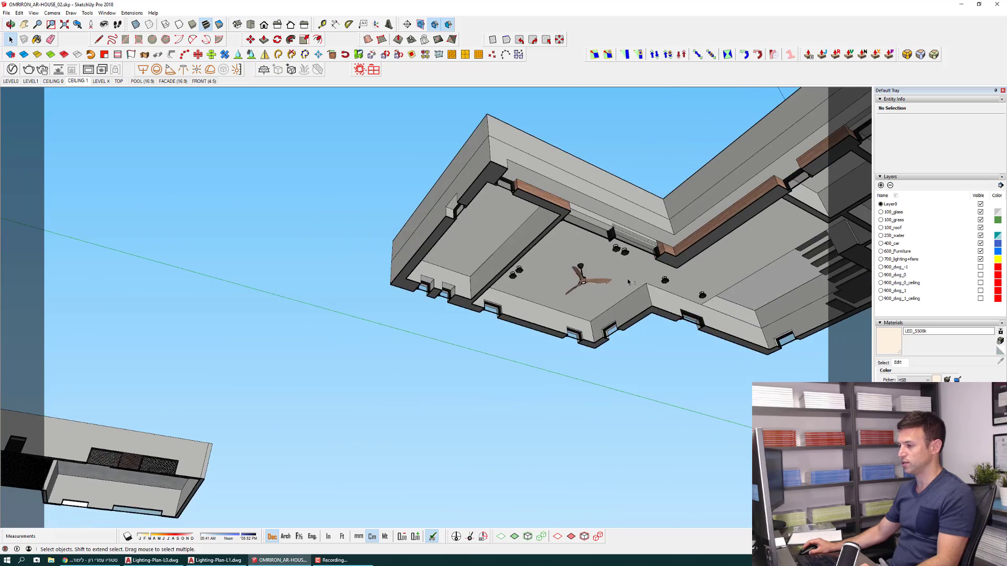
{"action": "scroll", "coordinate": [404, 297], "scroll_direction": "up", "scroll_amount": 2}
{"action": "scroll", "coordinate": [367, 297], "scroll_direction": "up", "scroll_amount": 3}
{"action": "scroll", "coordinate": [343, 298], "scroll_direction": "up", "scroll_amount": 3}
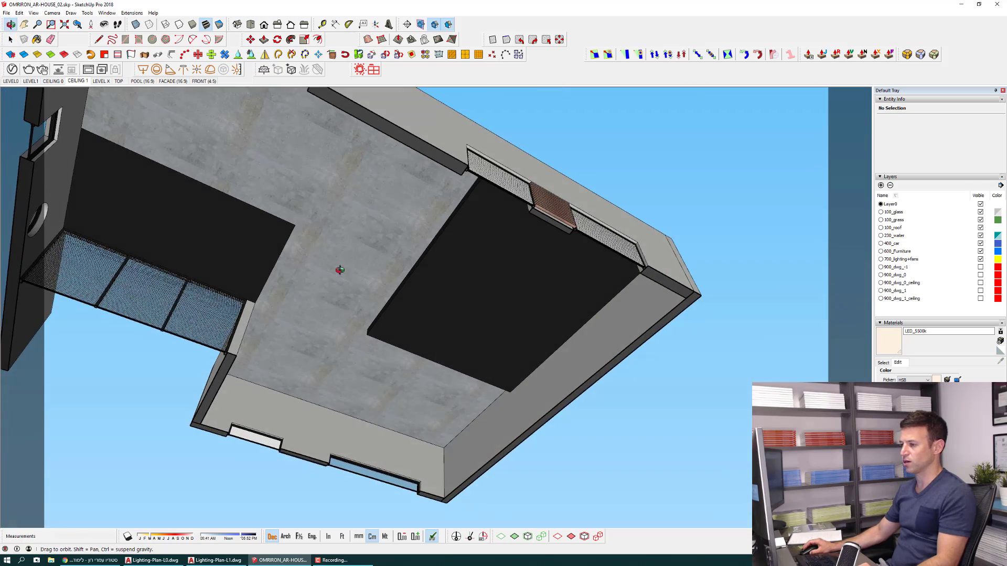
{"action": "middle_click_drag", "start_coordinate": [343, 298], "coordinate": [422, 293], "text": "shift"}
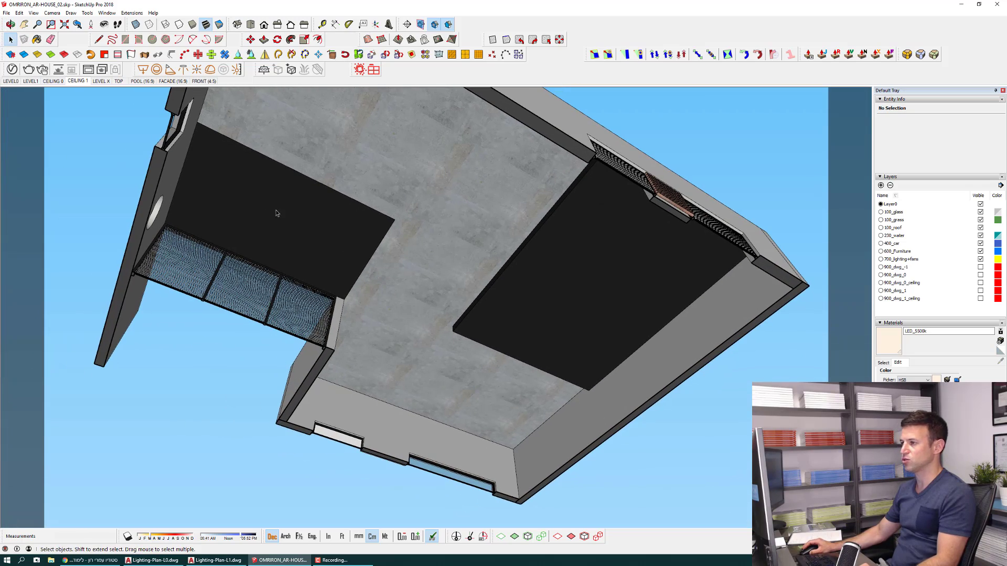
Draw a V-Ray rectangle light on the concrete ceiling and flip it along its blue axis.
{"action": "left_click", "coordinate": [145, 71]}
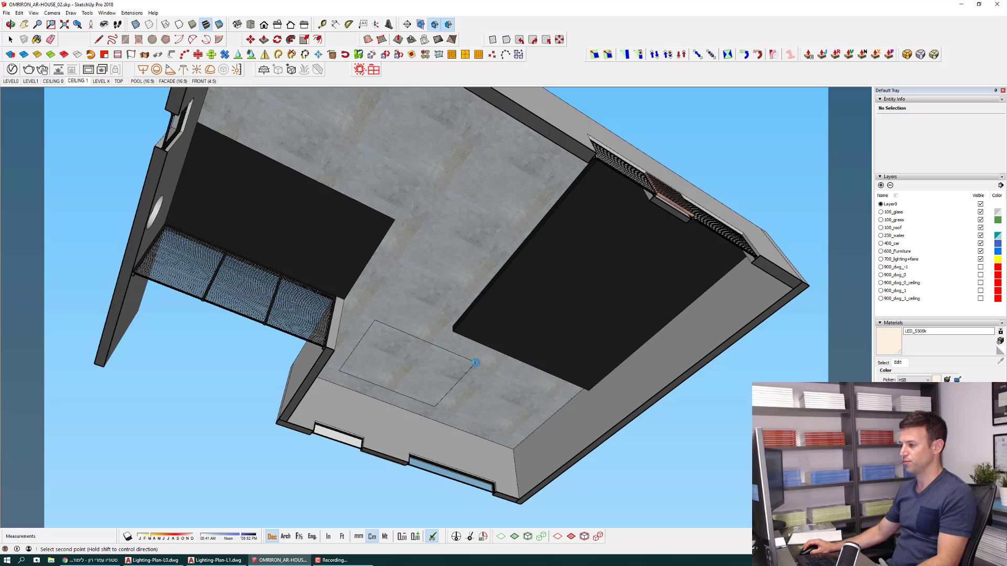
{"action": "left_click", "coordinate": [475, 362]}
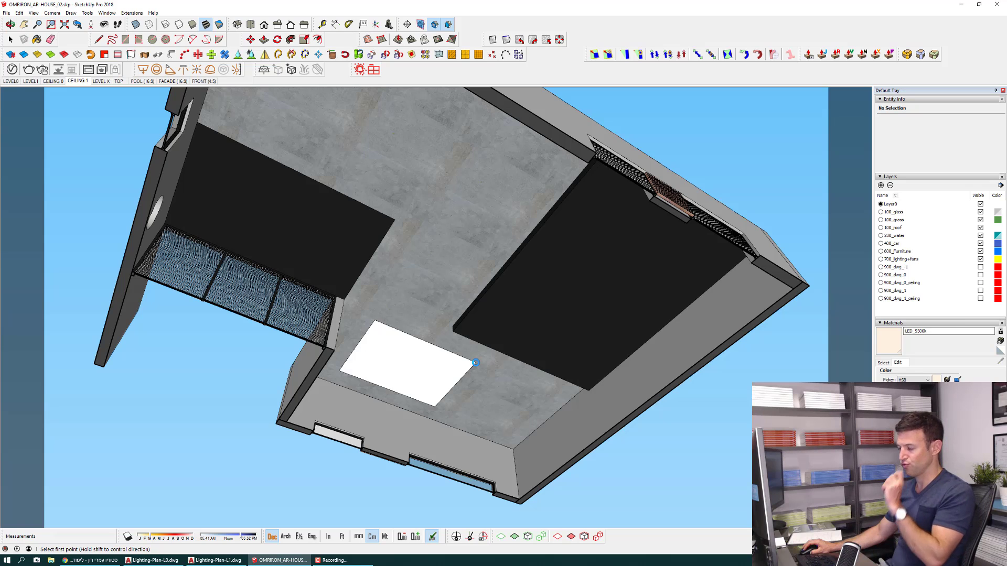
{"action": "scroll", "coordinate": [448, 381], "scroll_direction": "up", "scroll_amount": 3}
{"action": "left_click", "coordinate": [443, 377]}
{"action": "scroll", "coordinate": [443, 366], "scroll_direction": "up", "scroll_amount": 1}
{"action": "right_click", "coordinate": [442, 366]}
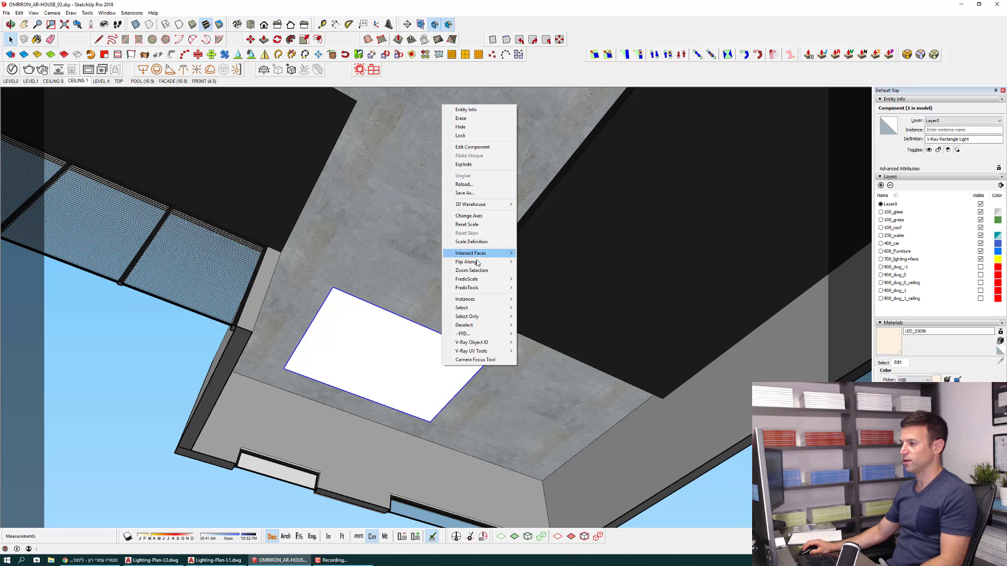
{"action": "mouse_move", "coordinate": [467, 261]}
{"action": "left_click", "coordinate": [553, 283]}
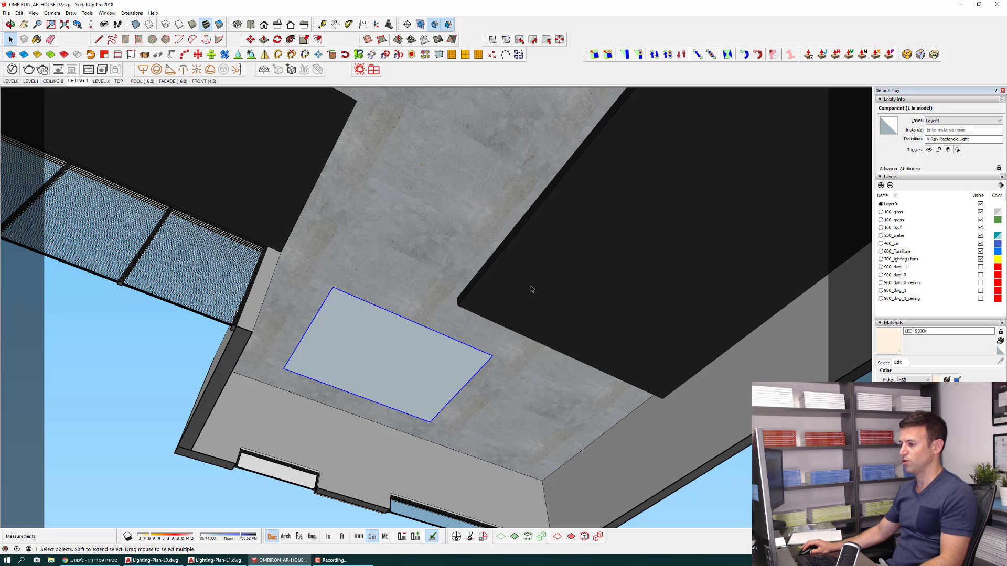
Scale the rectangle light along its length and width to cover most of the ceiling.
{"action": "key", "text": "s"}
{"action": "middle_click_drag", "start_coordinate": [400, 360], "coordinate": [412, 359]}
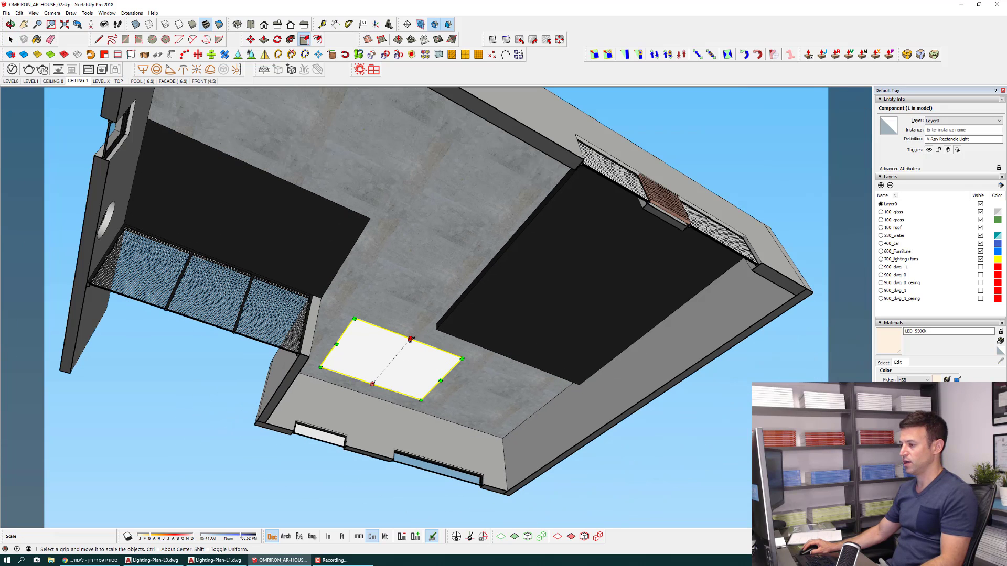
{"action": "left_click_drag", "start_coordinate": [411, 339], "coordinate": [508, 298]}
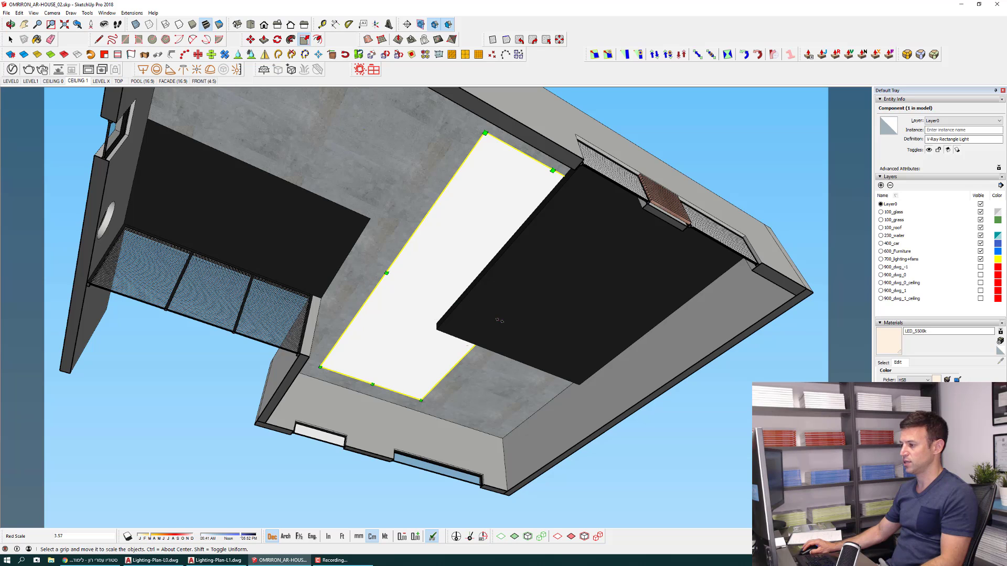
{"action": "left_click_drag", "start_coordinate": [495, 318], "coordinate": [592, 353]}
{"action": "middle_click_drag", "start_coordinate": [592, 352], "coordinate": [436, 306]}
{"action": "scroll", "coordinate": [436, 306], "scroll_direction": "up", "scroll_amount": 2}
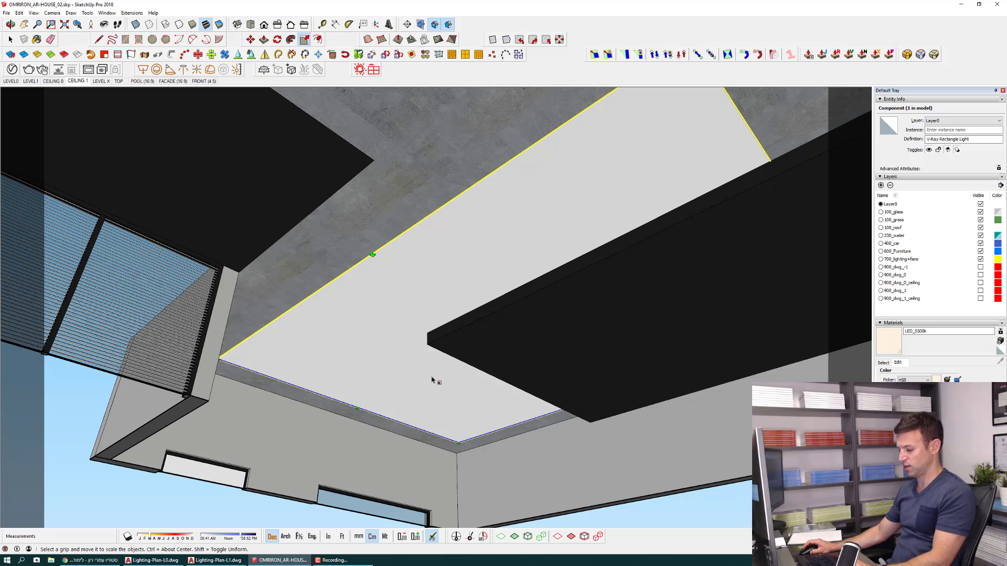
Move the enlarged rectangle light into place beside the dark opening.
{"action": "key", "text": "m"}
{"action": "left_click", "coordinate": [472, 465]}
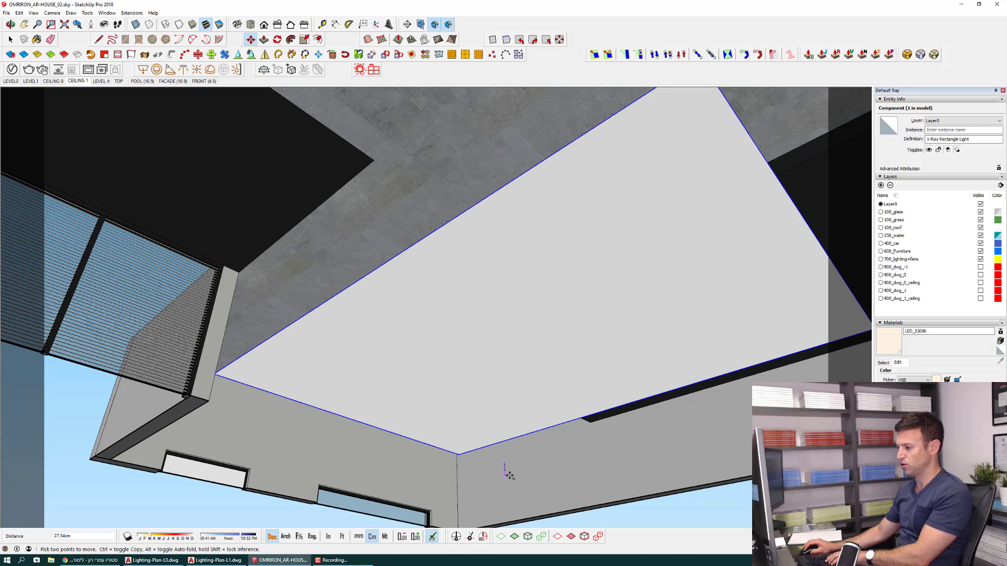
{"action": "left_click", "coordinate": [507, 474]}
{"action": "scroll", "coordinate": [508, 475], "scroll_direction": "down", "scroll_amount": 5}
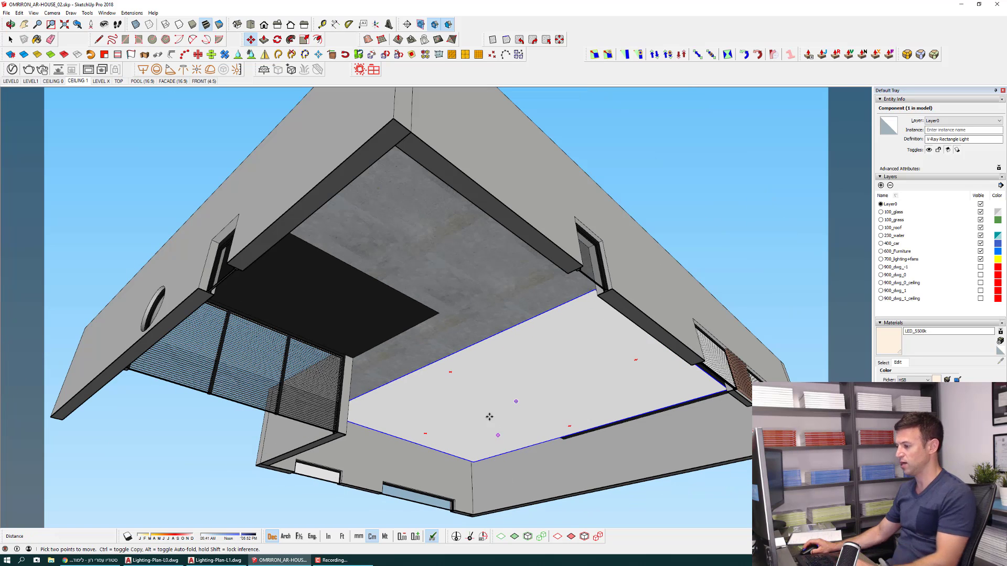
{"action": "left_click", "coordinate": [12, 69]}
Give the rectangle light a new name and set its intensity to 20.
{"action": "left_click", "coordinate": [441, 197]}
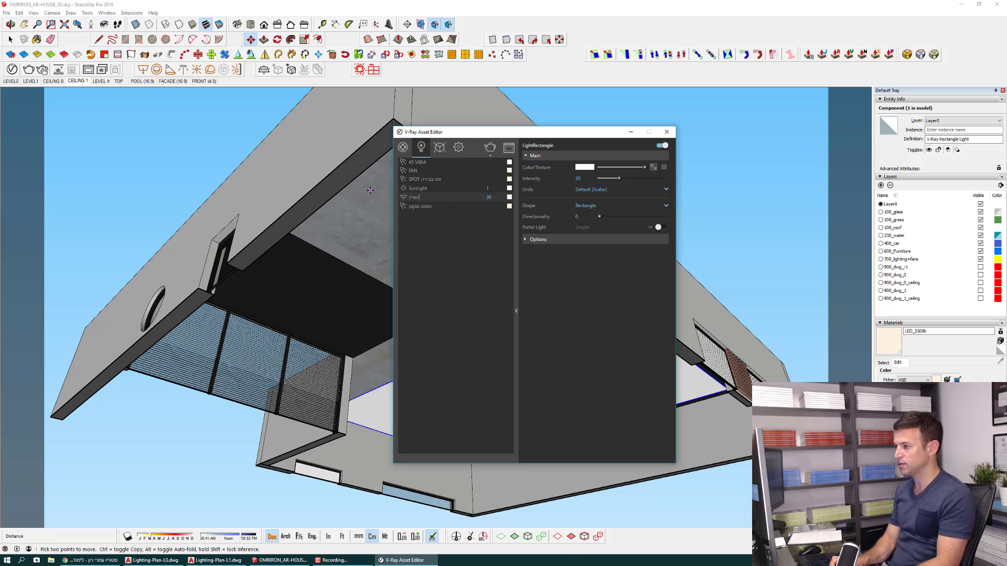
{"action": "key", "text": "F2"}
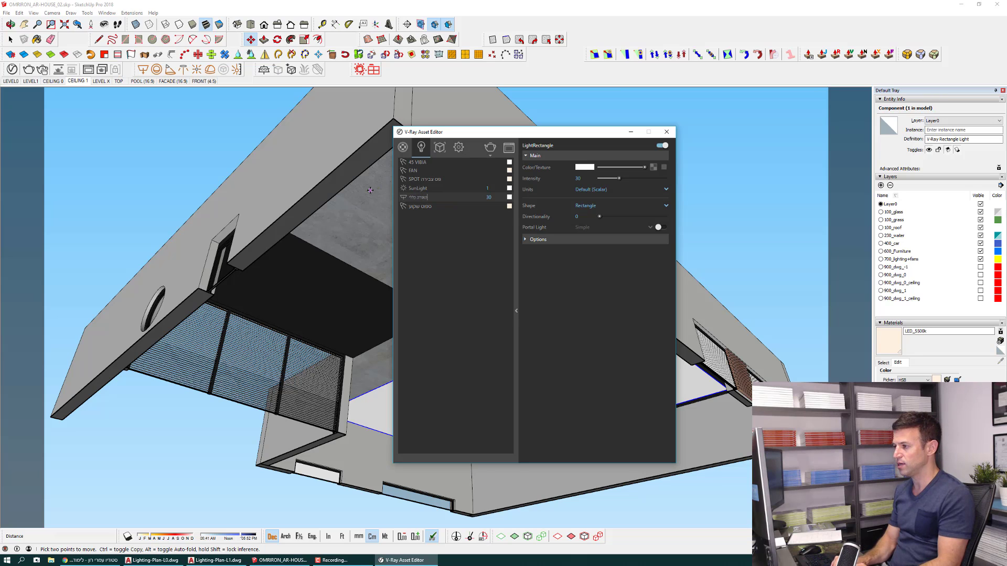
{"action": "key", "text": "Return"}
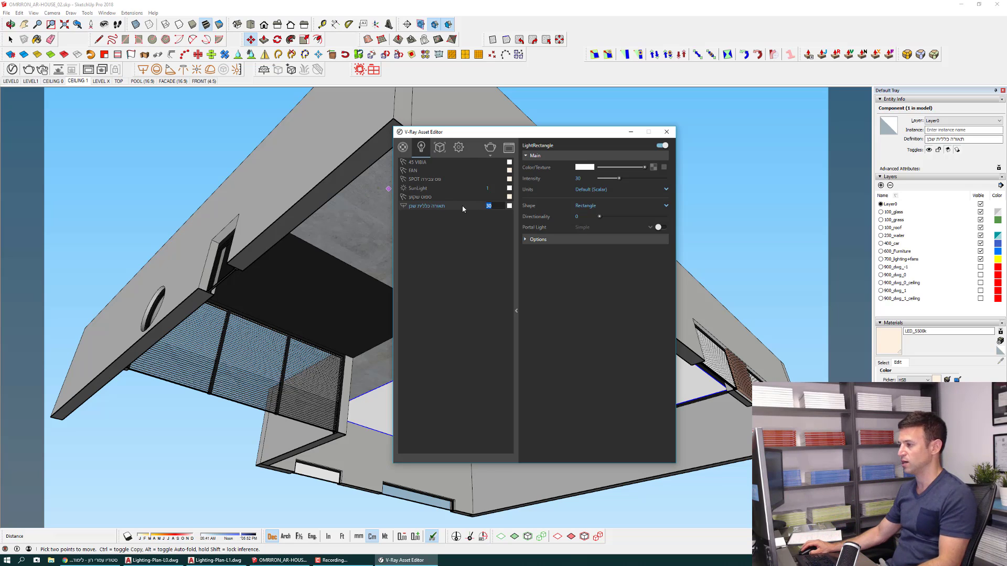
{"action": "type", "text": "20"}
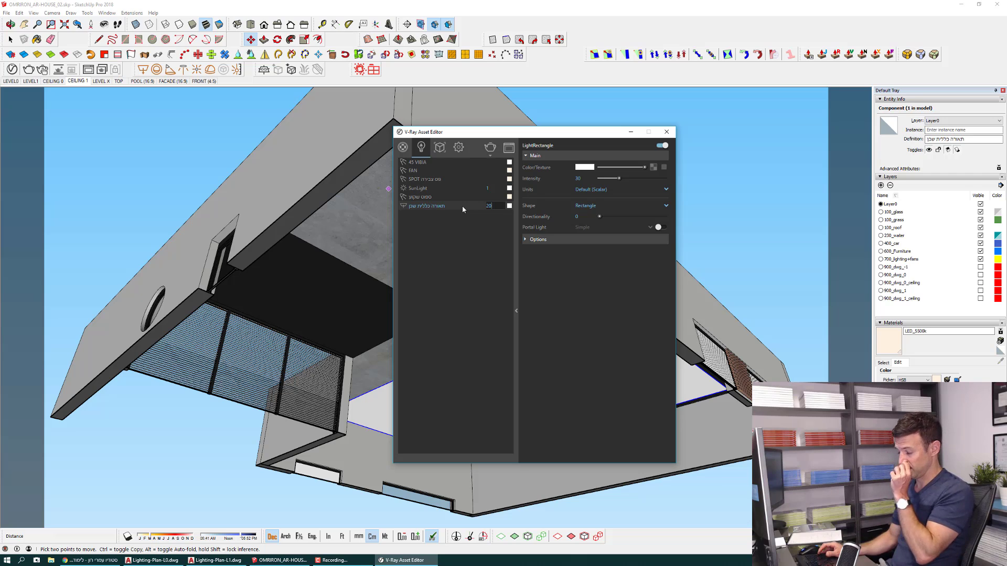
{"action": "key", "text": "Return"}
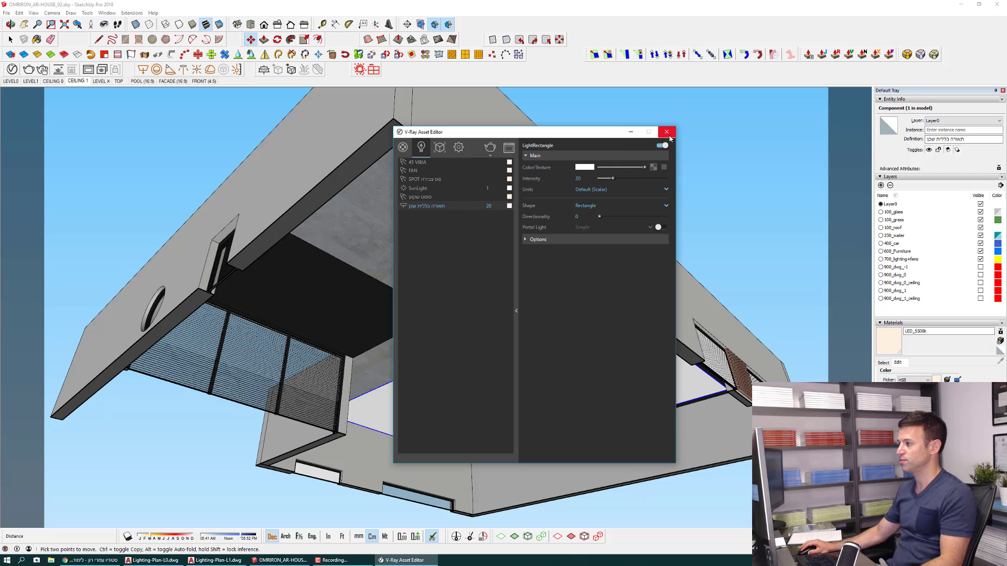
Close the light editor and add a new 700_lighting layer beside 700_lighting+fans.
{"action": "left_click", "coordinate": [666, 132]}
{"action": "mouse_move", "coordinate": [553, 330]}
{"action": "middle_mouse_down"}
{"action": "mouse_move", "coordinate": [528, 299]}
{"action": "mouse_move", "coordinate": [556, 286]}
{"action": "middle_mouse_up"}
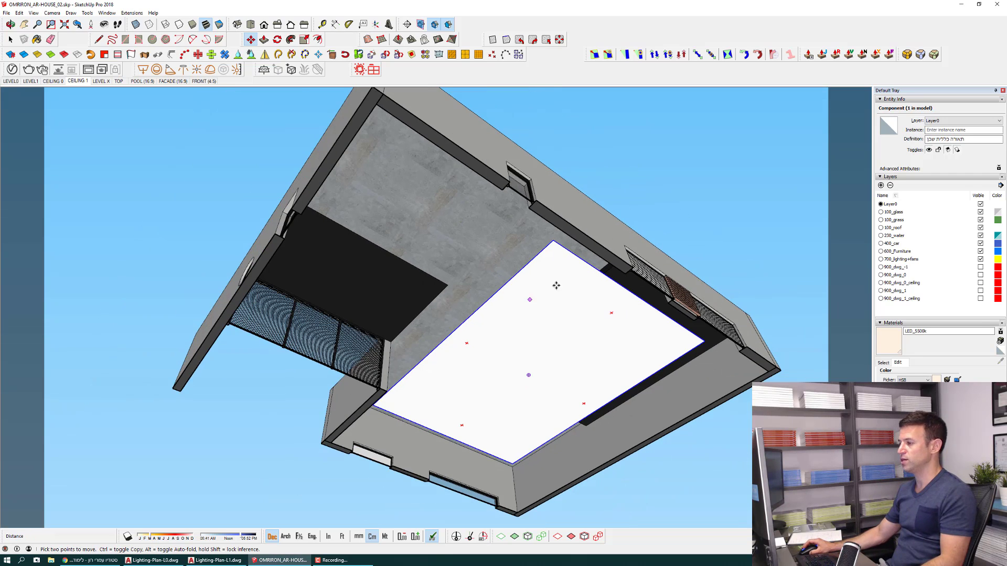
{"action": "mouse_move", "coordinate": [615, 330]}
{"action": "middle_mouse_down"}
{"action": "mouse_move", "coordinate": [533, 290]}
{"action": "mouse_move", "coordinate": [478, 383]}
{"action": "middle_mouse_up"}
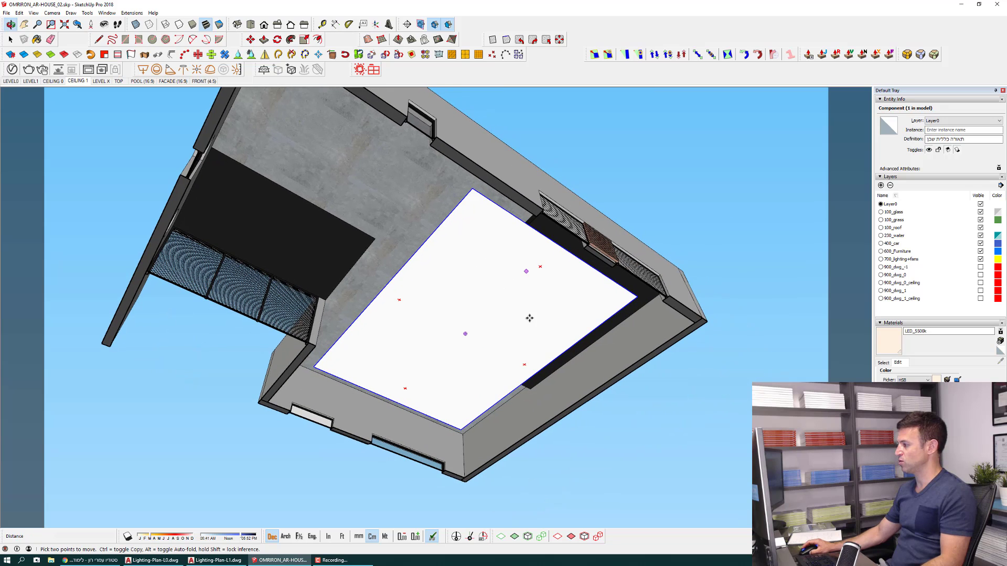
{"action": "double_click", "coordinate": [914, 260]}
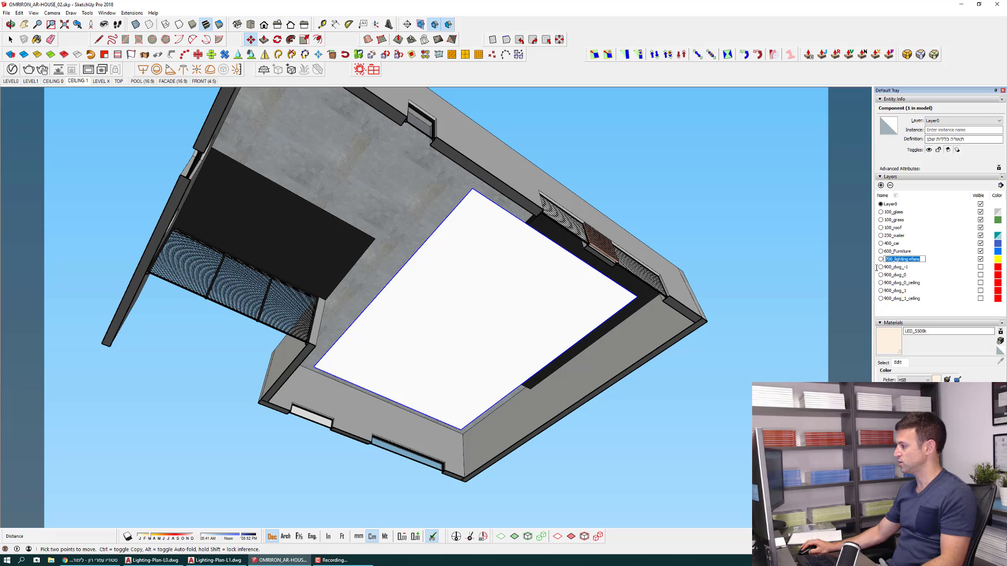
{"action": "left_click", "coordinate": [881, 185]}
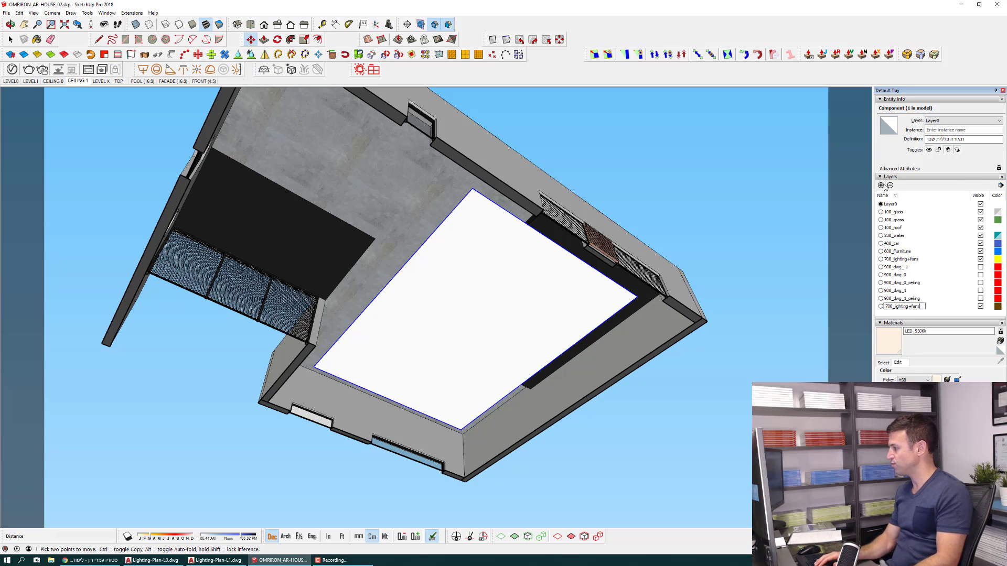
{"action": "key", "text": "Return"}
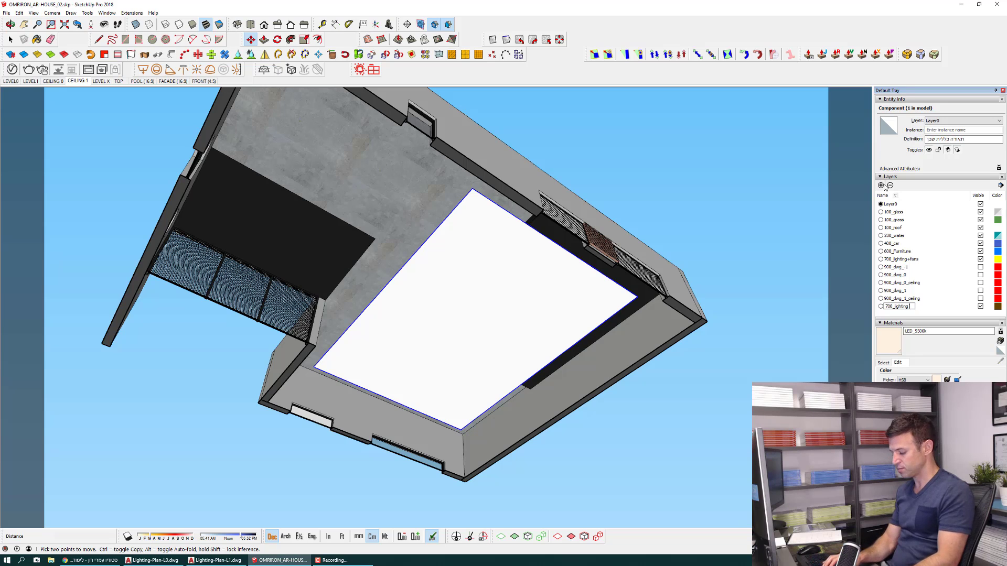
{"action": "key", "text": "Return"}
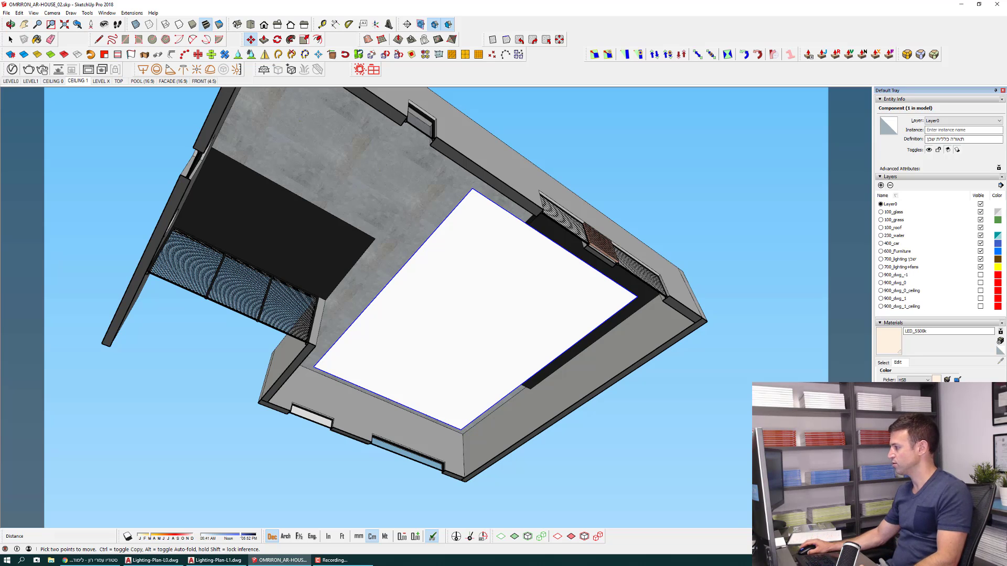
Set the new 700_lighting layer's colour to bright yellow.
{"action": "left_click", "coordinate": [997, 259]}
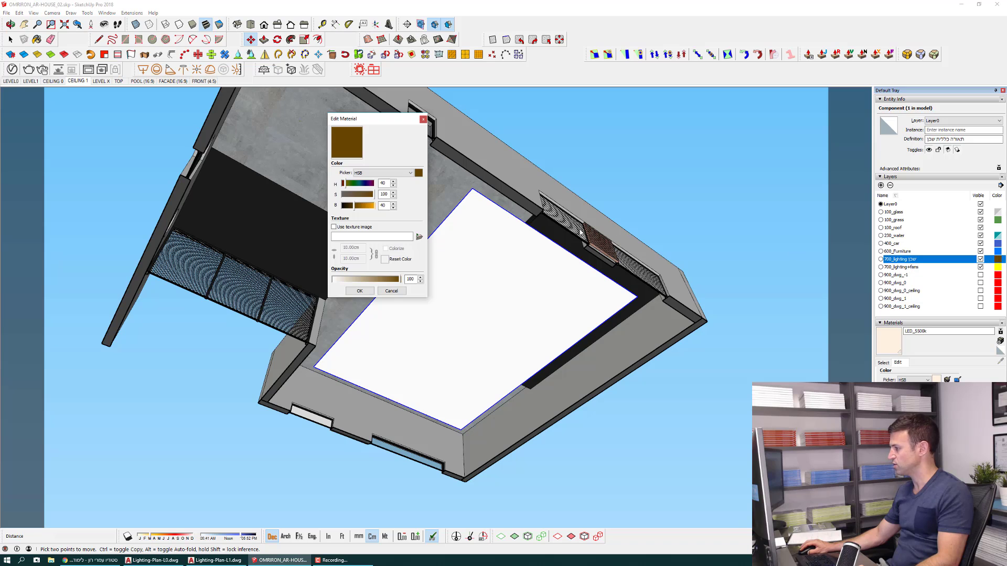
{"action": "mouse_move", "coordinate": [361, 212]}
{"action": "left_mouse_down"}
{"action": "mouse_move", "coordinate": [373, 208]}
{"action": "mouse_move", "coordinate": [348, 187]}
{"action": "left_mouse_up"}
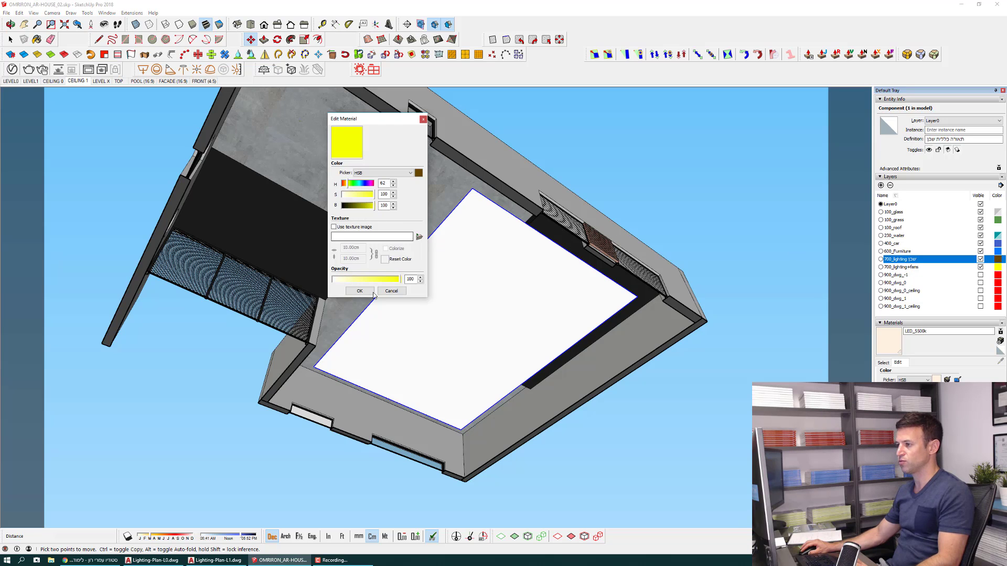
{"action": "left_click", "coordinate": [357, 290]}
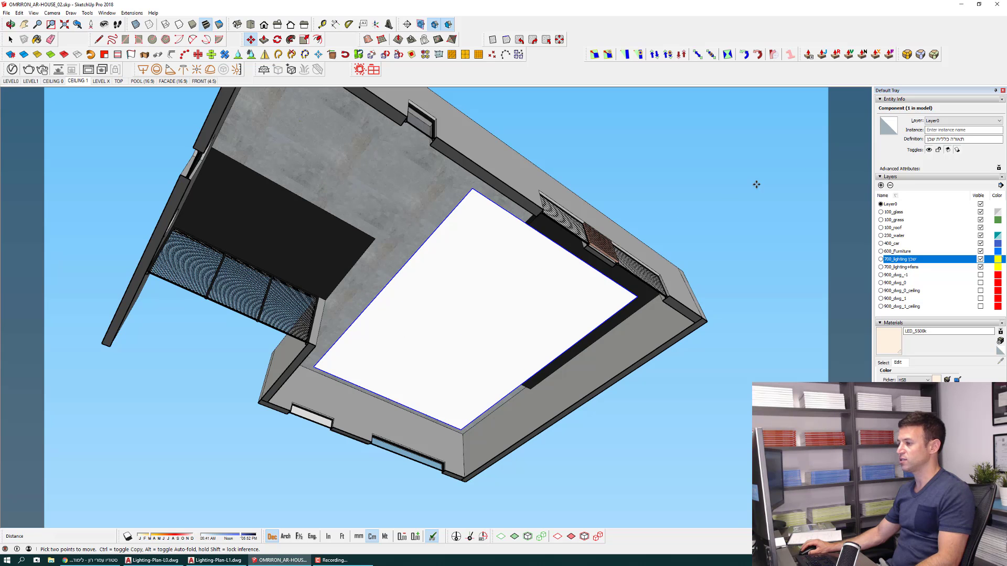
Assign the ceiling rectangle light to the new 700_lighting layer.
{"action": "left_click", "coordinate": [944, 120]}
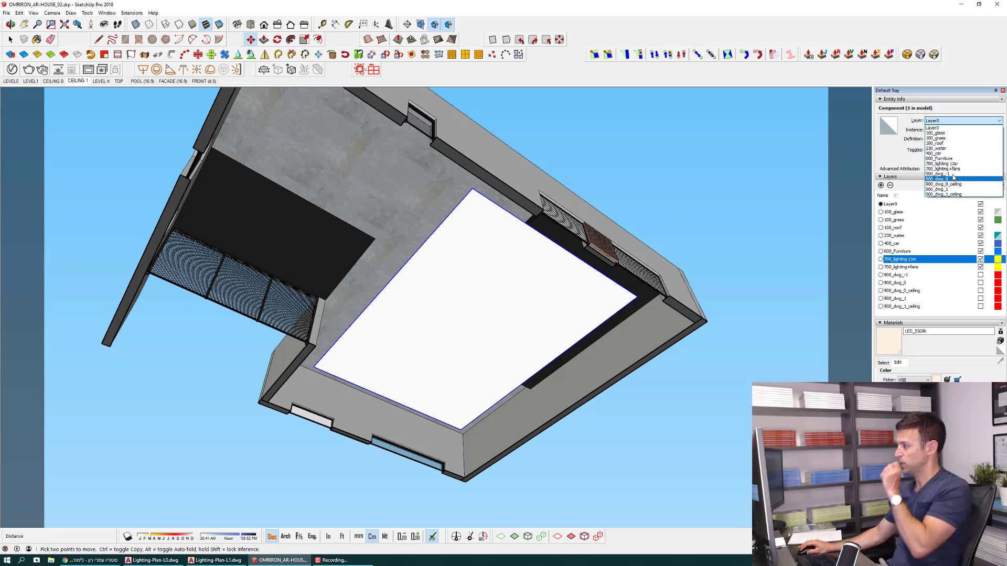
{"action": "left_click", "coordinate": [944, 164]}
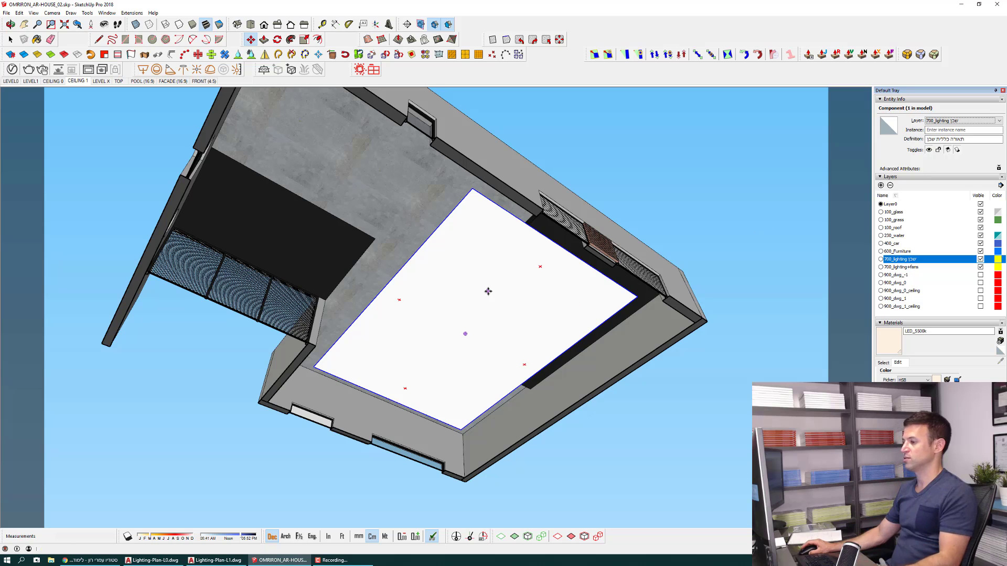
{"action": "mouse_move", "coordinate": [483, 292]}
{"action": "middle_mouse_down"}
{"action": "mouse_move", "coordinate": [489, 251]}
{"action": "mouse_move", "coordinate": [484, 342]}
{"action": "middle_mouse_up"}
Copy the light onto the left ceiling and scale the copy to fit that smaller area.
{"action": "key", "text": "m"}
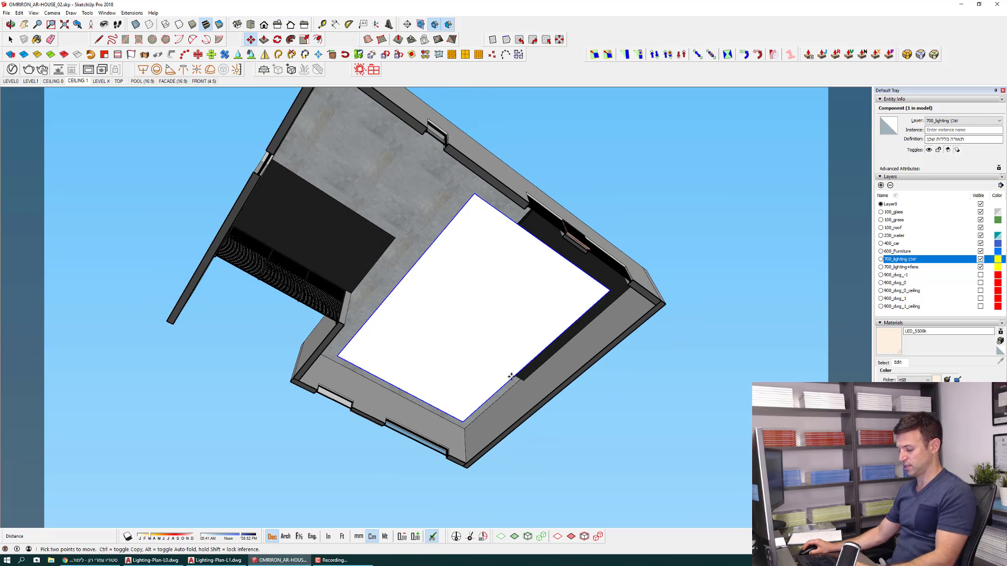
{"action": "key", "text": "ctrl"}
{"action": "left_click", "coordinate": [552, 309]}
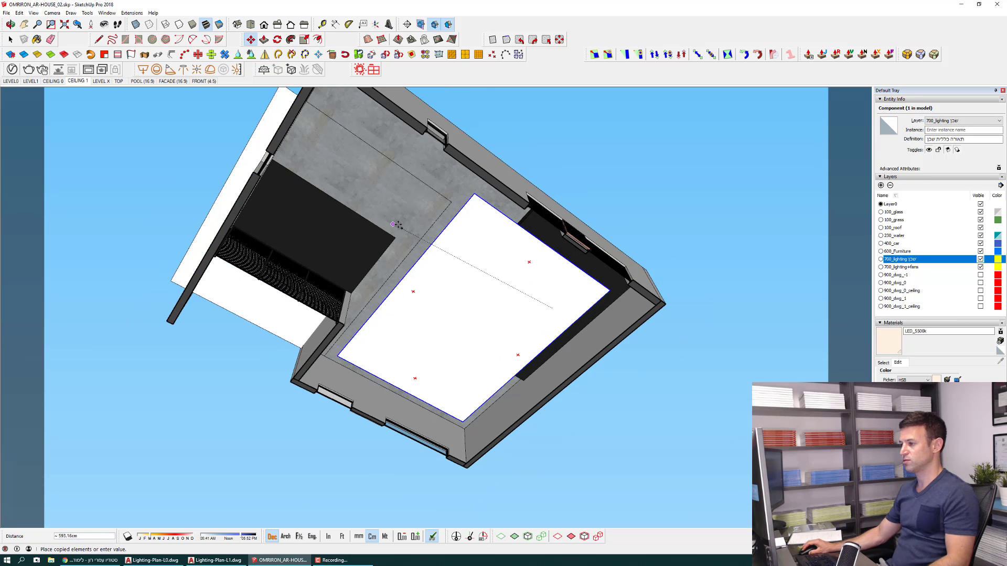
{"action": "left_click", "coordinate": [448, 235]}
{"action": "key", "text": "s"}
{"action": "left_click_drag", "start_coordinate": [295, 335], "coordinate": [336, 282]}
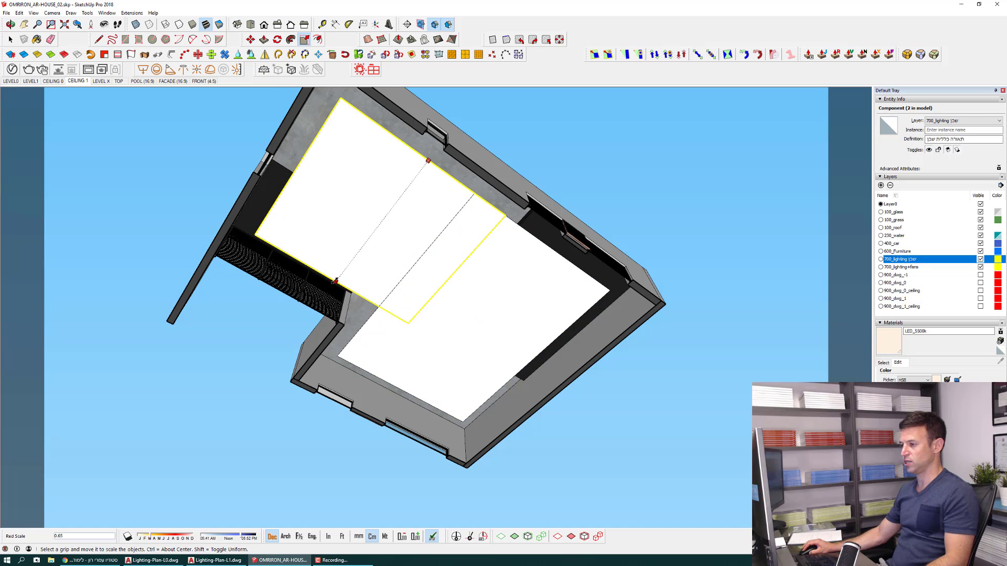
{"action": "left_click_drag", "start_coordinate": [453, 273], "coordinate": [393, 236]}
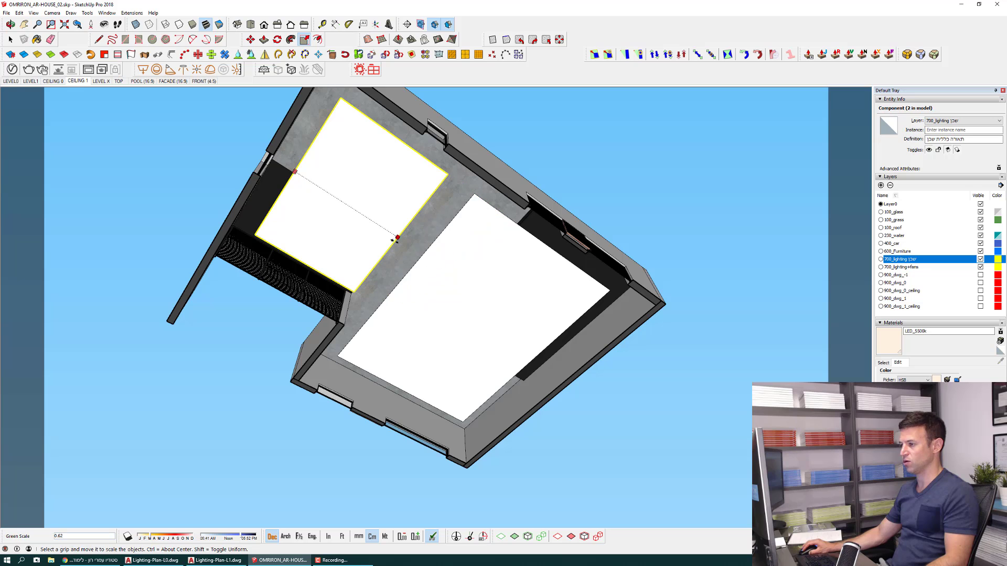
{"action": "mouse_move", "coordinate": [388, 257]}
{"action": "middle_mouse_down"}
{"action": "mouse_move", "coordinate": [517, 411]}
{"action": "mouse_move", "coordinate": [513, 333]}
{"action": "mouse_move", "coordinate": [433, 318]}
{"action": "middle_mouse_up"}
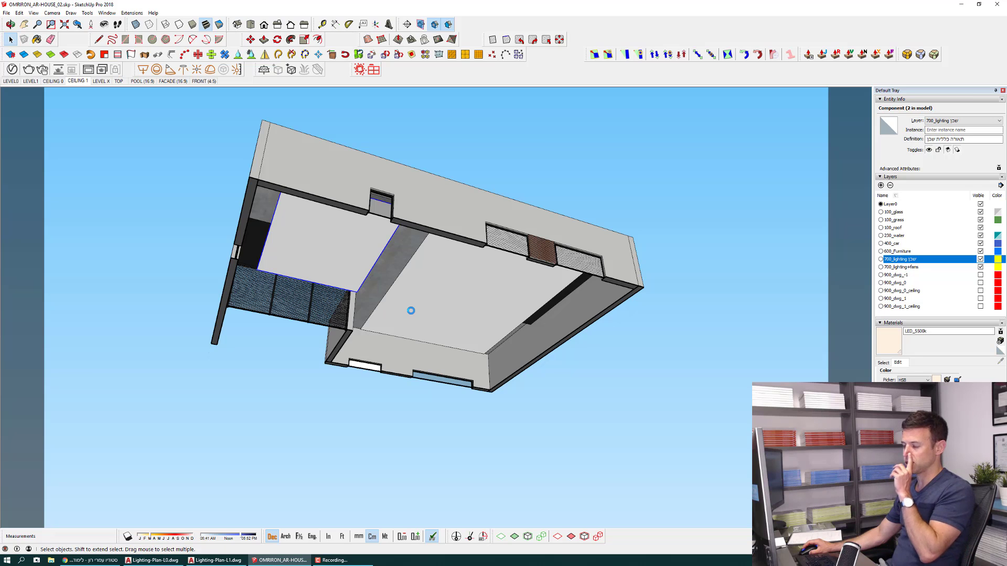
Copy both ceiling rectangle lights down to the lower storey's ceiling via the CEILING 0 scene.
{"action": "left_click", "coordinate": [410, 310], "text": "shift"}
{"action": "middle_click_drag", "start_coordinate": [413, 324], "coordinate": [504, 397]}
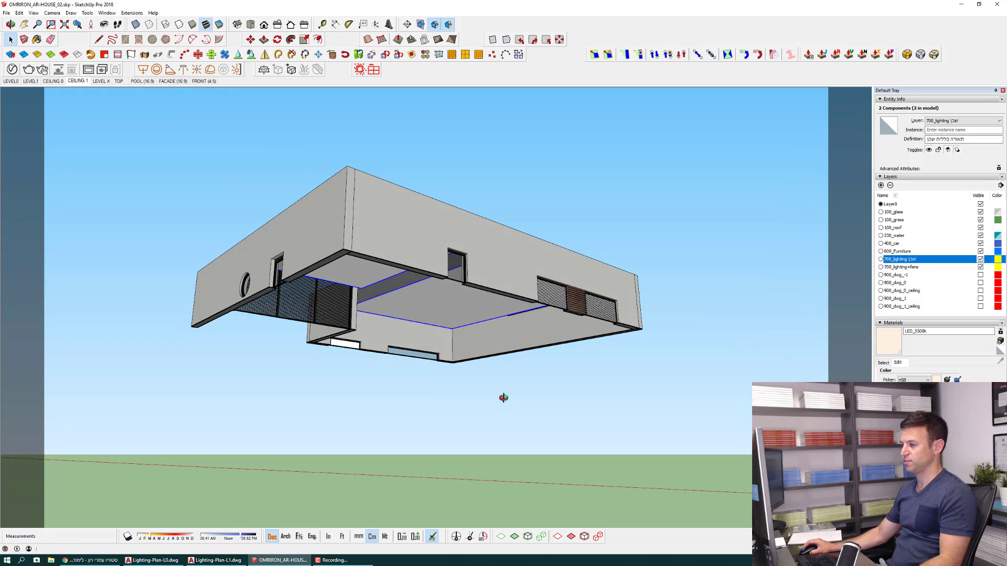
{"action": "left_click", "coordinate": [54, 81]}
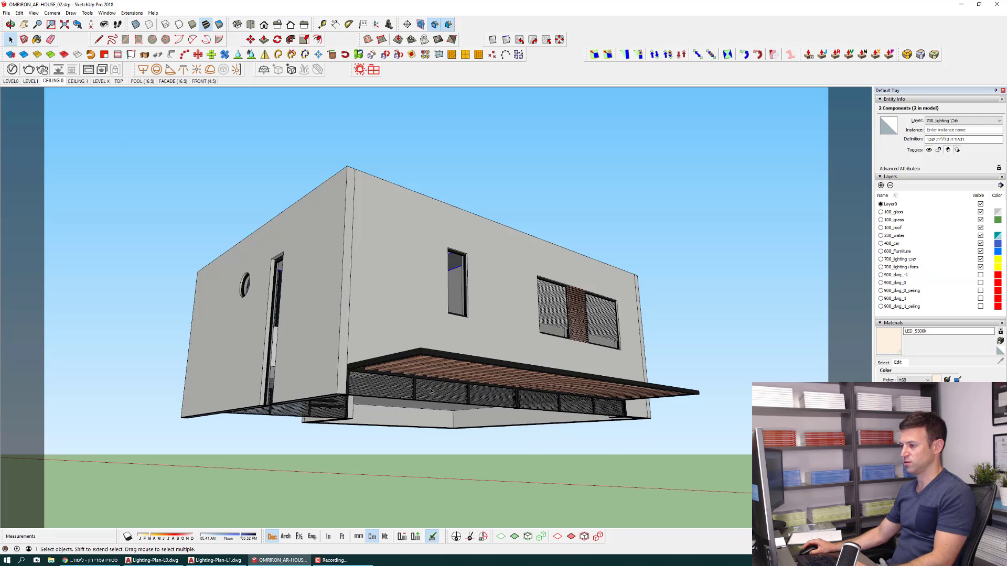
{"action": "middle_click_drag", "start_coordinate": [424, 407], "coordinate": [386, 164]}
{"action": "key", "text": "m"}
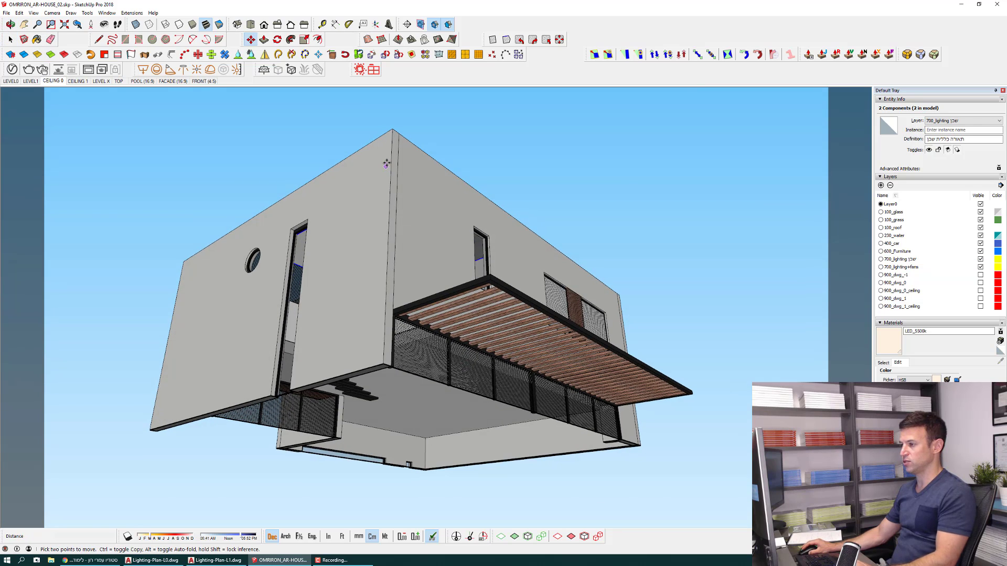
{"action": "key", "text": "ctrl"}
{"action": "left_click", "coordinate": [387, 163]}
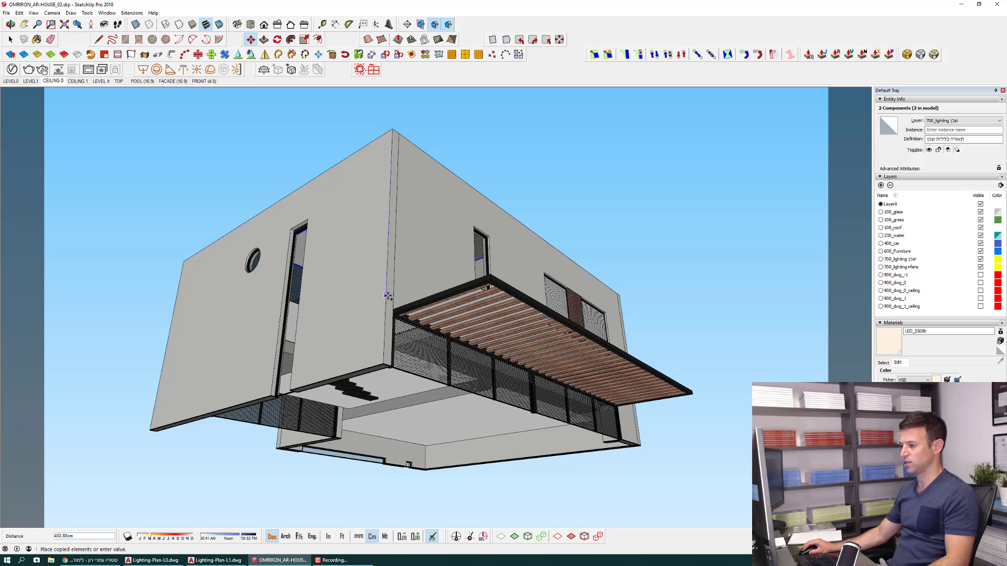
{"action": "left_click", "coordinate": [387, 295]}
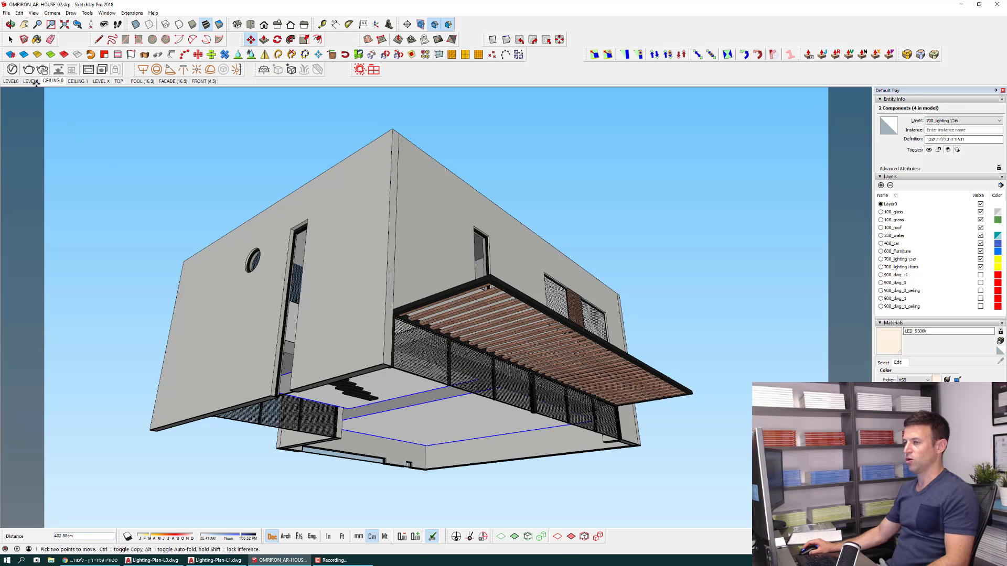
{"action": "left_click", "coordinate": [11, 69]}
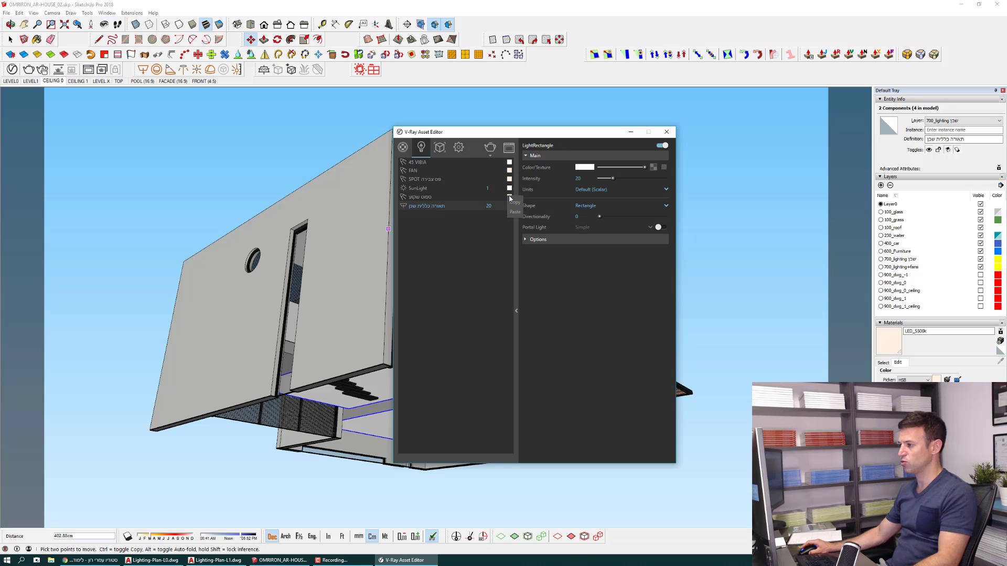
Review the spot and rectangle light settings, close the editor, and switch to the POOL (16:9) scene.
{"action": "left_click", "coordinate": [516, 203]}
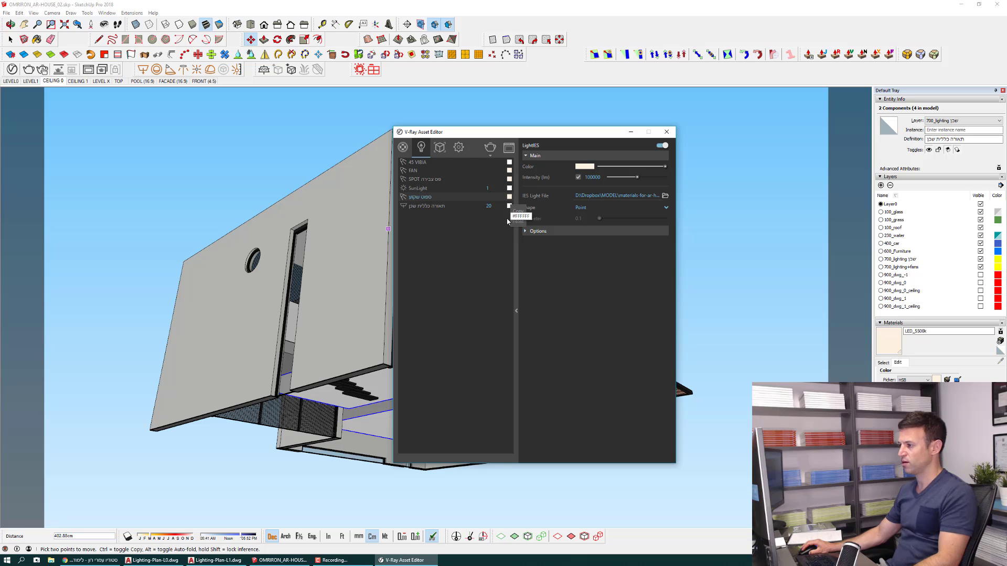
{"action": "left_click", "coordinate": [515, 221]}
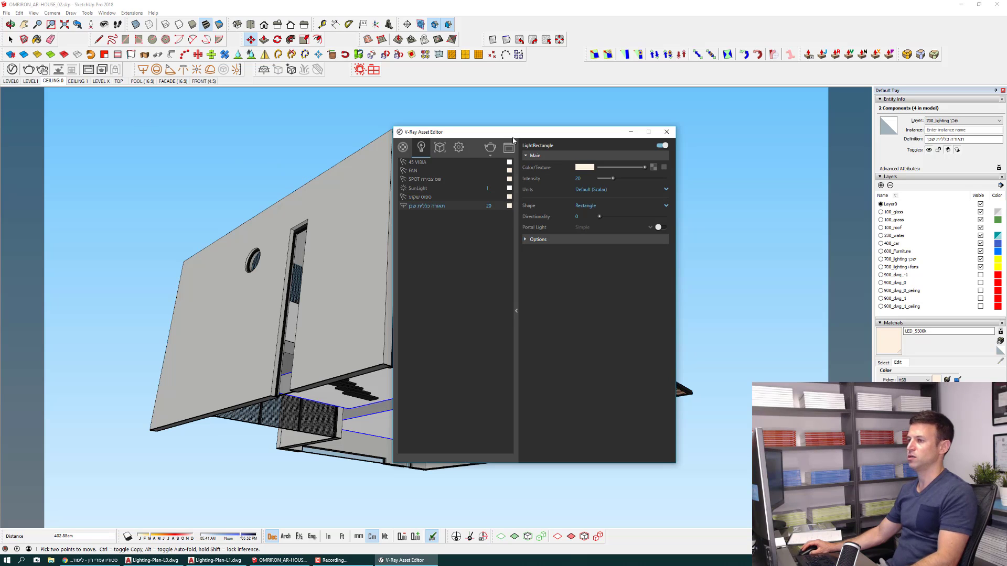
{"action": "left_click", "coordinate": [668, 132]}
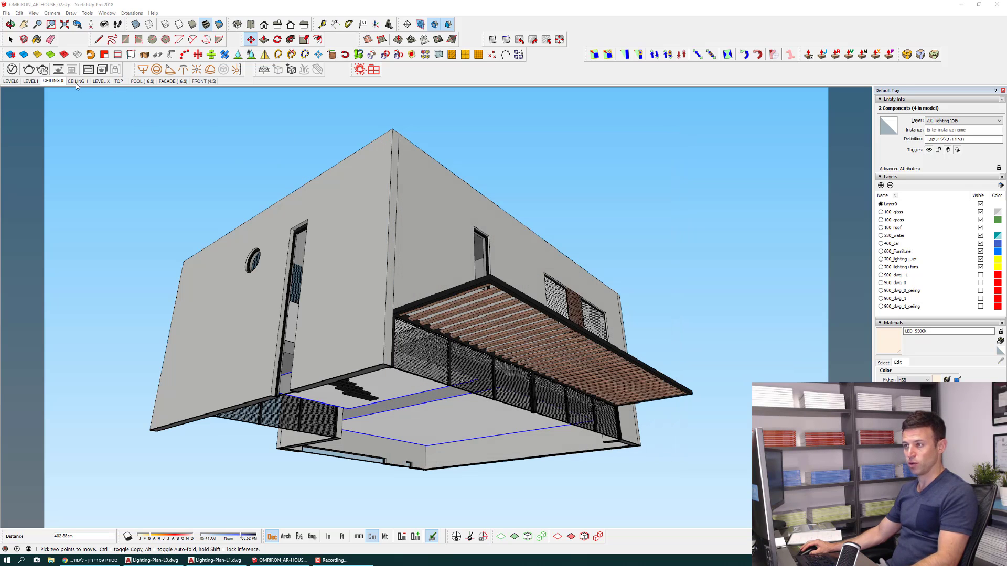
{"action": "left_click", "coordinate": [147, 82]}
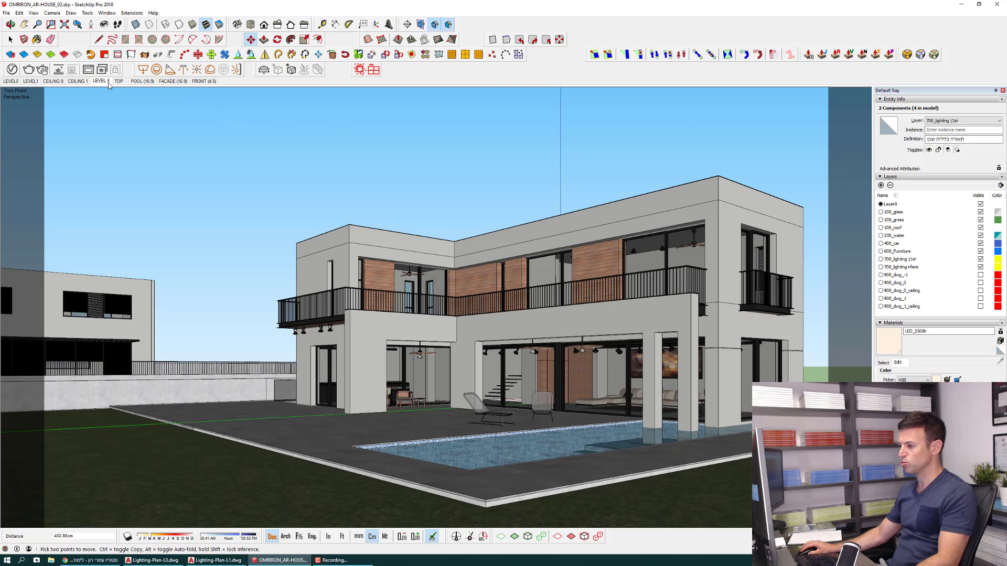
Save the model and open the V-Ray frame buffer.
{"action": "left_click", "coordinate": [6, 13]}
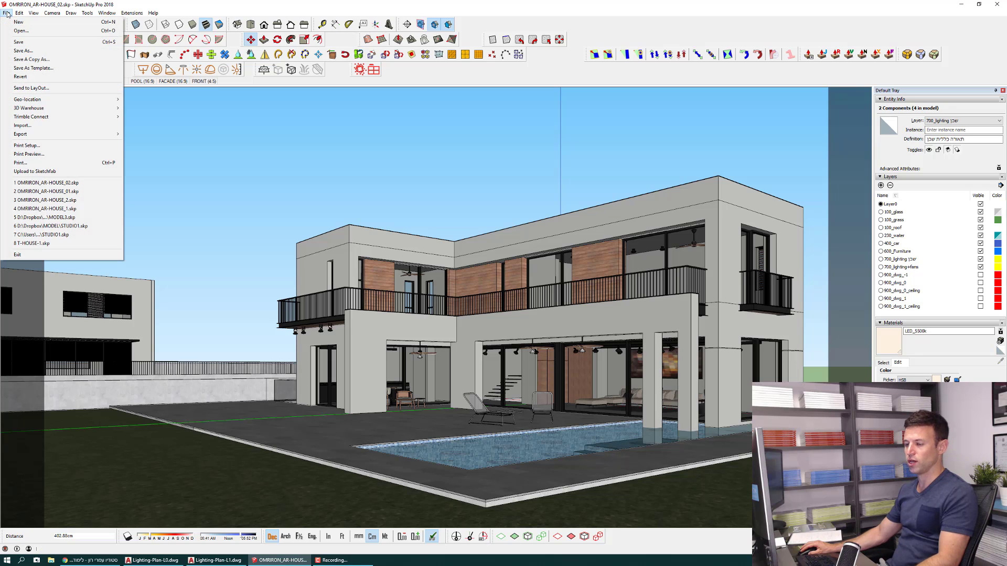
{"action": "left_click", "coordinate": [27, 43]}
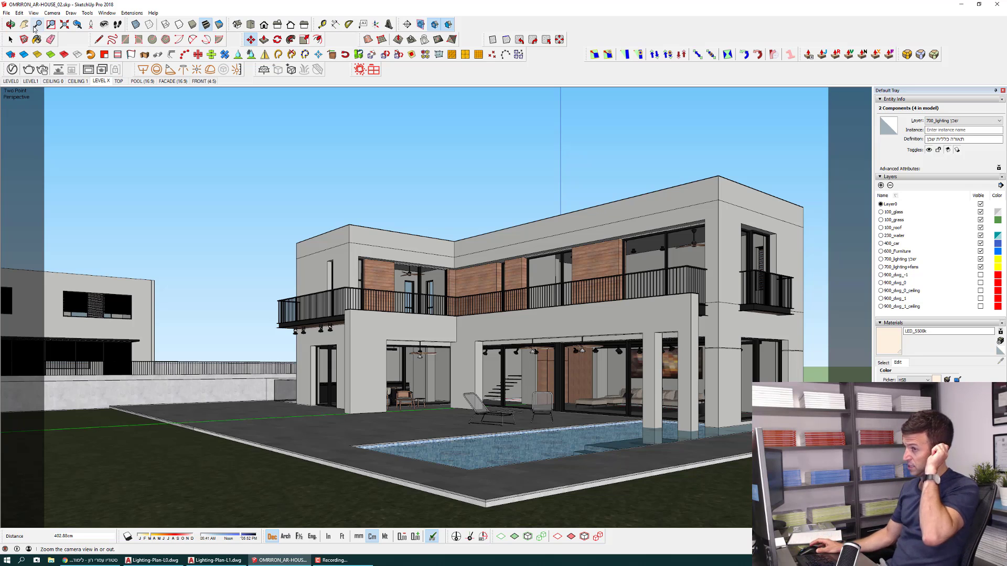
{"action": "left_click", "coordinate": [89, 71]}
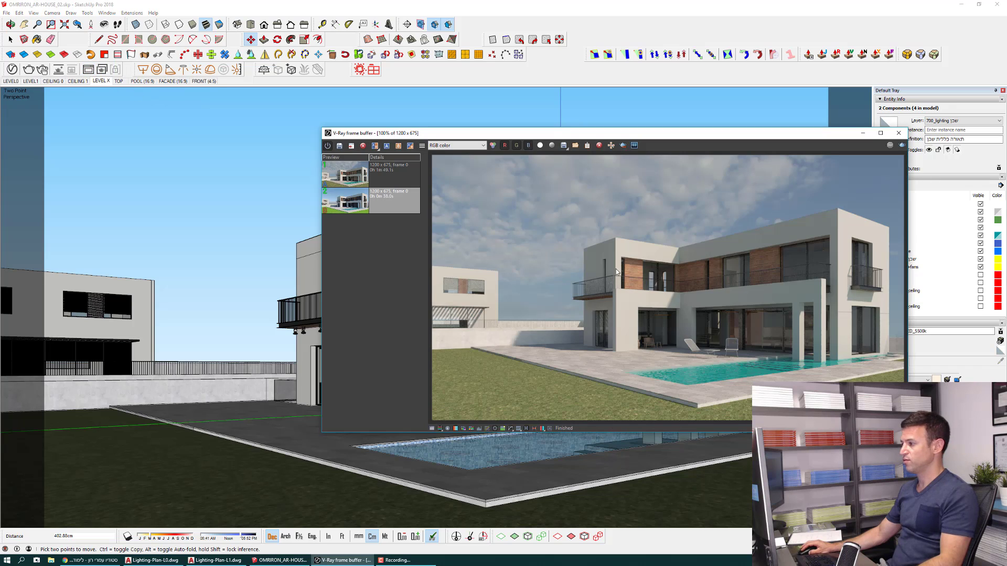
Set the V-Ray render output to 1500 × 844 and re-render the pool view.
{"action": "left_click", "coordinate": [12, 70]}
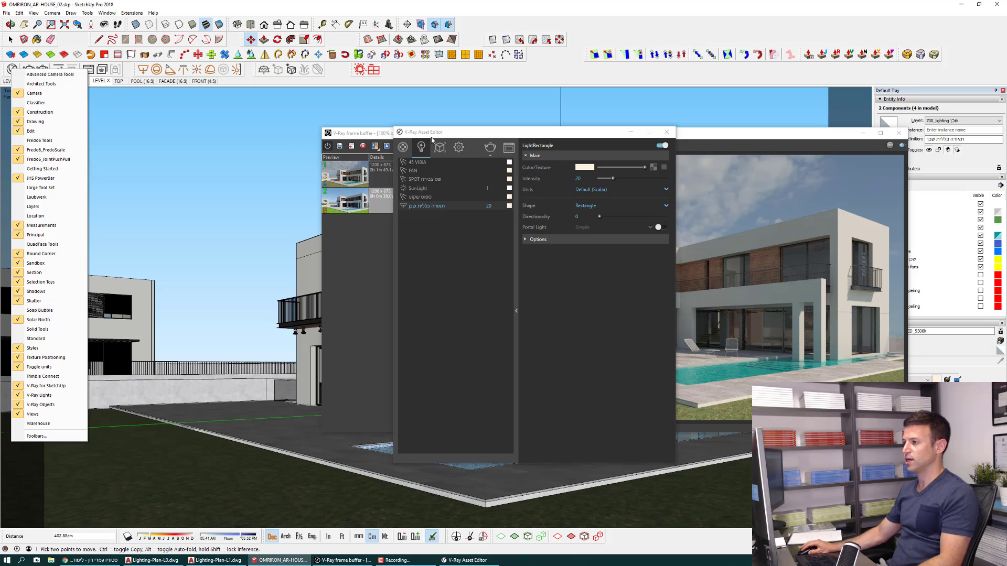
{"action": "left_click_drag", "start_coordinate": [432, 139], "coordinate": [96, 131]}
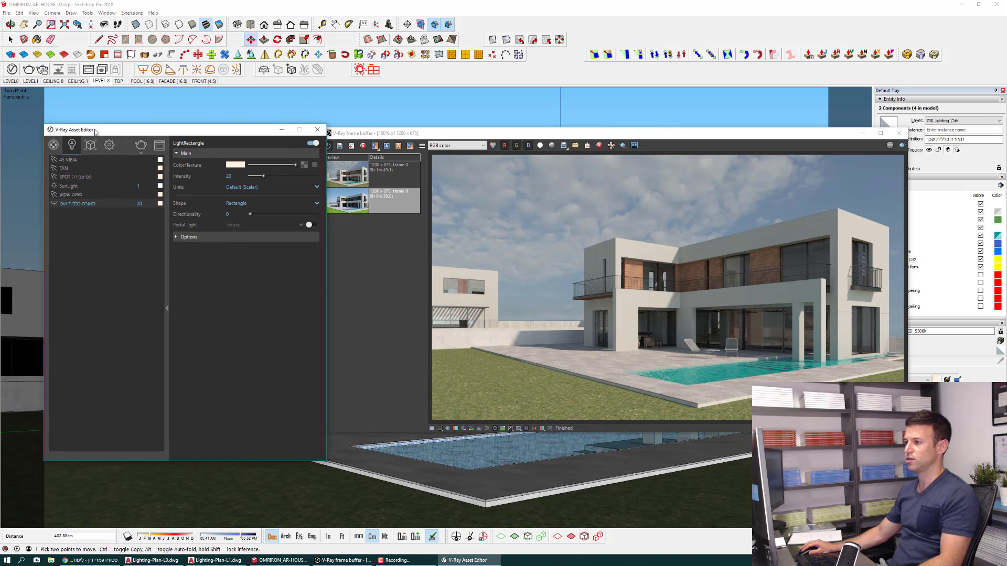
{"action": "left_click", "coordinate": [110, 146]}
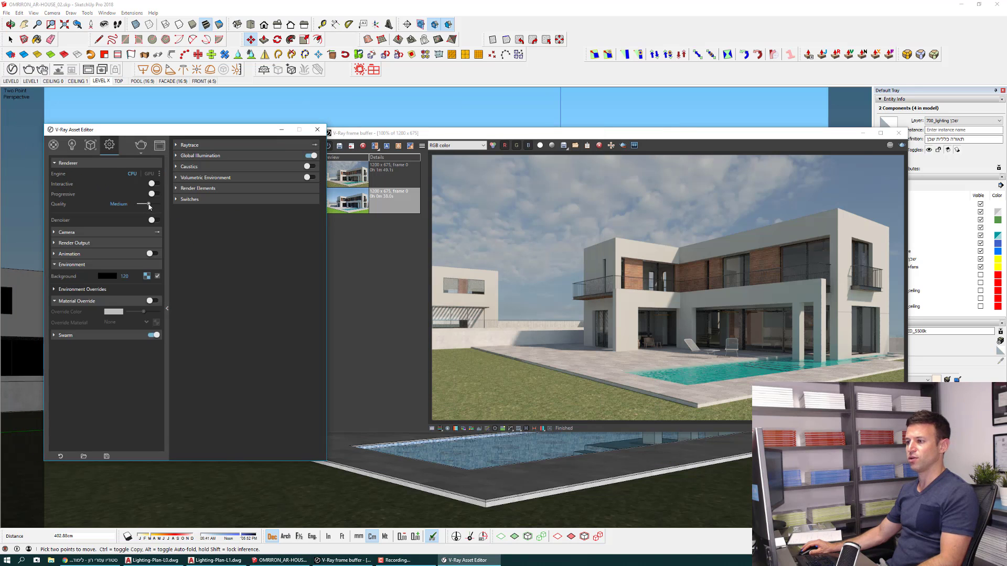
{"action": "left_click", "coordinate": [57, 244]}
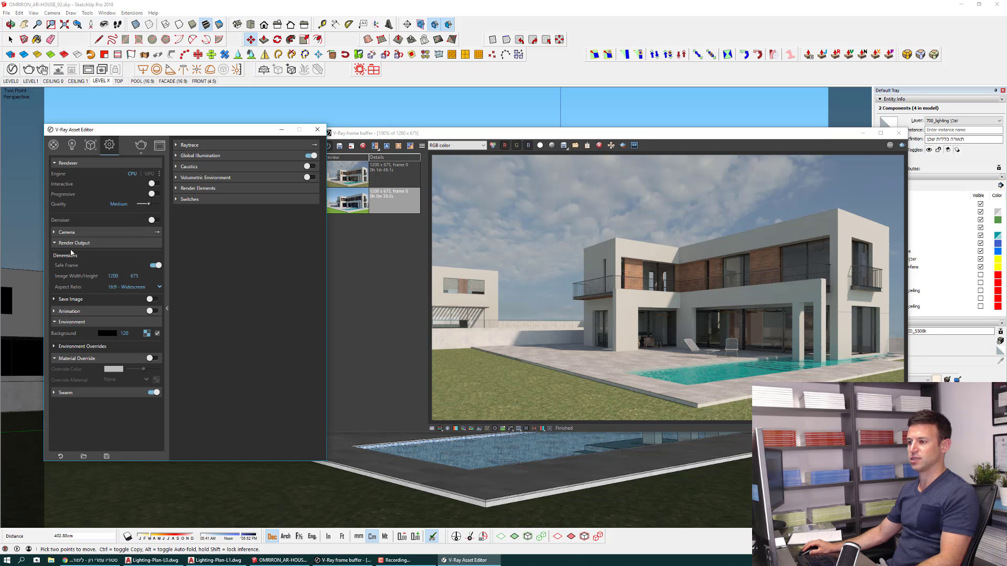
{"action": "type", "text": "1"}
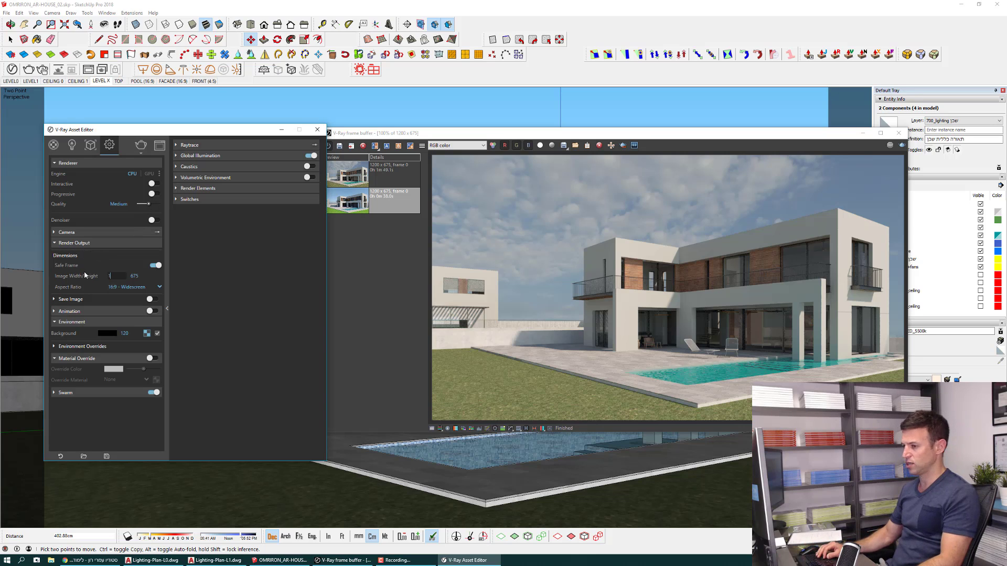
{"action": "key", "text": "Return"}
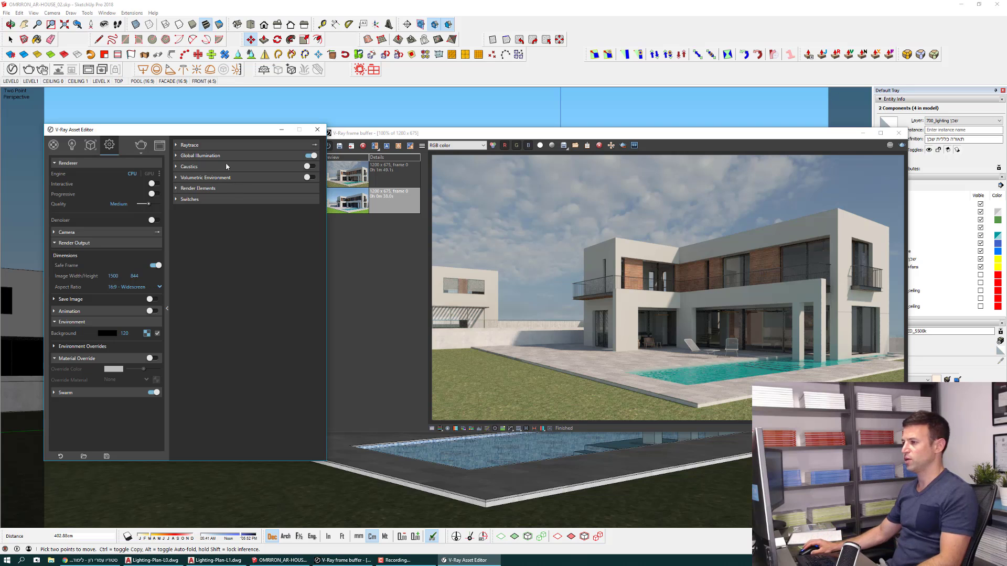
{"action": "left_click_drag", "start_coordinate": [220, 132], "coordinate": [198, 139]}
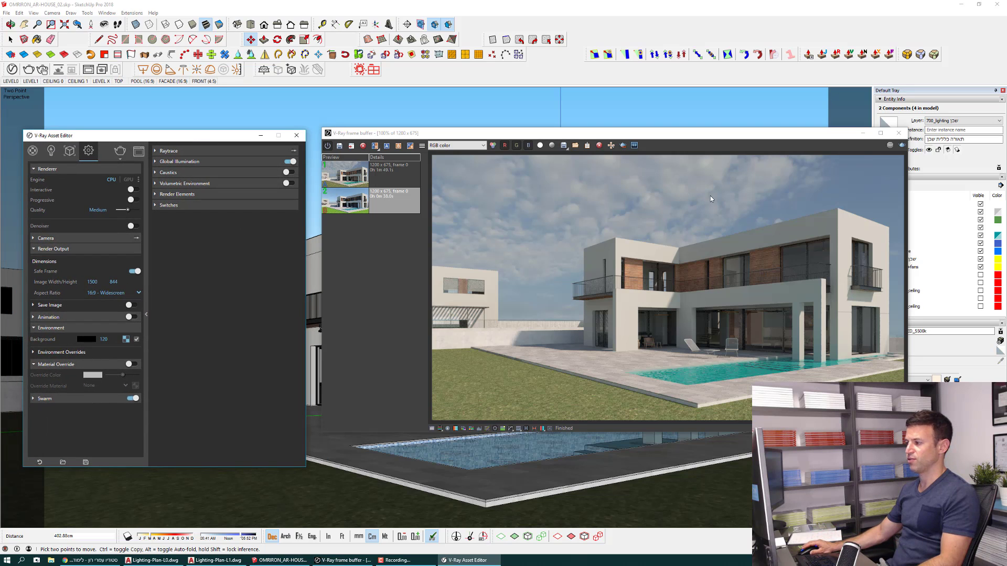
{"action": "left_click", "coordinate": [903, 146]}
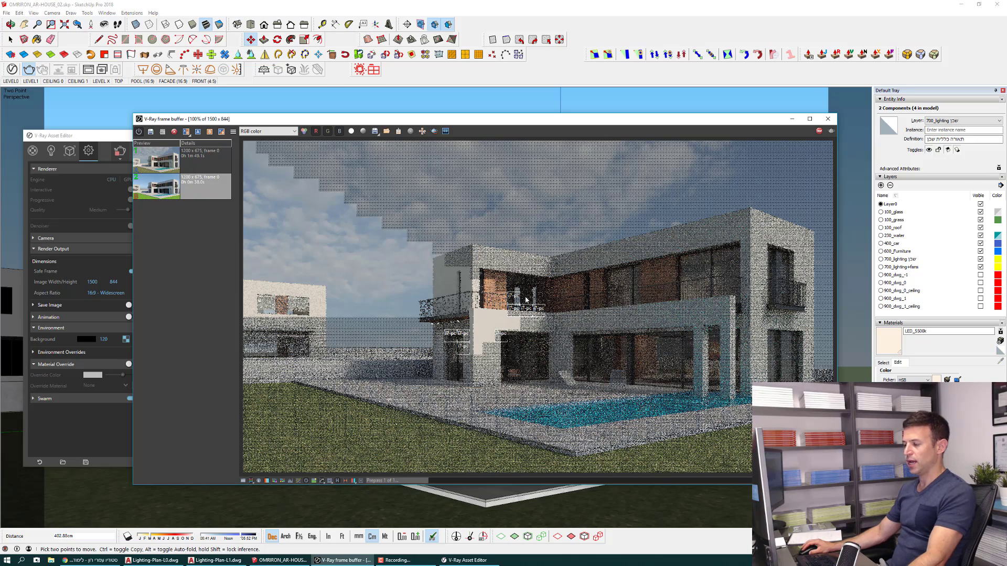
Move the frame buffer aside to check the model, then stop the unfinished grainy render.
{"action": "left_click_drag", "start_coordinate": [492, 124], "coordinate": [485, 397]}
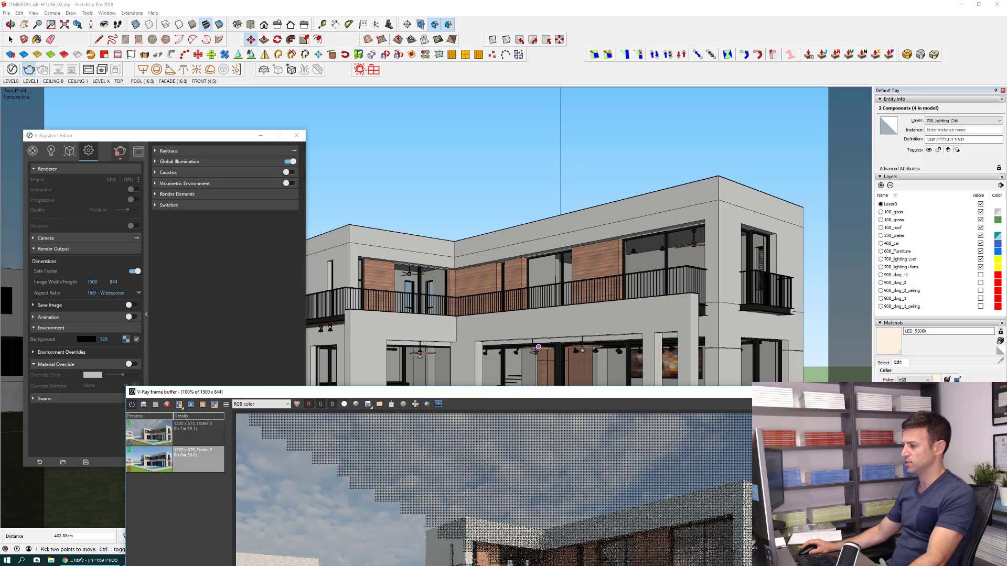
{"action": "scroll", "coordinate": [472, 354], "scroll_direction": "up", "scroll_amount": 2}
{"action": "scroll", "coordinate": [445, 352], "scroll_direction": "up", "scroll_amount": 2}
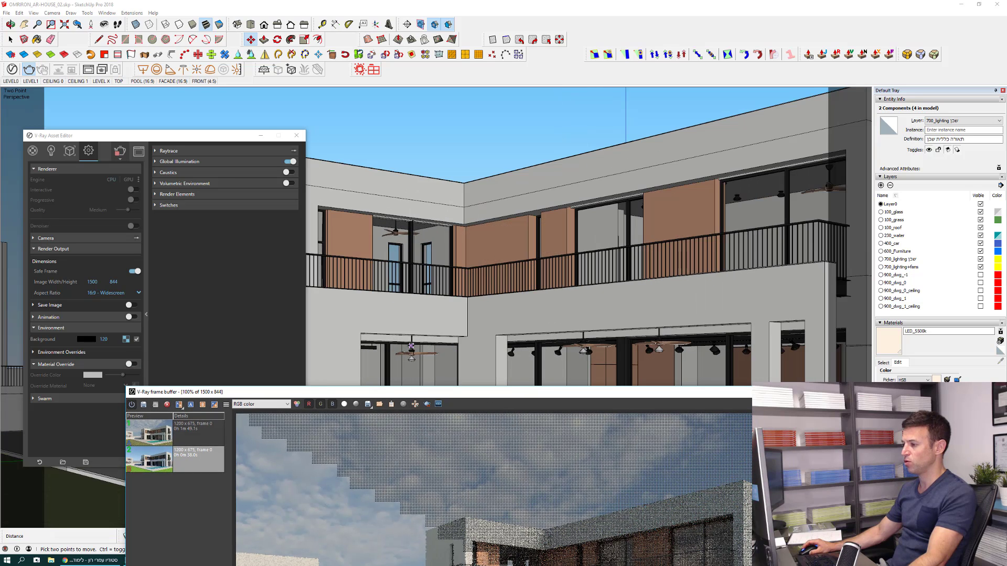
{"action": "scroll", "coordinate": [412, 346], "scroll_direction": "up", "scroll_amount": 2}
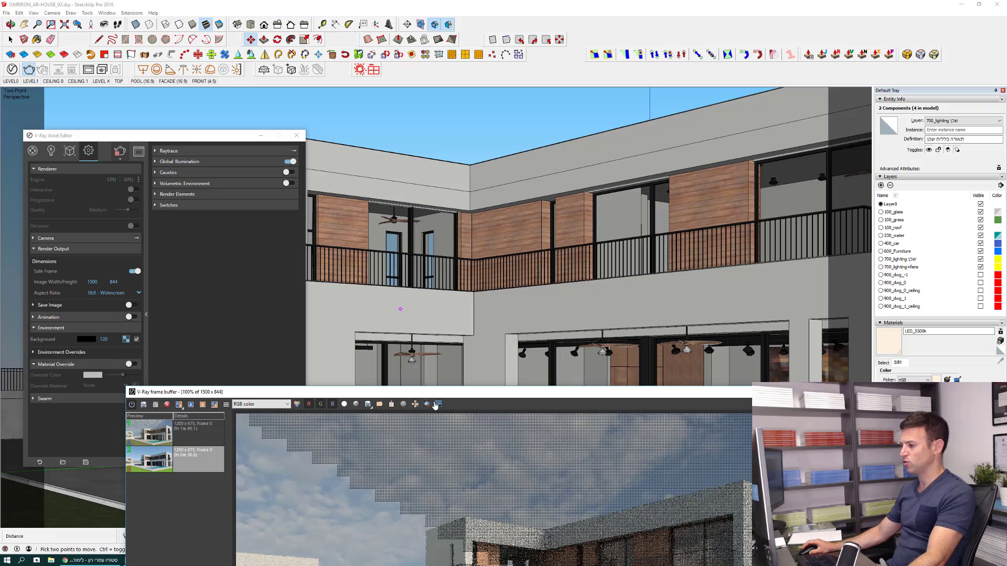
{"action": "left_click_drag", "start_coordinate": [436, 398], "coordinate": [437, 98]}
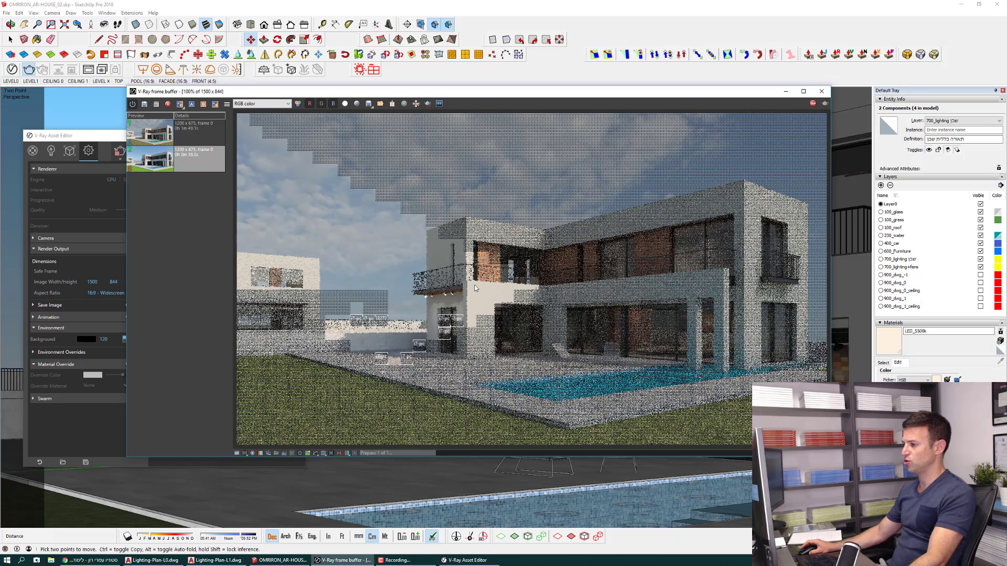
{"action": "left_click", "coordinate": [813, 104]}
Close the frame buffer and navigate the view into the house toward the ceiling fan.
{"action": "left_click", "coordinate": [823, 92]}
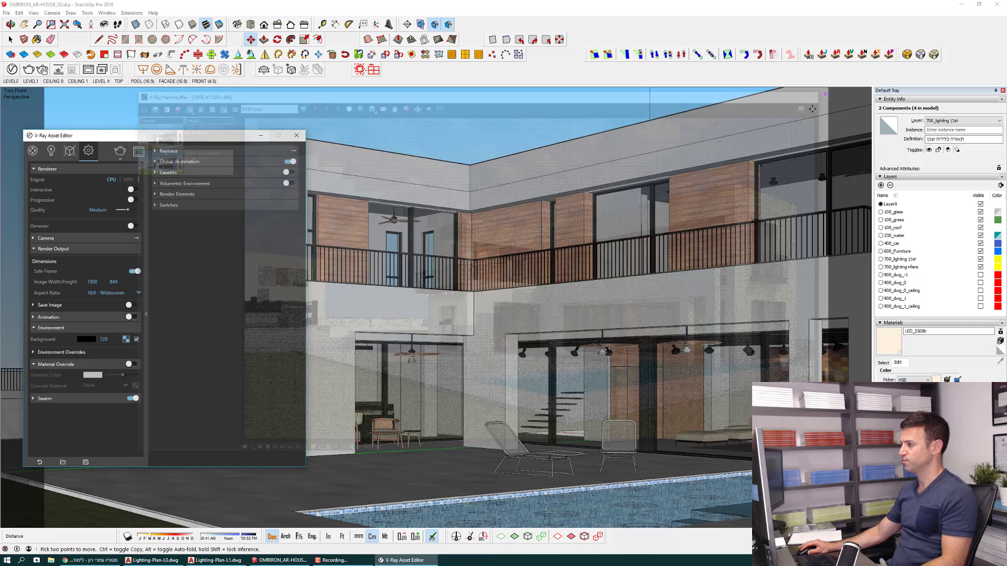
{"action": "scroll", "coordinate": [468, 302], "scroll_direction": "up", "scroll_amount": 2}
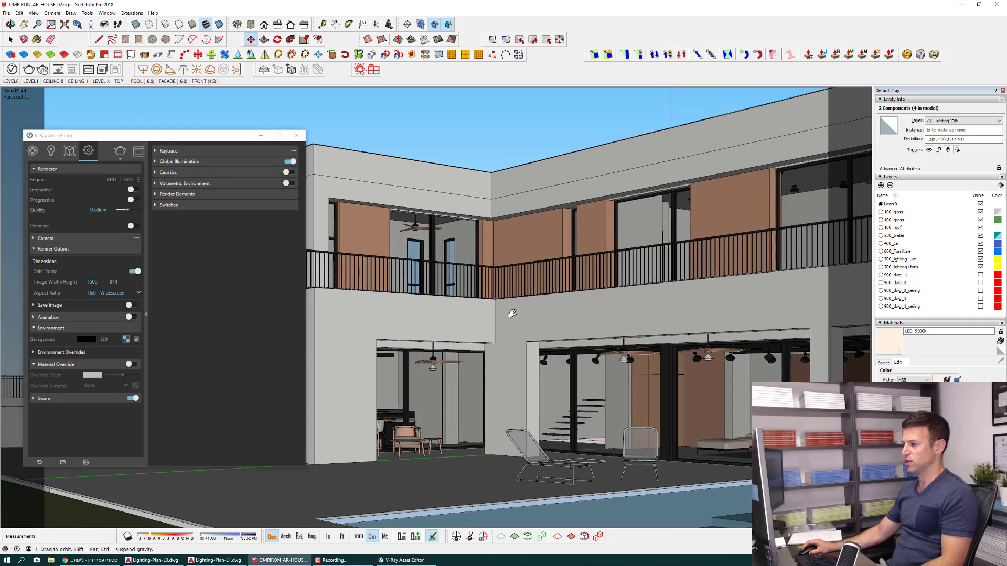
{"action": "scroll", "coordinate": [464, 315], "scroll_direction": "up", "scroll_amount": 2}
{"action": "scroll", "coordinate": [459, 335], "scroll_direction": "up", "scroll_amount": 2}
{"action": "scroll", "coordinate": [454, 355], "scroll_direction": "up", "scroll_amount": 3}
{"action": "scroll", "coordinate": [454, 355], "scroll_direction": "down", "scroll_amount": 1}
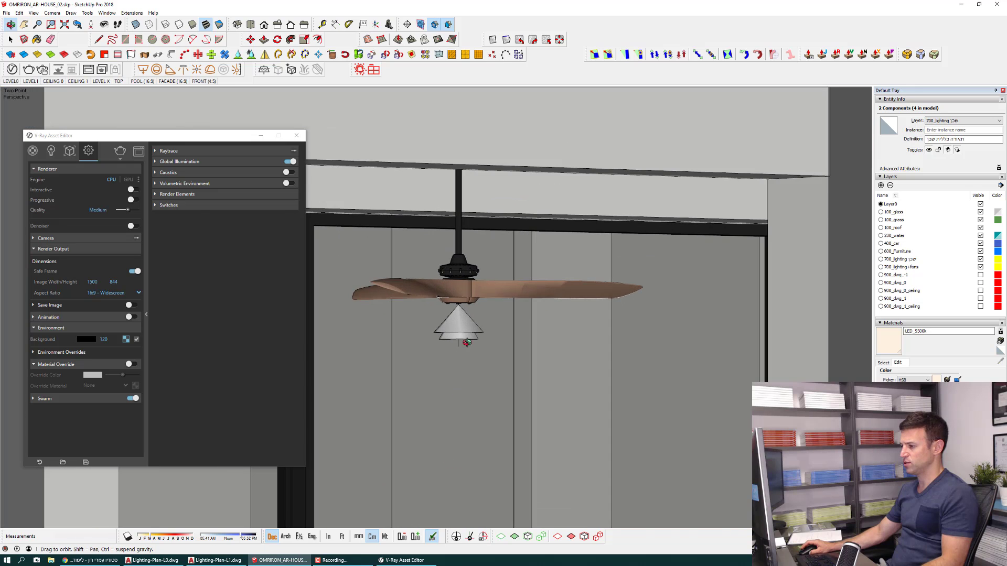
{"action": "mouse_move", "coordinate": [453, 355]}
{"action": "middle_mouse_down"}
{"action": "mouse_move", "coordinate": [508, 328]}
{"action": "mouse_move", "coordinate": [589, 353]}
{"action": "mouse_move", "coordinate": [564, 395]}
{"action": "mouse_move", "coordinate": [557, 353]}
{"action": "mouse_move", "coordinate": [589, 330]}
{"action": "mouse_move", "coordinate": [481, 341]}
{"action": "mouse_move", "coordinate": [611, 416]}
{"action": "middle_mouse_up"}
{"action": "key", "text": "m"}
{"action": "scroll", "coordinate": [589, 329], "scroll_direction": "down", "scroll_amount": 2}
{"action": "scroll", "coordinate": [589, 328], "scroll_direction": "down", "scroll_amount": 3}
{"action": "scroll", "coordinate": [480, 340], "scroll_direction": "down", "scroll_amount": 2}
{"action": "key", "text": "space"}
{"action": "scroll", "coordinate": [611, 416], "scroll_direction": "up", "scroll_amount": 3}
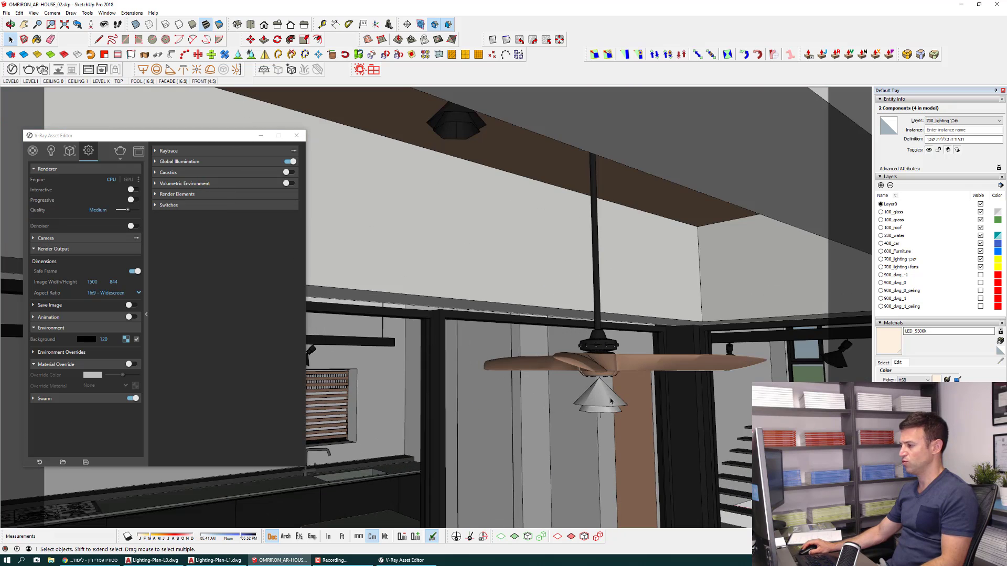
Inspect the cone light inside the ceiling fan component, then leave the component.
{"action": "double_click", "coordinate": [611, 401]}
{"action": "left_click", "coordinate": [611, 401]}
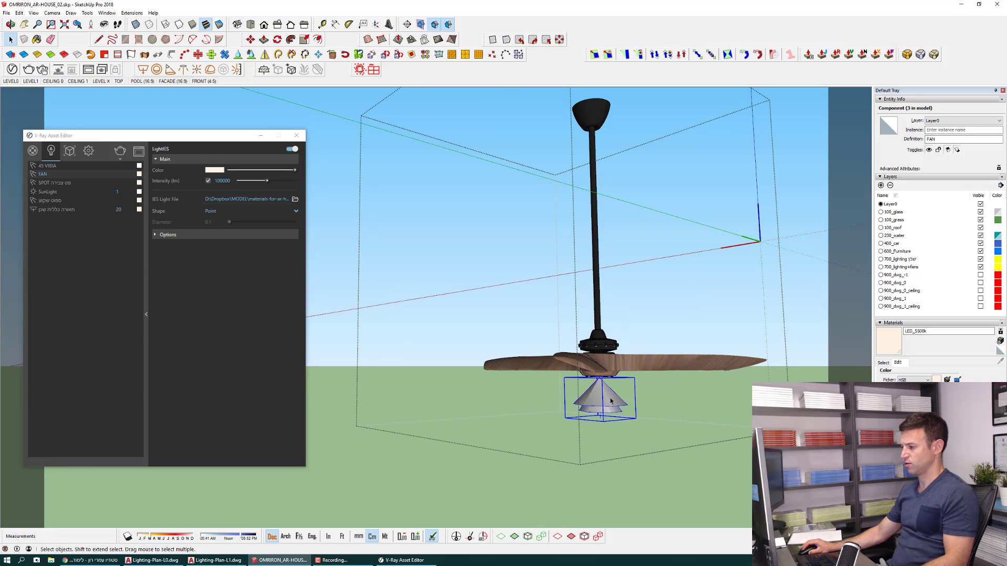
{"action": "scroll", "coordinate": [611, 402], "scroll_direction": "down", "scroll_amount": 1}
{"action": "left_click", "coordinate": [607, 408]}
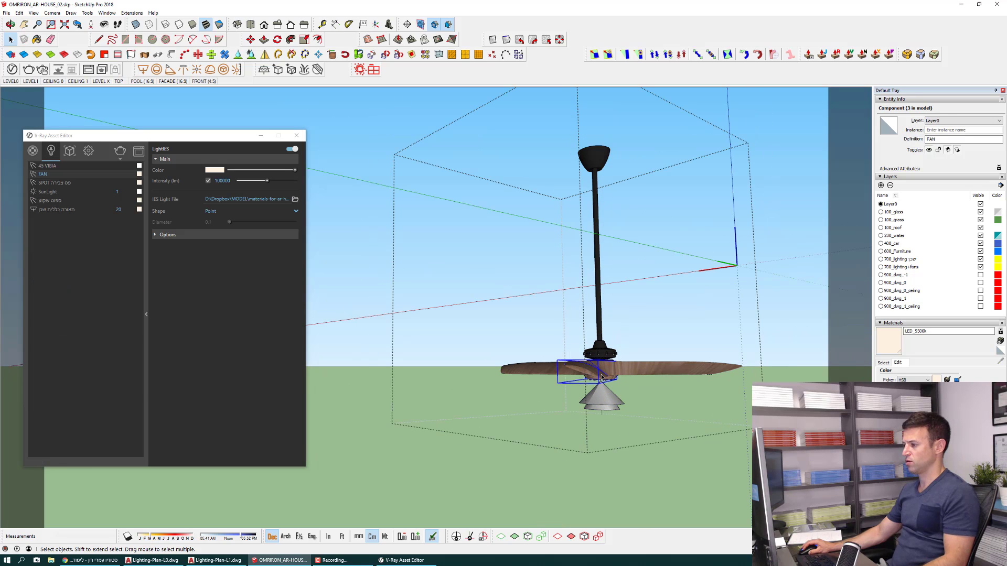
{"action": "left_click", "coordinate": [603, 404]}
{"action": "middle_click_drag", "start_coordinate": [600, 402], "coordinate": [593, 398]}
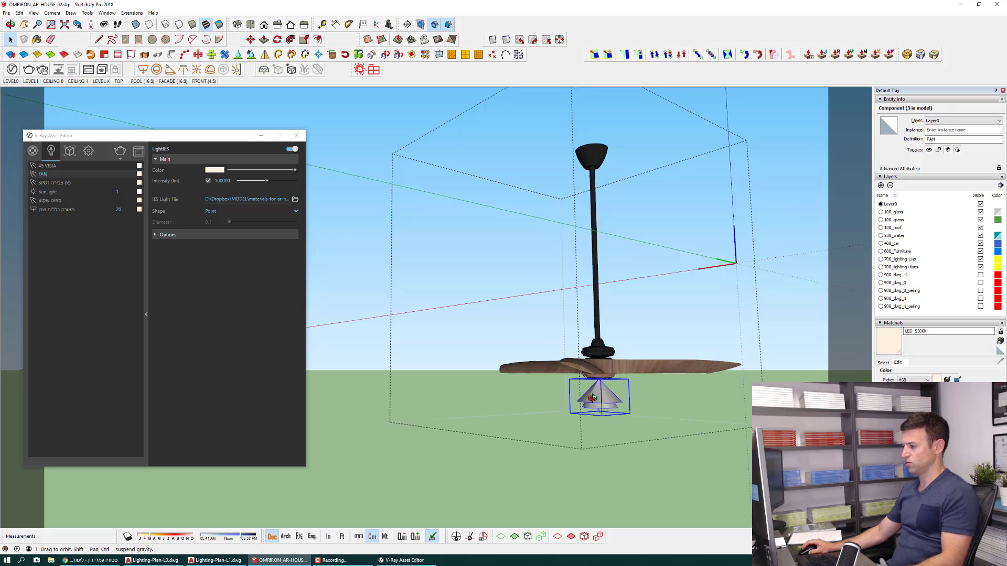
{"action": "scroll", "coordinate": [592, 398], "scroll_direction": "down", "scroll_amount": 2}
{"action": "key", "text": "Escape"}
{"action": "scroll", "coordinate": [444, 256], "scroll_direction": "down", "scroll_amount": 4}
{"action": "scroll", "coordinate": [479, 298], "scroll_direction": "down", "scroll_amount": 5}
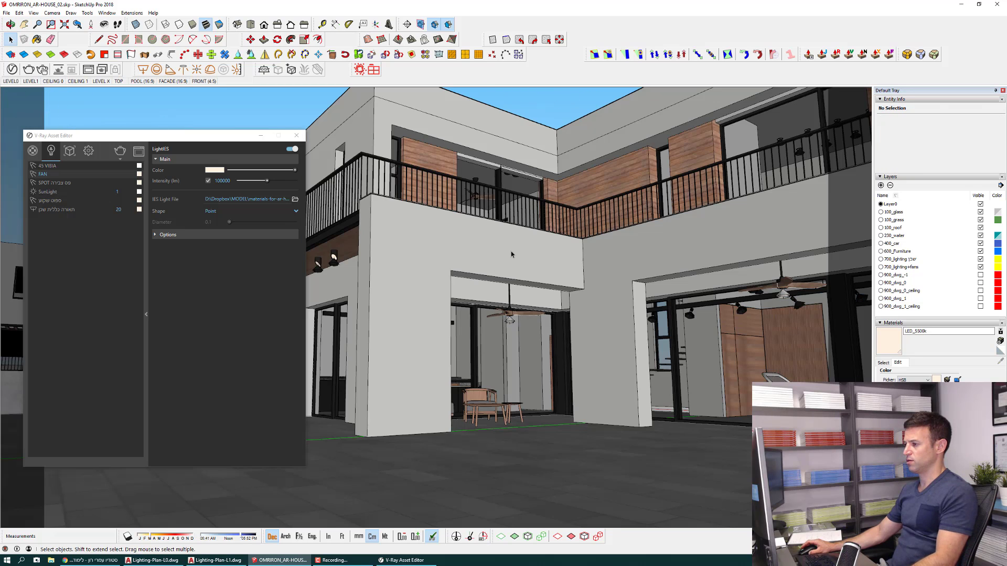
{"action": "scroll", "coordinate": [510, 252], "scroll_direction": "up", "scroll_amount": 3}
{"action": "scroll", "coordinate": [511, 252], "scroll_direction": "up", "scroll_amount": 3}
{"action": "scroll", "coordinate": [511, 252], "scroll_direction": "up", "scroll_amount": 2}
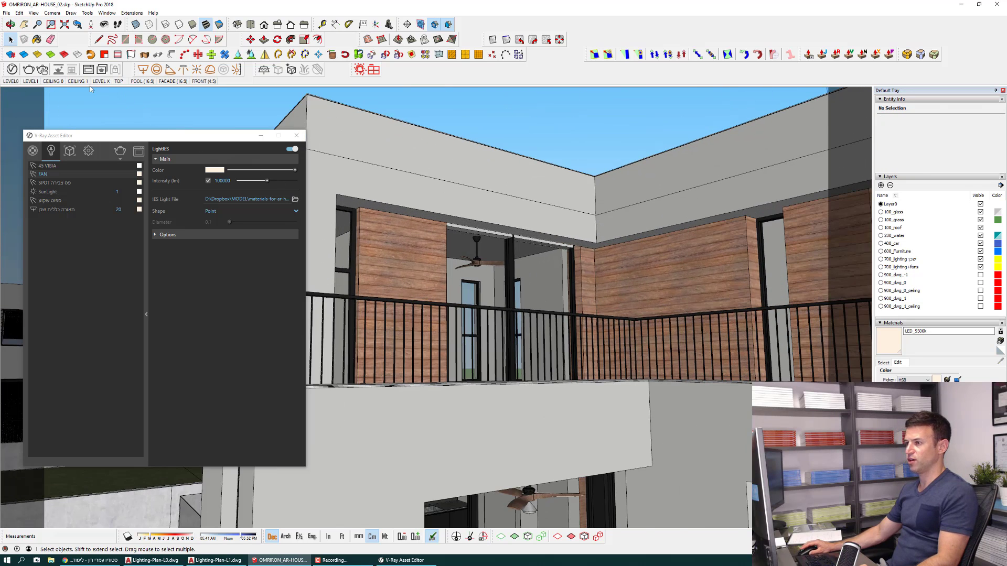
{"action": "scroll", "coordinate": [478, 239], "scroll_direction": "up", "scroll_amount": 3}
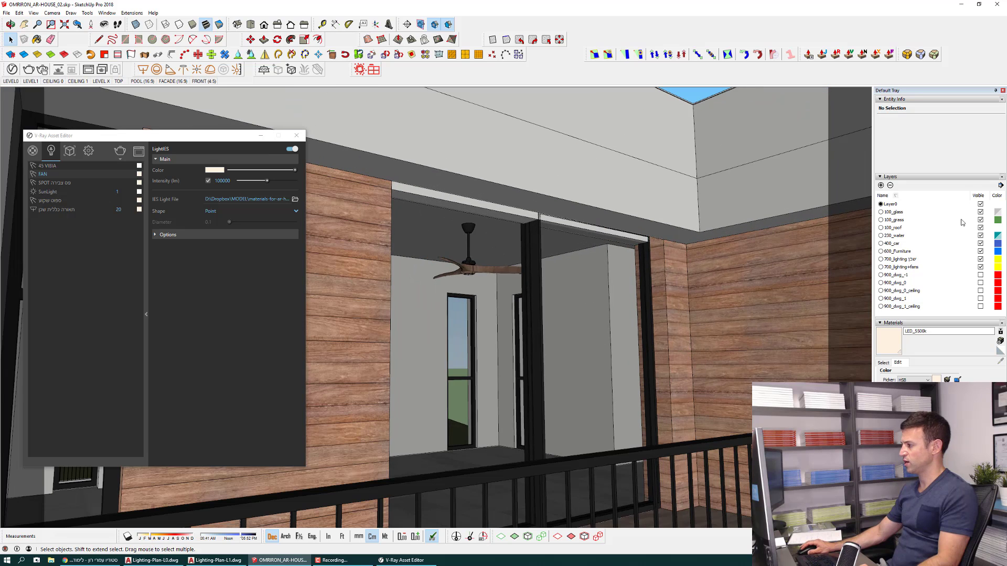
Hide the 100_glass layer and zoom in on the fan.
{"action": "left_click", "coordinate": [981, 211]}
{"action": "scroll", "coordinate": [481, 272], "scroll_direction": "up", "scroll_amount": 2}
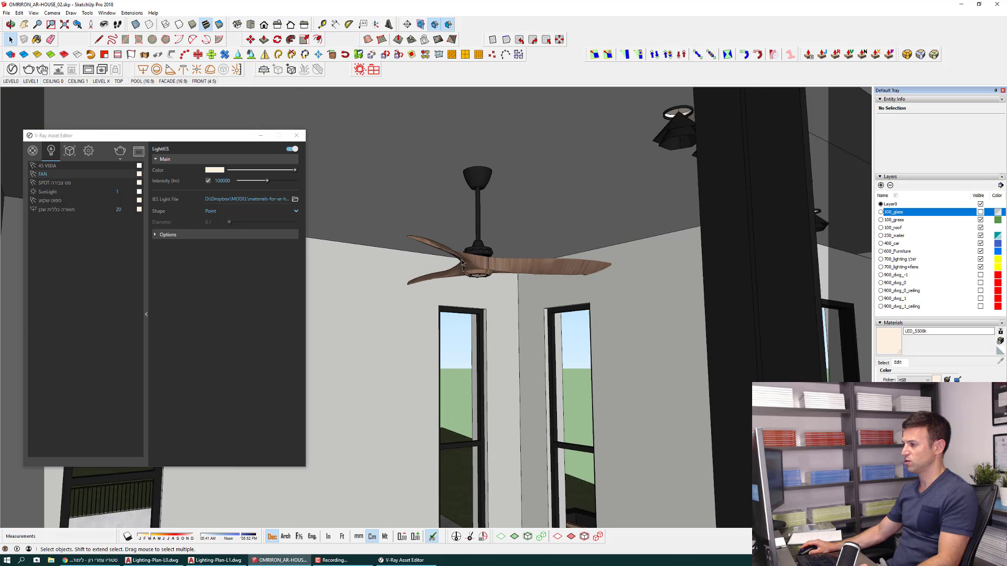
{"action": "scroll", "coordinate": [486, 273], "scroll_direction": "up", "scroll_amount": 2}
{"action": "scroll", "coordinate": [490, 273], "scroll_direction": "up", "scroll_amount": 2}
{"action": "scroll", "coordinate": [495, 273], "scroll_direction": "up", "scroll_amount": 2}
{"action": "scroll", "coordinate": [495, 273], "scroll_direction": "up", "scroll_amount": 2}
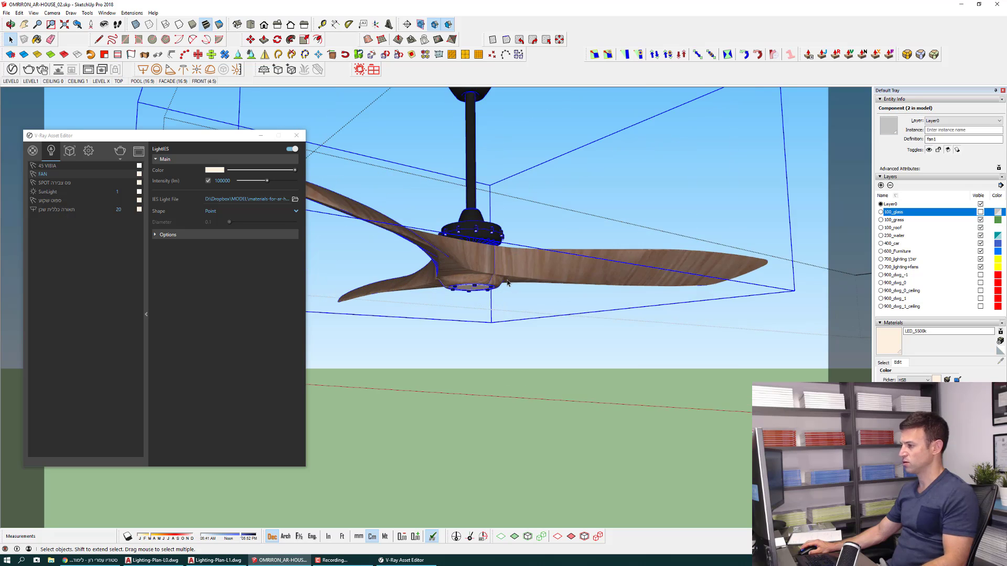
{"action": "scroll", "coordinate": [495, 273], "scroll_direction": "up", "scroll_amount": 2}
Paste the light fitting and move its tip directly under the fan hub.
{"action": "key", "text": "ctrl+v"}
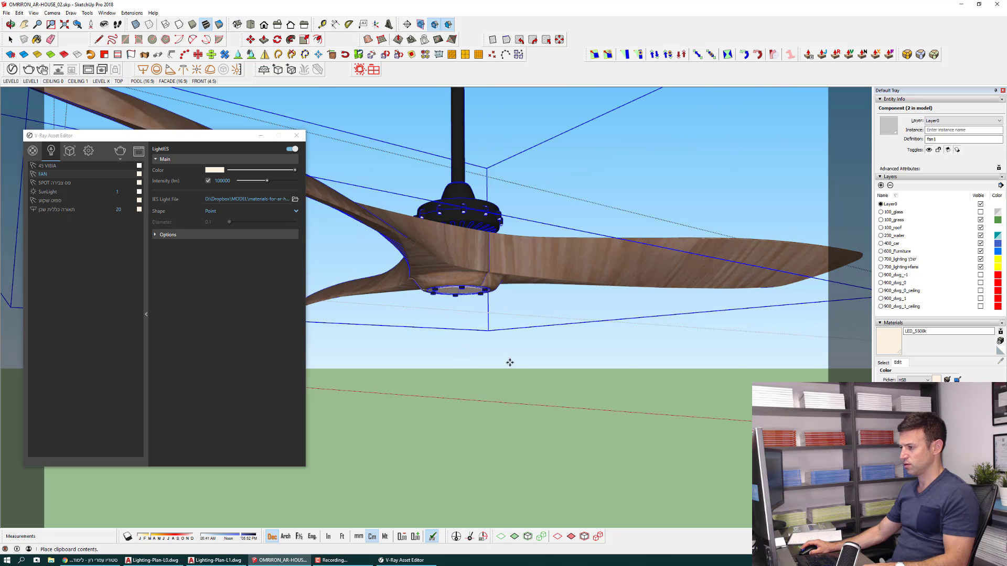
{"action": "left_click", "coordinate": [408, 209]}
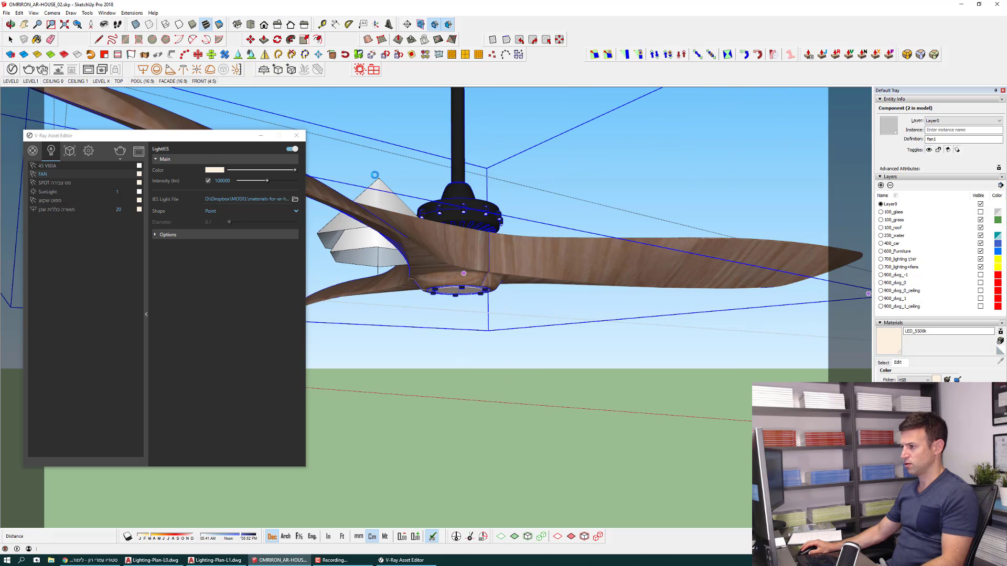
{"action": "left_click", "coordinate": [374, 176]}
{"action": "key", "text": "m"}
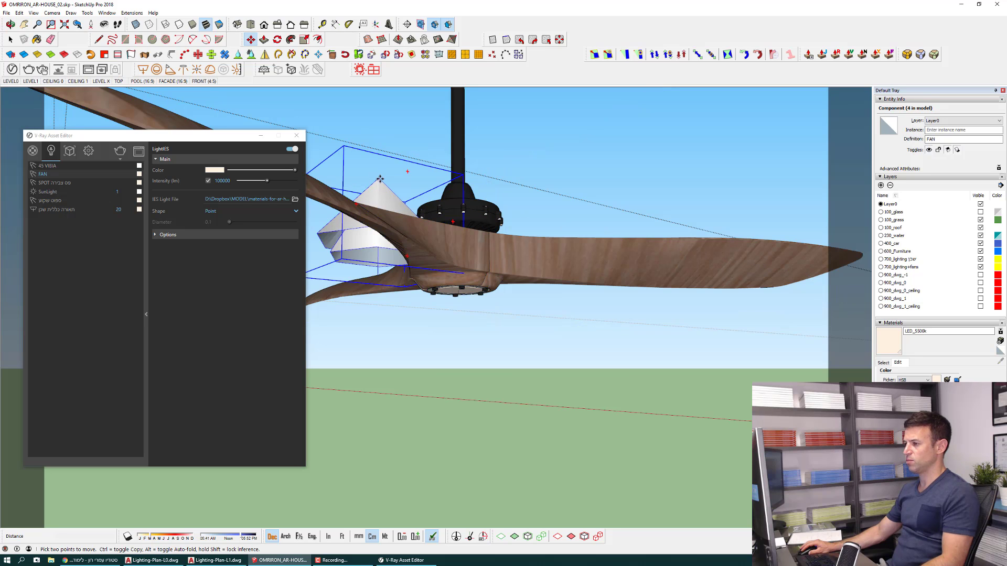
{"action": "left_click", "coordinate": [380, 178]}
{"action": "scroll", "coordinate": [485, 348], "scroll_direction": "up", "scroll_amount": 3}
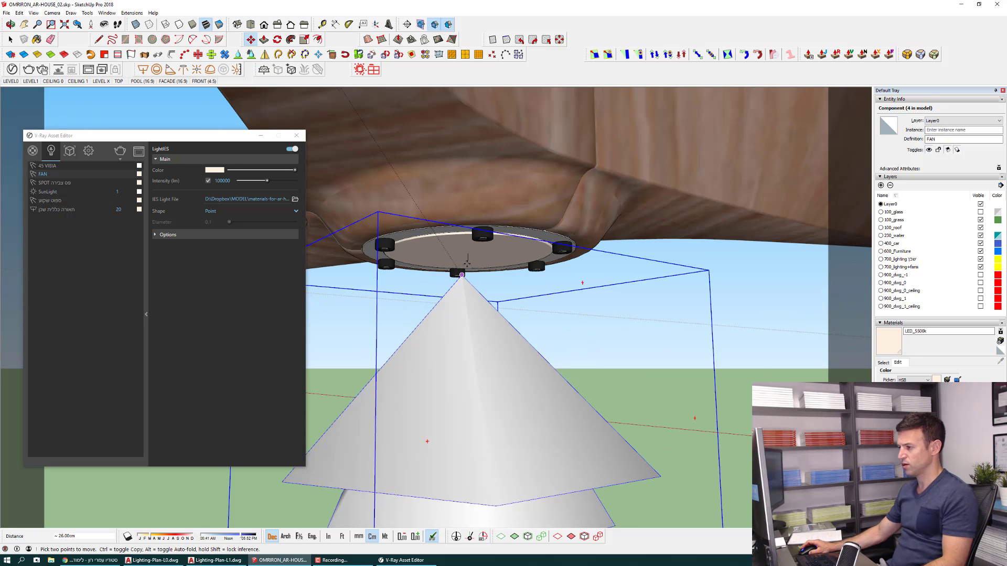
{"action": "left_click", "coordinate": [467, 264]}
{"action": "scroll", "coordinate": [467, 264], "scroll_direction": "down", "scroll_amount": 3}
{"action": "scroll", "coordinate": [468, 270], "scroll_direction": "down", "scroll_amount": 3}
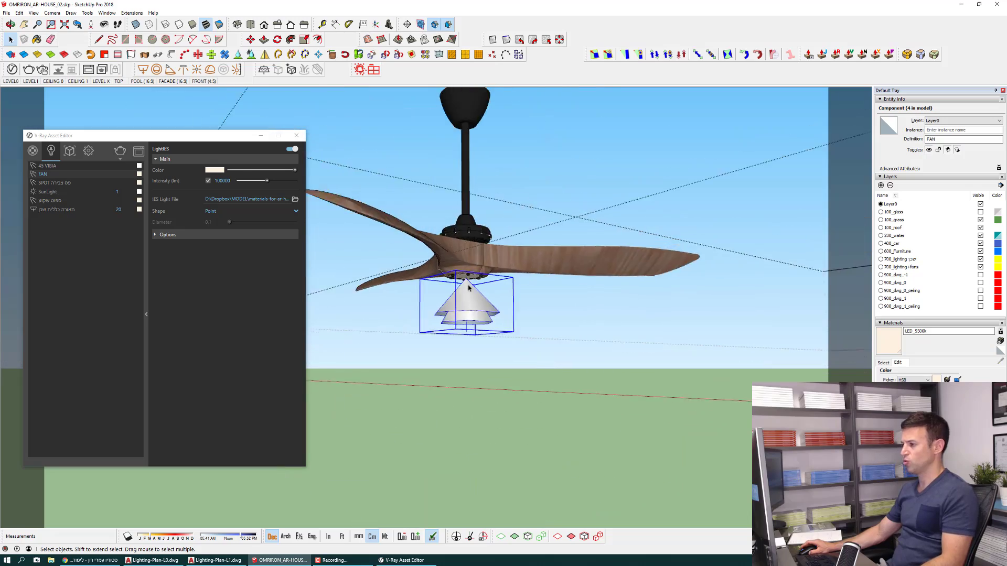
{"action": "scroll", "coordinate": [470, 278], "scroll_direction": "down", "scroll_amount": 3}
{"action": "scroll", "coordinate": [473, 286], "scroll_direction": "down", "scroll_amount": 2}
{"action": "key", "text": "space"}
{"action": "scroll", "coordinate": [472, 287], "scroll_direction": "down", "scroll_amount": 5}
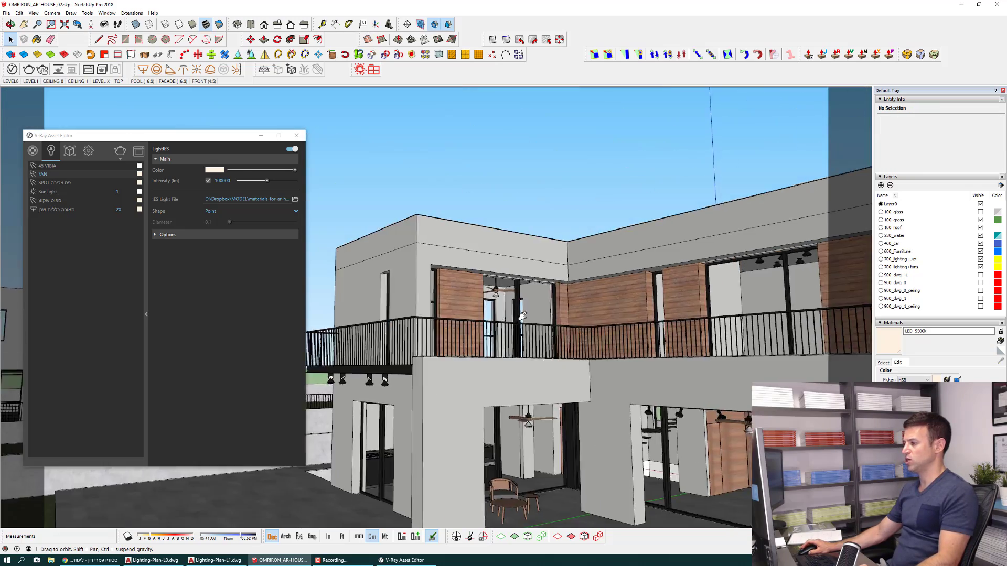
Orbit around the house exterior to view the ground floor.
{"action": "middle_click_drag", "start_coordinate": [473, 286], "coordinate": [510, 299]}
{"action": "scroll", "coordinate": [379, 224], "scroll_direction": "up", "scroll_amount": 3}
{"action": "scroll", "coordinate": [380, 225], "scroll_direction": "up", "scroll_amount": 3}
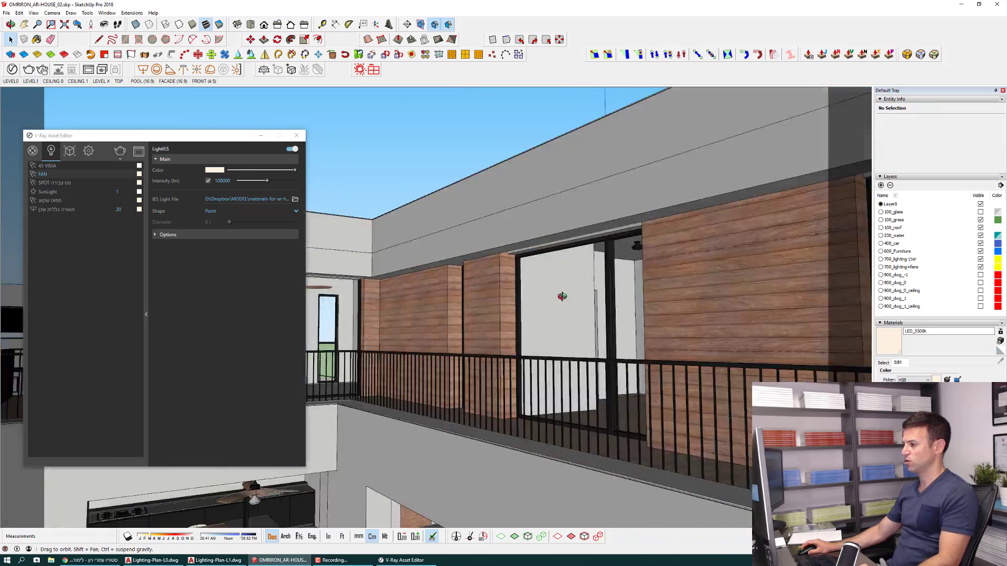
{"action": "scroll", "coordinate": [380, 225], "scroll_direction": "up", "scroll_amount": 2}
{"action": "scroll", "coordinate": [380, 224], "scroll_direction": "down", "scroll_amount": 3}
{"action": "scroll", "coordinate": [379, 224], "scroll_direction": "down", "scroll_amount": 3}
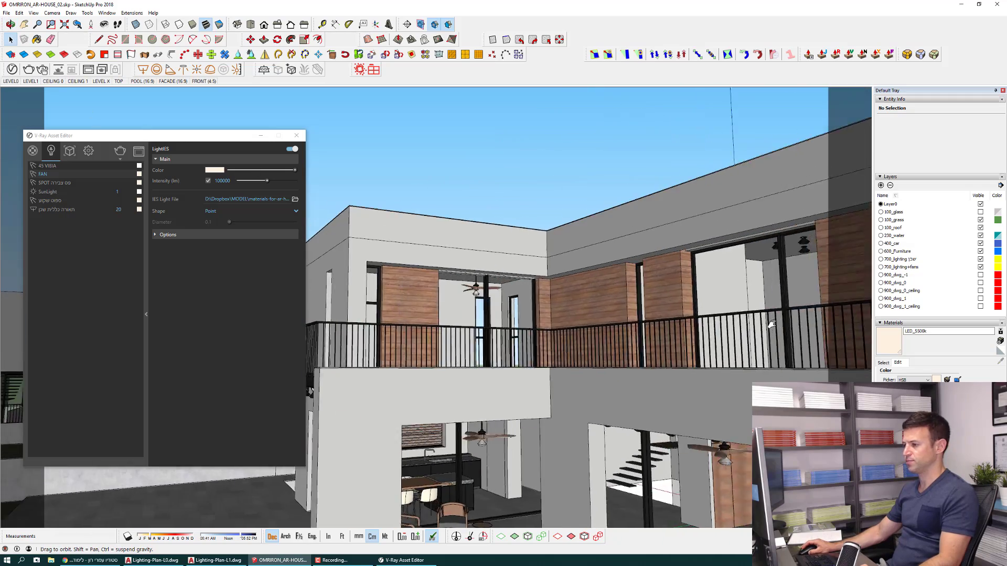
{"action": "middle_click_drag", "start_coordinate": [618, 335], "coordinate": [651, 351]}
Review the SPOT, rectangle and recessed IES spot light settings in the lights list.
{"action": "scroll", "coordinate": [577, 265], "scroll_direction": "up", "scroll_amount": 3}
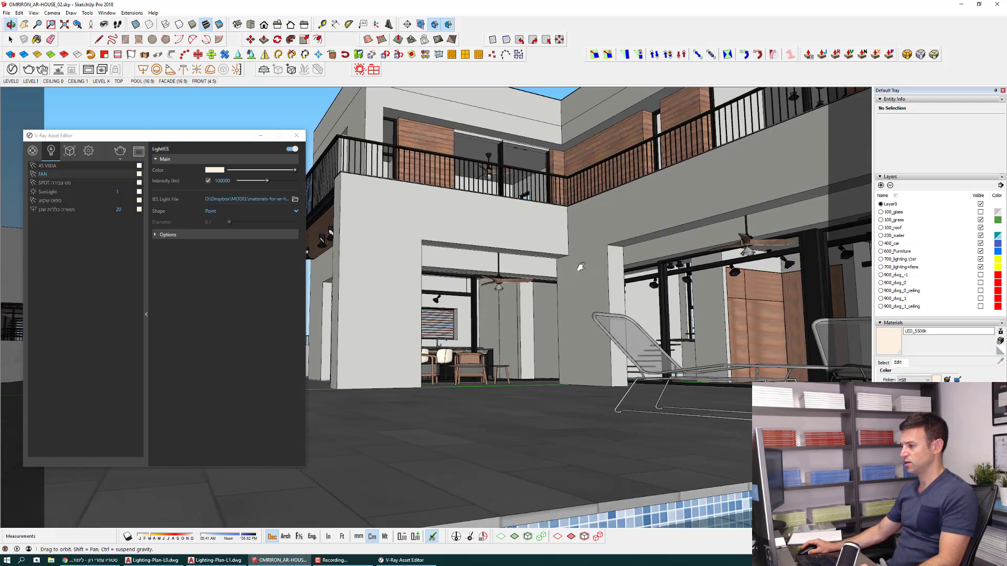
{"action": "scroll", "coordinate": [524, 283], "scroll_direction": "up", "scroll_amount": 3}
{"action": "scroll", "coordinate": [468, 300], "scroll_direction": "up", "scroll_amount": 3}
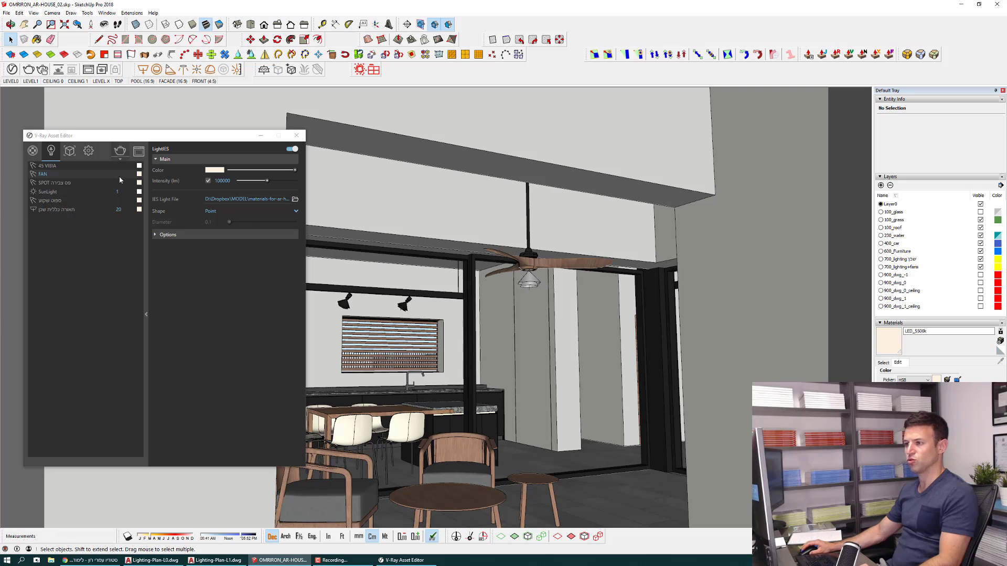
{"action": "left_click", "coordinate": [59, 167]}
{"action": "left_click", "coordinate": [57, 182]}
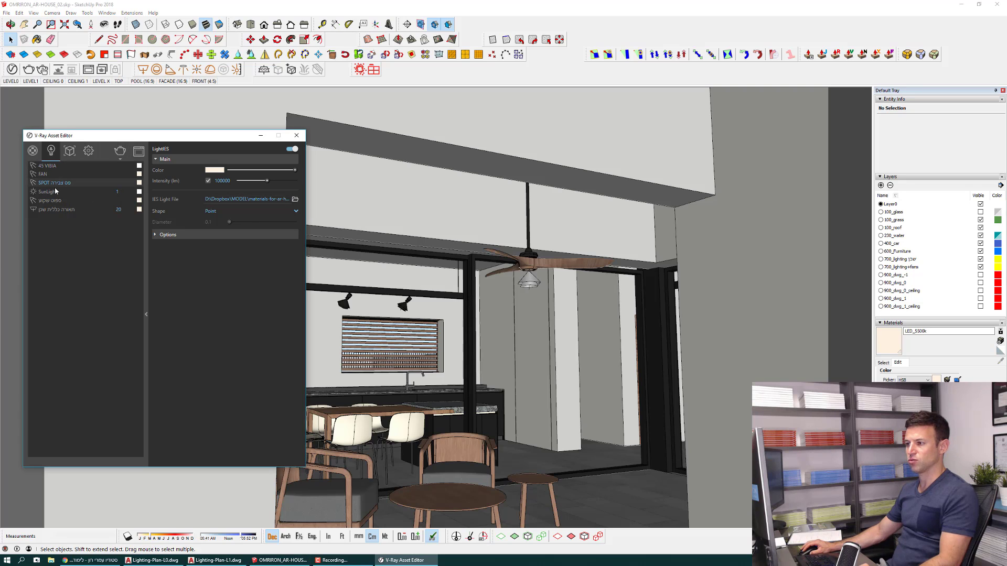
{"action": "left_click", "coordinate": [50, 209]}
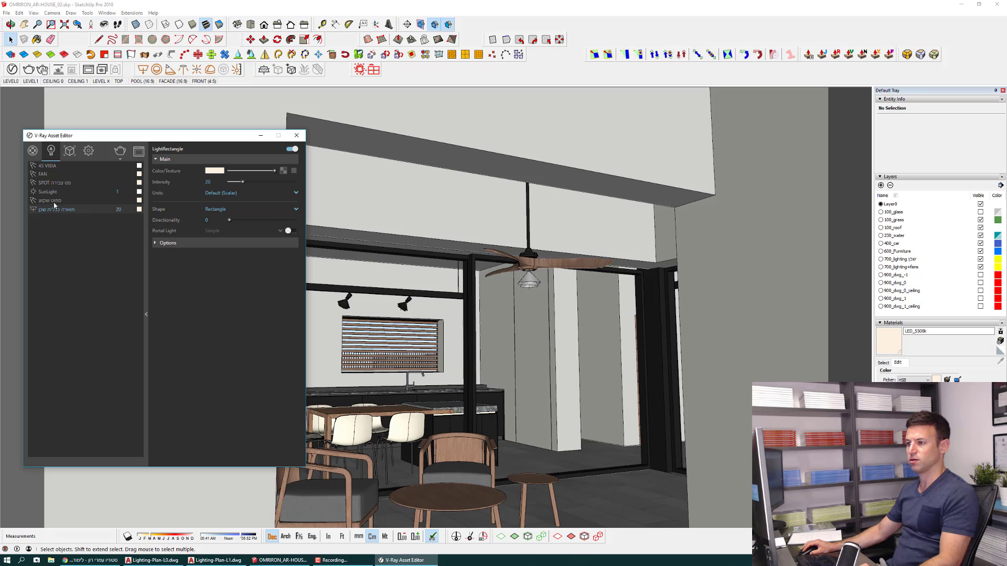
{"action": "left_click", "coordinate": [54, 201]}
Set the SunLight intensity to 0.2.
{"action": "middle_click_drag", "start_coordinate": [469, 303], "coordinate": [577, 353]}
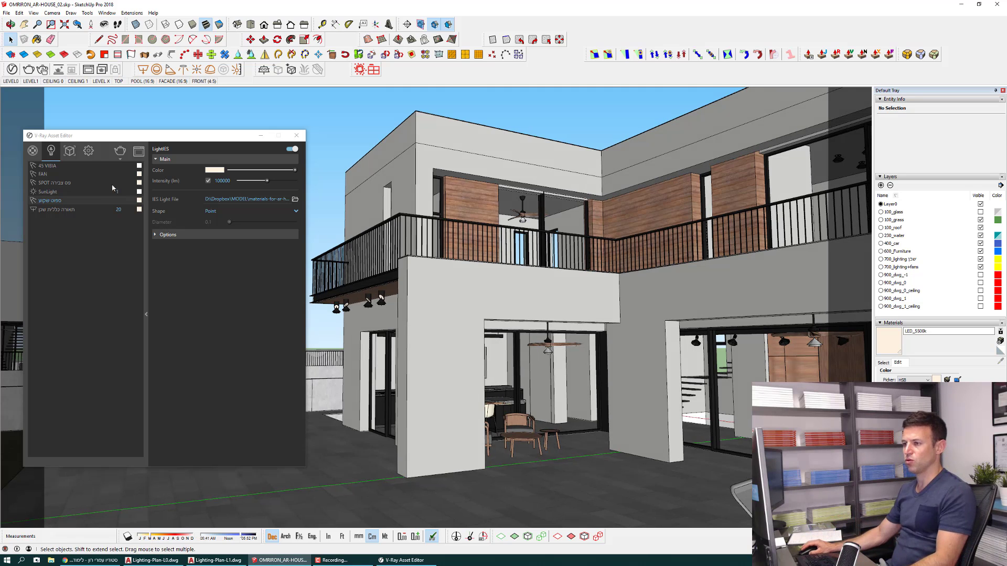
{"action": "left_click_drag", "start_coordinate": [196, 135], "coordinate": [281, 121]}
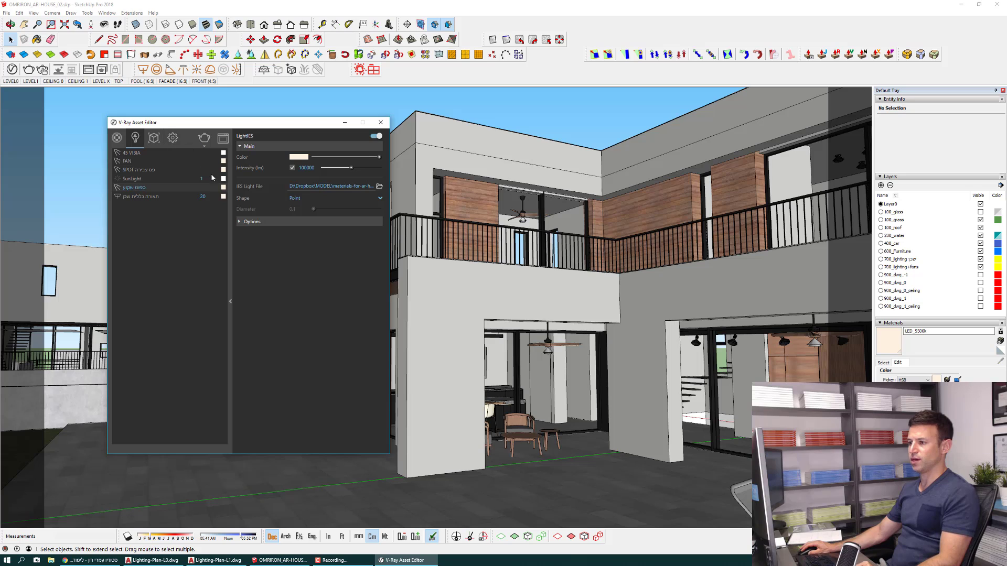
{"action": "type", "text": "0.2"}
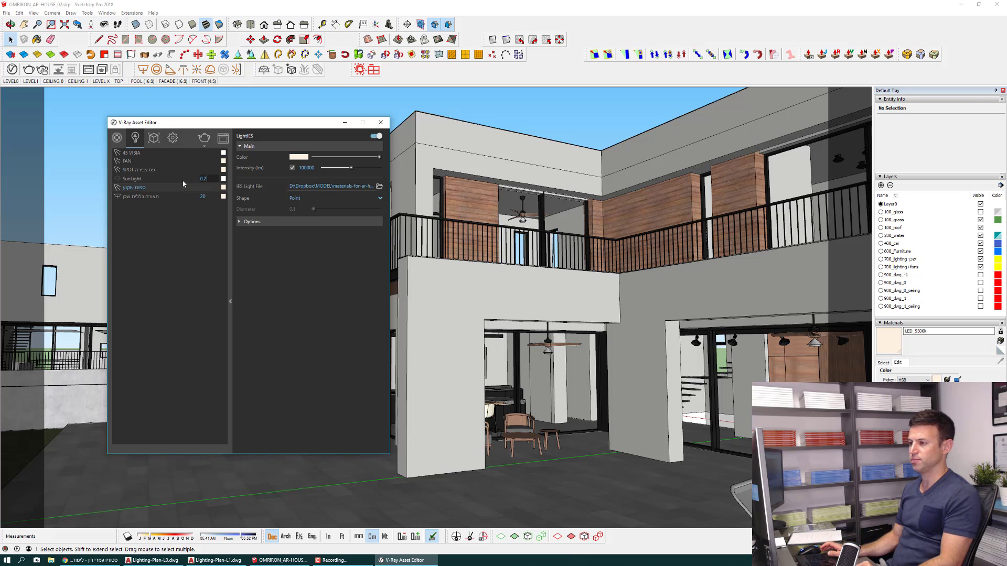
{"action": "key", "text": "Return"}
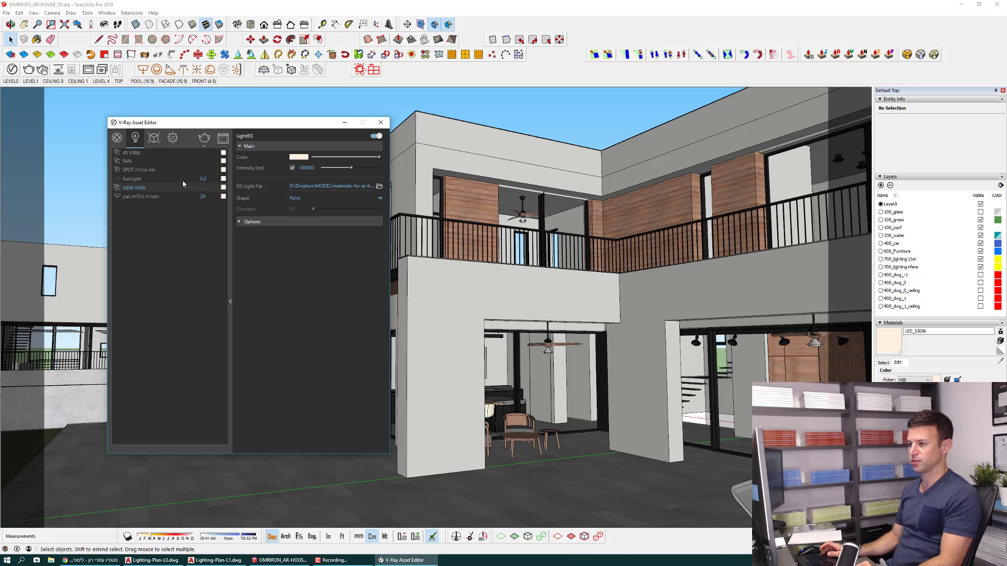
Inspect the Environment background's Sky texture parameters in the V-Ray render settings.
{"action": "left_click", "coordinate": [172, 139]}
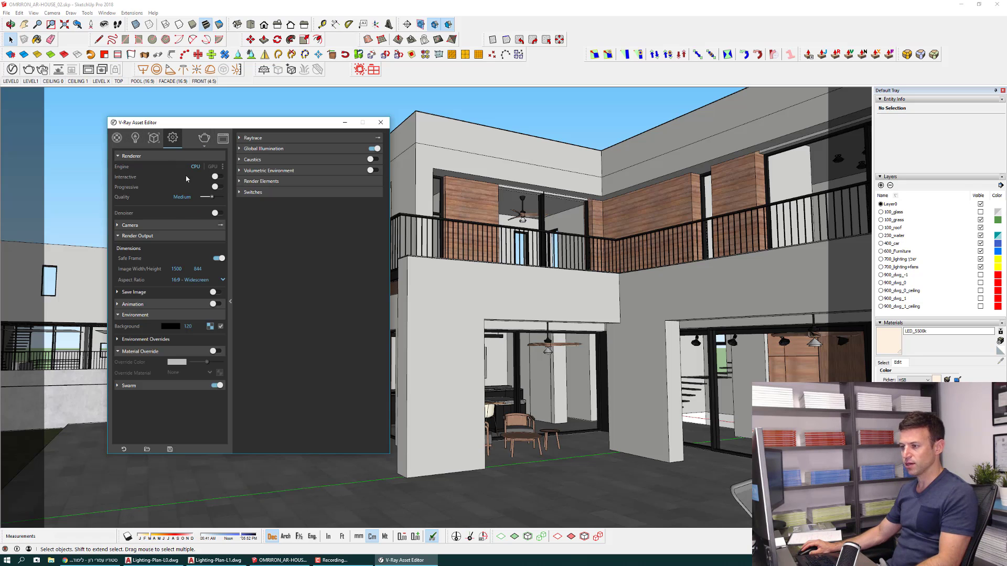
{"action": "right_click", "coordinate": [210, 329]}
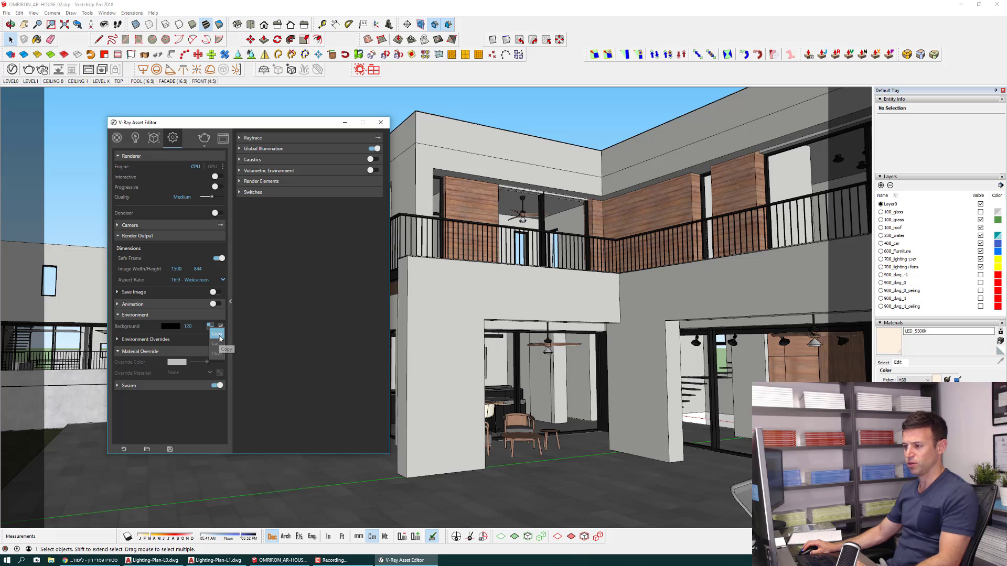
{"action": "left_click", "coordinate": [219, 336]}
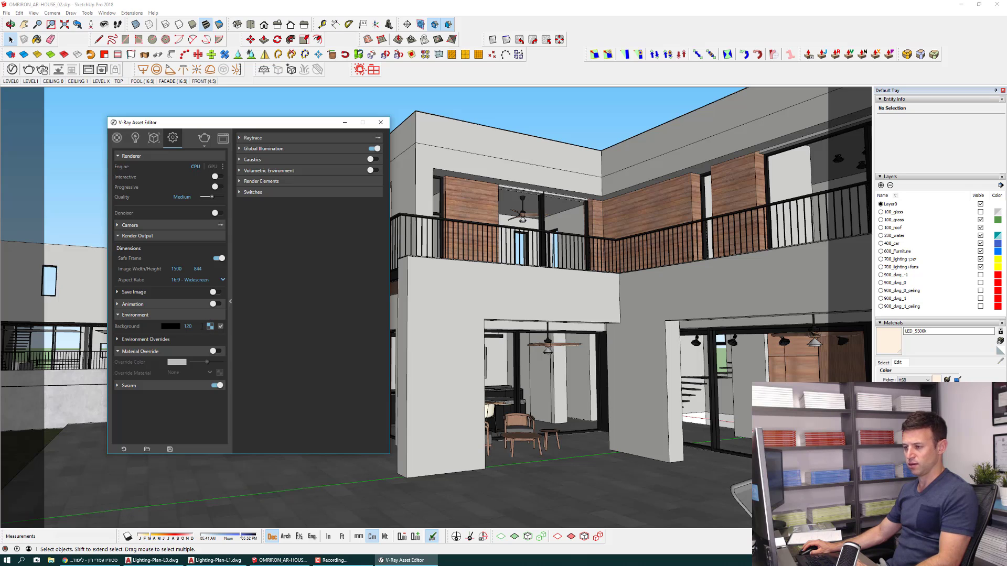
{"action": "left_click", "coordinate": [188, 326]}
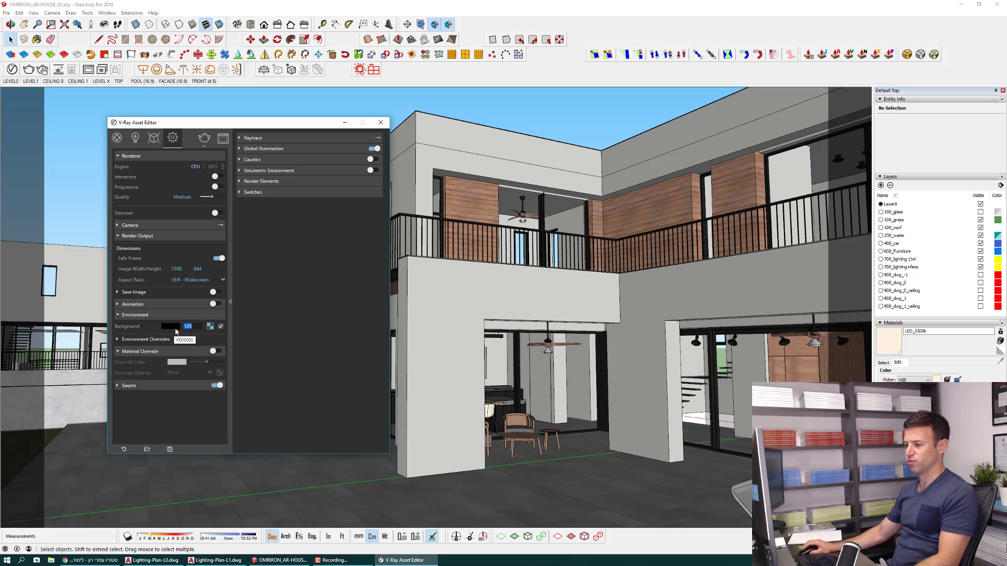
{"action": "left_click", "coordinate": [210, 327]}
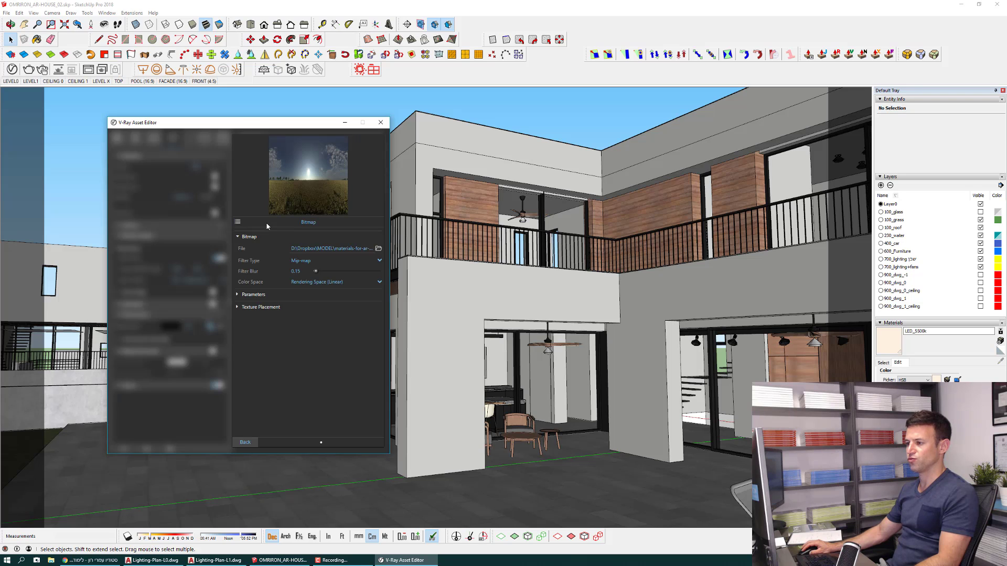
{"action": "left_click", "coordinate": [238, 222]}
{"action": "left_click", "coordinate": [127, 192]}
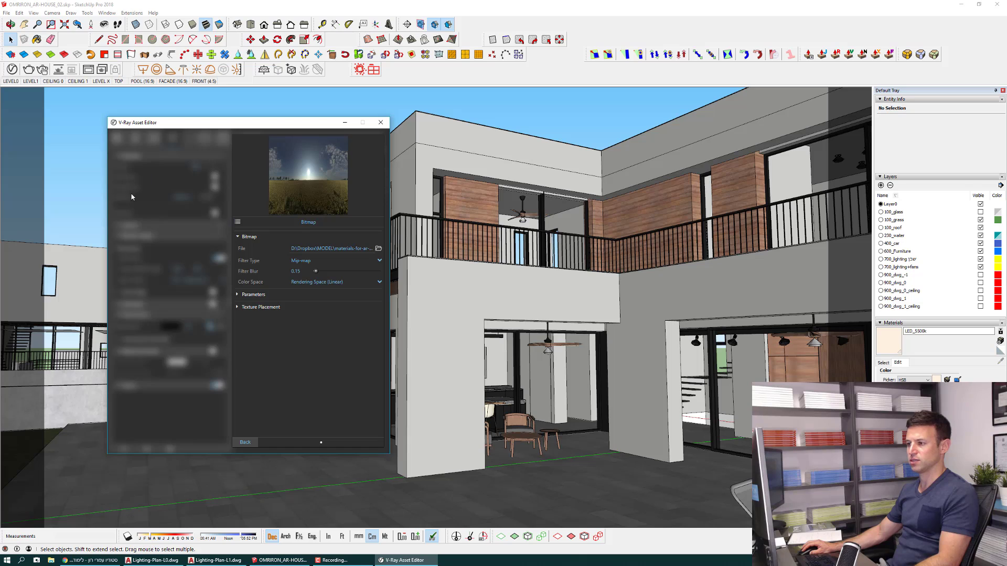
{"action": "left_click", "coordinate": [245, 444]}
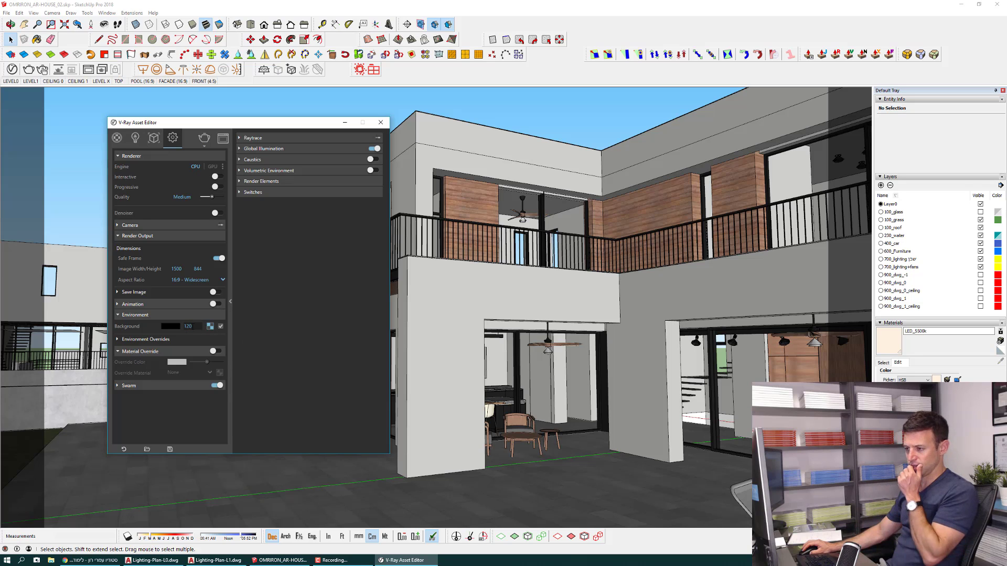
Change the background intensity from 120 to 1 and close the Asset Editor.
{"action": "double_click", "coordinate": [187, 326]}
{"action": "type", "text": "1"}
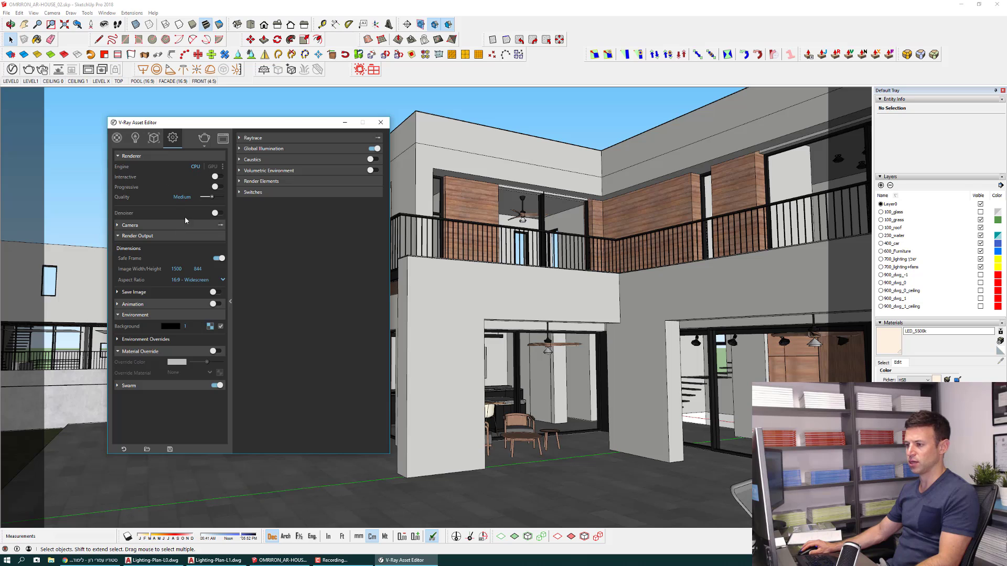
{"action": "left_click", "coordinate": [136, 138]}
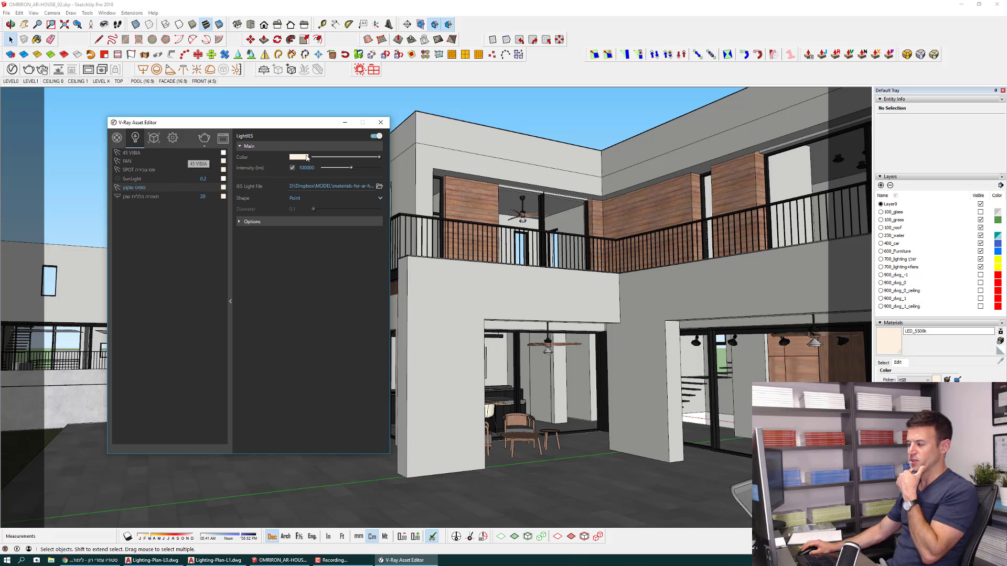
{"action": "left_click", "coordinate": [380, 123]}
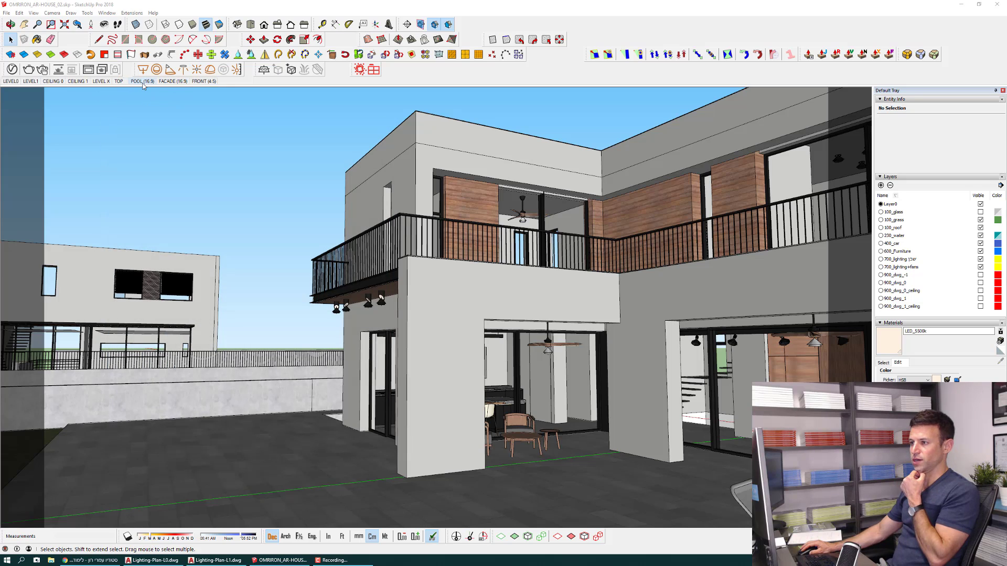
Switch to the POOL (16:9) scene and start a V-Ray render.
{"action": "left_click", "coordinate": [144, 82]}
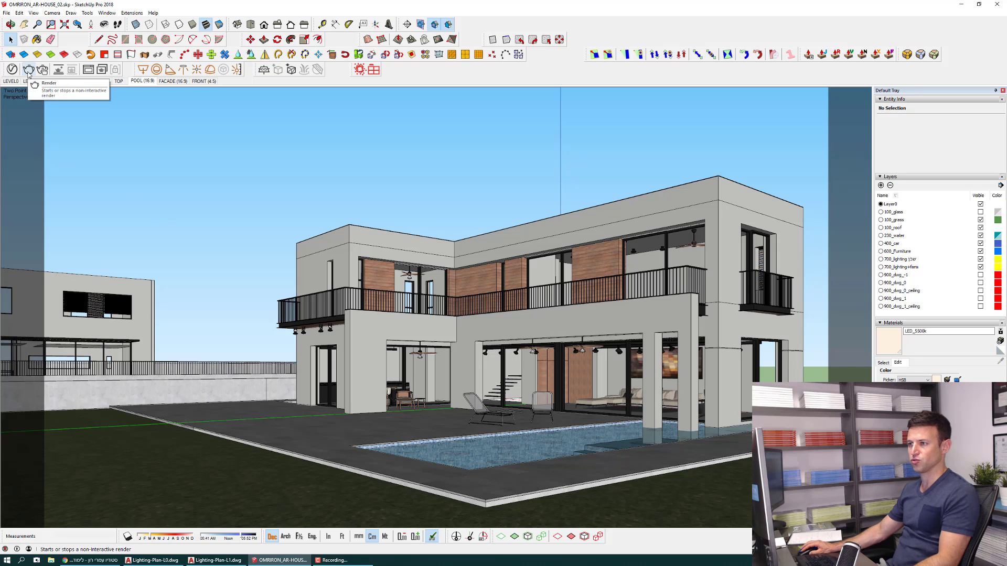
{"action": "left_click", "coordinate": [29, 69]}
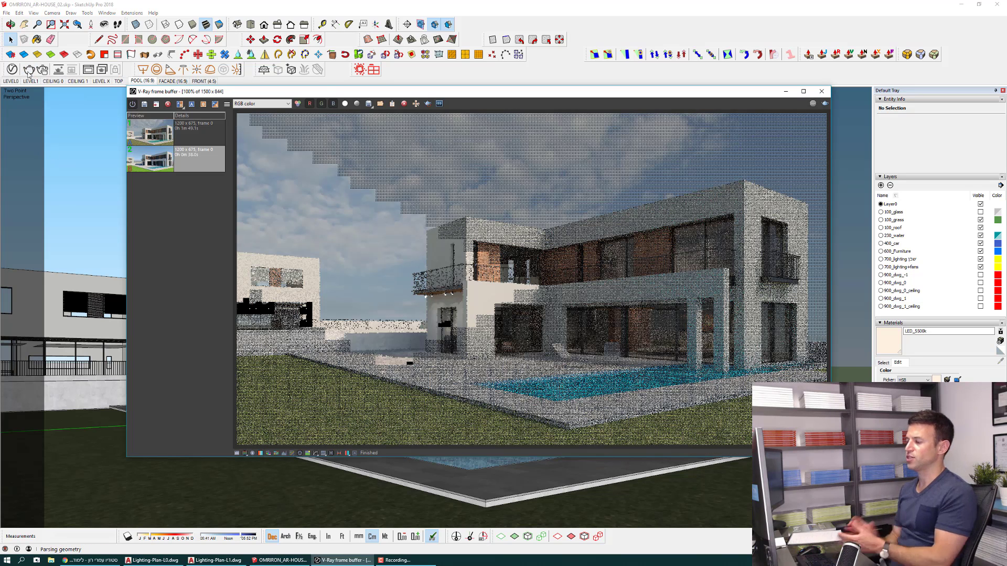
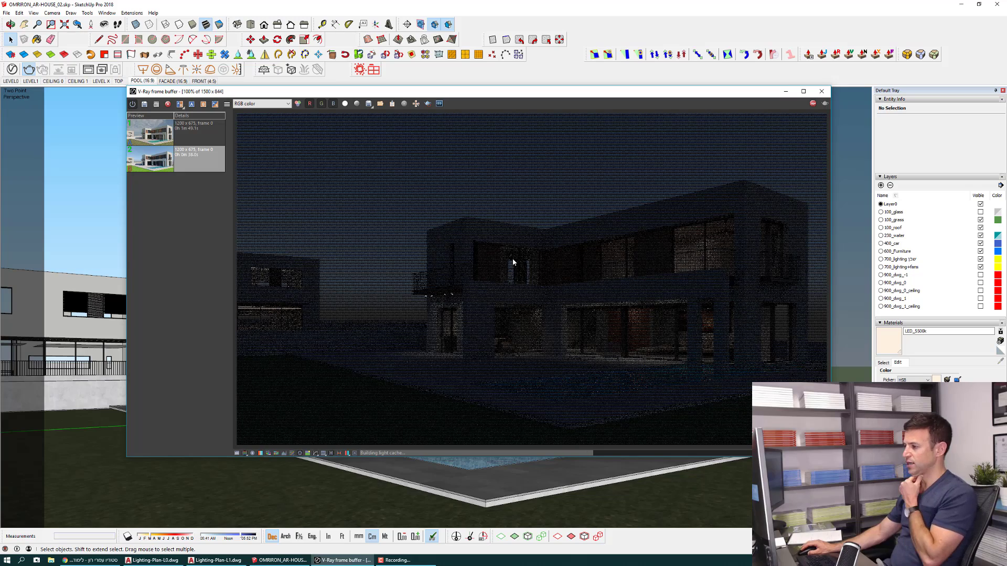
Move the render window aside to inspect the balcony doorway and ceiling fan, then restore the pool camera.
{"action": "left_click_drag", "start_coordinate": [418, 94], "coordinate": [413, 251]}
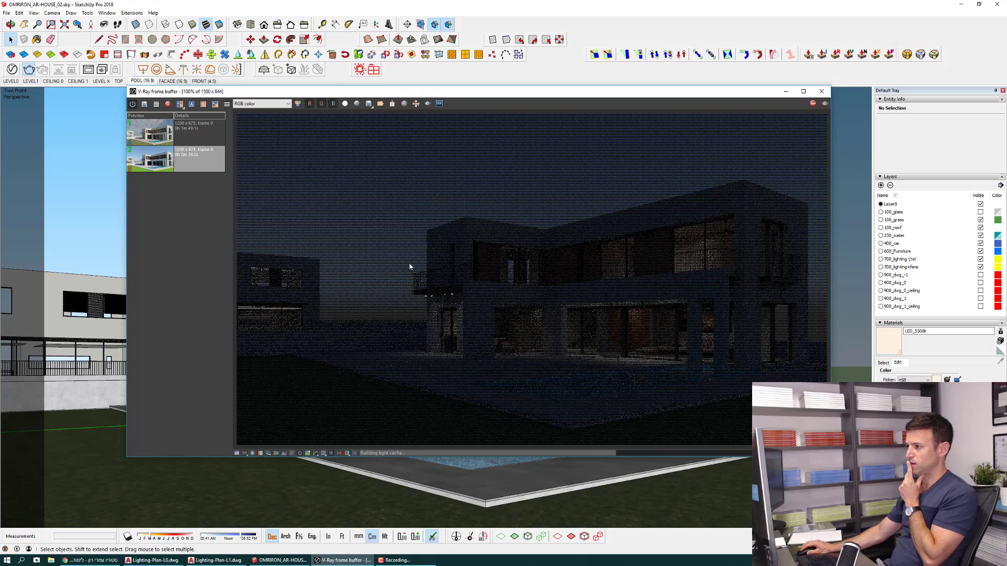
{"action": "left_click_drag", "start_coordinate": [414, 307], "coordinate": [413, 412]}
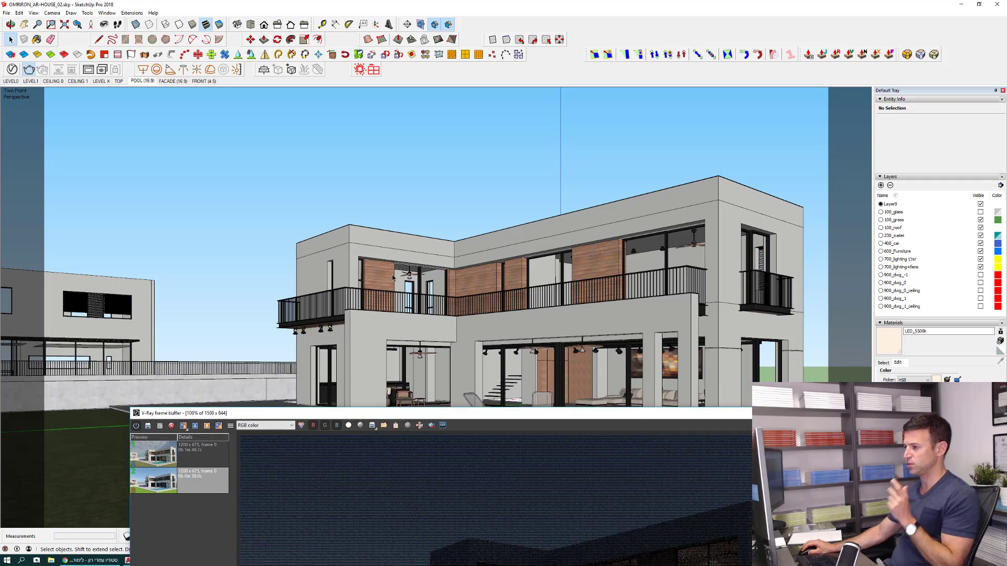
{"action": "scroll", "coordinate": [411, 311], "scroll_direction": "up", "scroll_amount": 2}
{"action": "scroll", "coordinate": [411, 311], "scroll_direction": "up", "scroll_amount": 2}
{"action": "scroll", "coordinate": [412, 310], "scroll_direction": "up", "scroll_amount": 1}
{"action": "scroll", "coordinate": [412, 299], "scroll_direction": "up", "scroll_amount": 2}
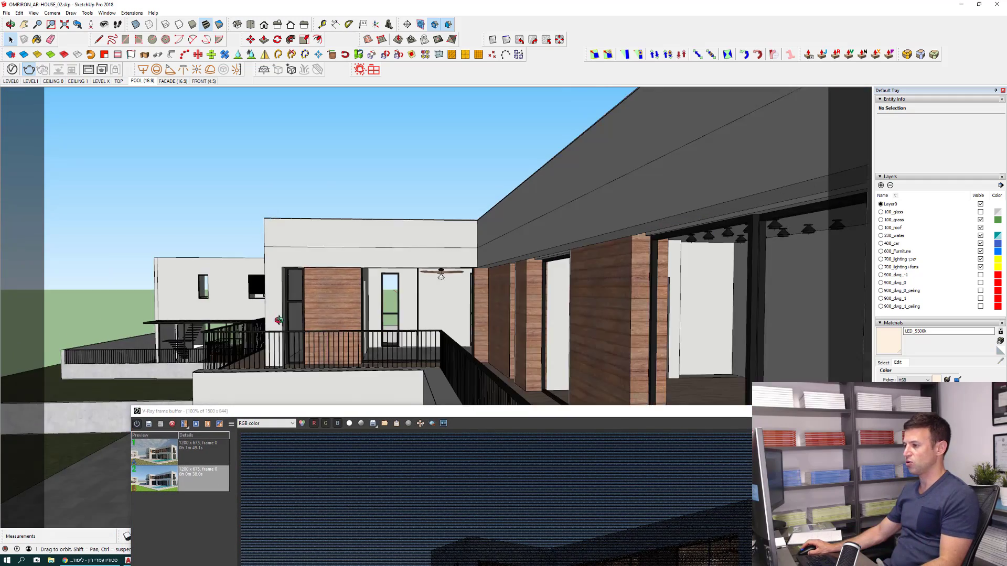
{"action": "scroll", "coordinate": [414, 283], "scroll_direction": "up", "scroll_amount": 1}
{"action": "scroll", "coordinate": [416, 270], "scroll_direction": "up", "scroll_amount": 2}
{"action": "mouse_move", "coordinate": [415, 269]}
{"action": "middle_mouse_down"}
{"action": "mouse_move", "coordinate": [219, 227]}
{"action": "mouse_move", "coordinate": [321, 250]}
{"action": "mouse_move", "coordinate": [333, 234]}
{"action": "mouse_move", "coordinate": [580, 227]}
{"action": "mouse_move", "coordinate": [542, 205]}
{"action": "mouse_move", "coordinate": [285, 222]}
{"action": "mouse_move", "coordinate": [364, 222]}
{"action": "middle_mouse_up"}
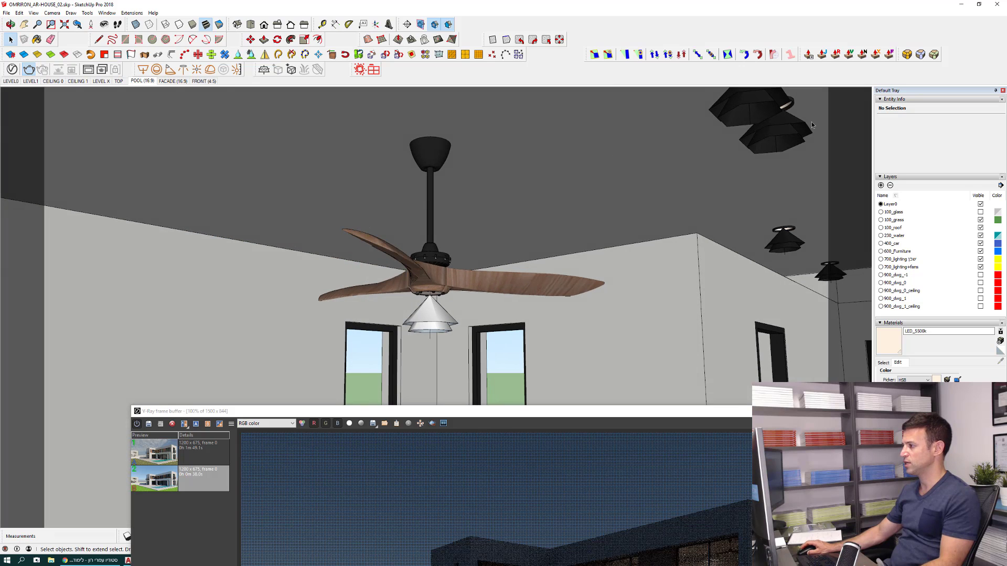
{"action": "left_click", "coordinate": [147, 84]}
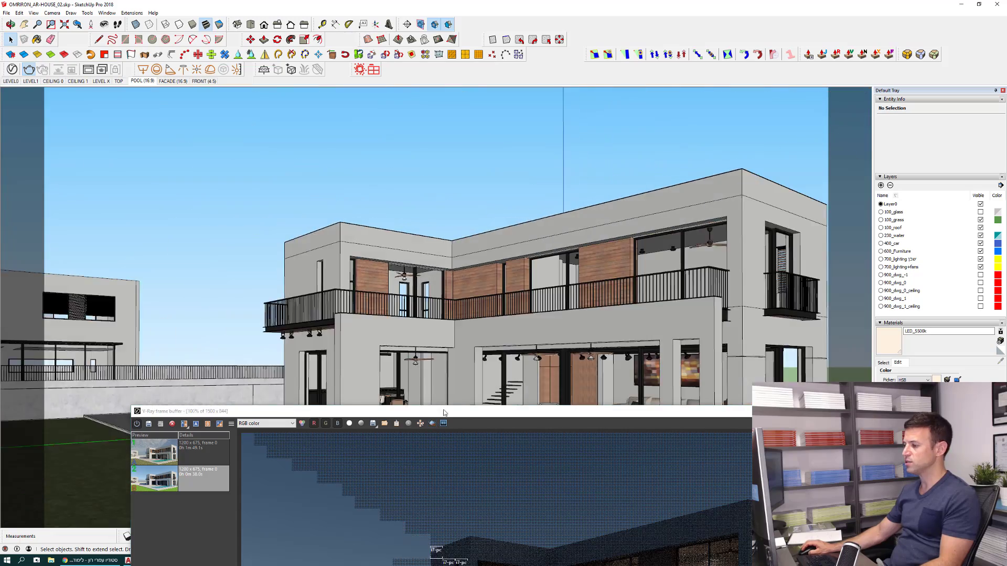
Reposition the render window and review the rectangle light's extra options in the V-Ray asset editor.
{"action": "left_click_drag", "start_coordinate": [444, 413], "coordinate": [375, 108]}
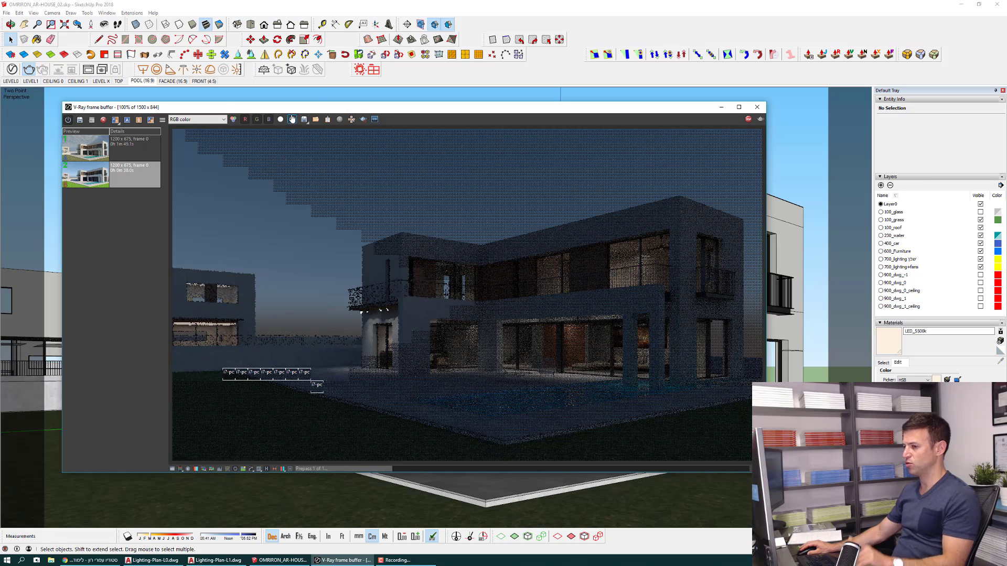
{"action": "left_click_drag", "start_coordinate": [307, 108], "coordinate": [471, 99]}
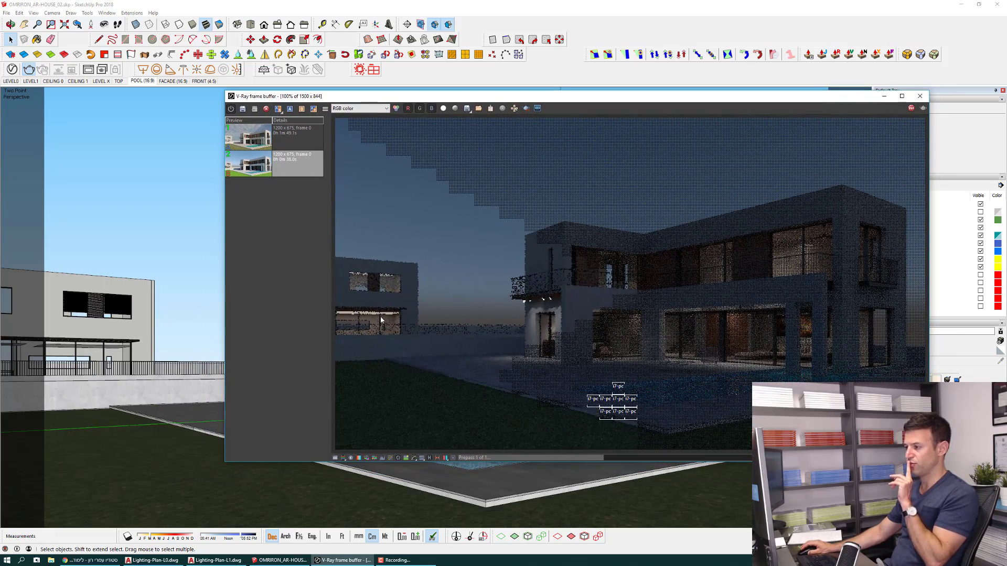
{"action": "left_click", "coordinate": [12, 69]}
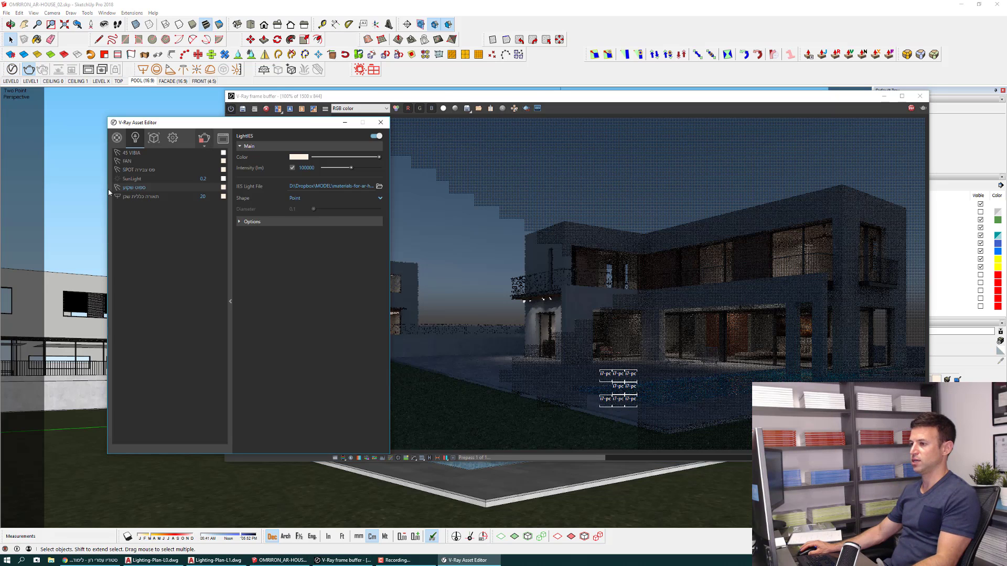
{"action": "left_click", "coordinate": [142, 196]}
{"action": "left_click", "coordinate": [252, 231]}
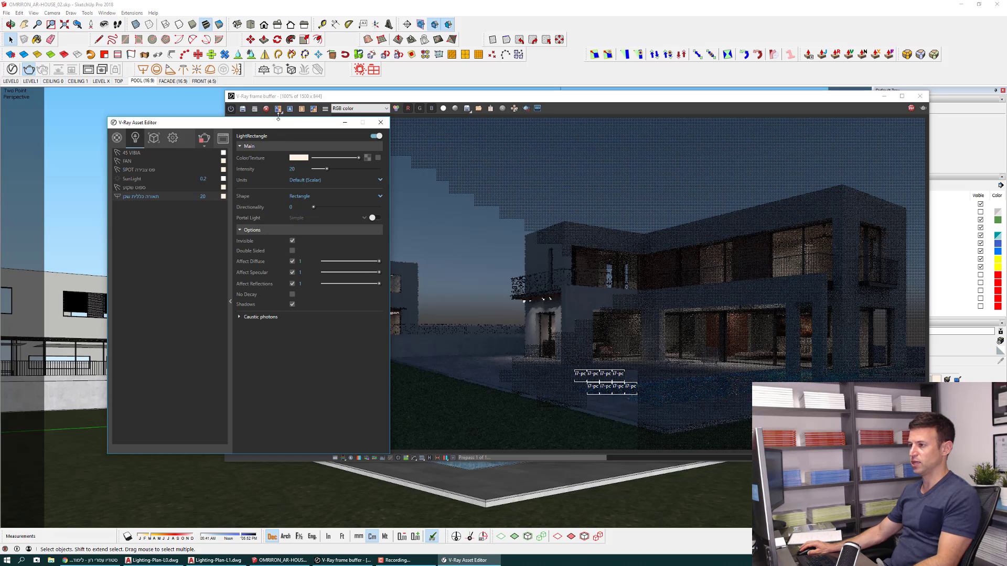
{"action": "left_click_drag", "start_coordinate": [273, 128], "coordinate": [688, 156]}
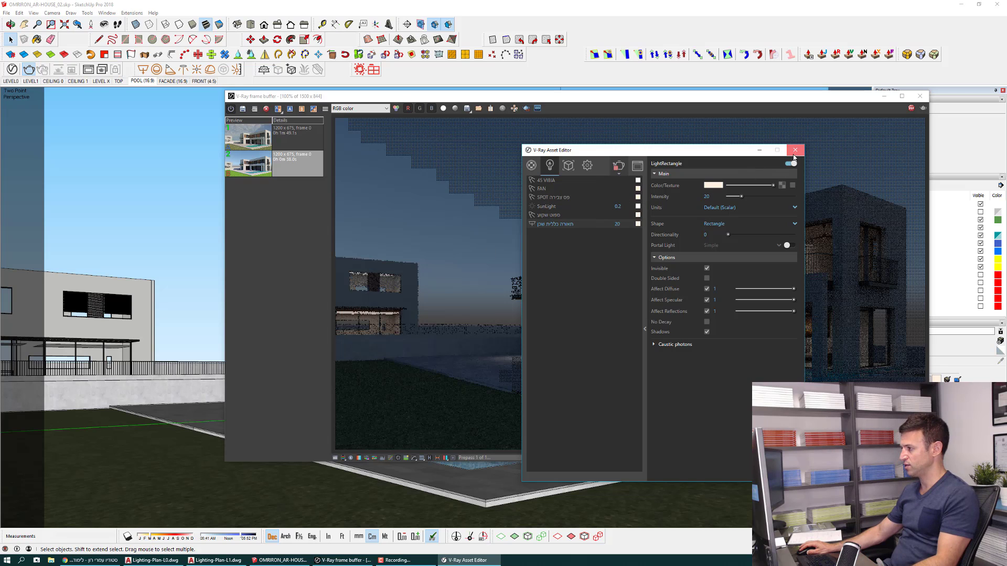
{"action": "left_click", "coordinate": [794, 151]}
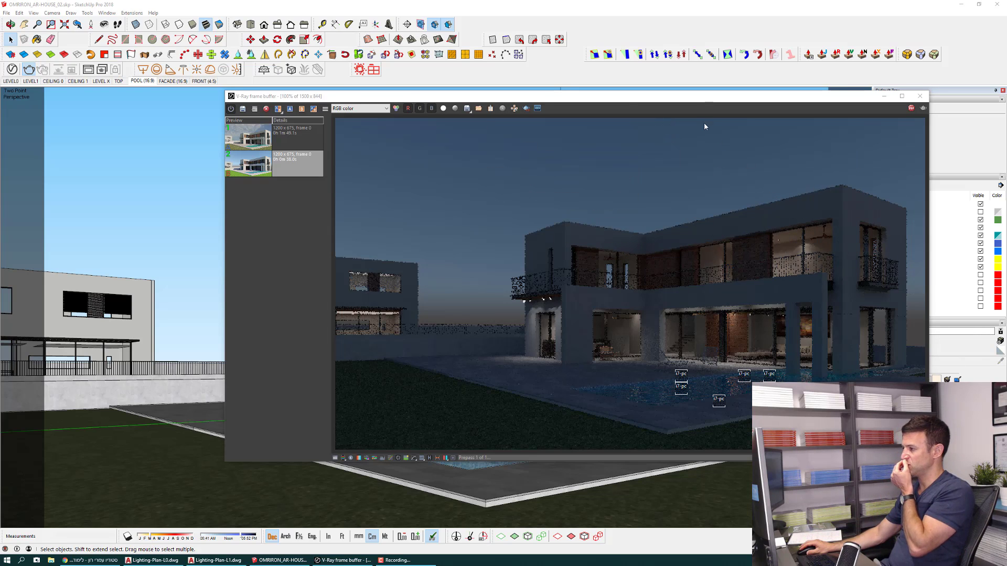
Centre the frame buffer, render the inspected region first, and save the night render to history.
{"action": "left_click_drag", "start_coordinate": [695, 97], "coordinate": [446, 335]}
{"action": "scroll", "coordinate": [682, 252], "scroll_direction": "up", "scroll_amount": 1}
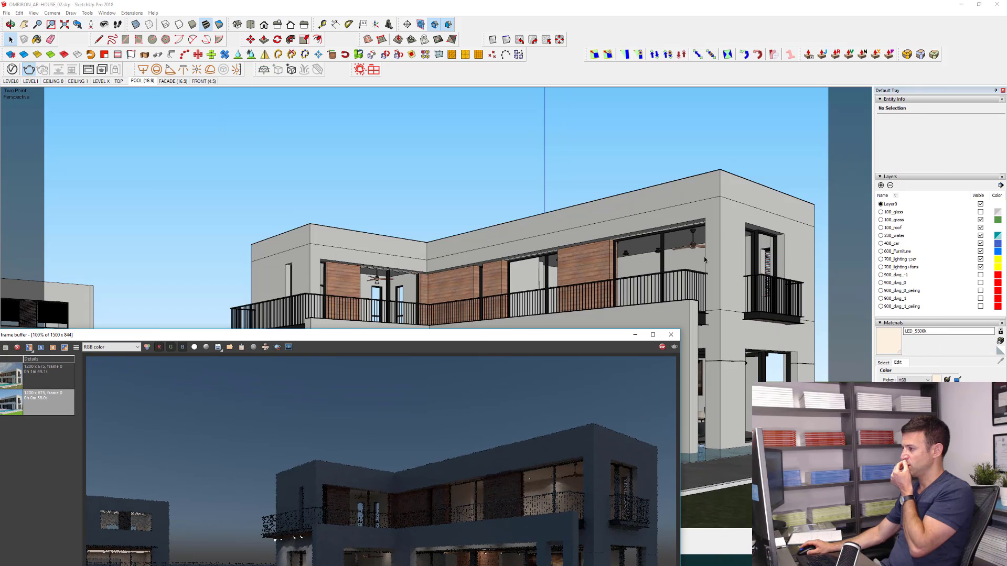
{"action": "scroll", "coordinate": [681, 252], "scroll_direction": "up", "scroll_amount": 2}
{"action": "scroll", "coordinate": [682, 252], "scroll_direction": "up", "scroll_amount": 2}
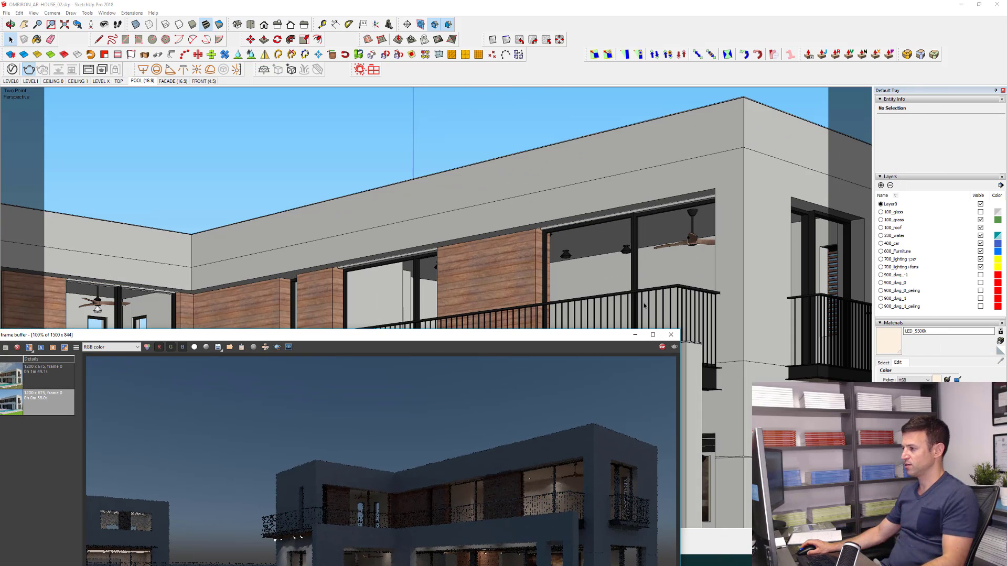
{"action": "left_click_drag", "start_coordinate": [535, 342], "coordinate": [588, 128]}
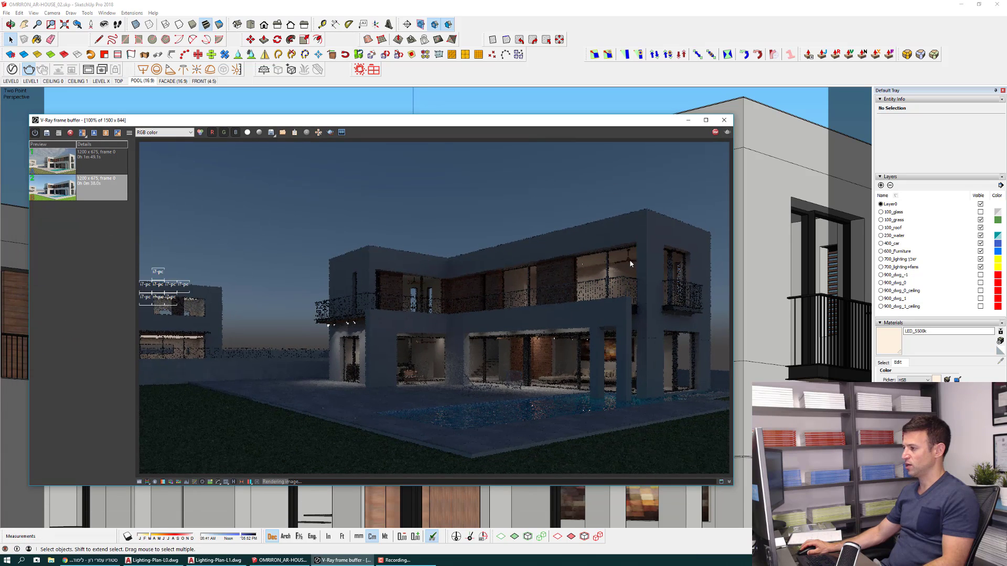
{"action": "left_click", "coordinate": [318, 132]}
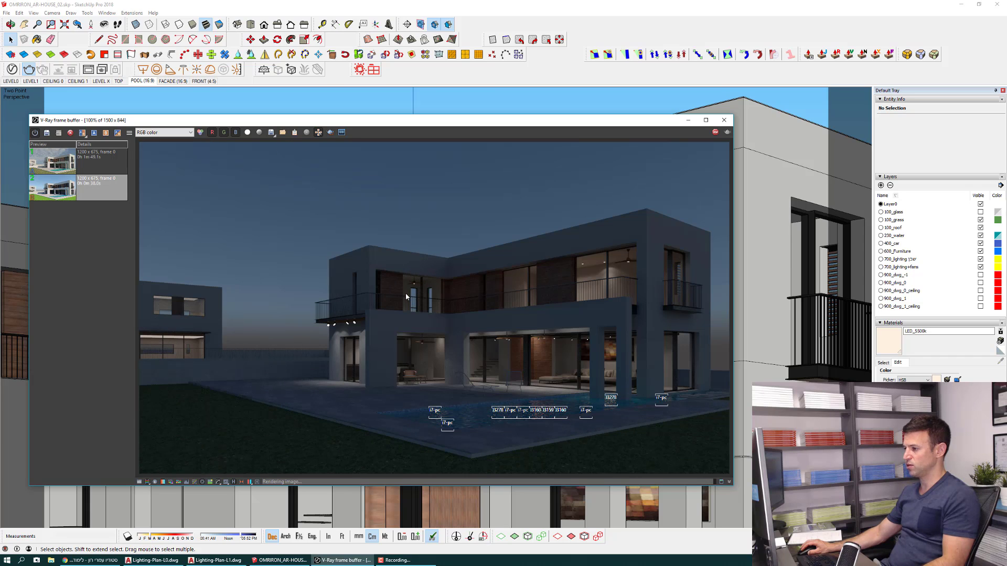
{"action": "left_click", "coordinate": [59, 132]}
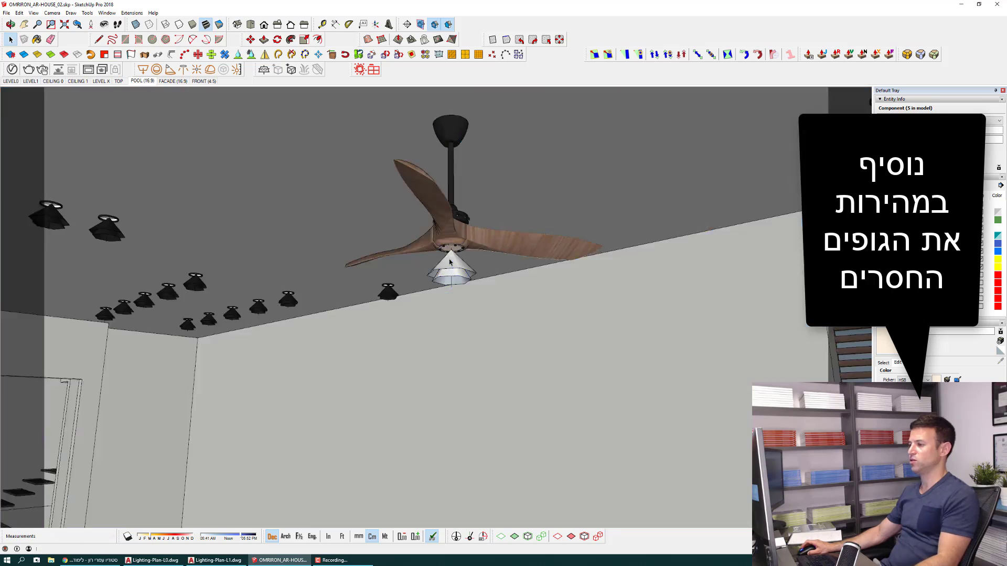
From the CEILING 1 view, move the ceiling lamp pair beside the fan and orbit to check it.
{"action": "left_click", "coordinate": [77, 80]}
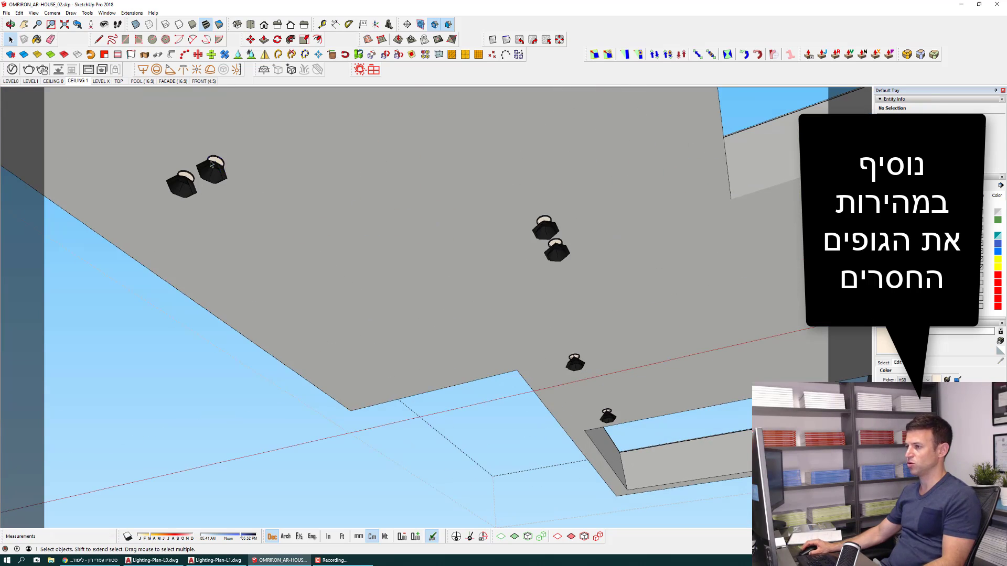
{"action": "left_click", "coordinate": [211, 165]}
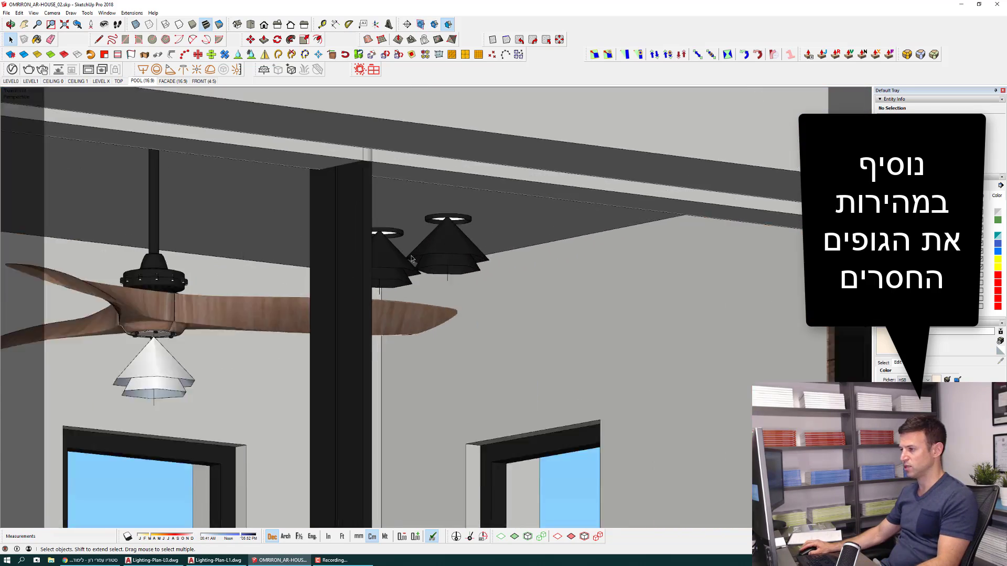
{"action": "key", "text": "m"}
{"action": "left_click", "coordinate": [445, 153]}
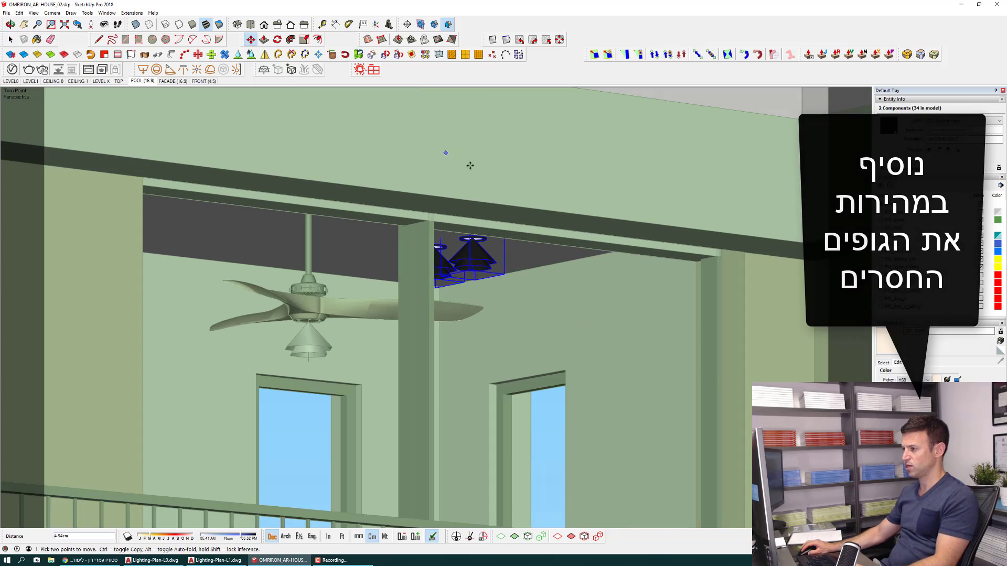
{"action": "middle_click_drag", "start_coordinate": [471, 166], "coordinate": [523, 427]}
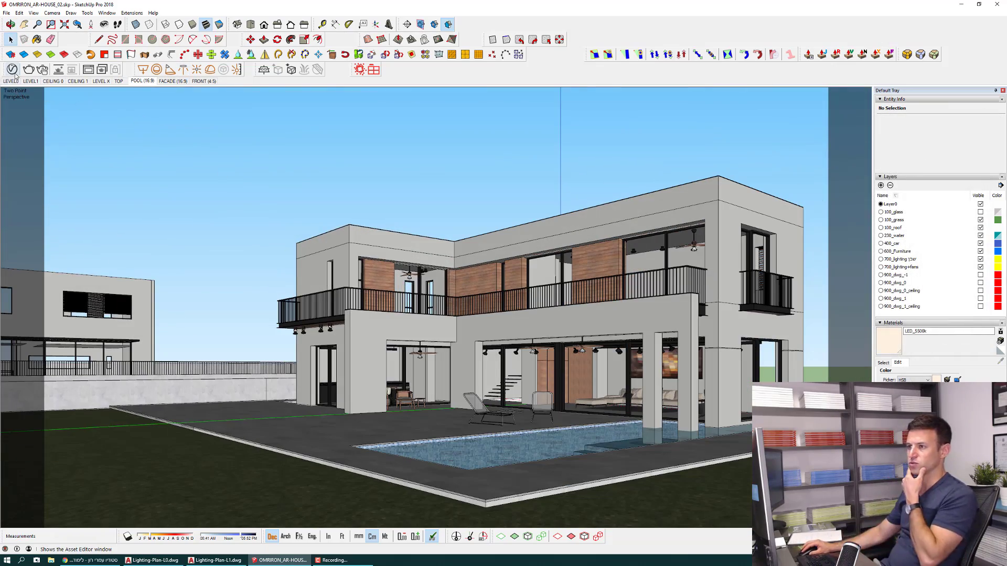
Paste the HDRI sky bitmap as the V-Ray environment background and set its intensity to 120.
{"action": "left_click", "coordinate": [359, 69]}
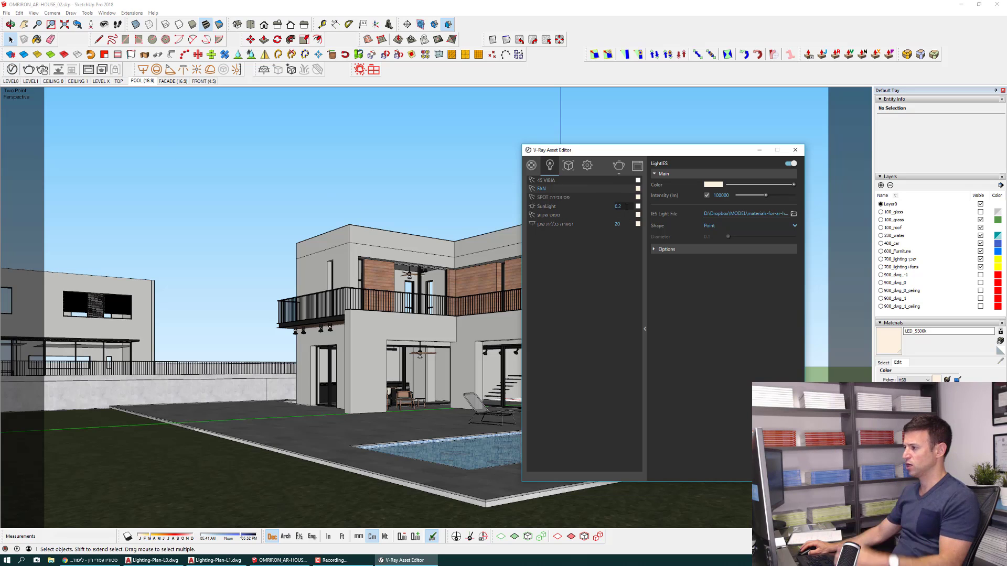
{"action": "left_click", "coordinate": [587, 166]}
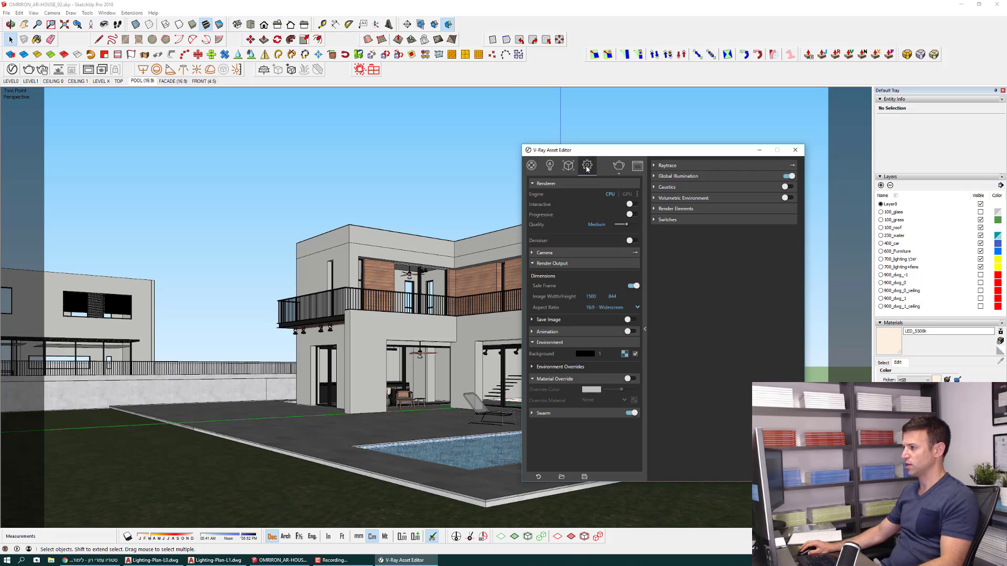
{"action": "right_click", "coordinate": [624, 354]}
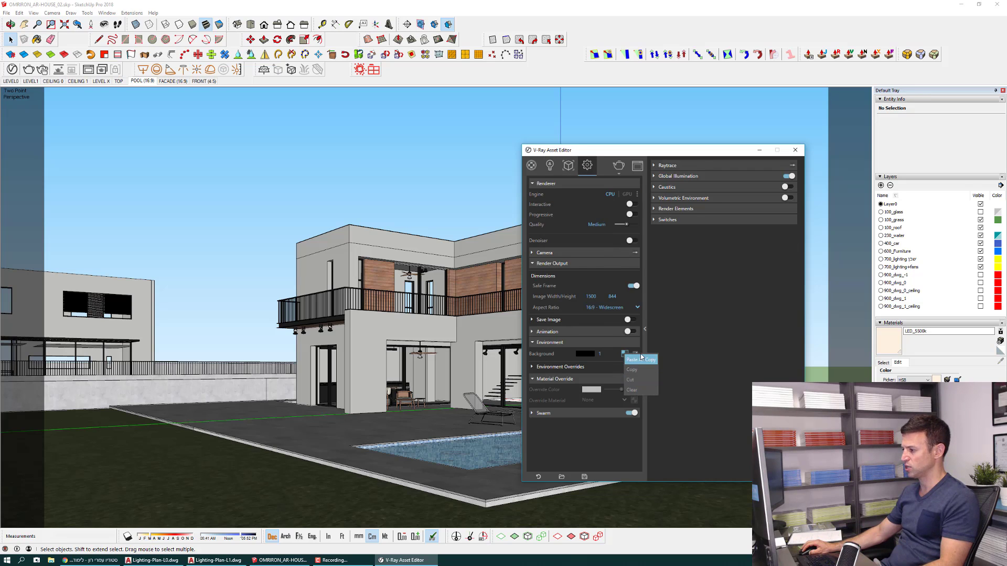
{"action": "left_click", "coordinate": [643, 360]}
{"action": "left_click", "coordinate": [624, 355]}
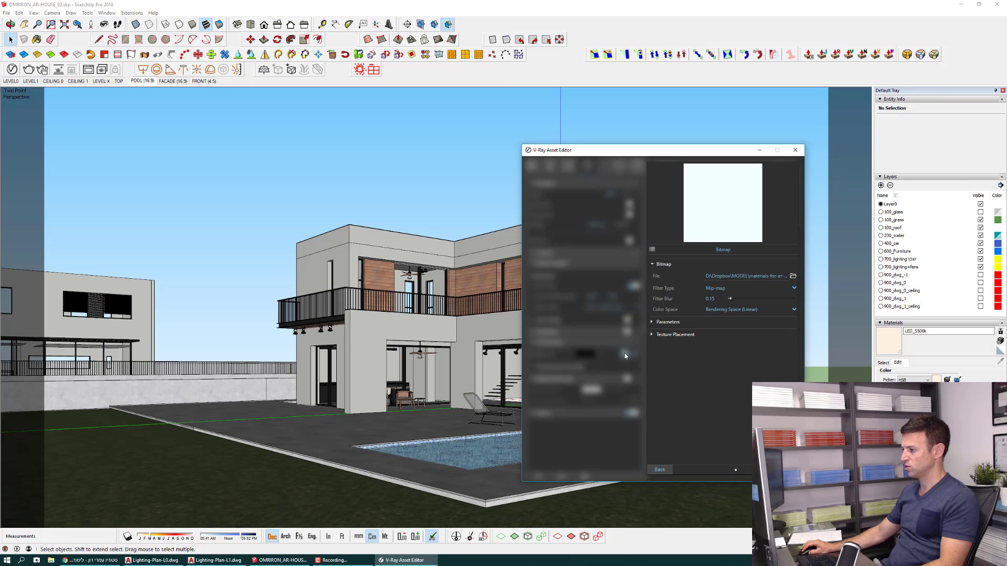
{"action": "left_click", "coordinate": [660, 470]}
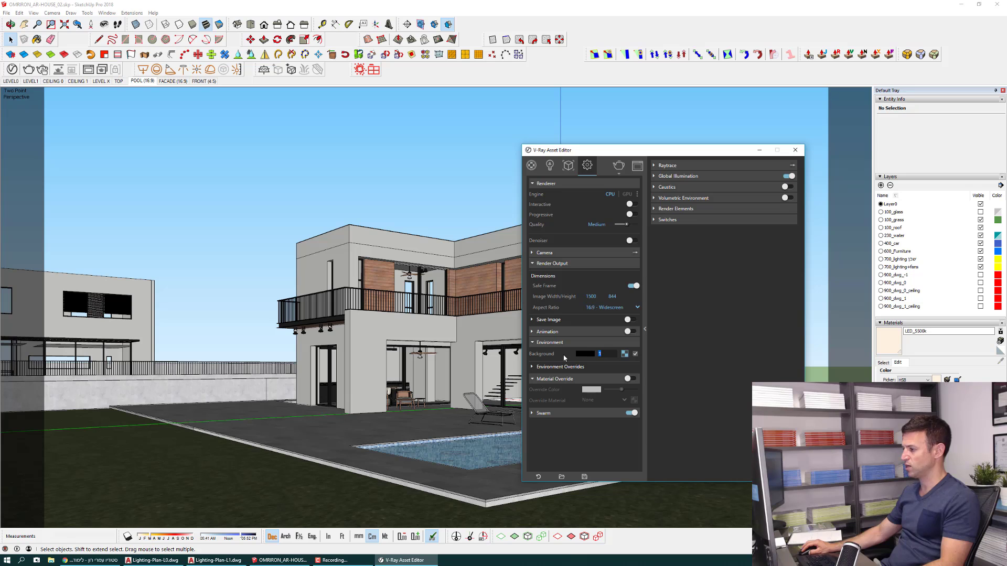
{"action": "key", "text": "BackSpace"}
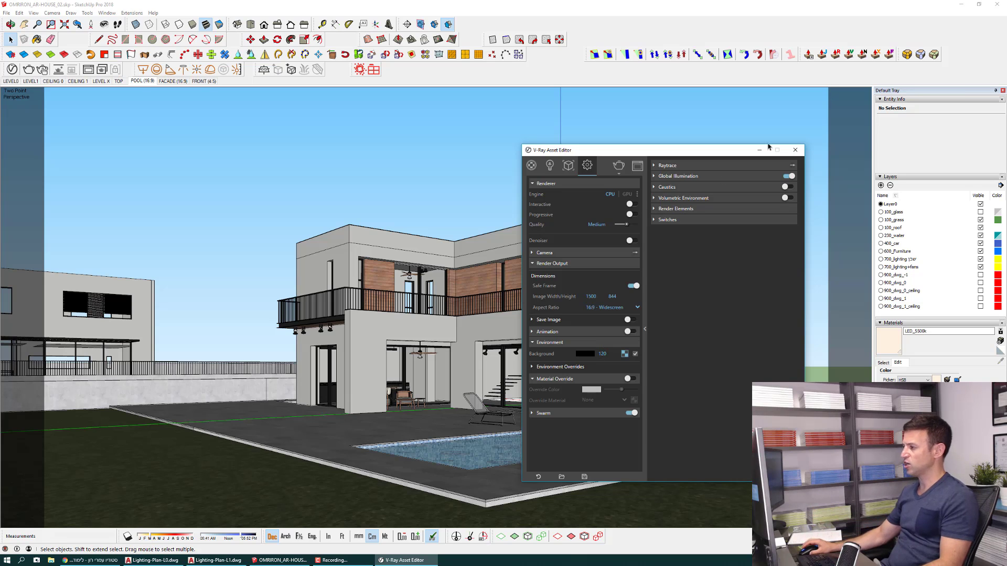
{"action": "left_click", "coordinate": [793, 153]}
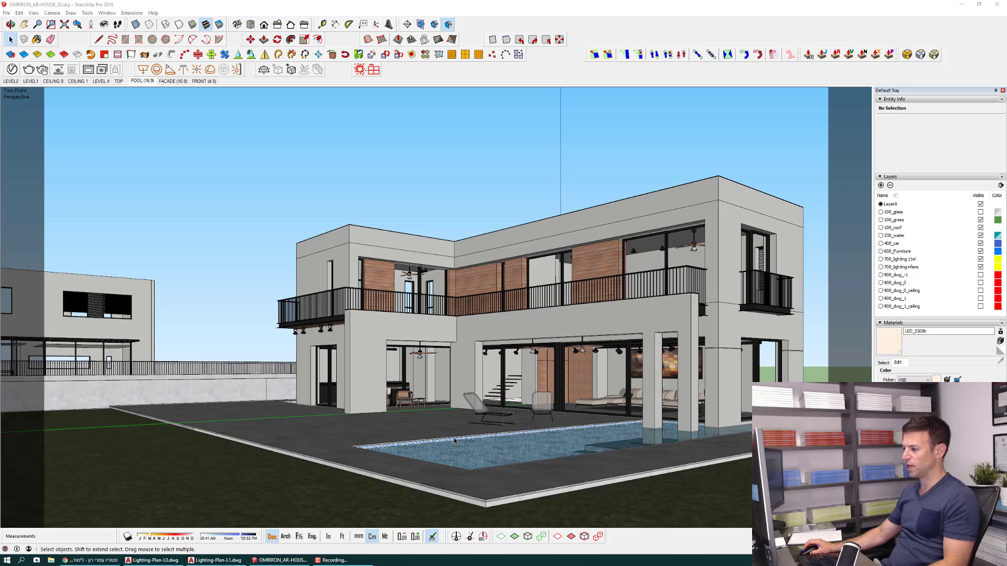
{"action": "mouse_move", "coordinate": [455, 475]}
{"action": "middle_mouse_down"}
{"action": "mouse_move", "coordinate": [409, 519]}
{"action": "mouse_move", "coordinate": [425, 390]}
{"action": "middle_mouse_up"}
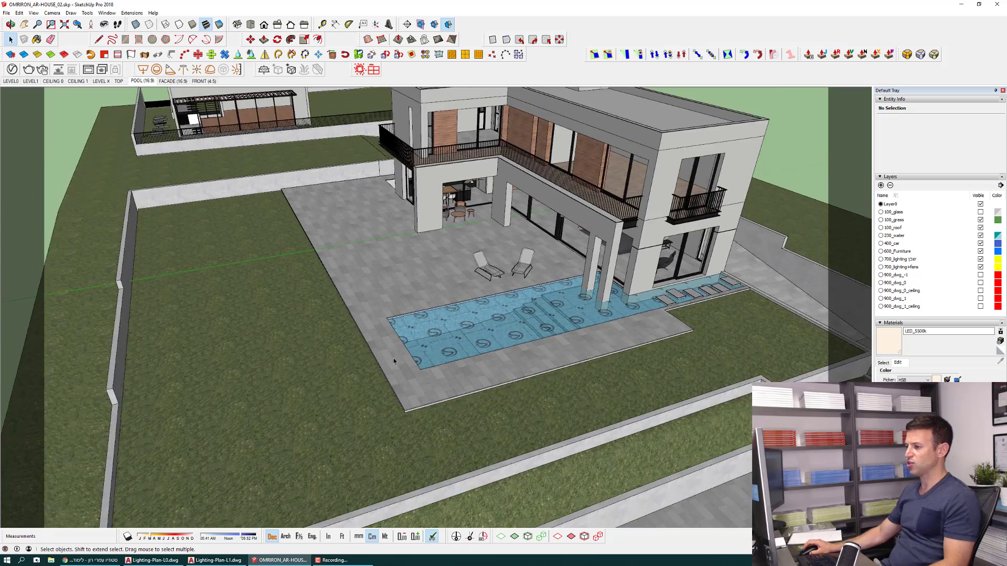
{"action": "scroll", "coordinate": [425, 391], "scroll_direction": "down", "scroll_amount": 1}
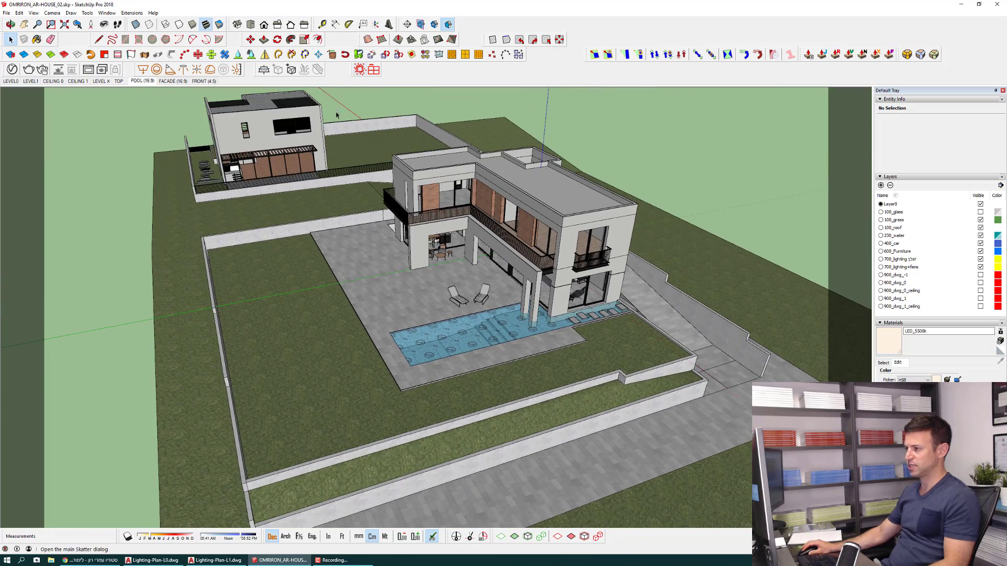
{"action": "left_click", "coordinate": [142, 81]}
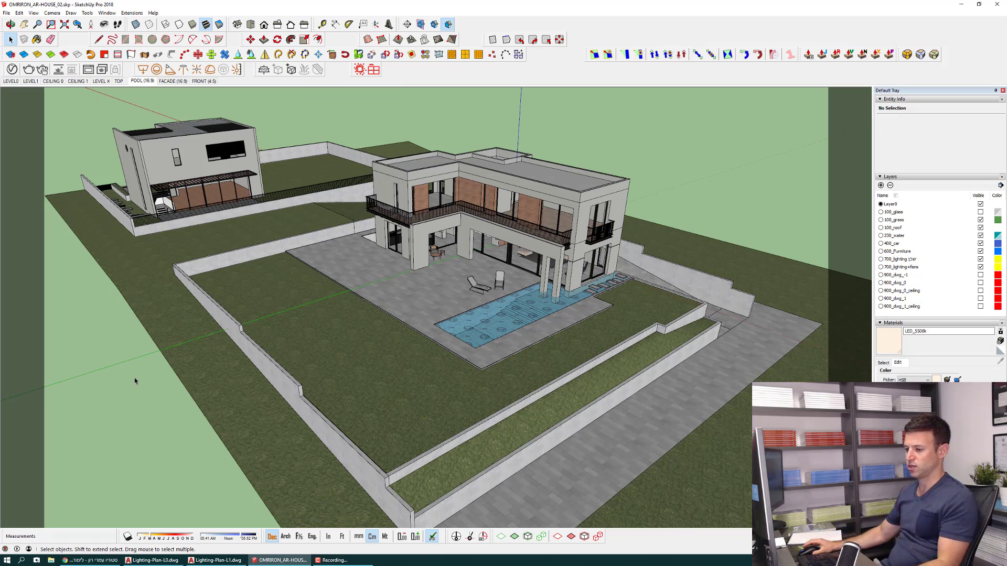
{"action": "left_click", "coordinate": [79, 561]}
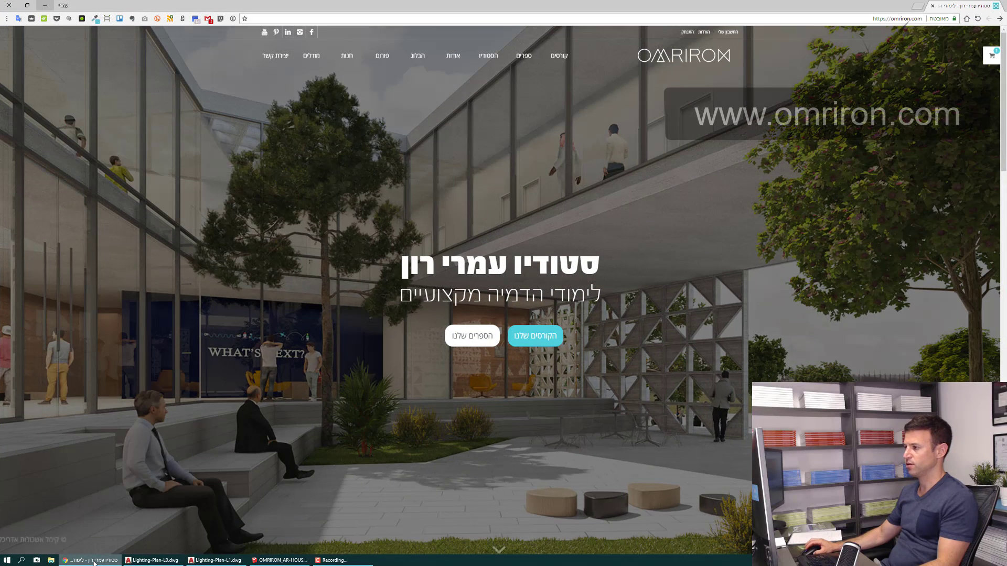
View the Skatter product page on omriron.com, then minimize Chrome back to SketchUp.
{"action": "left_click", "coordinate": [353, 60]}
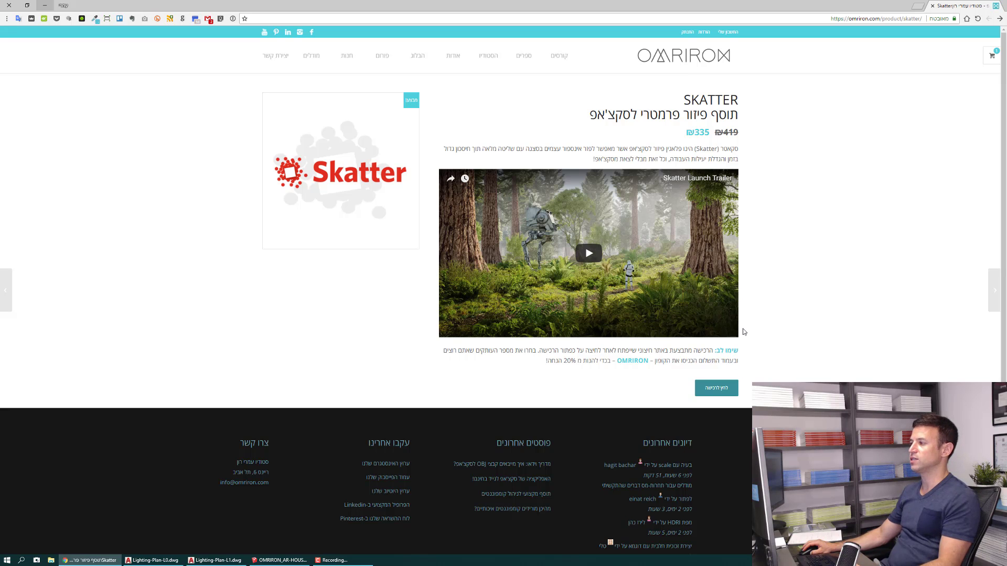
{"action": "left_click", "coordinate": [46, 5]}
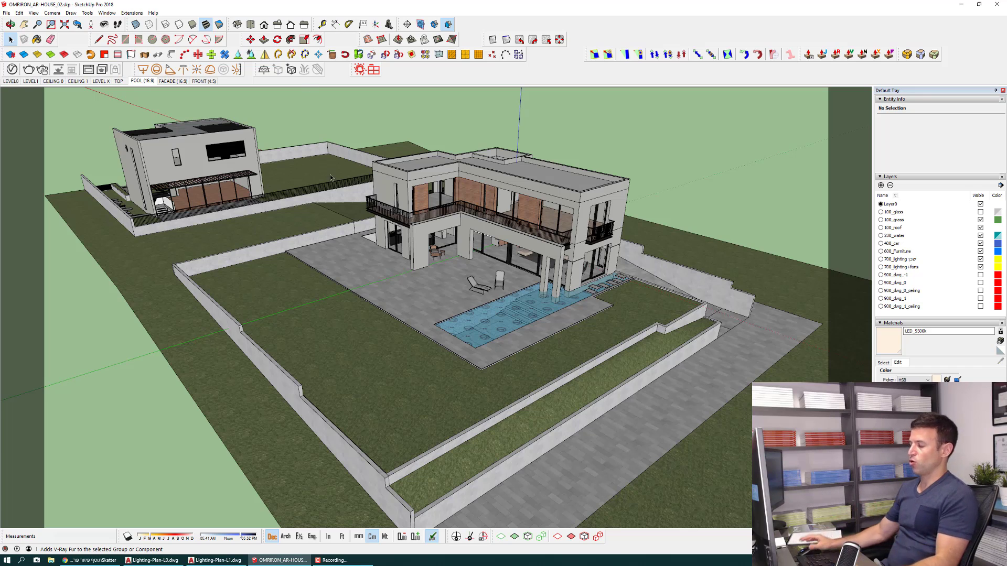
{"action": "middle_click_drag", "start_coordinate": [422, 391], "coordinate": [517, 391]}
{"action": "scroll", "coordinate": [510, 377], "scroll_direction": "up", "scroll_amount": 2}
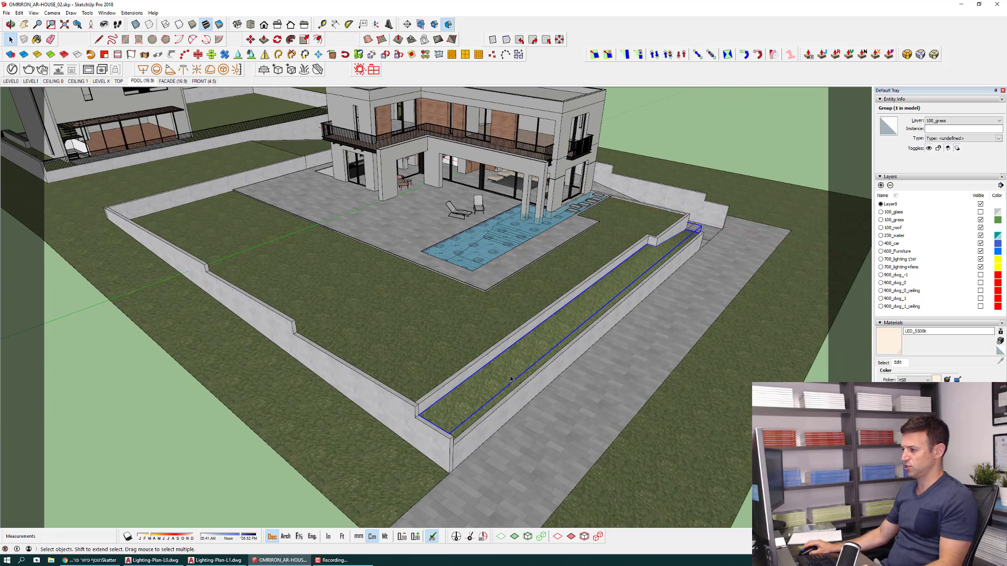
{"action": "scroll", "coordinate": [510, 376], "scroll_direction": "down", "scroll_amount": 3}
{"action": "scroll", "coordinate": [510, 376], "scroll_direction": "up", "scroll_amount": 3}
{"action": "double_click", "coordinate": [510, 375]}
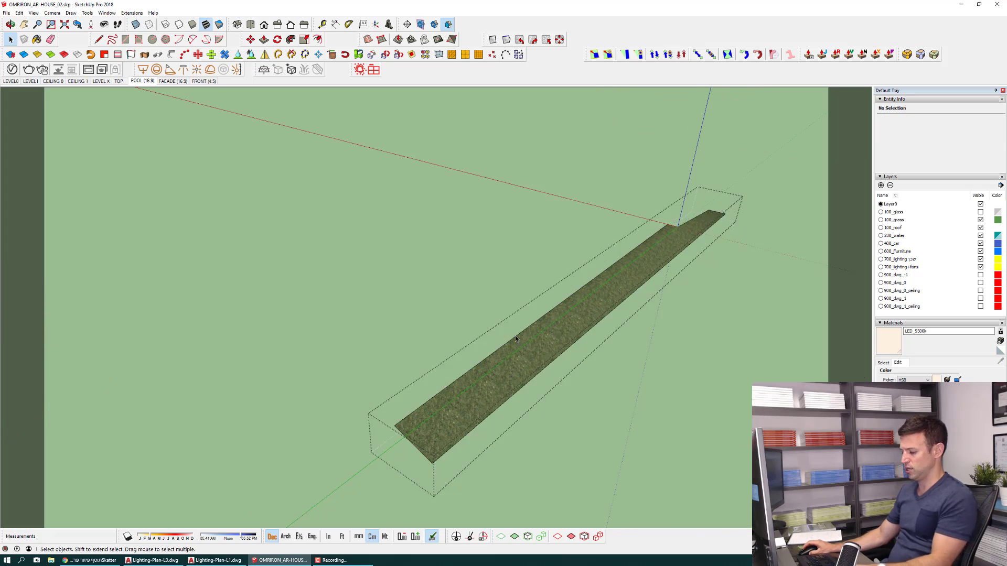
{"action": "middle_click_drag", "start_coordinate": [516, 324], "coordinate": [561, 304]}
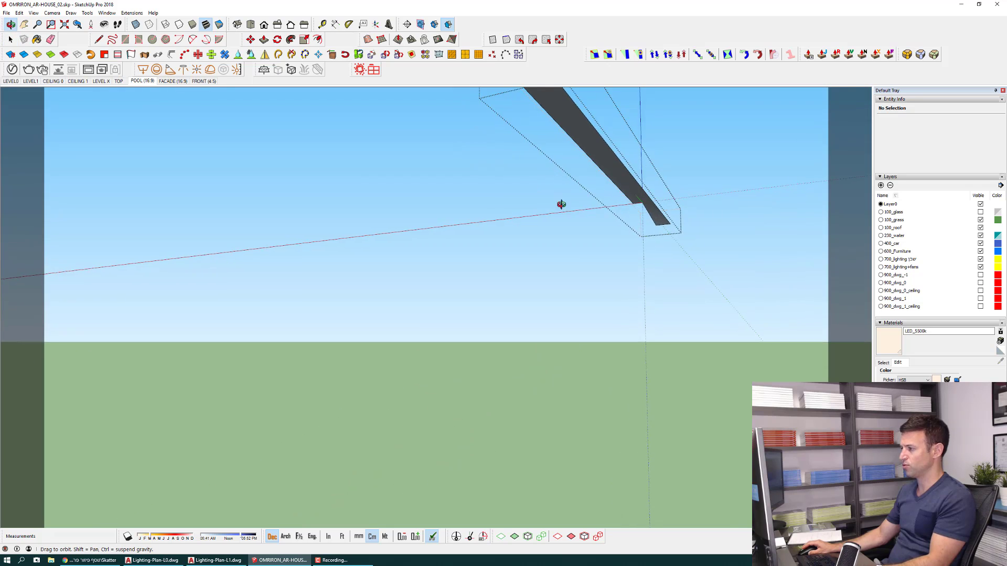
{"action": "scroll", "coordinate": [597, 321], "scroll_direction": "up", "scroll_amount": 2}
{"action": "scroll", "coordinate": [620, 343], "scroll_direction": "up", "scroll_amount": 2}
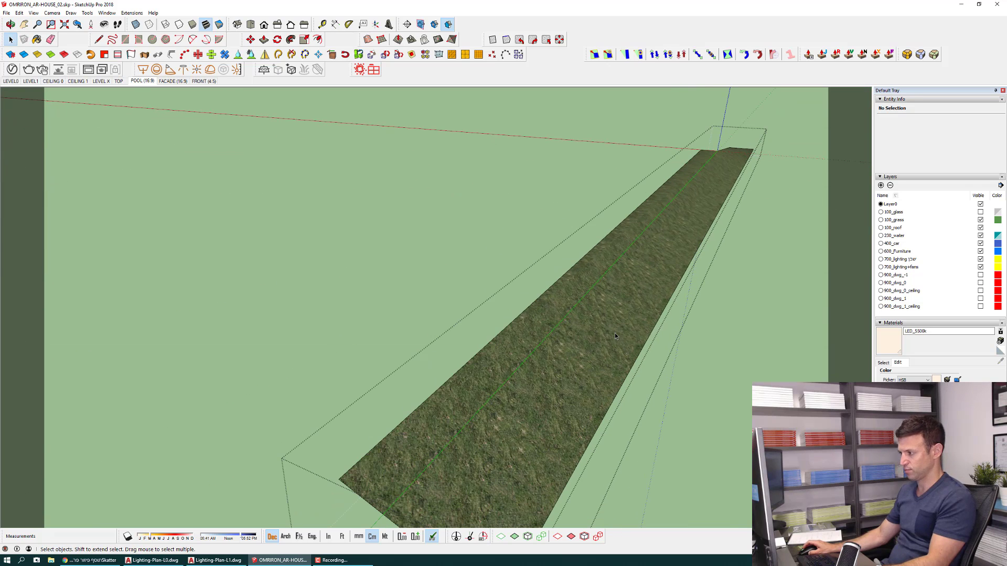
{"action": "scroll", "coordinate": [598, 325], "scroll_direction": "down", "scroll_amount": 2}
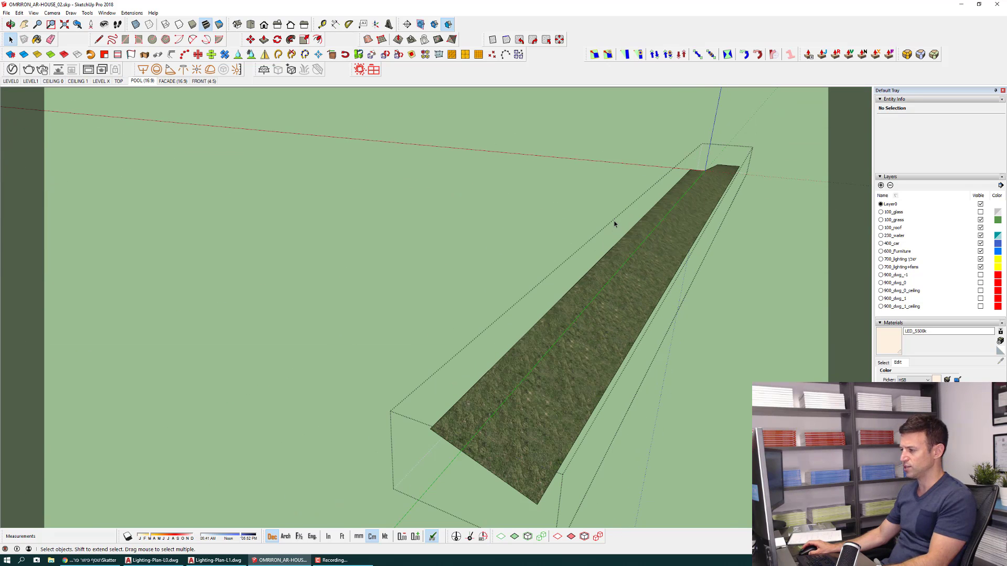
{"action": "mouse_move", "coordinate": [615, 224]}
{"action": "middle_mouse_down"}
{"action": "mouse_move", "coordinate": [593, 317]}
{"action": "mouse_move", "coordinate": [546, 321]}
{"action": "middle_mouse_up"}
{"action": "scroll", "coordinate": [551, 326], "scroll_direction": "down", "scroll_amount": 3}
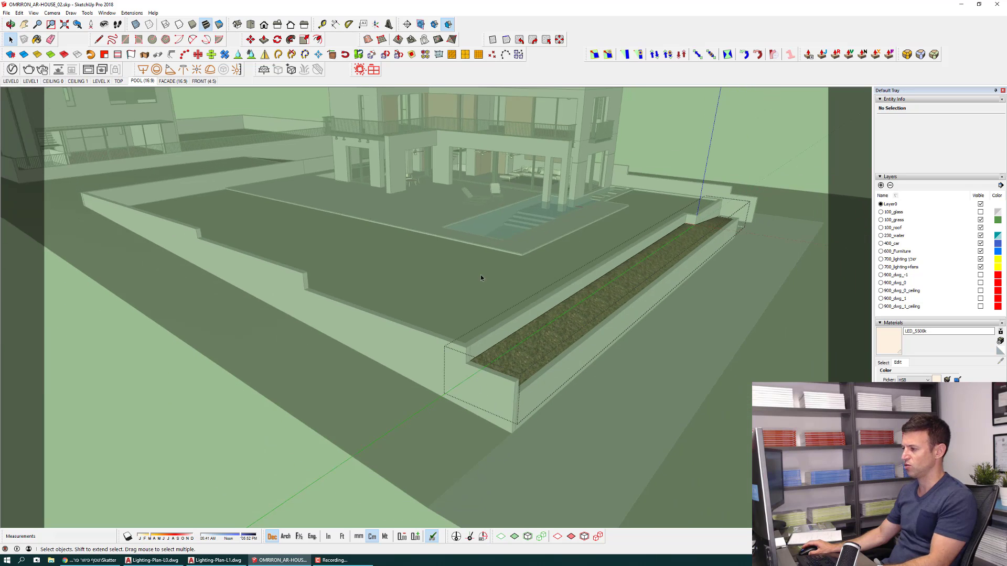
{"action": "key", "text": "Escape"}
{"action": "scroll", "coordinate": [448, 276], "scroll_direction": "down", "scroll_amount": 2}
{"action": "left_click", "coordinate": [449, 276]}
{"action": "scroll", "coordinate": [465, 299], "scroll_direction": "up", "scroll_amount": 3}
{"action": "key", "text": "m"}
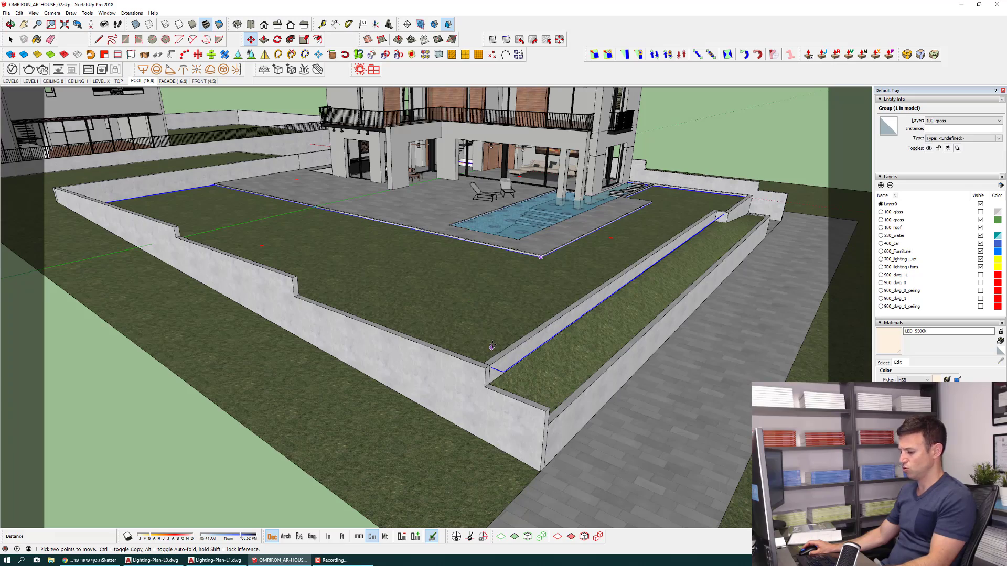
{"action": "middle_click_drag", "start_coordinate": [492, 346], "coordinate": [517, 99]}
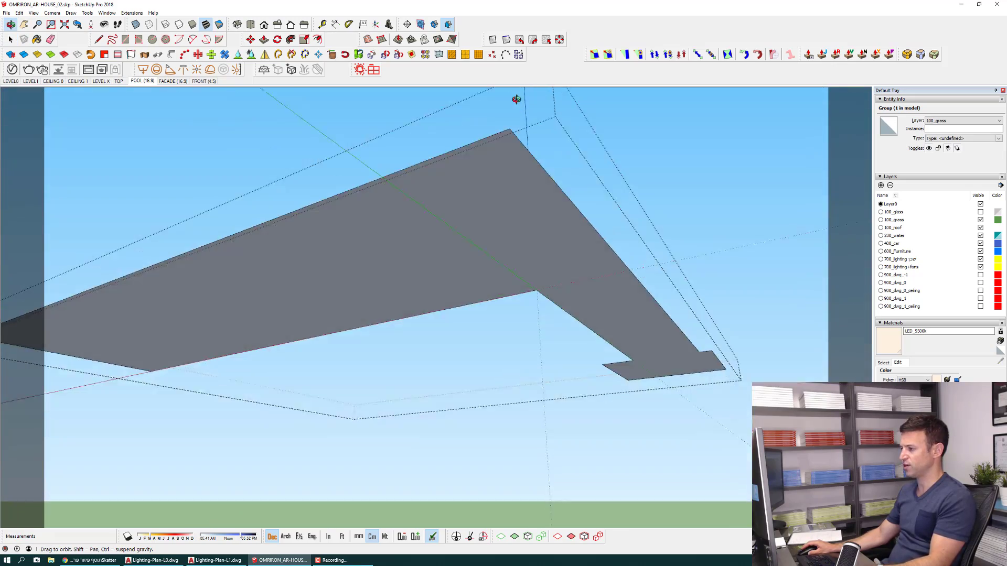
{"action": "middle_click_drag", "start_coordinate": [516, 99], "coordinate": [521, 404]}
{"action": "key", "text": "space"}
{"action": "key", "text": "Escape"}
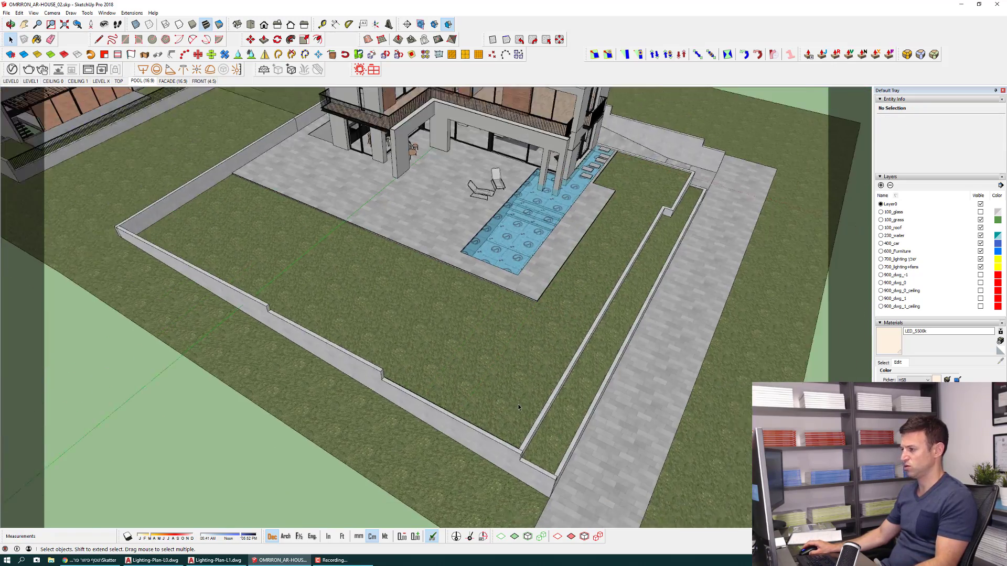
{"action": "scroll", "coordinate": [517, 404], "scroll_direction": "down", "scroll_amount": 3}
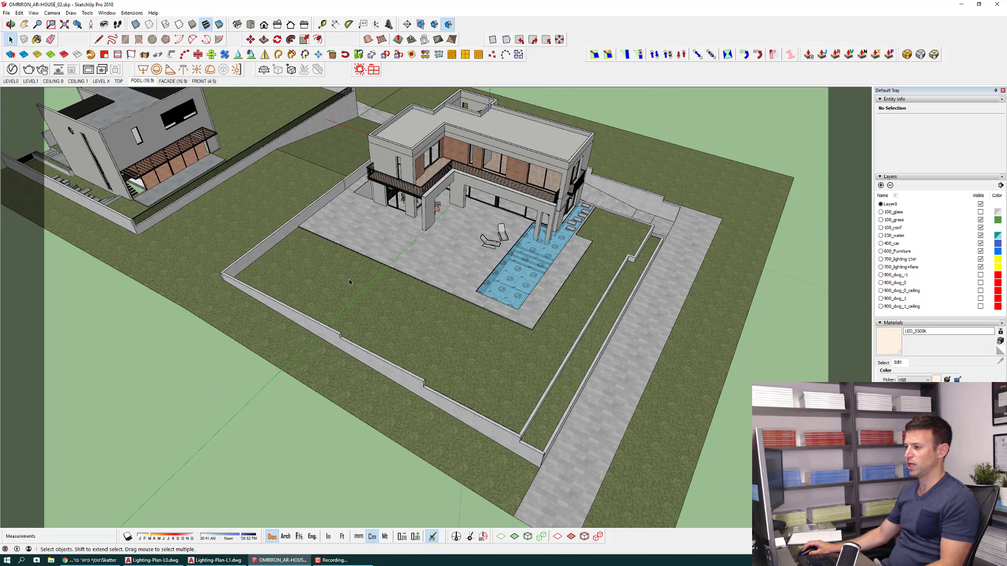
{"action": "left_click", "coordinate": [349, 282]}
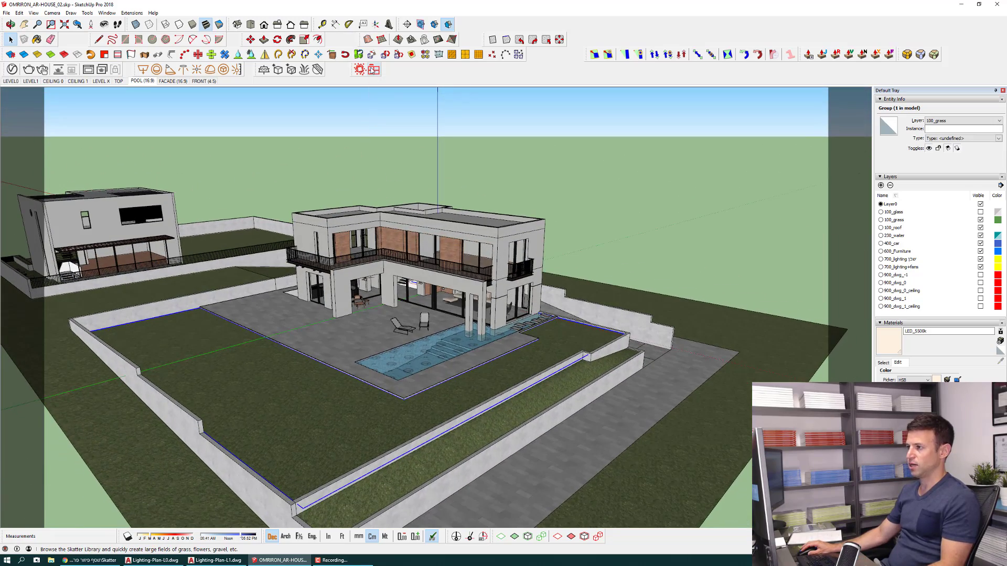
Pick Medium Grass 01 (large) in the Skatter Library, set to load as render-only proxies.
{"action": "left_click", "coordinate": [372, 71]}
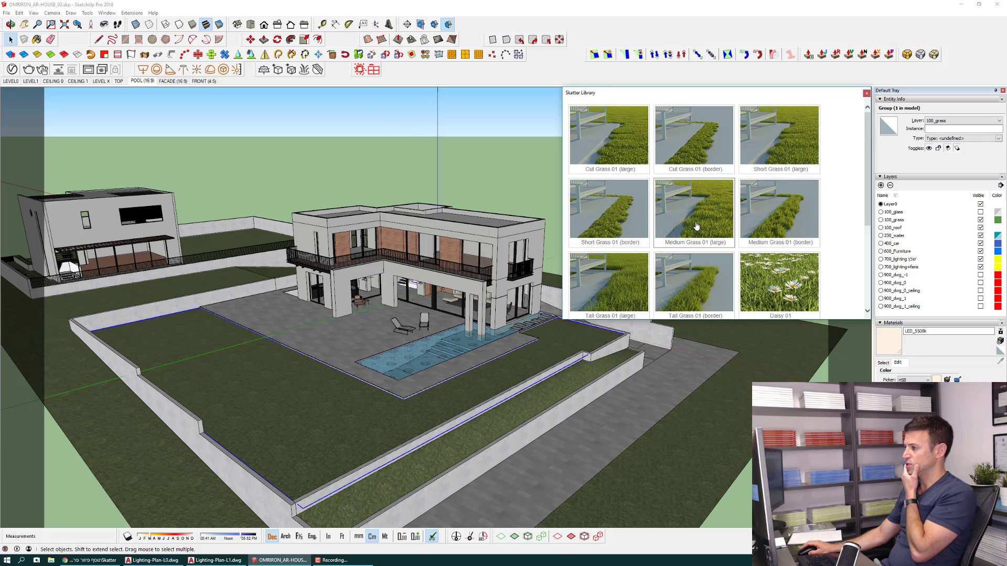
{"action": "scroll", "coordinate": [696, 225], "scroll_direction": "down", "scroll_amount": 1}
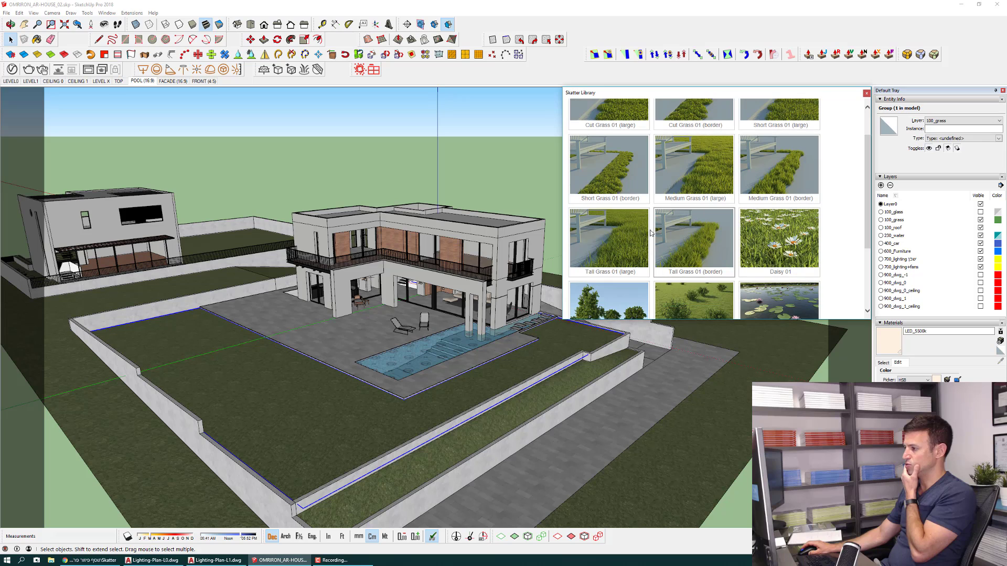
{"action": "left_click", "coordinate": [685, 179]}
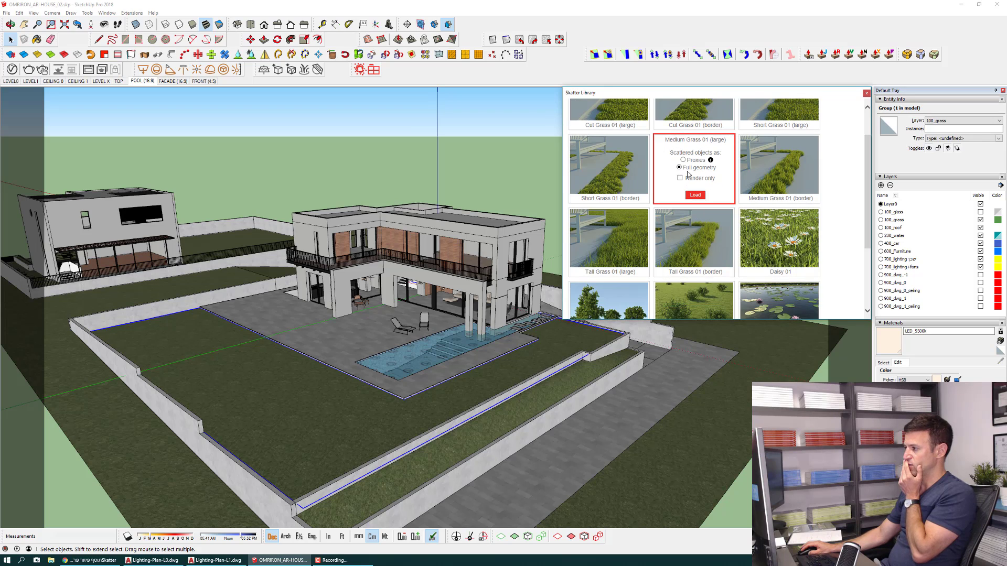
{"action": "left_click", "coordinate": [683, 161]}
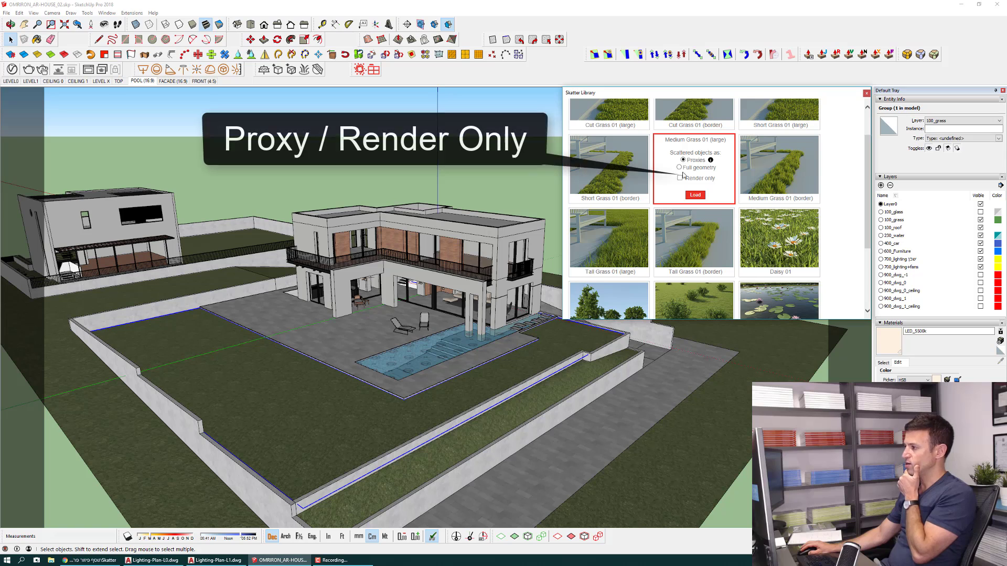
{"action": "left_click", "coordinate": [680, 179]}
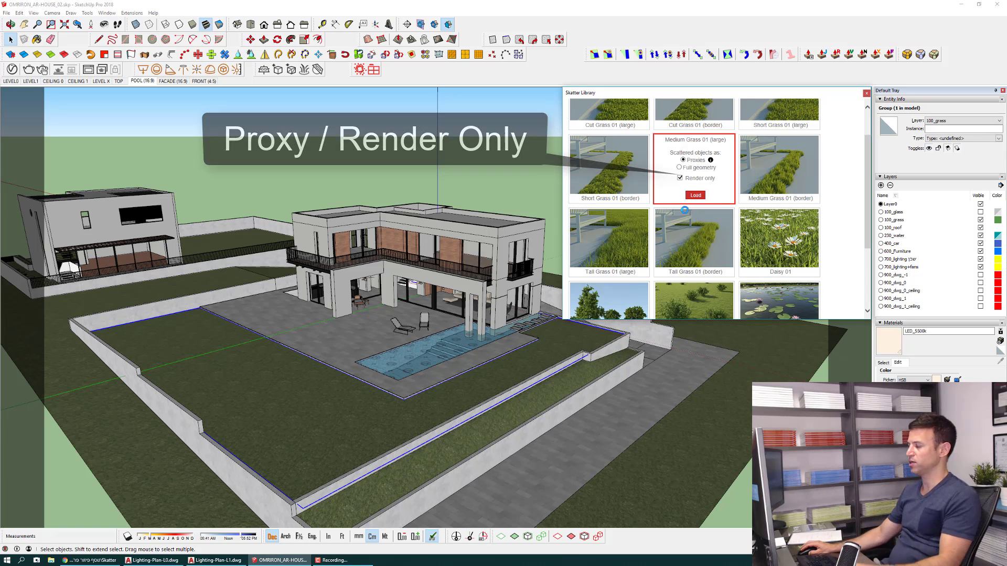
Load the grass preset and pick the lawn group as host, previewing 7195 scattered objects.
{"action": "left_click", "coordinate": [322, 402]}
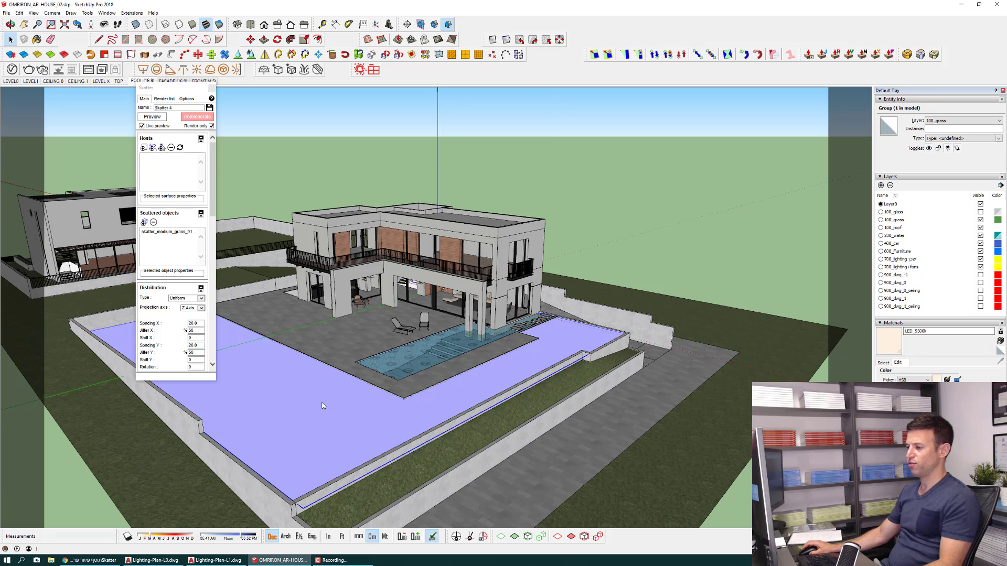
{"action": "left_click", "coordinate": [476, 439]}
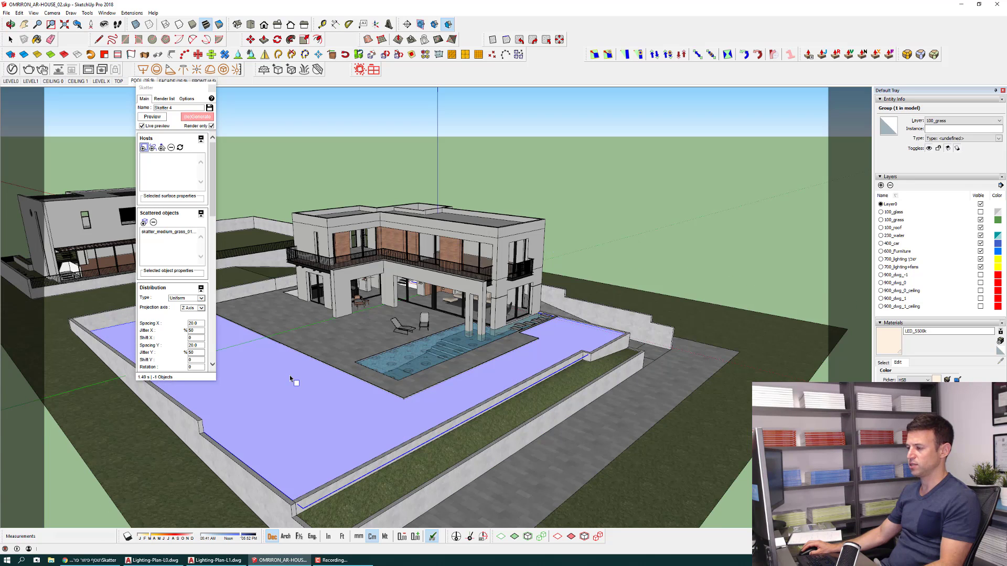
{"action": "left_click", "coordinate": [289, 375]}
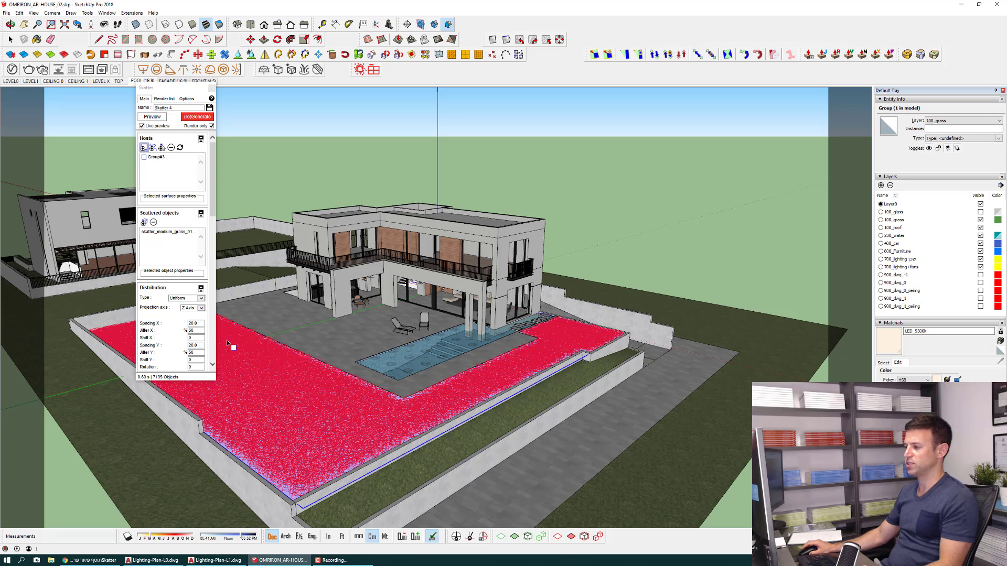
{"action": "scroll", "coordinate": [209, 327], "scroll_direction": "down", "scroll_amount": 1}
{"action": "scroll", "coordinate": [207, 320], "scroll_direction": "down", "scroll_amount": 2}
{"action": "scroll", "coordinate": [204, 312], "scroll_direction": "down", "scroll_amount": 2}
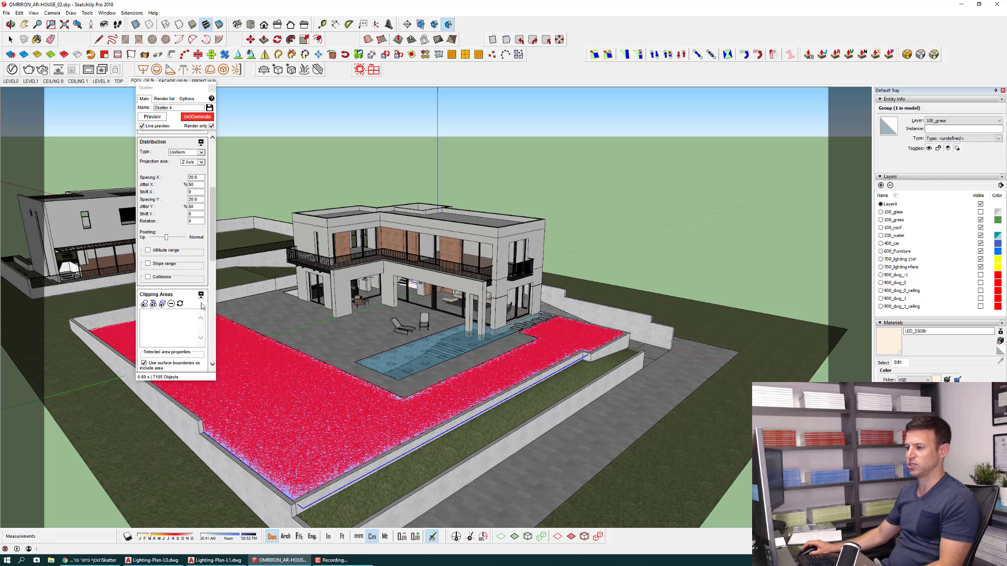
{"action": "scroll", "coordinate": [202, 305], "scroll_direction": "down", "scroll_amount": 2}
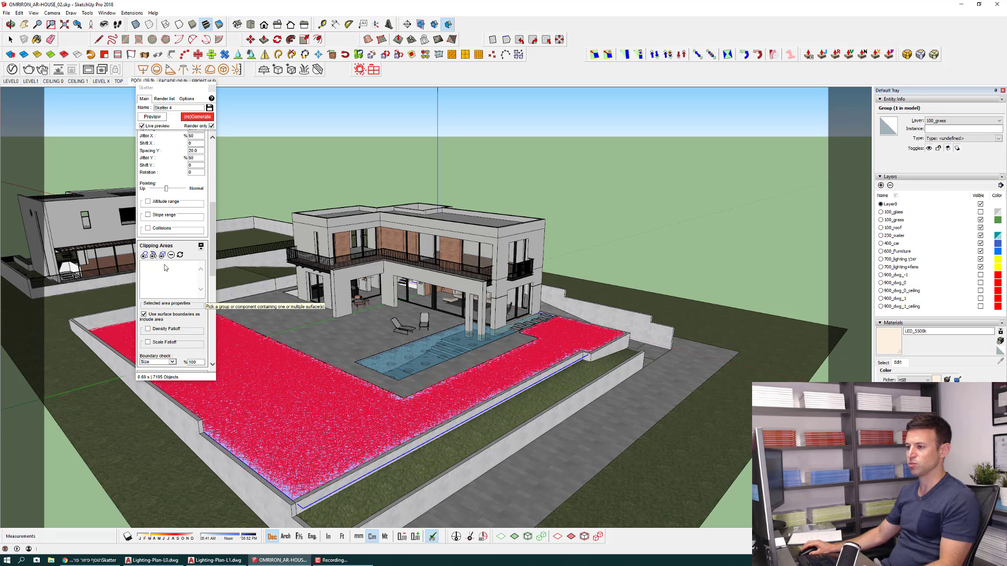
{"action": "scroll", "coordinate": [160, 344], "scroll_direction": "down", "scroll_amount": 2}
{"action": "scroll", "coordinate": [164, 336], "scroll_direction": "down", "scroll_amount": 2}
{"action": "scroll", "coordinate": [166, 328], "scroll_direction": "down", "scroll_amount": 2}
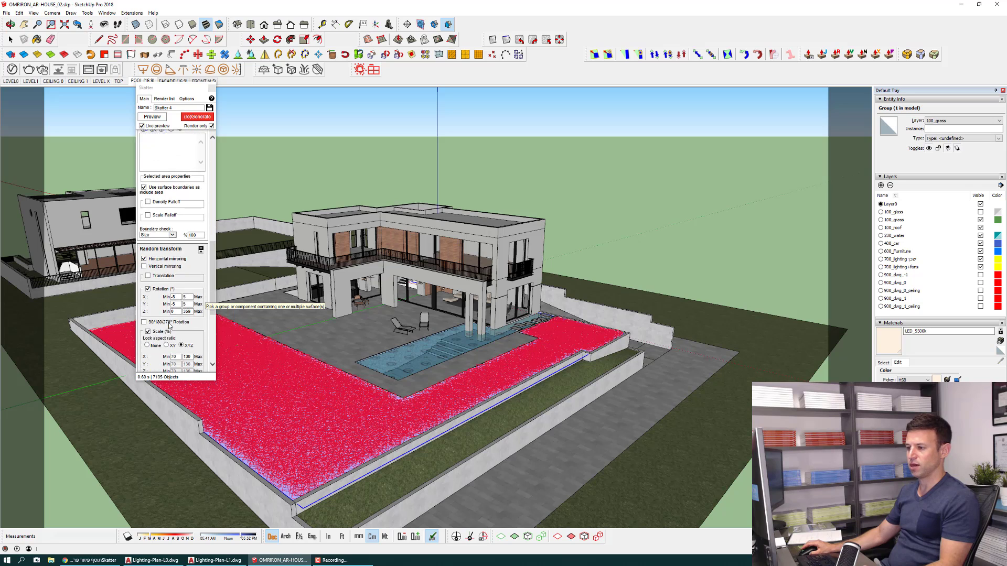
{"action": "scroll", "coordinate": [168, 323], "scroll_direction": "down", "scroll_amount": 2}
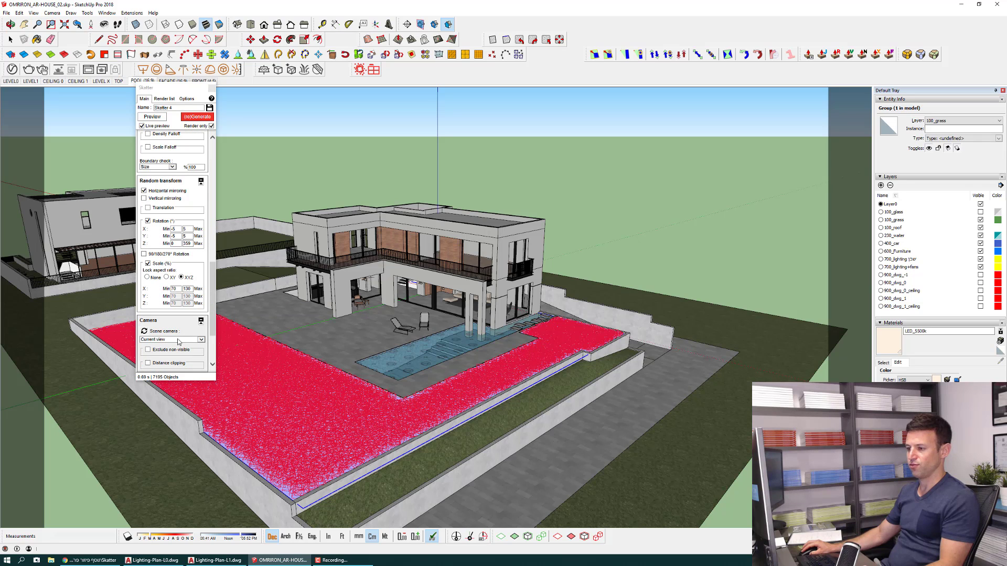
Limit the grass to the POOL (16:9) camera view with Expand FOV 1, then generate it.
{"action": "left_click", "coordinate": [178, 340]}
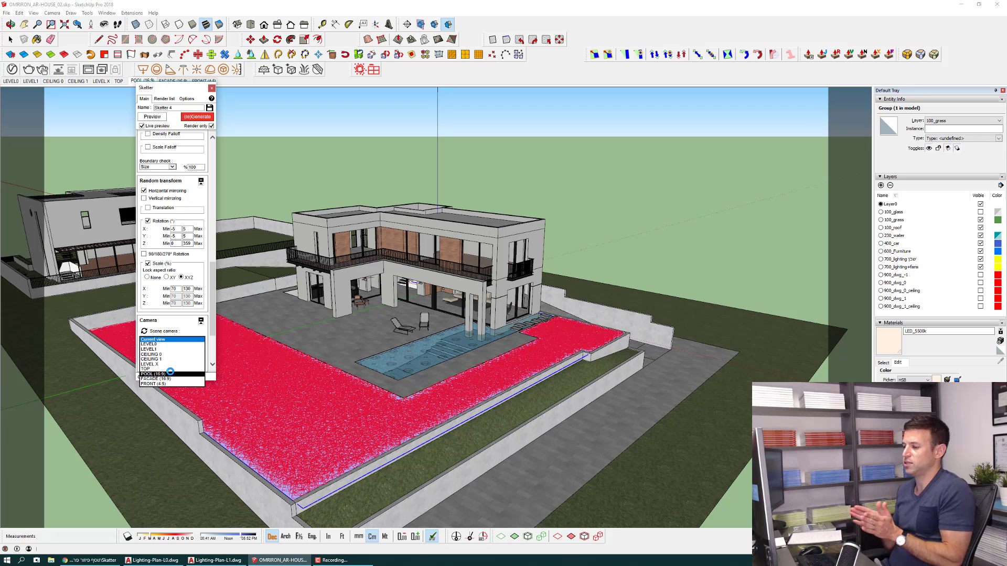
{"action": "left_click", "coordinate": [170, 374]}
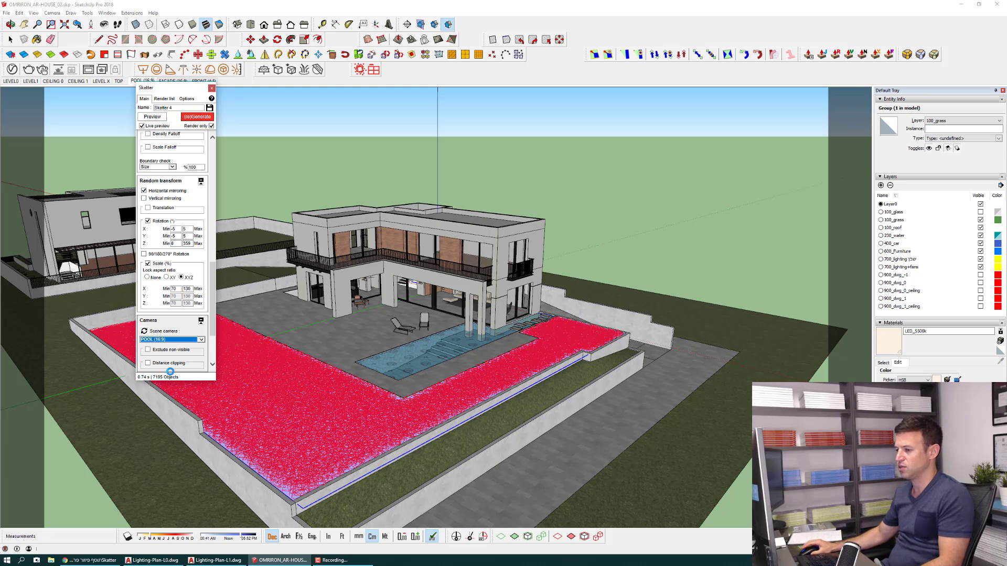
{"action": "left_click", "coordinate": [147, 350]}
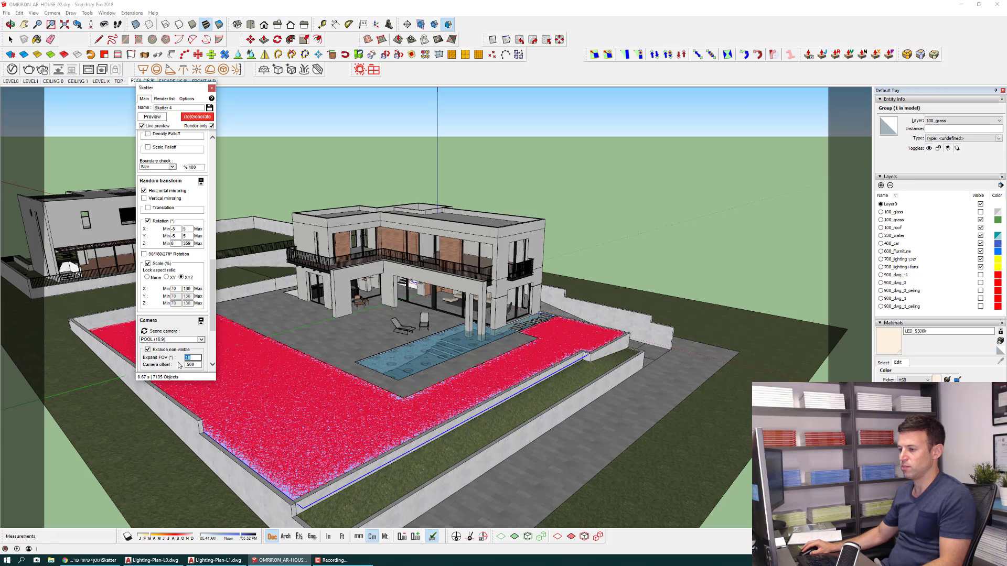
{"action": "type", "text": "1"}
{"action": "key", "text": "Return"}
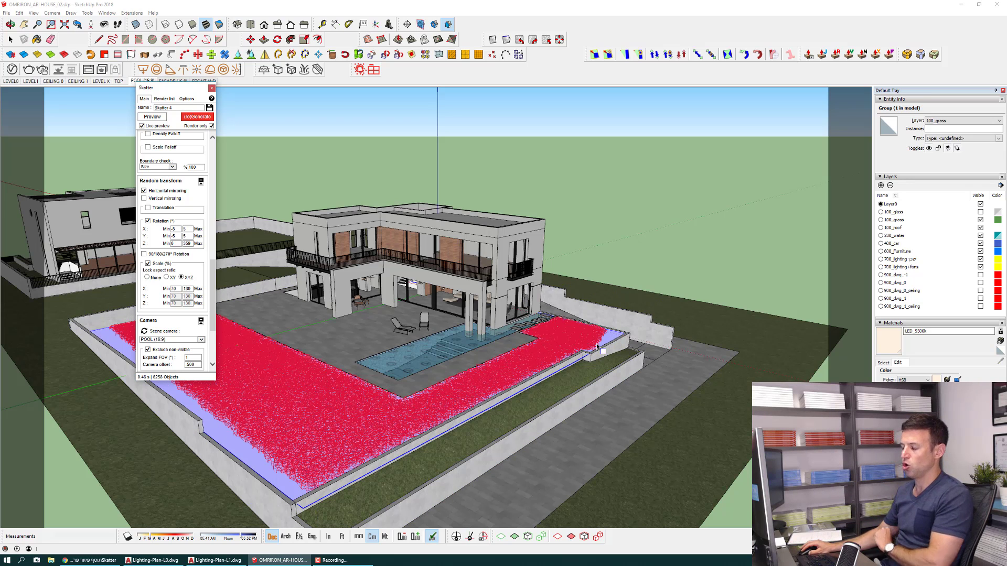
{"action": "left_click", "coordinate": [195, 119]}
Name the scatter GRASS and show it in the Skatter render list.
{"action": "scroll", "coordinate": [179, 108], "scroll_direction": "up", "scroll_amount": 3}
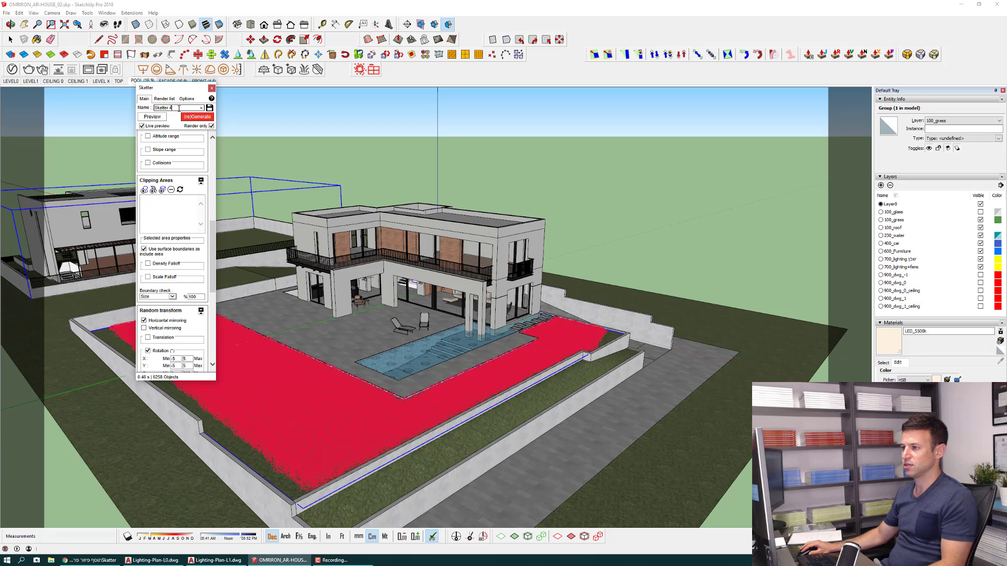
{"action": "type", "text": "GRASS"}
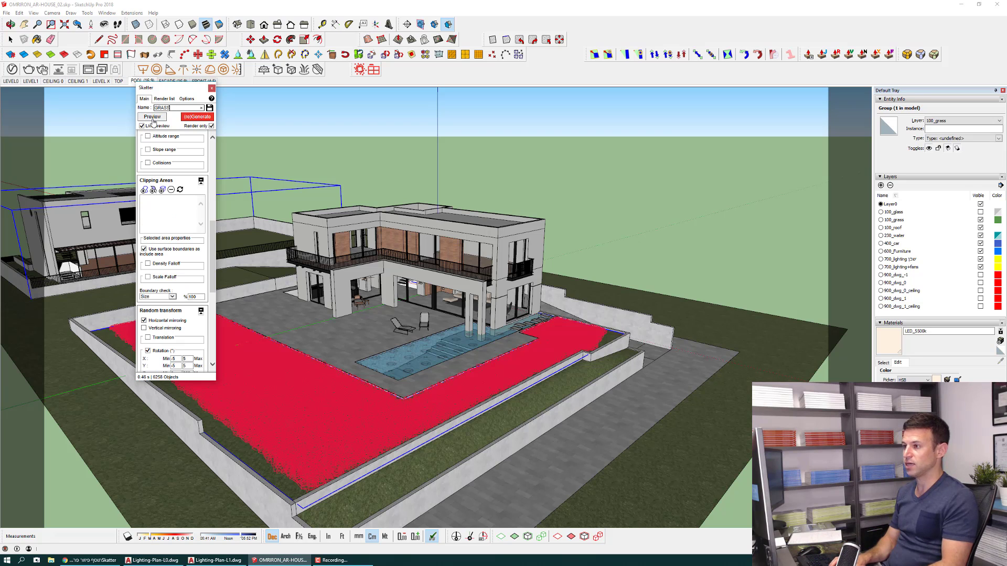
{"action": "key", "text": "Return"}
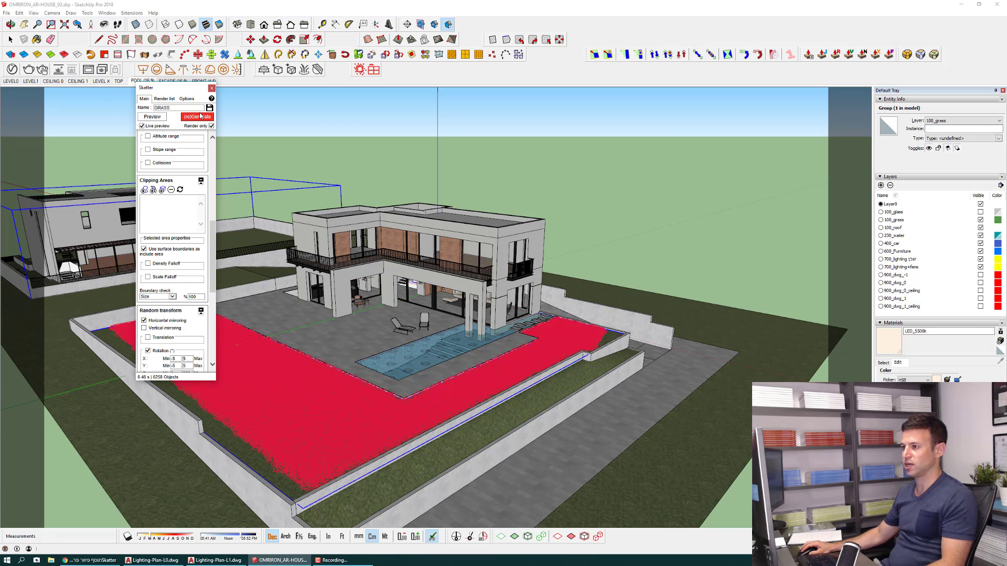
{"action": "middle_click", "coordinate": [351, 389]}
{"action": "middle_click_drag", "start_coordinate": [366, 394], "coordinate": [405, 393]}
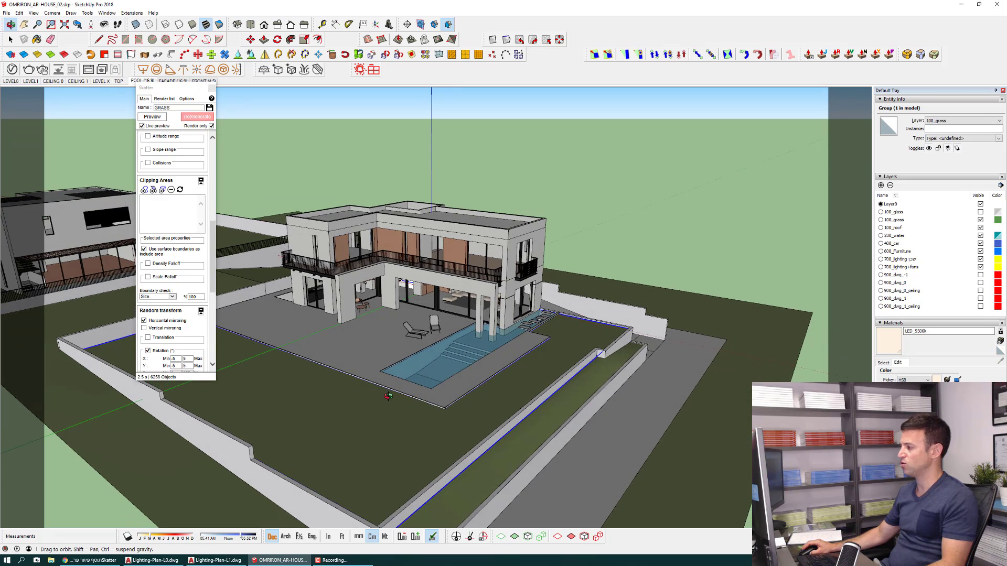
{"action": "left_click", "coordinate": [162, 99]}
{"action": "left_click", "coordinate": [879, 188]}
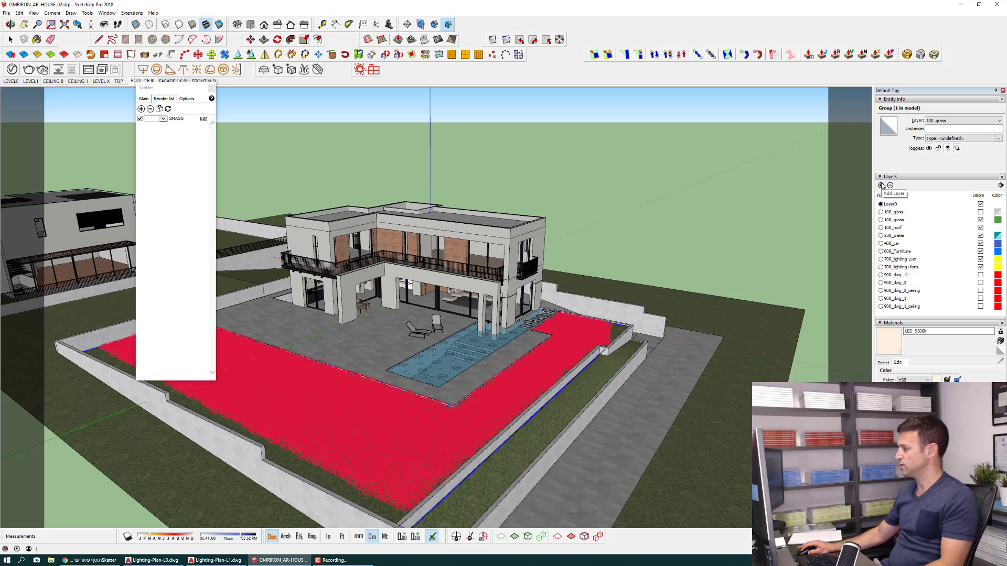
Create a new layer named 800_grass-SKATTER.
{"action": "left_click", "coordinate": [881, 185]}
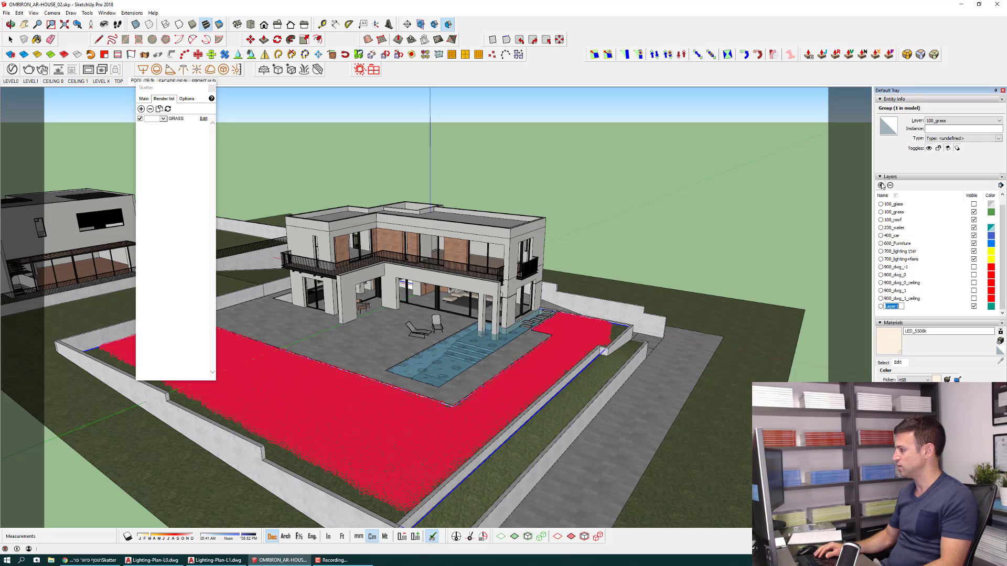
{"action": "type", "text": "800_"}
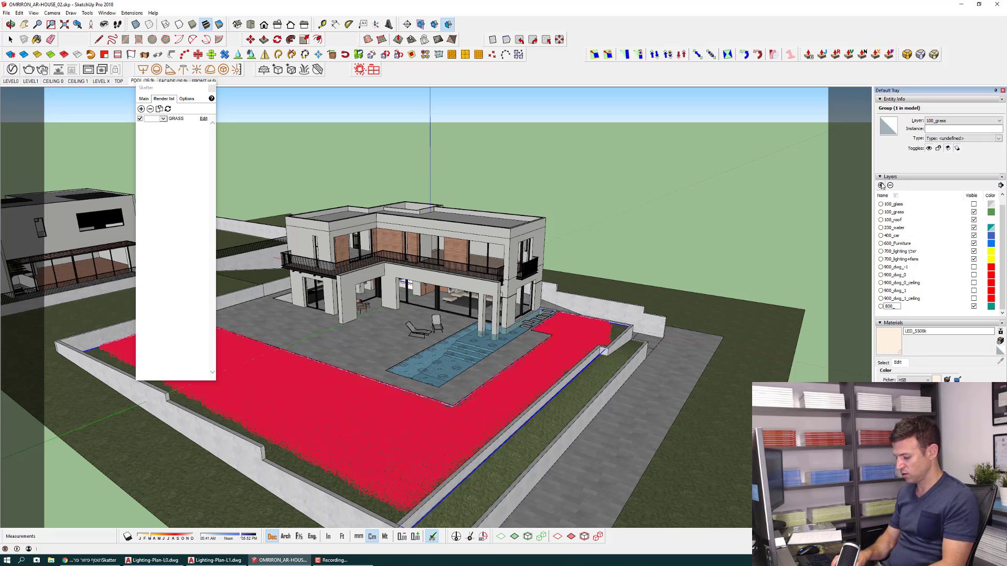
{"action": "key", "text": "BackSpace"}
{"action": "key", "text": "BackSpace"}
{"action": "key", "text": "BackSpace"}
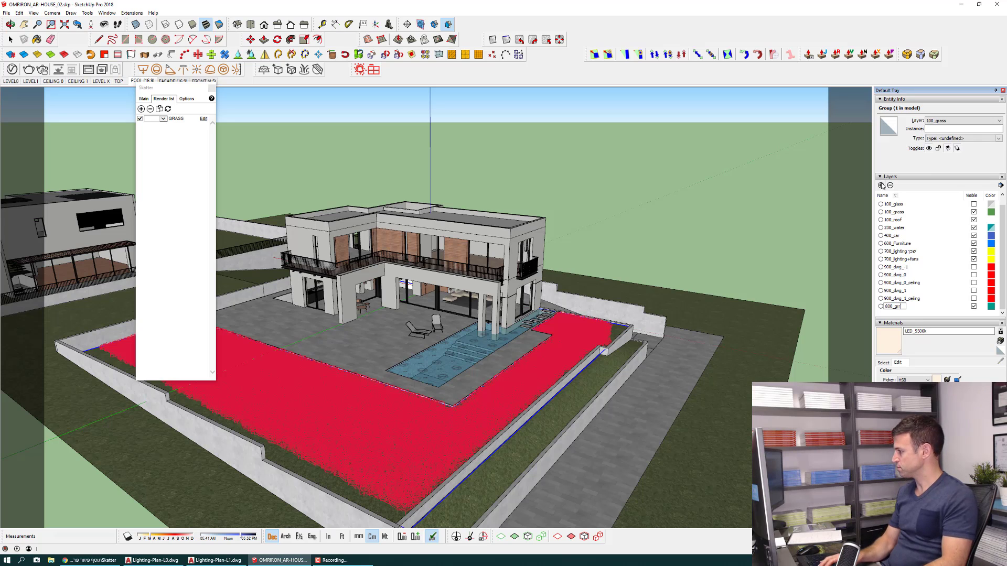
{"action": "type", "text": "ss"}
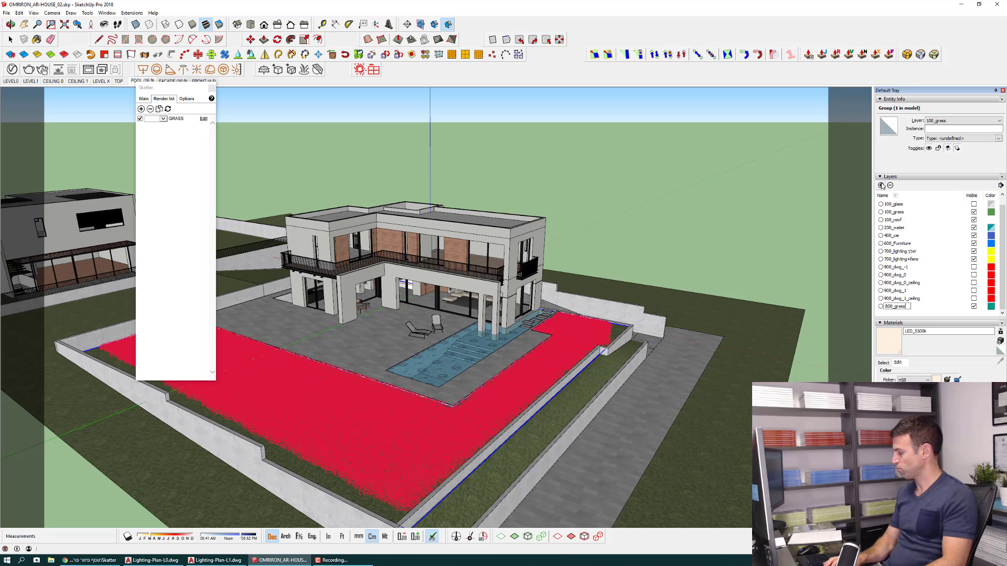
{"action": "type", "text": "-SKA"}
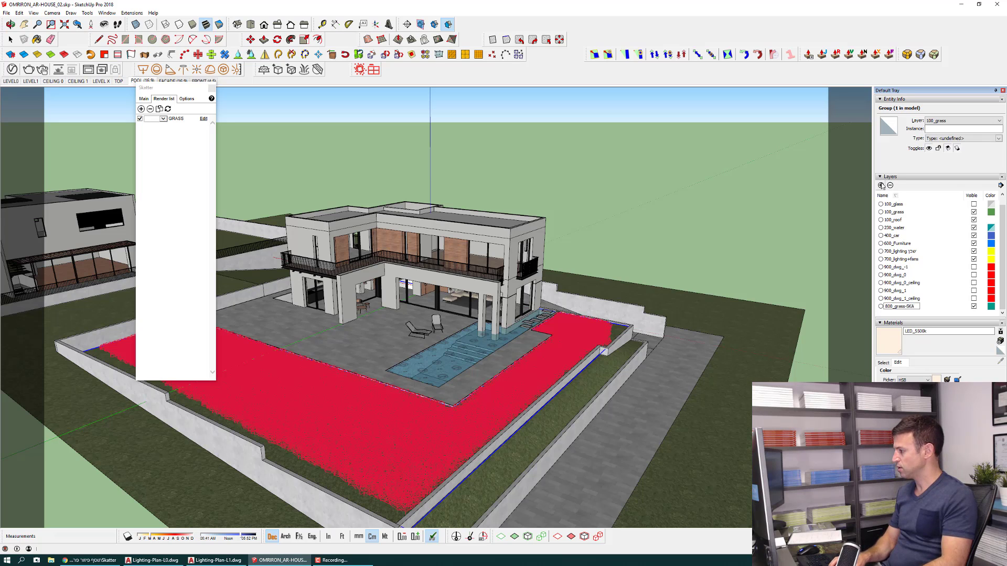
{"action": "type", "text": "TTER"}
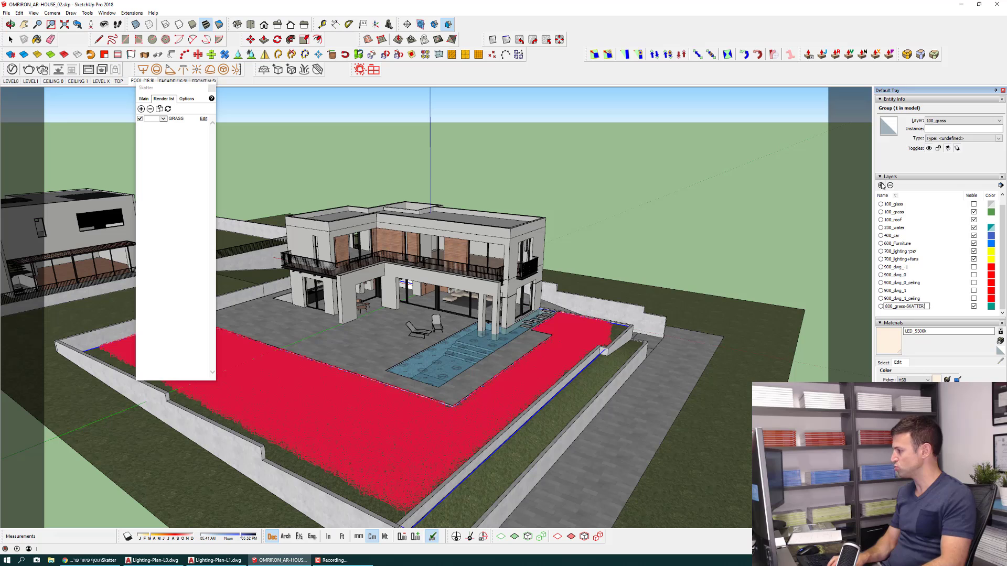
{"action": "key", "text": "Return"}
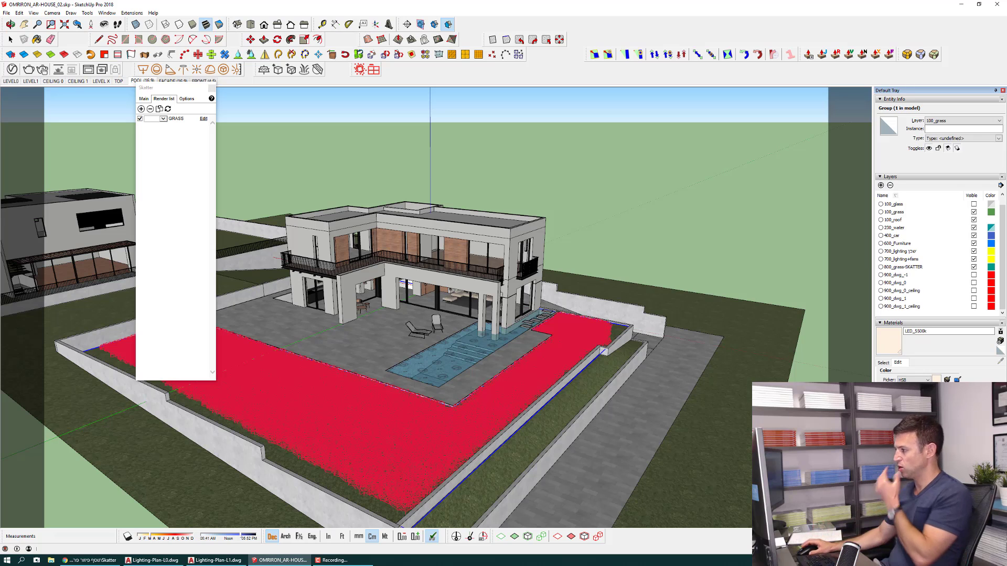
Assign the GRASS scatter to 800_grass-SKATTER, toggle the layer's visibility, and reopen main settings.
{"action": "left_click", "coordinate": [164, 119]}
{"action": "left_click", "coordinate": [173, 193]}
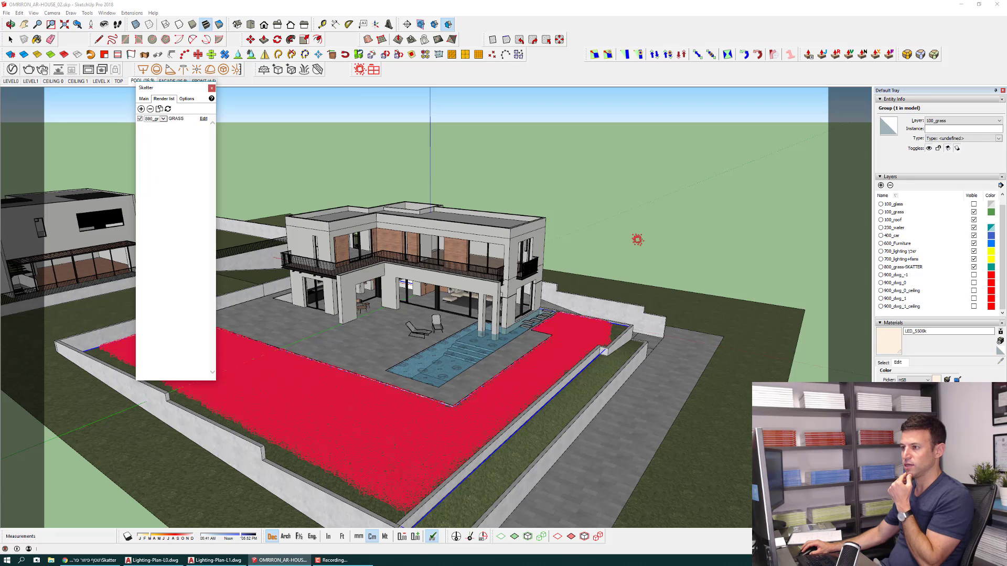
{"action": "left_click", "coordinate": [888, 277]}
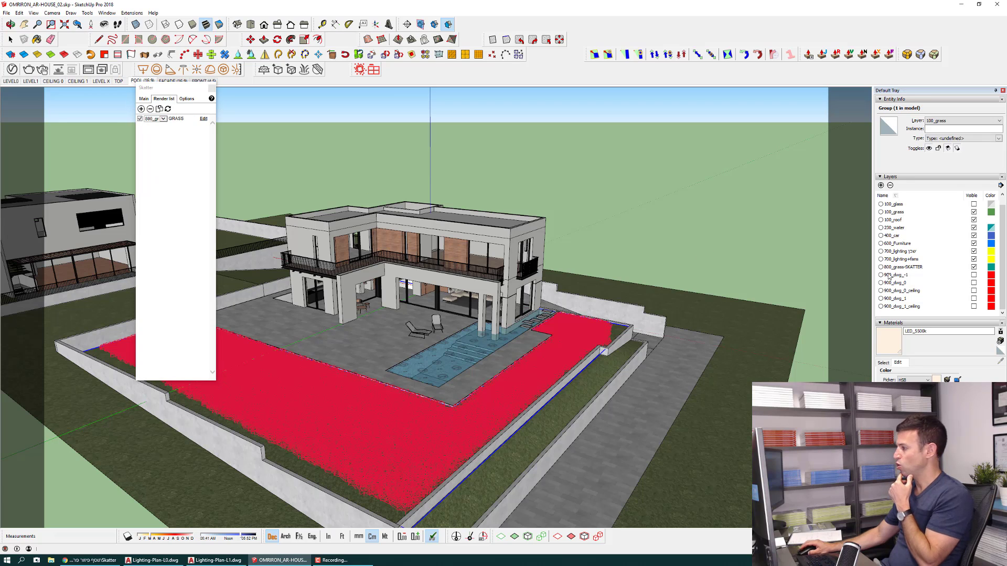
{"action": "left_click", "coordinate": [975, 268]}
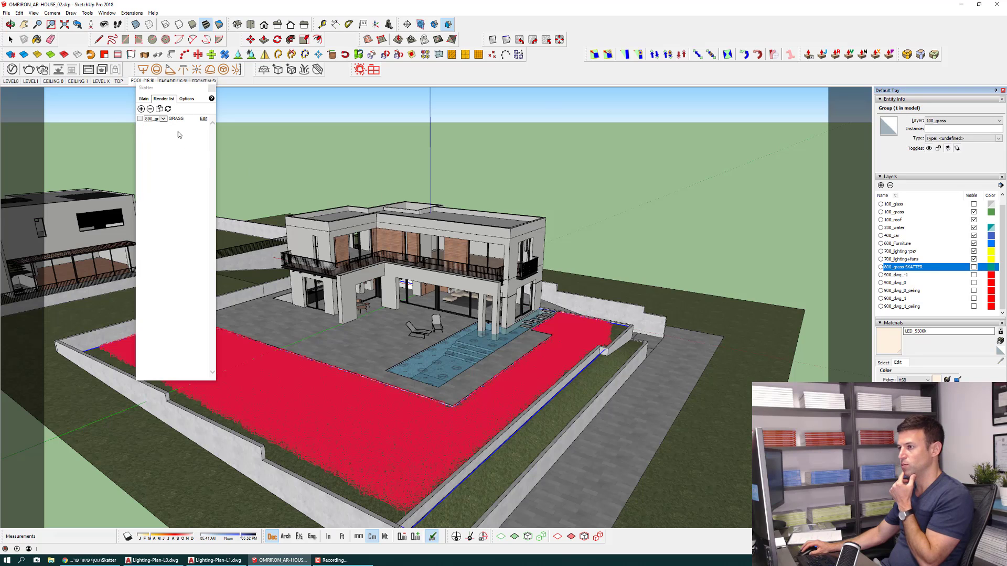
{"action": "left_click", "coordinate": [973, 267]}
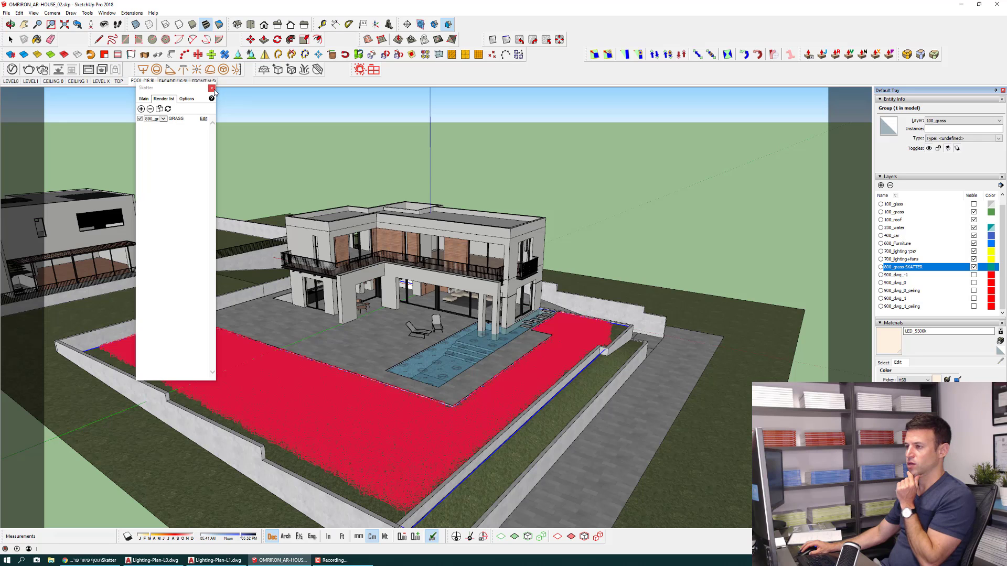
{"action": "left_click", "coordinate": [144, 100]}
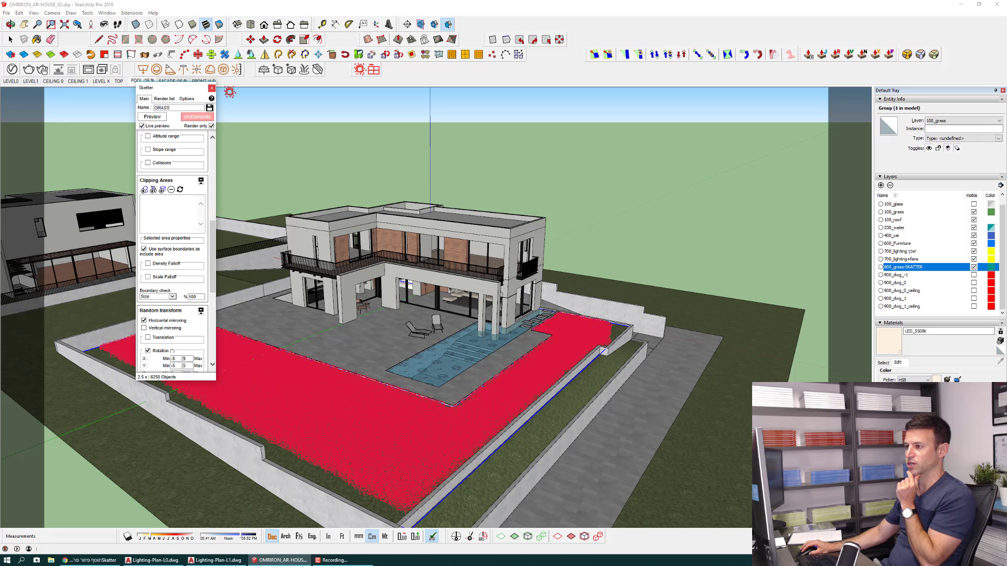
Close the Skatter window to clear the preview and turn on the 900_dwg_0 plan layer.
{"action": "left_click", "coordinate": [211, 87]}
{"action": "mouse_move", "coordinate": [367, 325]}
{"action": "middle_mouse_down"}
{"action": "mouse_move", "coordinate": [418, 346]}
{"action": "mouse_move", "coordinate": [315, 284]}
{"action": "middle_mouse_up"}
{"action": "scroll", "coordinate": [240, 227], "scroll_direction": "up", "scroll_amount": 3}
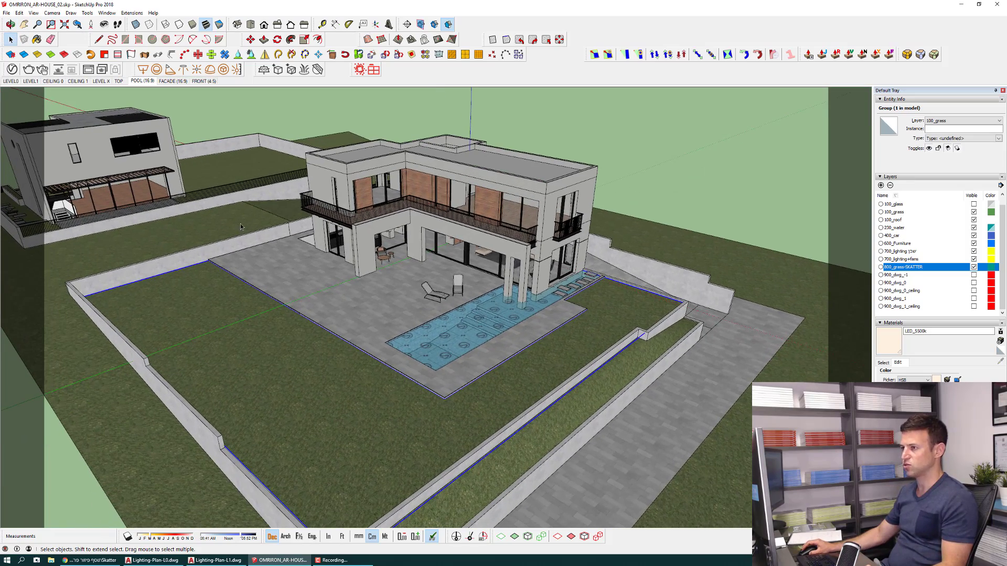
{"action": "mouse_move", "coordinate": [241, 226]}
{"action": "middle_mouse_down"}
{"action": "mouse_move", "coordinate": [457, 389]}
{"action": "mouse_move", "coordinate": [460, 365]}
{"action": "middle_mouse_up"}
{"action": "left_click", "coordinate": [975, 283]}
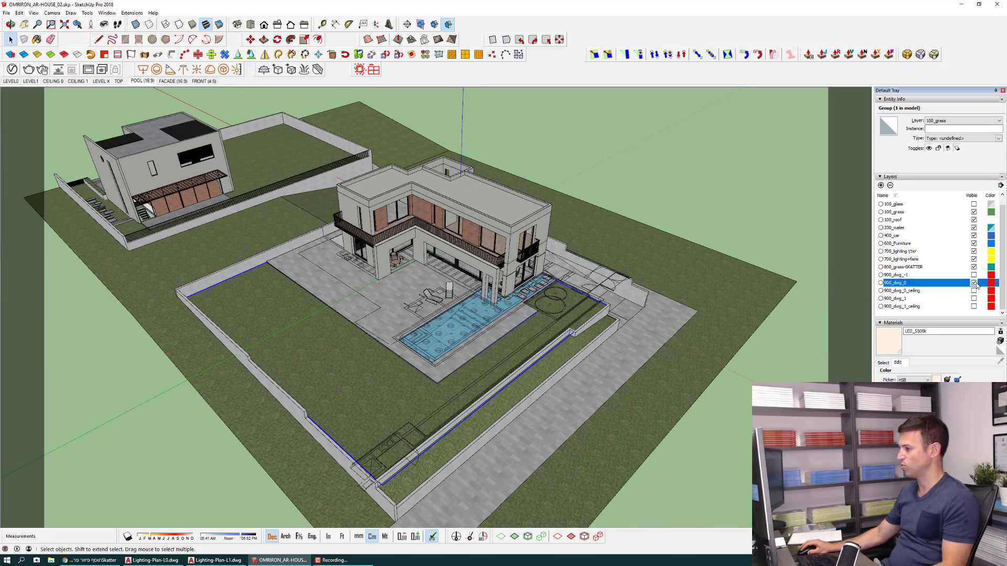
{"action": "middle_click_drag", "start_coordinate": [396, 302], "coordinate": [581, 311]}
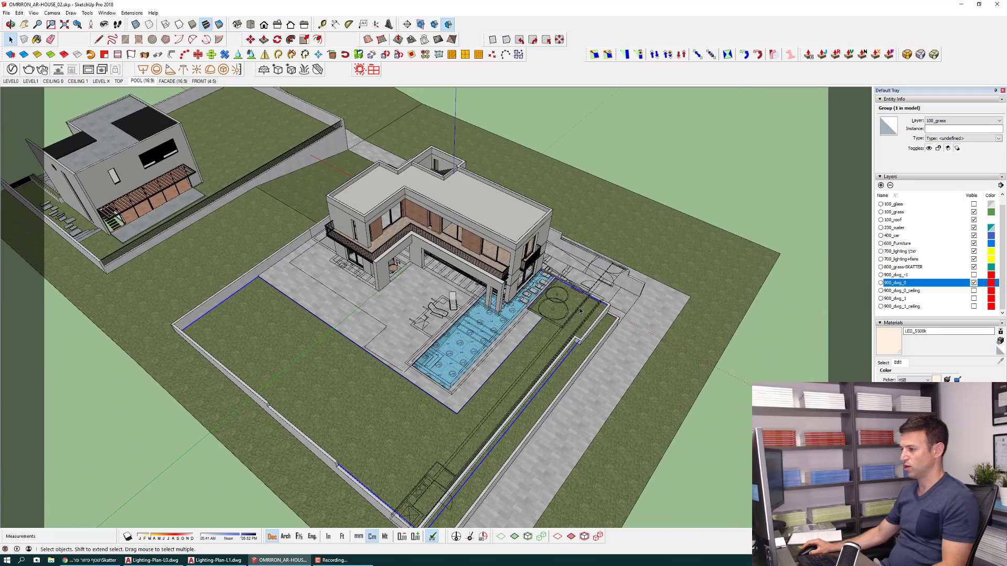
Return to the POOL (16:9) scene, view the garden from above, and switch to Chrome.
{"action": "left_click", "coordinate": [143, 81]}
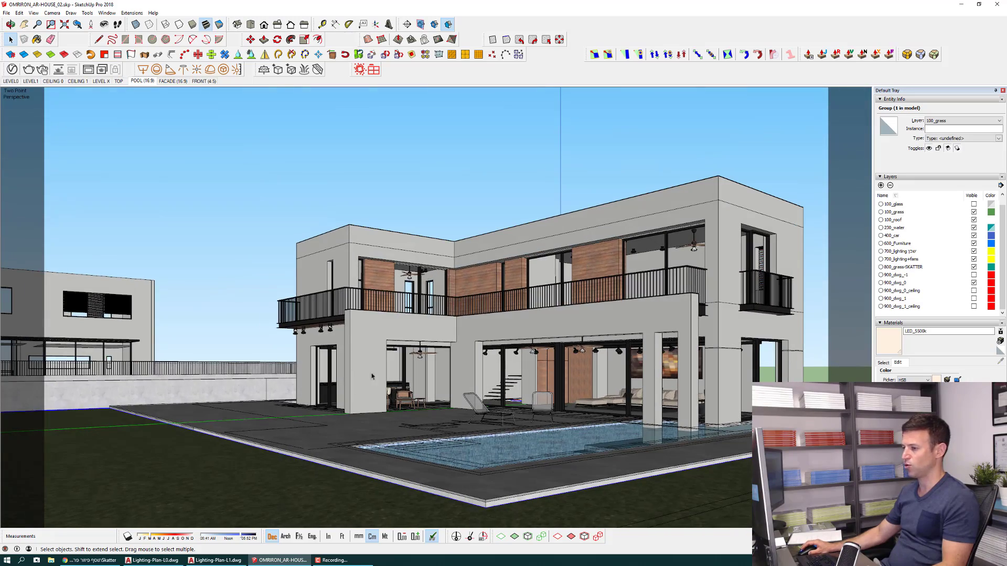
{"action": "mouse_move", "coordinate": [196, 239]}
{"action": "middle_mouse_down"}
{"action": "mouse_move", "coordinate": [374, 240]}
{"action": "mouse_move", "coordinate": [498, 347]}
{"action": "mouse_move", "coordinate": [395, 369]}
{"action": "middle_mouse_up"}
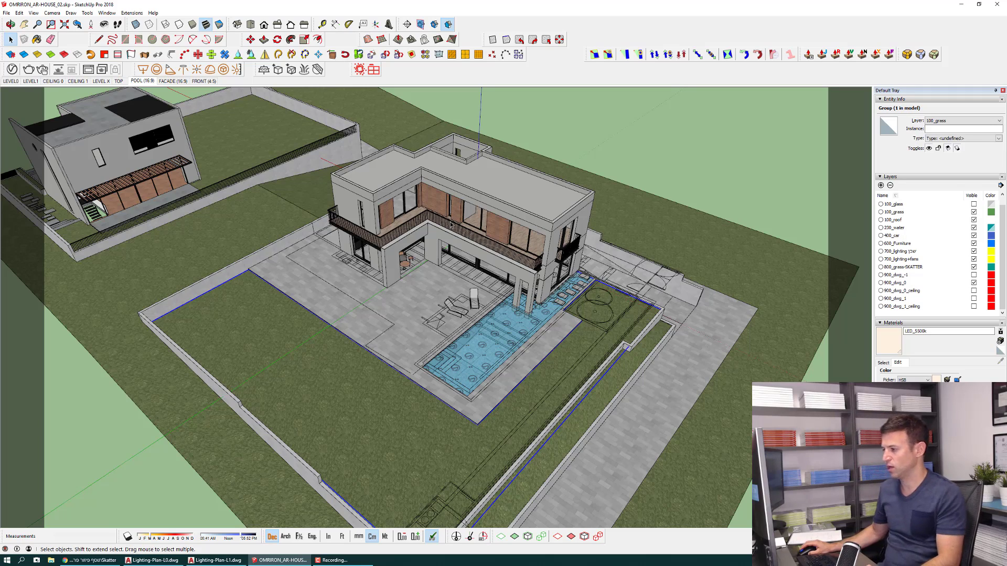
{"action": "scroll", "coordinate": [478, 398], "scroll_direction": "down", "scroll_amount": 2}
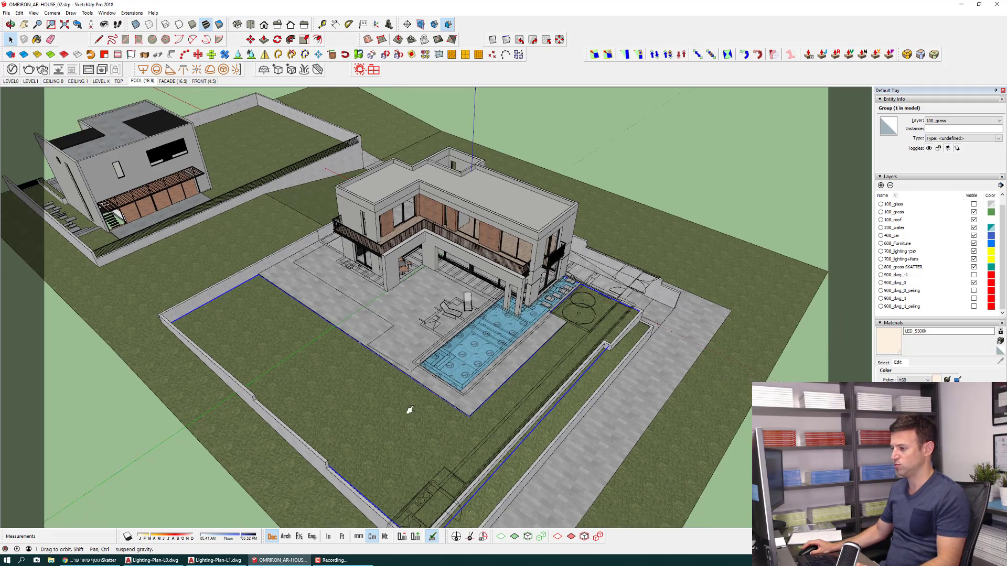
{"action": "scroll", "coordinate": [403, 461], "scroll_direction": "down", "scroll_amount": 1}
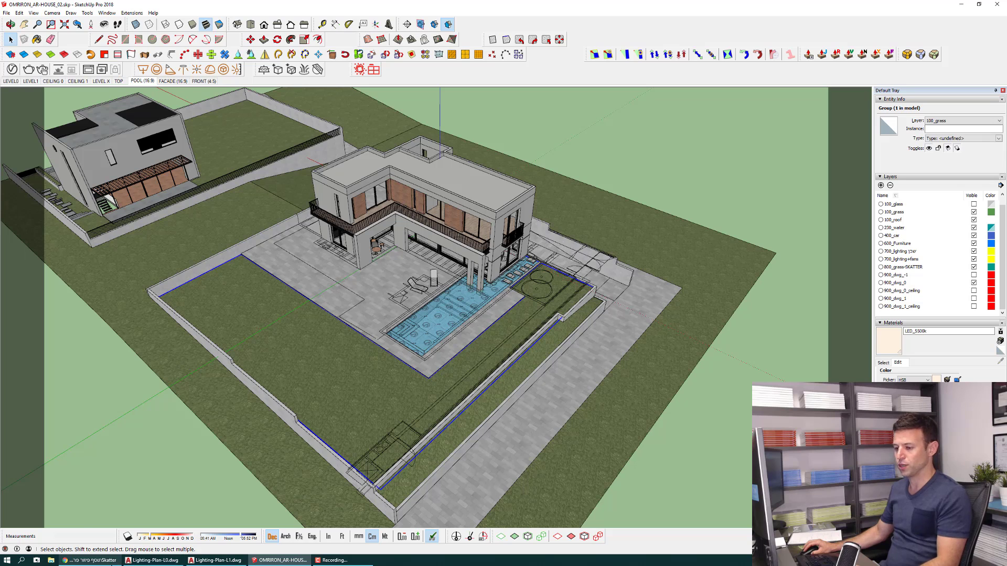
{"action": "left_click", "coordinate": [91, 560]}
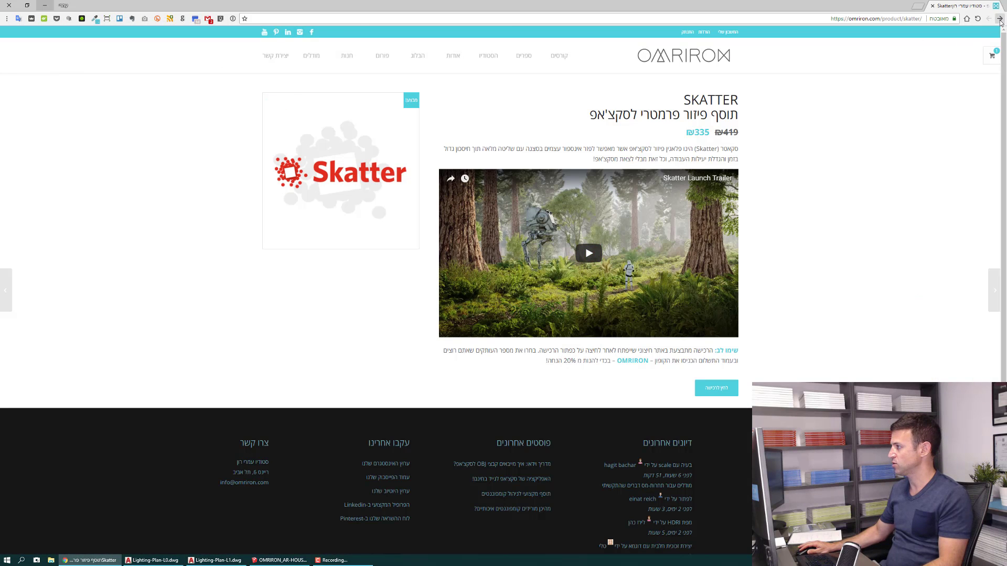
Go back from the Skatter product page to the omriron shop listing.
{"action": "left_click", "coordinate": [1000, 20]}
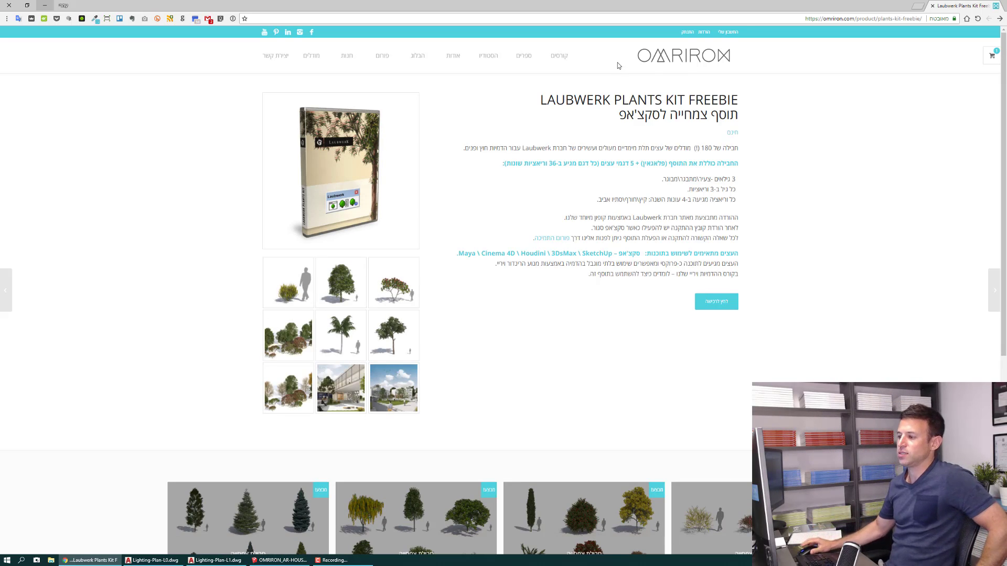
Enlarge the plant gallery image, flip back and forth, then close it.
{"action": "left_click", "coordinate": [394, 285]}
{"action": "key", "text": "Left"}
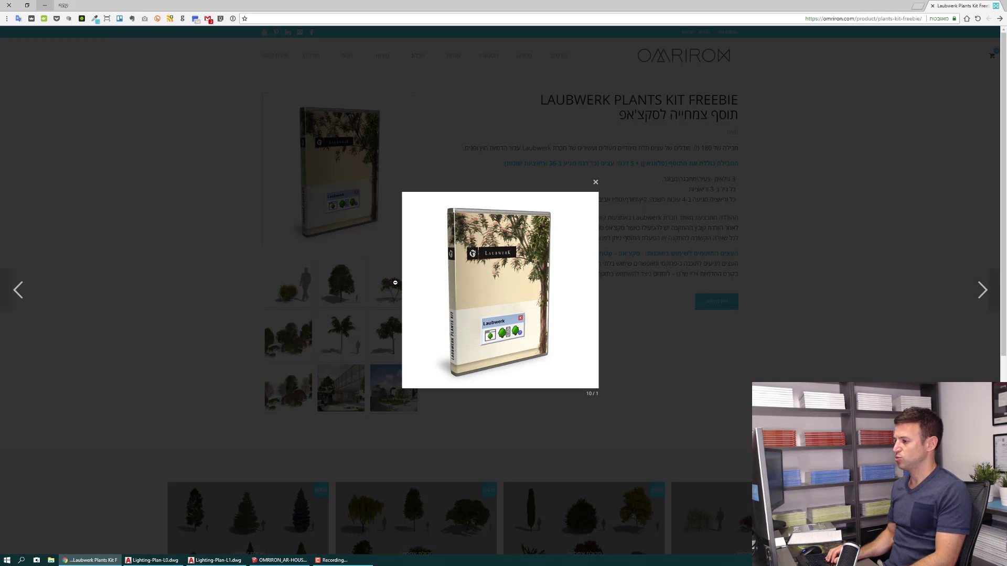
{"action": "key", "text": "Right"}
Reopen the gallery, page through the tree, group and courtyard renders, then close it.
{"action": "key", "text": "Right"}
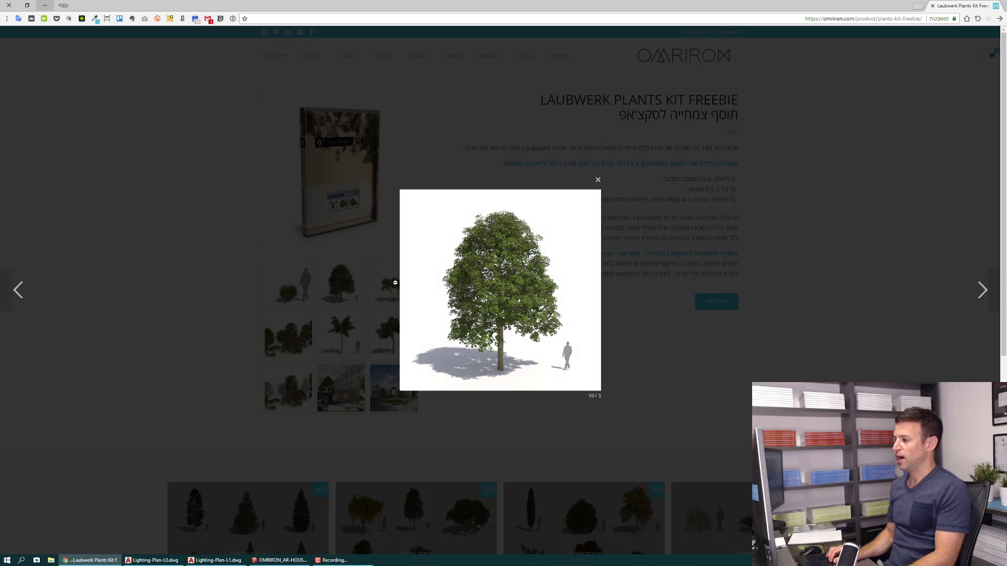
{"action": "key", "text": "Escape"}
{"action": "left_click", "coordinate": [395, 283]}
{"action": "key", "text": "Right"}
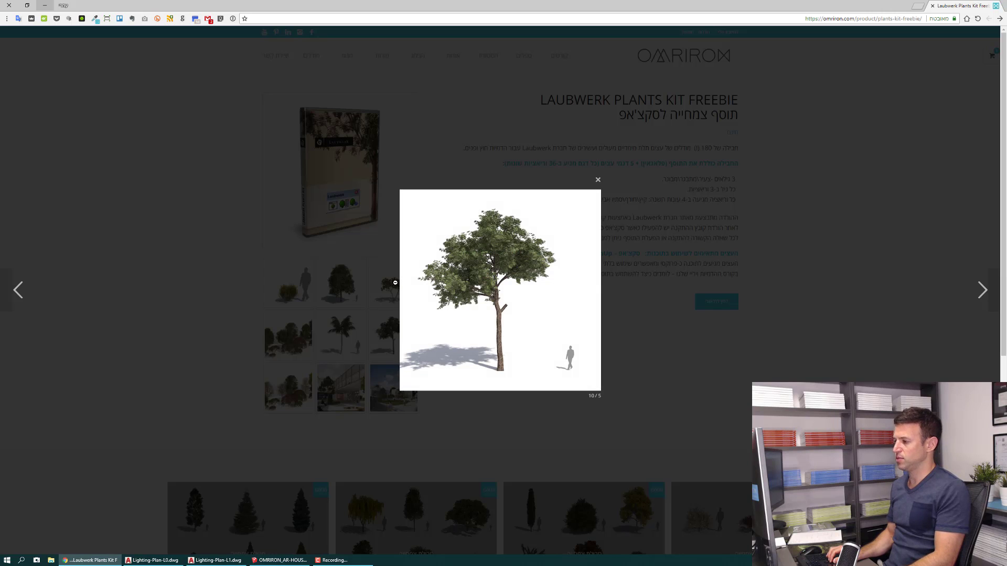
{"action": "key", "text": "Right"}
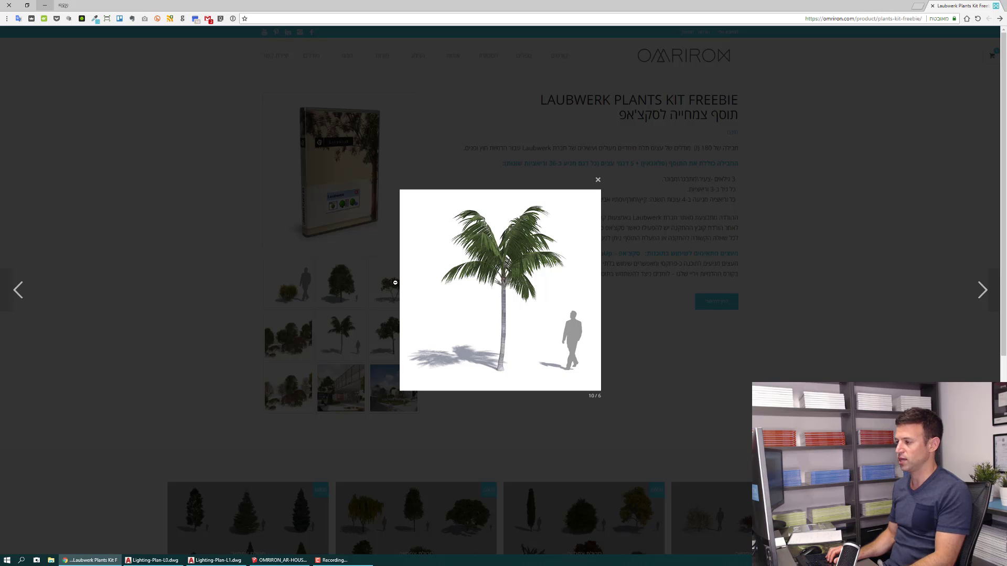
{"action": "key", "text": "Right"}
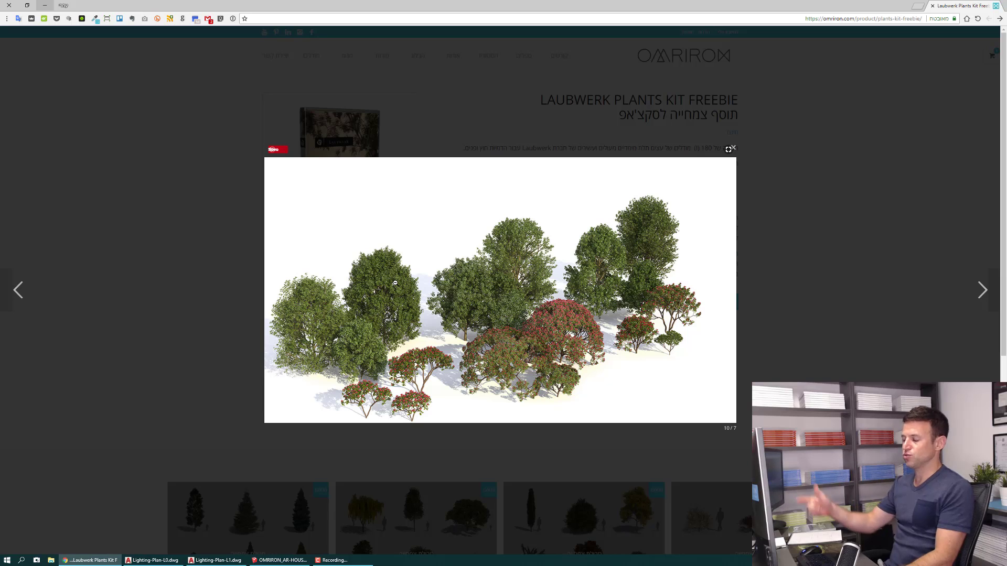
{"action": "key", "text": "Right"}
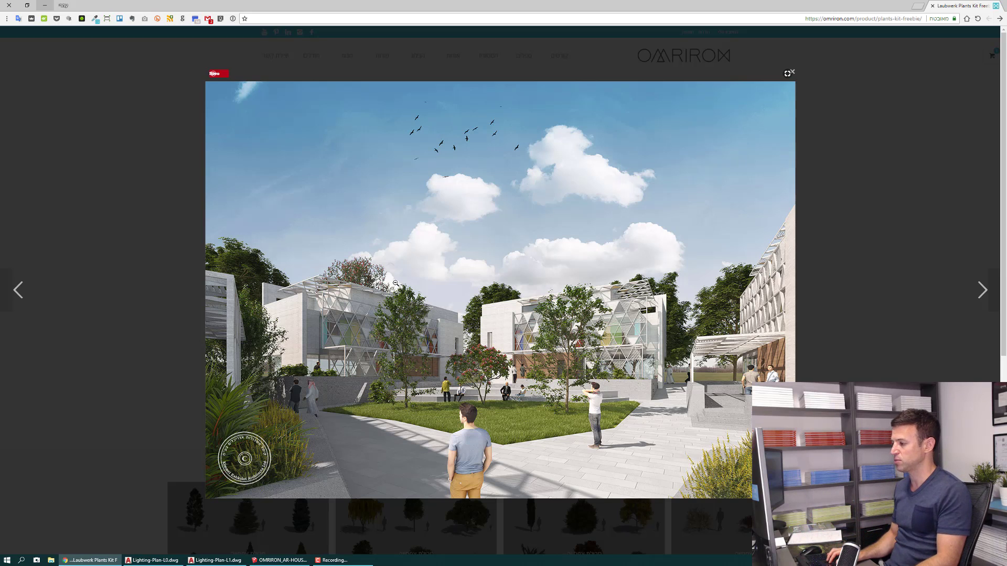
{"action": "key", "text": "Right"}
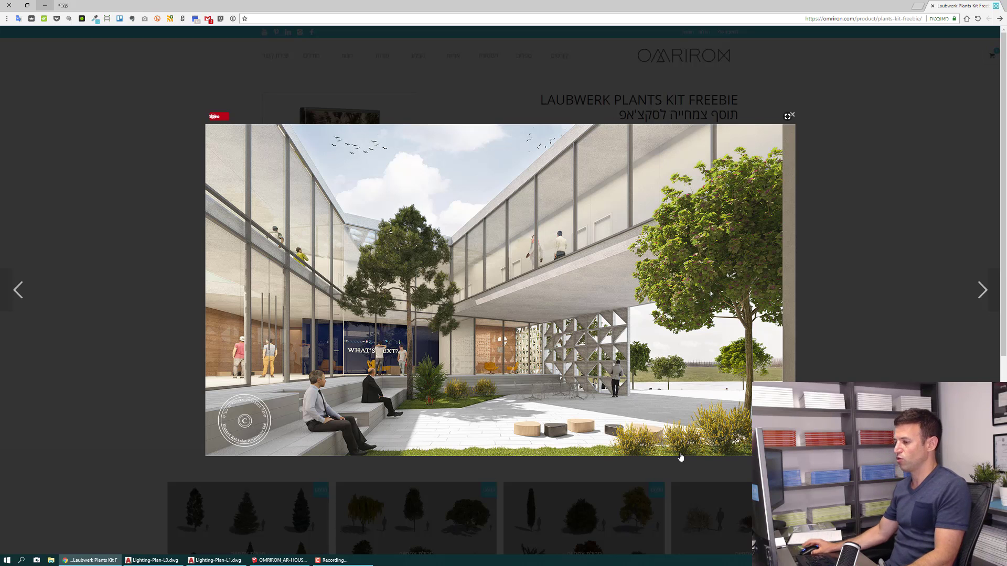
{"action": "key", "text": "Right"}
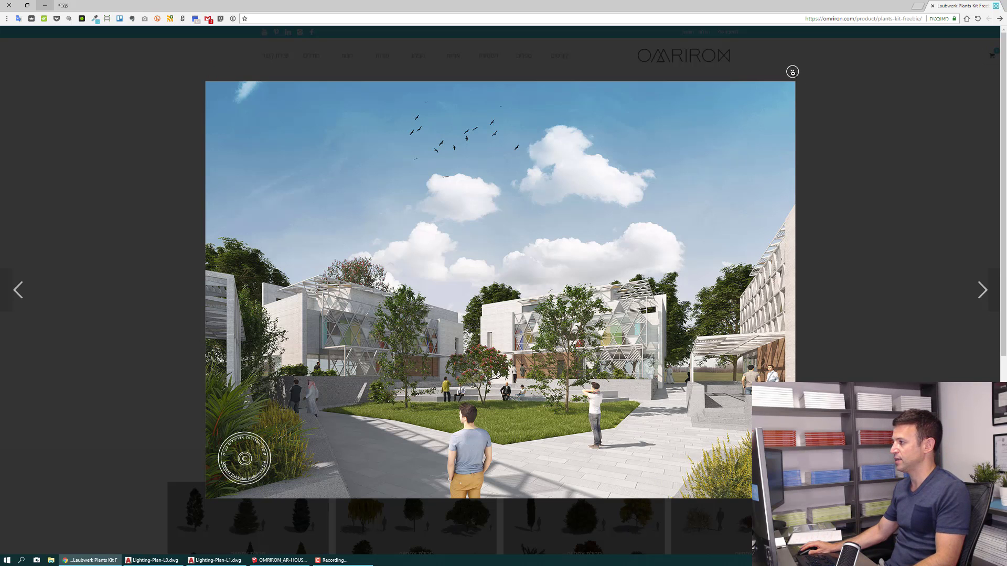
{"action": "key", "text": "Escape"}
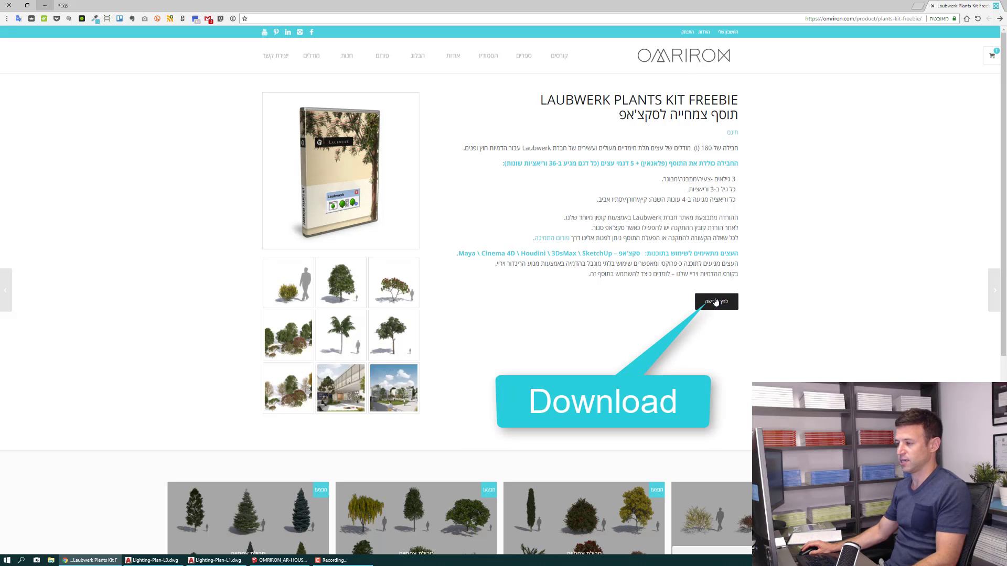
Go to the Laubwerk download page and scroll through its contents.
{"action": "left_click", "coordinate": [729, 302]}
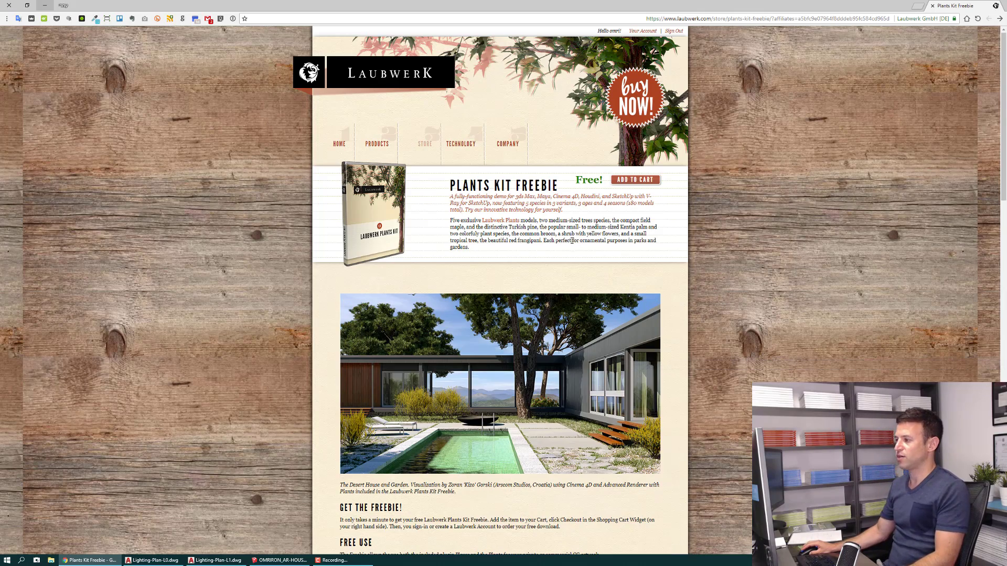
{"action": "scroll", "coordinate": [572, 241], "scroll_direction": "down", "scroll_amount": 2}
{"action": "scroll", "coordinate": [574, 244], "scroll_direction": "down", "scroll_amount": 1}
{"action": "scroll", "coordinate": [577, 247], "scroll_direction": "down", "scroll_amount": 2}
{"action": "scroll", "coordinate": [578, 252], "scroll_direction": "down", "scroll_amount": 2}
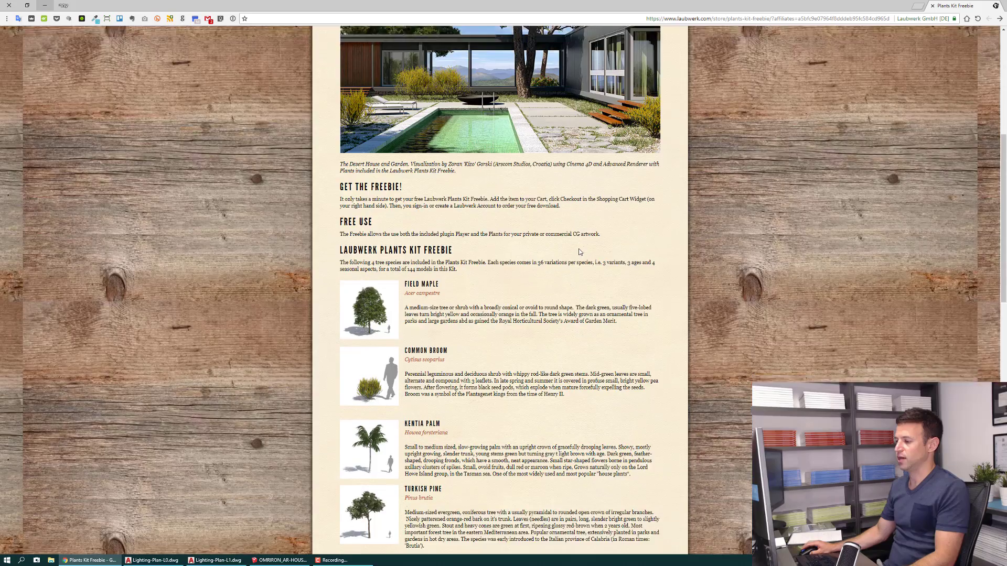
{"action": "scroll", "coordinate": [579, 252], "scroll_direction": "down", "scroll_amount": 2}
{"action": "scroll", "coordinate": [579, 252], "scroll_direction": "down", "scroll_amount": 2}
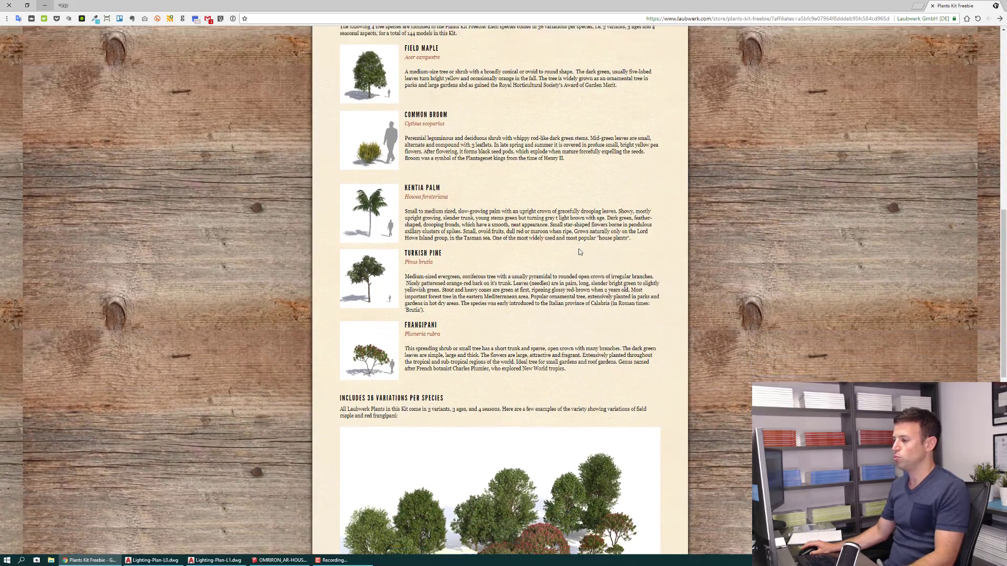
{"action": "scroll", "coordinate": [579, 252], "scroll_direction": "up", "scroll_amount": 6}
{"action": "scroll", "coordinate": [582, 249], "scroll_direction": "up", "scroll_amount": 3}
{"action": "scroll", "coordinate": [586, 243], "scroll_direction": "up", "scroll_amount": 3}
{"action": "scroll", "coordinate": [587, 247], "scroll_direction": "up", "scroll_amount": 1}
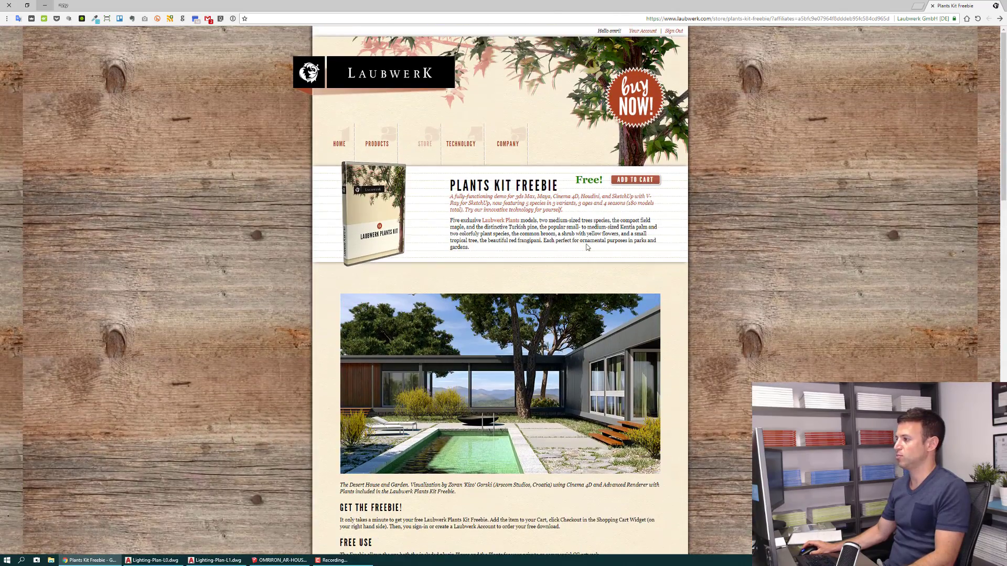
Add the Plants Kit Freebie to the cart, review checkout, and minimize Chrome.
{"action": "left_click", "coordinate": [635, 180]}
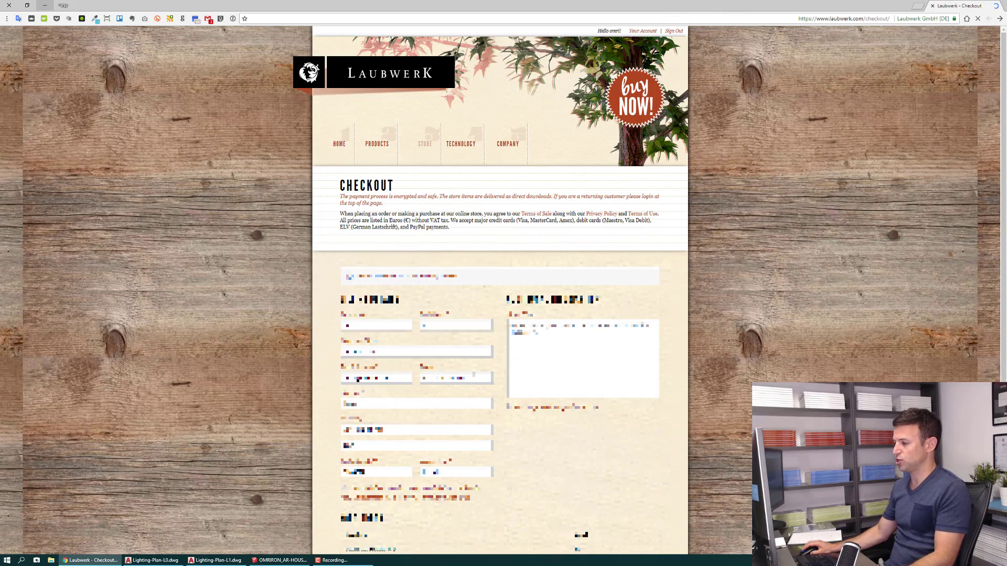
{"action": "scroll", "coordinate": [633, 443], "scroll_direction": "down", "scroll_amount": 3}
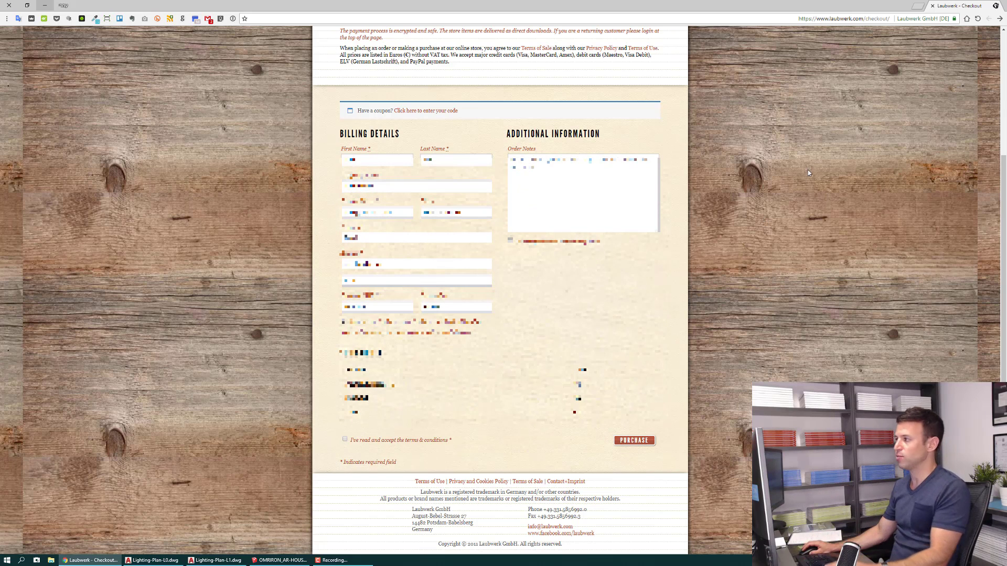
{"action": "left_click", "coordinate": [50, 6]}
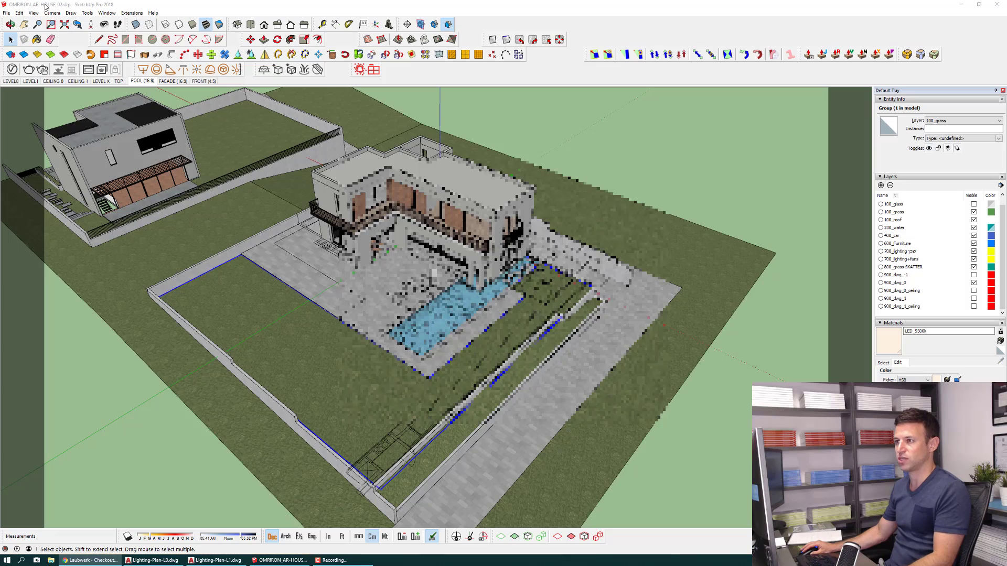
{"action": "left_click", "coordinate": [962, 5]}
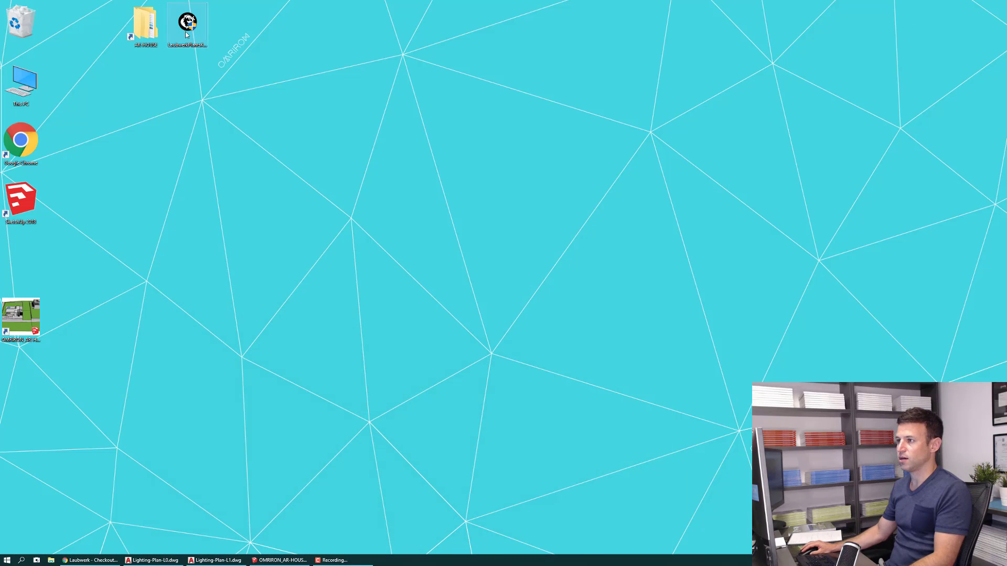
{"action": "left_click_drag", "start_coordinate": [332, 291], "coordinate": [354, 265]}
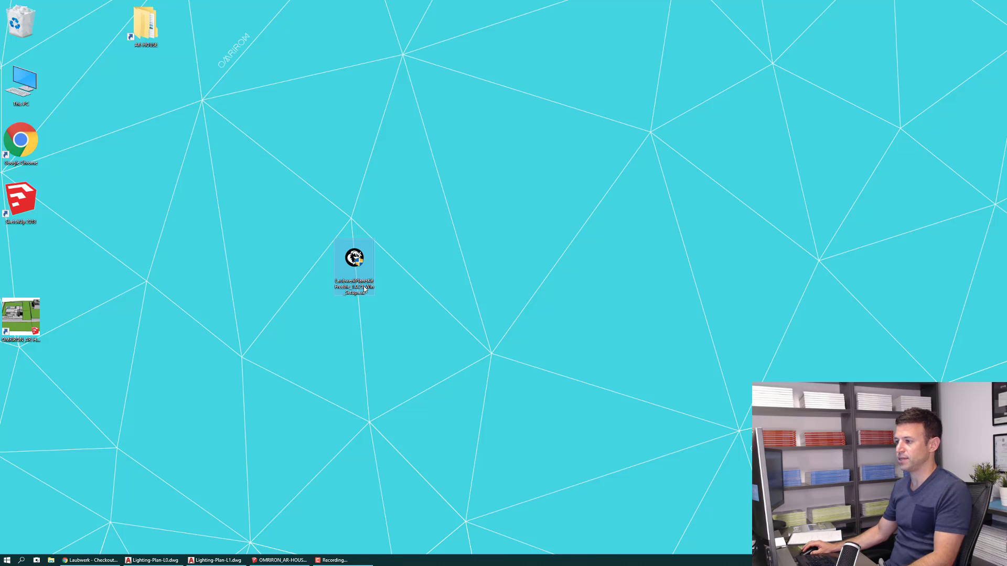
{"action": "mouse_move", "coordinate": [354, 268]}
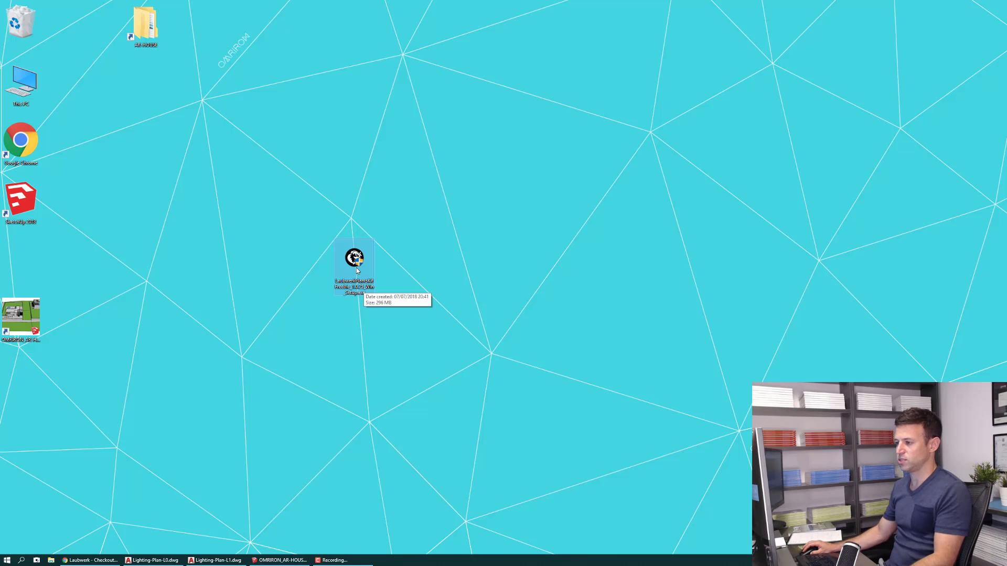
{"action": "double_click", "coordinate": [356, 271]}
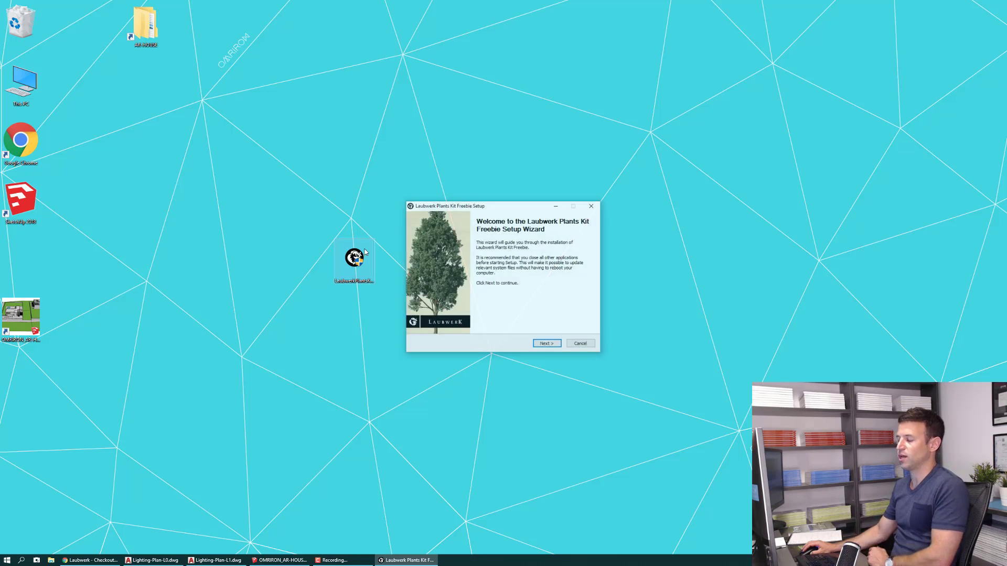
{"action": "left_click", "coordinate": [547, 344]}
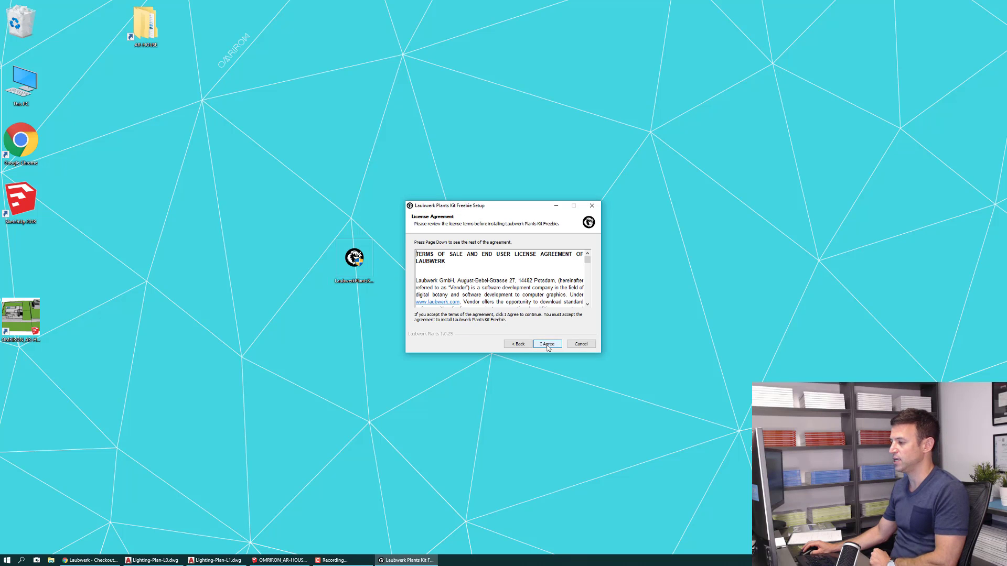
{"action": "left_click", "coordinate": [548, 344]}
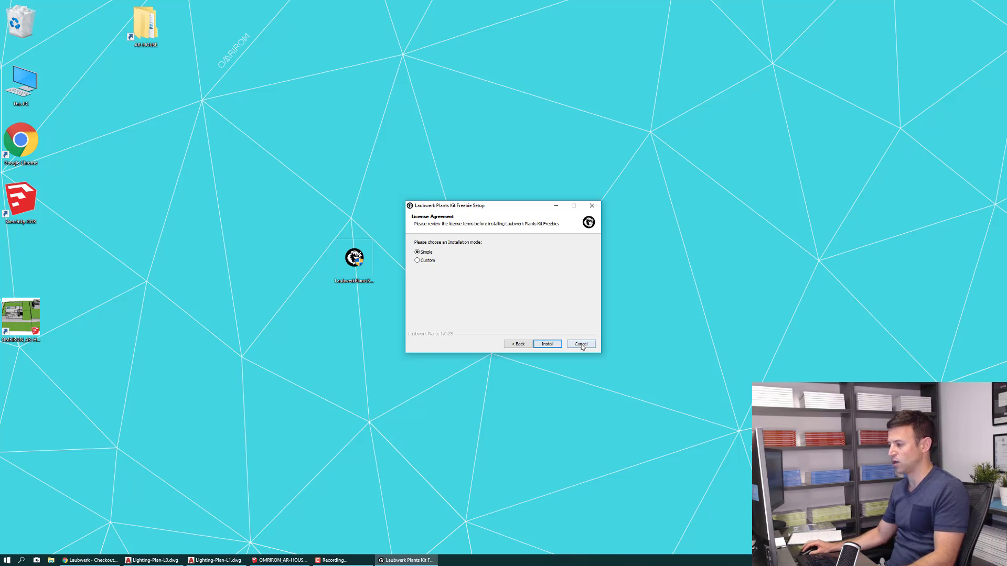
{"action": "left_click", "coordinate": [582, 346]}
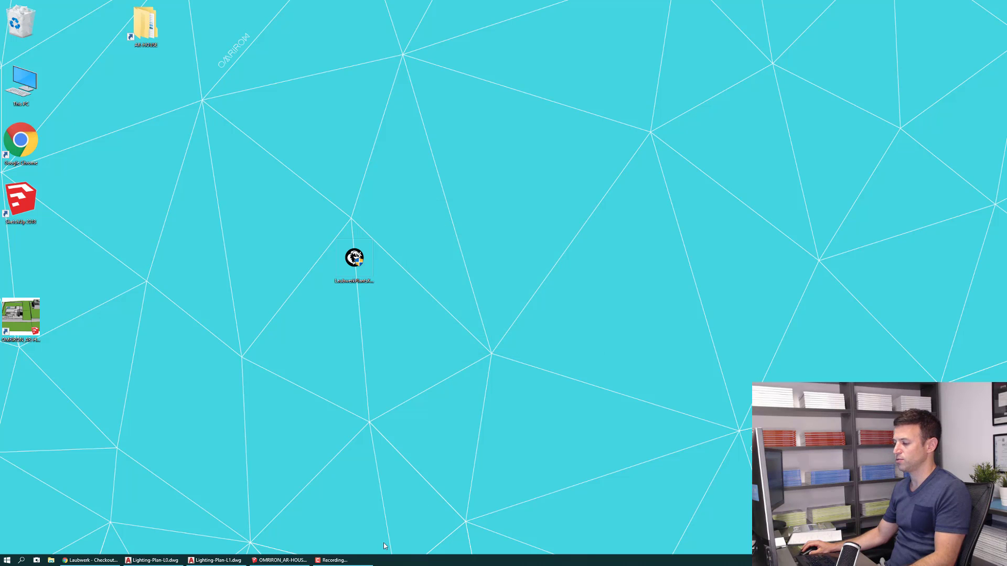
{"action": "left_click", "coordinate": [280, 560]}
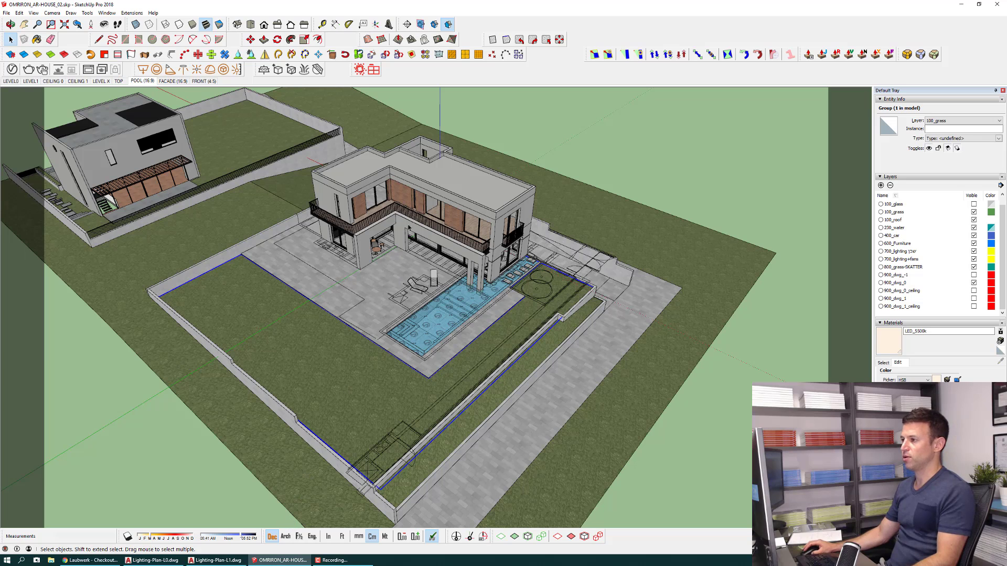
Enable the Laubwerk toolbar, dock it with the others, and open its plant browser.
{"action": "right_click", "coordinate": [426, 71]}
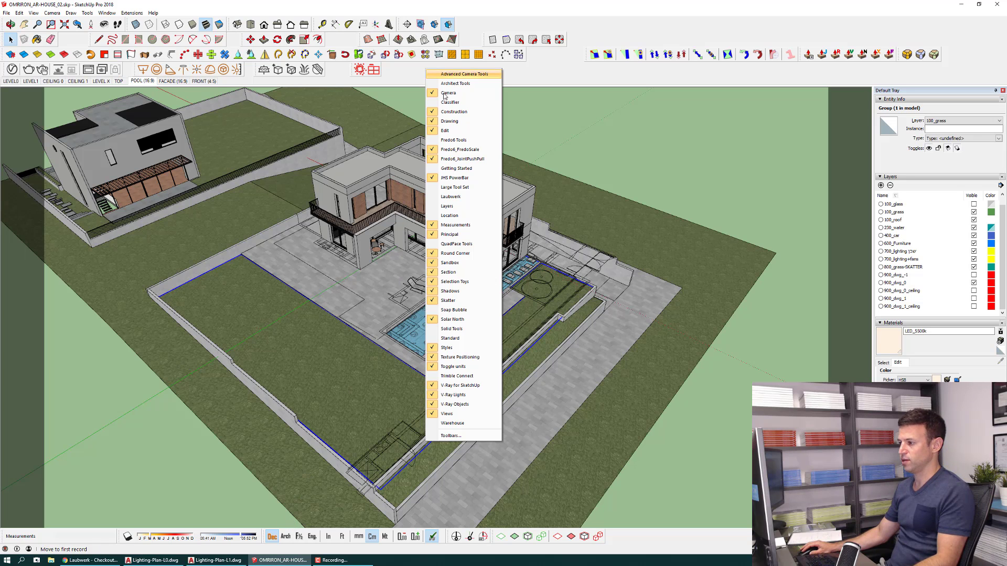
{"action": "left_click", "coordinate": [449, 197]}
{"action": "left_click_drag", "start_coordinate": [403, 112], "coordinate": [463, 69]}
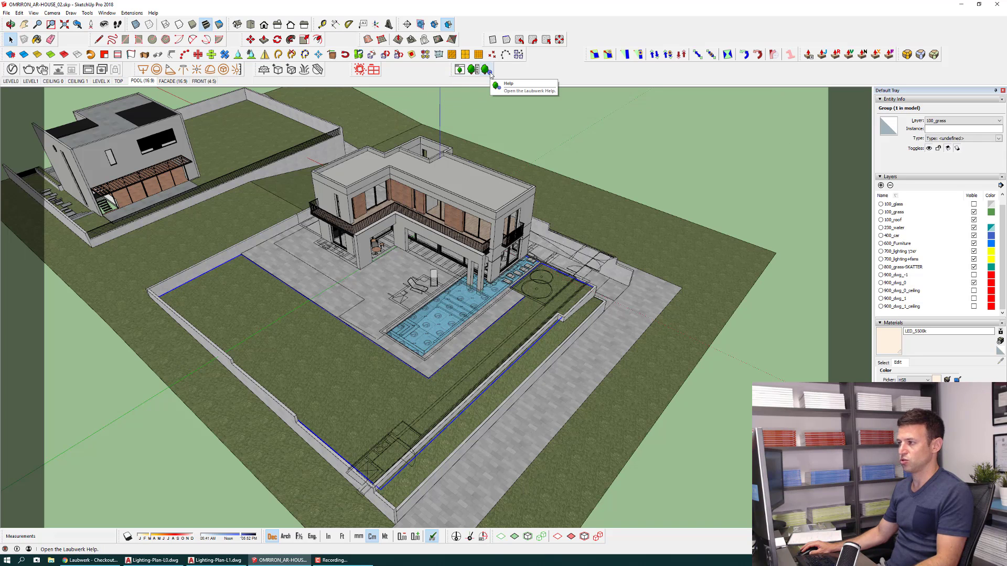
{"action": "left_click", "coordinate": [459, 71]}
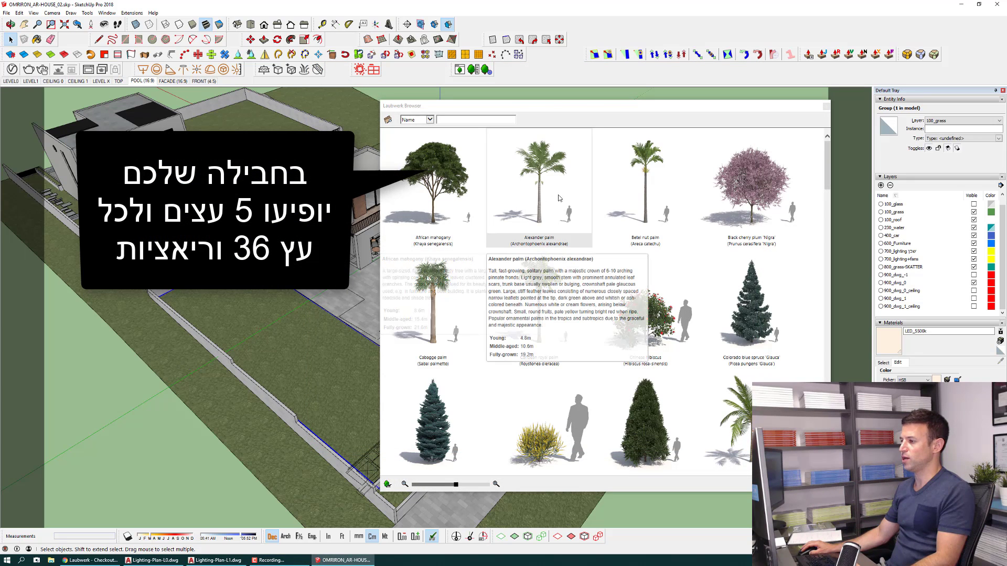
{"action": "mouse_move", "coordinate": [433, 310]}
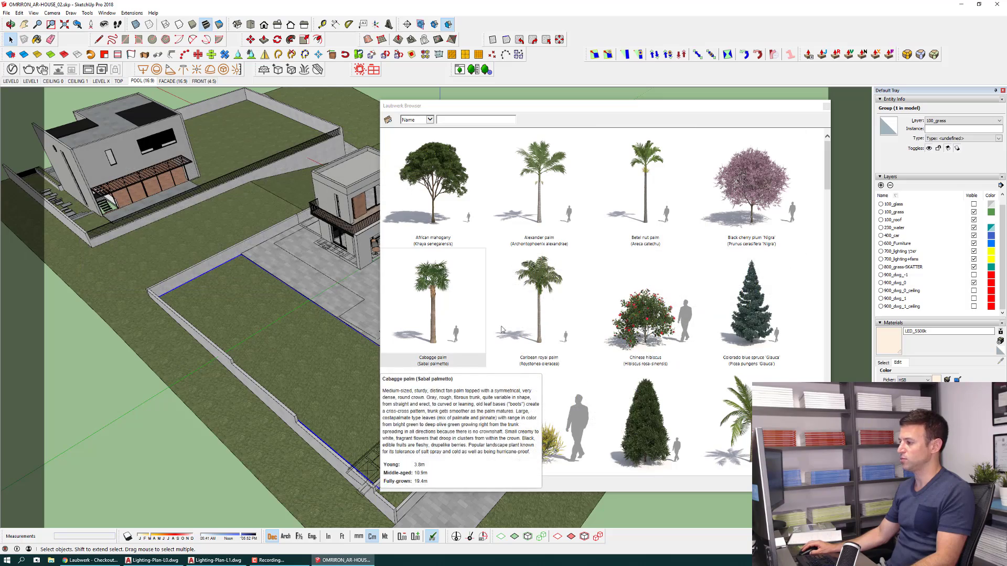
Place an African mahogany tree from the Laubwerk browser on the lawn between the houses.
{"action": "scroll", "coordinate": [675, 334], "scroll_direction": "down", "scroll_amount": 2}
{"action": "scroll", "coordinate": [675, 335], "scroll_direction": "down", "scroll_amount": 2}
{"action": "scroll", "coordinate": [672, 341], "scroll_direction": "down", "scroll_amount": 2}
{"action": "scroll", "coordinate": [666, 352], "scroll_direction": "down", "scroll_amount": 1}
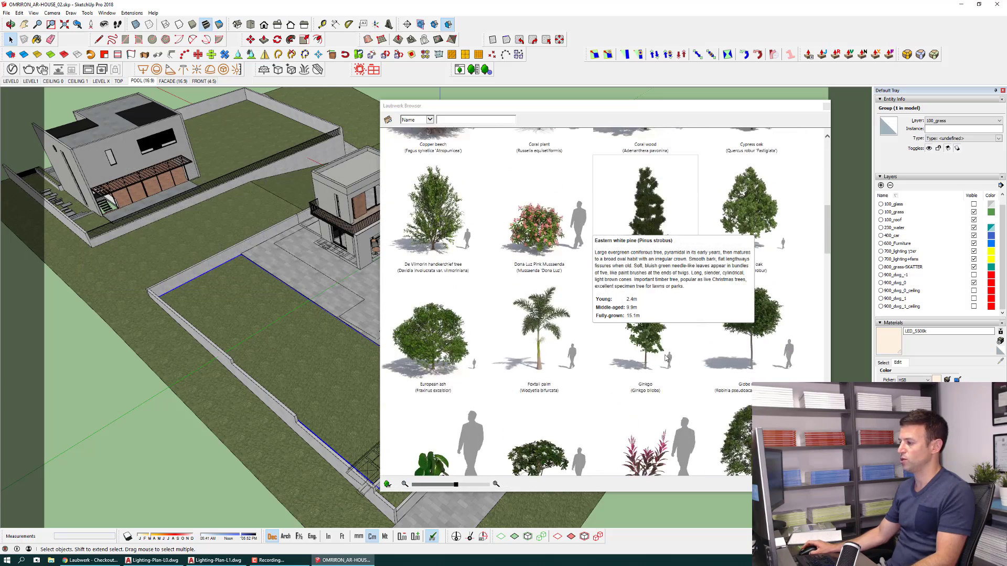
{"action": "scroll", "coordinate": [664, 356], "scroll_direction": "up", "scroll_amount": 3}
{"action": "scroll", "coordinate": [664, 356], "scroll_direction": "up", "scroll_amount": 3}
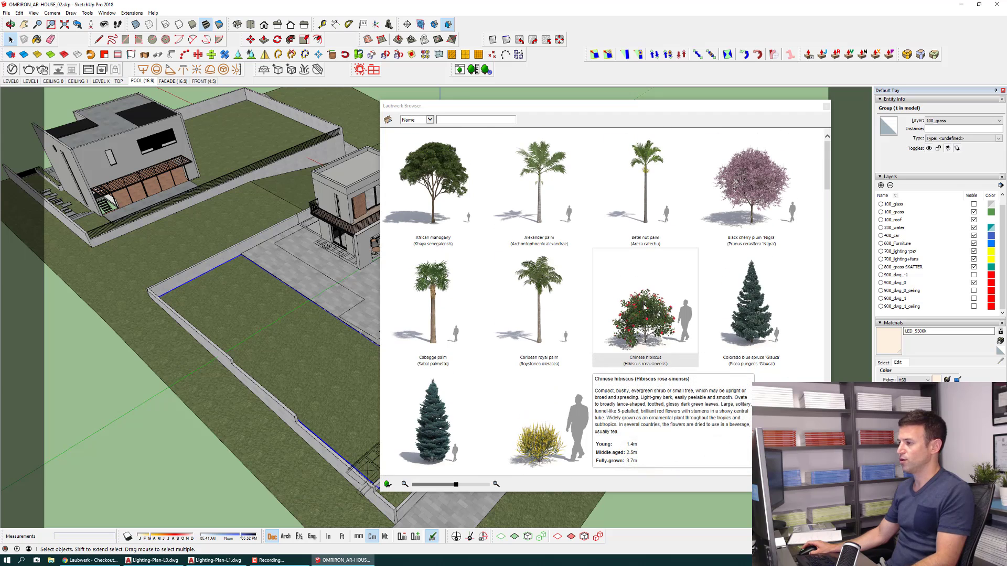
{"action": "left_click", "coordinate": [430, 196]}
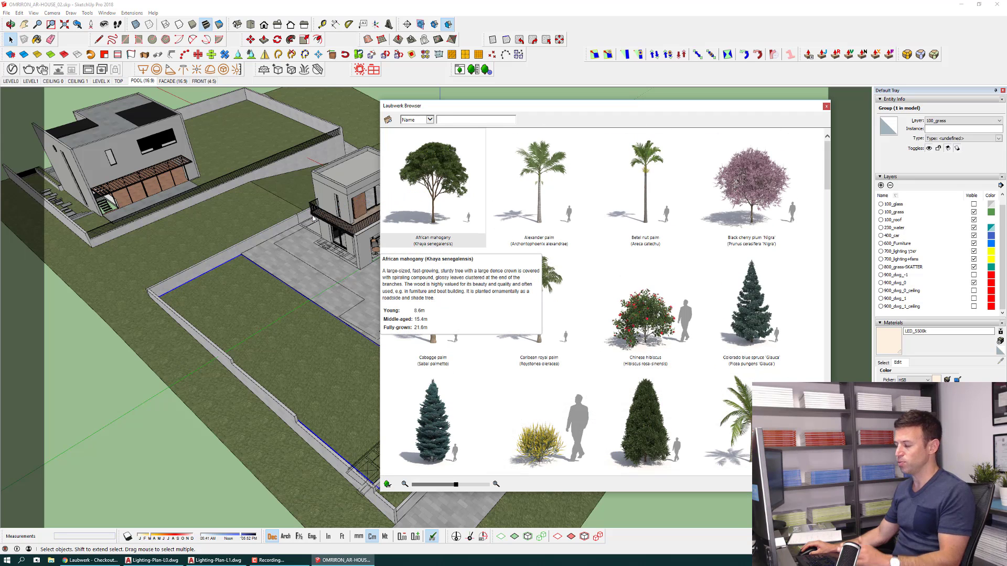
{"action": "scroll", "coordinate": [252, 215], "scroll_direction": "up", "scroll_amount": 3}
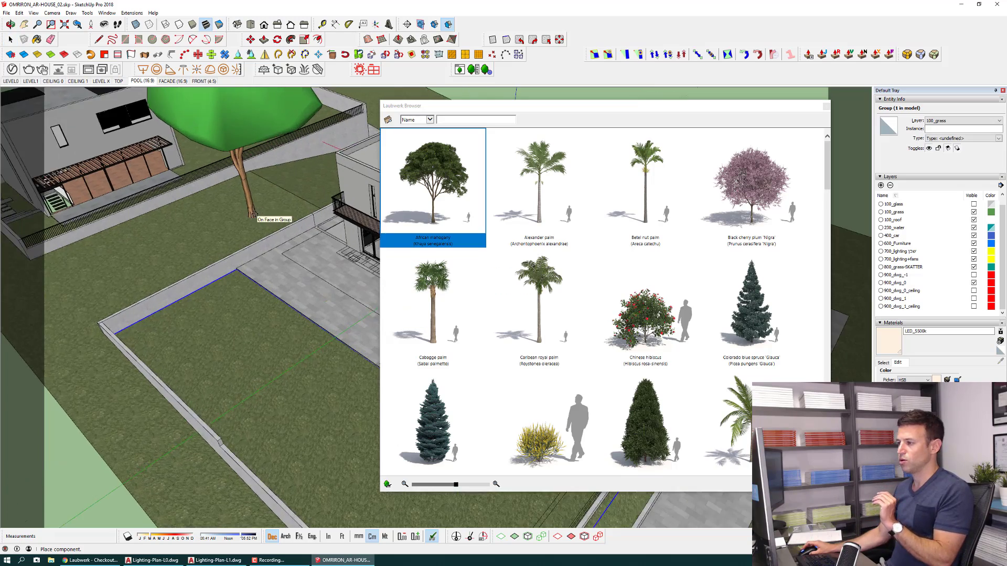
{"action": "scroll", "coordinate": [252, 215], "scroll_direction": "up", "scroll_amount": 3}
{"action": "middle_click_drag", "start_coordinate": [252, 215], "coordinate": [273, 273]}
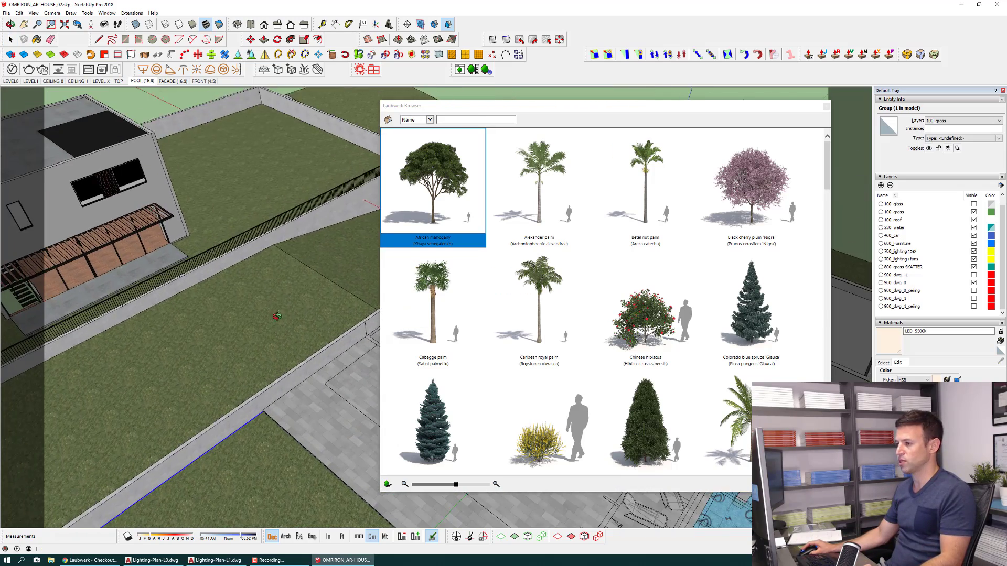
{"action": "scroll", "coordinate": [274, 278], "scroll_direction": "down", "scroll_amount": 2}
{"action": "scroll", "coordinate": [274, 284], "scroll_direction": "up", "scroll_amount": 2}
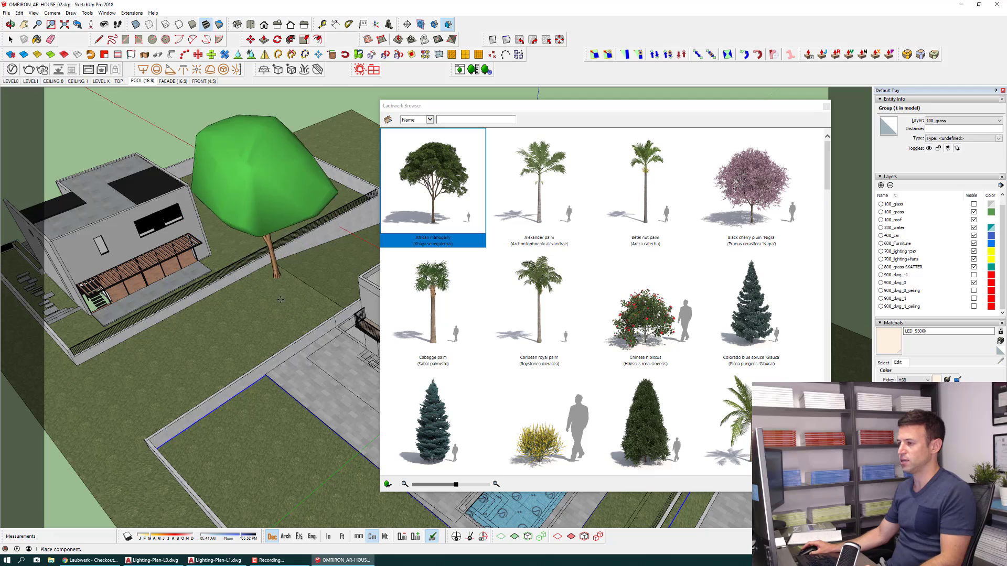
{"action": "mouse_move", "coordinate": [275, 286]}
{"action": "middle_mouse_down"}
{"action": "mouse_move", "coordinate": [266, 342]}
{"action": "mouse_move", "coordinate": [157, 417]}
{"action": "mouse_move", "coordinate": [209, 367]}
{"action": "middle_mouse_up"}
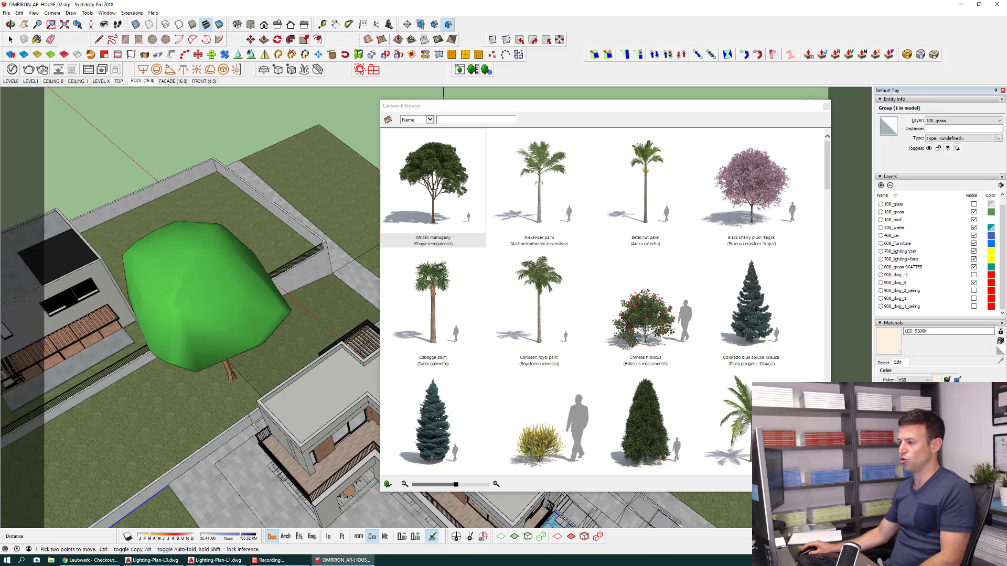
{"action": "middle_click_drag", "start_coordinate": [223, 428], "coordinate": [241, 294]}
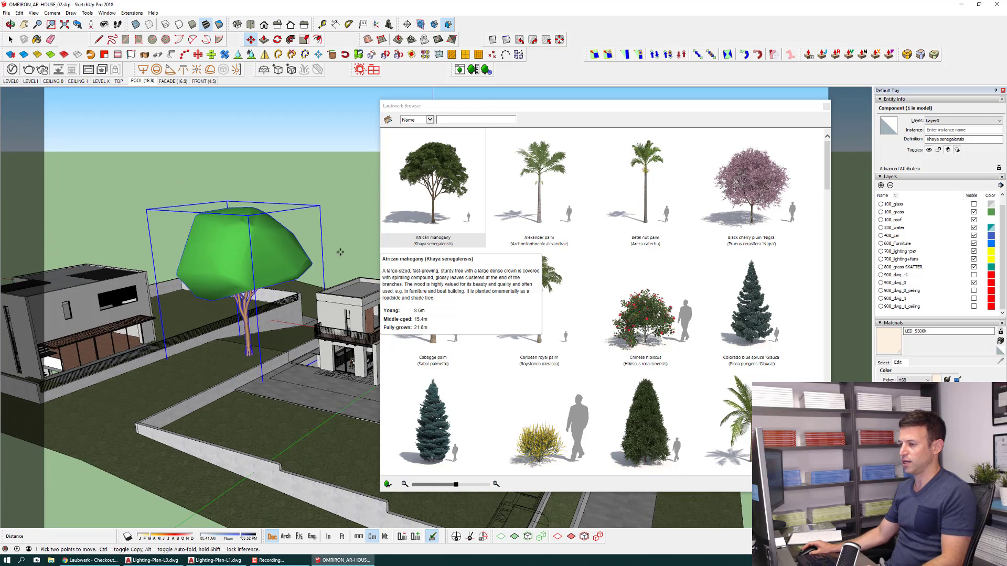
Close the plant browser and add a new layer in the Layers panel.
{"action": "left_click", "coordinate": [826, 107]}
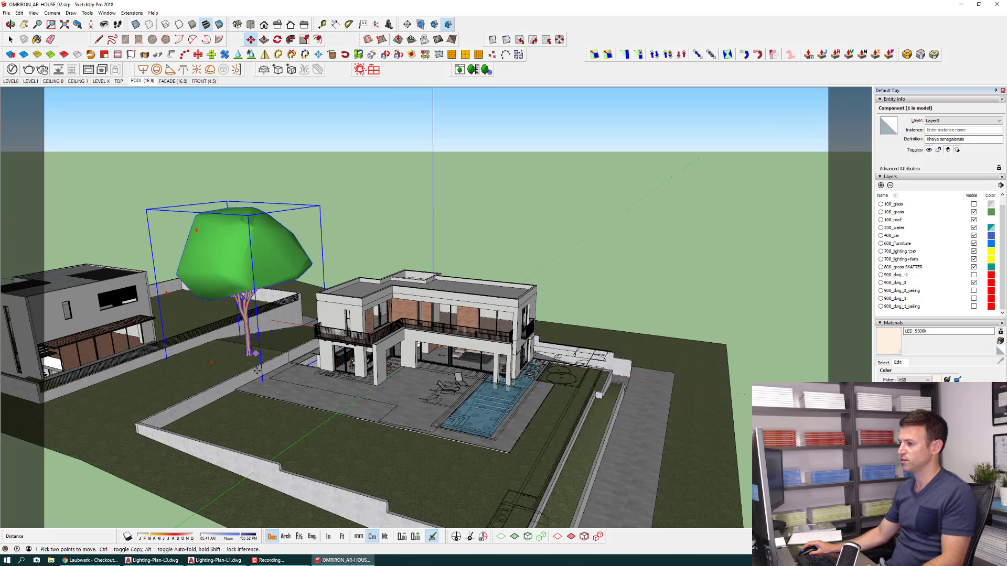
{"action": "middle_click_drag", "start_coordinate": [257, 371], "coordinate": [333, 352], "text": "shift"}
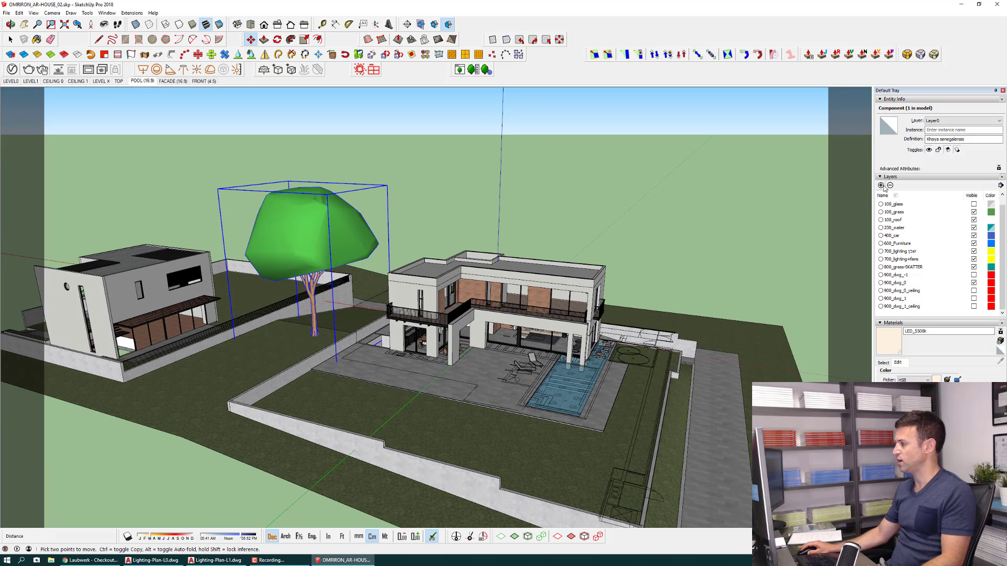
{"action": "left_click", "coordinate": [882, 186]}
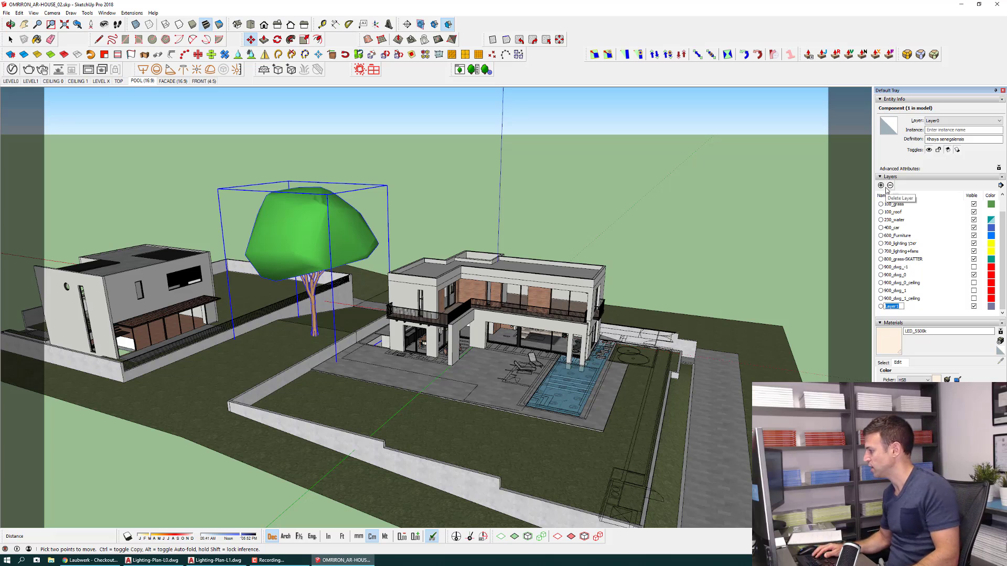
Name the new layer 800_Trees_Laubwerk.
{"action": "type", "text": "800_TR"}
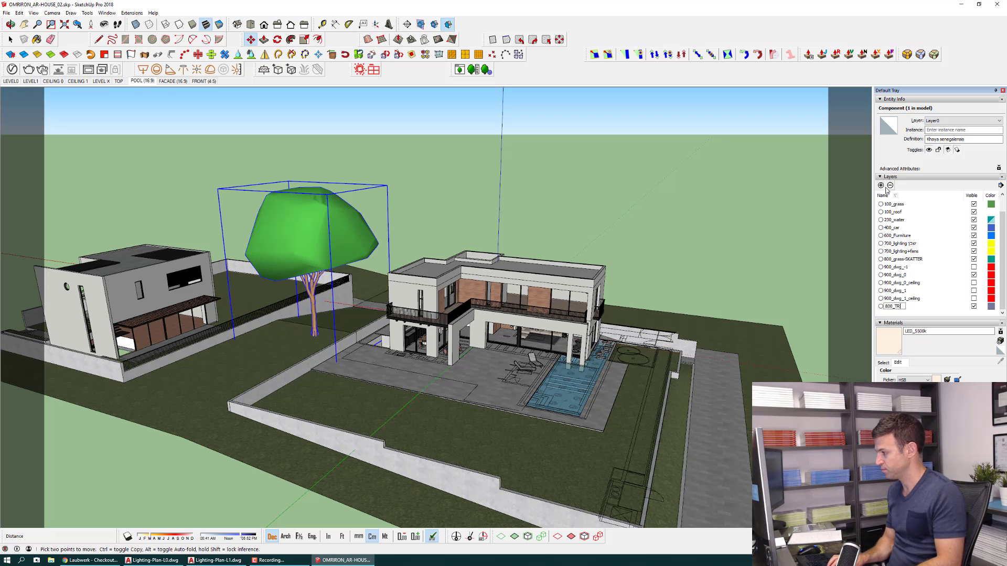
{"action": "type", "text": "EES"}
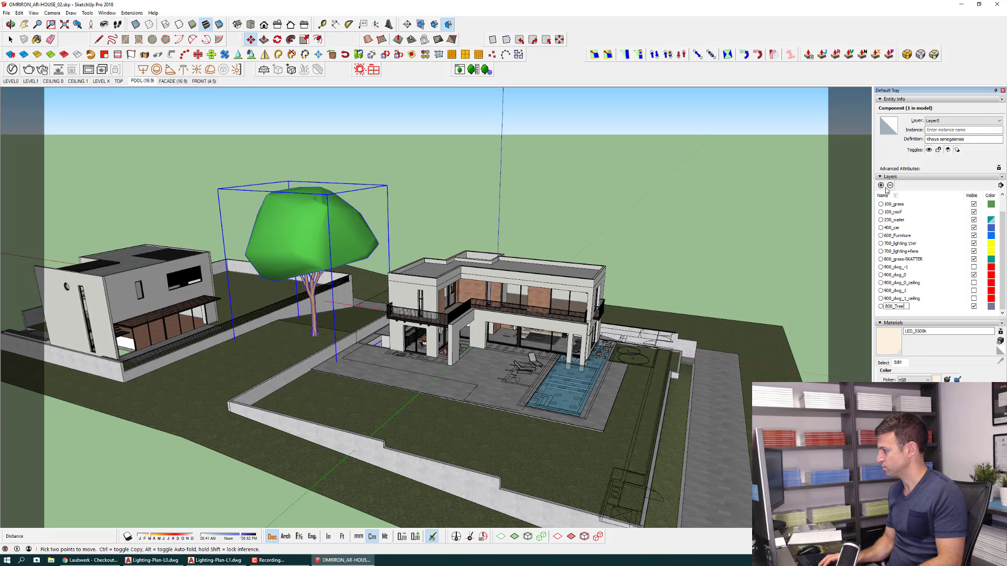
{"action": "type", "text": "s_Laubwek"}
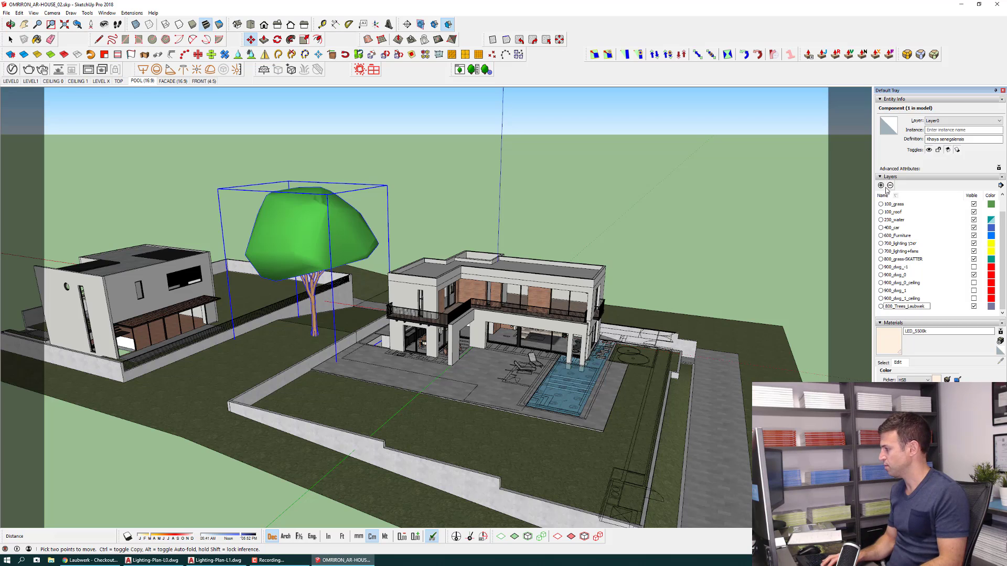
{"action": "key", "text": "BackSpace"}
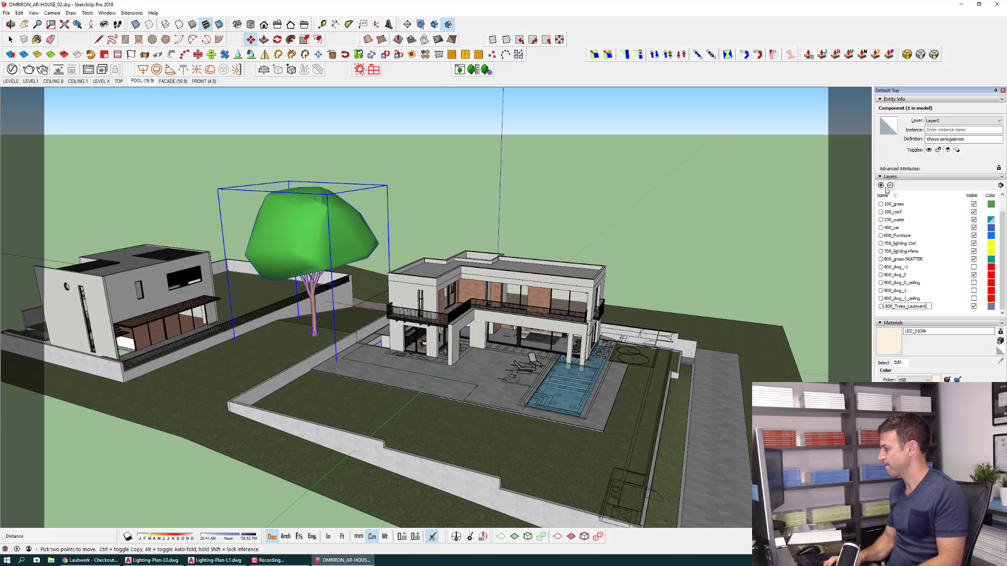
{"action": "key", "text": "Return"}
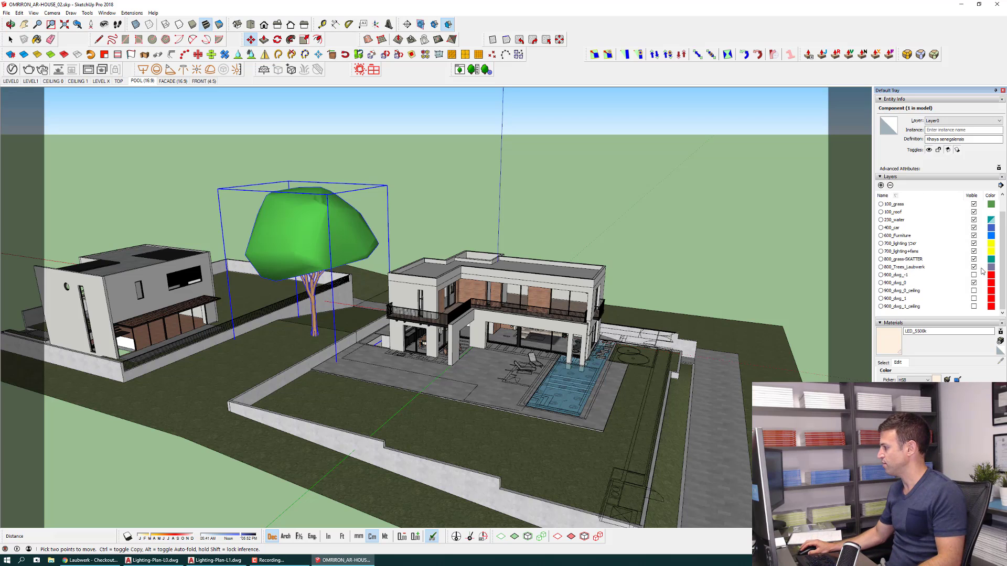
Set the 800_Trees_Laubwerk layer colour to green.
{"action": "left_click", "coordinate": [989, 269]}
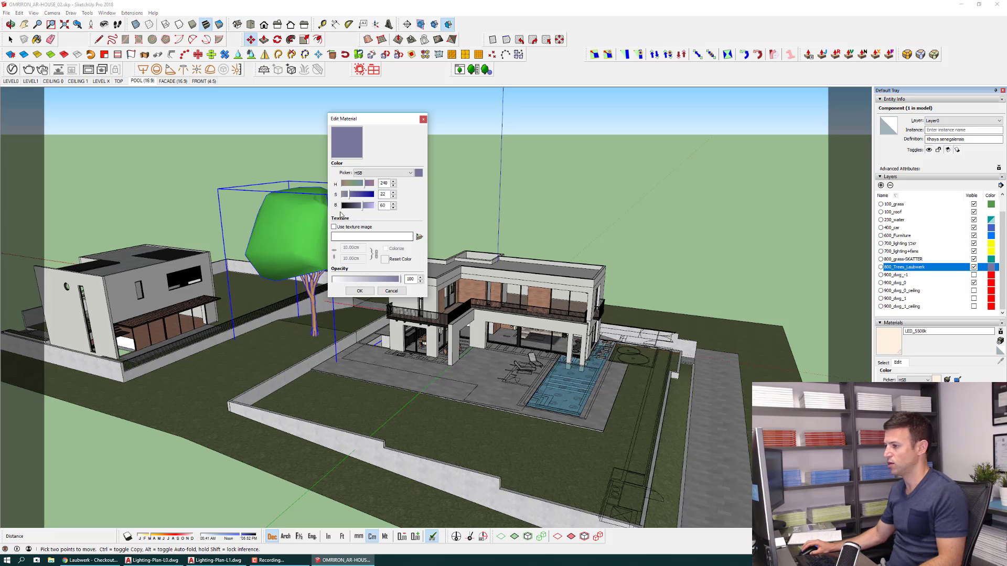
{"action": "mouse_move", "coordinate": [357, 183]}
{"action": "left_mouse_down"}
{"action": "mouse_move", "coordinate": [370, 194]}
{"action": "mouse_move", "coordinate": [361, 206]}
{"action": "left_mouse_up"}
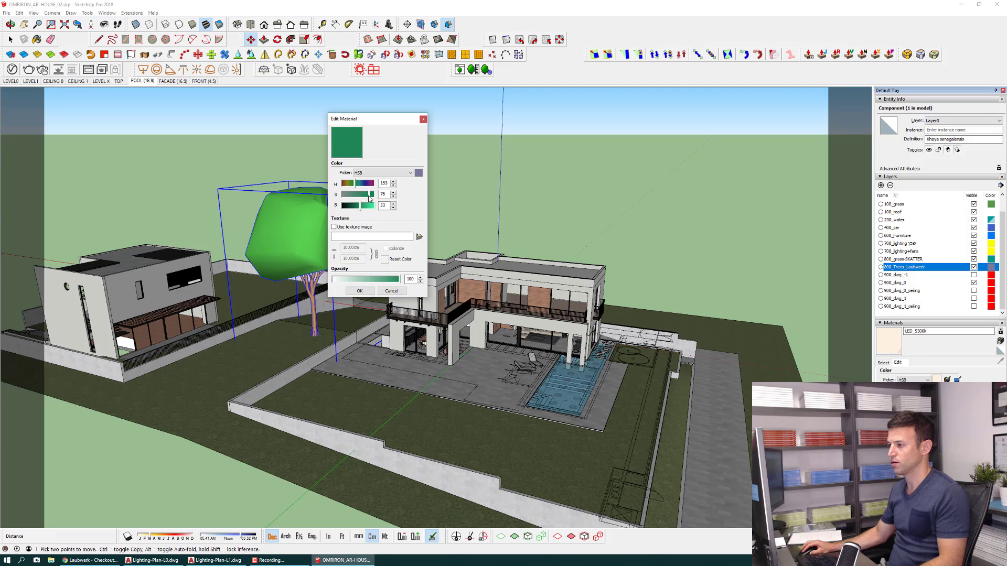
{"action": "left_click", "coordinate": [362, 291]}
{"action": "mouse_move", "coordinate": [363, 294]}
{"action": "middle_mouse_down"}
{"action": "mouse_move", "coordinate": [370, 410]}
{"action": "mouse_move", "coordinate": [394, 322]}
{"action": "mouse_move", "coordinate": [259, 452]}
{"action": "middle_mouse_up"}
Copy the tree to the lawn beyond the house and turn it slightly.
{"action": "scroll", "coordinate": [394, 322], "scroll_direction": "up", "scroll_amount": 3}
{"action": "left_click", "coordinate": [394, 322], "text": "ctrl"}
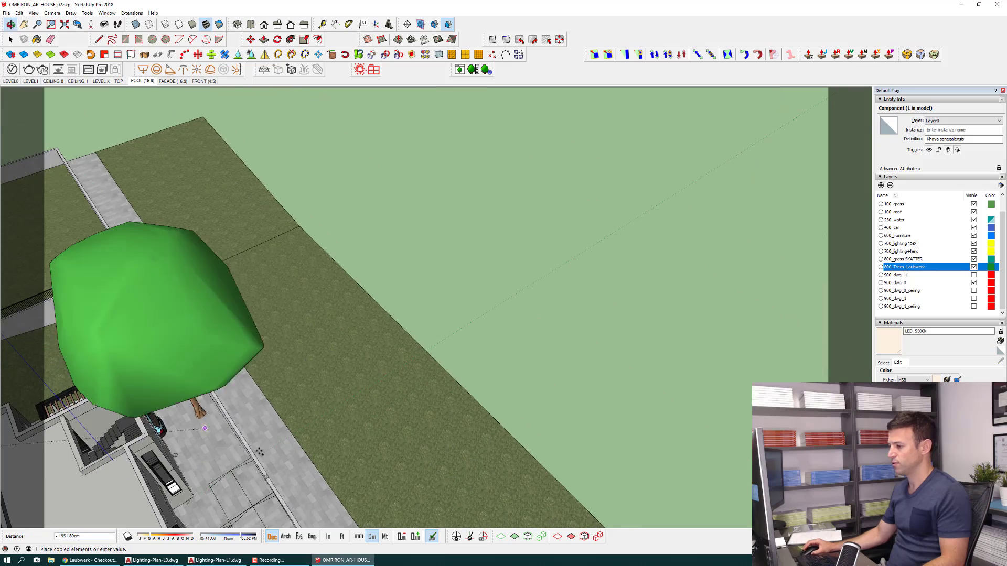
{"action": "scroll", "coordinate": [259, 452], "scroll_direction": "down", "scroll_amount": 2}
{"action": "left_click", "coordinate": [273, 445]}
{"action": "scroll", "coordinate": [274, 439], "scroll_direction": "down", "scroll_amount": 2}
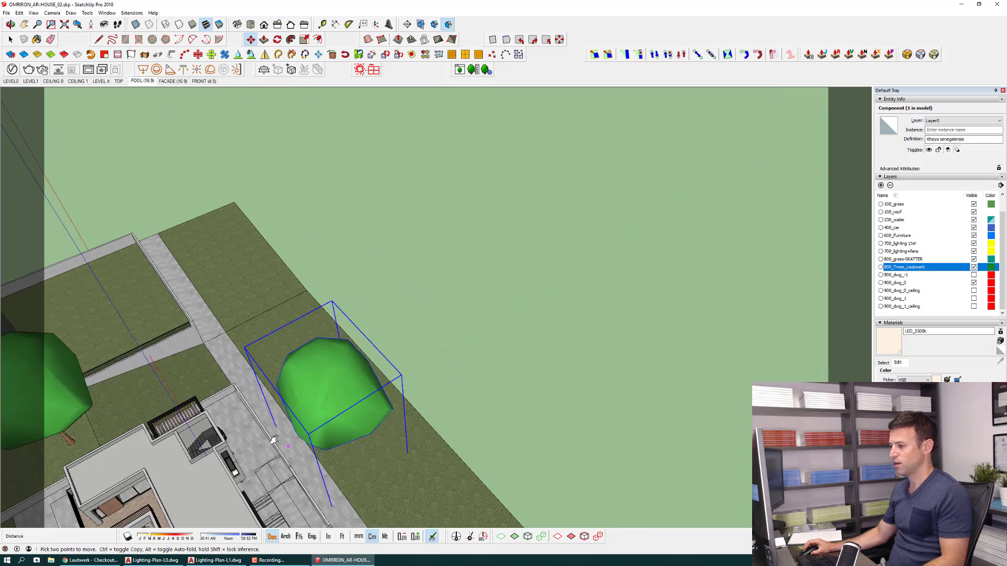
{"action": "scroll", "coordinate": [274, 439], "scroll_direction": "down", "scroll_amount": 3}
{"action": "middle_click_drag", "start_coordinate": [273, 439], "coordinate": [606, 268]}
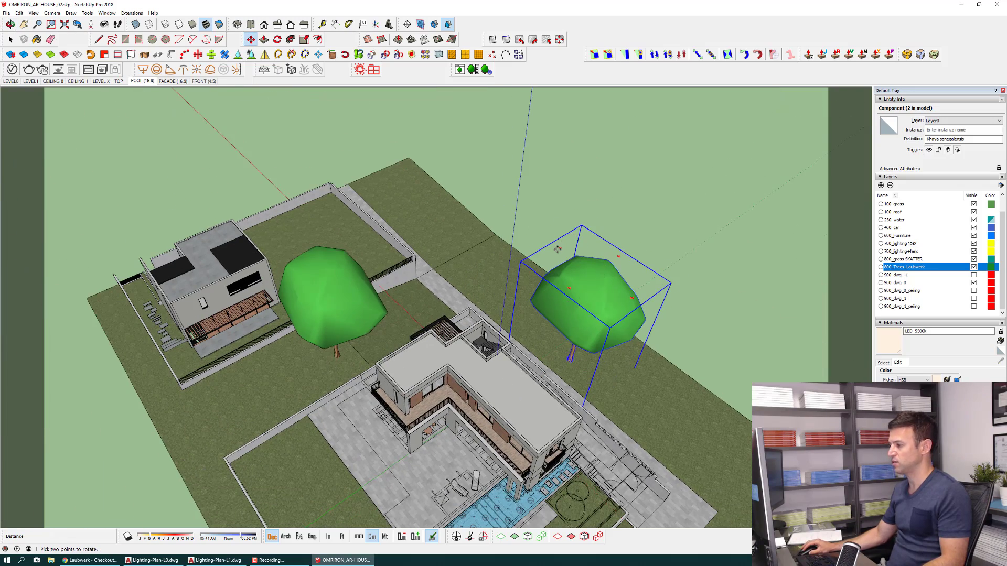
{"action": "key", "text": "space"}
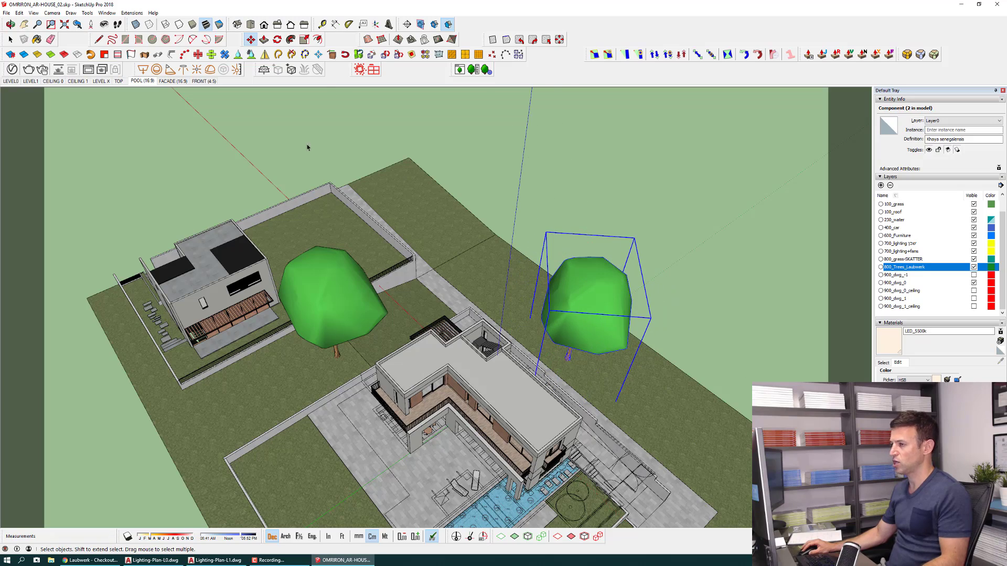
{"action": "left_click", "coordinate": [149, 83]}
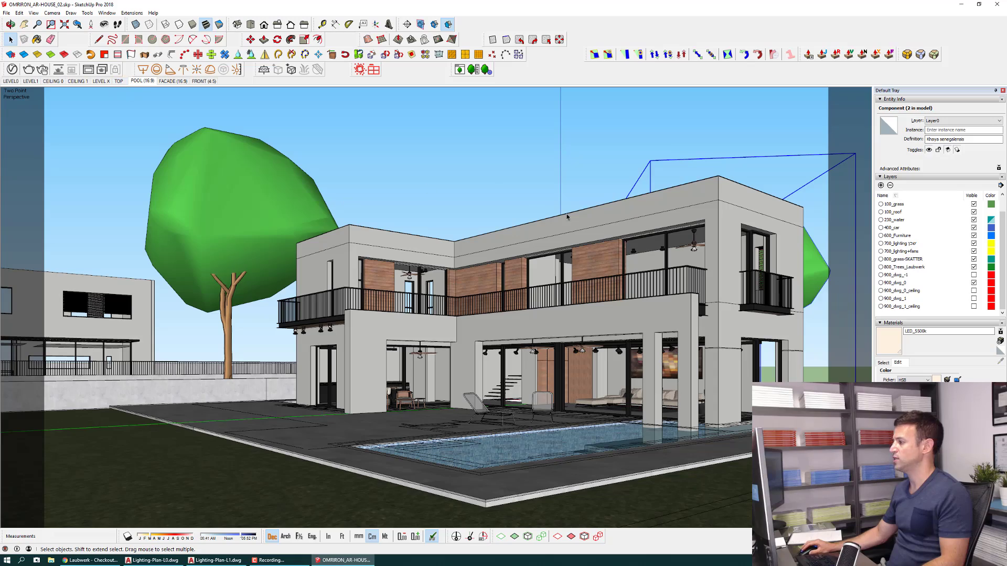
{"action": "middle_click_drag", "start_coordinate": [681, 202], "coordinate": [526, 310]}
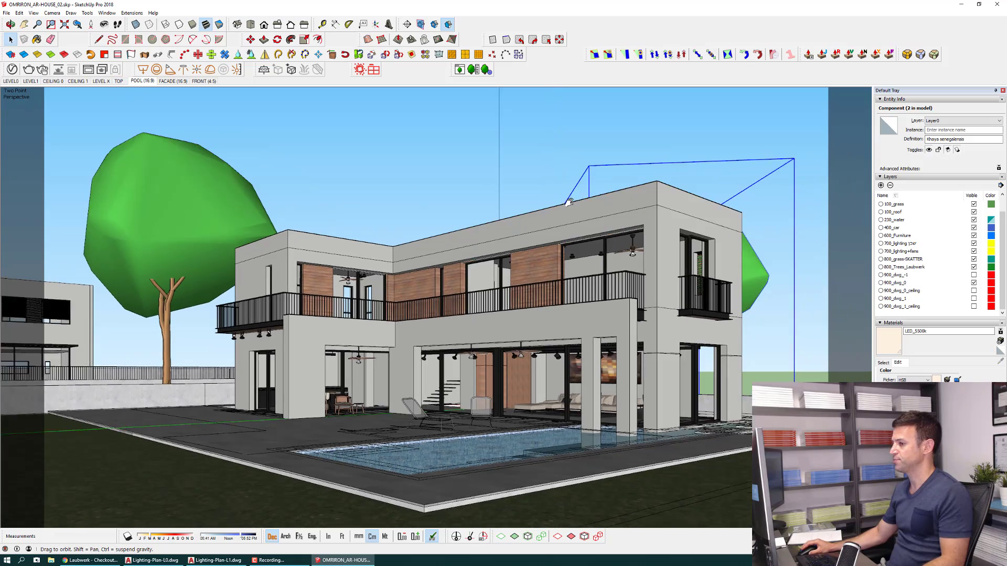
{"action": "scroll", "coordinate": [527, 309], "scroll_direction": "down", "scroll_amount": 5}
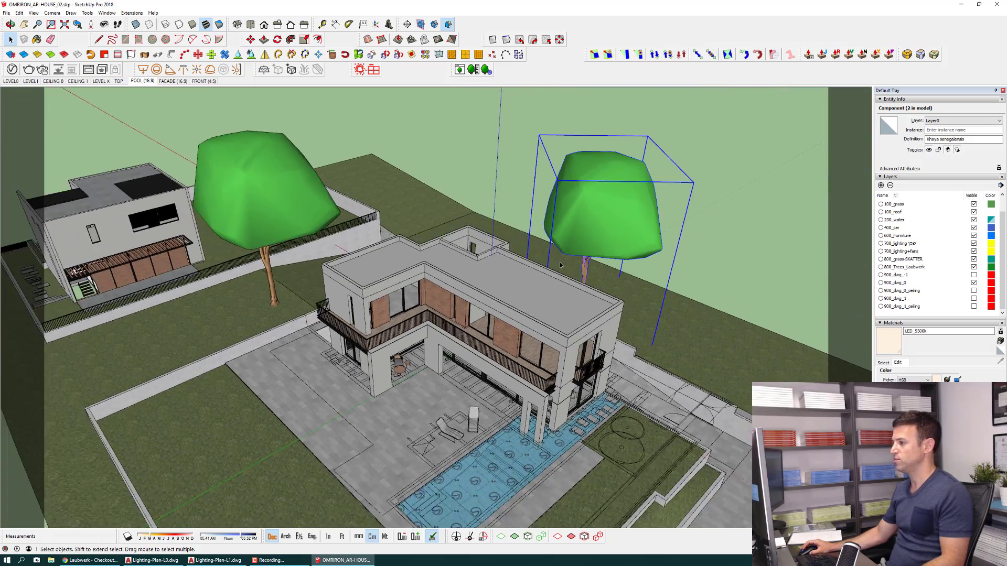
{"action": "scroll", "coordinate": [599, 211], "scroll_direction": "up", "scroll_amount": 1}
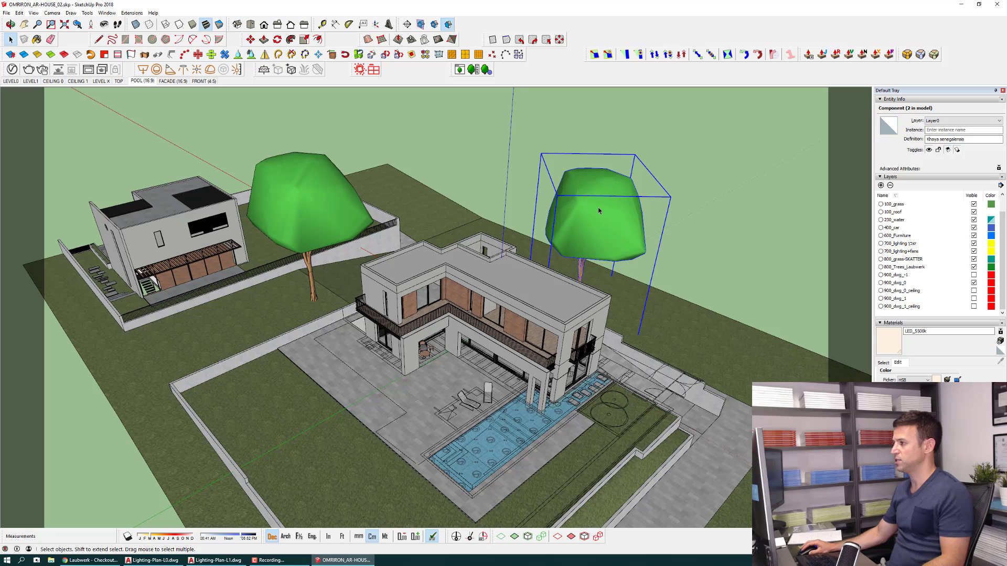
Set the mahogany trees' season to Dry Season (Late) and try other model variants.
{"action": "left_click", "coordinate": [471, 71]}
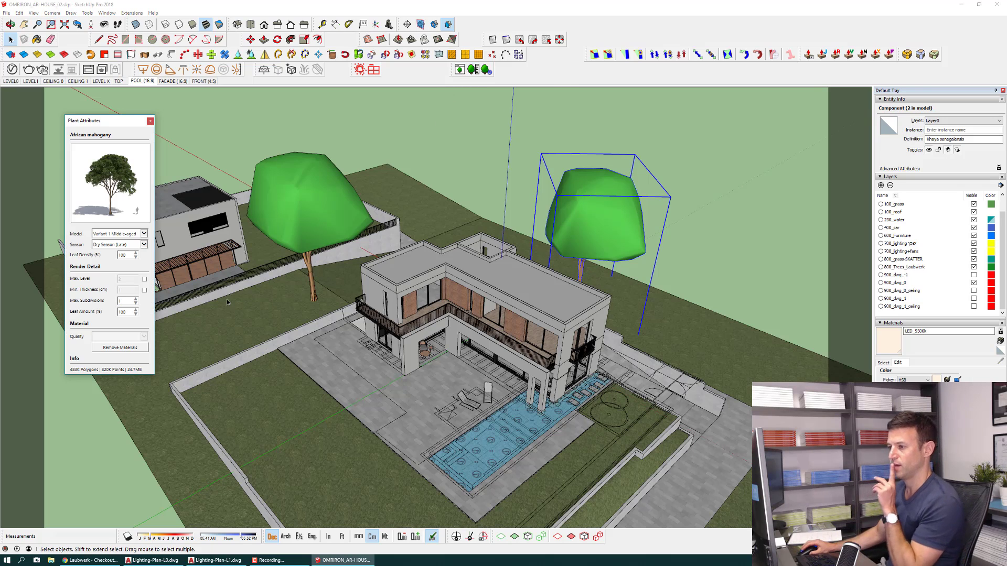
{"action": "left_click", "coordinate": [135, 246]}
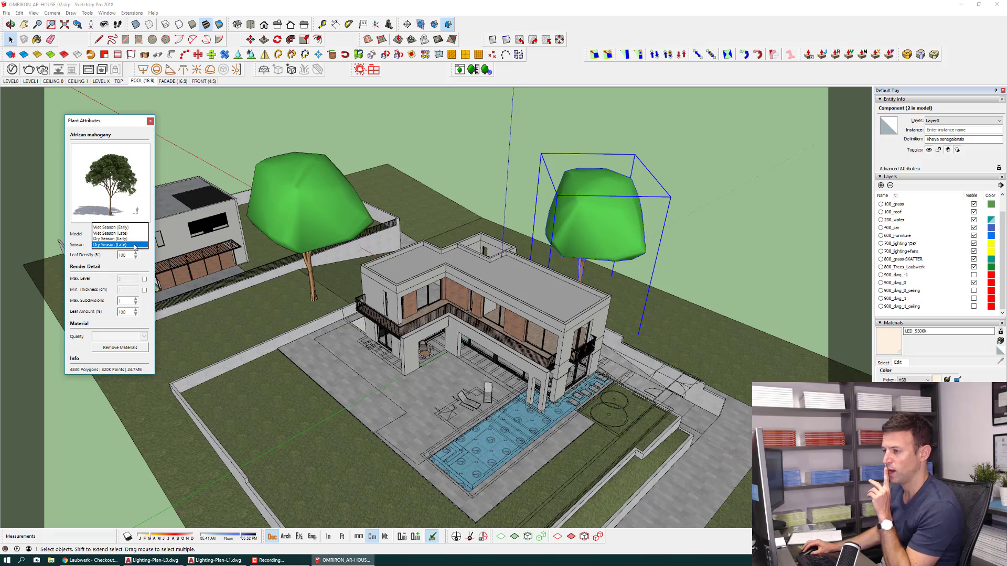
{"action": "left_click", "coordinate": [134, 246]}
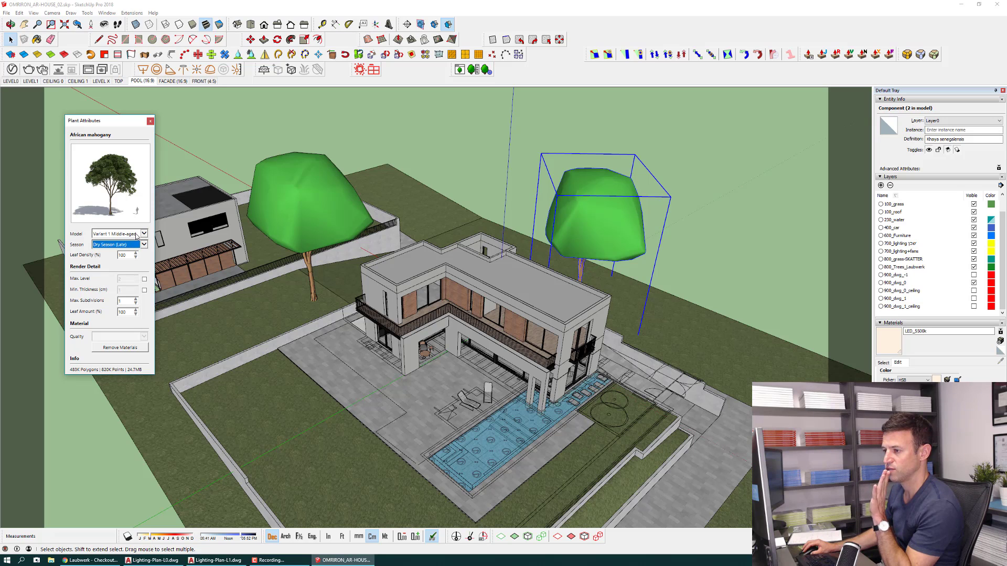
{"action": "left_click", "coordinate": [136, 236]}
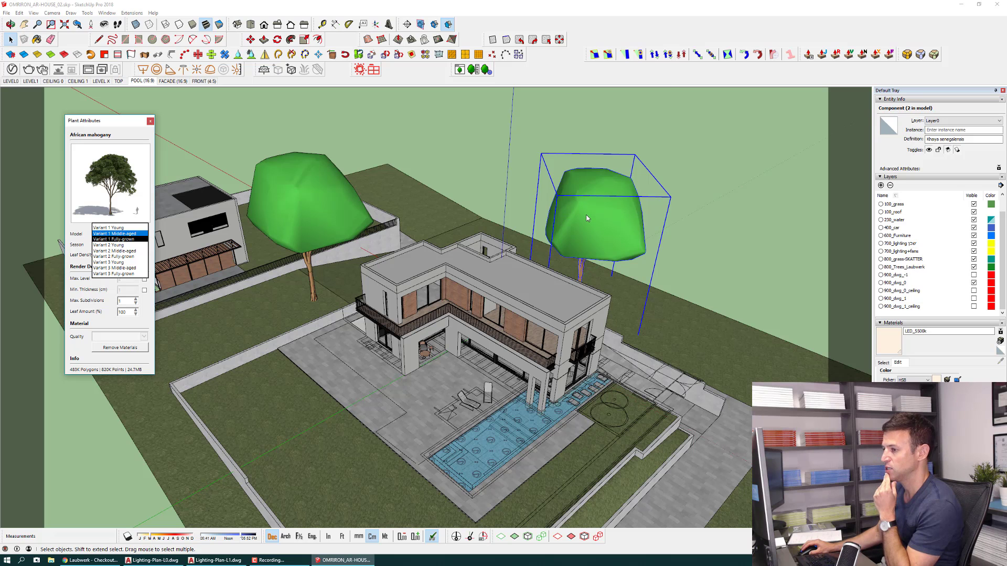
{"action": "key", "text": "Return"}
{"action": "mouse_move", "coordinate": [628, 208]}
{"action": "middle_mouse_down"}
{"action": "mouse_move", "coordinate": [554, 217]}
{"action": "mouse_move", "coordinate": [543, 198]}
{"action": "middle_mouse_up"}
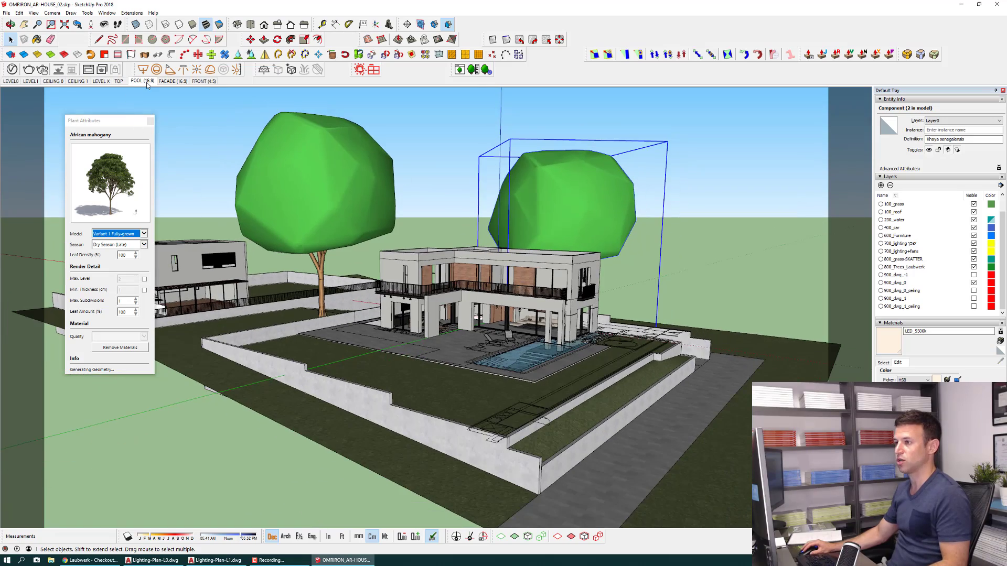
{"action": "left_click", "coordinate": [146, 81]}
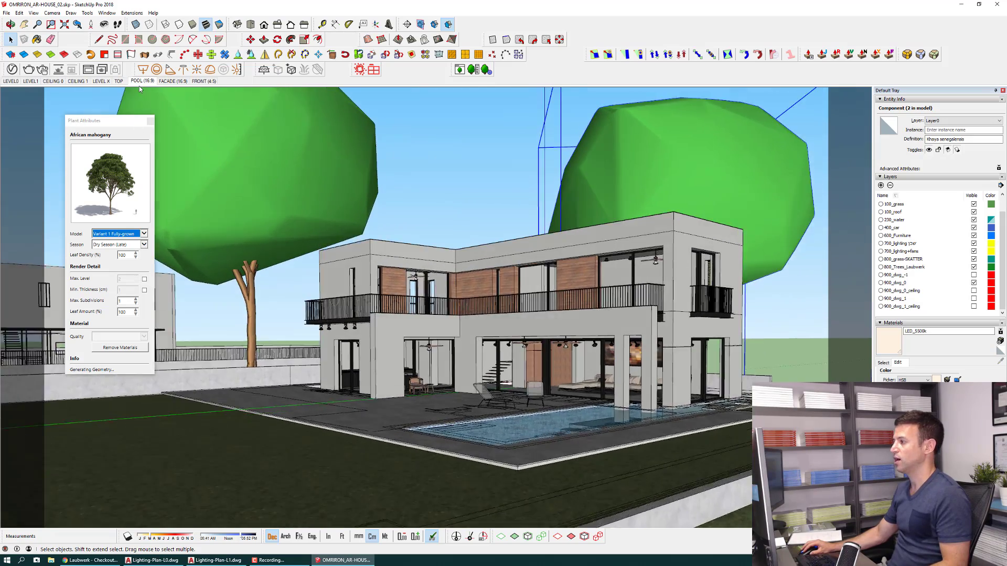
{"action": "left_click", "coordinate": [128, 236]}
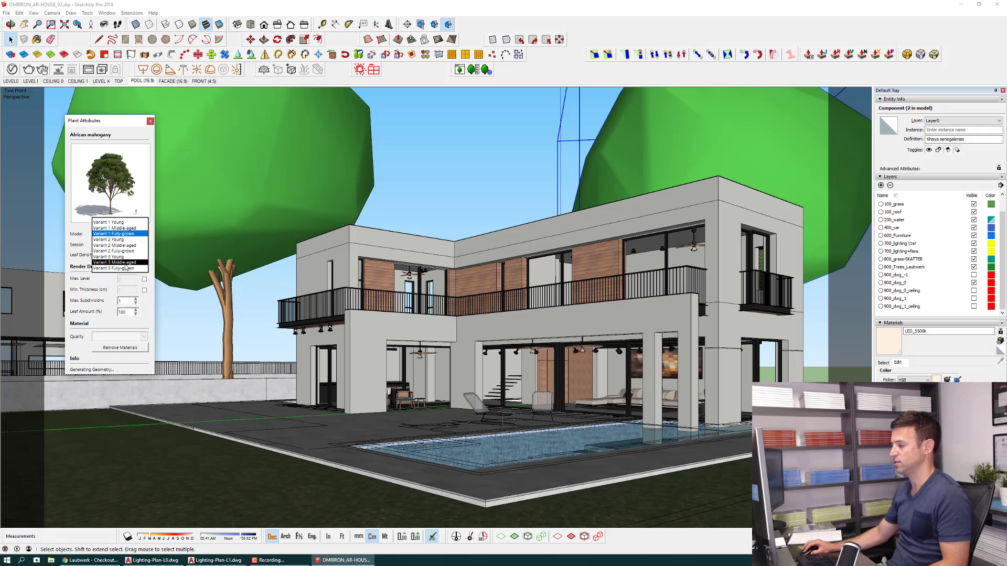
{"action": "left_click", "coordinate": [124, 263]}
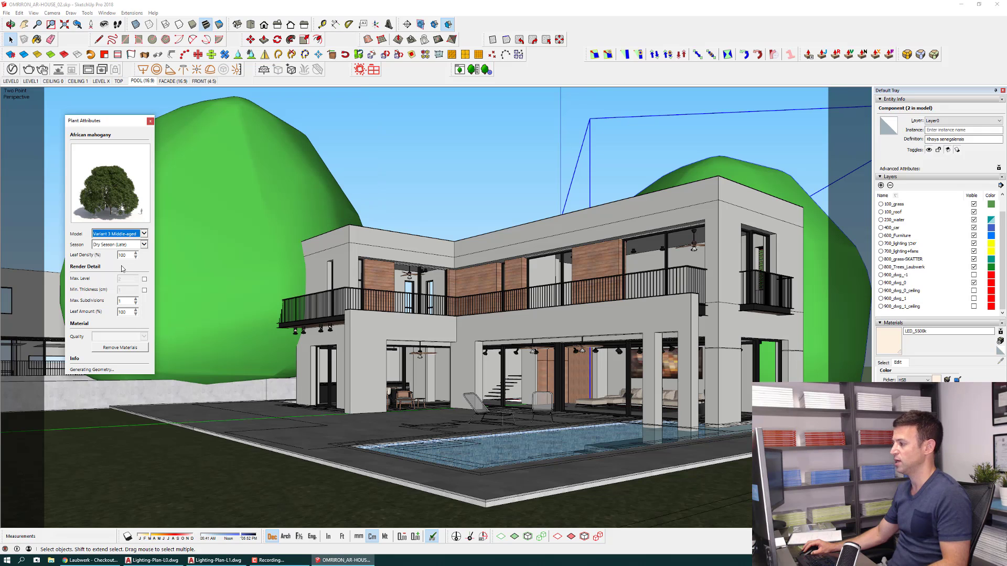
{"action": "scroll", "coordinate": [212, 198], "scroll_direction": "down", "scroll_amount": 2}
Make one tree unique and switch it to the Variant 3 Young model.
{"action": "right_click", "coordinate": [212, 198]}
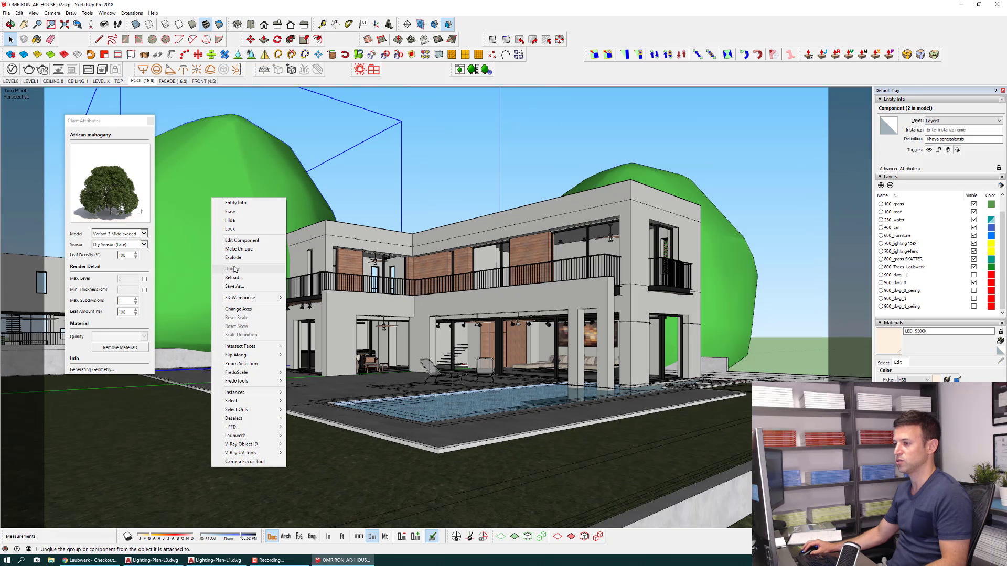
{"action": "key", "text": "Escape"}
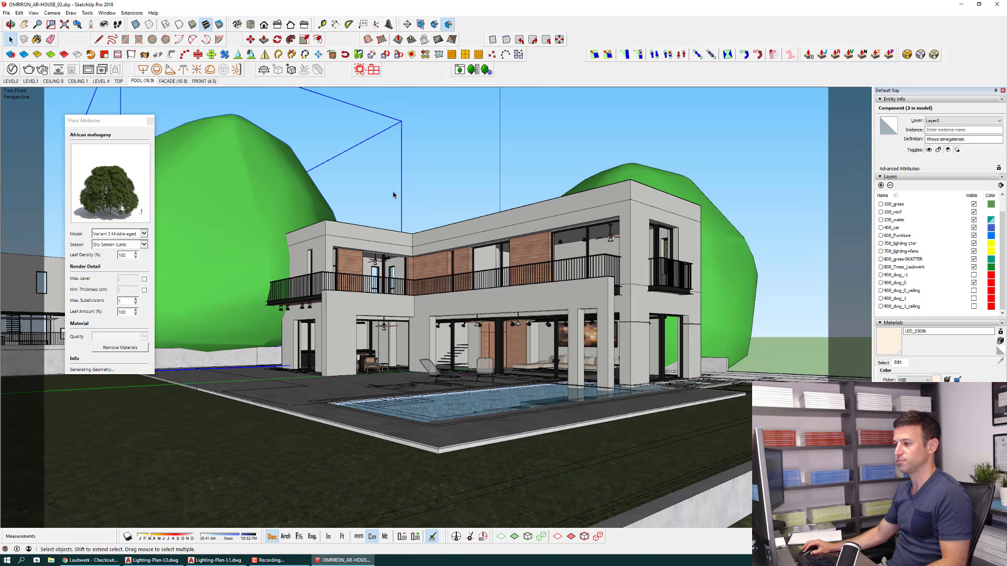
{"action": "left_click", "coordinate": [137, 234]}
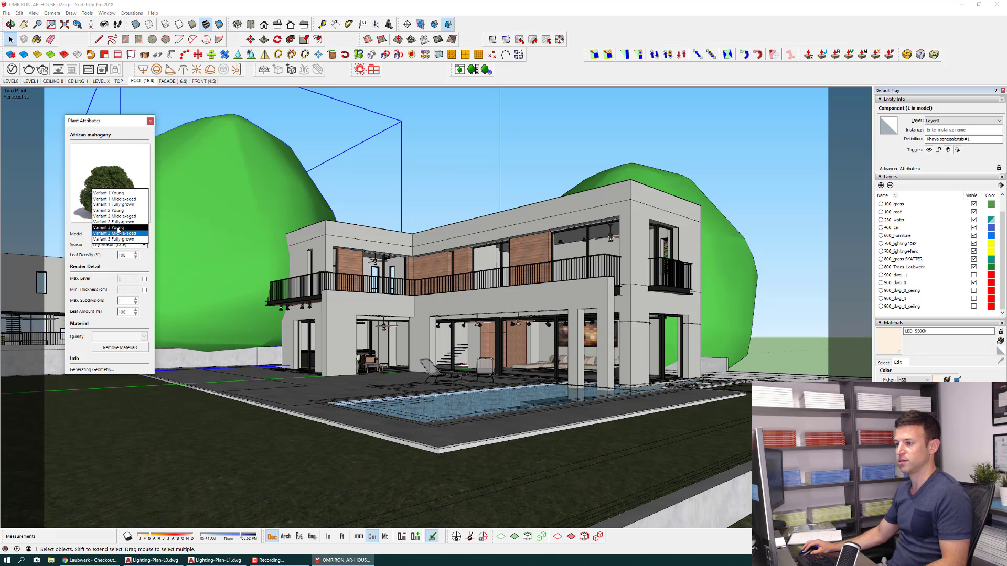
{"action": "left_click", "coordinate": [118, 228]}
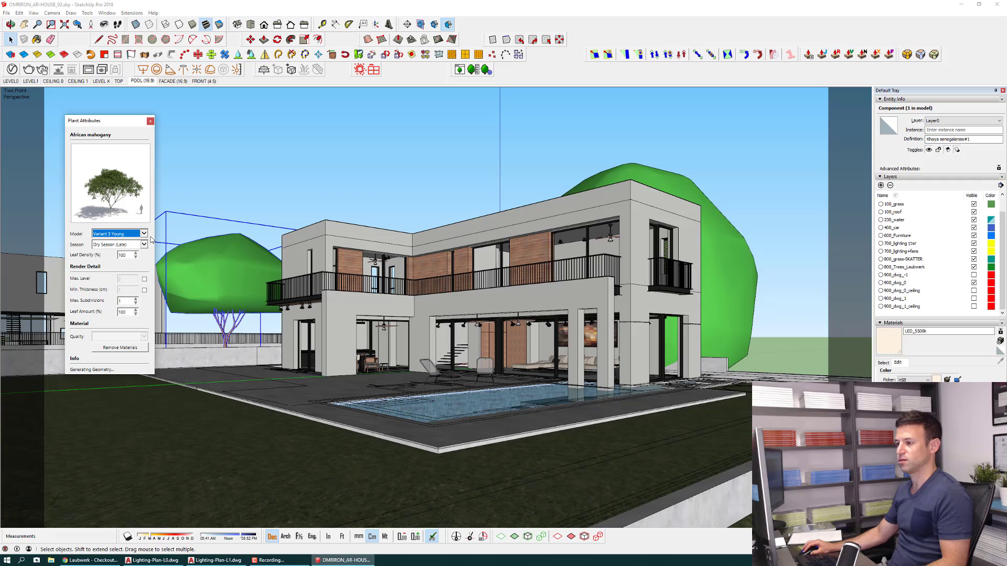
{"action": "left_click", "coordinate": [151, 121]}
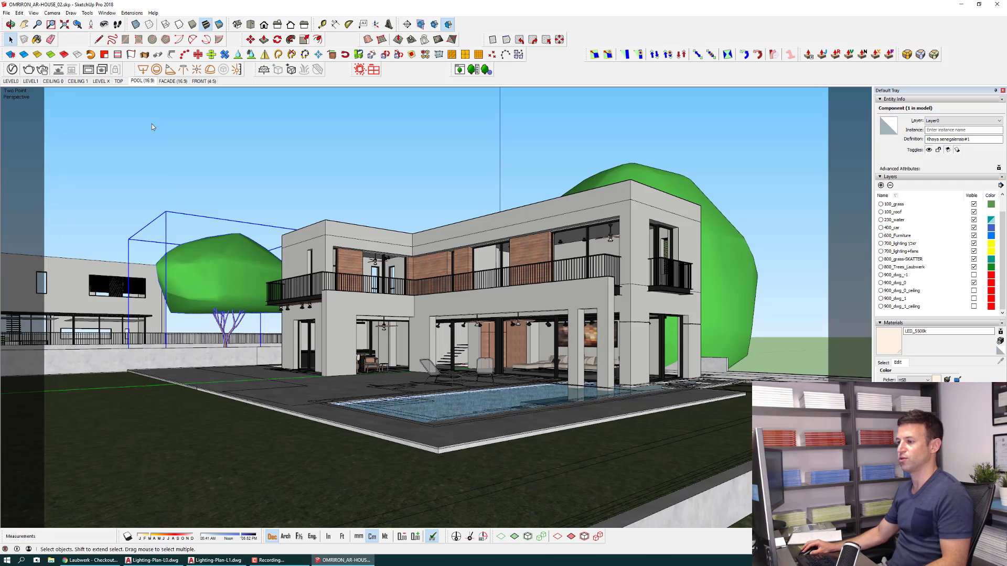
Move the large mahogany tree further to the right.
{"action": "mouse_move", "coordinate": [398, 279]}
{"action": "middle_mouse_down"}
{"action": "mouse_move", "coordinate": [489, 332]}
{"action": "mouse_move", "coordinate": [574, 317]}
{"action": "middle_mouse_up"}
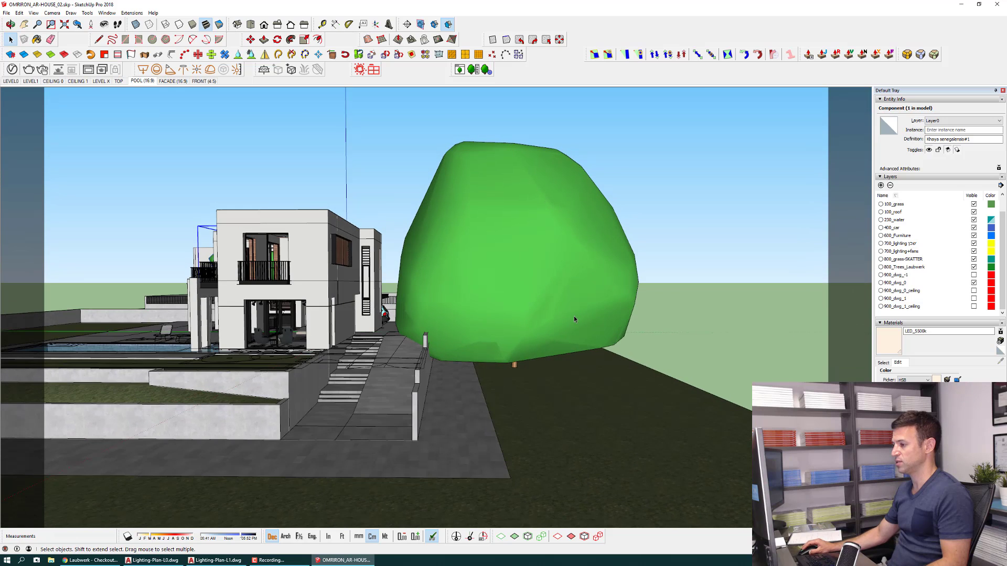
{"action": "left_click", "coordinate": [573, 317]}
{"action": "scroll", "coordinate": [540, 323], "scroll_direction": "up", "scroll_amount": 2}
{"action": "key", "text": "m"}
{"action": "left_click", "coordinate": [497, 386]}
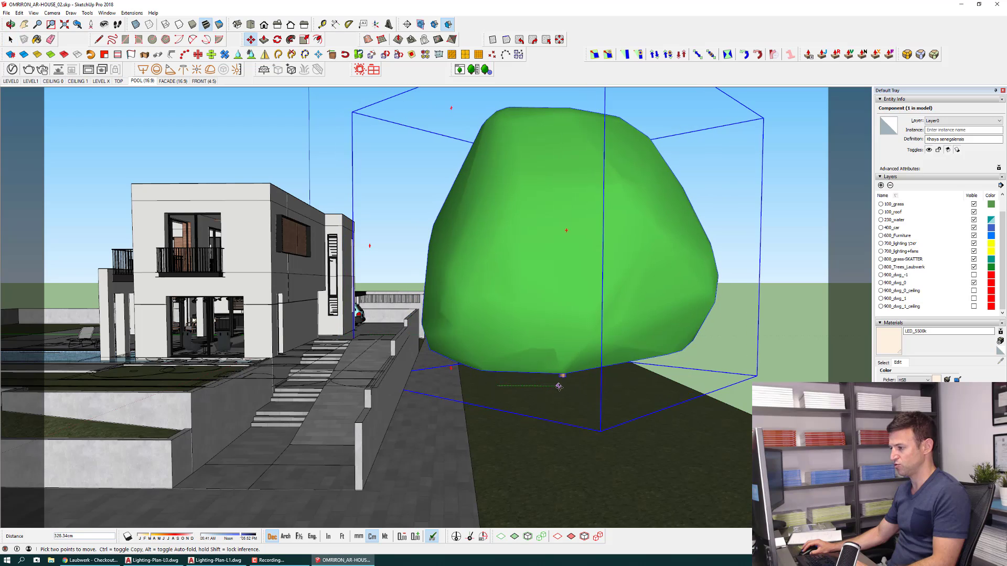
{"action": "left_click", "coordinate": [562, 386]}
{"action": "key", "text": "space"}
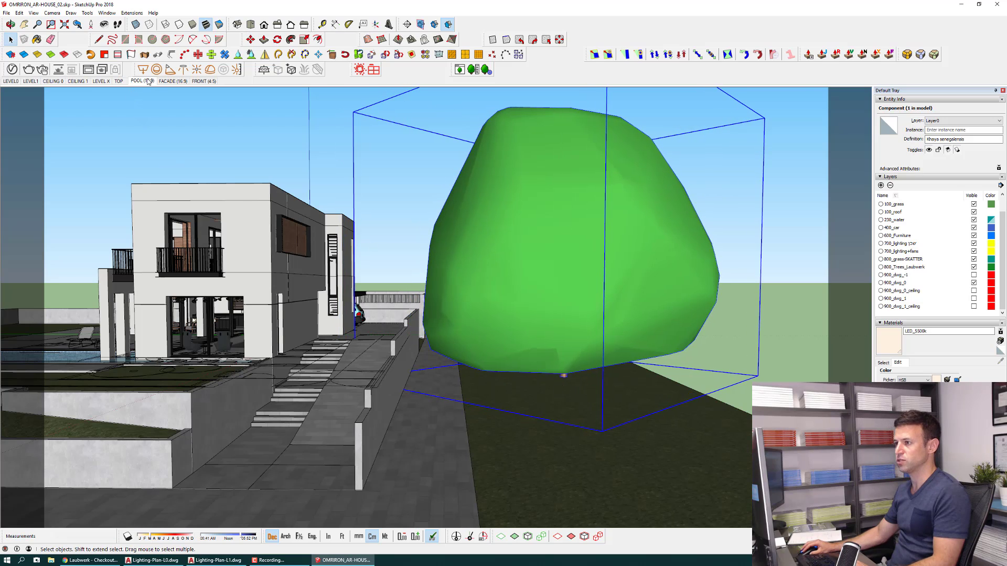
{"action": "left_click", "coordinate": [142, 81]}
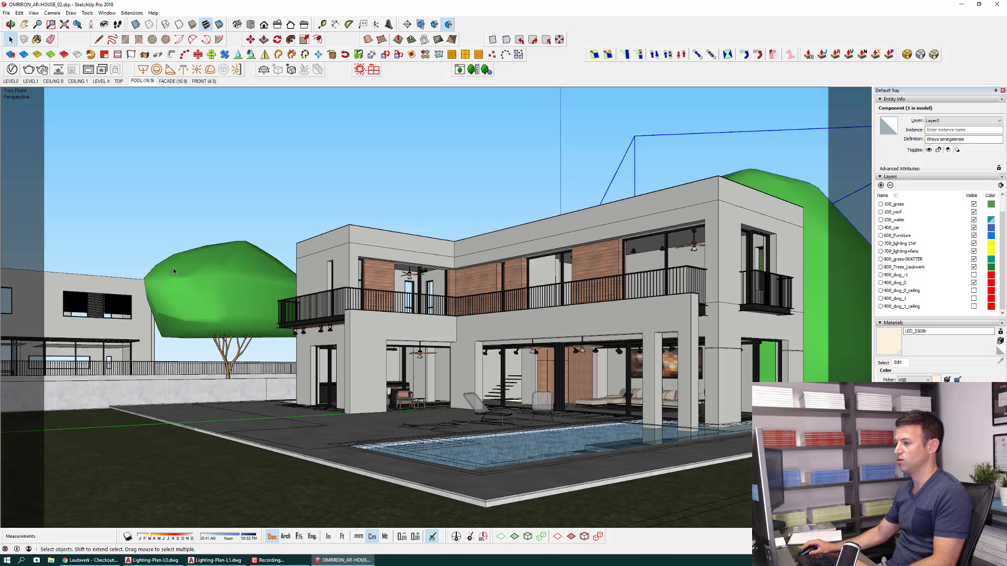
{"action": "mouse_move", "coordinate": [203, 322]}
{"action": "middle_mouse_down"}
{"action": "mouse_move", "coordinate": [503, 361]}
{"action": "mouse_move", "coordinate": [516, 312]}
{"action": "middle_mouse_up"}
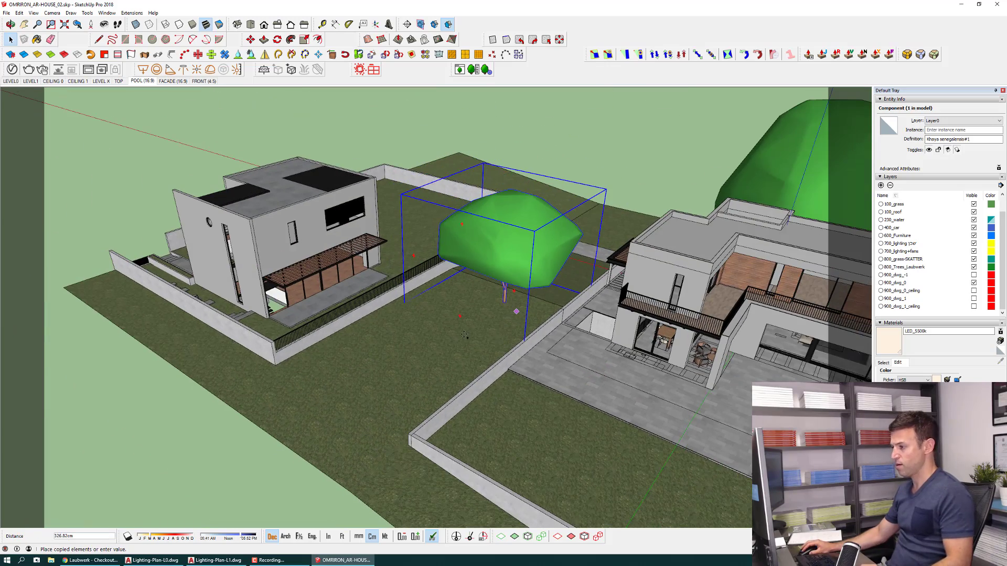
Copy the tree onto the front lawn and rotate it -45 degrees.
{"action": "key", "text": "m"}
{"action": "left_click", "coordinate": [517, 311]}
{"action": "key", "text": "ctrl"}
{"action": "left_click", "coordinate": [392, 409]}
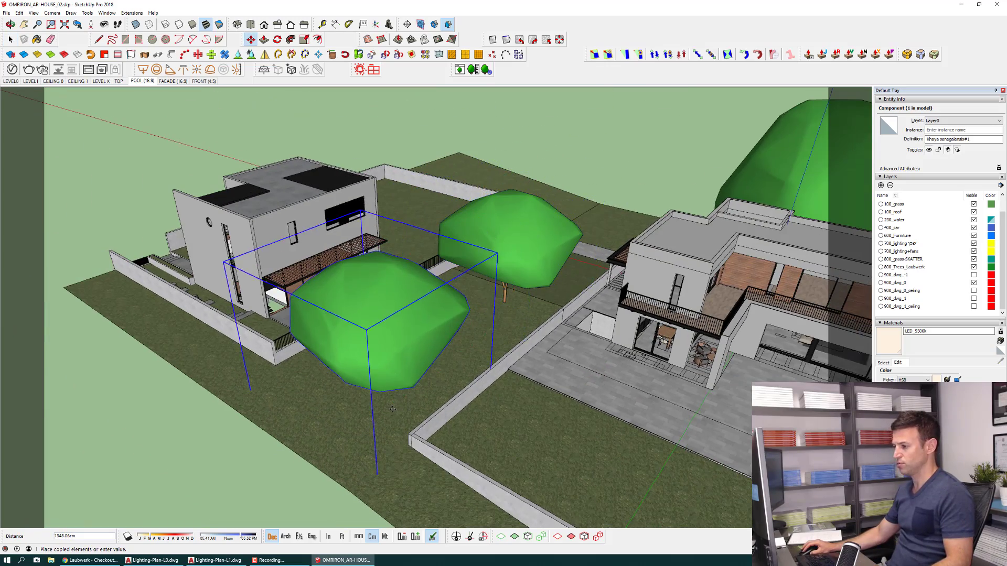
{"action": "left_click", "coordinate": [460, 381]}
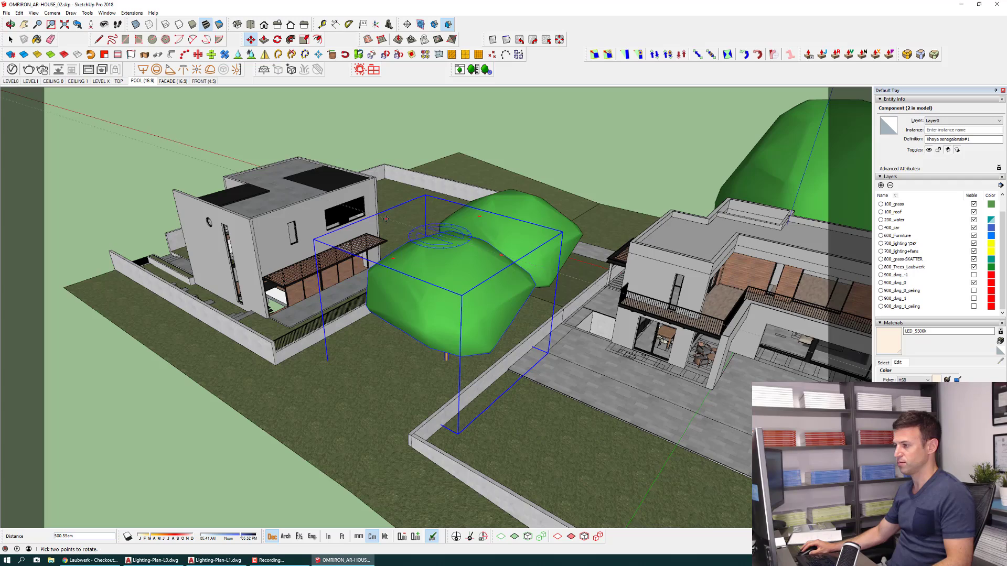
{"action": "left_click", "coordinate": [386, 218]}
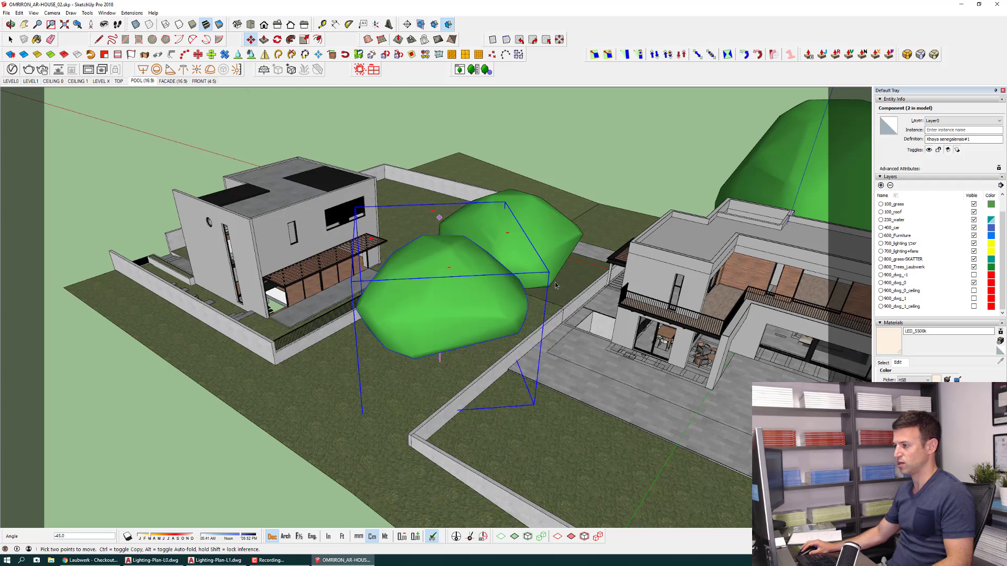
{"action": "middle_click_drag", "start_coordinate": [556, 286], "coordinate": [352, 386]}
{"action": "key", "text": "space"}
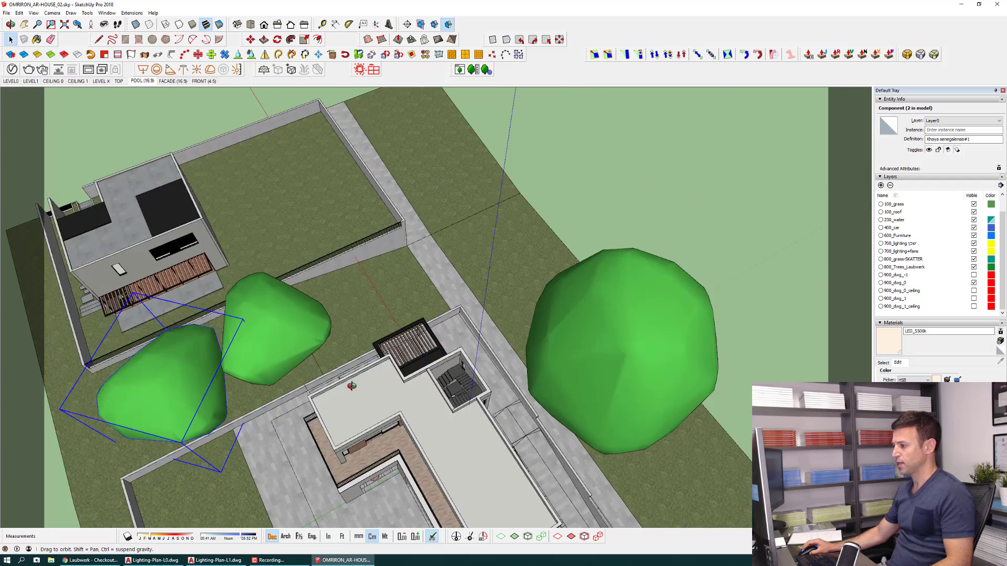
Copy the right-hand tree again and place the new copy beside it.
{"action": "left_click", "coordinate": [574, 376]}
{"action": "middle_click_drag", "start_coordinate": [574, 377], "coordinate": [409, 362]}
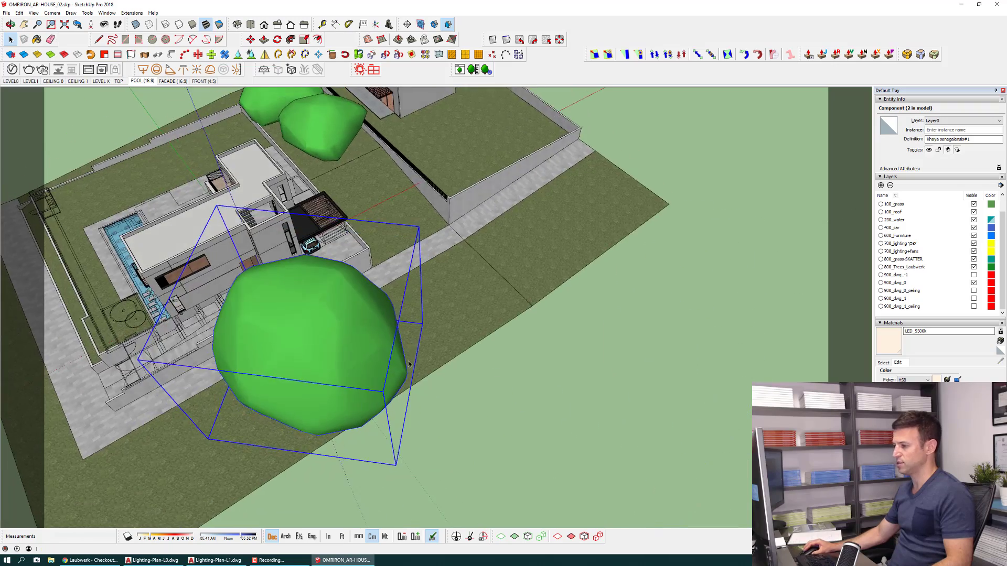
{"action": "scroll", "coordinate": [409, 362], "scroll_direction": "down", "scroll_amount": 3}
{"action": "middle_click_drag", "start_coordinate": [310, 353], "coordinate": [332, 342]}
{"action": "scroll", "coordinate": [333, 342], "scroll_direction": "up", "scroll_amount": 5}
{"action": "key", "text": "m"}
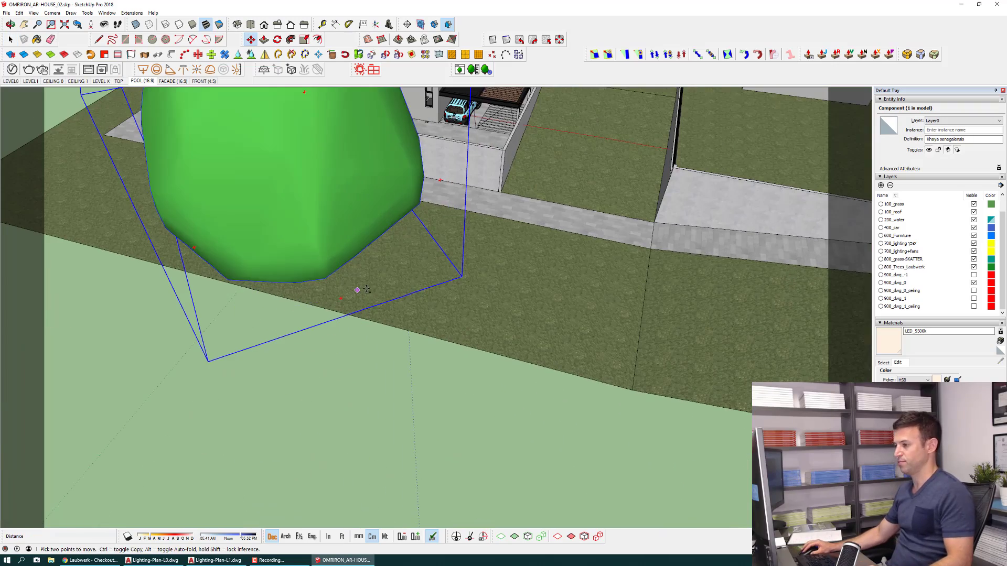
{"action": "key", "text": "ctrl"}
{"action": "left_click", "coordinate": [366, 290]}
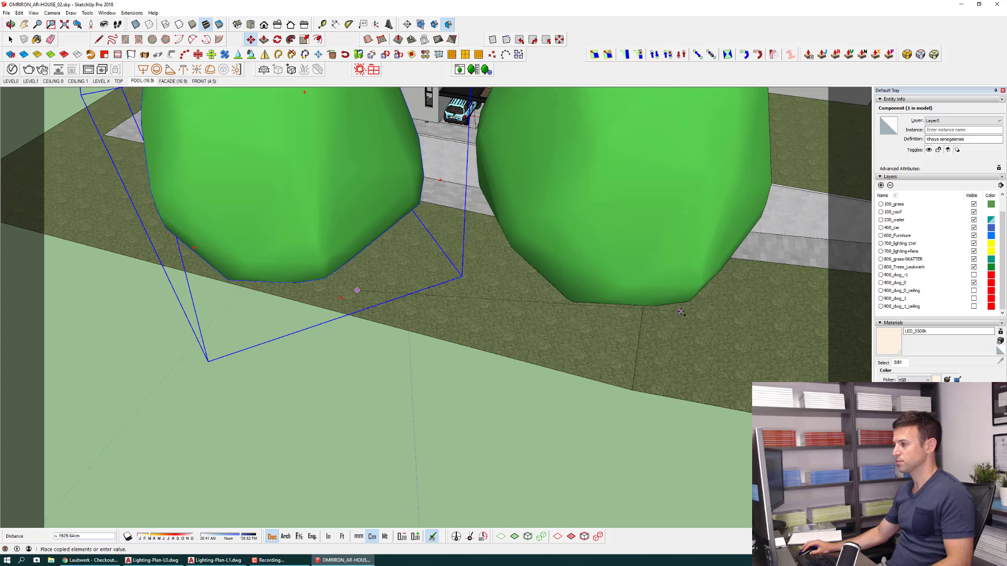
{"action": "left_click", "coordinate": [681, 311]}
{"action": "mouse_move", "coordinate": [681, 312]}
{"action": "middle_mouse_down"}
{"action": "mouse_move", "coordinate": [521, 323]}
{"action": "mouse_move", "coordinate": [560, 234]}
{"action": "middle_mouse_up"}
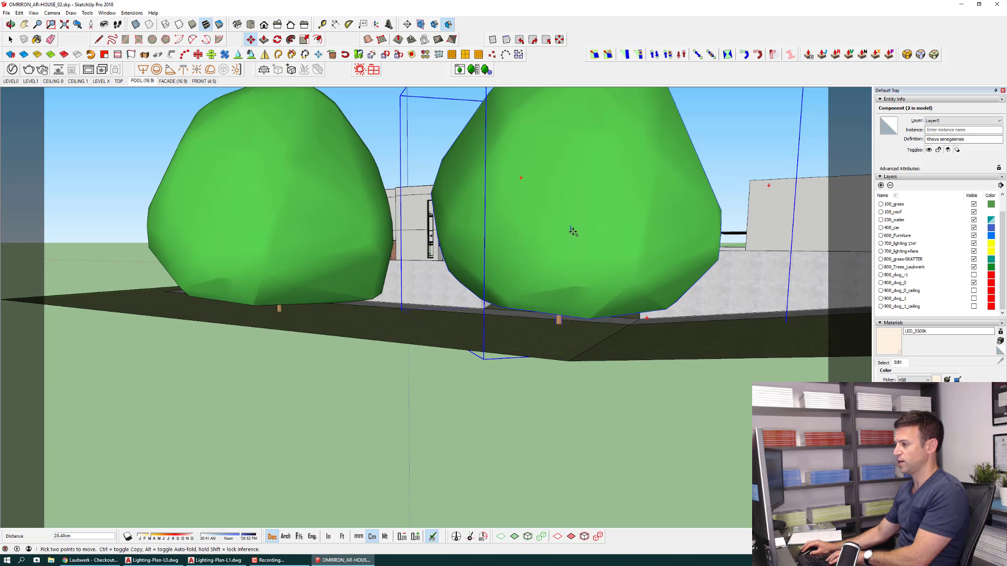
Make the tree copy unique and set its model to Variant 2 Middle-aged.
{"action": "key", "text": "space"}
{"action": "right_click", "coordinate": [583, 215]}
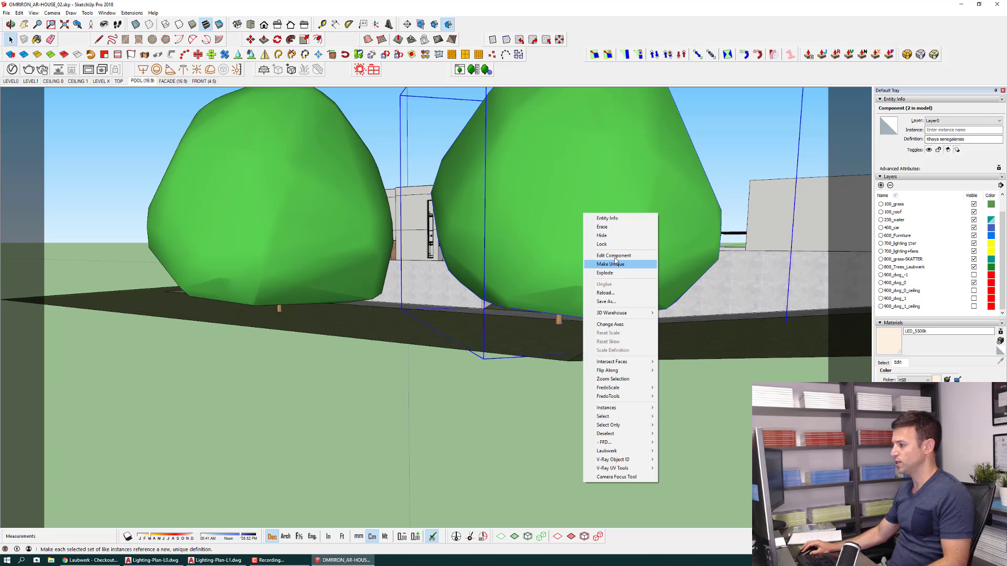
{"action": "left_click", "coordinate": [604, 262]}
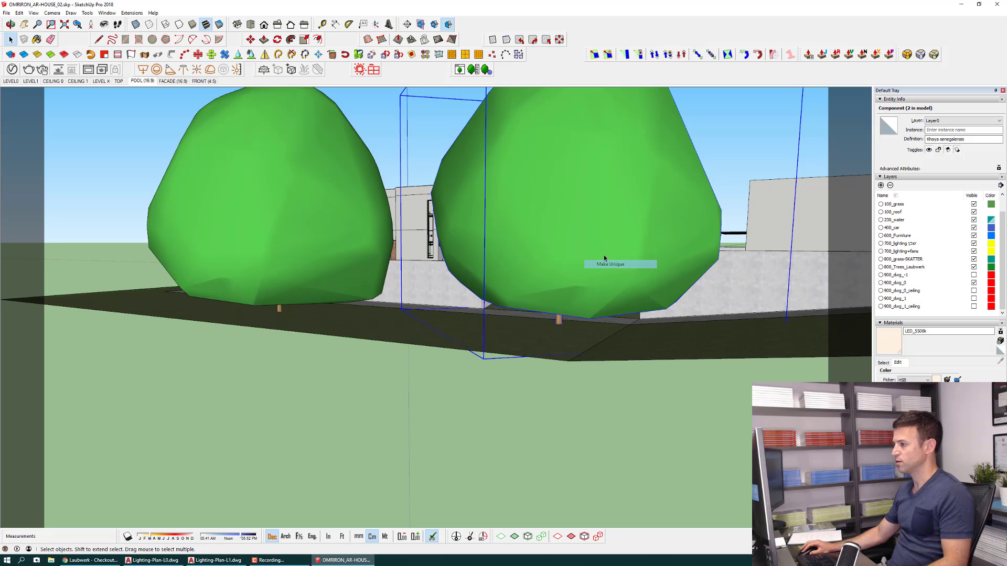
{"action": "left_click", "coordinate": [471, 72]}
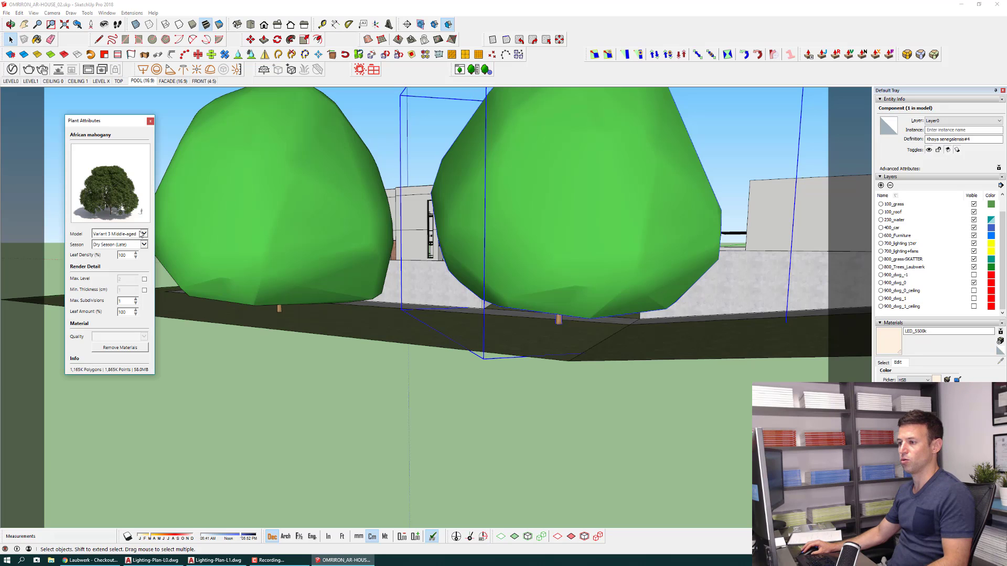
{"action": "left_click", "coordinate": [128, 238]}
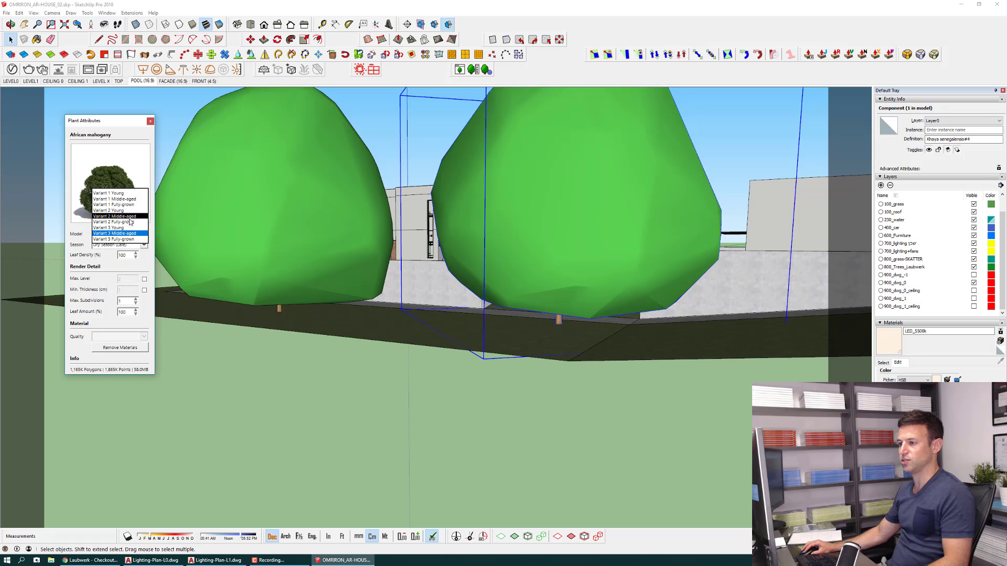
{"action": "left_click", "coordinate": [135, 217]}
Change that tree to Variant 2 Fully-grown and close the Plant Attributes window.
{"action": "middle_click_drag", "start_coordinate": [314, 367], "coordinate": [367, 262]}
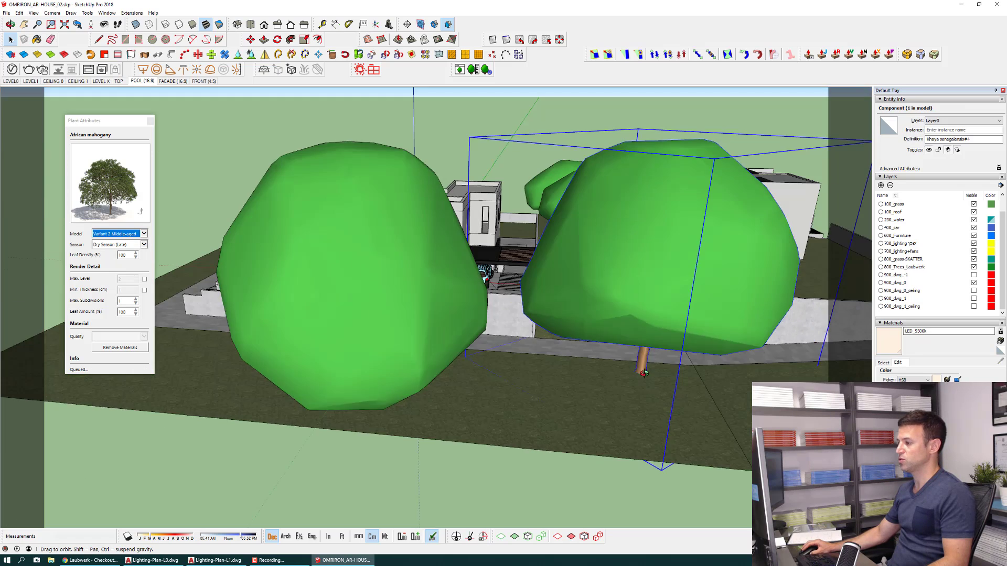
{"action": "middle_click_drag", "start_coordinate": [294, 225], "coordinate": [202, 220]}
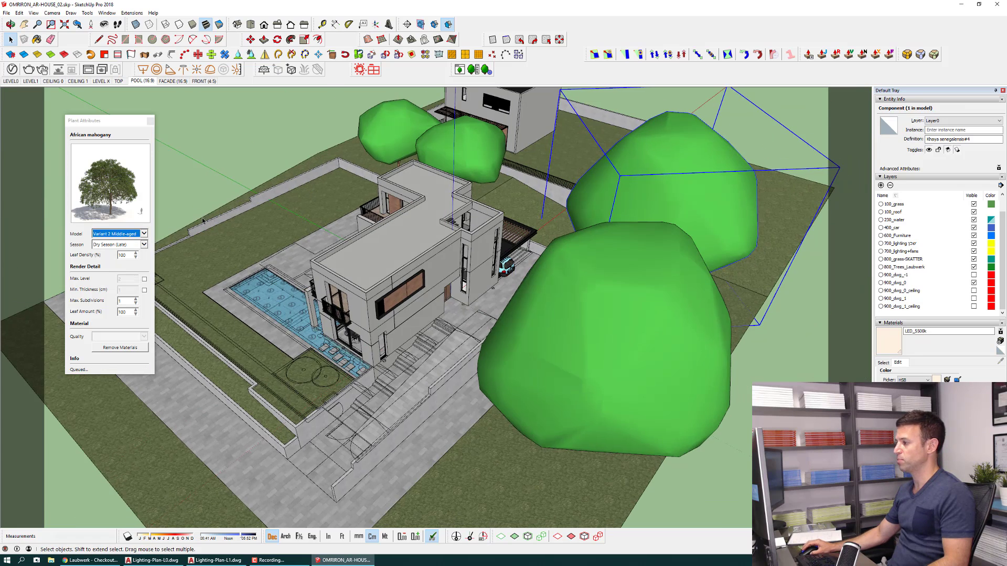
{"action": "left_click", "coordinate": [131, 86]}
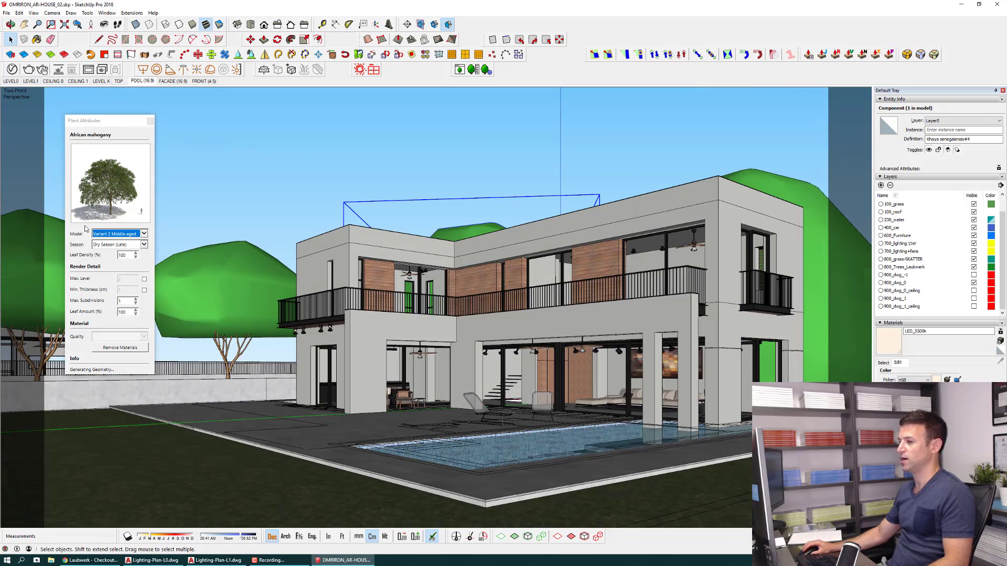
{"action": "left_click", "coordinate": [117, 237]}
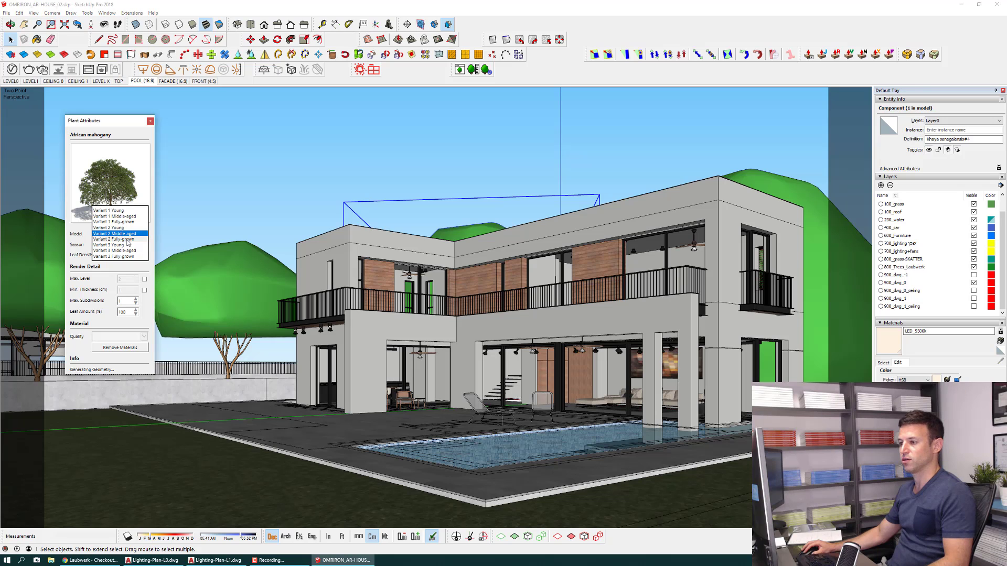
{"action": "left_click", "coordinate": [127, 240]}
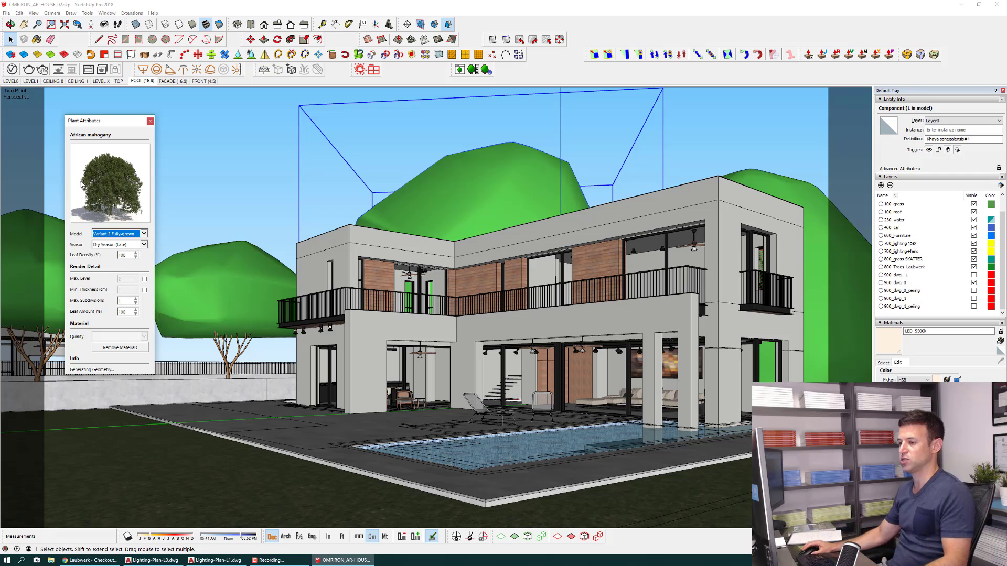
{"action": "left_click_drag", "start_coordinate": [107, 127], "coordinate": [438, 120]}
{"action": "left_click", "coordinate": [79, 263]}
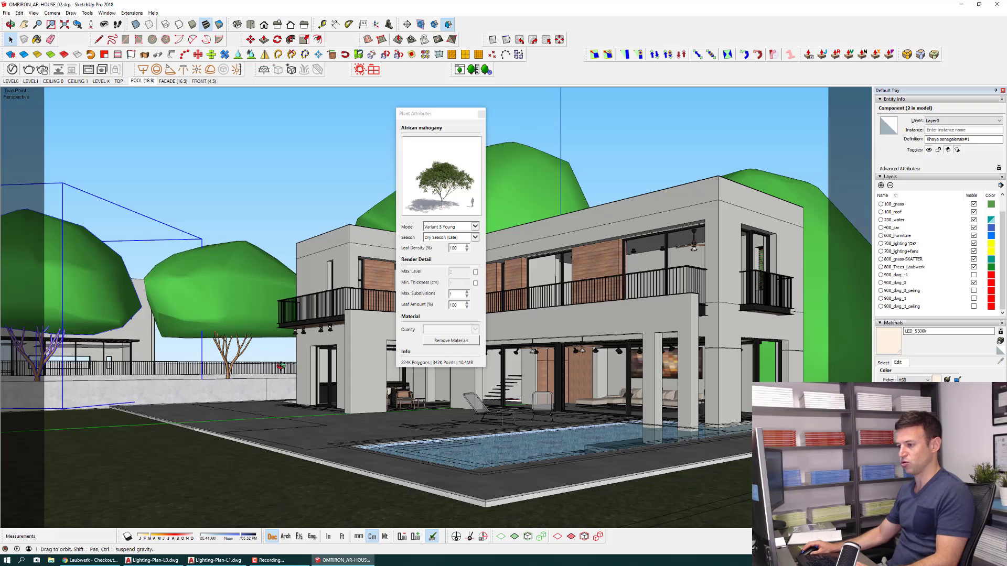
{"action": "middle_click_drag", "start_coordinate": [281, 366], "coordinate": [298, 279]}
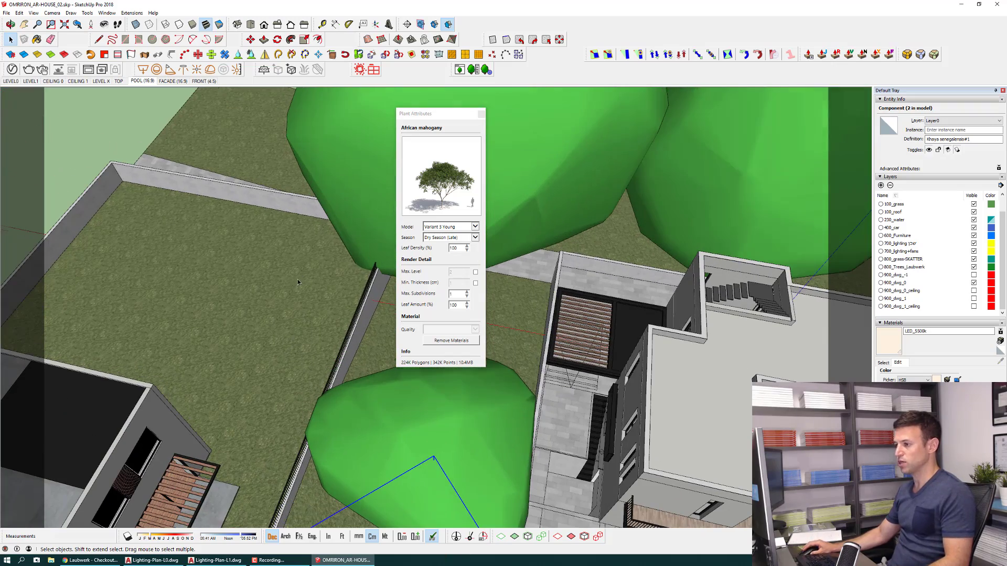
{"action": "left_click", "coordinate": [480, 115]}
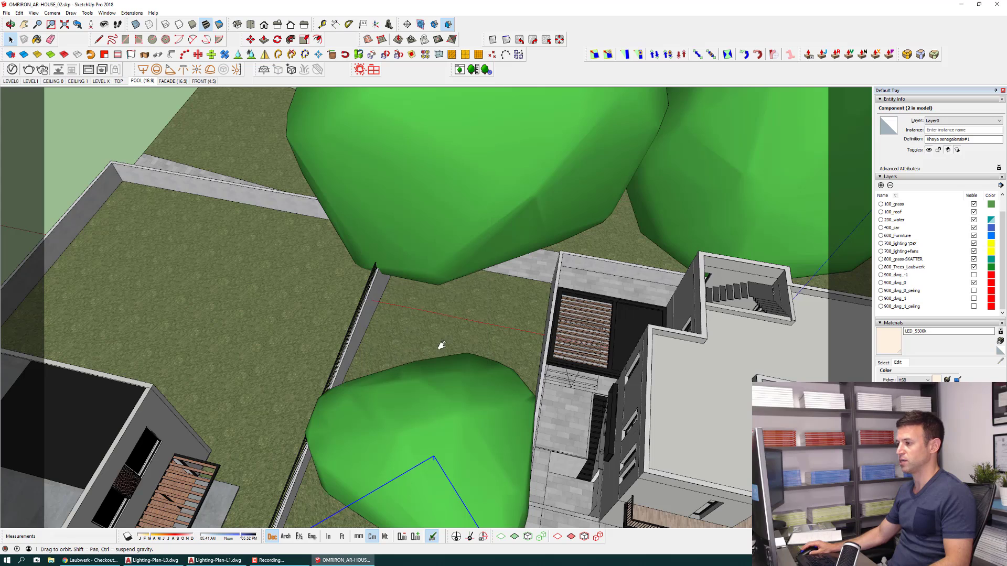
{"action": "scroll", "coordinate": [441, 343], "scroll_direction": "down", "scroll_amount": 3}
{"action": "scroll", "coordinate": [433, 340], "scroll_direction": "down", "scroll_amount": 2}
Clear the selection, open the Laubwerk plant library and find Paul's scarlet hawthorn in the plant grid.
{"action": "left_click", "coordinate": [334, 134]}
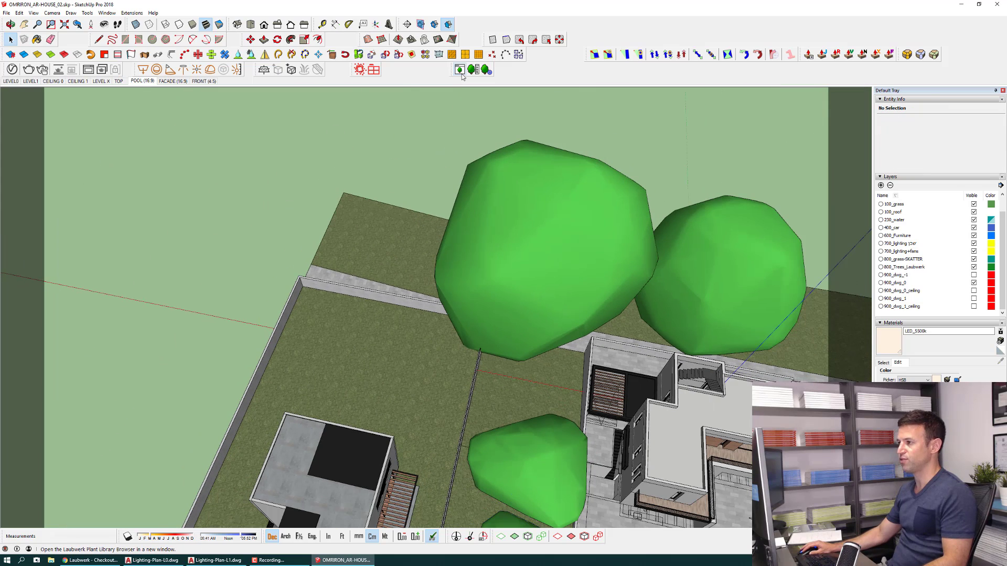
{"action": "left_click", "coordinate": [459, 71]}
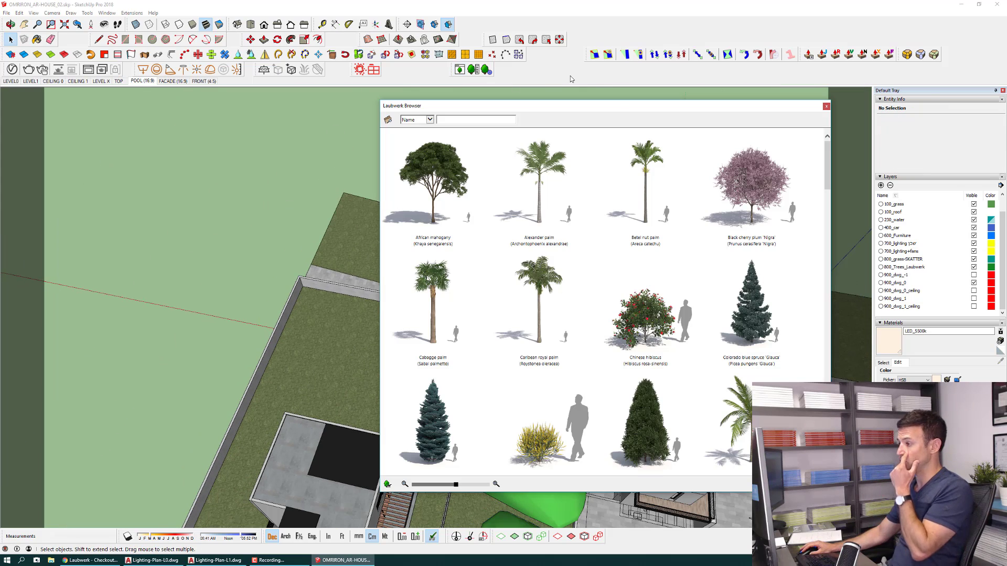
{"action": "scroll", "coordinate": [672, 330], "scroll_direction": "down", "scroll_amount": 2}
{"action": "scroll", "coordinate": [673, 346], "scroll_direction": "down", "scroll_amount": 2}
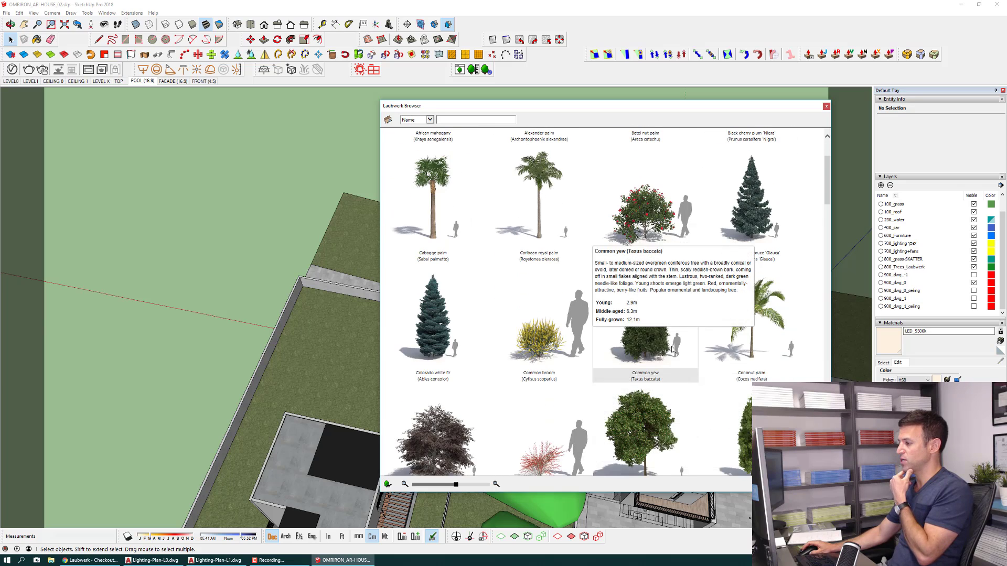
{"action": "scroll", "coordinate": [666, 356], "scroll_direction": "down", "scroll_amount": 2}
{"action": "scroll", "coordinate": [655, 367], "scroll_direction": "down", "scroll_amount": 1}
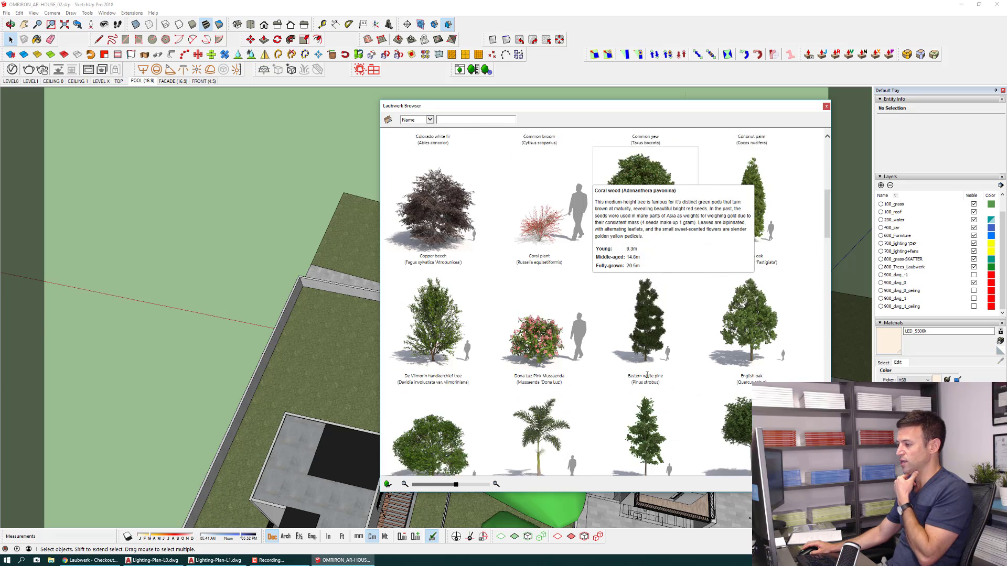
{"action": "scroll", "coordinate": [649, 377], "scroll_direction": "down", "scroll_amount": 1}
{"action": "scroll", "coordinate": [647, 378], "scroll_direction": "down", "scroll_amount": 1}
{"action": "scroll", "coordinate": [648, 378], "scroll_direction": "down", "scroll_amount": 2}
{"action": "scroll", "coordinate": [648, 376], "scroll_direction": "down", "scroll_amount": 1}
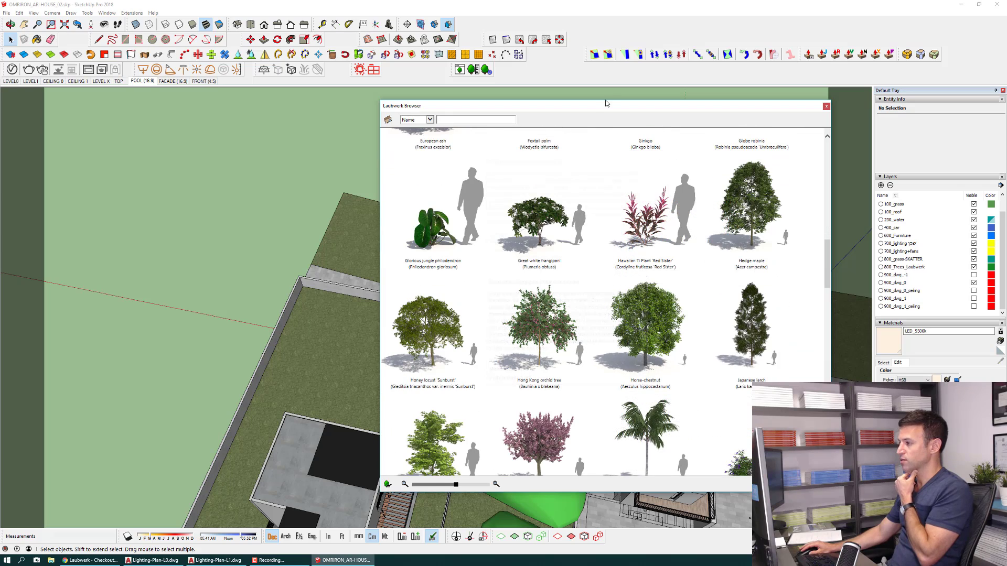
{"action": "left_click_drag", "start_coordinate": [610, 107], "coordinate": [678, 93]}
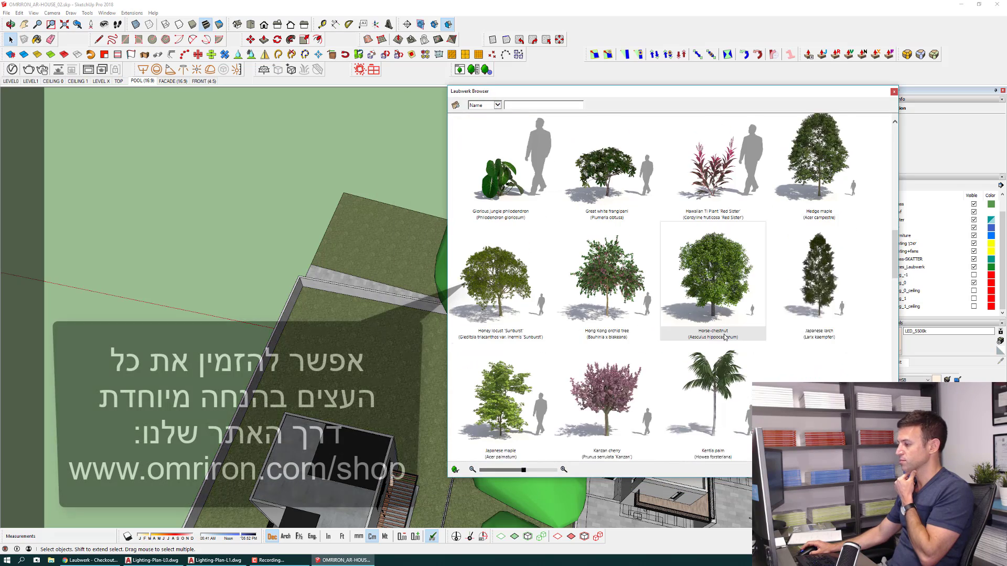
{"action": "scroll", "coordinate": [728, 343], "scroll_direction": "down", "scroll_amount": 4}
{"action": "scroll", "coordinate": [727, 342], "scroll_direction": "down", "scroll_amount": 2}
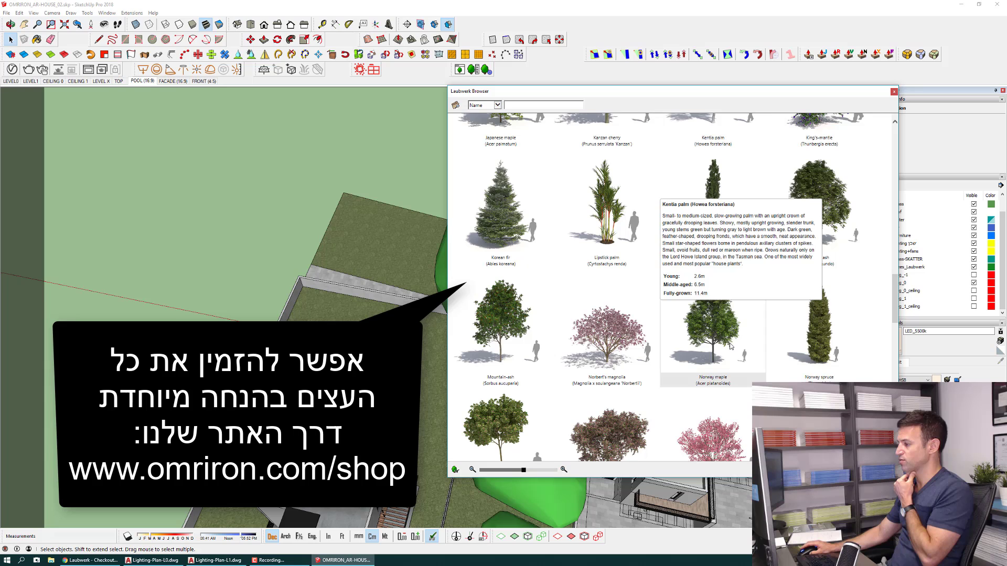
{"action": "scroll", "coordinate": [729, 345], "scroll_direction": "down", "scroll_amount": 2}
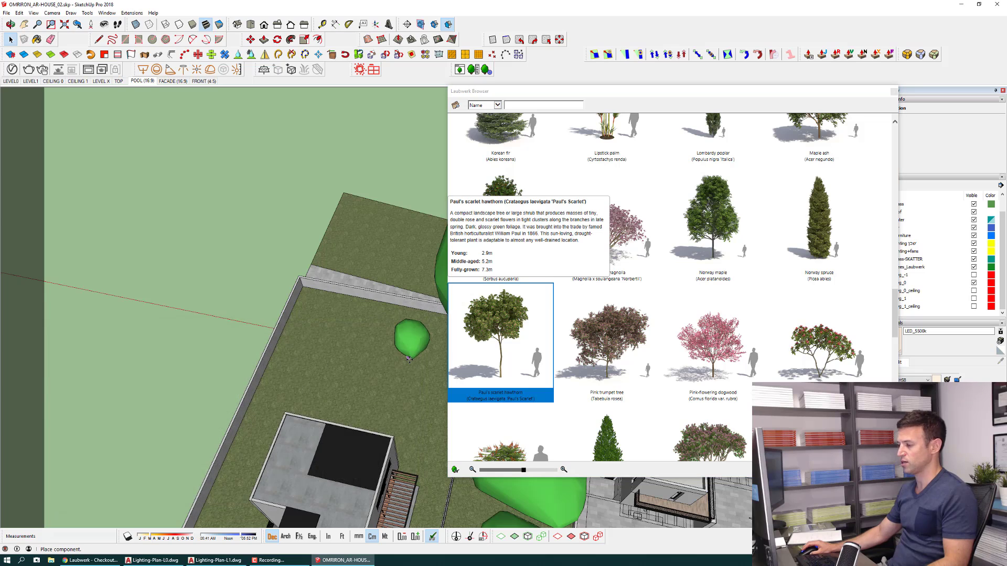
{"action": "scroll", "coordinate": [401, 385], "scroll_direction": "up", "scroll_amount": 3}
{"action": "scroll", "coordinate": [315, 378], "scroll_direction": "up", "scroll_amount": 2}
{"action": "scroll", "coordinate": [236, 367], "scroll_direction": "up", "scroll_amount": 2}
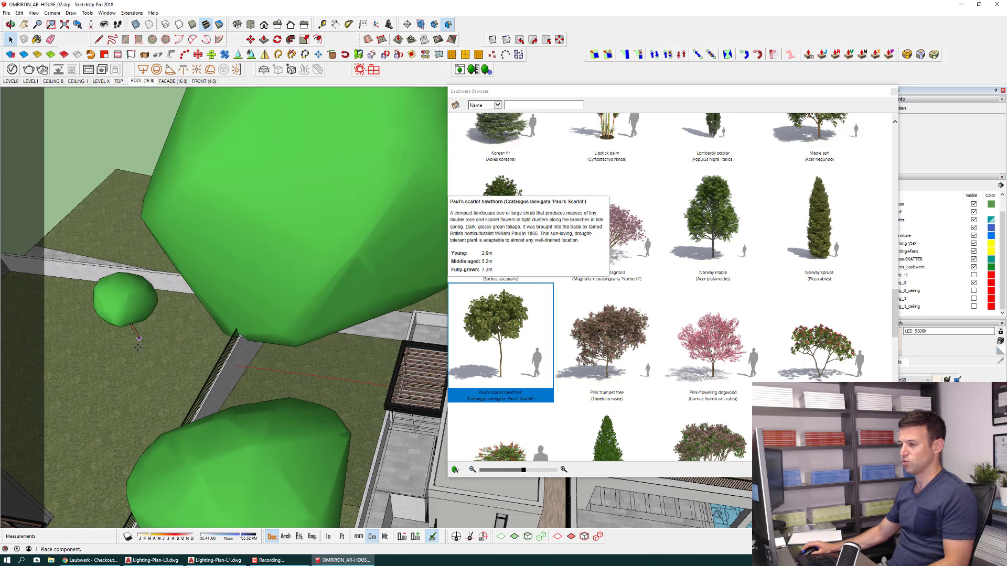
{"action": "scroll", "coordinate": [169, 365], "scroll_direction": "up", "scroll_amount": 2}
Place the hawthorn on the lawn and Ctrl-copy two more trees across the lawn.
{"action": "left_click", "coordinate": [169, 364]}
{"action": "mouse_move", "coordinate": [170, 365]}
{"action": "middle_mouse_down"}
{"action": "mouse_move", "coordinate": [388, 308]}
{"action": "mouse_move", "coordinate": [339, 279]}
{"action": "middle_mouse_up"}
{"action": "middle_click_drag", "start_coordinate": [151, 378], "coordinate": [152, 220]}
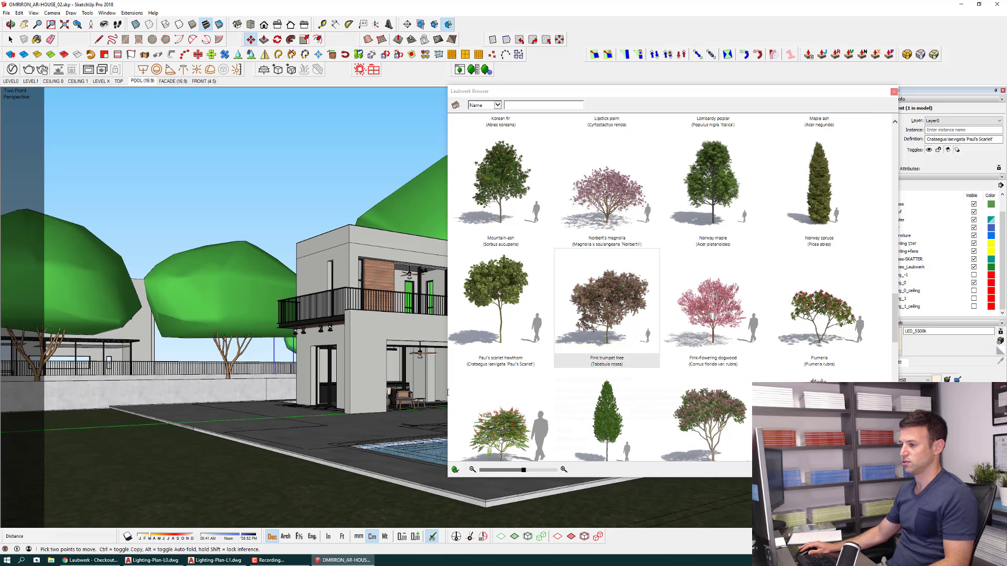
{"action": "left_click", "coordinate": [256, 470]}
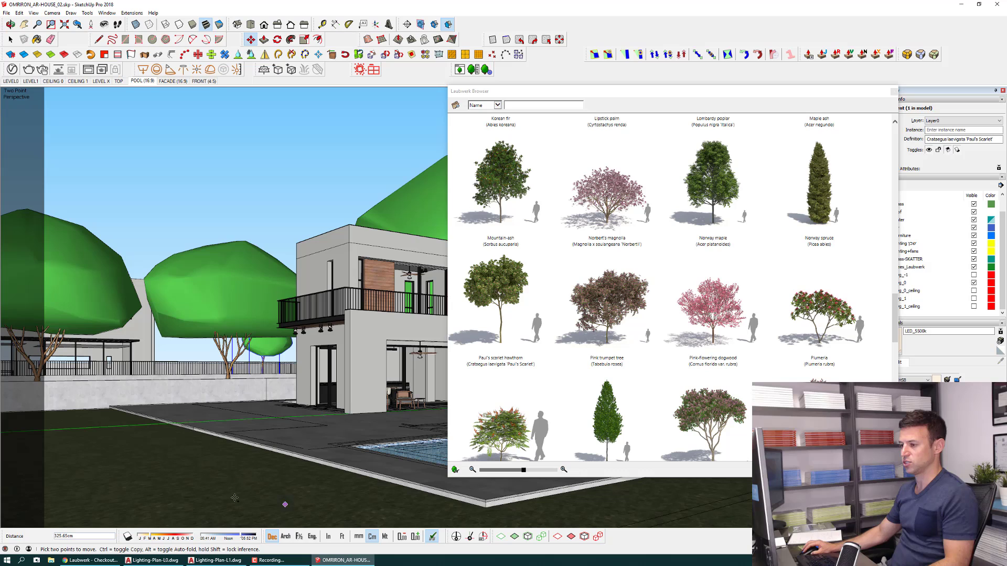
{"action": "key", "text": "ctrl"}
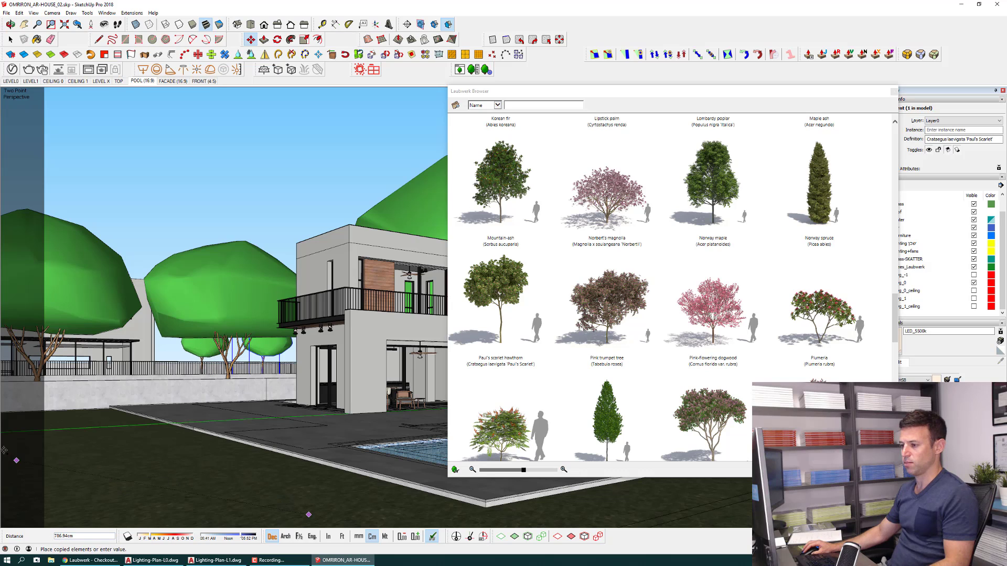
{"action": "left_click", "coordinate": [58, 466]}
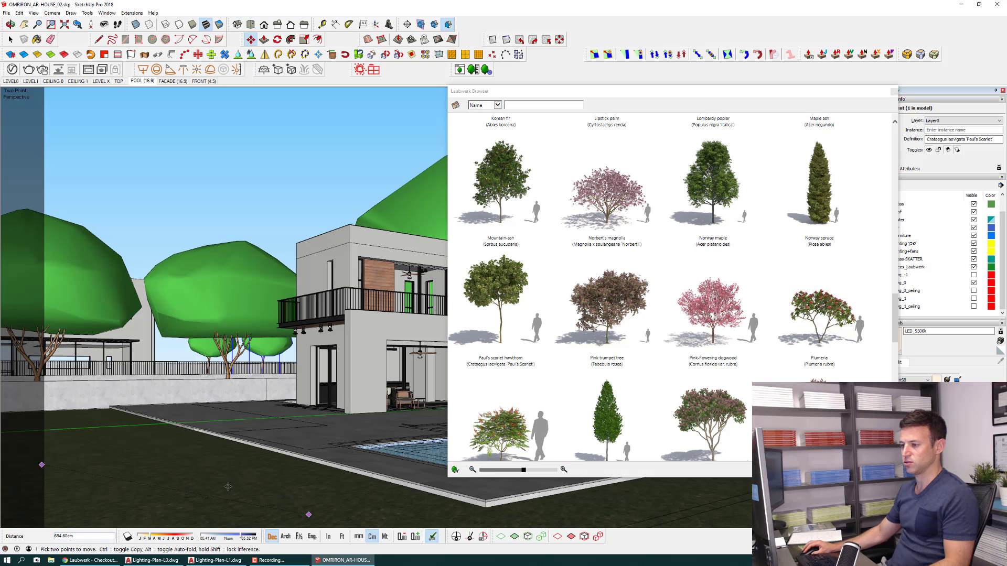
{"action": "left_click", "coordinate": [255, 508]}
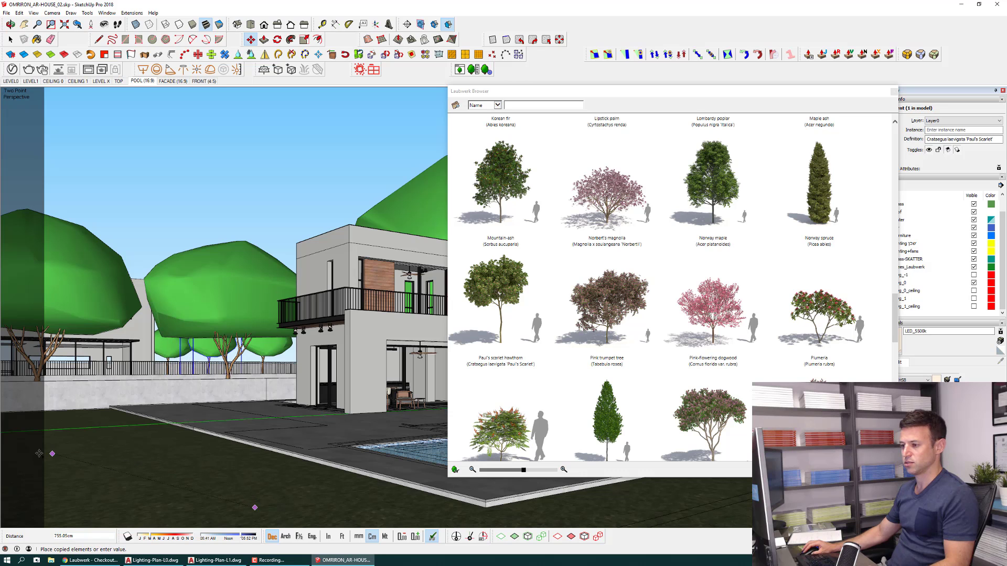
{"action": "left_click", "coordinate": [17, 452]}
Apply Random Rotate twice to the three selected trees.
{"action": "key", "text": "space"}
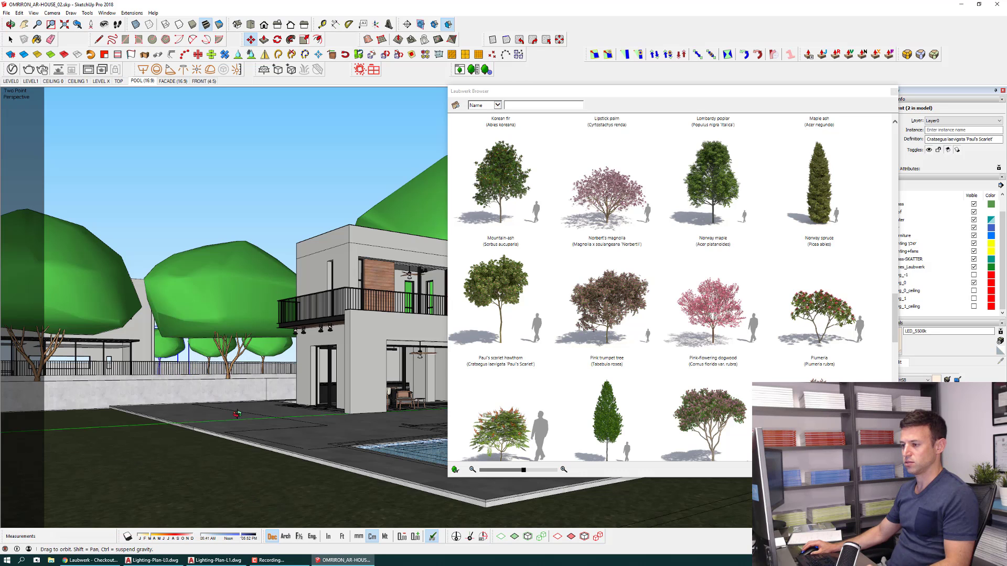
{"action": "mouse_move", "coordinate": [17, 452]}
{"action": "middle_mouse_down"}
{"action": "mouse_move", "coordinate": [253, 305]}
{"action": "mouse_move", "coordinate": [296, 404]}
{"action": "mouse_move", "coordinate": [326, 341]}
{"action": "middle_mouse_up"}
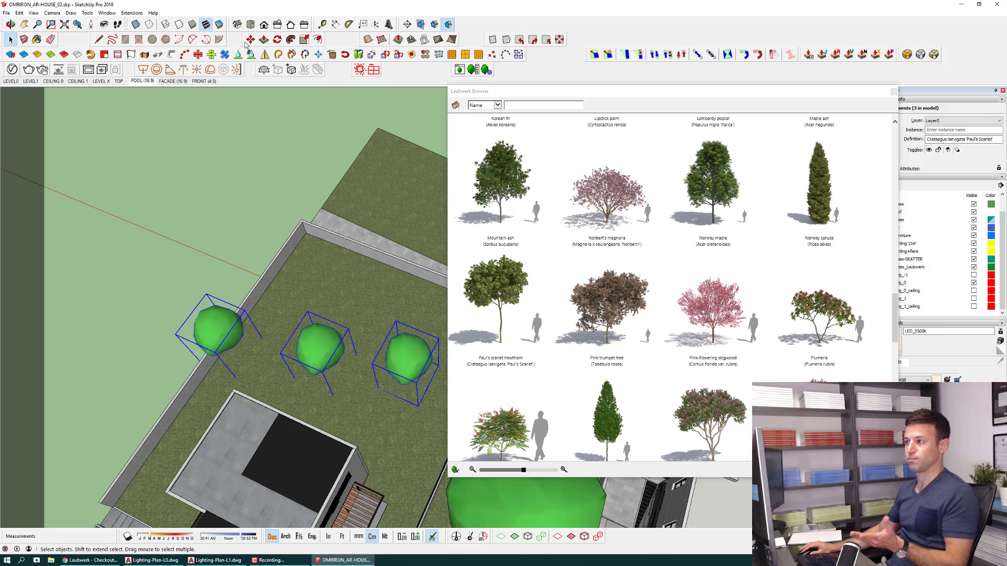
{"action": "left_click", "coordinate": [385, 58]}
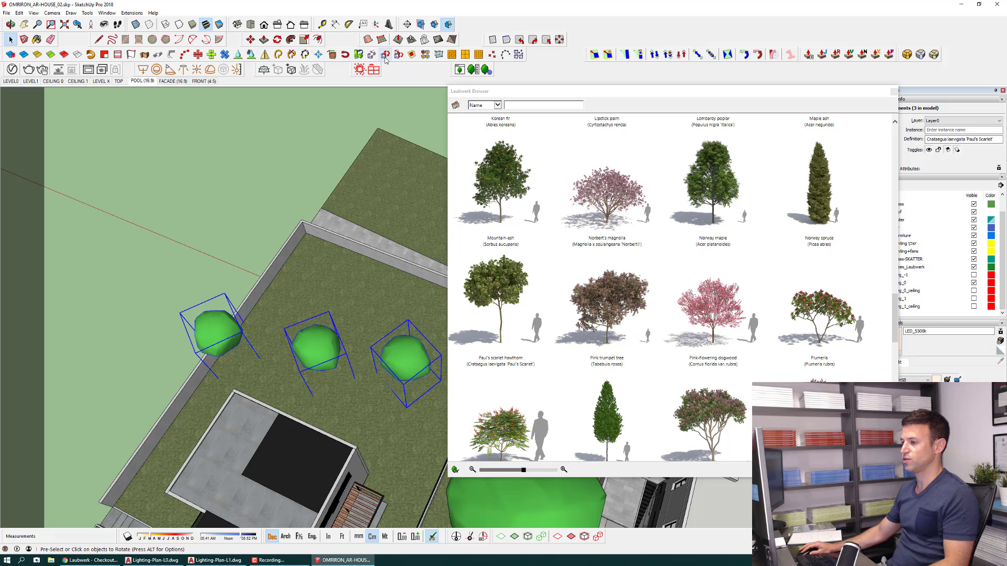
{"action": "left_click", "coordinate": [385, 59]}
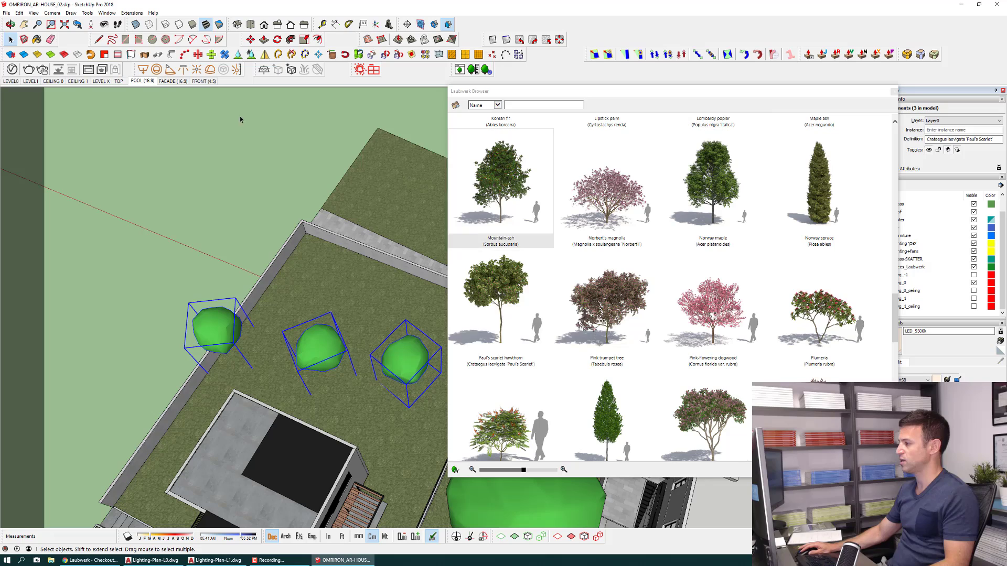
Move-copy the middle tree to a spot beside the pool.
{"action": "scroll", "coordinate": [327, 355], "scroll_direction": "up", "scroll_amount": 1}
{"action": "scroll", "coordinate": [327, 356], "scroll_direction": "down", "scroll_amount": 1}
{"action": "left_click", "coordinate": [327, 356]}
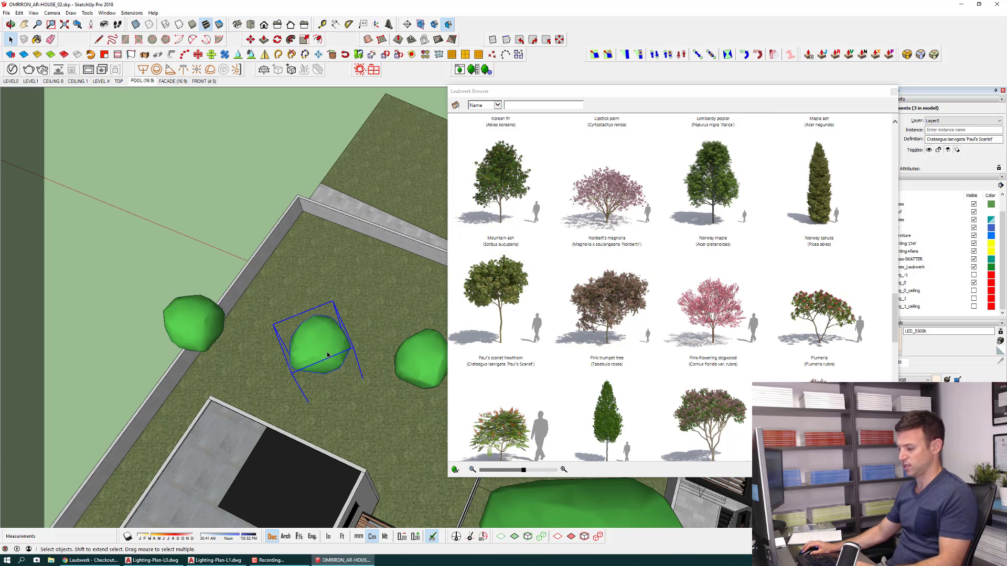
{"action": "key", "text": "m"}
{"action": "left_click", "coordinate": [327, 356], "text": "ctrl"}
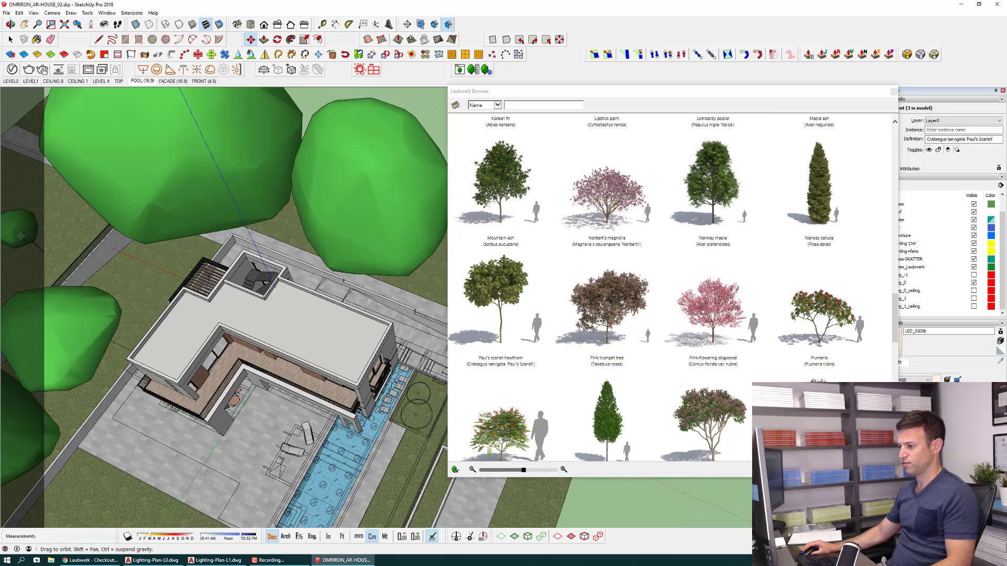
{"action": "middle_click_drag", "start_coordinate": [328, 356], "coordinate": [280, 254]}
{"action": "scroll", "coordinate": [280, 254], "scroll_direction": "up", "scroll_amount": 2}
{"action": "scroll", "coordinate": [280, 254], "scroll_direction": "up", "scroll_amount": 3}
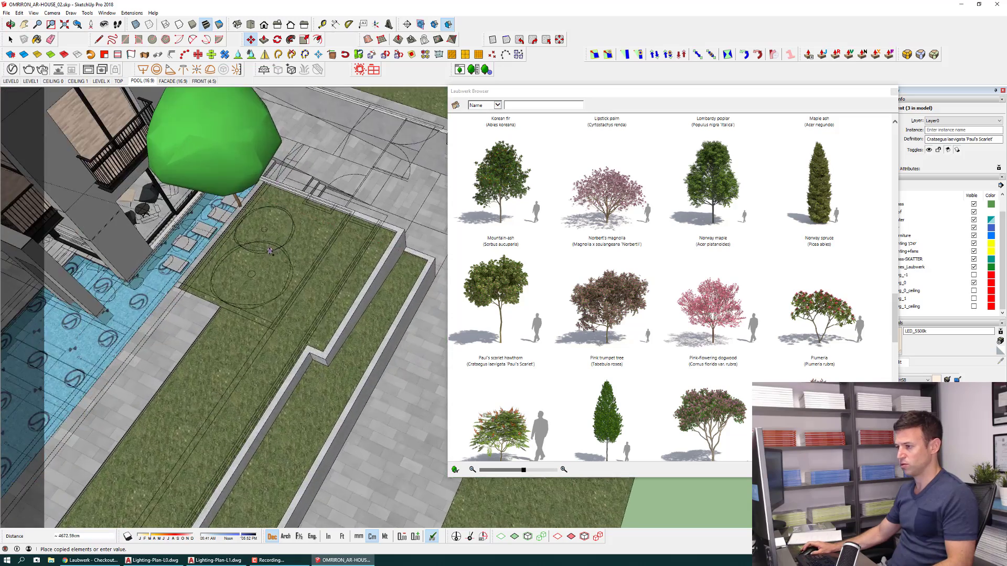
{"action": "scroll", "coordinate": [279, 254], "scroll_direction": "up", "scroll_amount": 2}
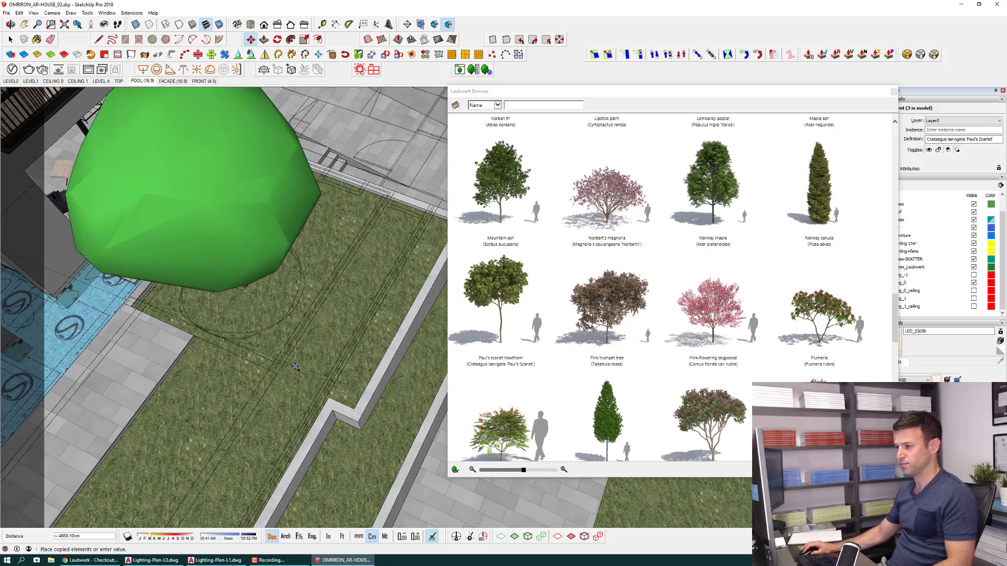
{"action": "middle_click_drag", "start_coordinate": [290, 362], "coordinate": [242, 177]}
{"action": "middle_click_drag", "start_coordinate": [286, 120], "coordinate": [284, 271]}
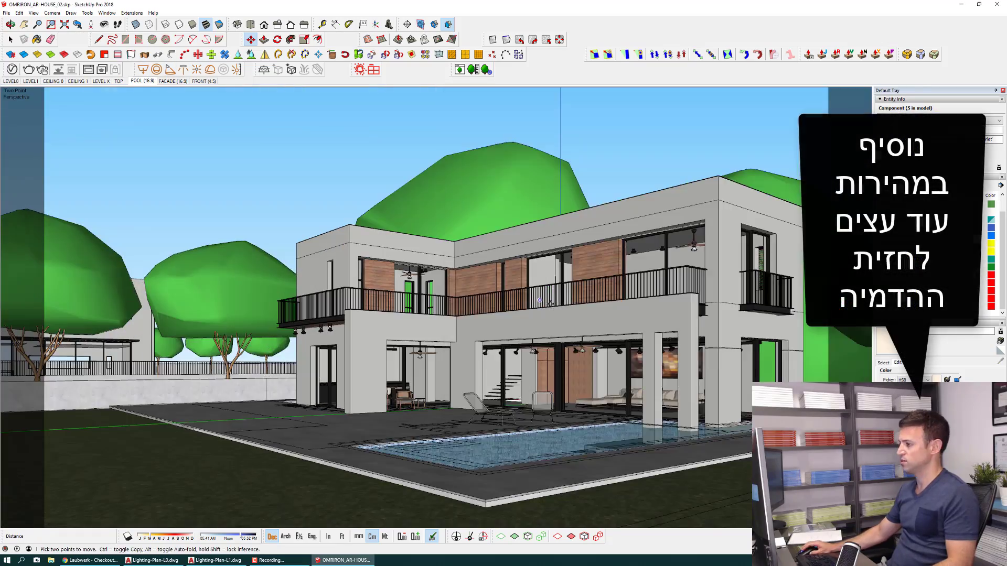
{"action": "mouse_move", "coordinate": [540, 300]}
{"action": "middle_mouse_down"}
{"action": "mouse_move", "coordinate": [505, 326]}
{"action": "mouse_move", "coordinate": [488, 293]}
{"action": "middle_mouse_up"}
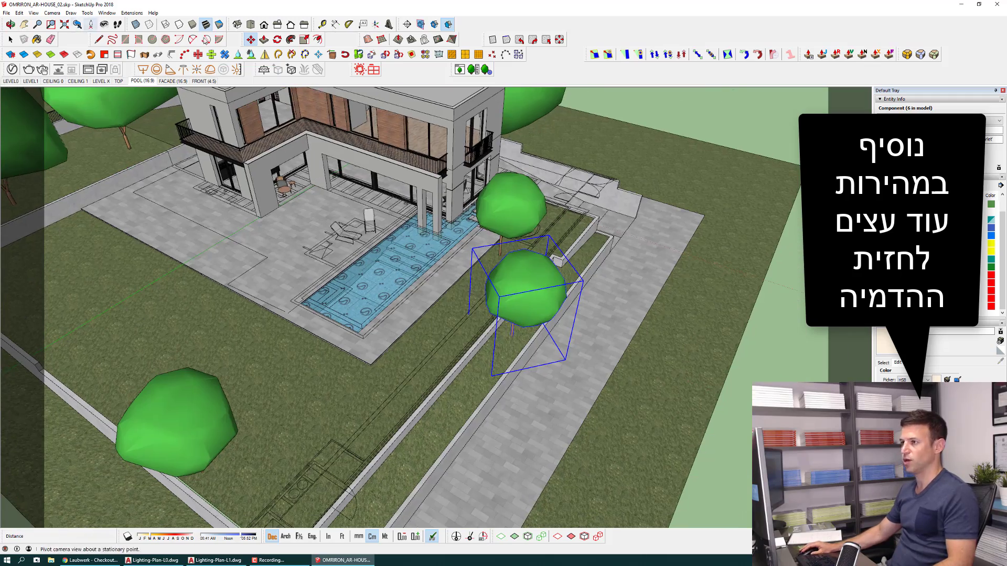
{"action": "left_click", "coordinate": [128, 536]}
Give the poolside tree a different model variant in Plant Attributes.
{"action": "right_click", "coordinate": [539, 277]}
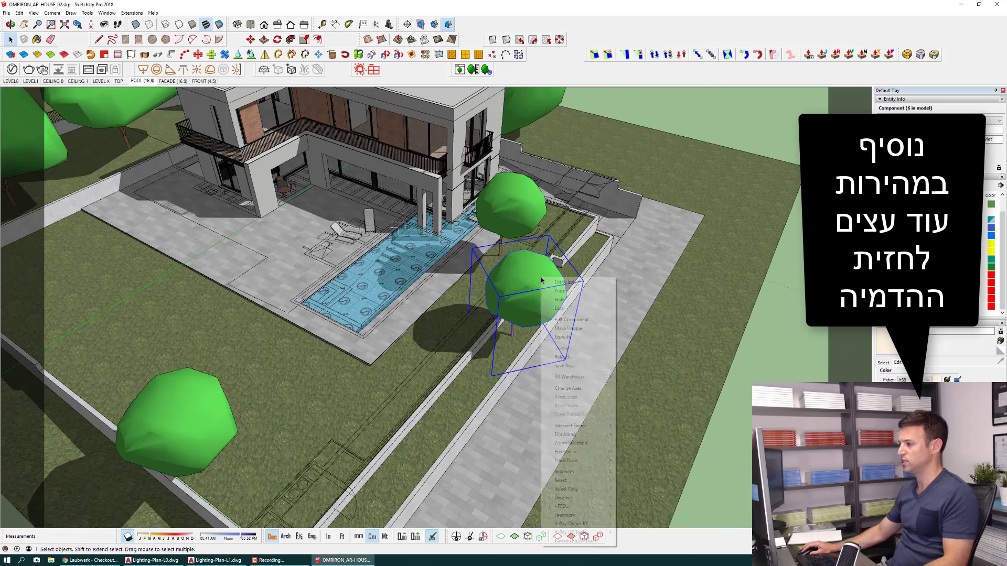
{"action": "left_click", "coordinate": [561, 342]}
{"action": "left_click", "coordinate": [473, 71]}
{"action": "left_click", "coordinate": [451, 211]}
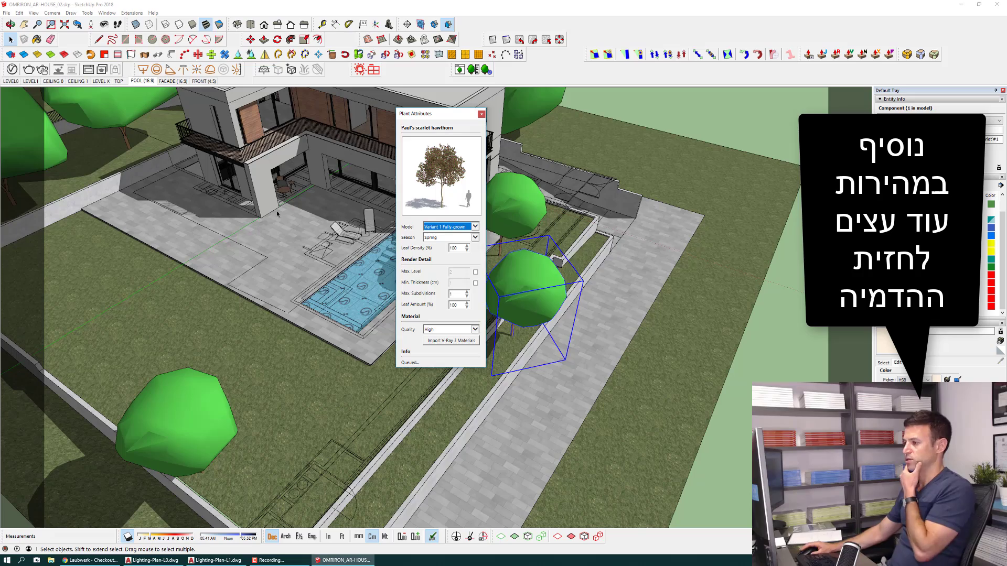
{"action": "left_click", "coordinate": [472, 362]}
Copy another tree onto the lower lawn.
{"action": "scroll", "coordinate": [524, 367], "scroll_direction": "down", "scroll_amount": 3}
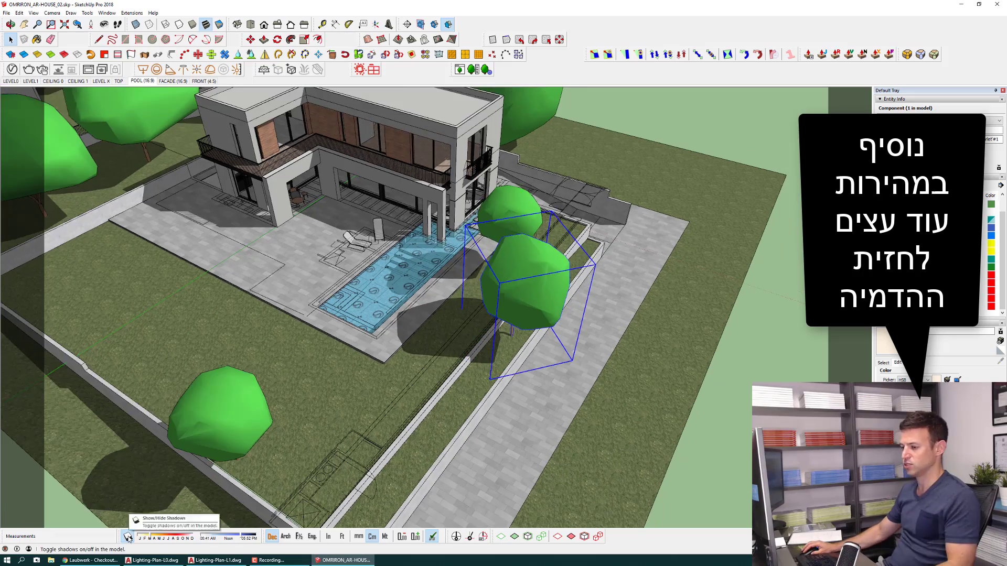
{"action": "scroll", "coordinate": [524, 367], "scroll_direction": "down", "scroll_amount": 2}
{"action": "key", "text": "m"}
{"action": "key", "text": "ctrl"}
{"action": "left_click", "coordinate": [544, 299]}
{"action": "left_click", "coordinate": [585, 418]}
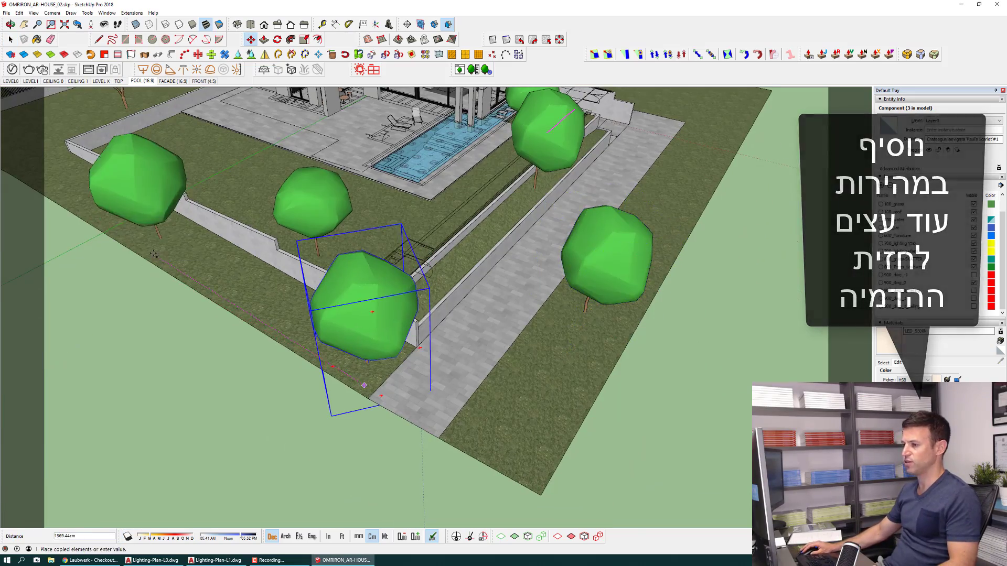
Switch the selected trees to another model variant in Plant Attributes.
{"action": "right_click", "coordinate": [548, 256]}
{"action": "key", "text": "Escape"}
{"action": "scroll", "coordinate": [571, 307], "scroll_direction": "down", "scroll_amount": 2}
{"action": "left_click", "coordinate": [474, 71]}
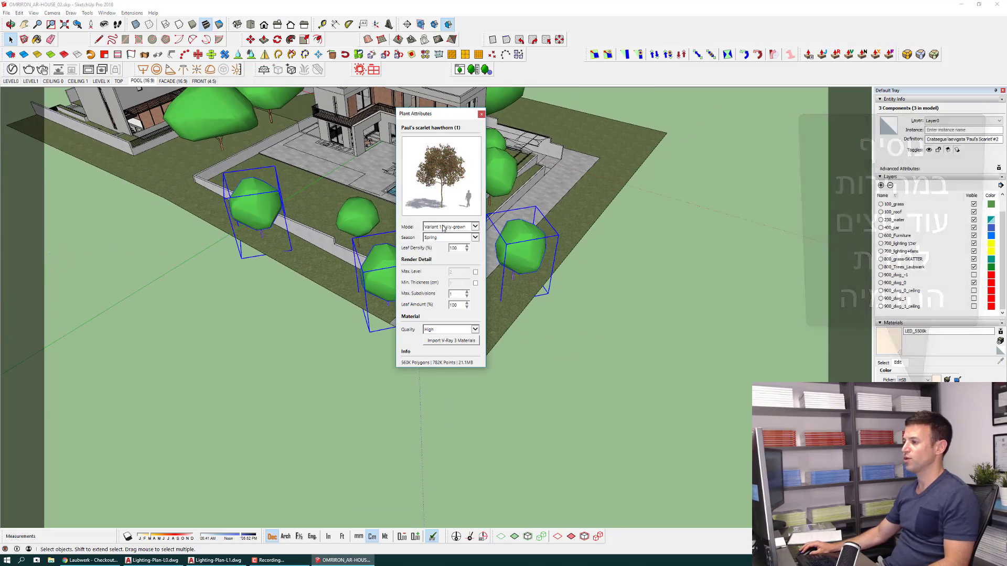
{"action": "left_click", "coordinate": [449, 213]}
{"action": "left_click", "coordinate": [472, 361]}
From the POOL scene, shift the selected tree slightly to the left.
{"action": "left_click", "coordinate": [145, 80]}
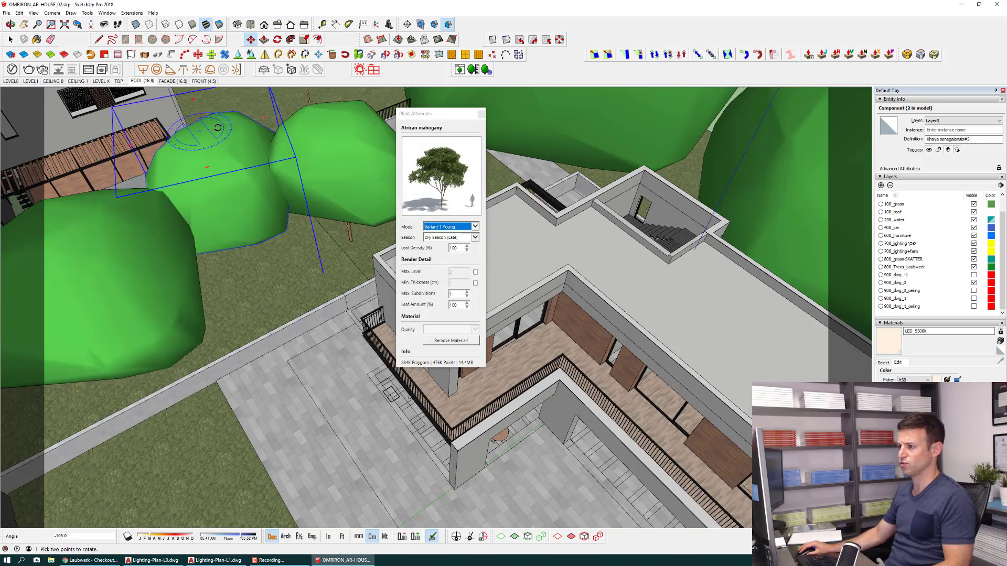
{"action": "left_click", "coordinate": [144, 81]}
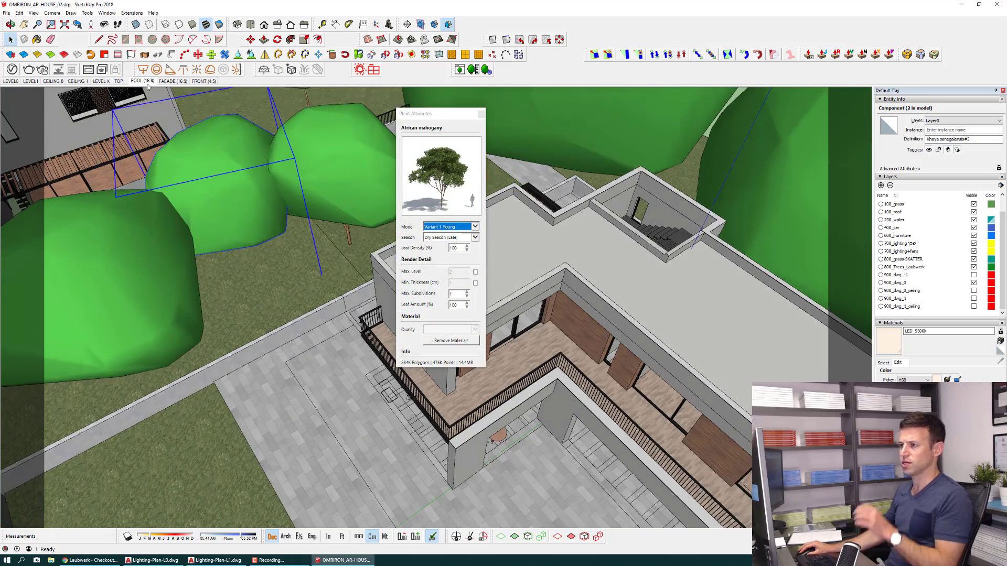
{"action": "key", "text": "m"}
{"action": "left_click", "coordinate": [229, 350]}
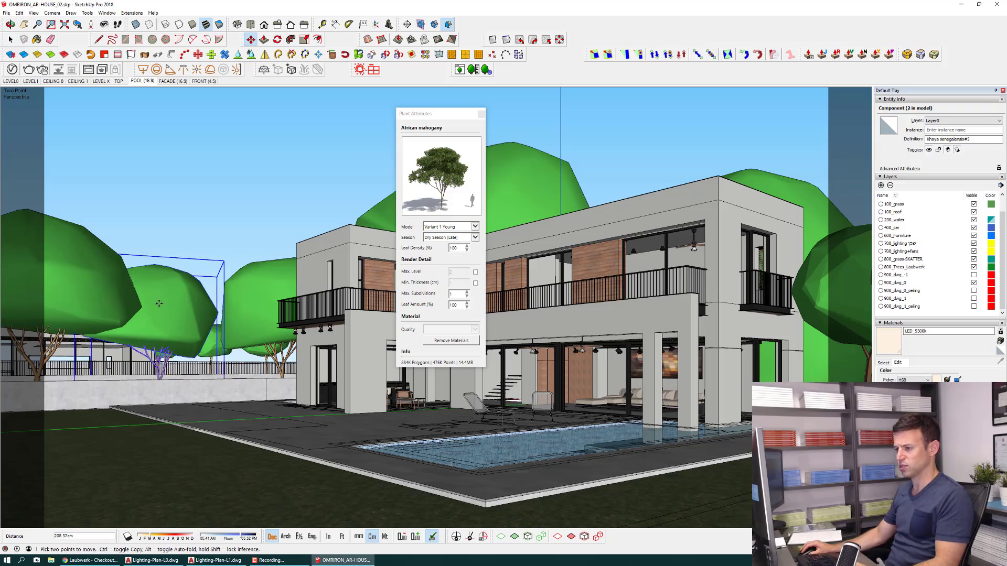
{"action": "key", "text": "space"}
{"action": "middle_click_drag", "start_coordinate": [367, 236], "coordinate": [283, 340]}
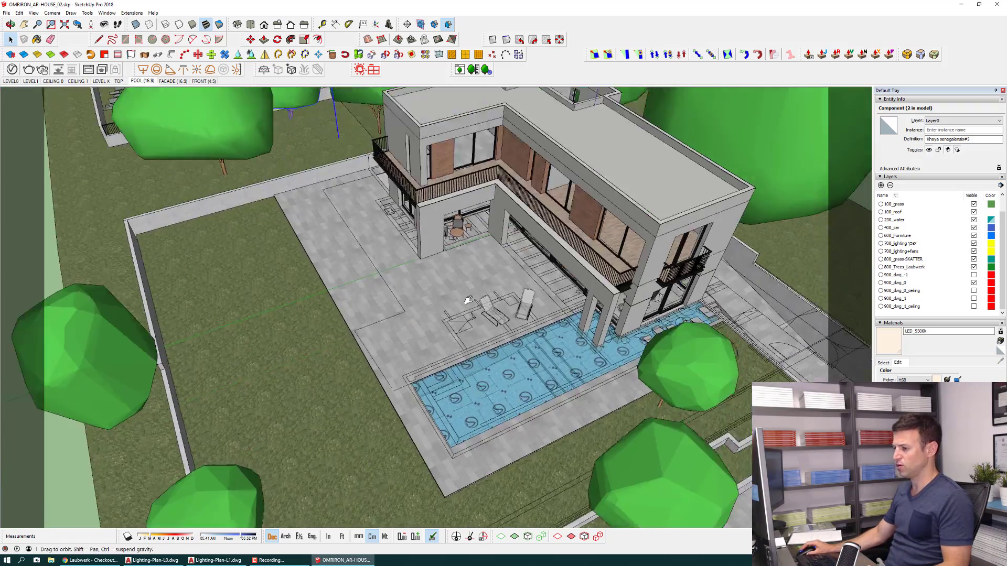
{"action": "scroll", "coordinate": [315, 335], "scroll_direction": "up", "scroll_amount": 5}
Make the painted area the grass include zone and add two rocks as exclusions.
{"action": "left_click", "coordinate": [359, 70]}
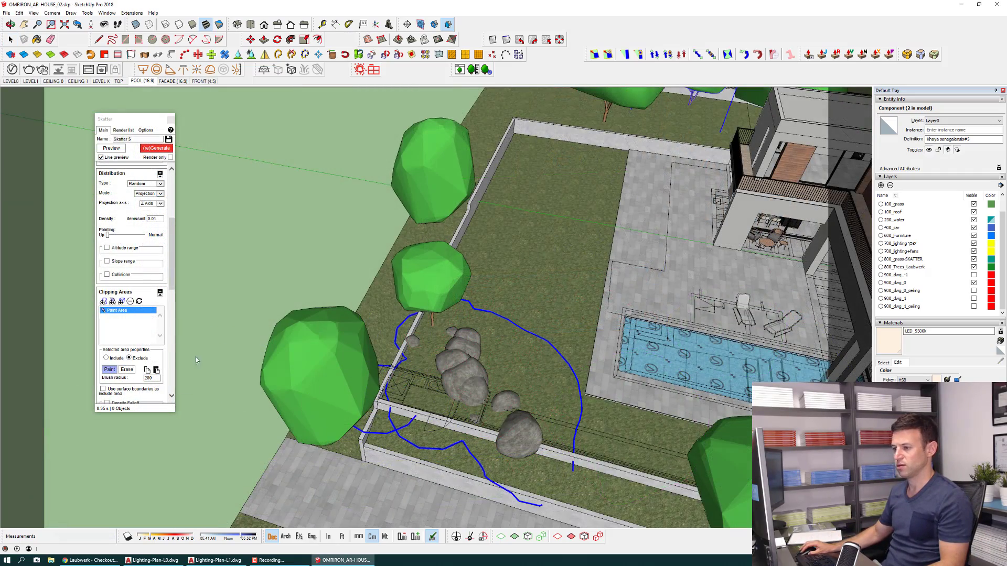
{"action": "left_click", "coordinate": [106, 358]}
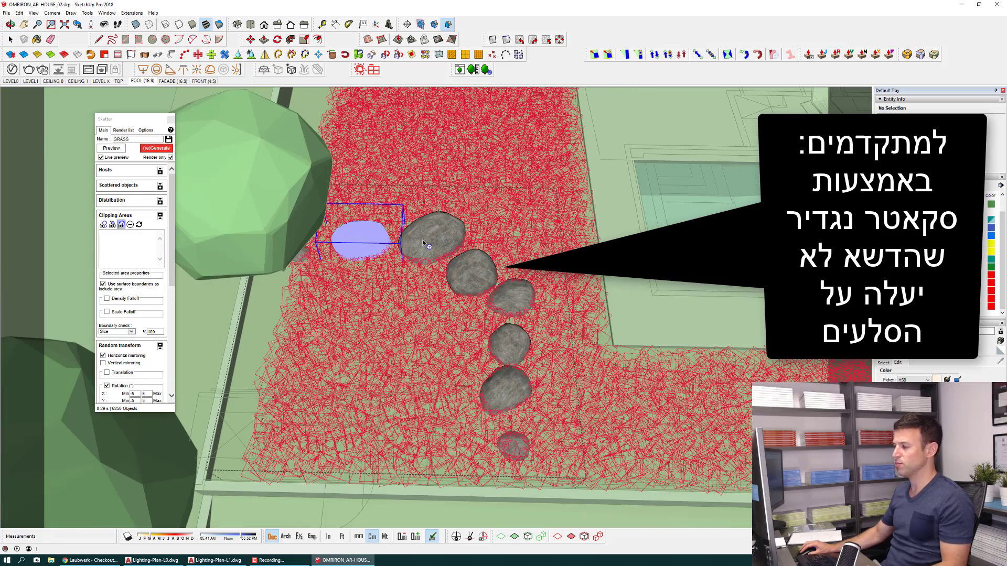
{"action": "left_click", "coordinate": [424, 244]}
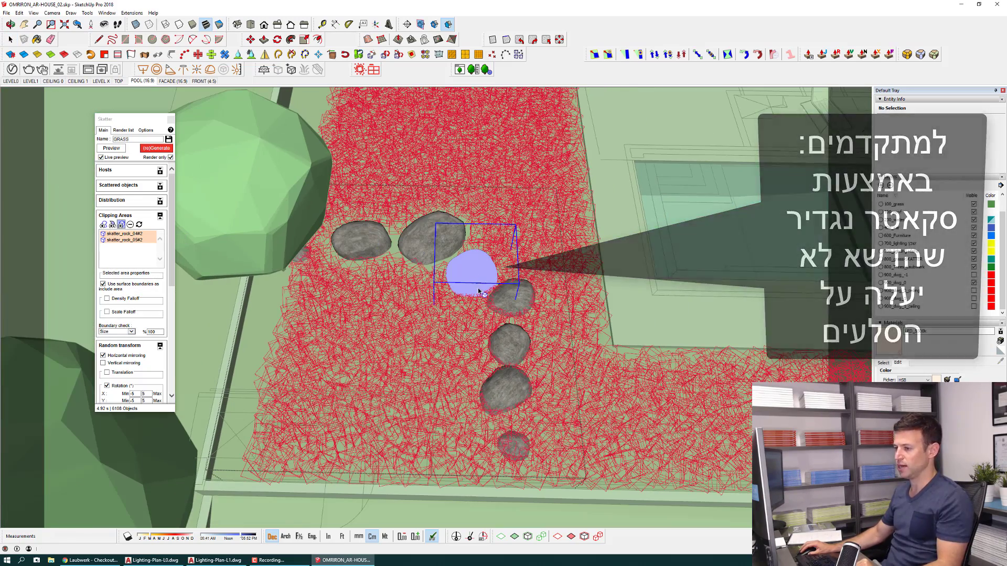
{"action": "left_click", "coordinate": [470, 270]}
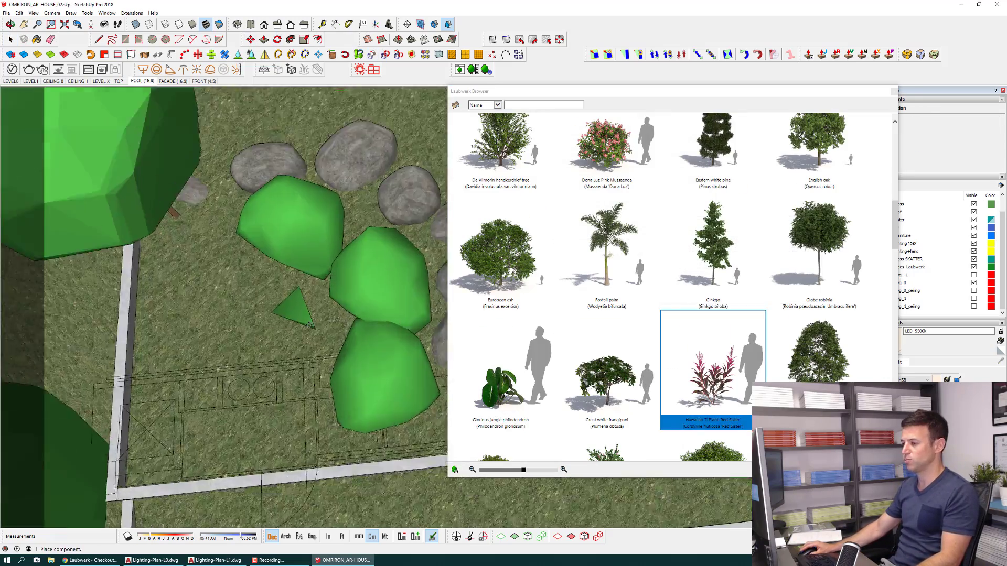
Set the shrub to Variant 3 Fully-grown and make the Dona Luz shrub unique.
{"action": "left_click", "coordinate": [474, 226]}
{"action": "left_click", "coordinate": [446, 251]}
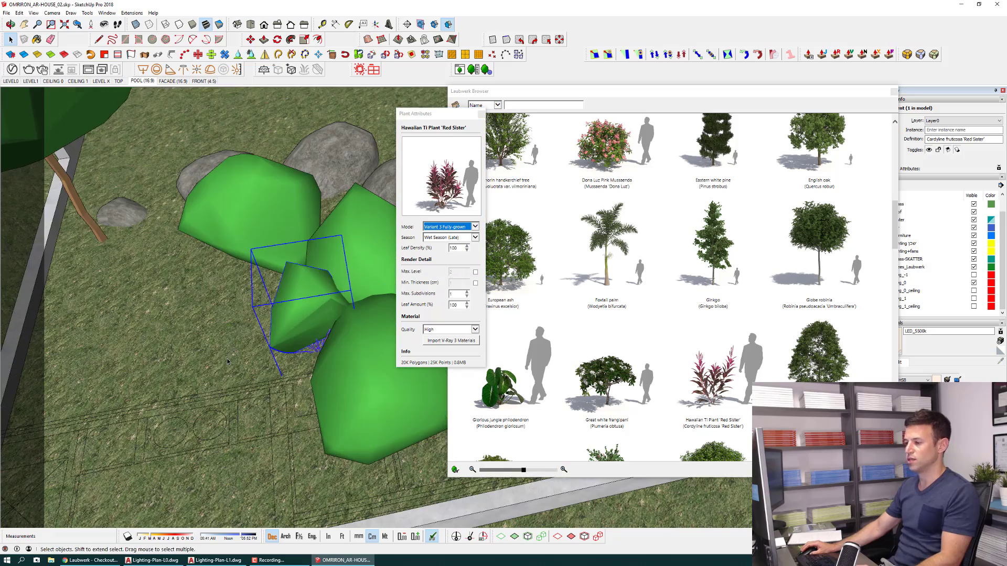
{"action": "left_click", "coordinate": [142, 81]}
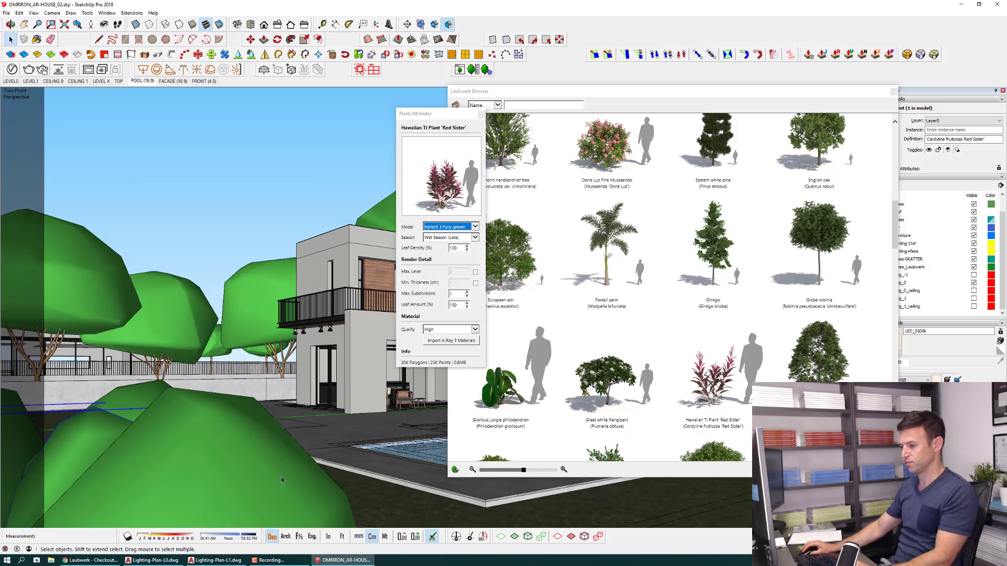
{"action": "left_click", "coordinate": [302, 434]}
{"action": "right_click", "coordinate": [302, 435]}
{"action": "left_click", "coordinate": [330, 218]}
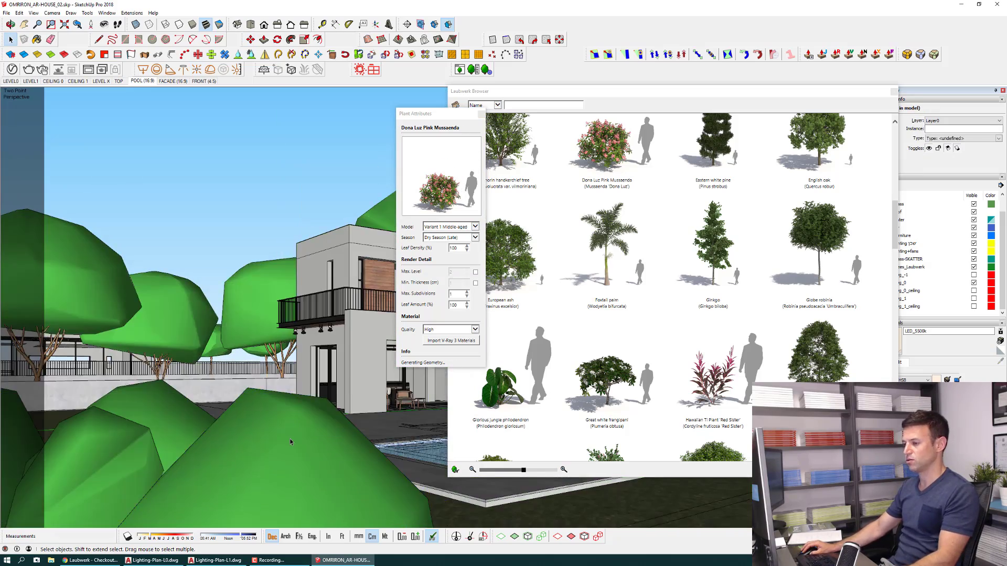
{"action": "left_click", "coordinate": [475, 227]}
{"action": "left_click", "coordinate": [445, 234]}
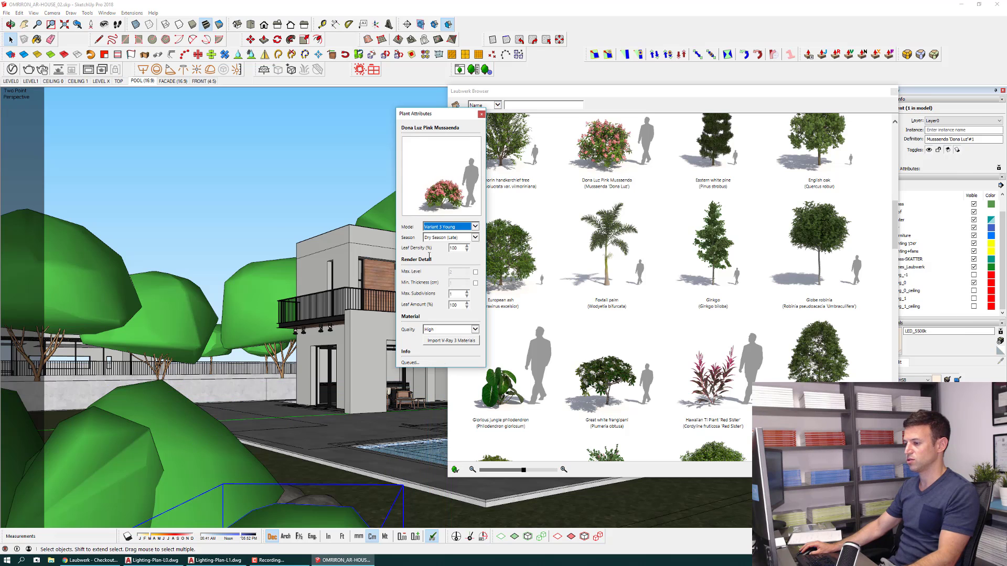
Switch the foreground shrub to the Variant 2 Middle-aged model.
{"action": "right_click", "coordinate": [192, 181]}
{"action": "key", "text": "Escape"}
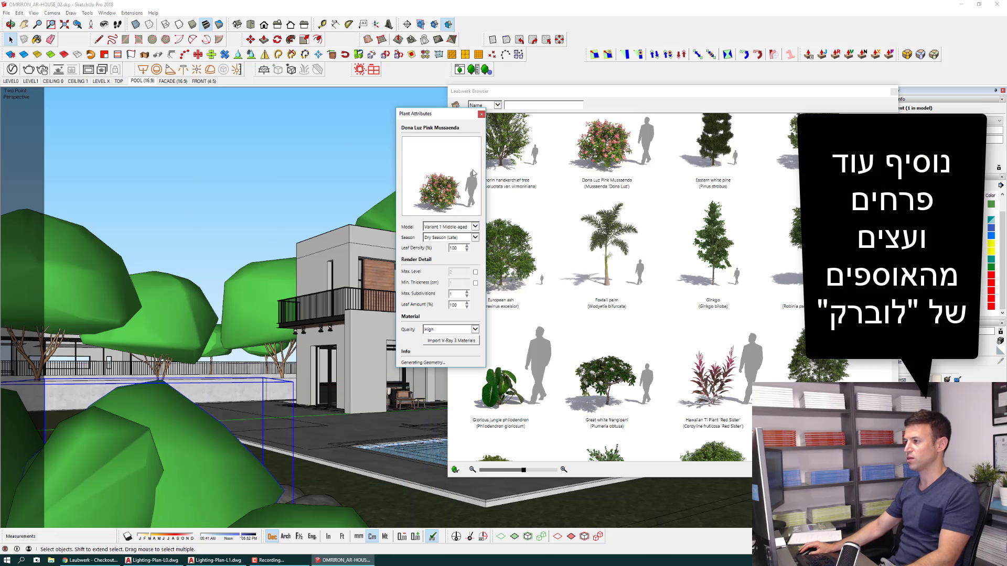
{"action": "left_click", "coordinate": [445, 227]}
{"action": "left_click", "coordinate": [459, 244]}
{"action": "middle_click_drag", "start_coordinate": [314, 367], "coordinate": [183, 421]}
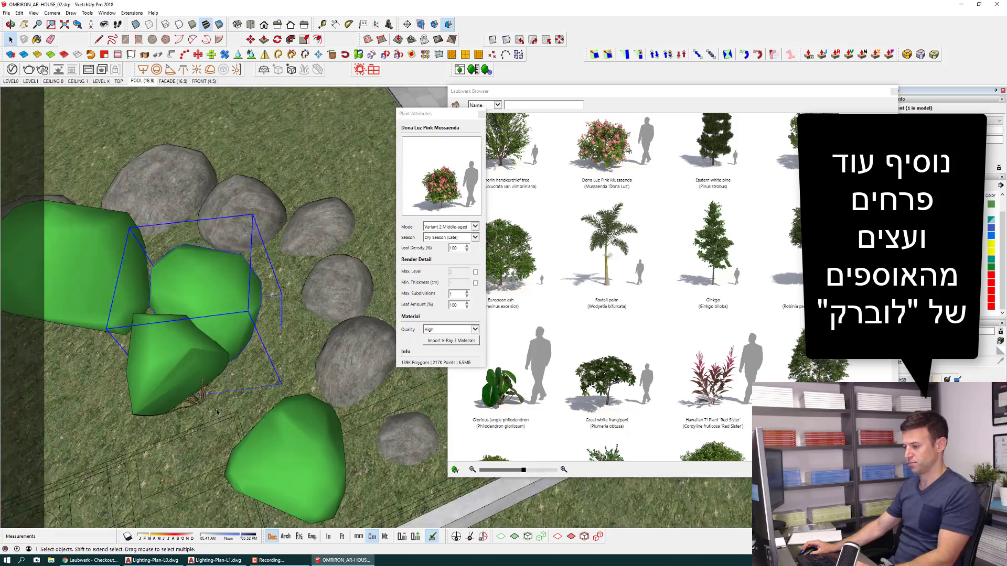
{"action": "scroll", "coordinate": [184, 421], "scroll_direction": "down", "scroll_amount": 5}
Copy the shrub beside the original and array it into a row with 3x.
{"action": "key", "text": "m"}
{"action": "scroll", "coordinate": [226, 309], "scroll_direction": "up", "scroll_amount": 5}
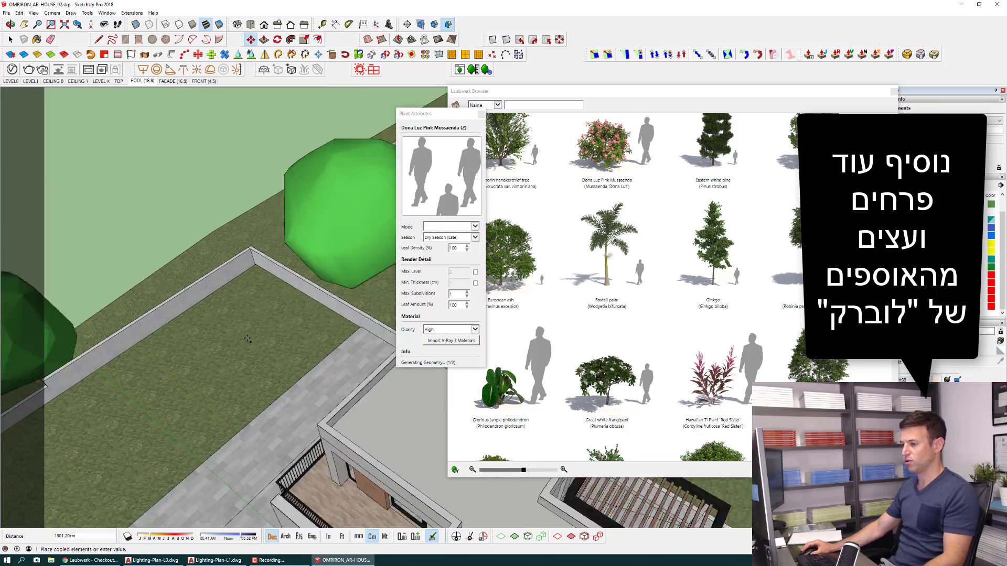
{"action": "scroll", "coordinate": [225, 309], "scroll_direction": "up", "scroll_amount": 3}
{"action": "scroll", "coordinate": [333, 254], "scroll_direction": "down", "scroll_amount": 3}
{"action": "scroll", "coordinate": [332, 255], "scroll_direction": "down", "scroll_amount": 3}
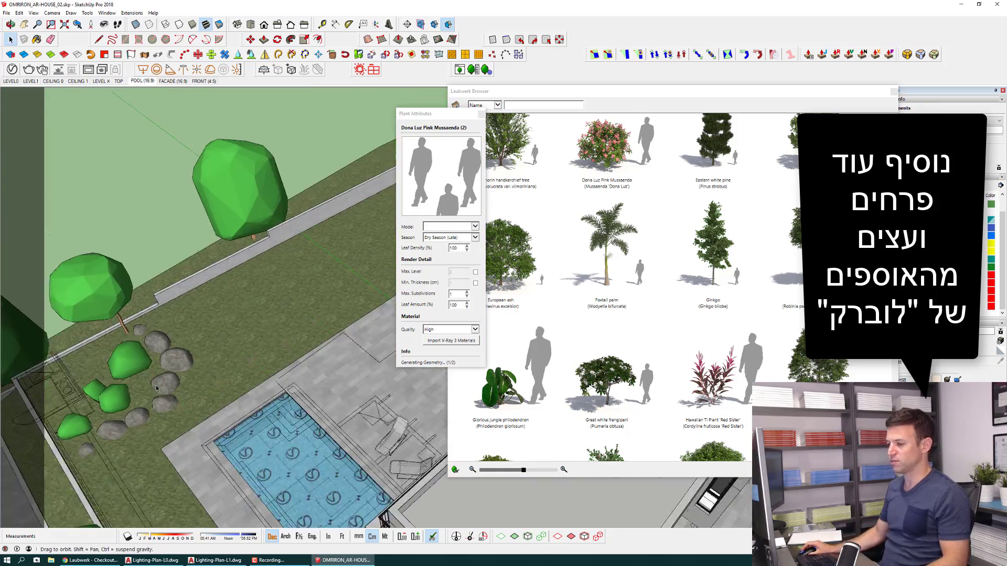
{"action": "scroll", "coordinate": [332, 255], "scroll_direction": "up", "scroll_amount": 2}
{"action": "scroll", "coordinate": [333, 254], "scroll_direction": "up", "scroll_amount": 4}
{"action": "middle_click_drag", "start_coordinate": [332, 254], "coordinate": [173, 430]}
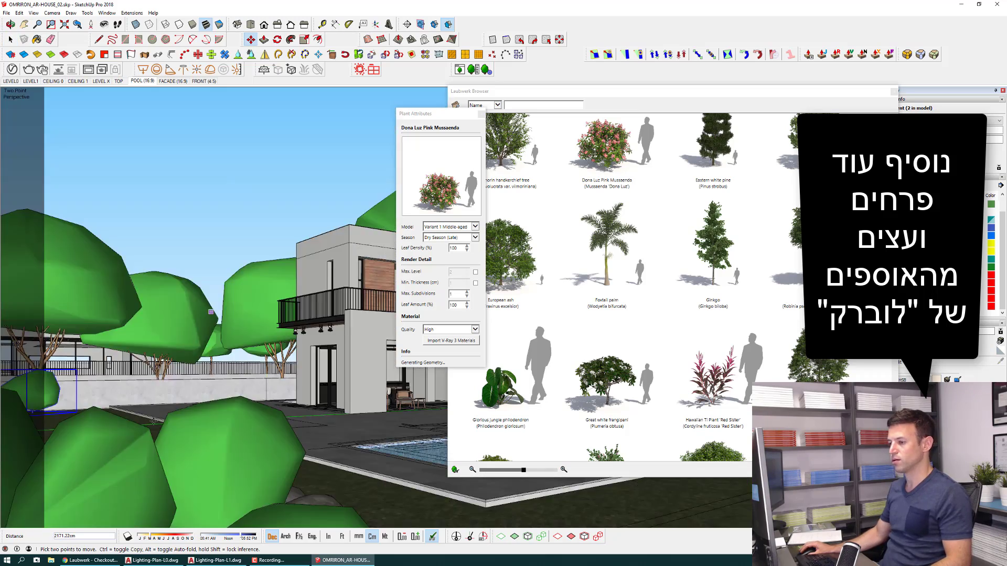
{"action": "scroll", "coordinate": [173, 430], "scroll_direction": "up", "scroll_amount": 5}
{"action": "left_click", "coordinate": [164, 446]}
{"action": "type", "text": "3x"}
{"action": "key", "text": "Return"}
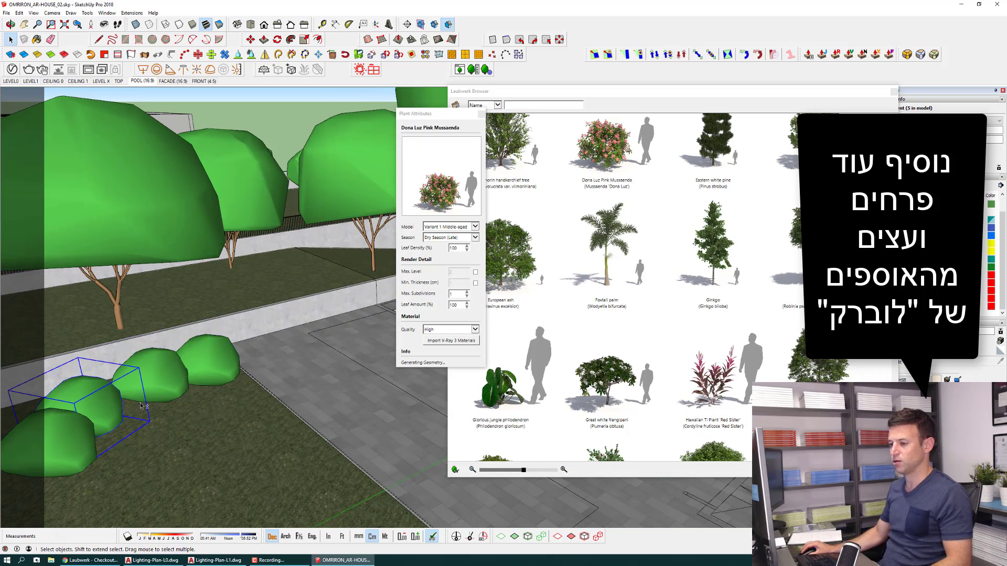
{"action": "key", "text": "space"}
In the top-down view, place a shrub copy among the rocks.
{"action": "left_click", "coordinate": [605, 147]}
{"action": "middle_click_drag", "start_coordinate": [315, 262], "coordinate": [315, 157]}
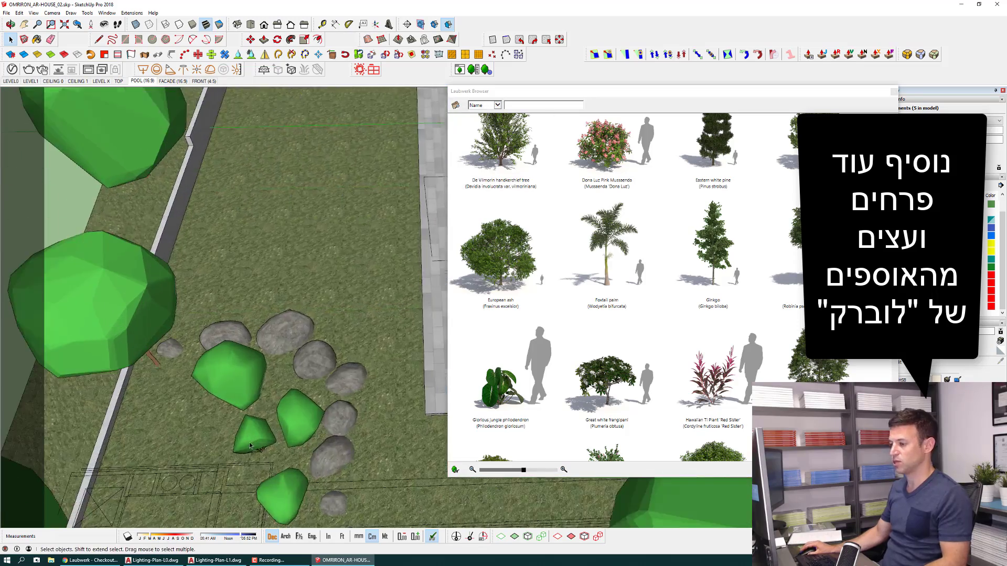
{"action": "scroll", "coordinate": [359, 154], "scroll_direction": "up", "scroll_amount": 3}
{"action": "left_click", "coordinate": [359, 154]}
{"action": "key", "text": "space"}
{"action": "key", "text": "Page_Up"}
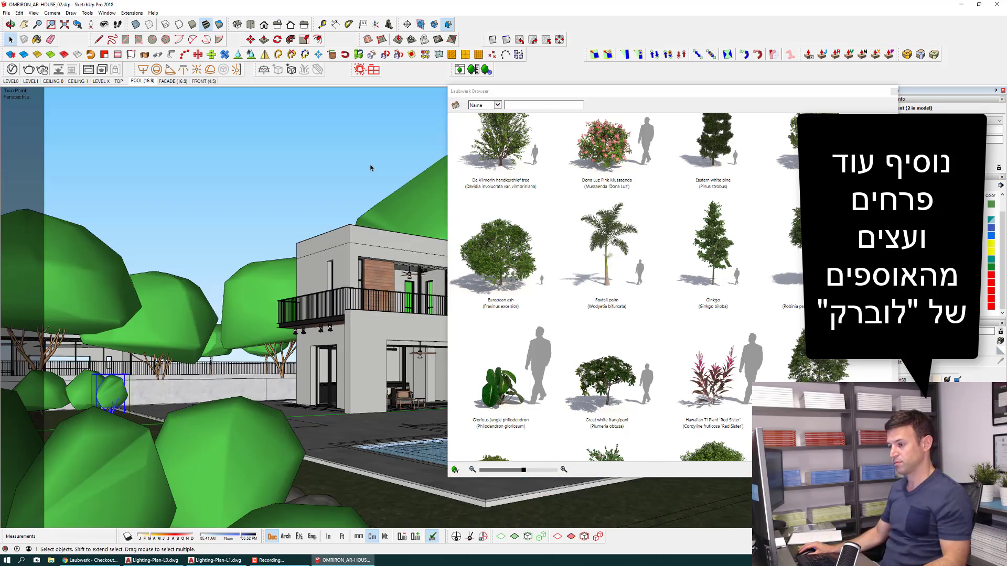
Change the shrub near the fence to the Variant 2 Young model.
{"action": "left_click", "coordinate": [472, 69]}
{"action": "left_click", "coordinate": [462, 226]}
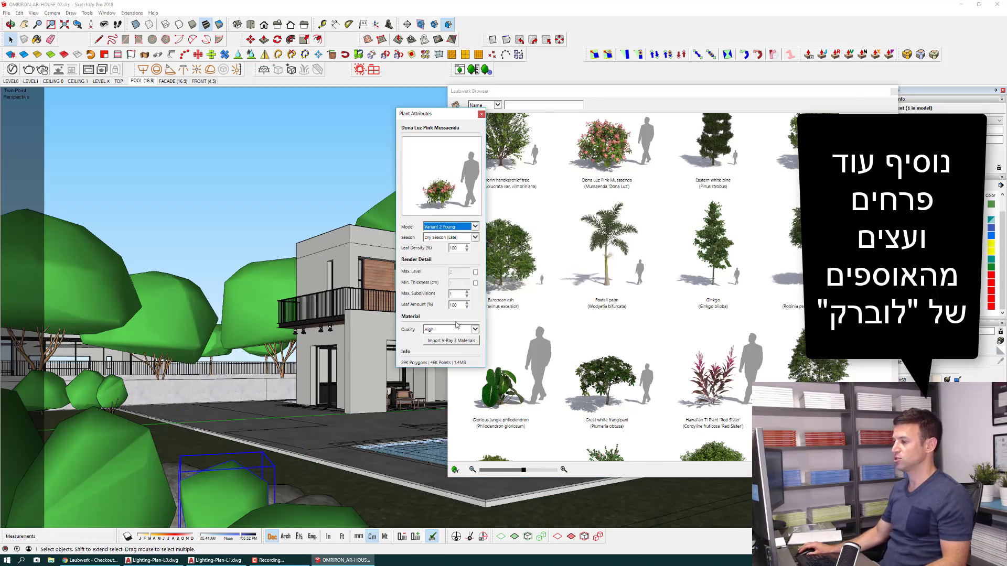
{"action": "left_click", "coordinate": [482, 113]}
{"action": "key", "text": "Page_Down"}
Copy the young shrub along the planter edge and rotate the four copies.
{"action": "key", "text": "m"}
{"action": "left_click", "coordinate": [423, 297], "text": "ctrl"}
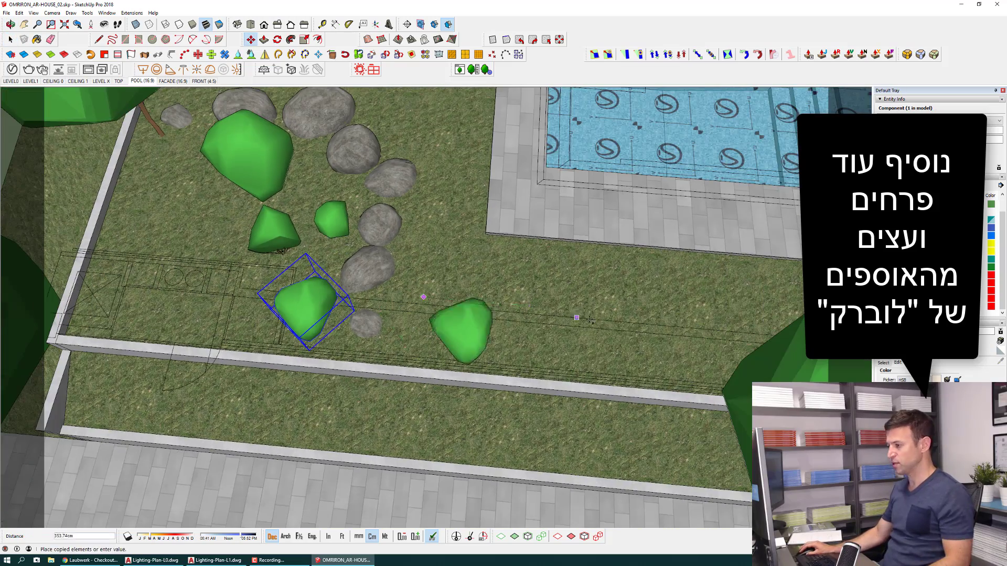
{"action": "left_click", "coordinate": [577, 317]}
{"action": "left_click", "coordinate": [385, 54]}
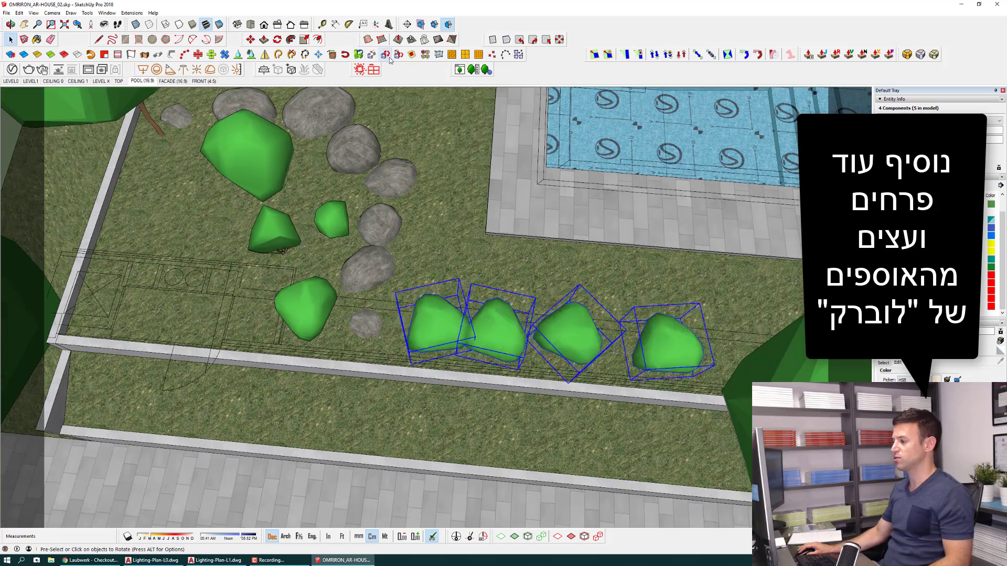
{"action": "key", "text": "space"}
{"action": "key", "text": "Page_Down"}
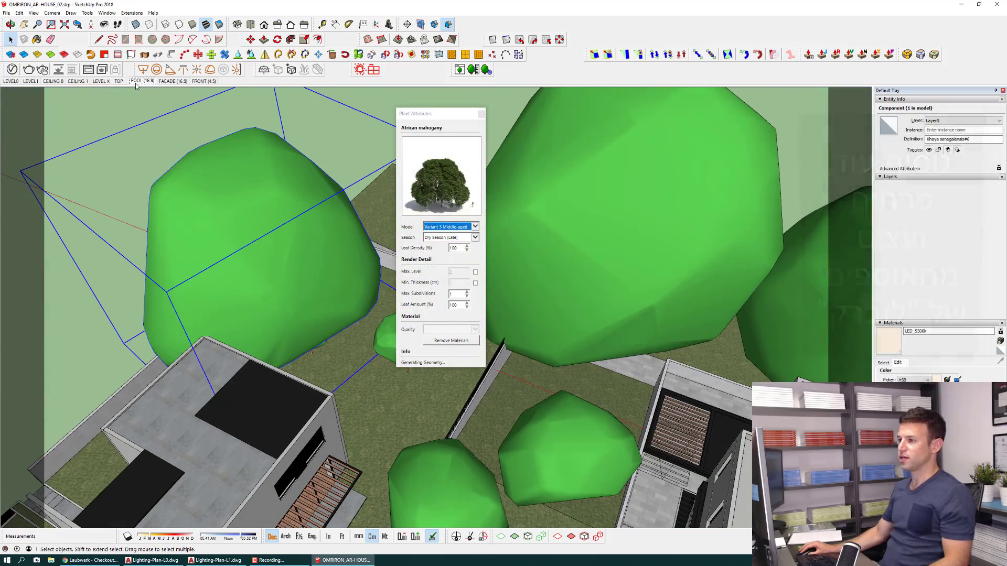
Go back to the POOL scene, close Plant Attributes, File > Save, then open V-Ray Asset Editor.
{"action": "left_click", "coordinate": [138, 81]}
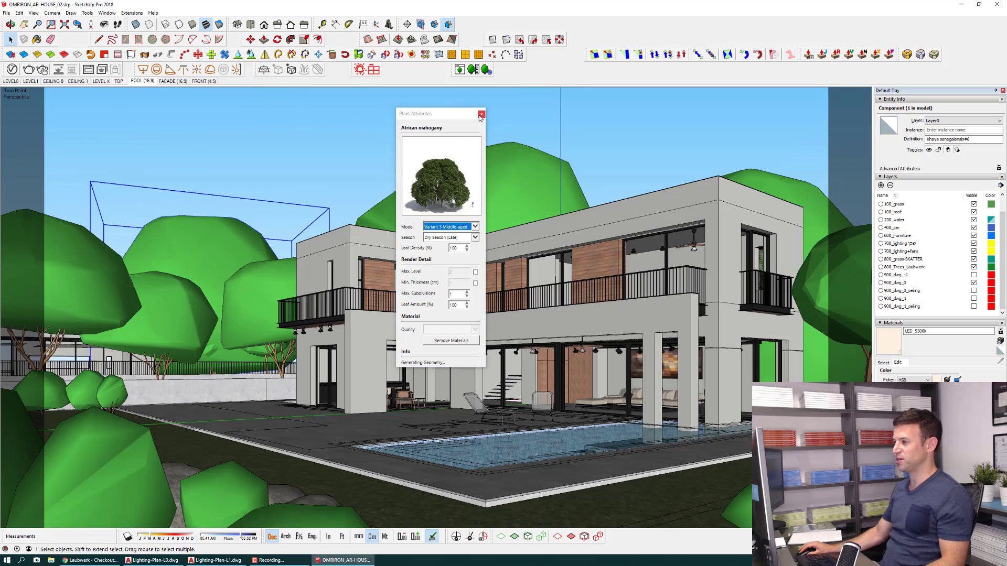
{"action": "left_click", "coordinate": [481, 114]}
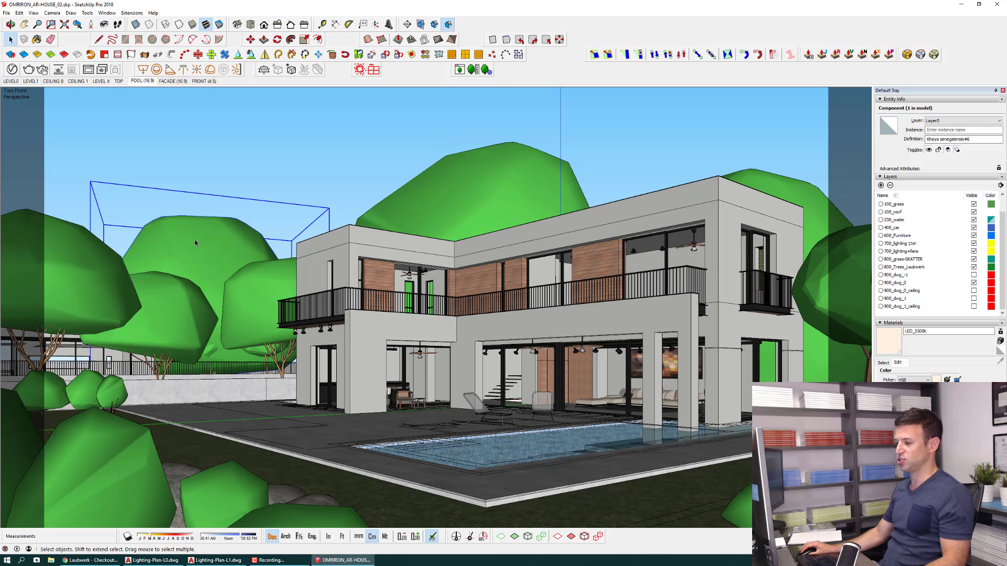
{"action": "left_click", "coordinate": [6, 12]}
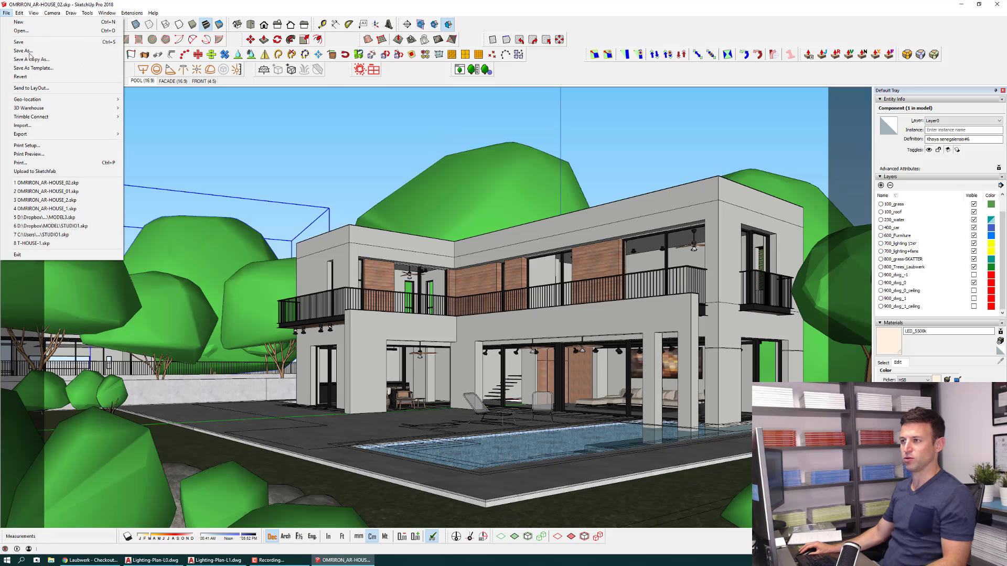
{"action": "left_click", "coordinate": [23, 44]}
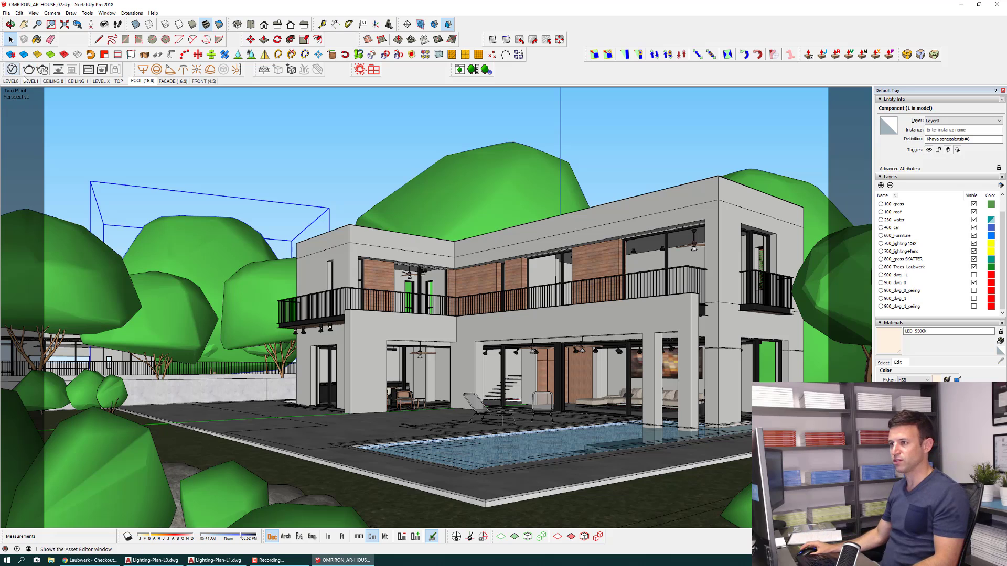
{"action": "left_click", "coordinate": [9, 72]}
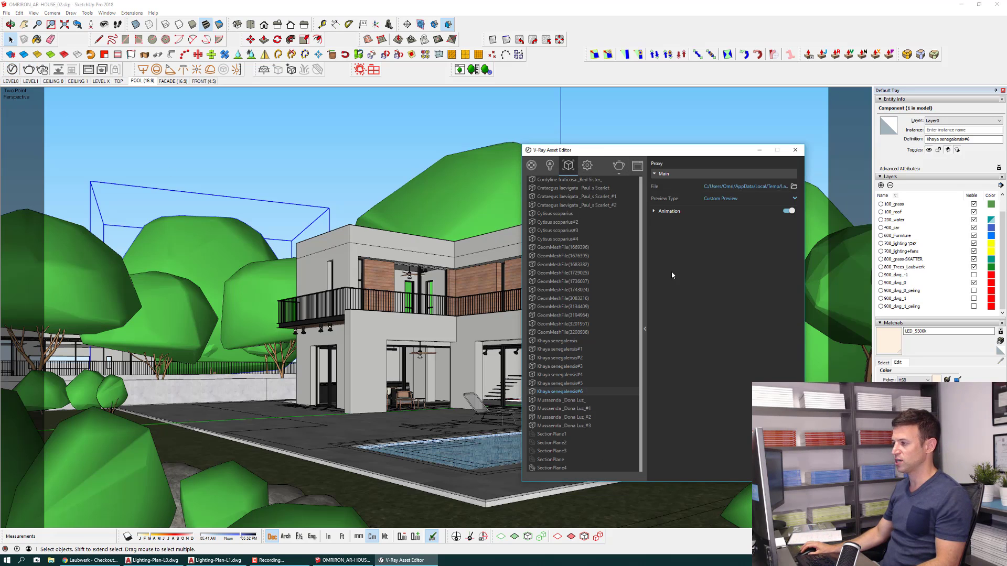
Add Material ID and Render ID render elements in the V-Ray render settings.
{"action": "left_click", "coordinate": [587, 165]}
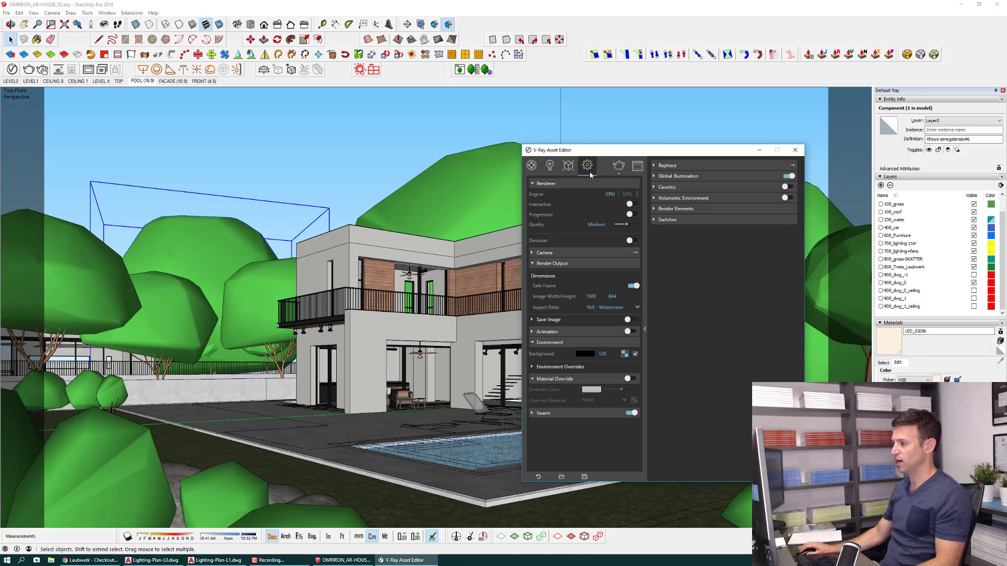
{"action": "left_click", "coordinate": [674, 209]}
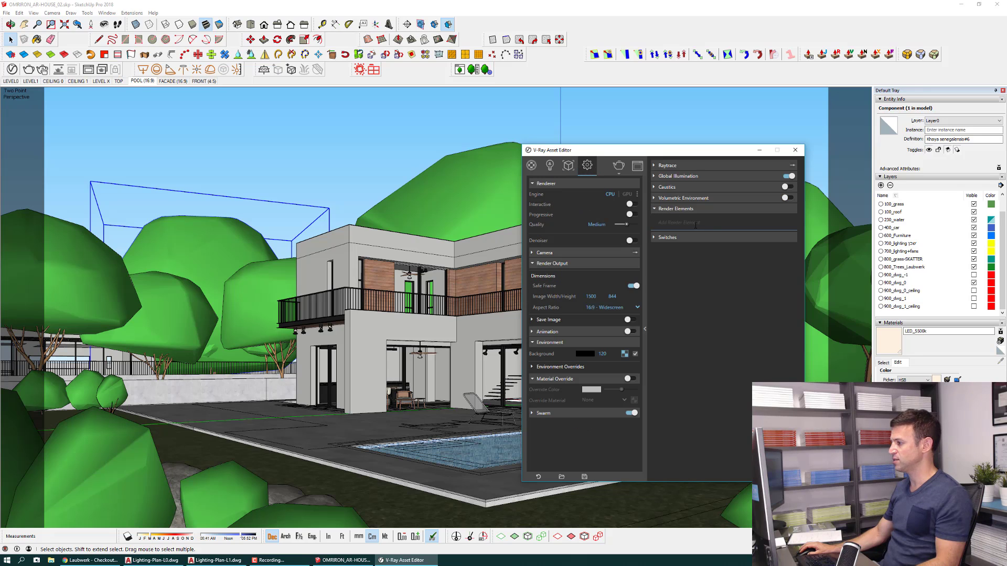
{"action": "left_click", "coordinate": [695, 223]}
{"action": "type", "text": "MA"}
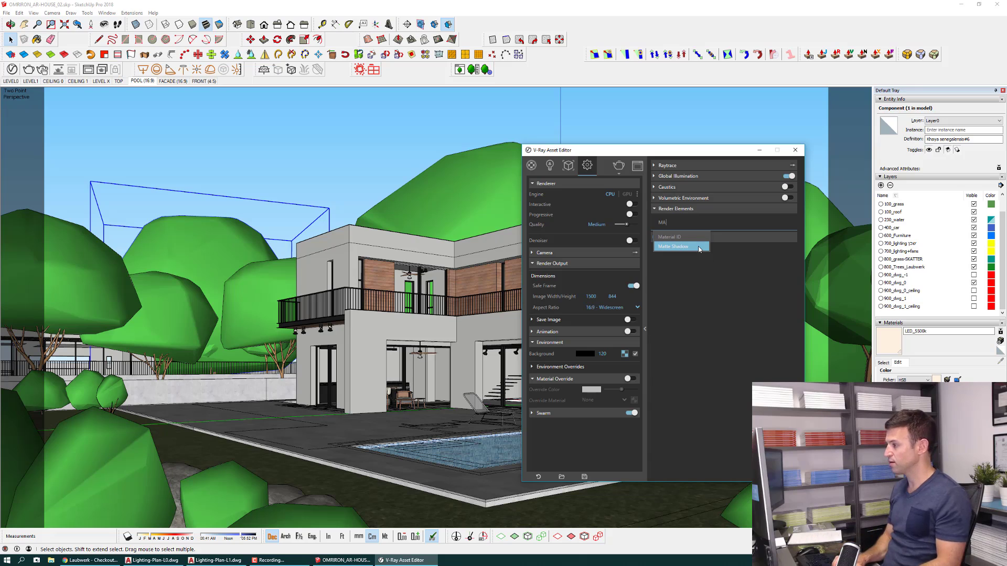
{"action": "left_click", "coordinate": [677, 237]}
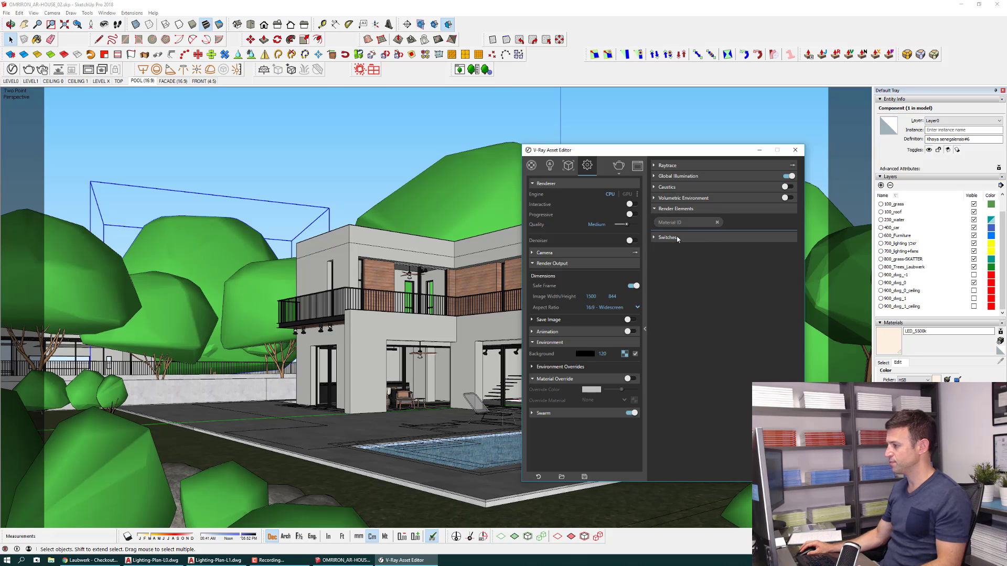
{"action": "left_click", "coordinate": [735, 221]}
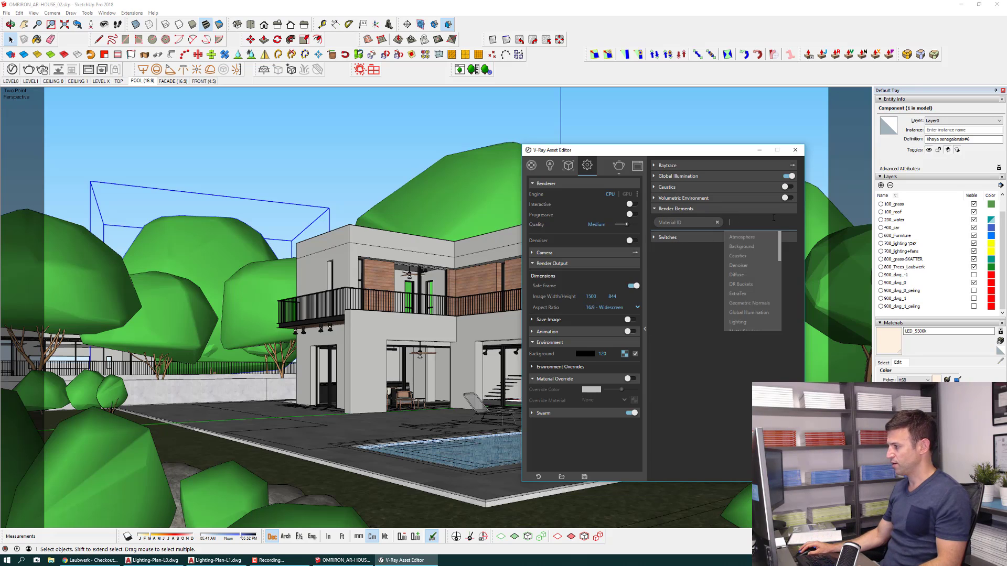
{"action": "type", "text": "REN"}
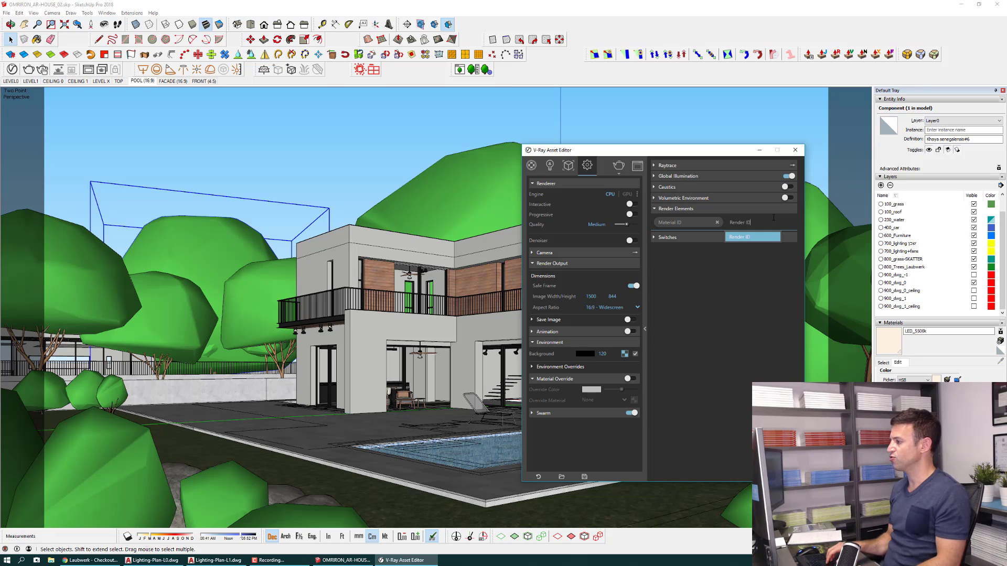
{"action": "left_click", "coordinate": [769, 237]}
{"action": "left_click", "coordinate": [765, 340]}
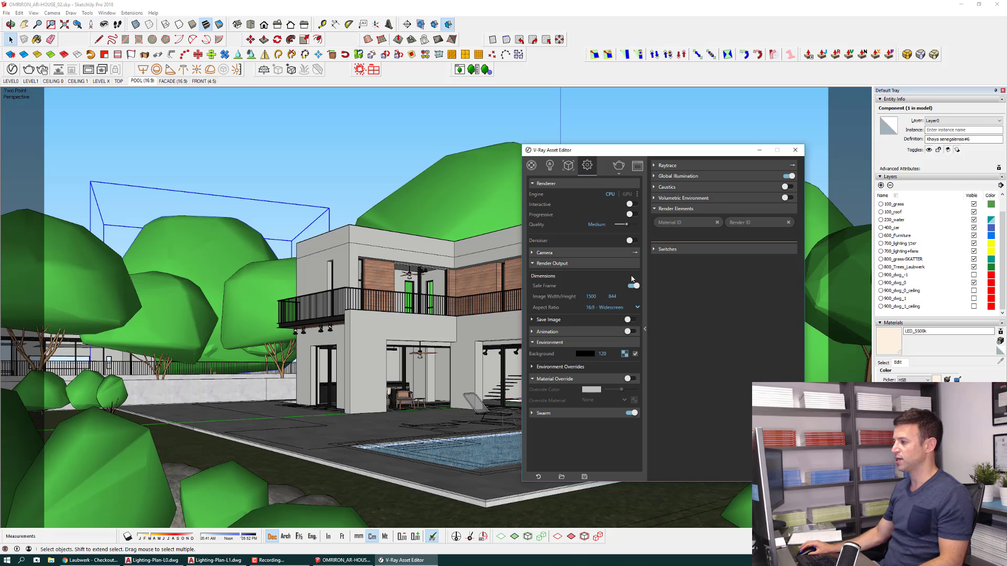
Enable the Denoiser and start rendering the pool view with V-Ray.
{"action": "left_click_drag", "start_coordinate": [623, 152], "coordinate": [531, 120]}
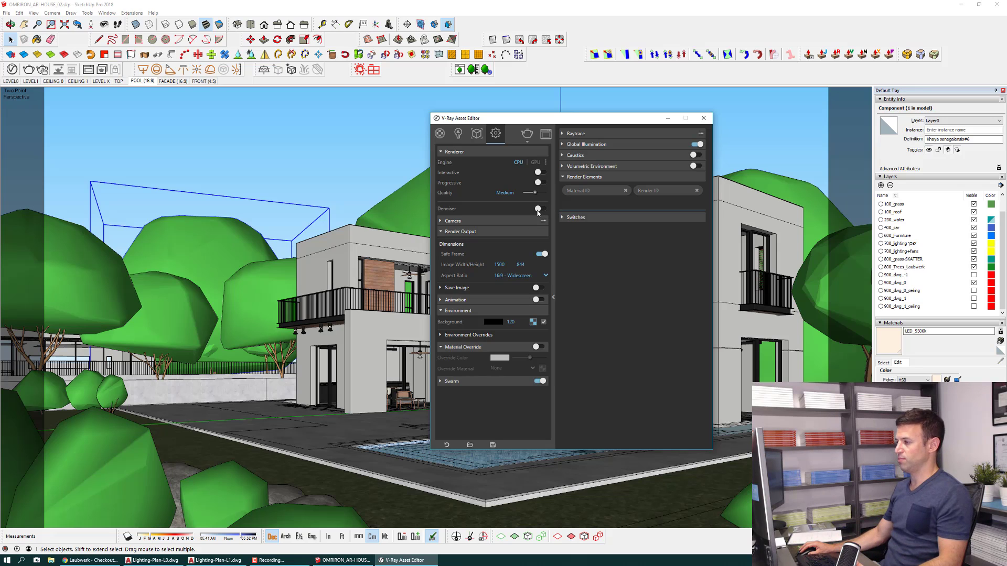
{"action": "left_click", "coordinate": [539, 210]}
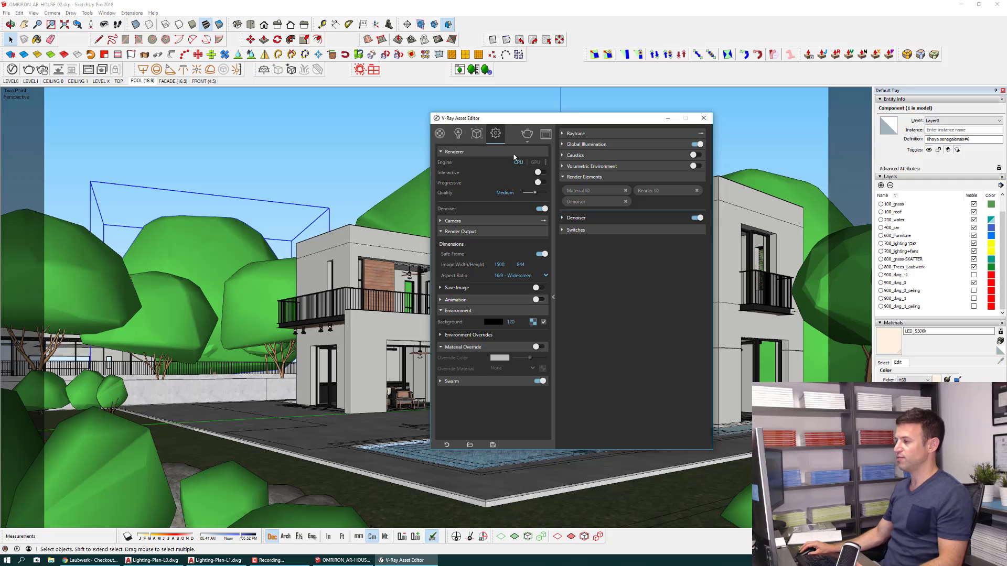
{"action": "left_click", "coordinate": [532, 135]}
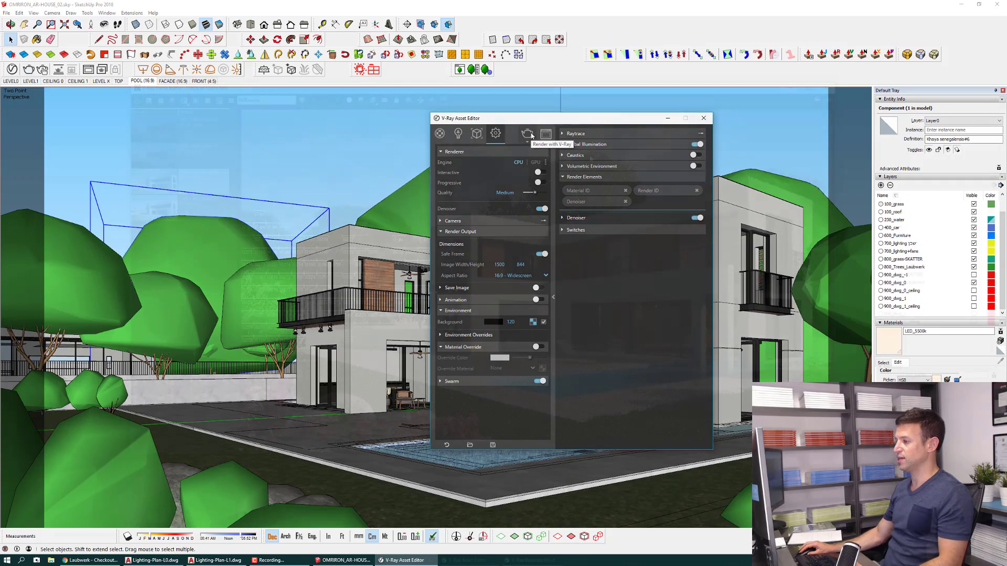
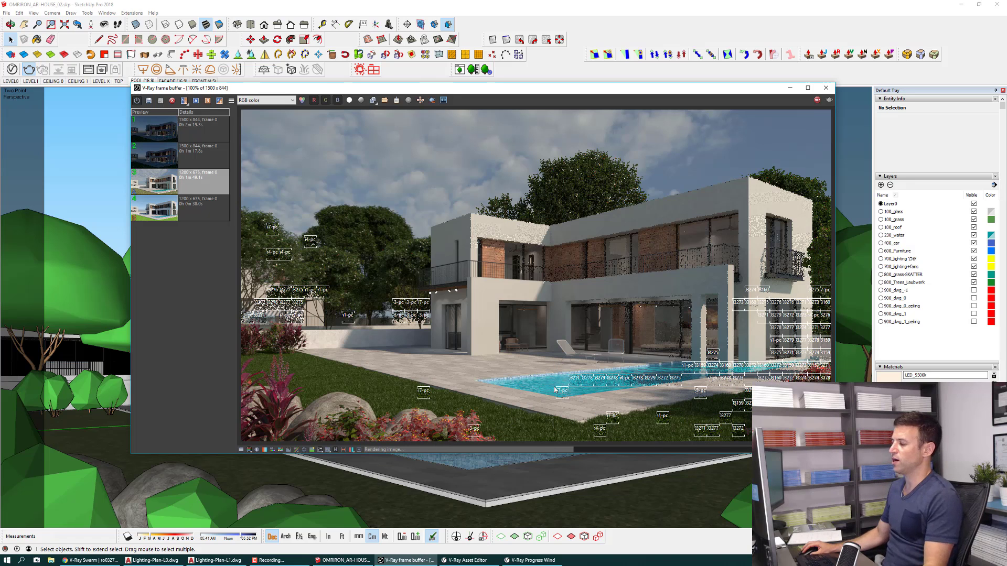
Turn on Bloom and Glare lens effects in the V-Ray frame buffer and move the window aside.
{"action": "scroll", "coordinate": [555, 389], "scroll_direction": "up", "scroll_amount": 2}
{"action": "scroll", "coordinate": [517, 360], "scroll_direction": "down", "scroll_amount": 1}
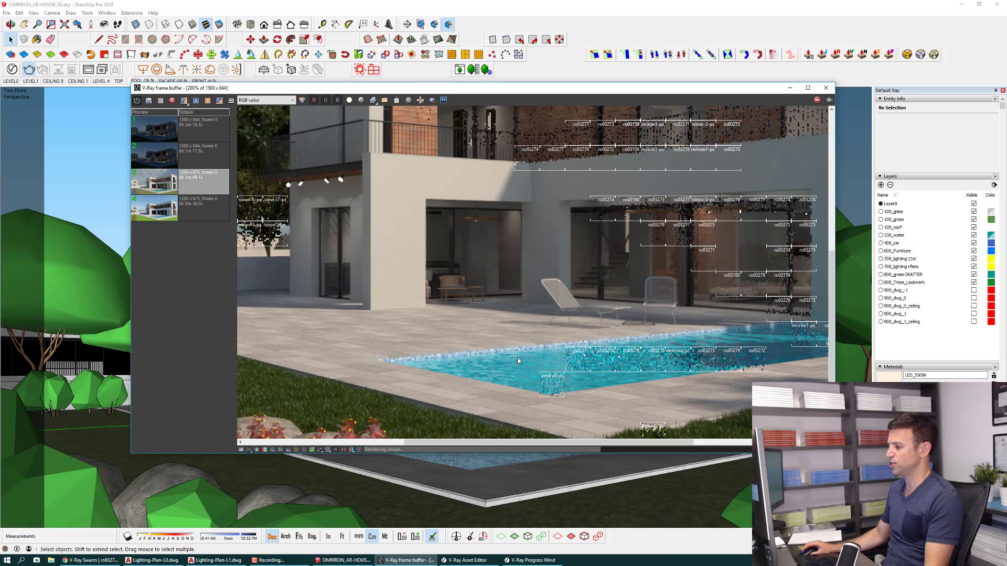
{"action": "scroll", "coordinate": [518, 358], "scroll_direction": "down", "scroll_amount": 1}
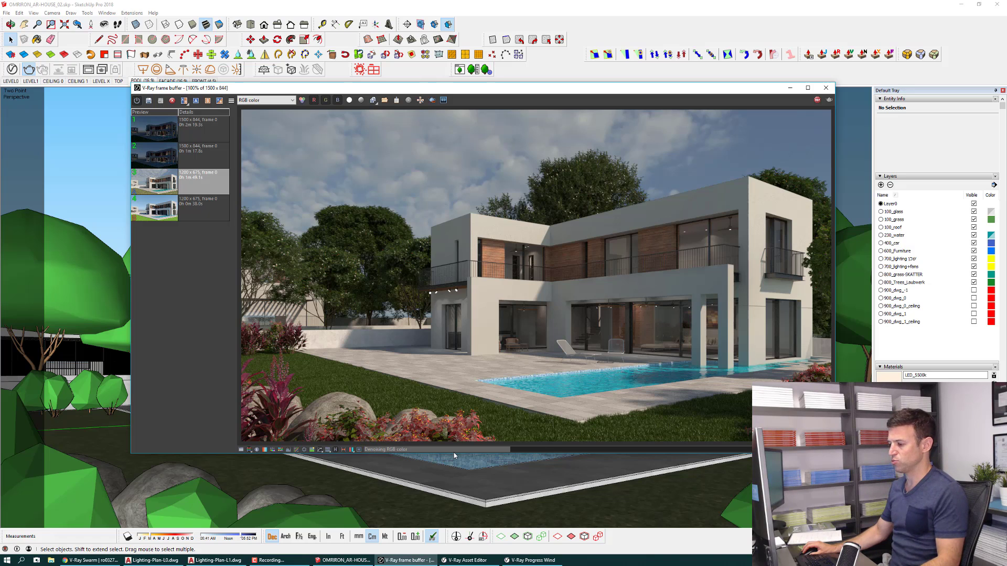
{"action": "left_click", "coordinate": [360, 450]}
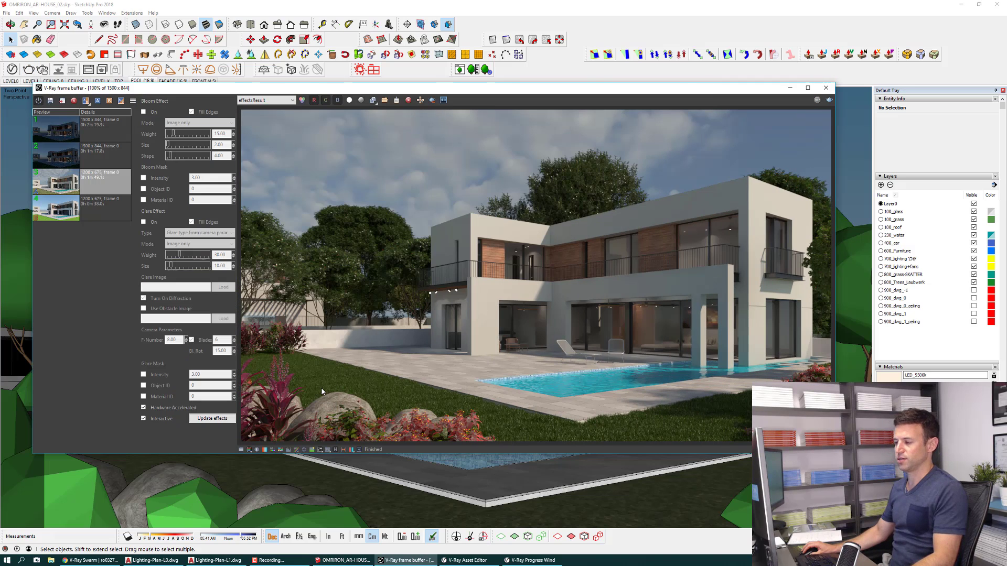
{"action": "left_click", "coordinate": [144, 112]}
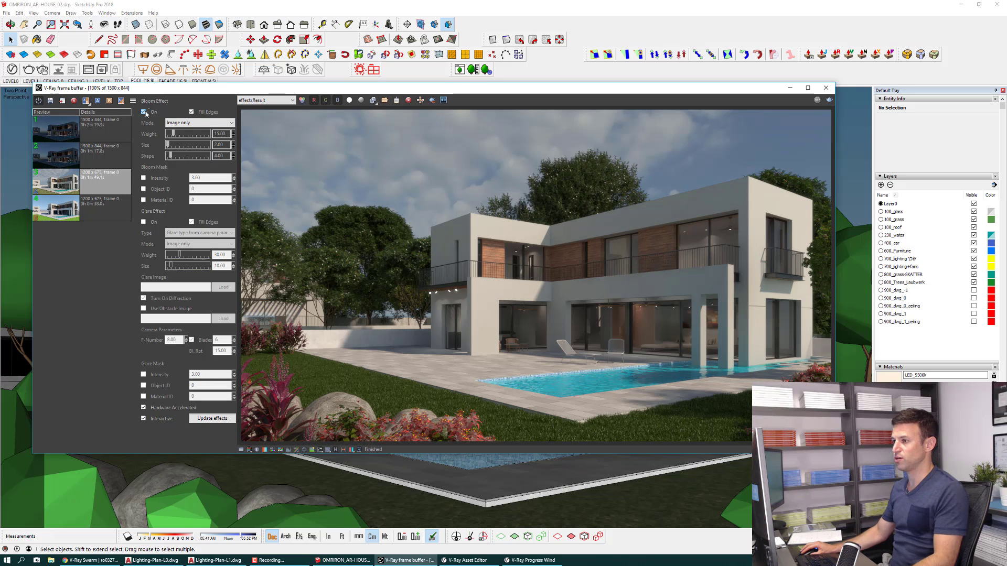
{"action": "left_click", "coordinate": [144, 112]}
{"action": "left_click", "coordinate": [144, 112]}
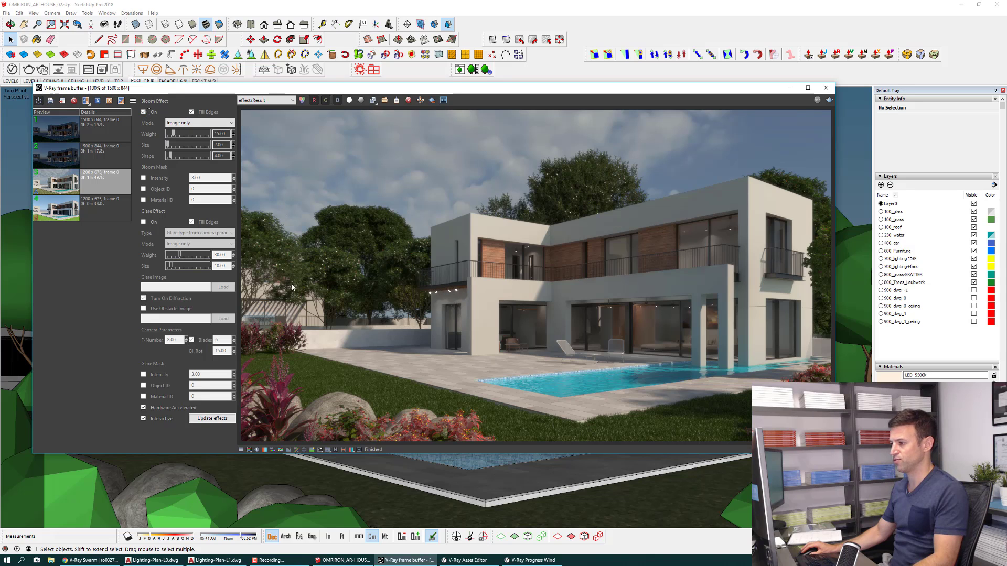
{"action": "left_click", "coordinate": [144, 222]}
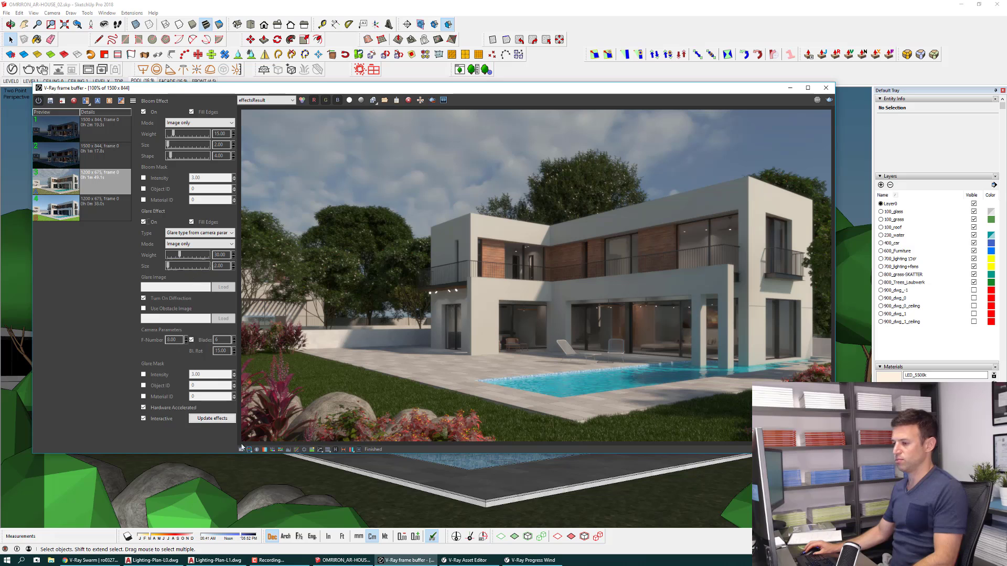
{"action": "left_click_drag", "start_coordinate": [237, 96], "coordinate": [208, 88]}
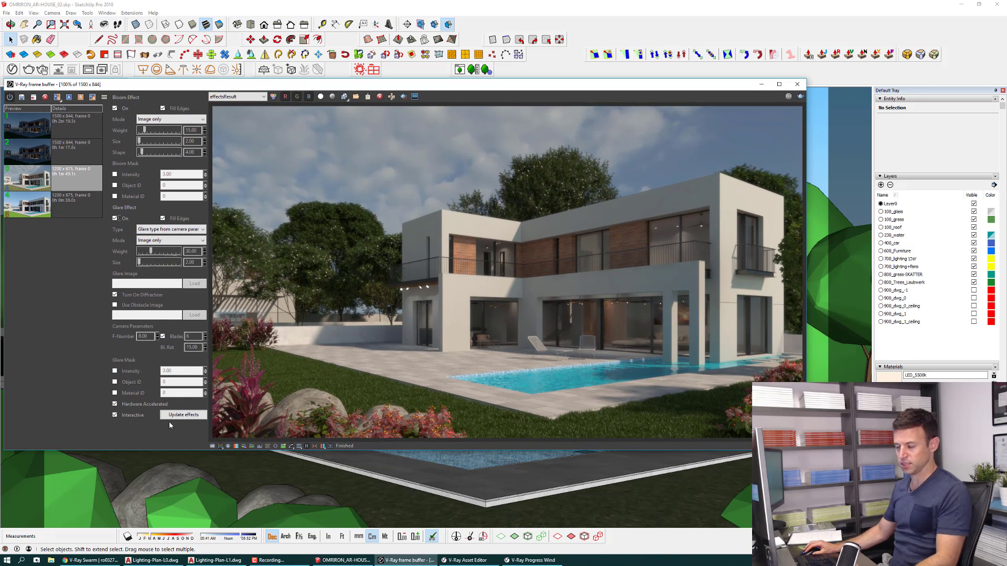
Enable Exposure correction with exposure -0.32, highlight burn 0.68 and contrast 0.04.
{"action": "left_click", "coordinate": [213, 446]}
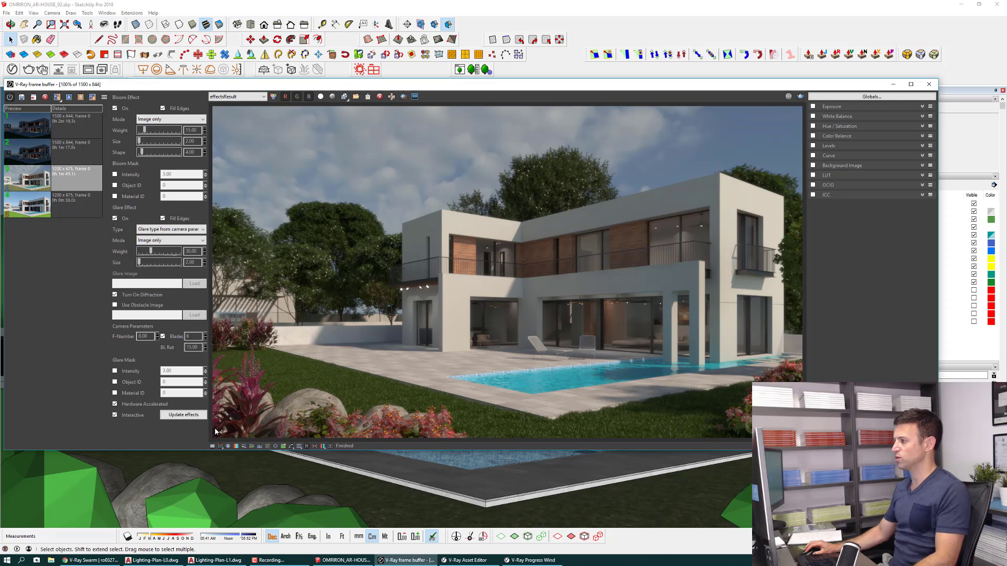
{"action": "left_click", "coordinate": [829, 108]}
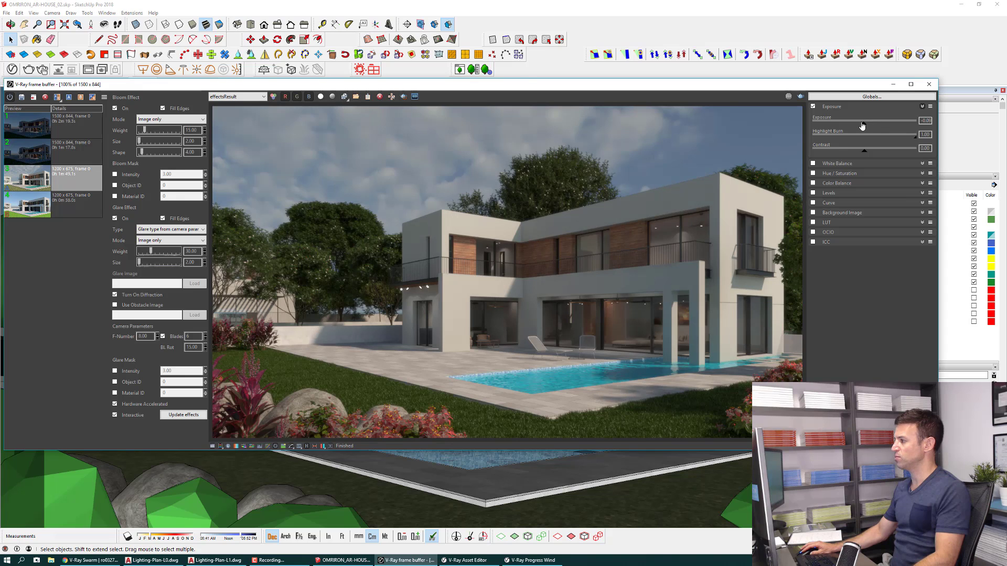
{"action": "left_click_drag", "start_coordinate": [866, 124], "coordinate": [873, 127]}
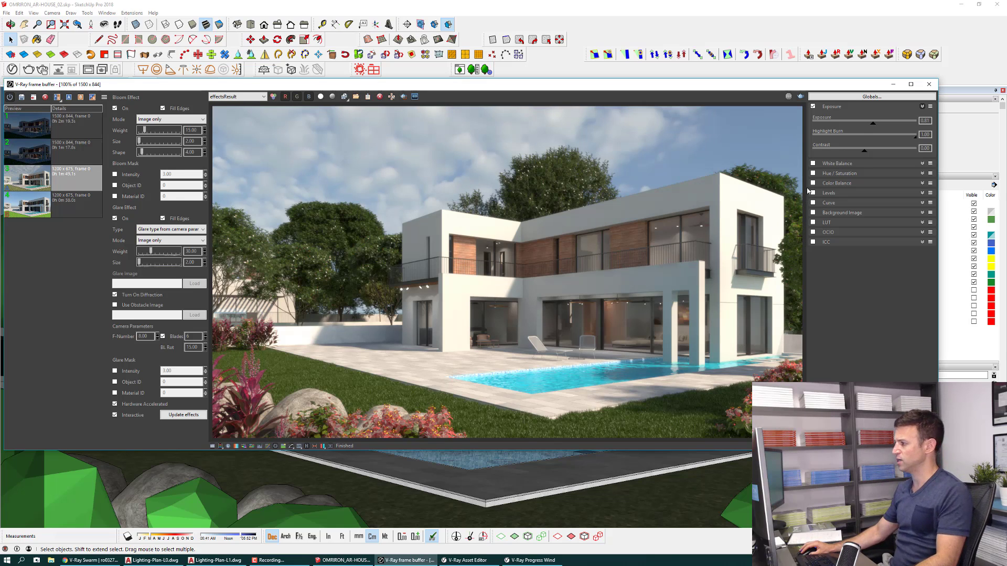
{"action": "left_click_drag", "start_coordinate": [916, 137], "coordinate": [884, 138]}
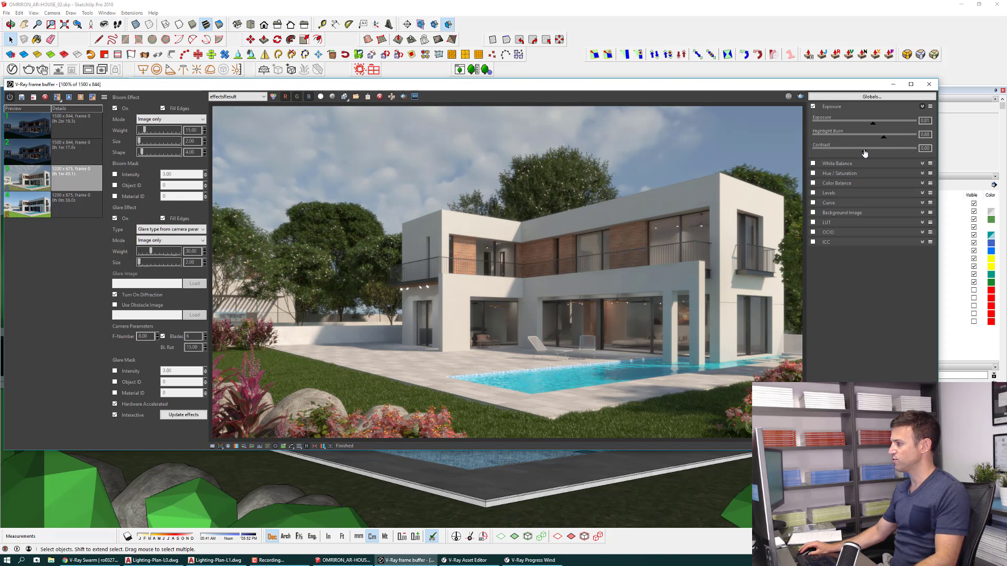
{"action": "left_click_drag", "start_coordinate": [862, 153], "coordinate": [867, 153]}
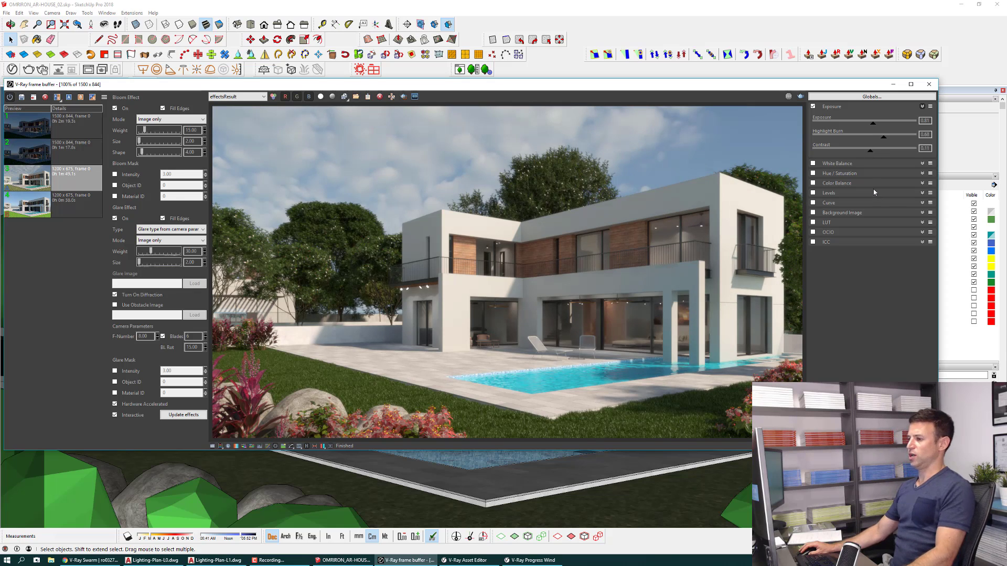
{"action": "left_click", "coordinate": [814, 105]}
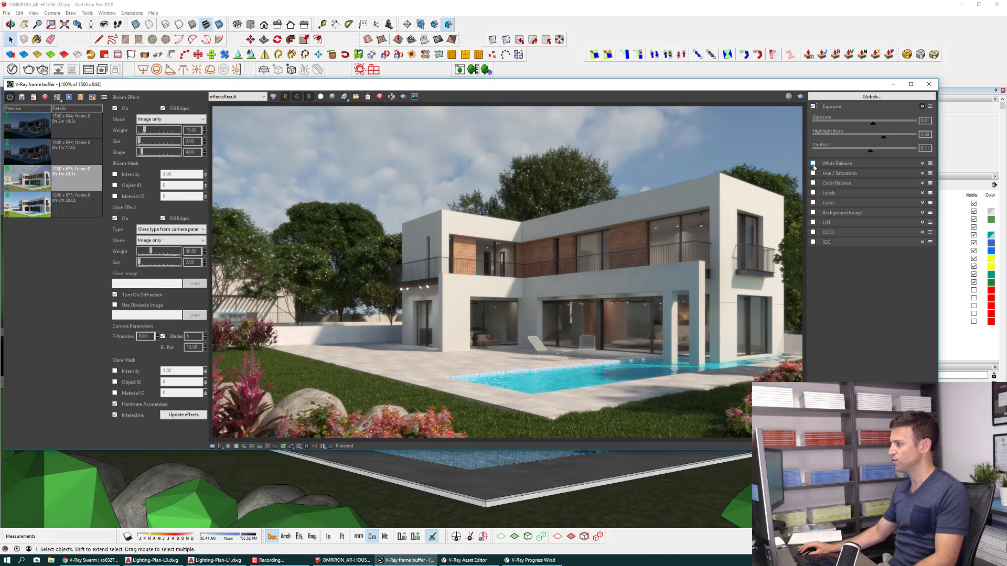
Enable White Balance correction and lower its temperature to 6909.
{"action": "left_click", "coordinate": [830, 167]}
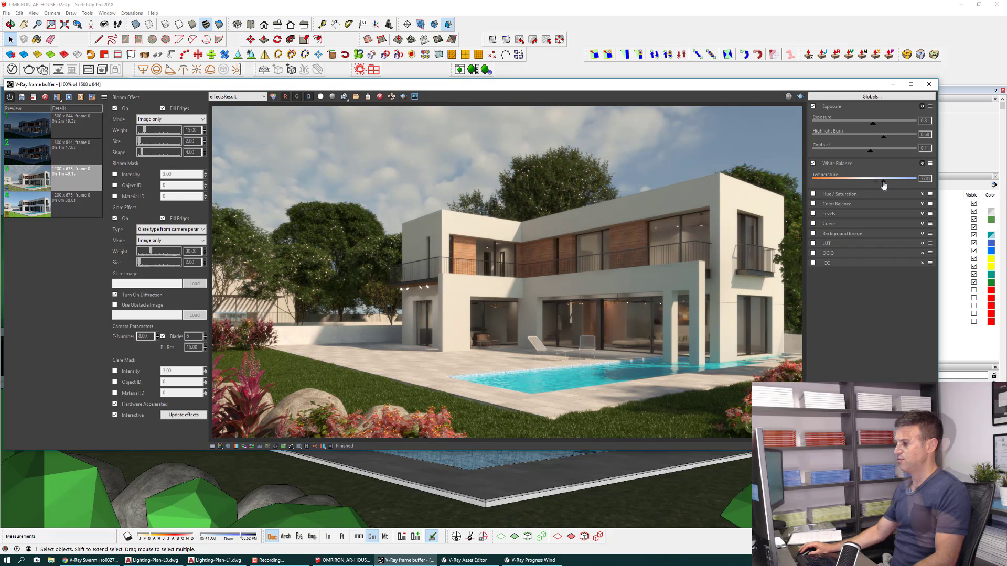
{"action": "left_click_drag", "start_coordinate": [884, 185], "coordinate": [871, 185]}
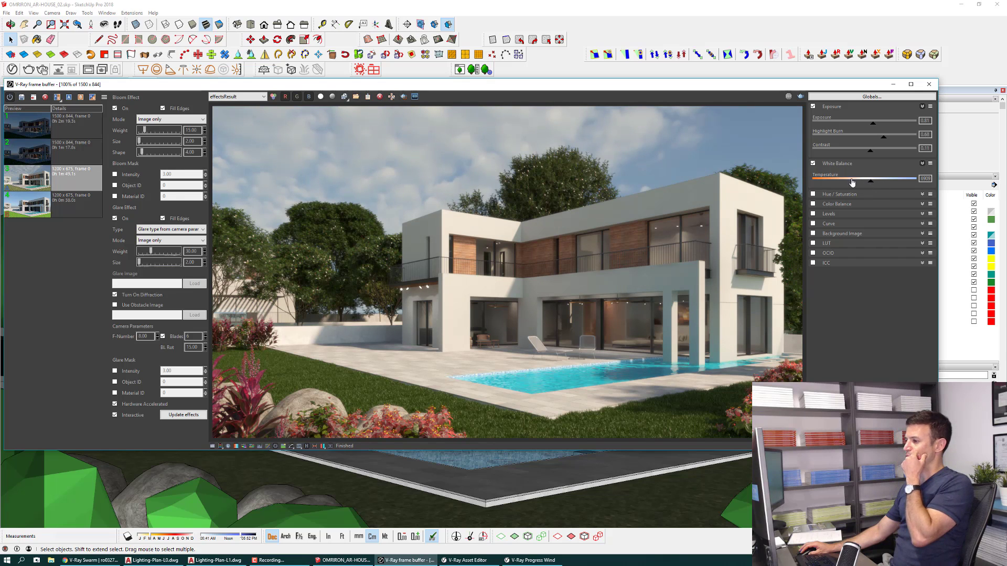
{"action": "left_click", "coordinate": [346, 99]}
{"action": "left_click", "coordinate": [345, 121]}
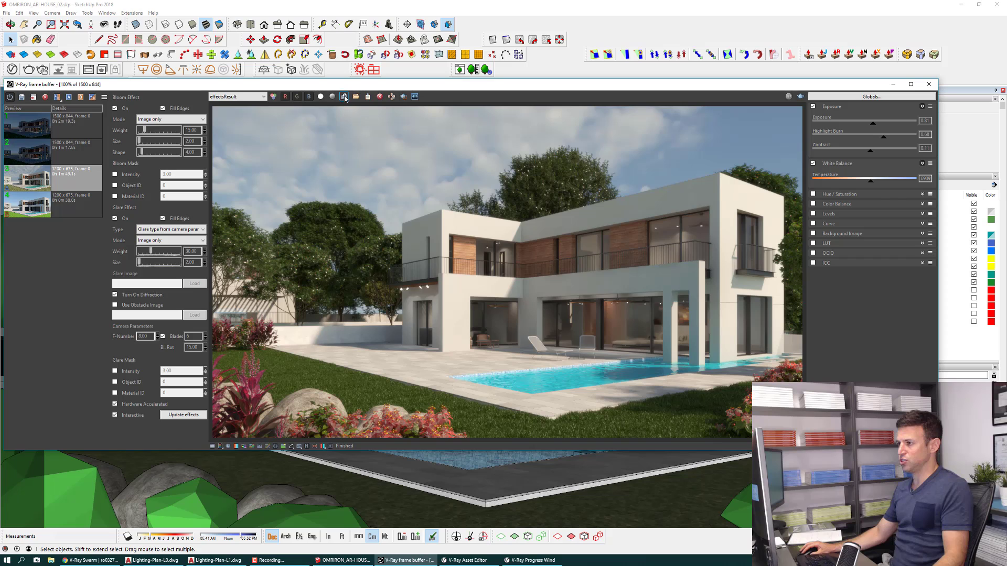
Save the render to the desktop as Targa file AR_HOUSE-POOL1, then show the desktop.
{"action": "left_click", "coordinate": [344, 98]}
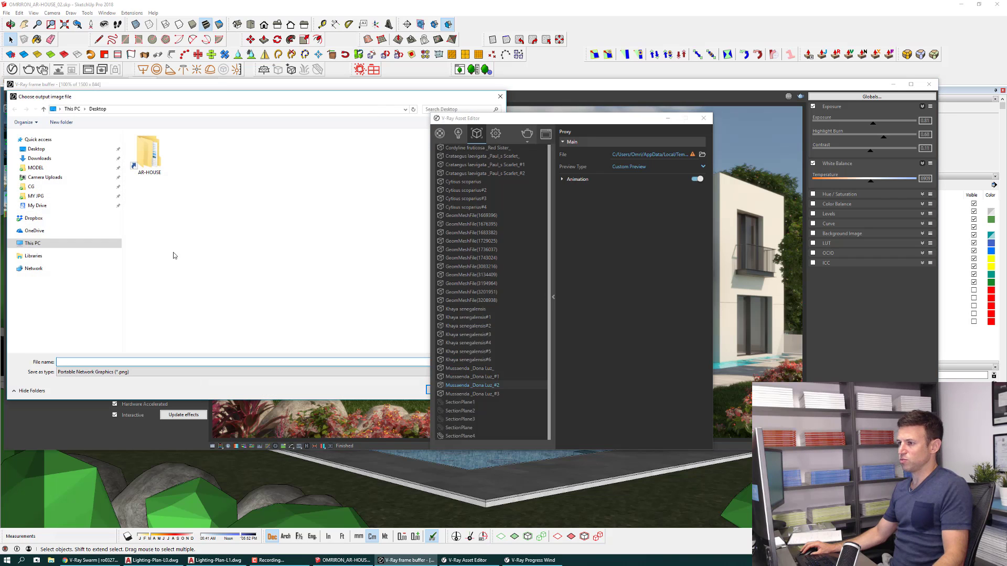
{"action": "left_click", "coordinate": [103, 372]}
{"action": "left_click", "coordinate": [107, 391]}
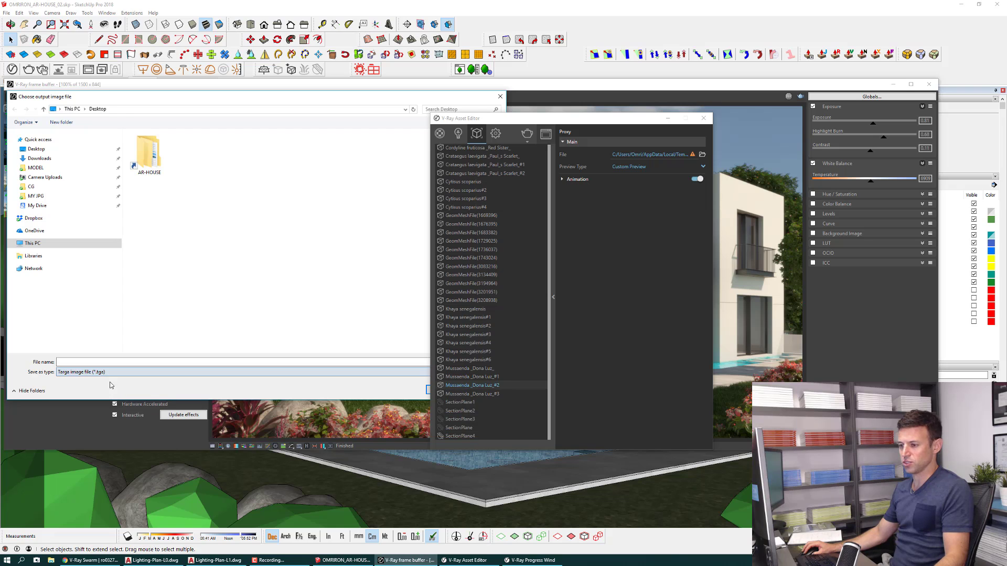
{"action": "left_click", "coordinate": [102, 363]}
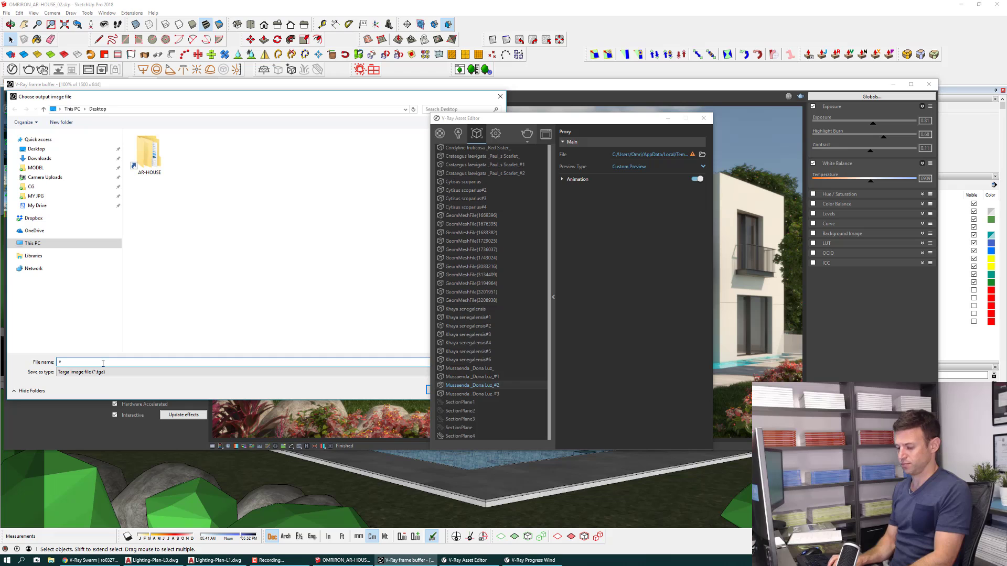
{"action": "key", "text": "BackSpace"}
{"action": "key", "text": "BackSpace"}
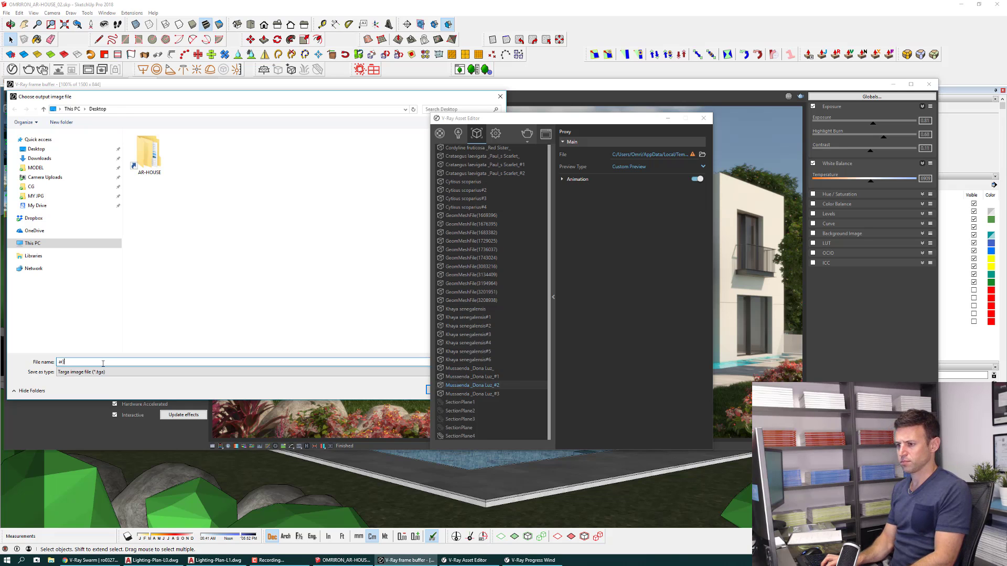
{"action": "type", "text": "AR_HOUSE"}
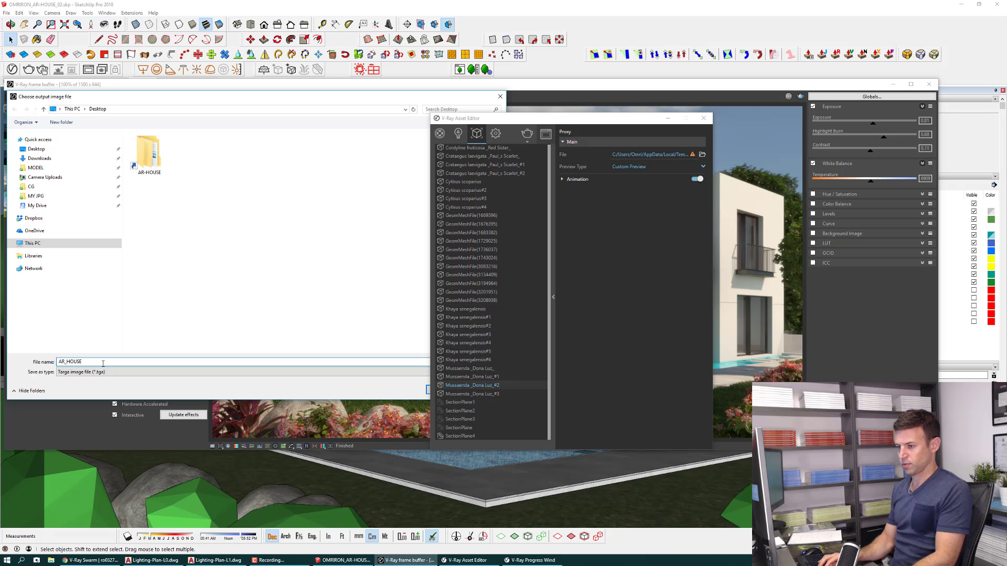
{"action": "type", "text": "-POOL1"}
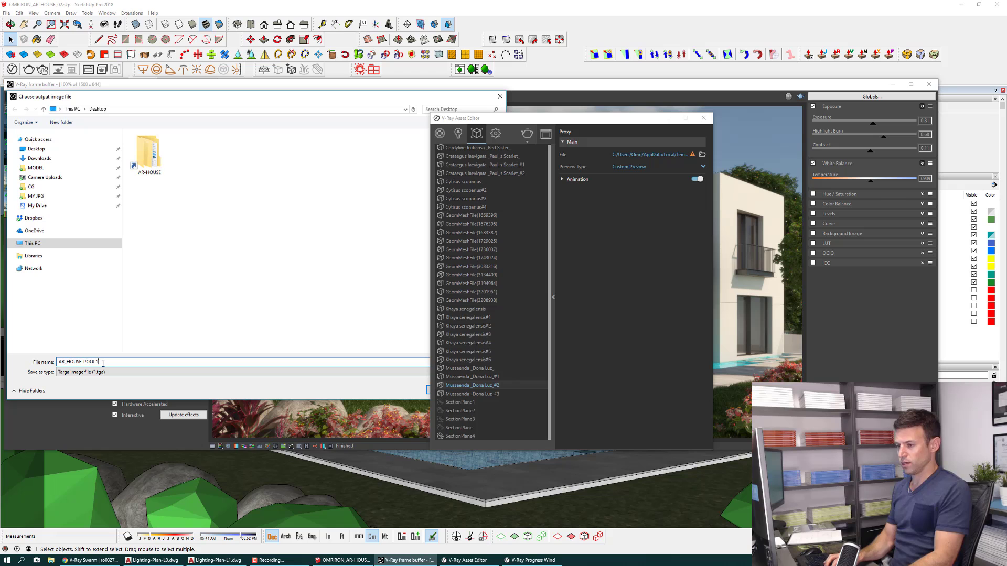
{"action": "key", "text": "Return"}
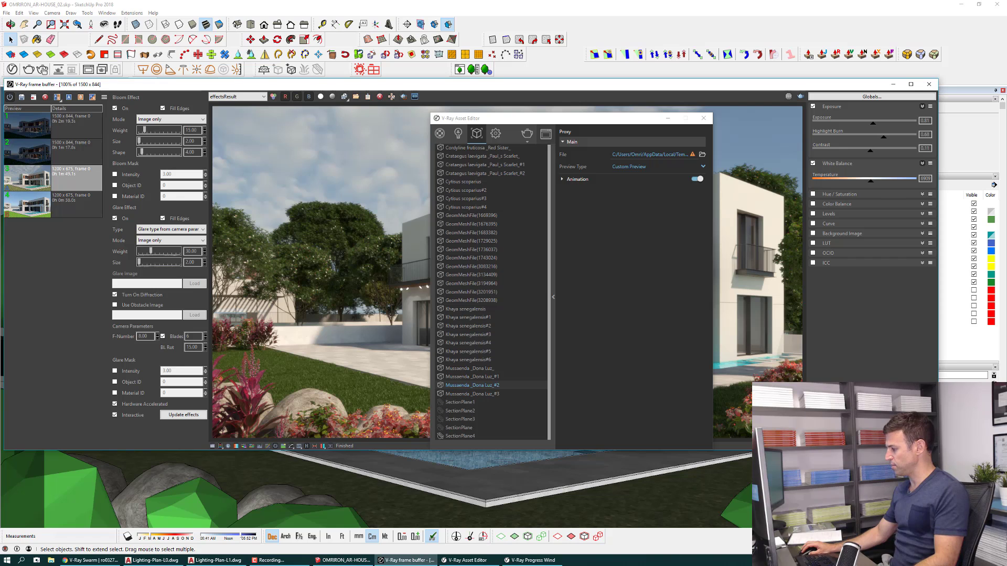
{"action": "key", "text": "super+d"}
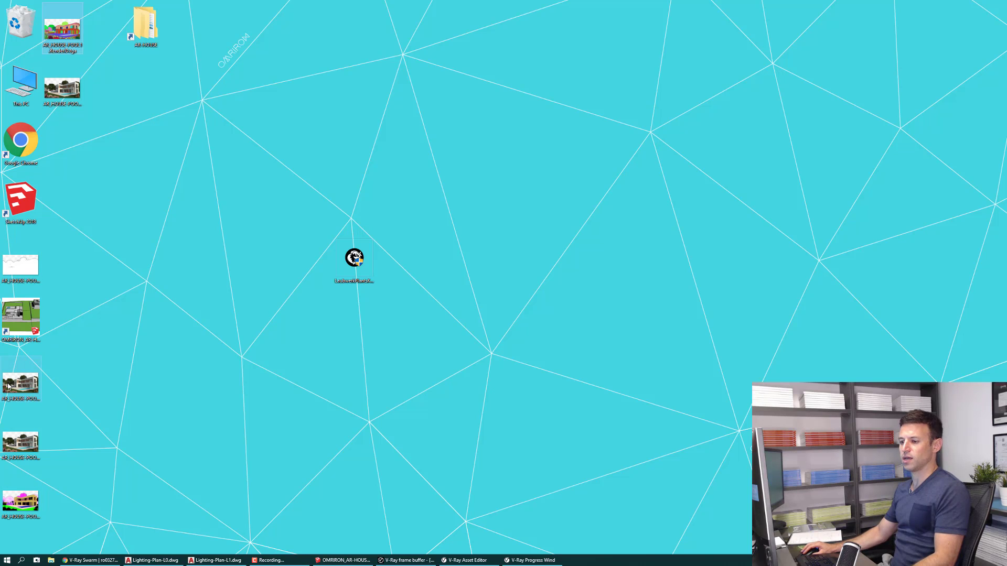
Open the saved AR_HOUSE-POOL1 render from the desktop with Adobe Photoshop CC 2018.
{"action": "left_click", "coordinate": [24, 392]}
{"action": "right_click", "coordinate": [24, 390]}
{"action": "mouse_move", "coordinate": [49, 260]}
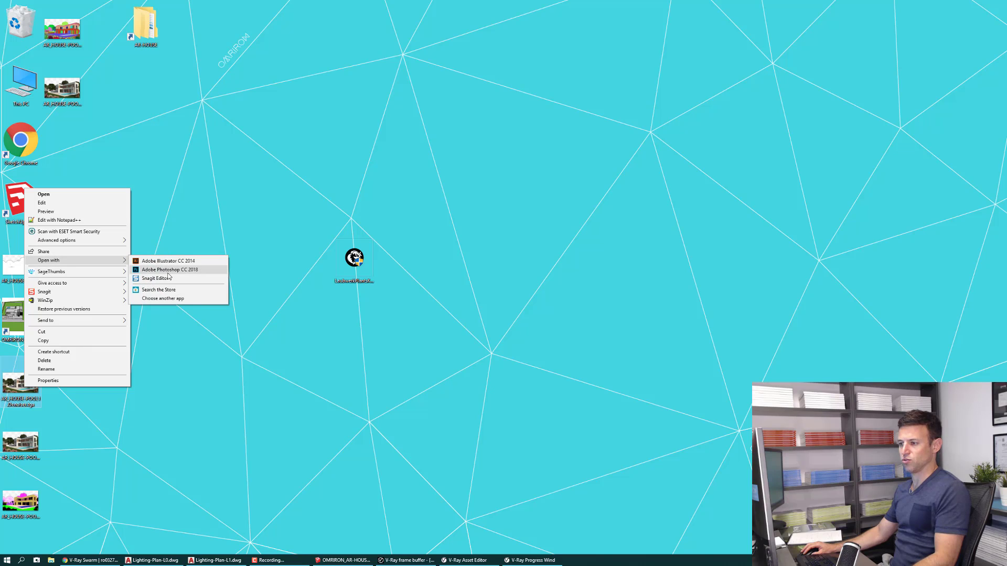
{"action": "left_click", "coordinate": [168, 271]}
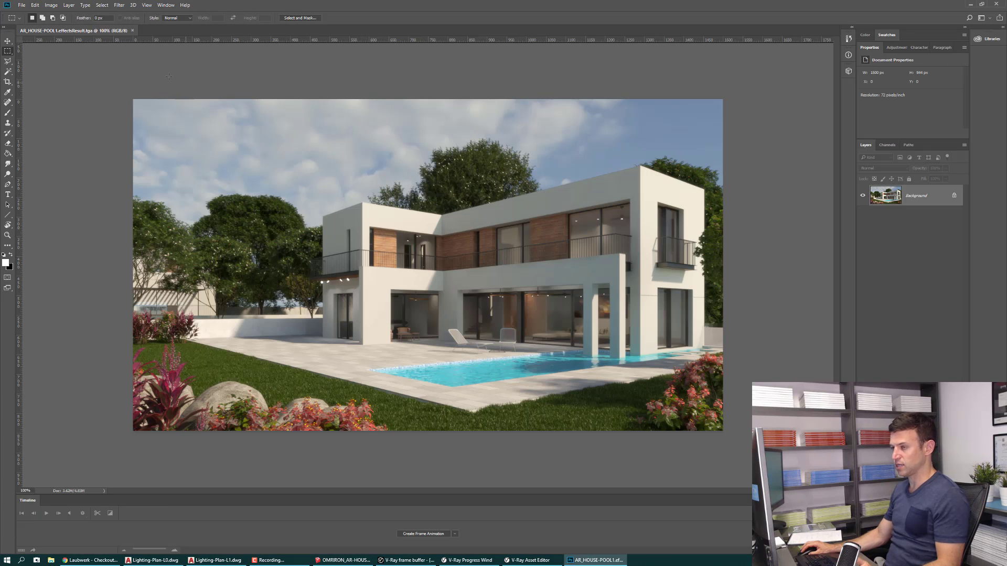
Mask out the sky with a layer mask loaded from the Alpha 1 channel.
{"action": "left_click", "coordinate": [891, 146]}
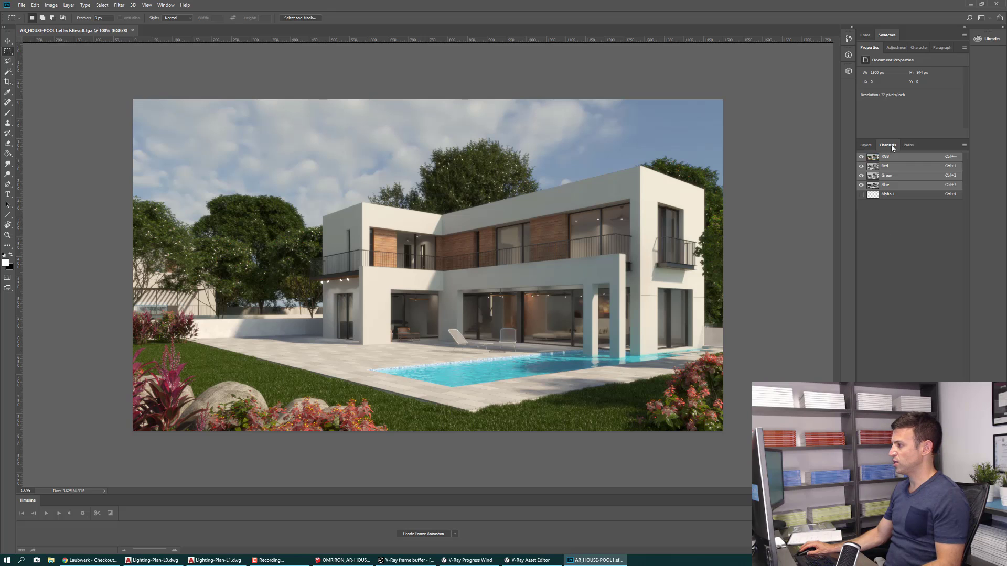
{"action": "left_click", "coordinate": [872, 197], "text": "ctrl"}
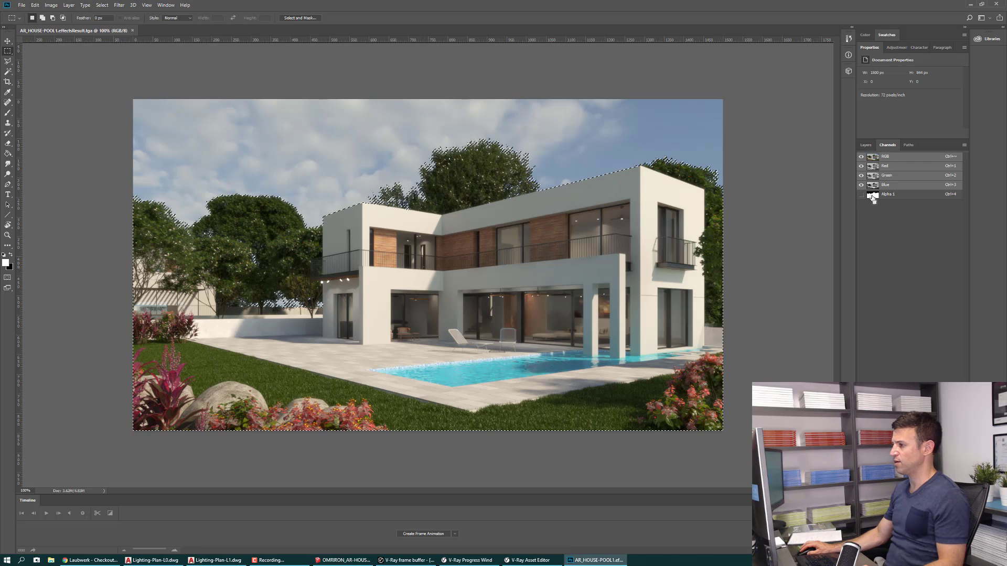
{"action": "left_click", "coordinate": [867, 147]}
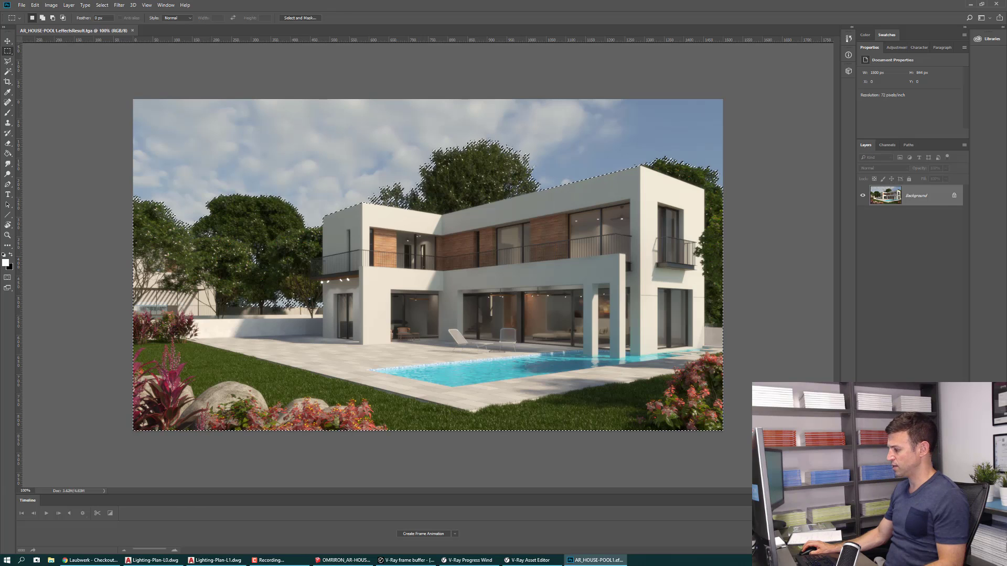
{"action": "left_click", "coordinate": [893, 547]}
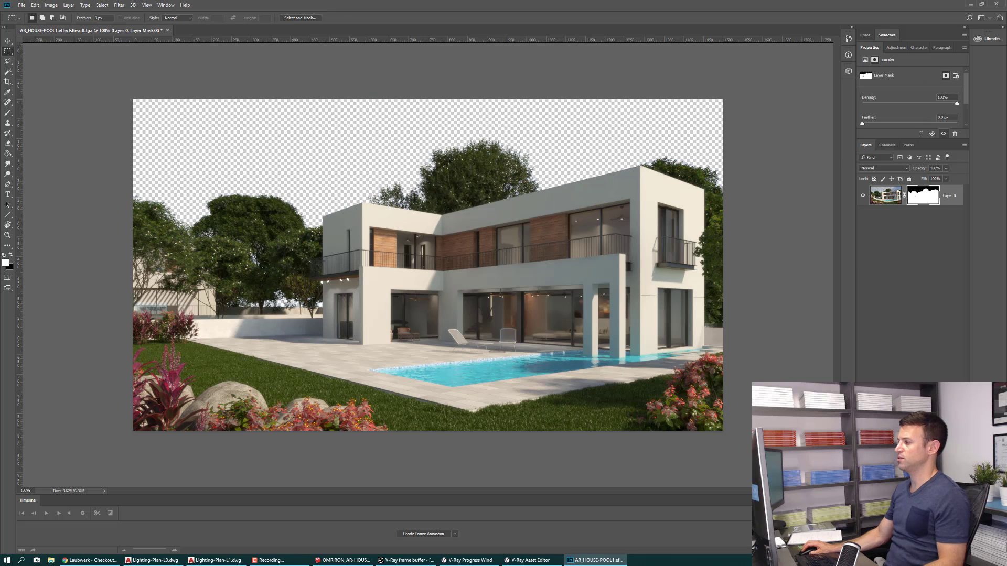
Extend the canvas upward with the Crop tool, then disable the mask to compare.
{"action": "key", "text": "ctrl+minus"}
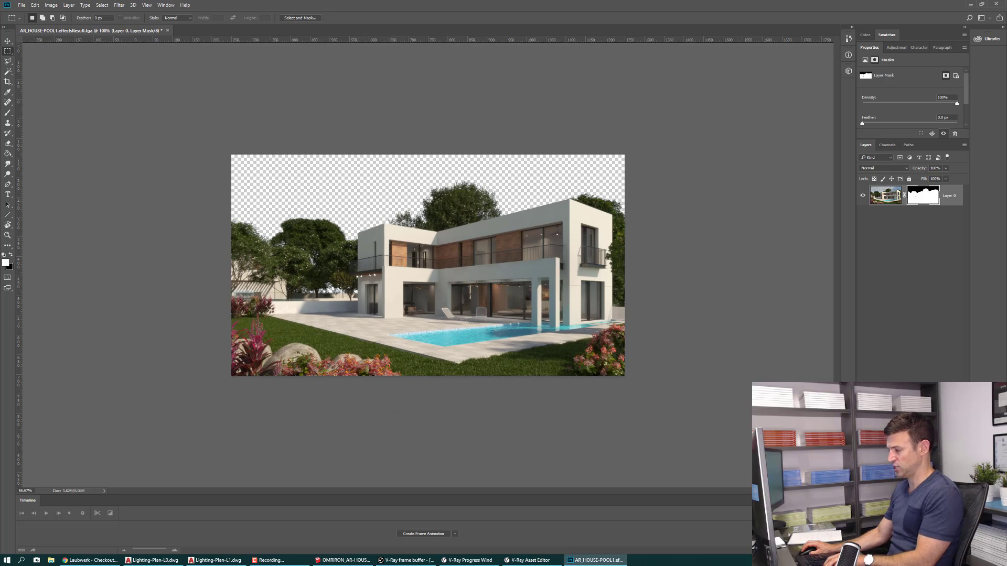
{"action": "key", "text": "ctrl+minus"}
{"action": "key", "text": "c"}
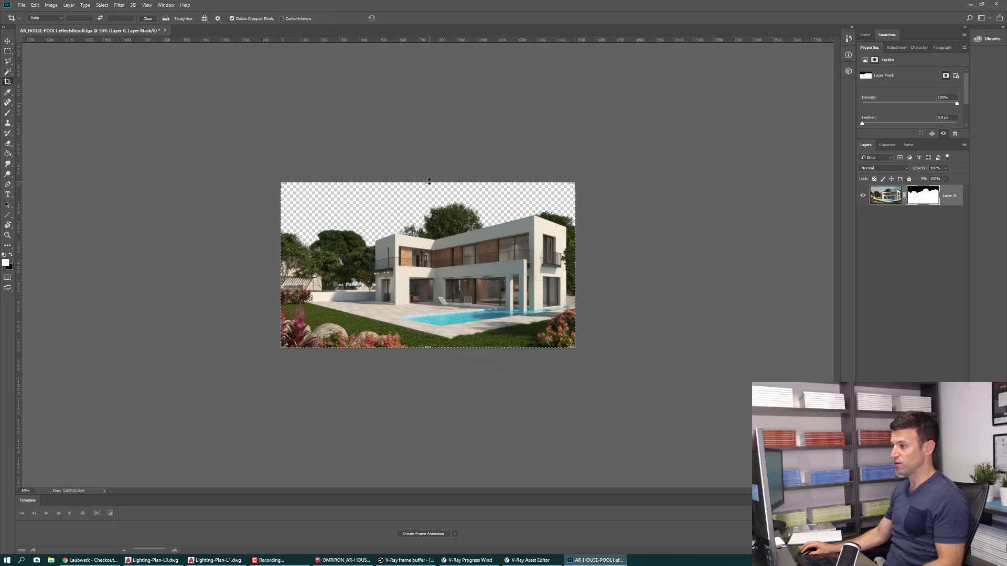
{"action": "left_click_drag", "start_coordinate": [429, 181], "coordinate": [451, 155]}
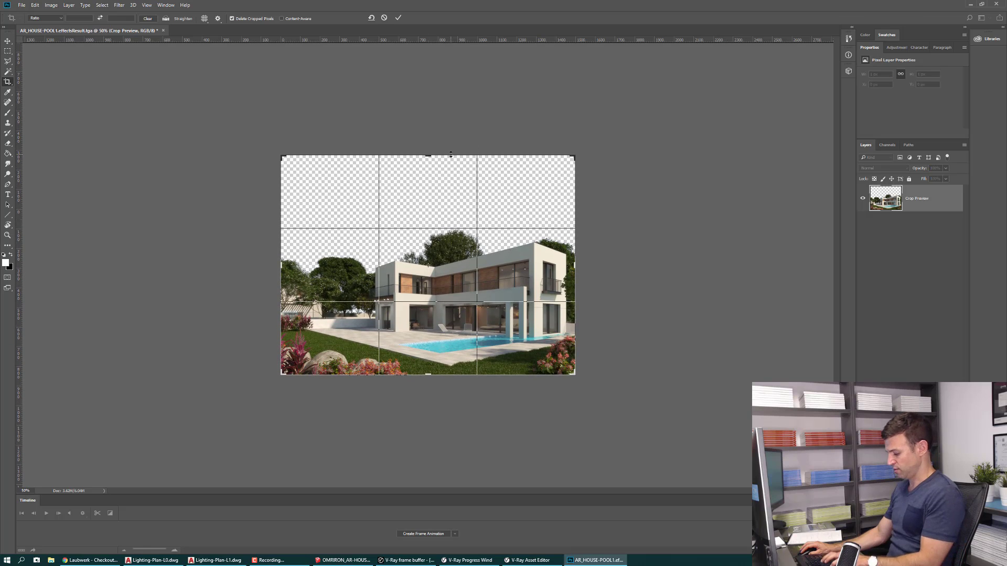
{"action": "key", "text": "Return"}
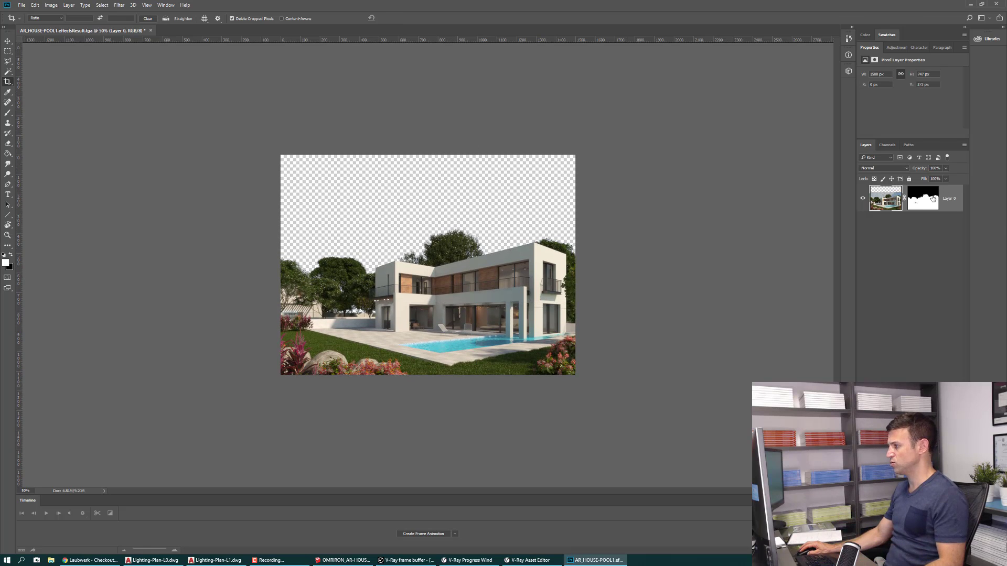
{"action": "left_click", "coordinate": [932, 198], "text": "shift"}
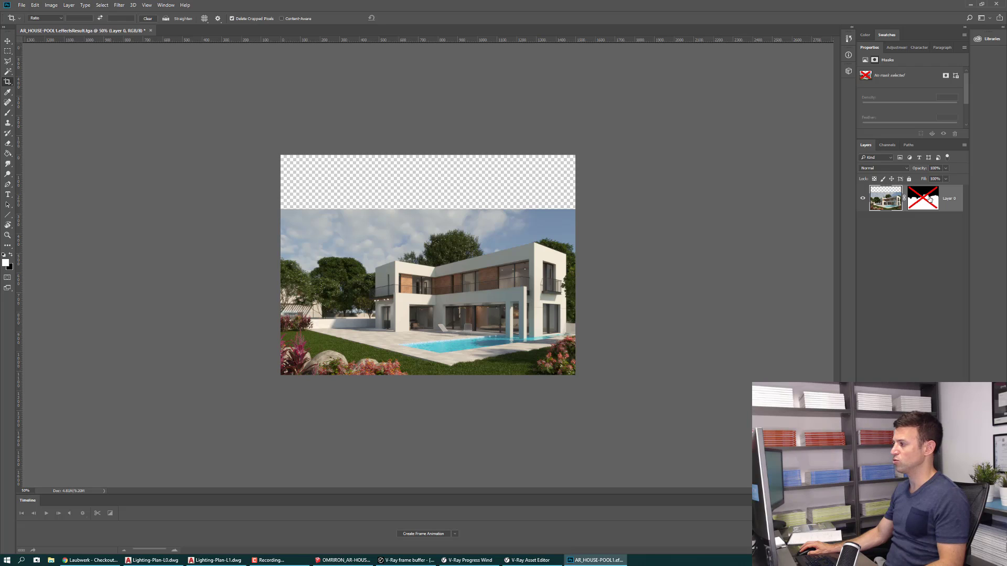
Re-enable the mask and put the render into a red-labelled group named RENDER.
{"action": "left_click", "coordinate": [930, 198], "text": "shift"}
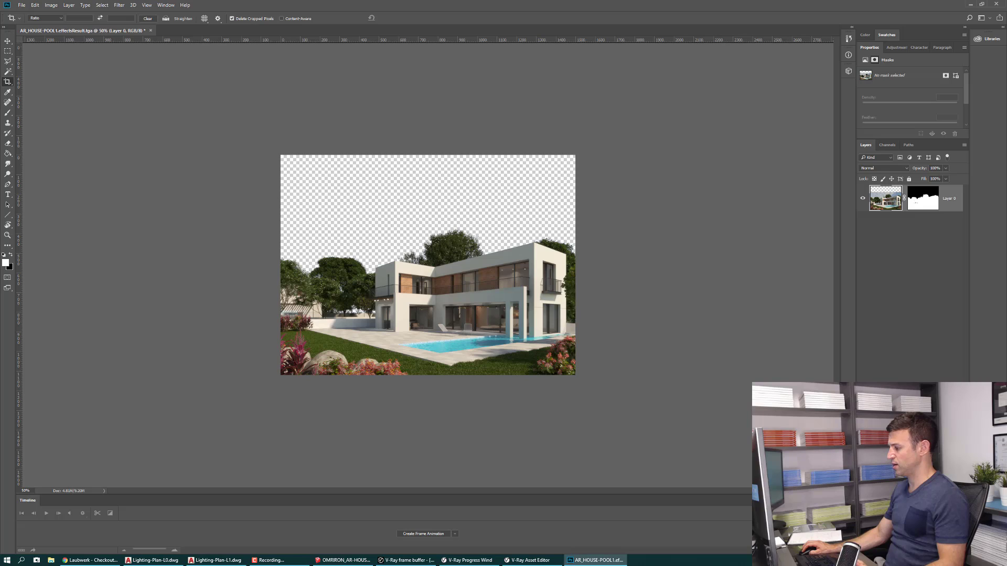
{"action": "key", "text": "ctrl+g"}
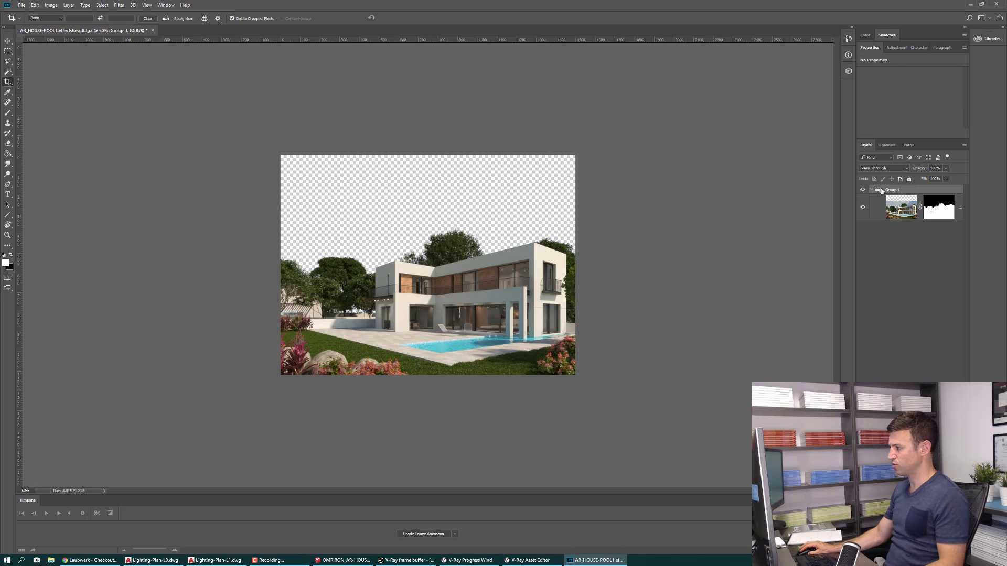
{"action": "type", "text": "RENDER"}
{"action": "key", "text": "Return"}
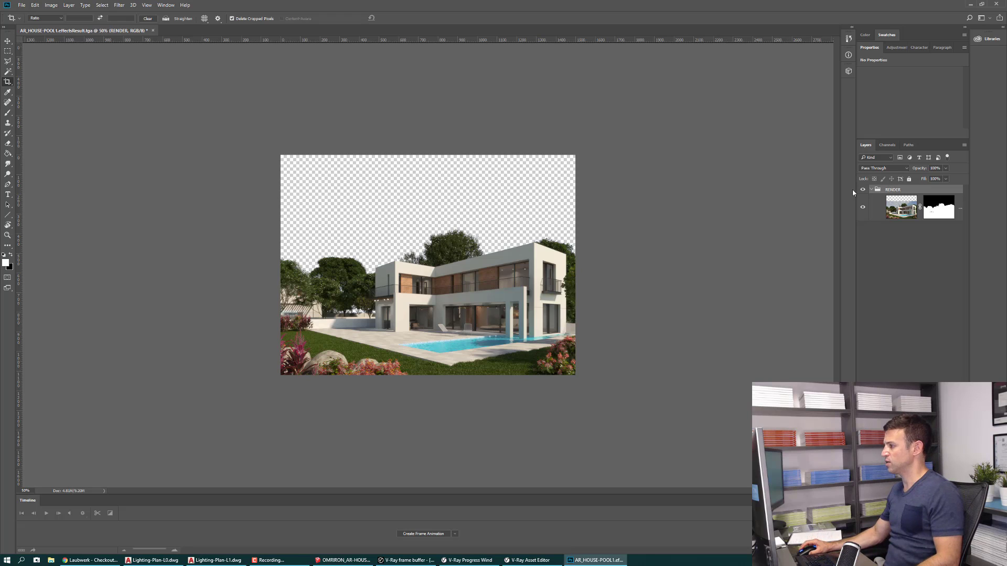
{"action": "right_click", "coordinate": [863, 193]}
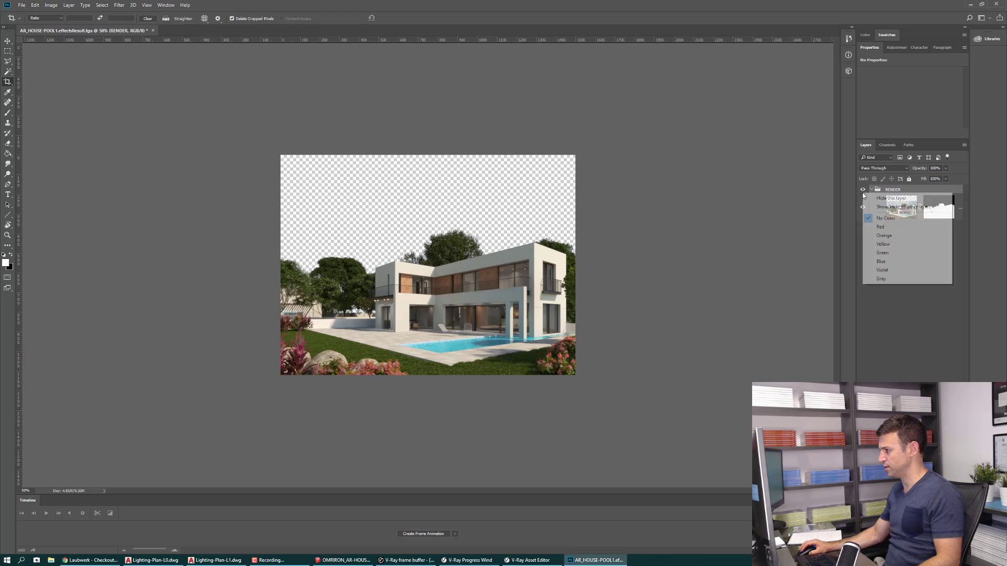
{"action": "left_click", "coordinate": [881, 227]}
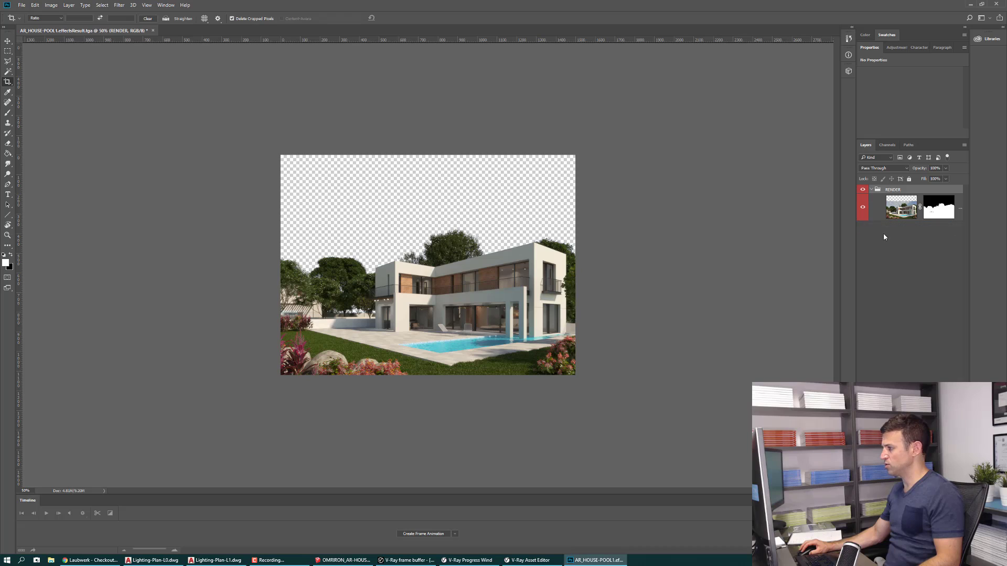
Add a new empty layer below the RENDER group and label it blue.
{"action": "key", "text": "ctrl+shift+alt+n"}
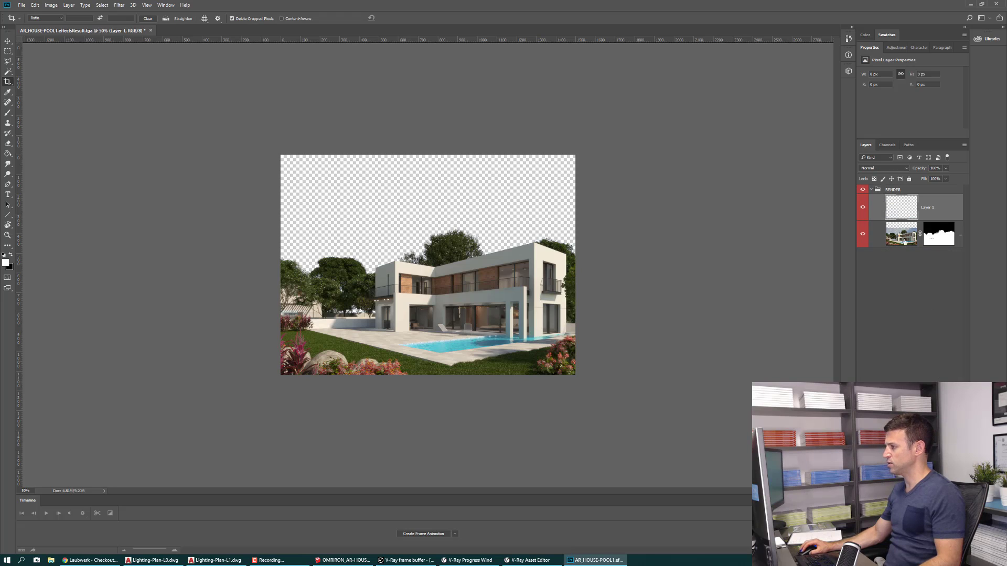
{"action": "left_click_drag", "start_coordinate": [914, 276], "coordinate": [904, 273]}
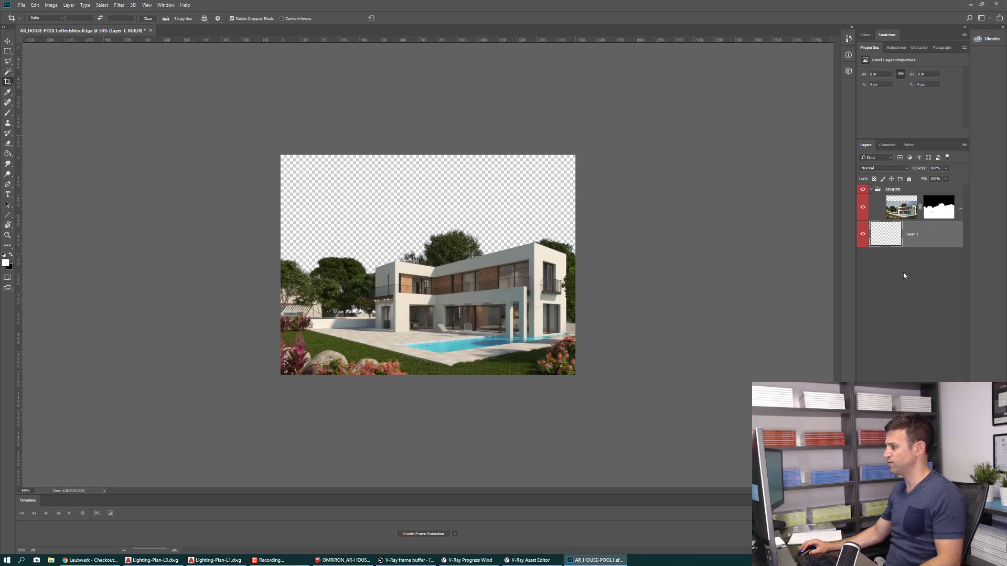
{"action": "right_click", "coordinate": [864, 236]}
{"action": "left_click", "coordinate": [876, 302]}
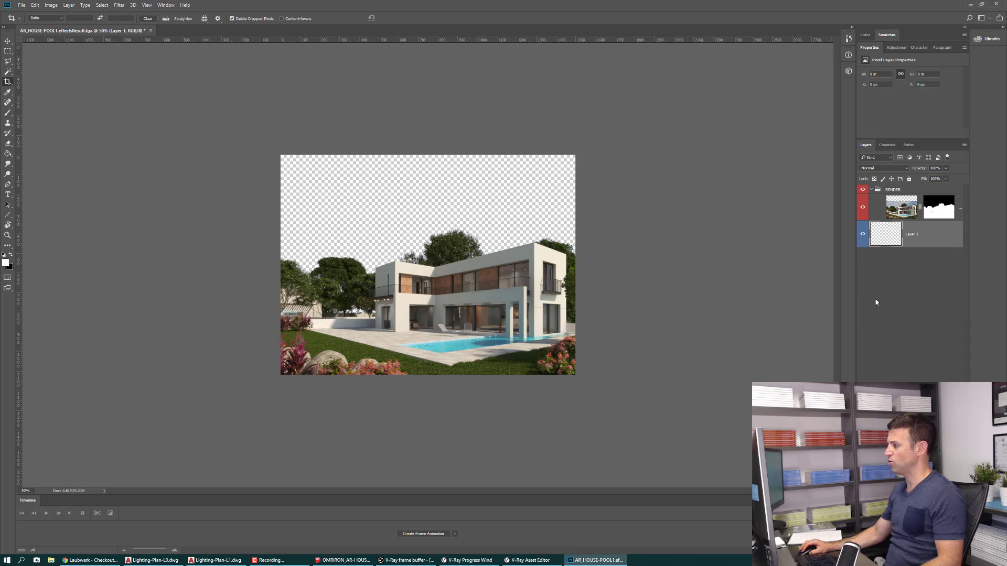
{"action": "left_click", "coordinate": [21, 7]}
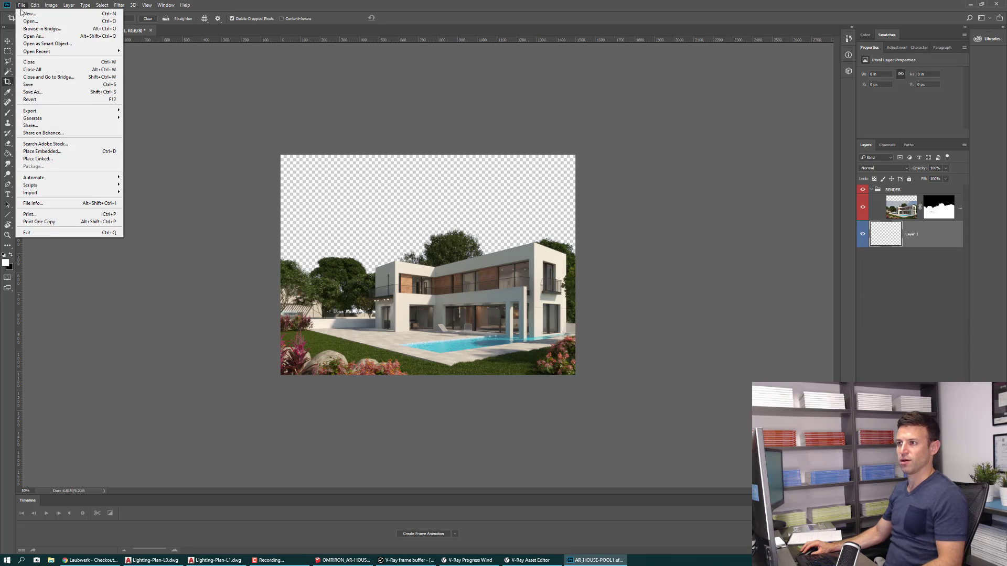
Embed SKY4.jpg from materials-for-ar-house and scale it so clouds fill the sky area.
{"action": "left_click", "coordinate": [57, 153]}
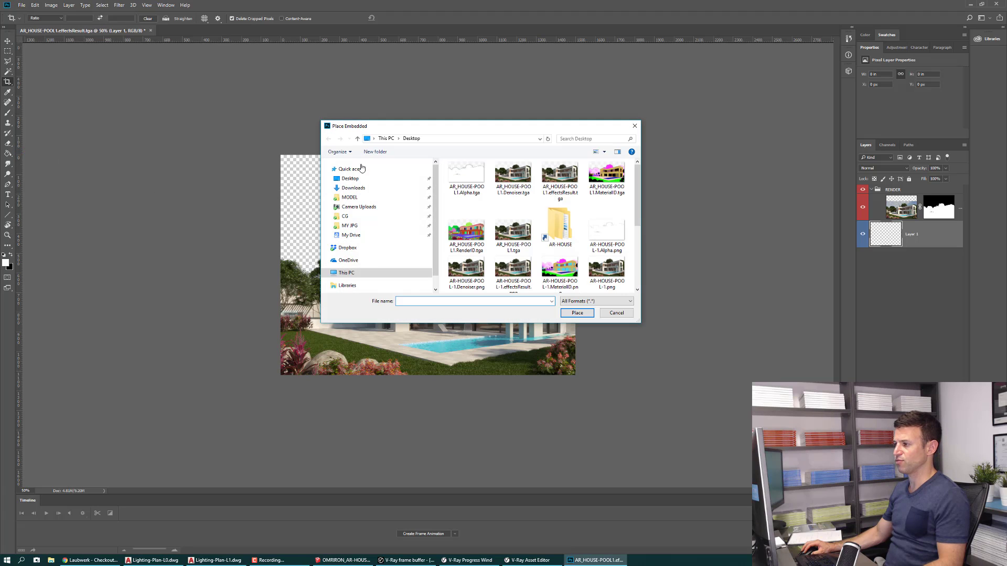
{"action": "double_click", "coordinate": [552, 220]}
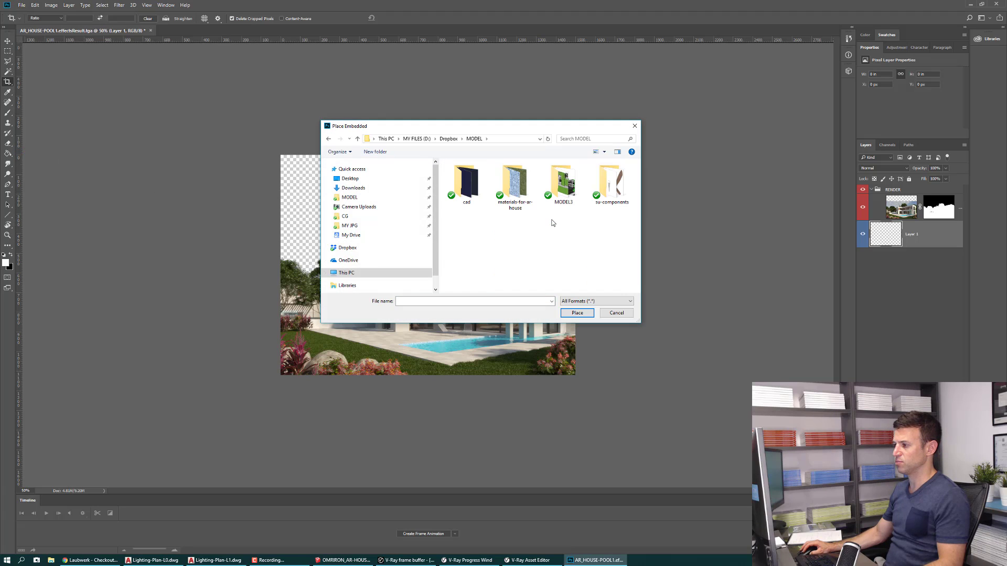
{"action": "double_click", "coordinate": [514, 183]}
{"action": "double_click", "coordinate": [612, 250]}
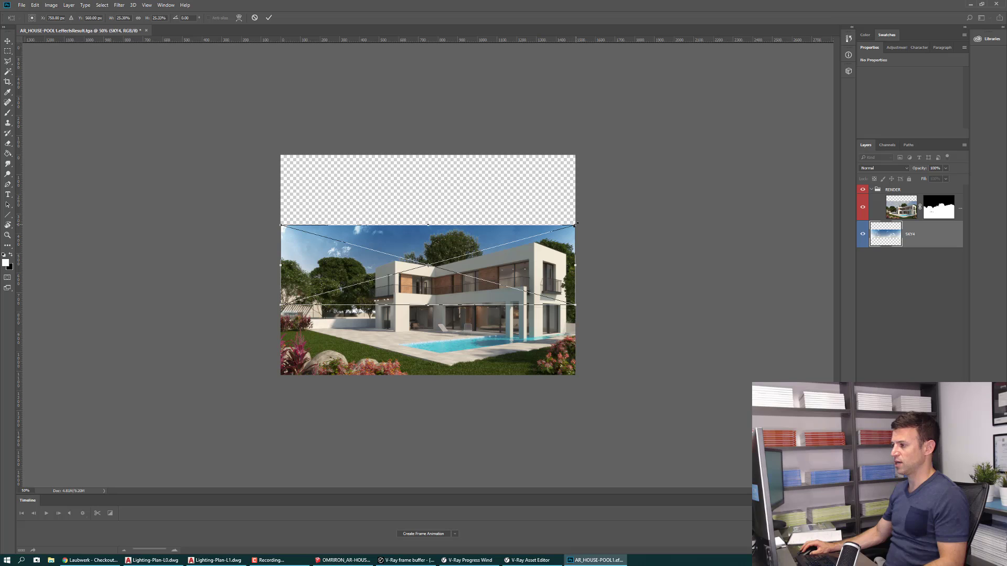
{"action": "mouse_move", "coordinate": [576, 224]}
{"action": "left_mouse_down"}
{"action": "mouse_move", "coordinate": [500, 188]}
{"action": "mouse_move", "coordinate": [818, 108]}
{"action": "left_mouse_up"}
{"action": "mouse_move", "coordinate": [653, 270]}
{"action": "left_mouse_down"}
{"action": "mouse_move", "coordinate": [437, 266]}
{"action": "mouse_move", "coordinate": [190, 237]}
{"action": "left_mouse_up"}
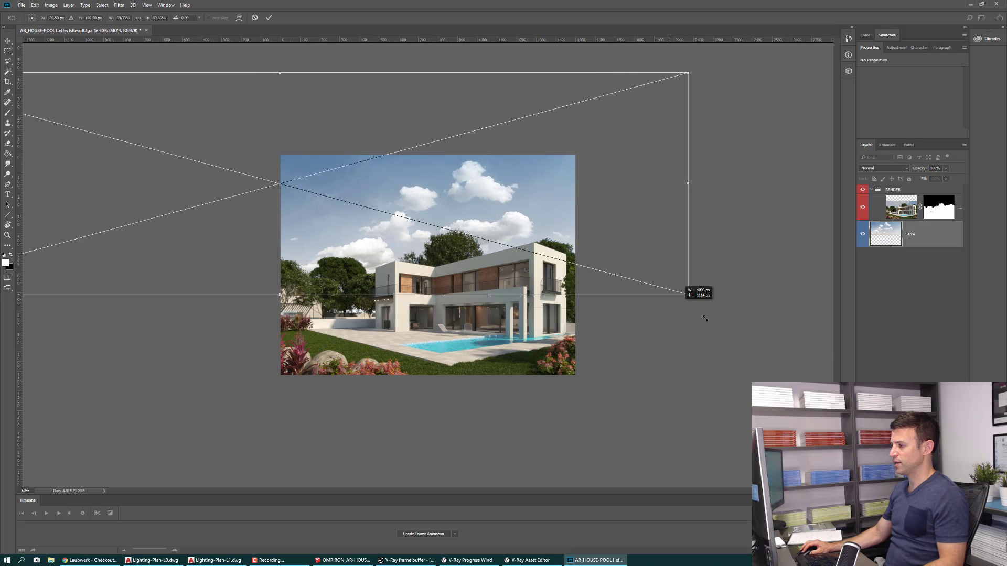
{"action": "left_click_drag", "start_coordinate": [631, 276], "coordinate": [782, 314]}
{"action": "mouse_move", "coordinate": [597, 309]}
{"action": "left_mouse_down"}
{"action": "mouse_move", "coordinate": [426, 286]}
{"action": "mouse_move", "coordinate": [448, 289]}
{"action": "left_mouse_up"}
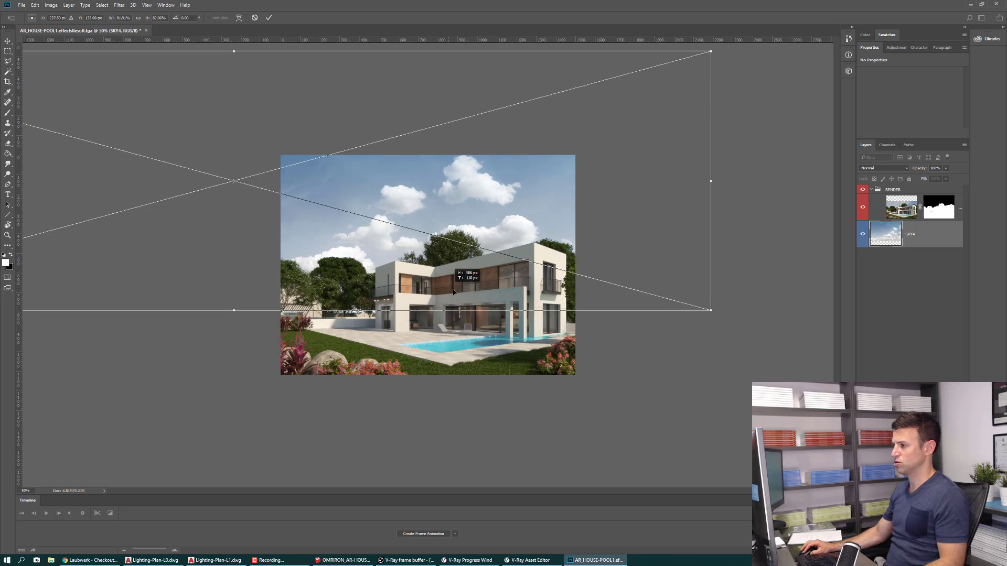
{"action": "left_click_drag", "start_coordinate": [454, 292], "coordinate": [452, 272]}
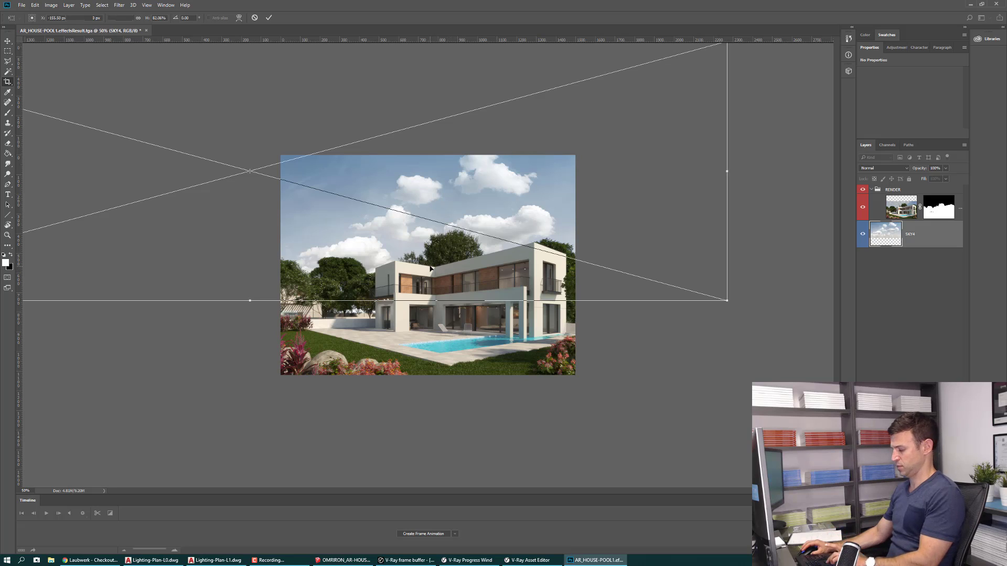
{"action": "key", "text": "Return"}
{"action": "key", "text": "c"}
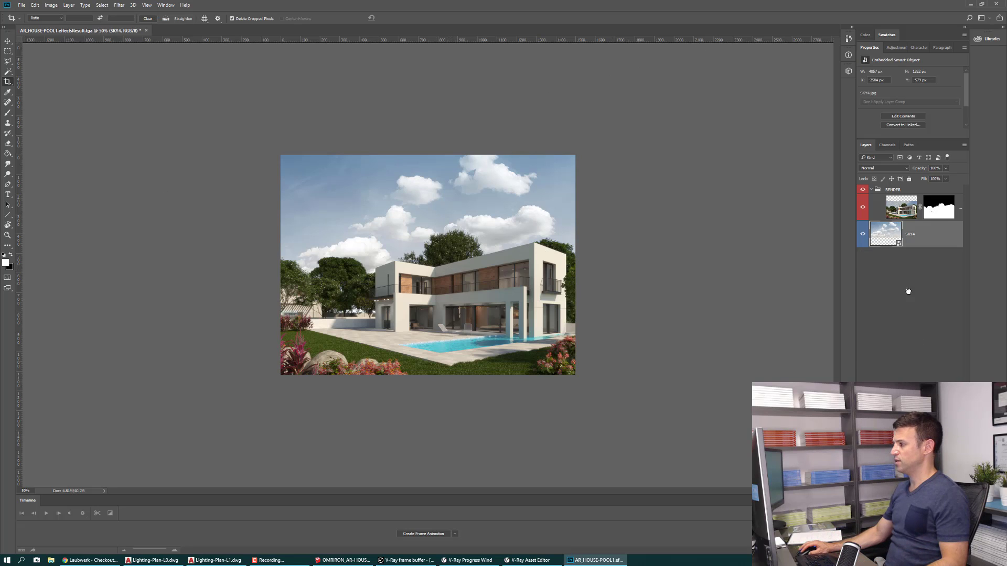
Group the SKY4 layer into a blue-labelled group named SKY.
{"action": "key", "text": "ctrl+g"}
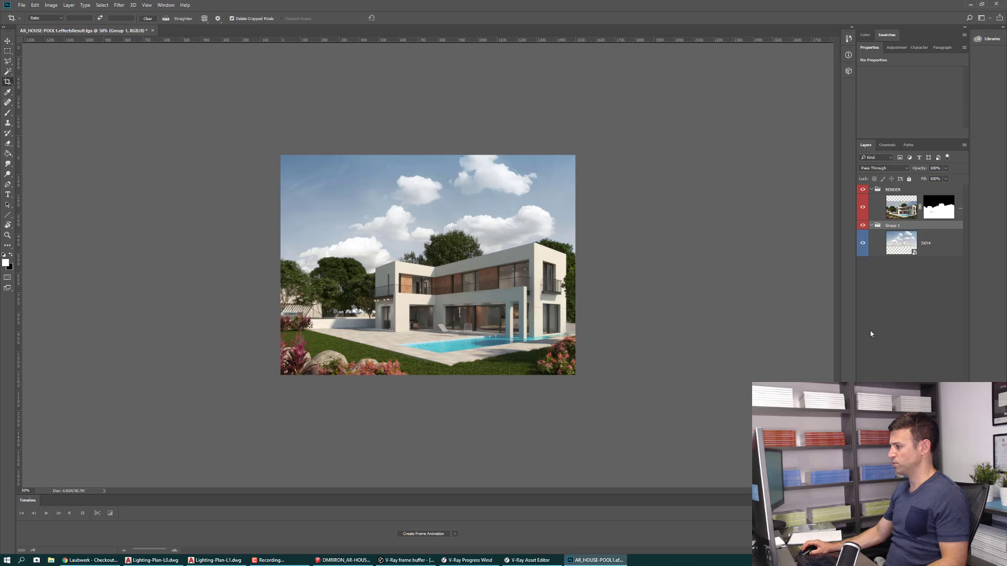
{"action": "right_click", "coordinate": [860, 227]}
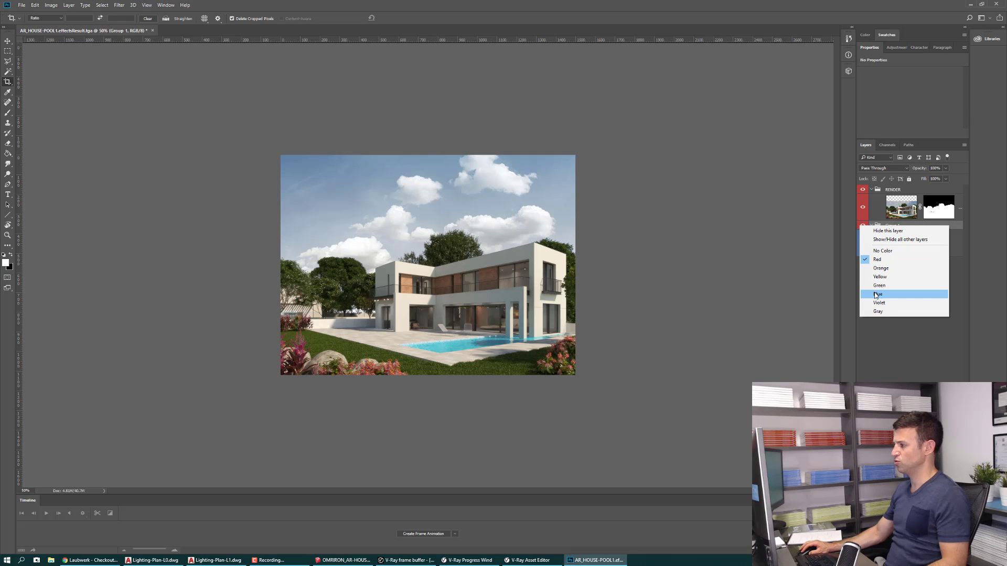
{"action": "left_click", "coordinate": [878, 295]}
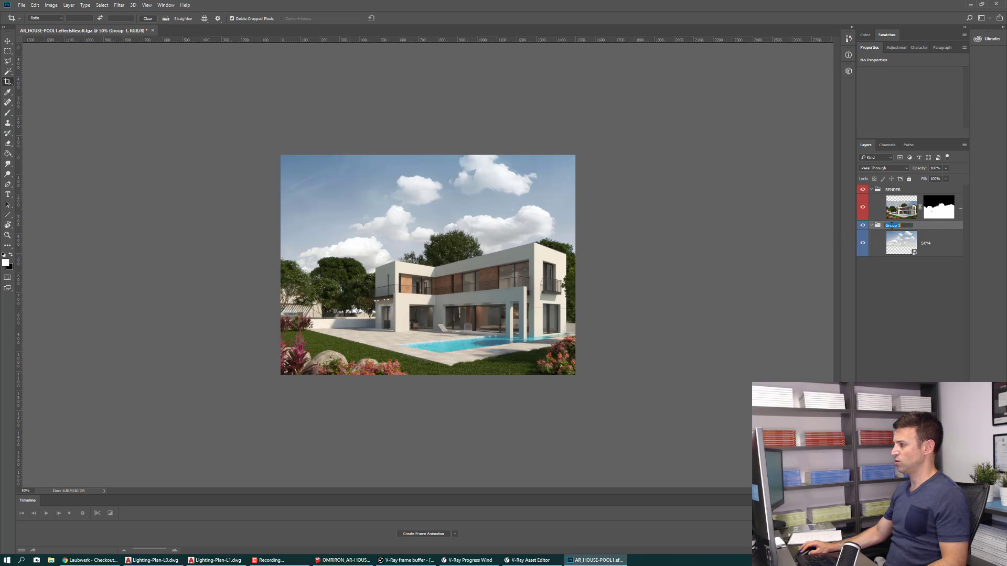
{"action": "type", "text": "SKY"}
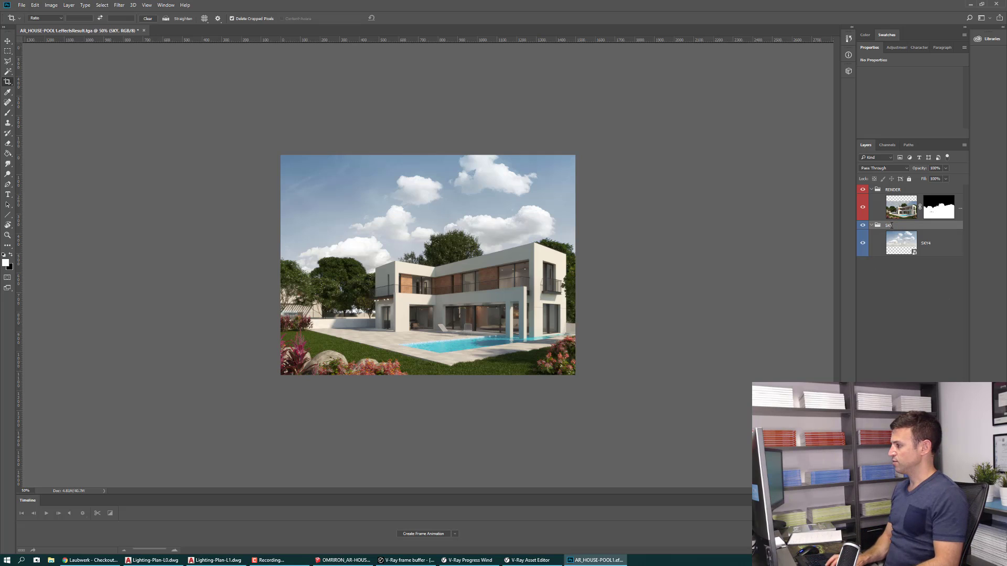
{"action": "key", "text": "Return"}
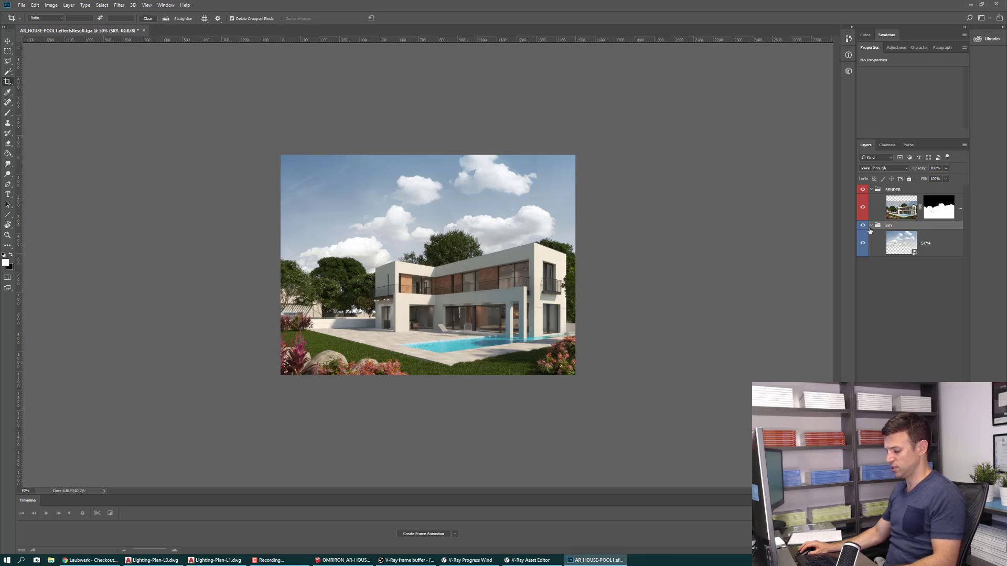
{"action": "left_click", "coordinate": [871, 225], "text": "ctrl"}
Create an empty yellow-labelled group named MAPS above the RENDER group.
{"action": "left_click", "coordinate": [897, 189]}
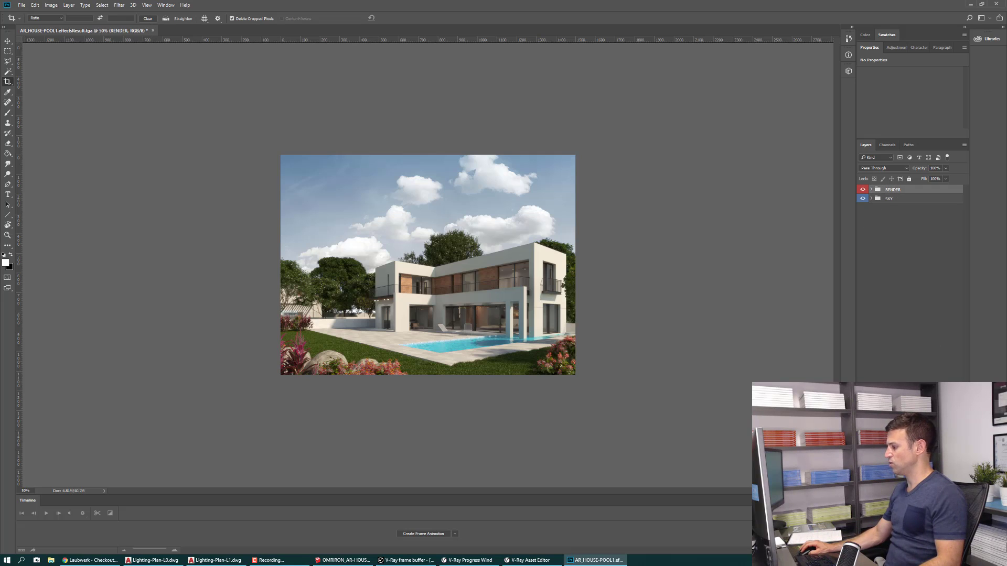
{"action": "left_click", "coordinate": [939, 546]}
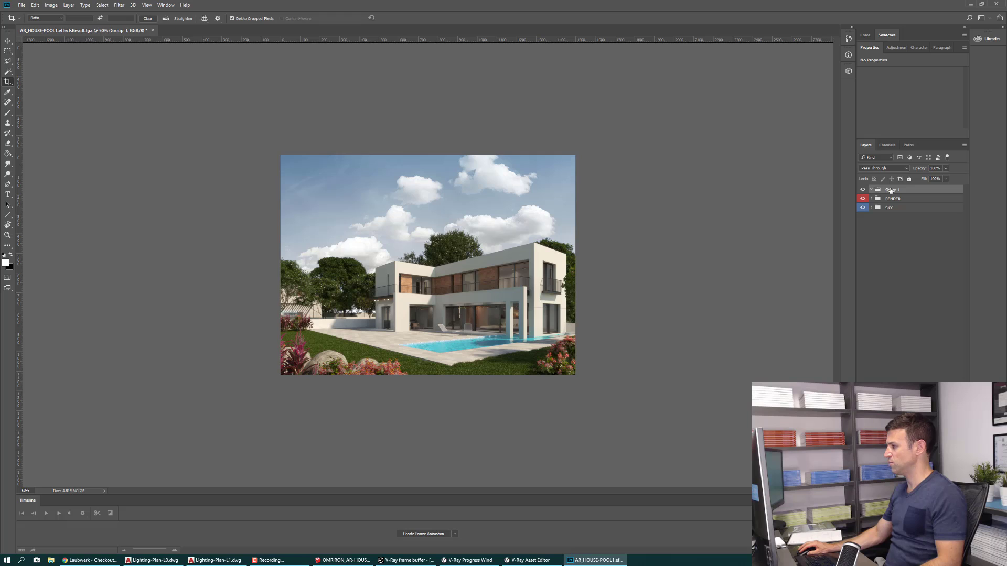
{"action": "type", "text": "MAPS"}
{"action": "key", "text": "Return"}
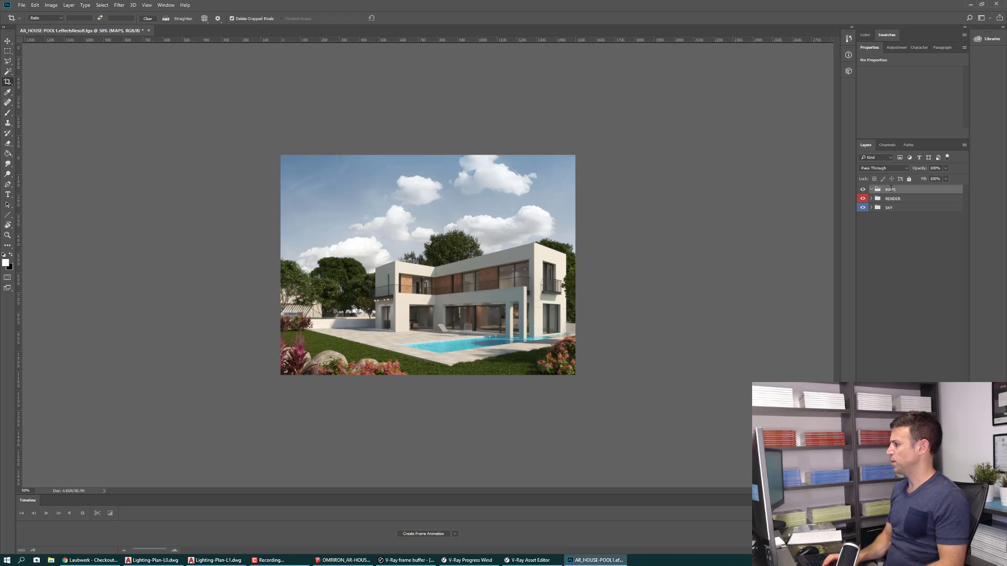
{"action": "right_click", "coordinate": [860, 191]}
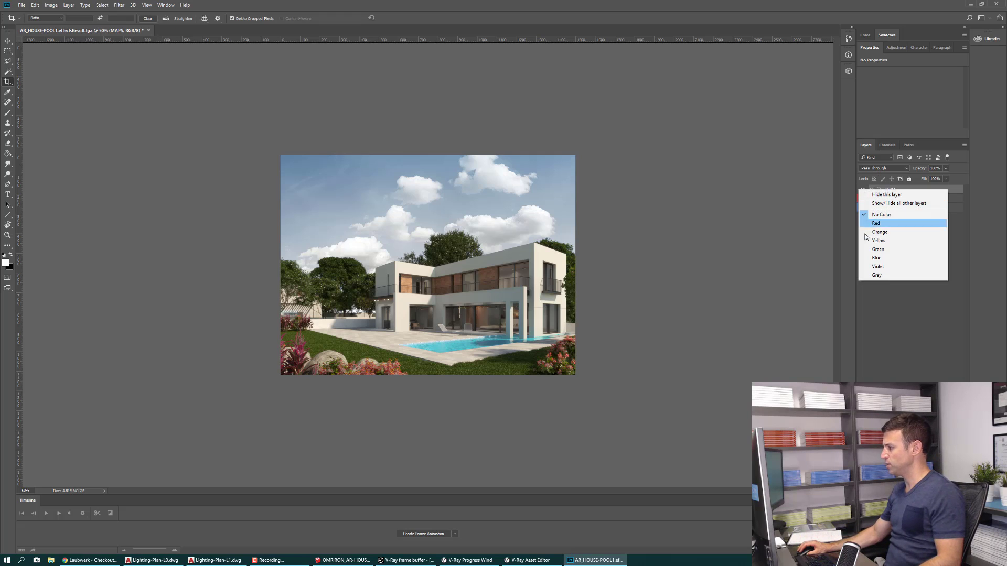
{"action": "left_click", "coordinate": [881, 242]}
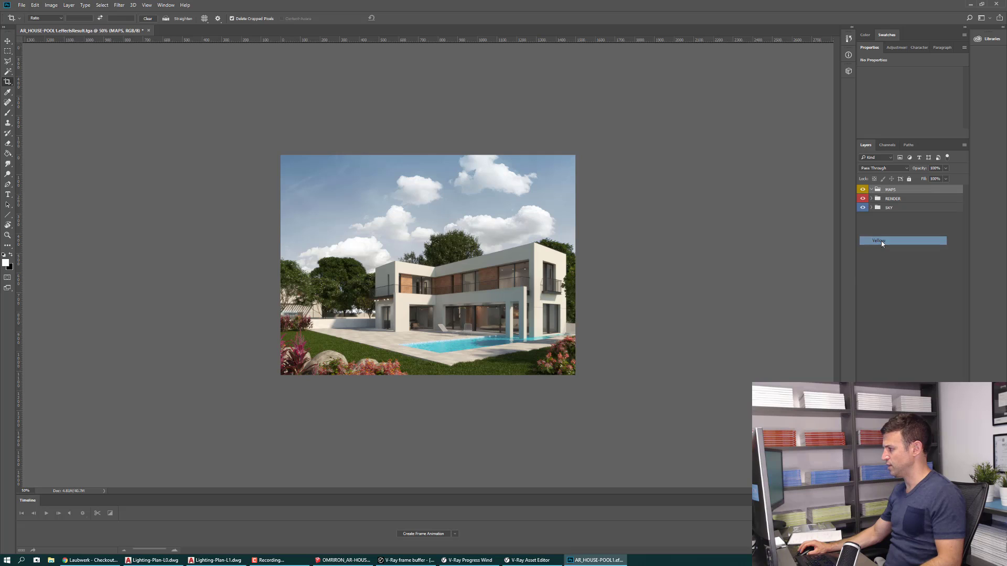
{"action": "left_click", "coordinate": [22, 5]}
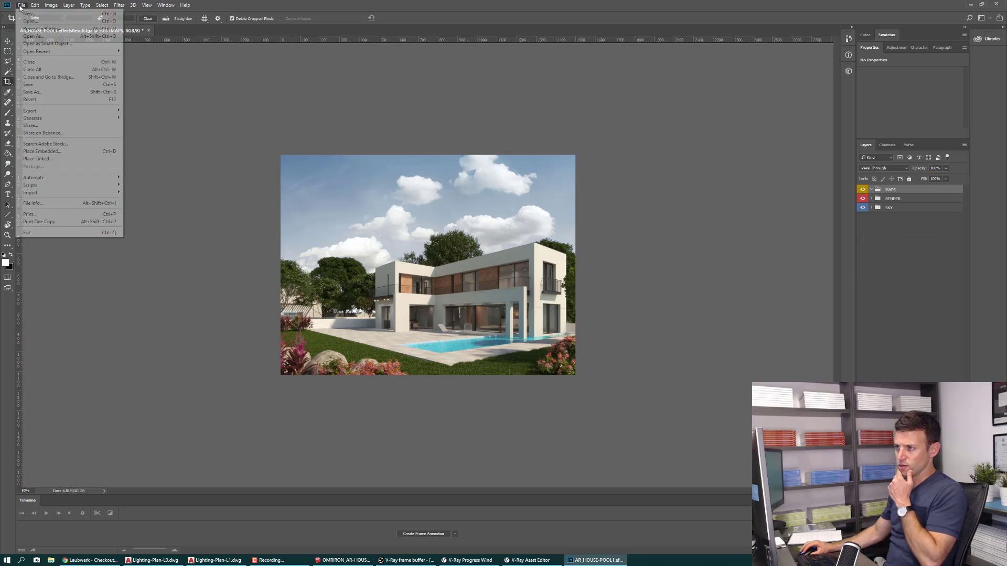
Embed the MaterialID image from the Desktop and align it with the render.
{"action": "left_click", "coordinate": [57, 151]}
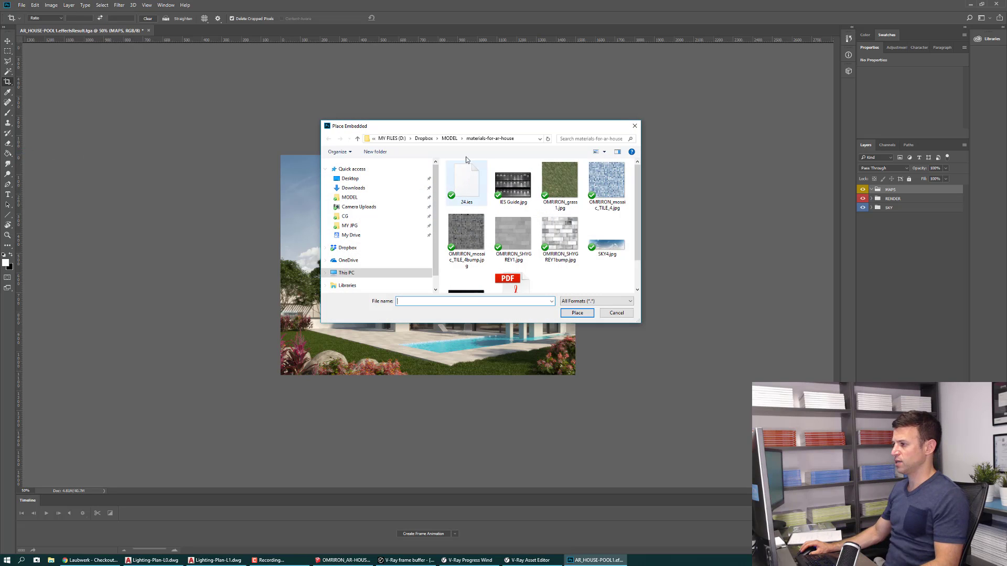
{"action": "left_click", "coordinate": [342, 181]}
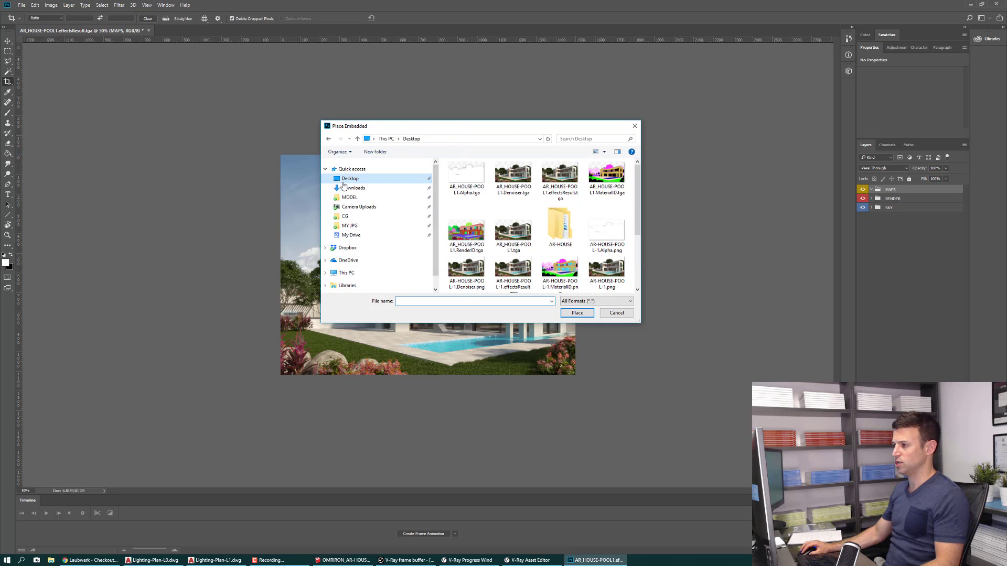
{"action": "double_click", "coordinate": [569, 271]}
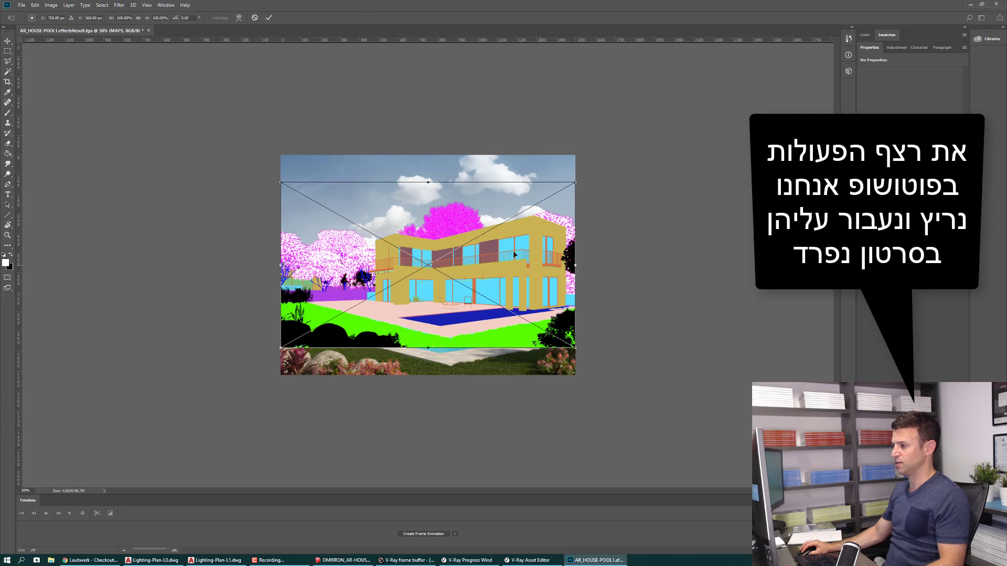
{"action": "left_click_drag", "start_coordinate": [493, 257], "coordinate": [493, 269]}
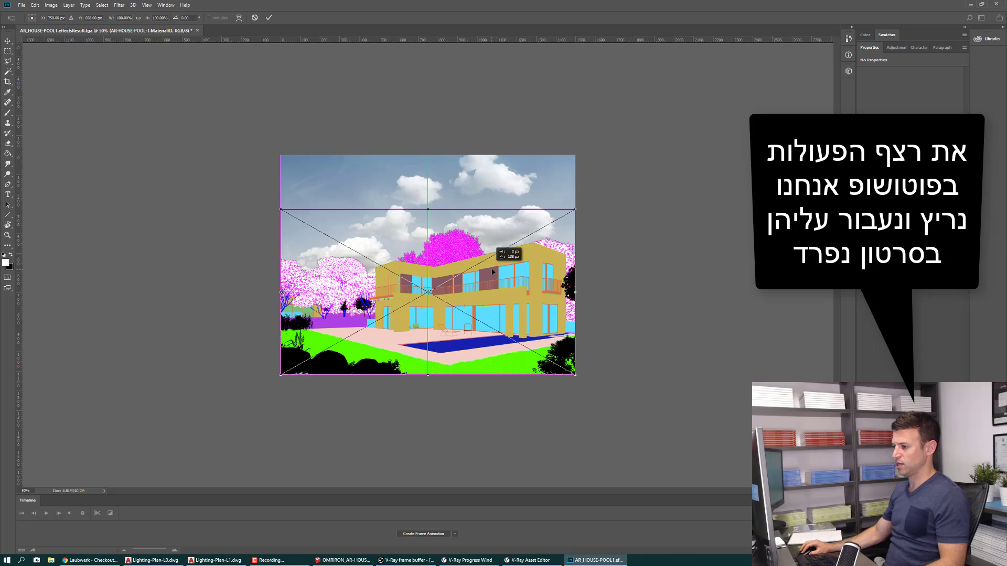
{"action": "key", "text": "Return"}
{"action": "key", "text": "c"}
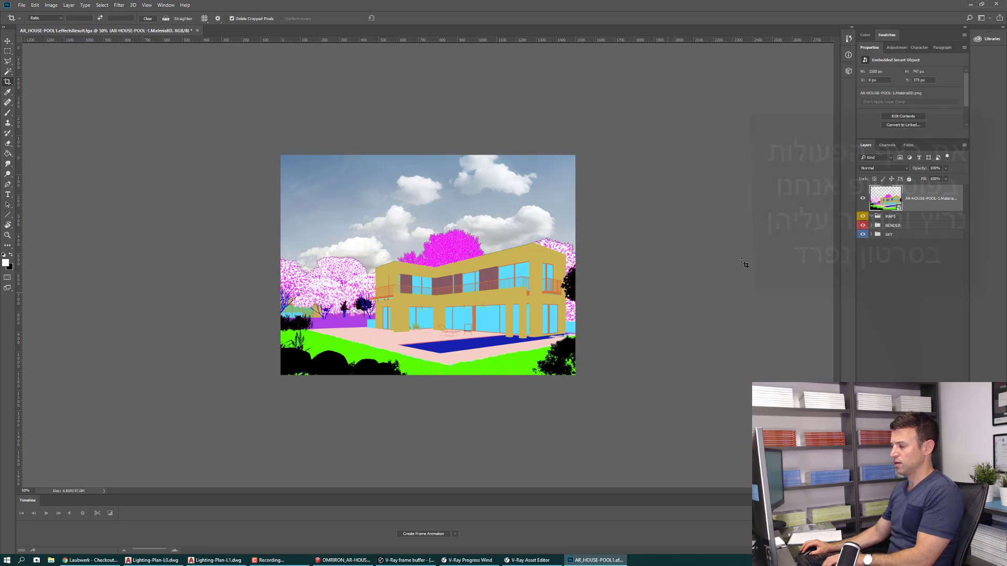
{"action": "left_click", "coordinate": [864, 199]}
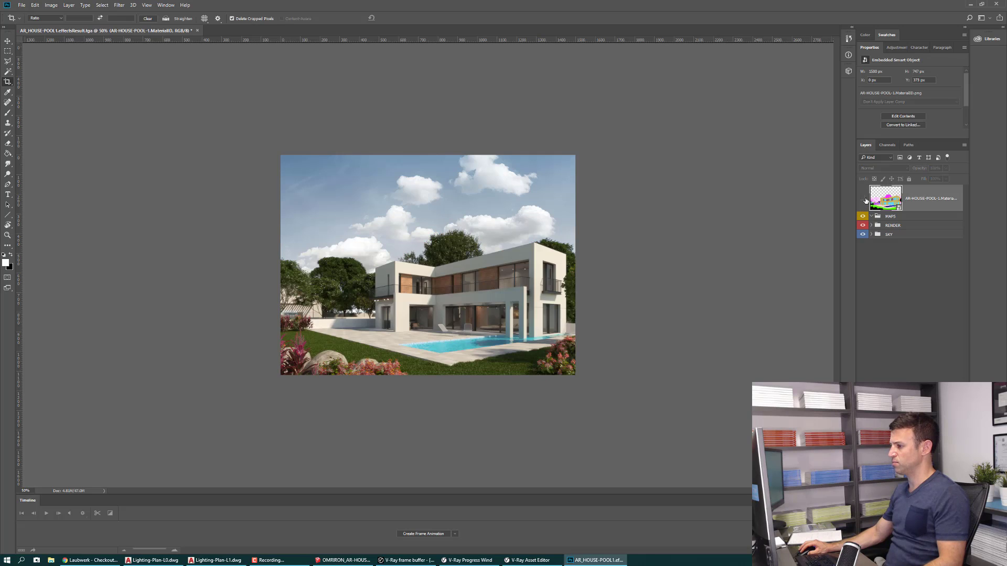
At 100% zoom, Magic Wand-select all the cyan glass areas of the MaterialID map.
{"action": "key", "text": "ctrl+1"}
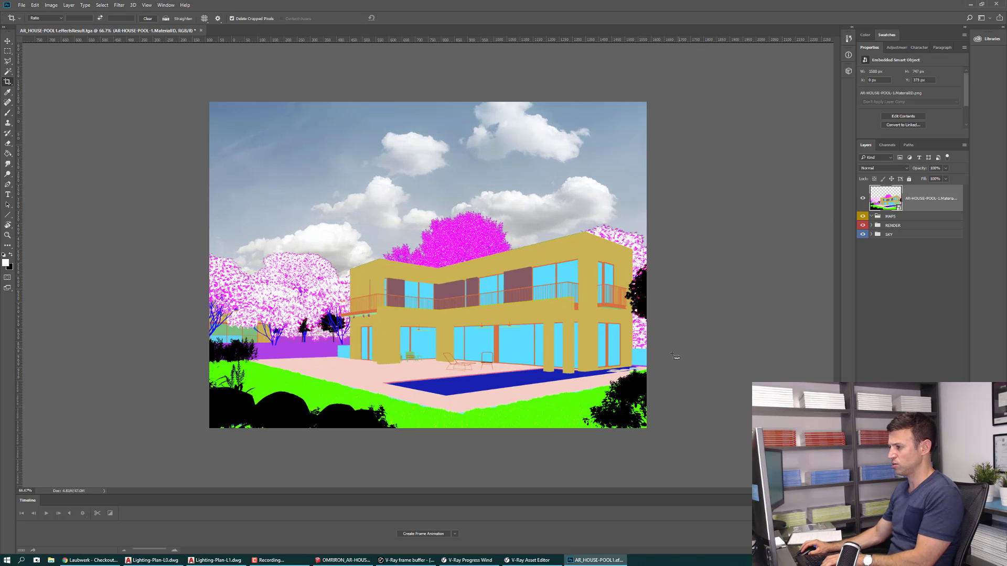
{"action": "key", "text": "w"}
{"action": "left_click", "coordinate": [614, 279]}
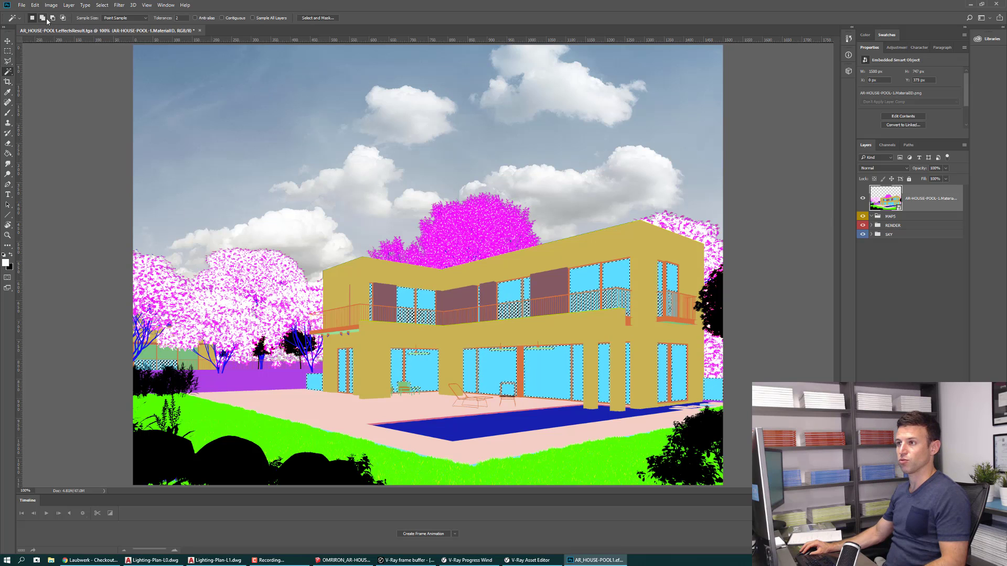
Subtract two unwanted rectangles from the glass selection and hide the MaterialID layer.
{"action": "left_click", "coordinate": [8, 51]}
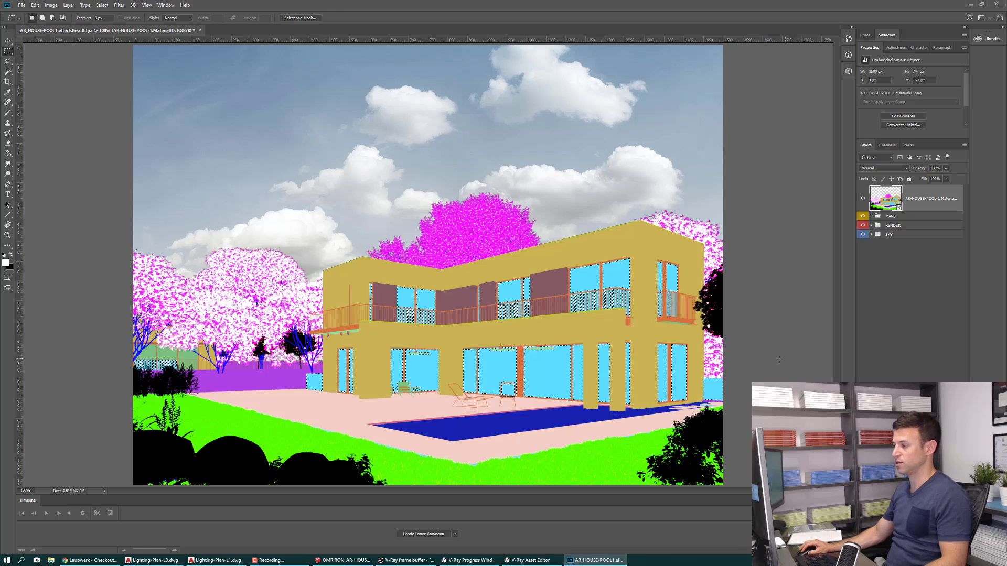
{"action": "left_click_drag", "start_coordinate": [698, 327], "coordinate": [656, 405], "text": "alt"}
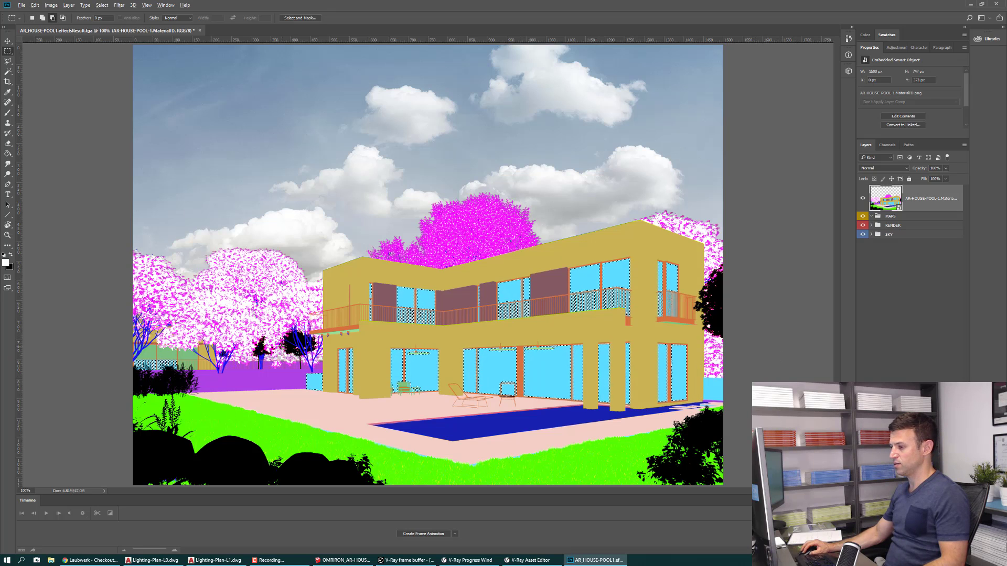
{"action": "left_click_drag", "start_coordinate": [283, 348], "coordinate": [331, 414], "text": "alt"}
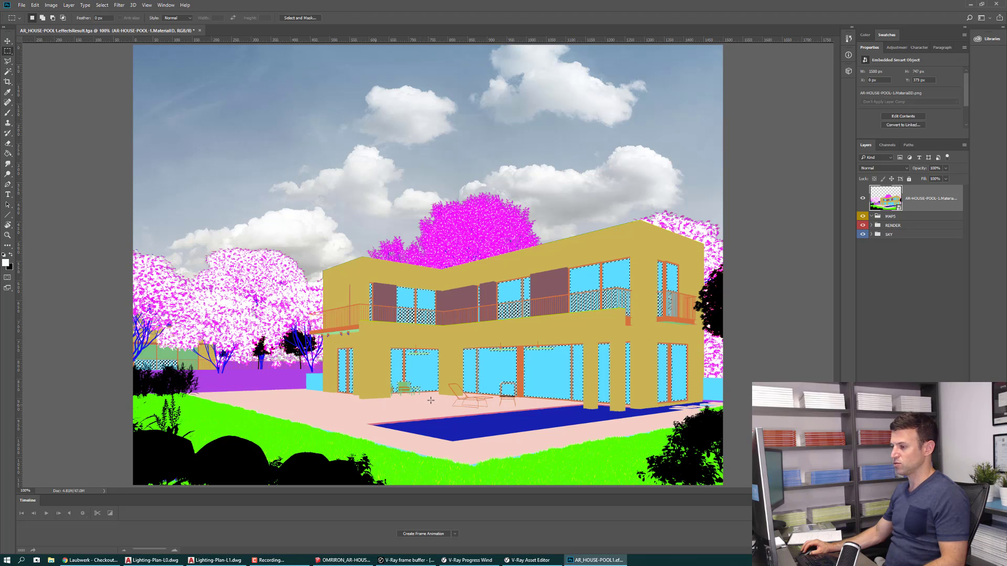
{"action": "left_click", "coordinate": [862, 201]}
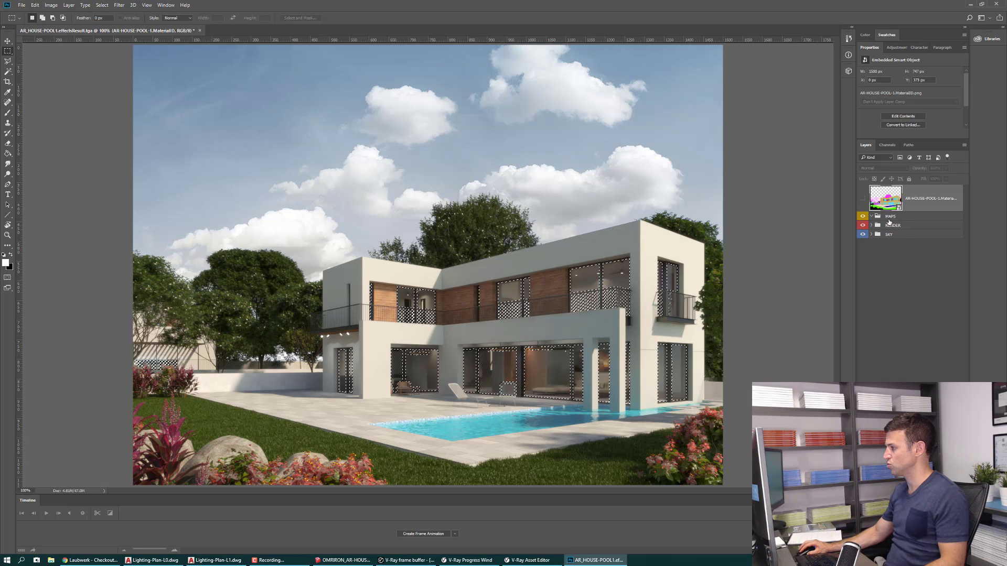
From the MaterialID smart object, add a glass-masked Brightness/Contrast layer with Brightness 84.
{"action": "left_click", "coordinate": [891, 216]}
{"action": "left_click", "coordinate": [908, 197]}
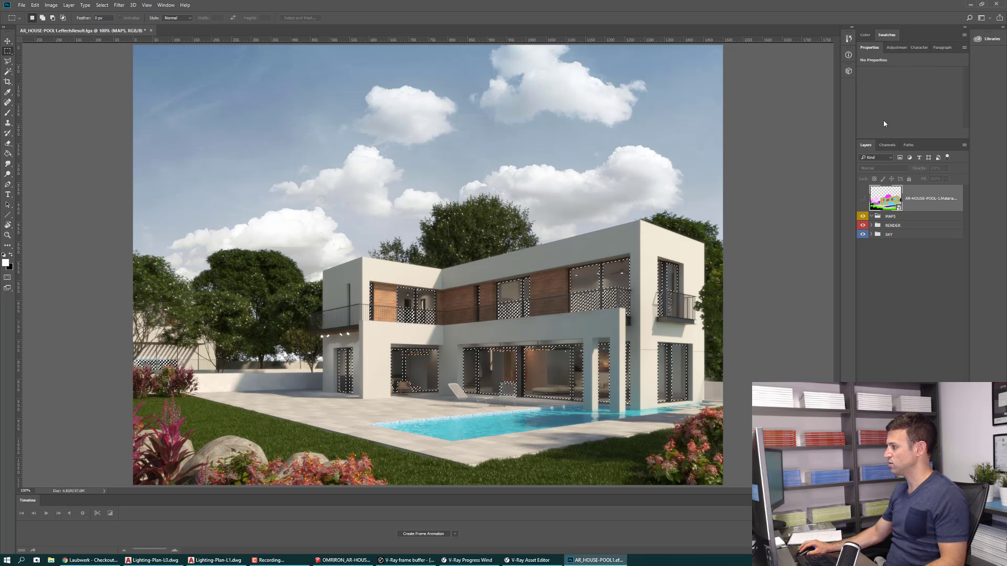
{"action": "left_click", "coordinate": [898, 48]}
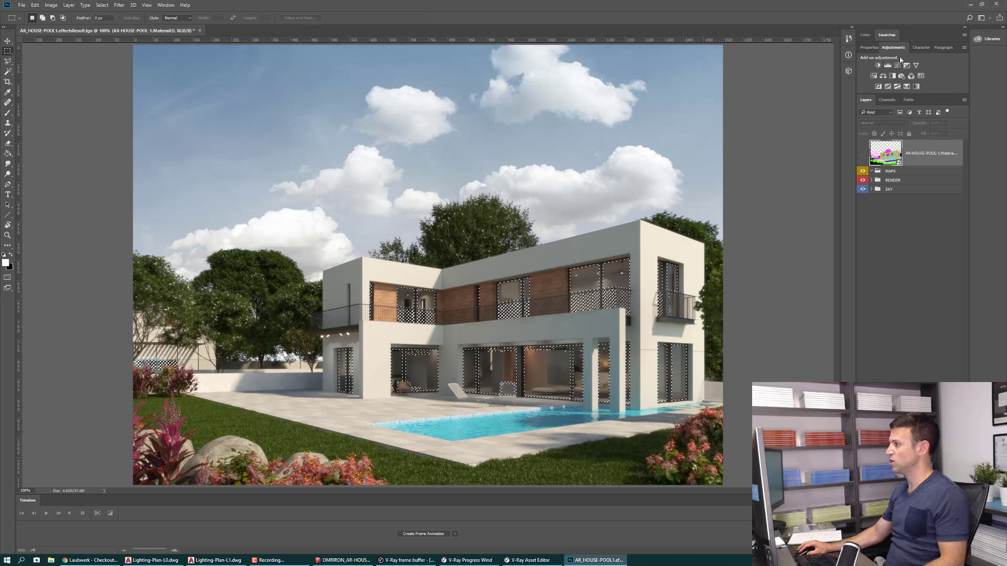
{"action": "left_click", "coordinate": [879, 67]}
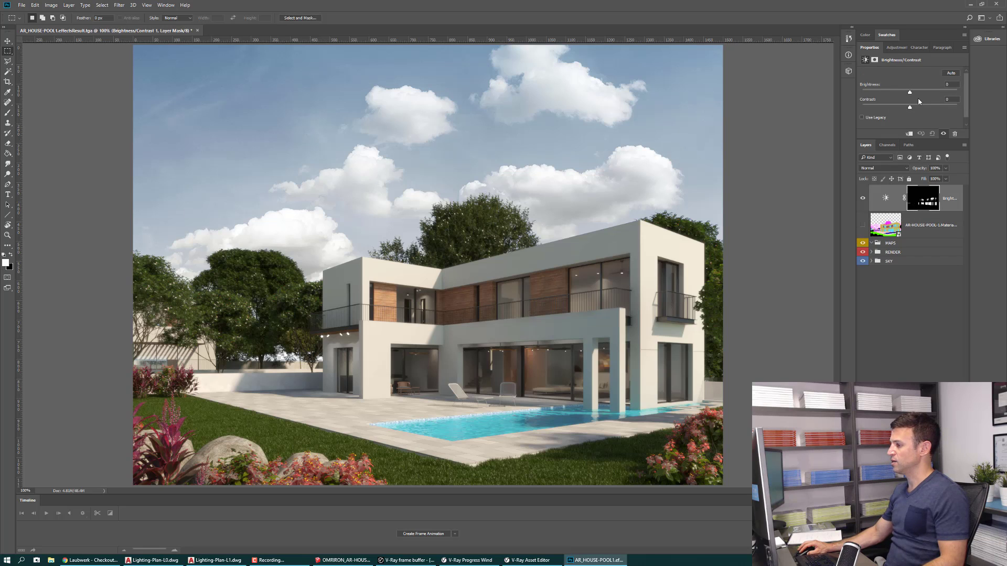
{"action": "mouse_move", "coordinate": [910, 93]}
{"action": "left_mouse_down"}
{"action": "mouse_move", "coordinate": [938, 104]}
{"action": "mouse_move", "coordinate": [925, 105]}
{"action": "left_mouse_up"}
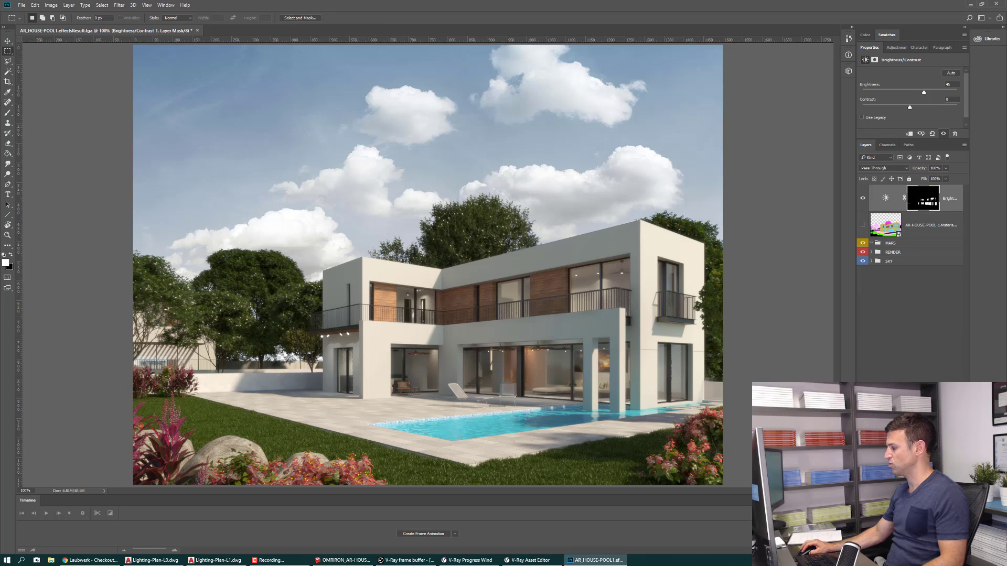
Group the Brightness/Contrast layer as LIGHTING, label it orange, and move the window mask onto the group.
{"action": "key", "text": "ctrl+g"}
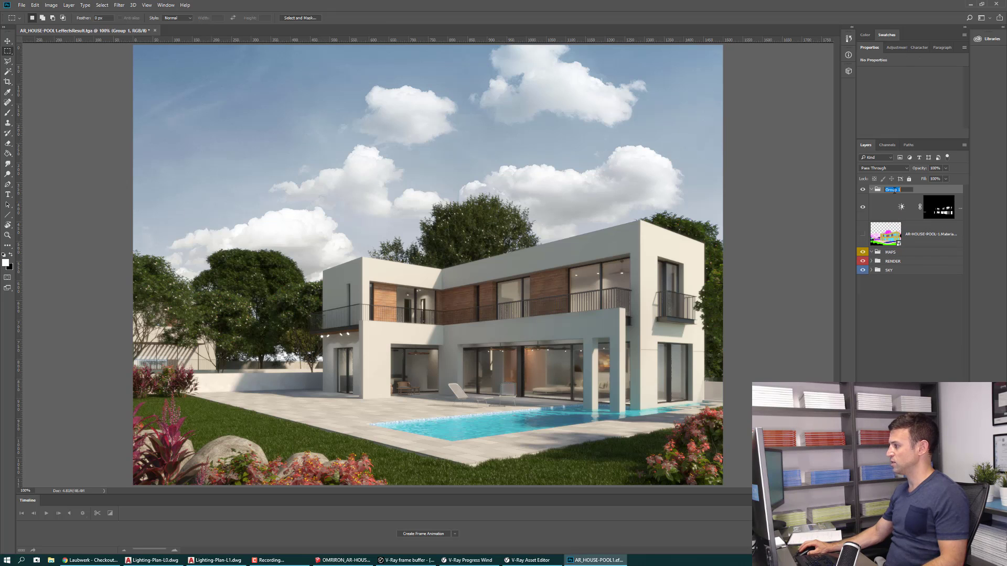
{"action": "type", "text": "LIGHT"}
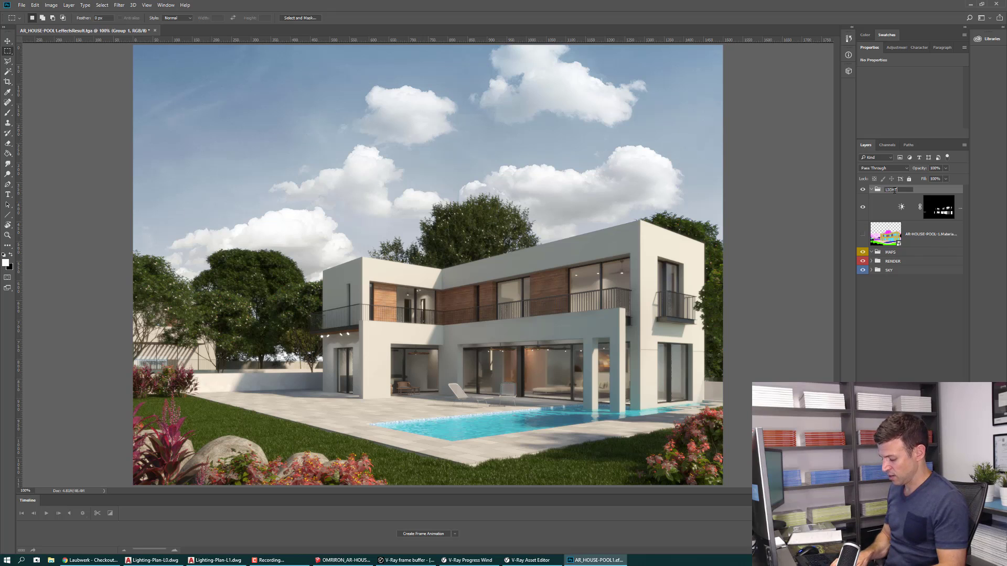
{"action": "type", "text": "ING"}
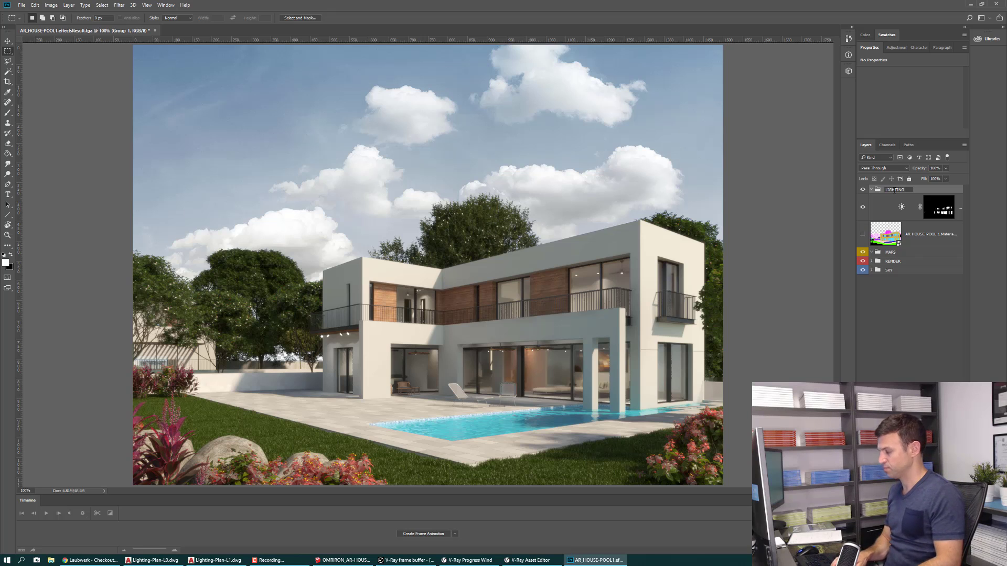
{"action": "key", "text": "Return"}
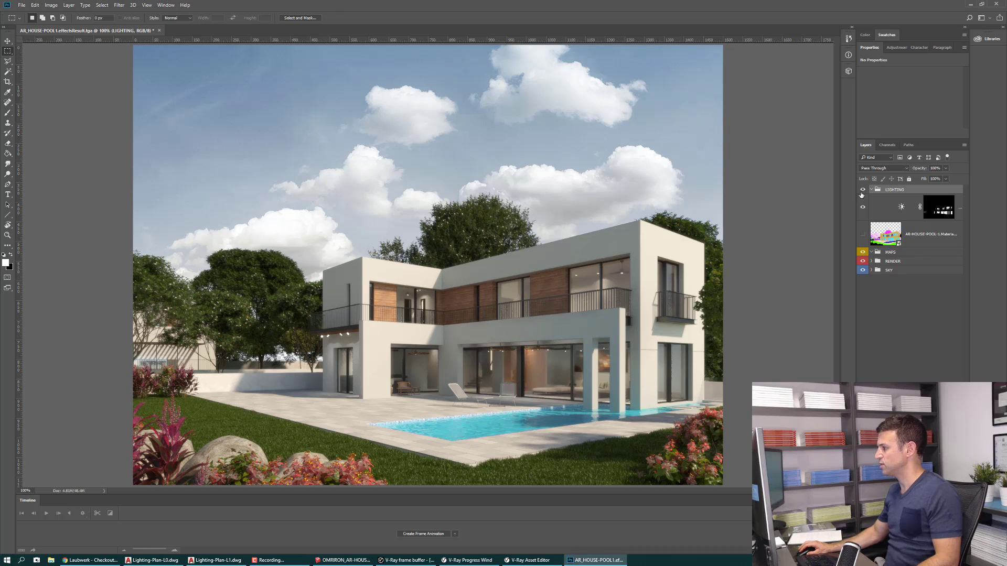
{"action": "right_click", "coordinate": [862, 193]}
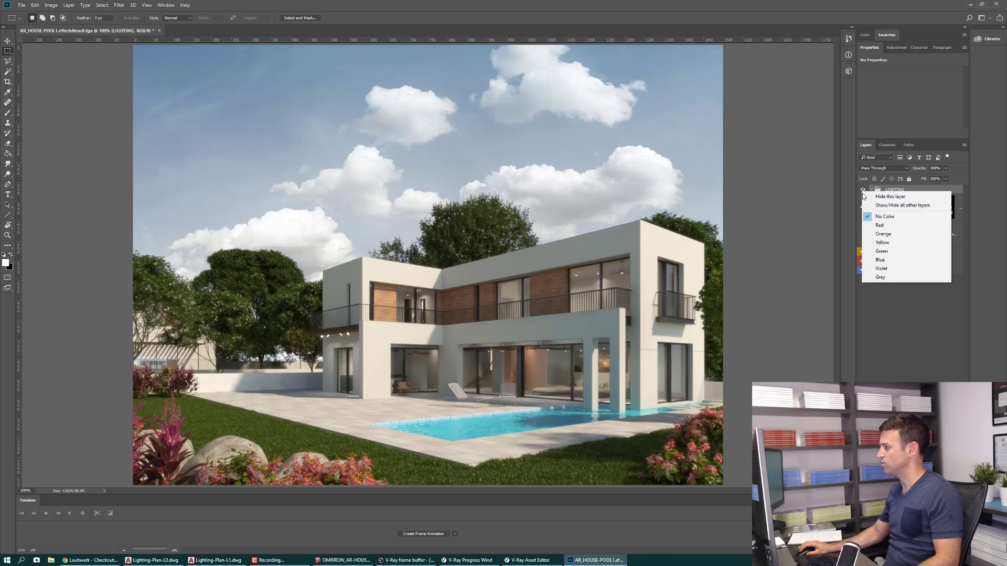
{"action": "left_click", "coordinate": [888, 243]}
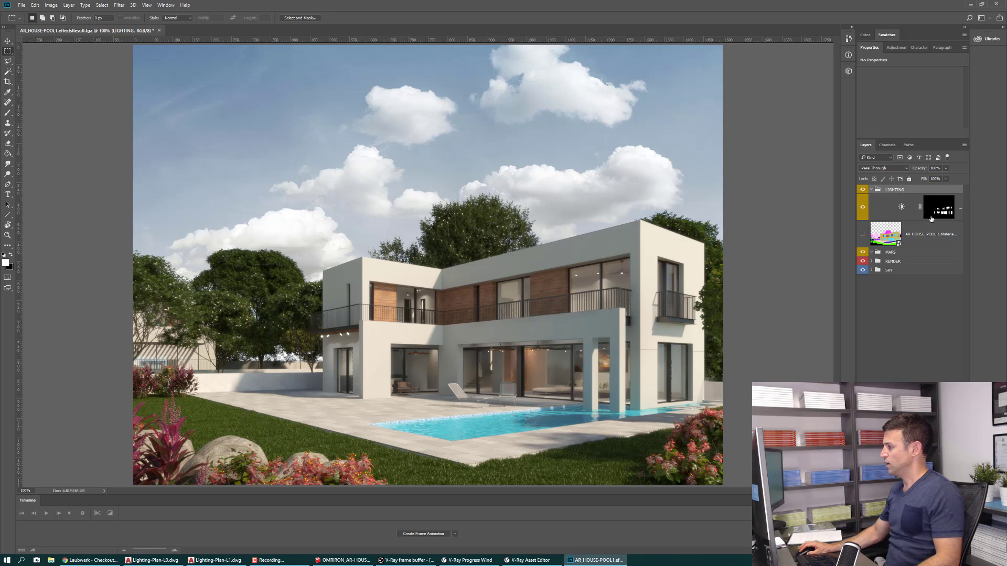
{"action": "left_click_drag", "start_coordinate": [949, 190], "coordinate": [944, 192]}
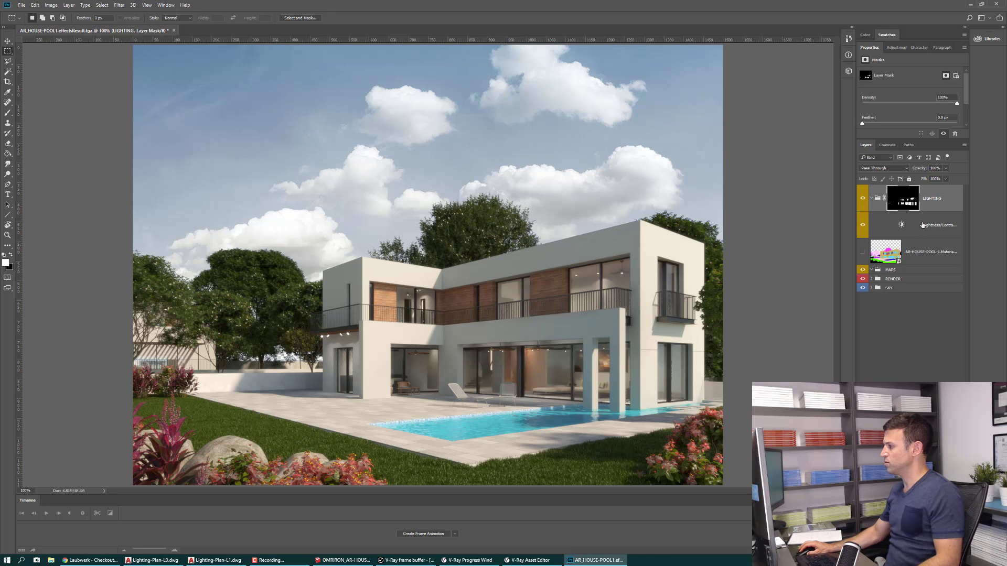
Add a Warming Filter (85) Photo Filter inside LIGHTING with increased density.
{"action": "left_click", "coordinate": [922, 225]}
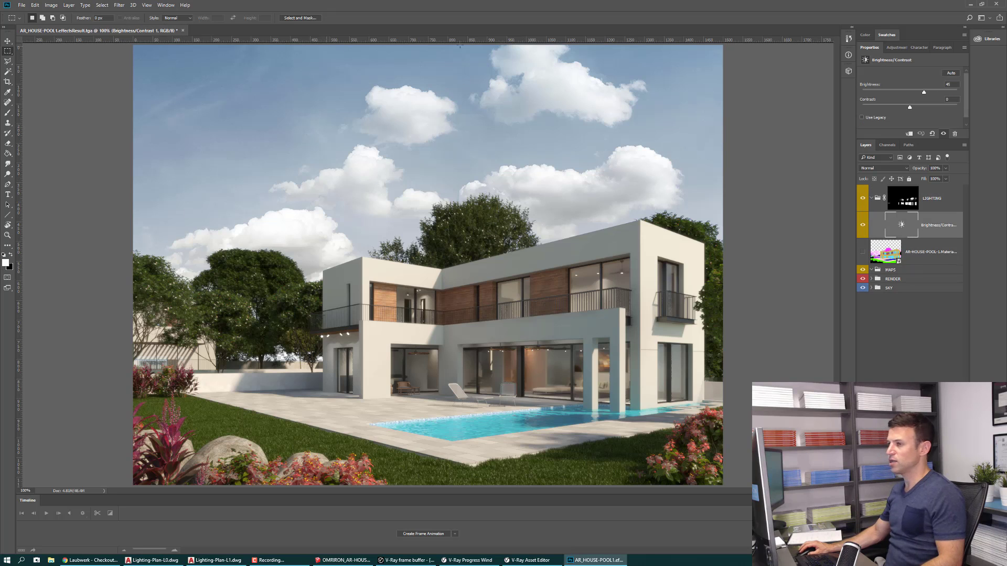
{"action": "left_click", "coordinate": [897, 48]}
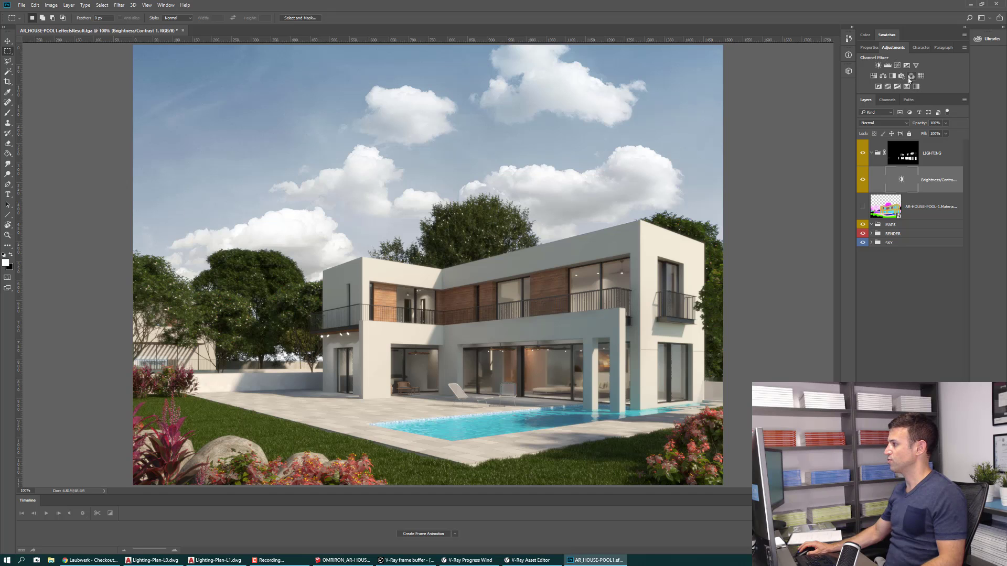
{"action": "left_click", "coordinate": [902, 77]}
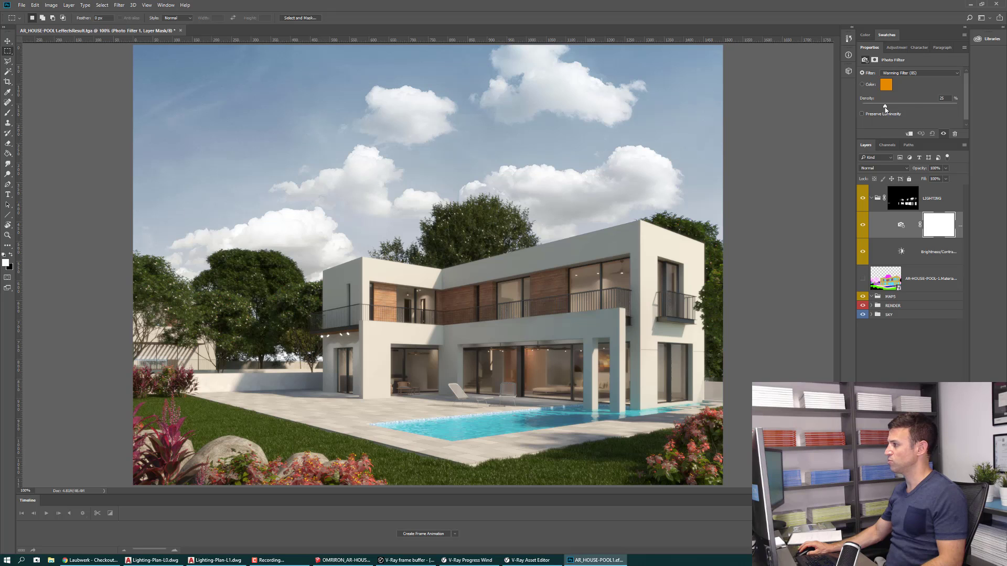
{"action": "mouse_move", "coordinate": [885, 107]}
{"action": "left_mouse_down"}
{"action": "mouse_move", "coordinate": [912, 107]}
{"action": "mouse_move", "coordinate": [897, 113]}
{"action": "left_mouse_up"}
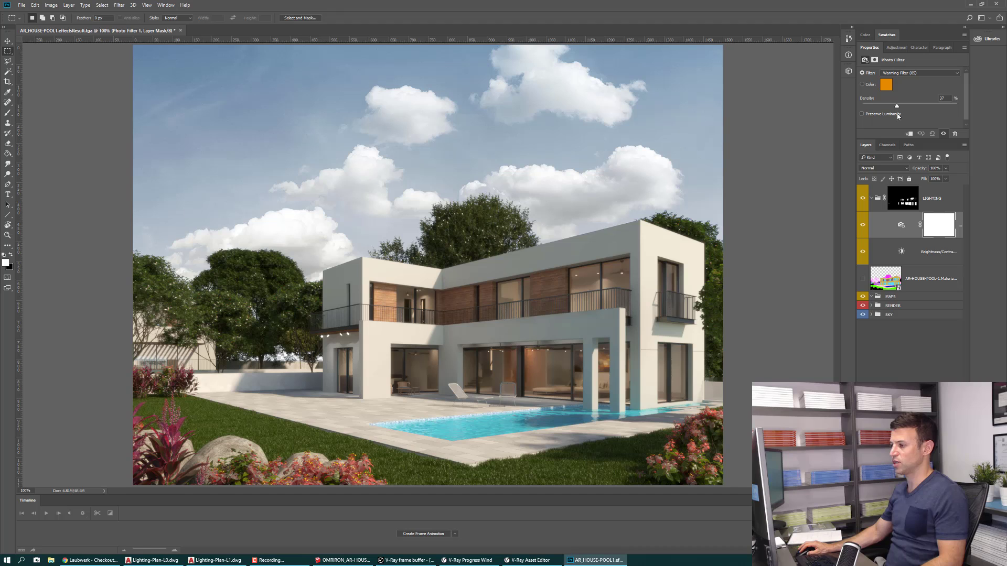
Compare the photo filter on and off, then adjust the window Brightness/Contrast to brightness 67.
{"action": "left_click", "coordinate": [862, 225]}
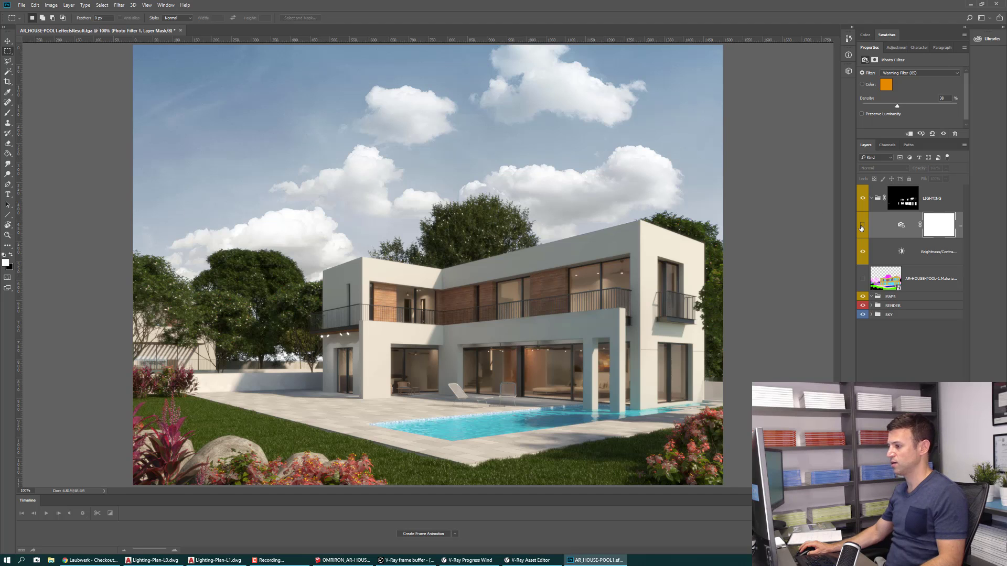
{"action": "left_click", "coordinate": [862, 226]}
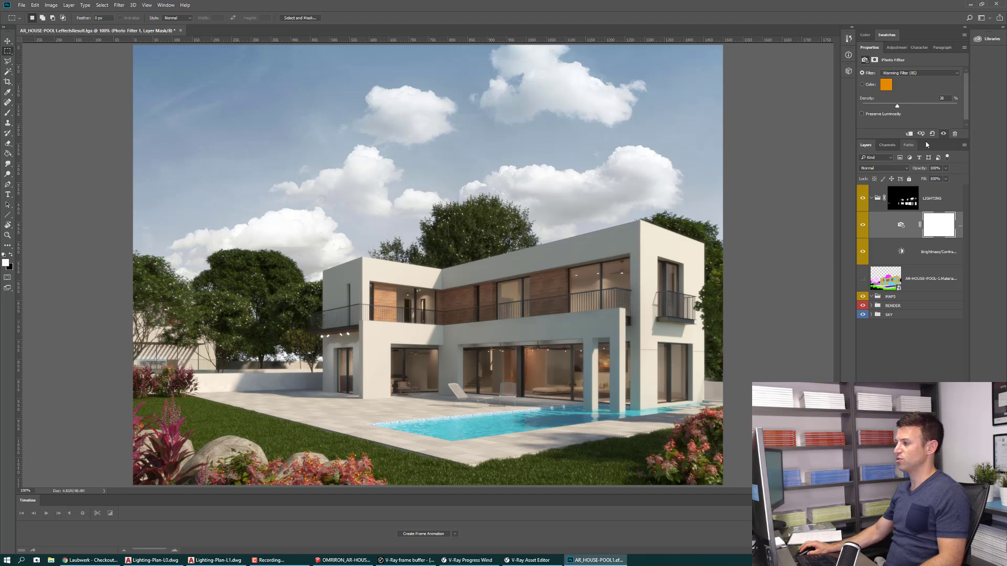
{"action": "left_click", "coordinate": [913, 249]}
{"action": "mouse_move", "coordinate": [925, 95]}
{"action": "left_mouse_down"}
{"action": "mouse_move", "coordinate": [935, 96]}
{"action": "mouse_move", "coordinate": [897, 107]}
{"action": "left_mouse_up"}
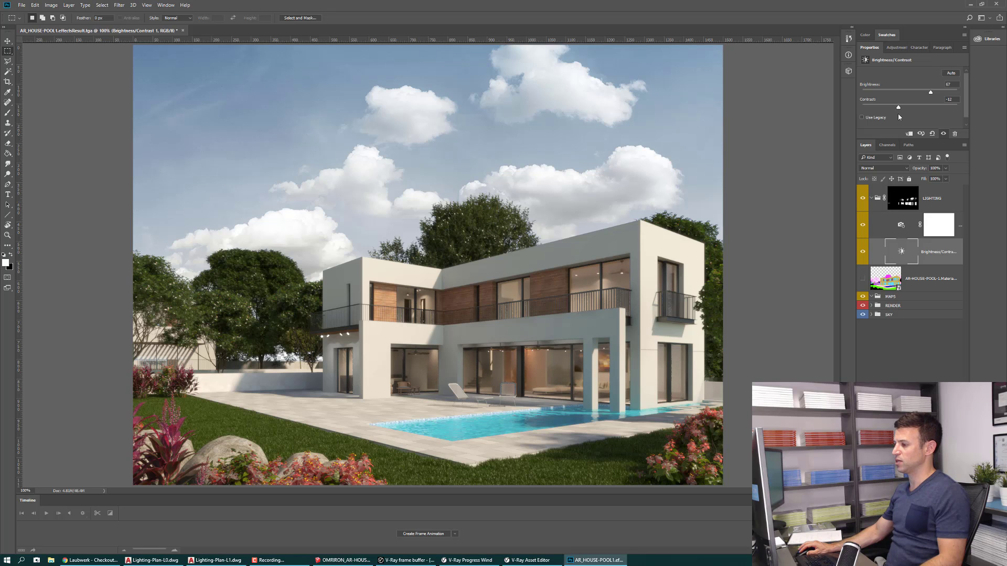
{"action": "left_click", "coordinate": [862, 279]}
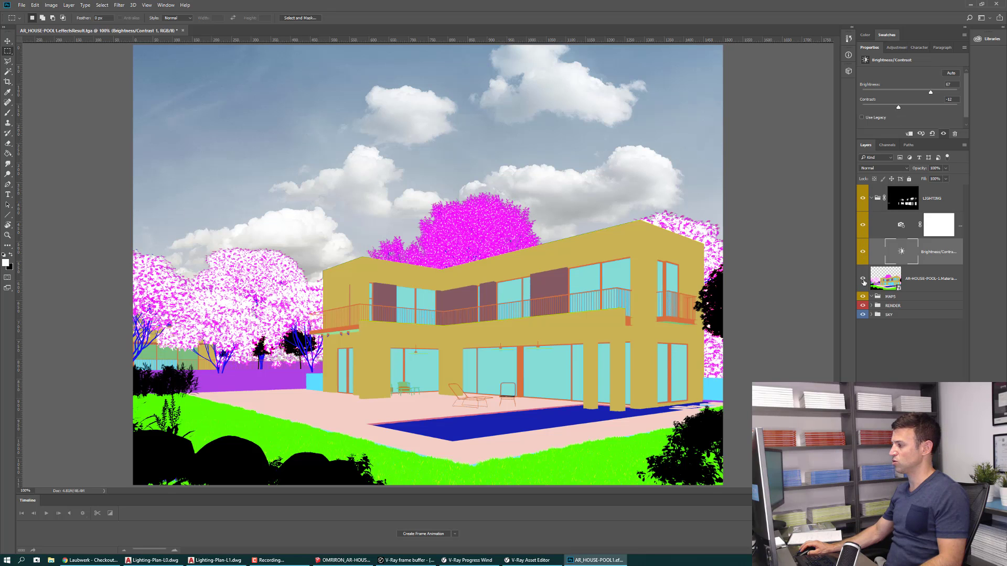
{"action": "key", "text": "w"}
{"action": "left_click", "coordinate": [320, 412]}
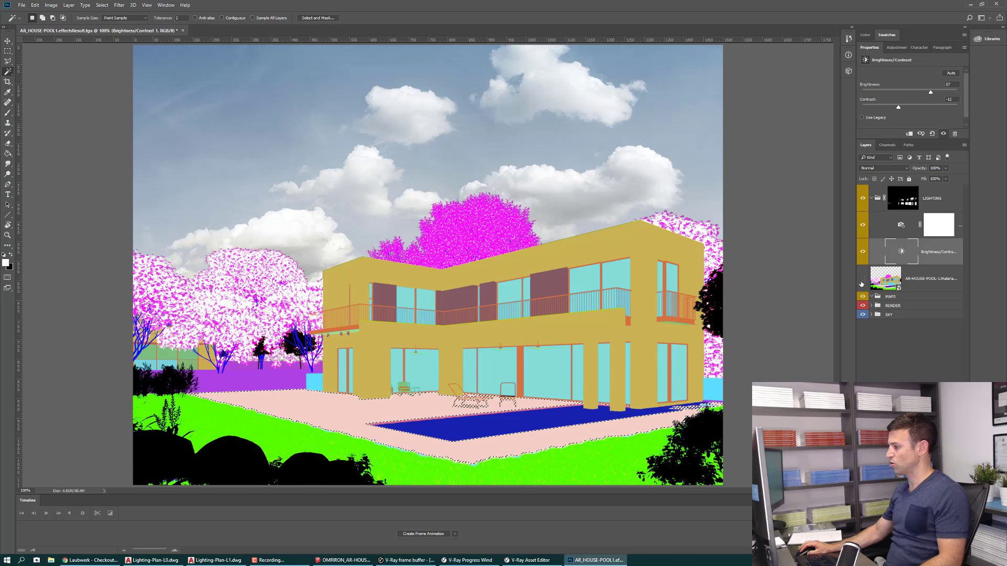
{"action": "left_click", "coordinate": [862, 279]}
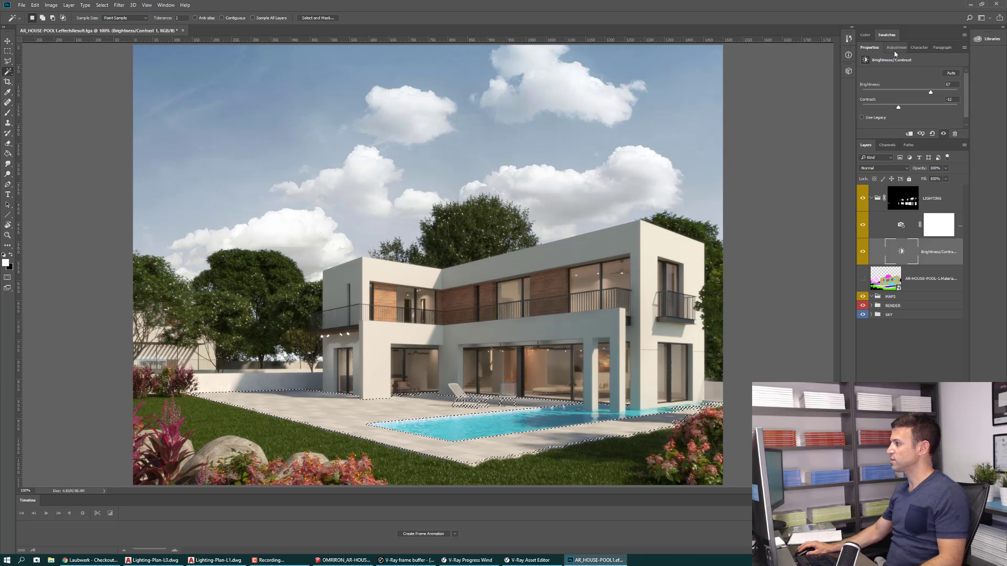
{"action": "left_click", "coordinate": [897, 202]}
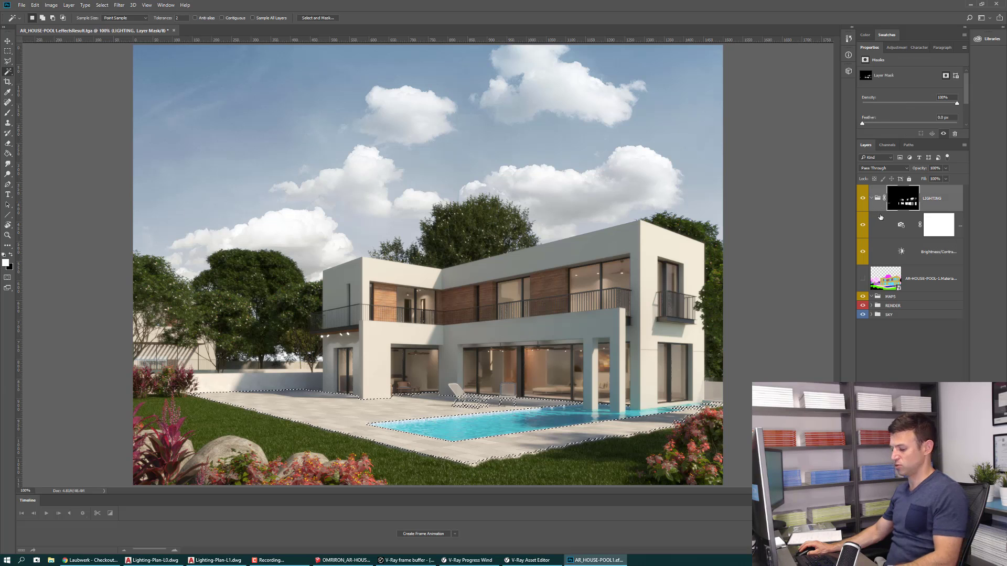
{"action": "left_click", "coordinate": [871, 198]}
{"action": "left_click", "coordinate": [894, 47]}
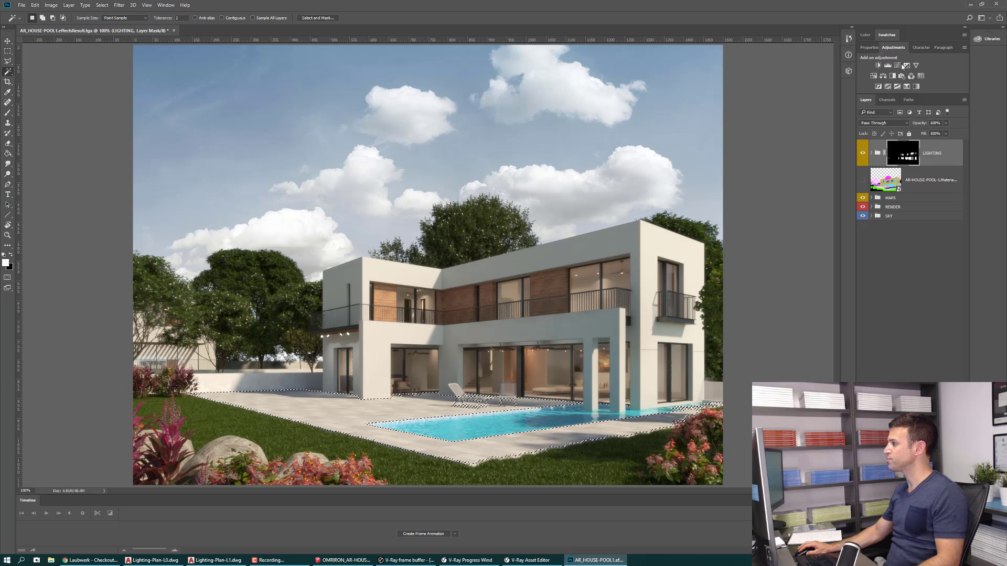
{"action": "left_click", "coordinate": [878, 65]}
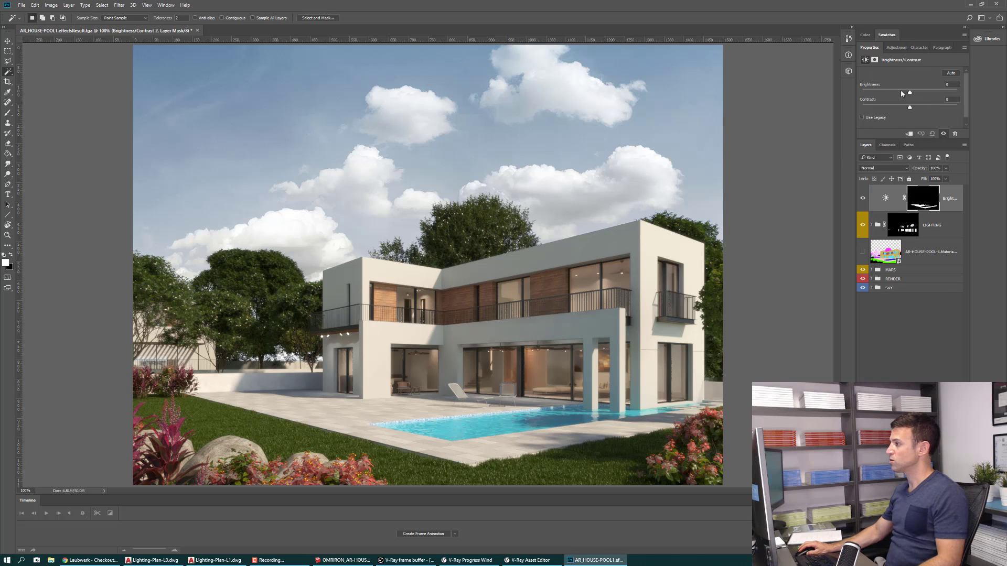
{"action": "left_click_drag", "start_coordinate": [906, 95], "coordinate": [908, 98]}
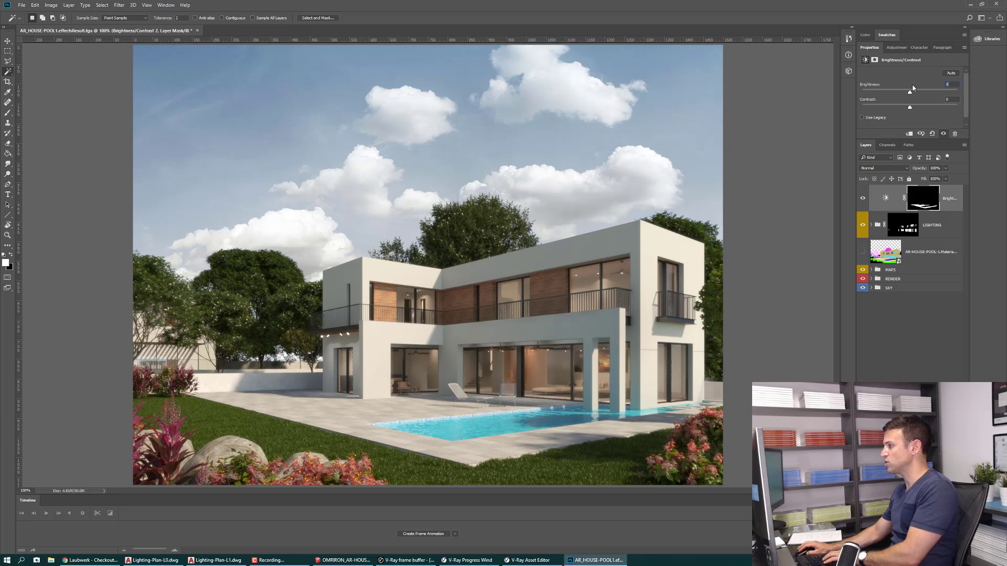
{"action": "left_click_drag", "start_coordinate": [908, 92], "coordinate": [910, 92]}
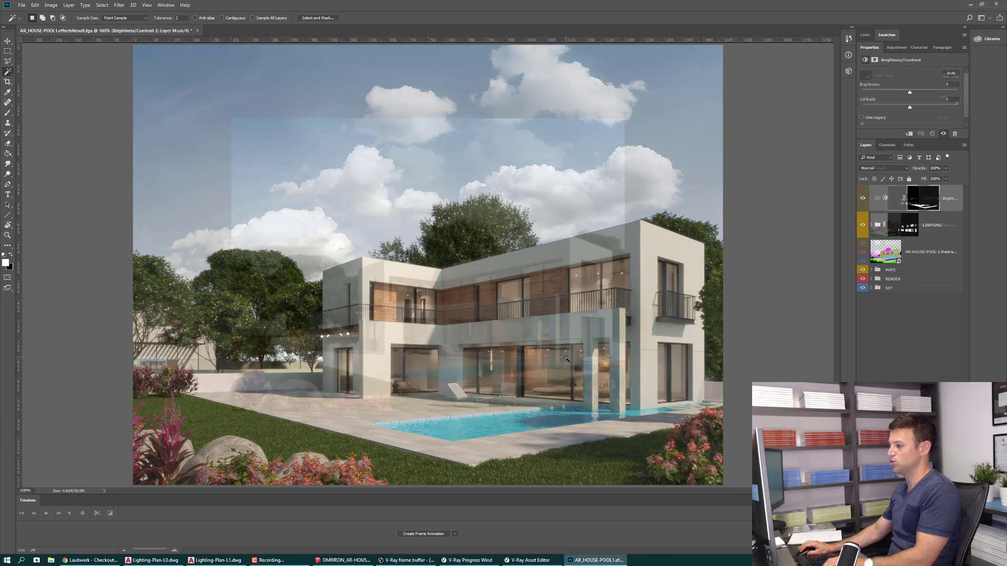
{"action": "key", "text": "ctrl+1"}
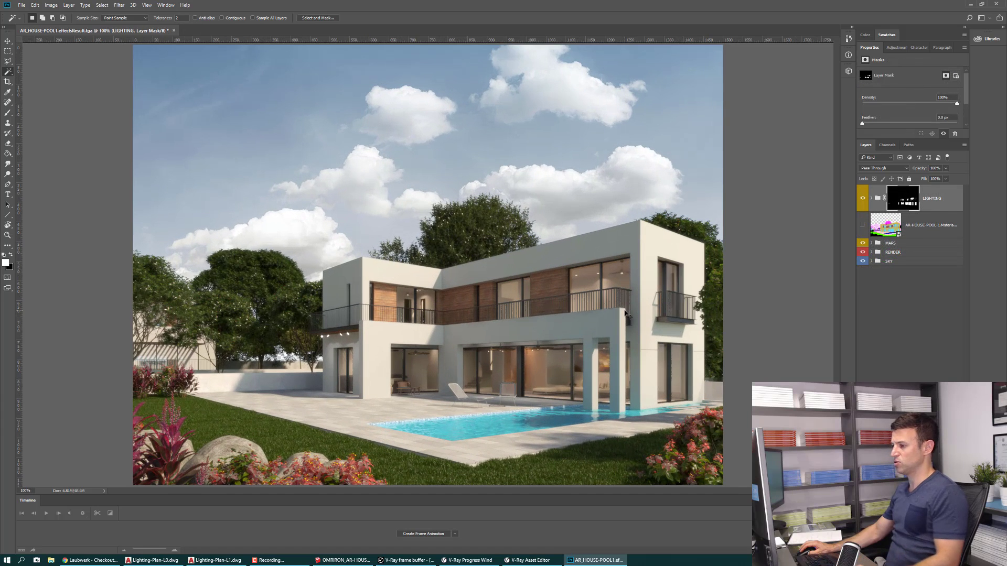
{"action": "key", "text": "ctrl+shift+s"}
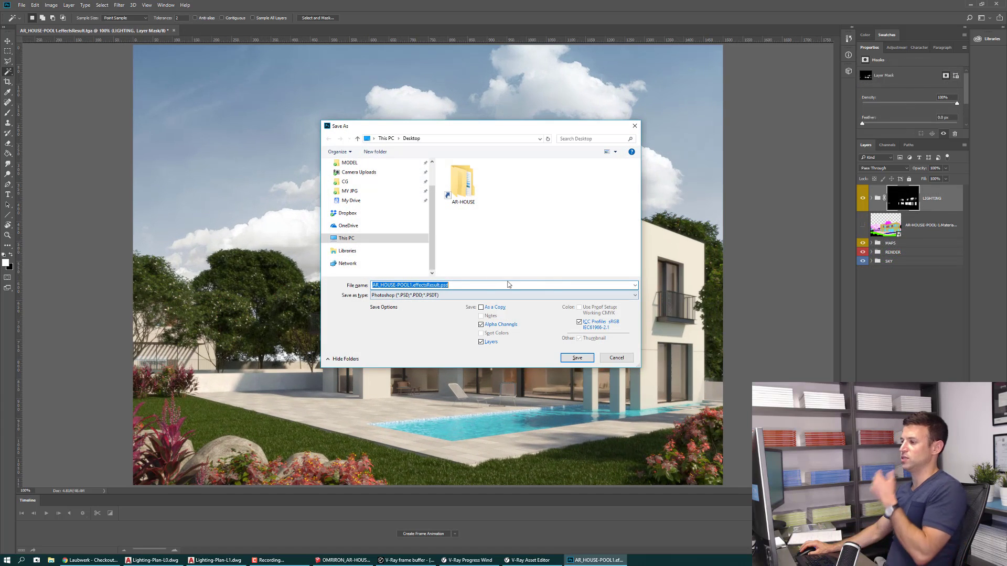
{"action": "left_click", "coordinate": [431, 296]}
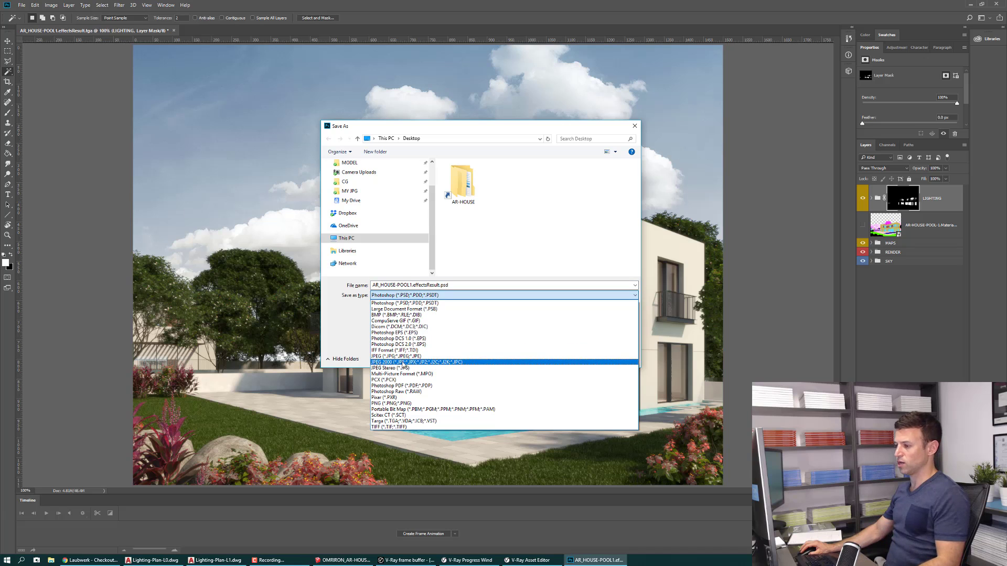